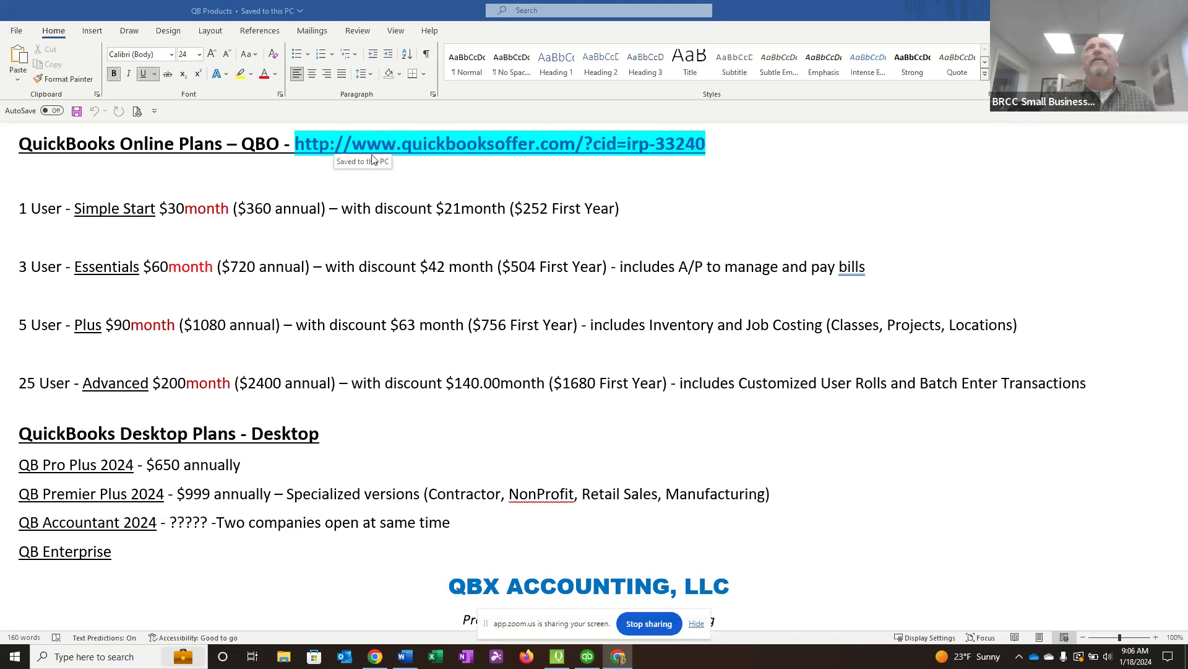
Highlight the offer link beside the QuickBooks Online Plans heading in the document.
click(696, 141)
drag(698, 147, 295, 145)
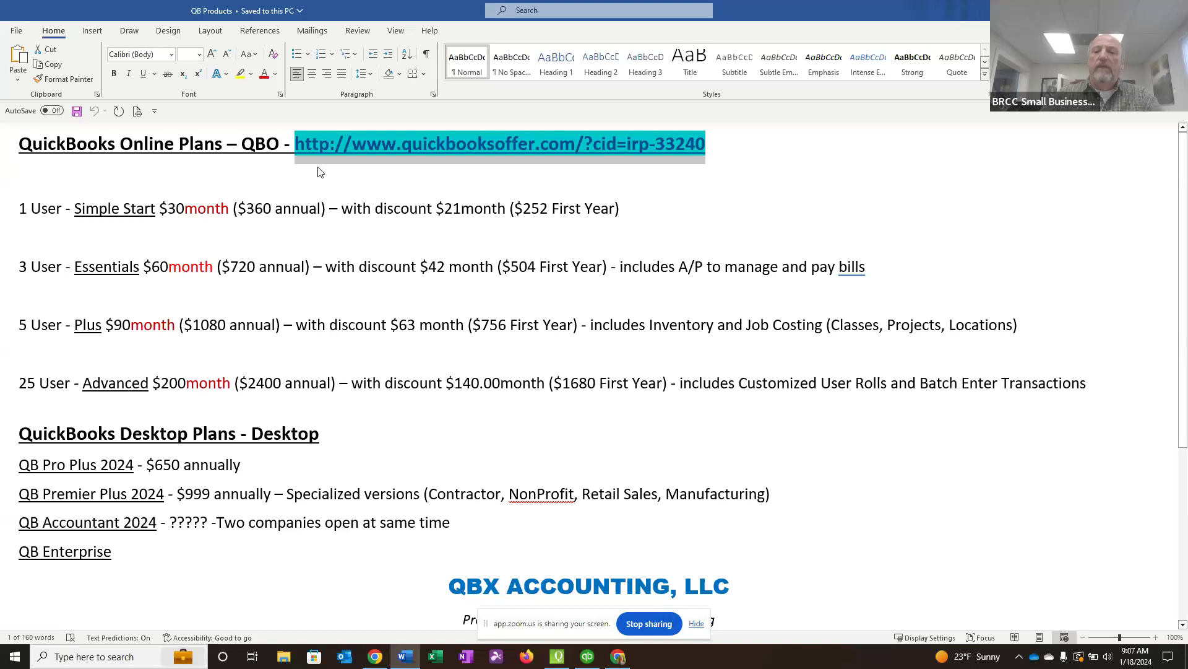
key(alt+Tab)
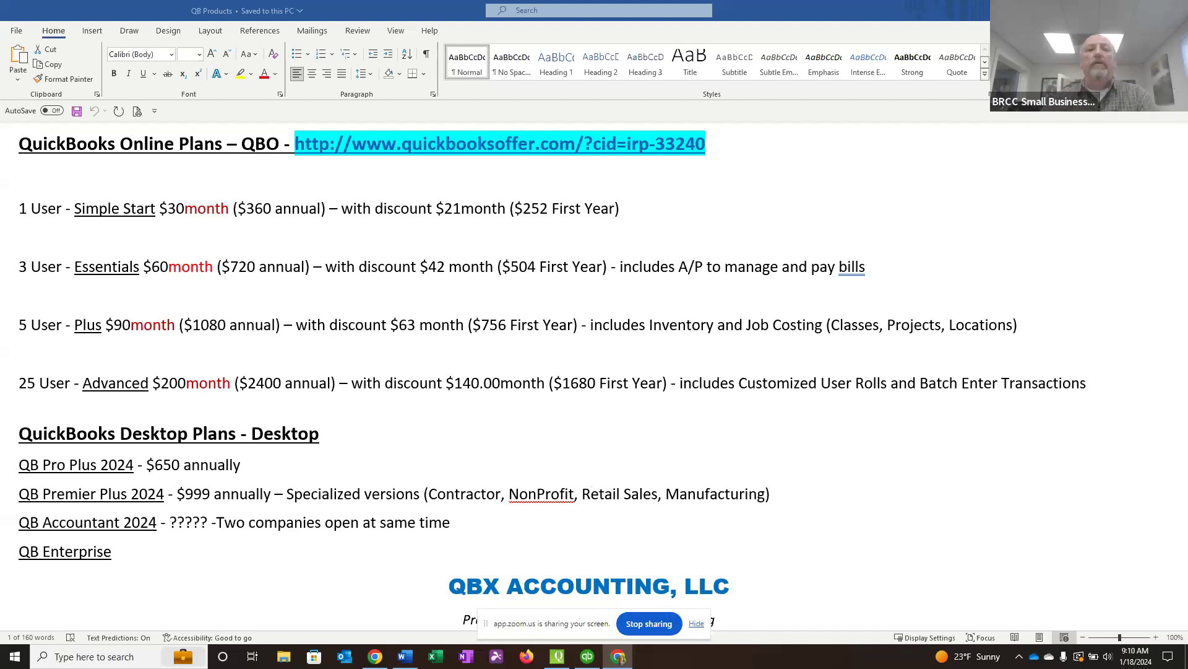
Switch to Chrome, open a new Incognito window and go to google.com.
drag(669, 668, 471, 98)
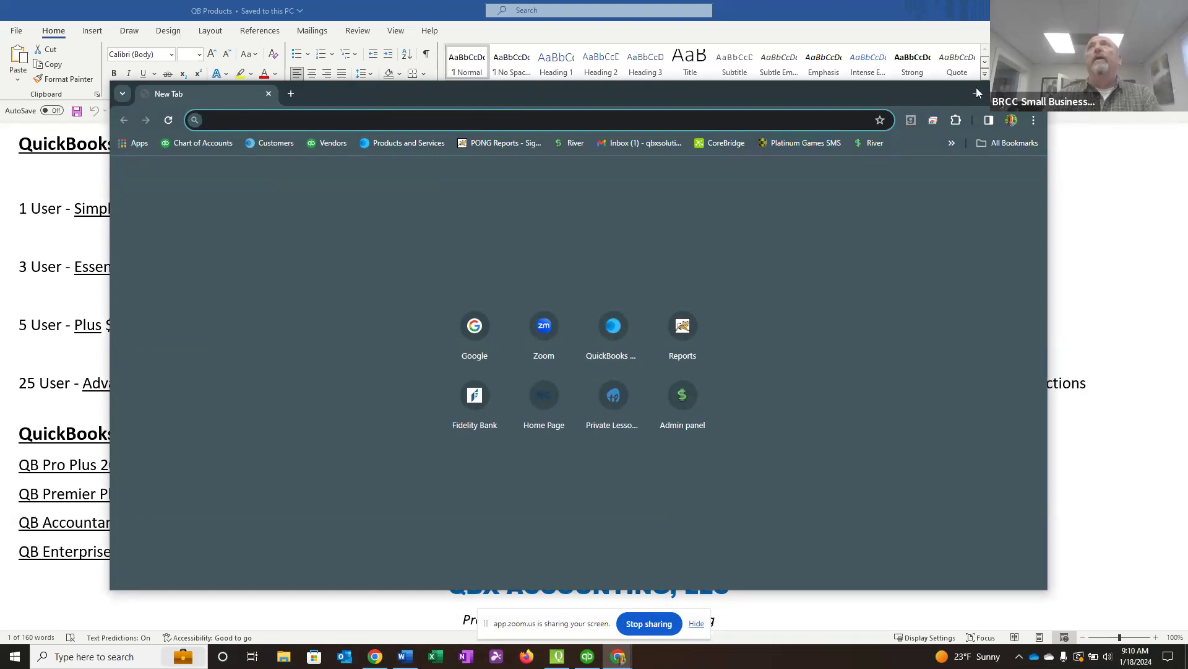
click(1035, 123)
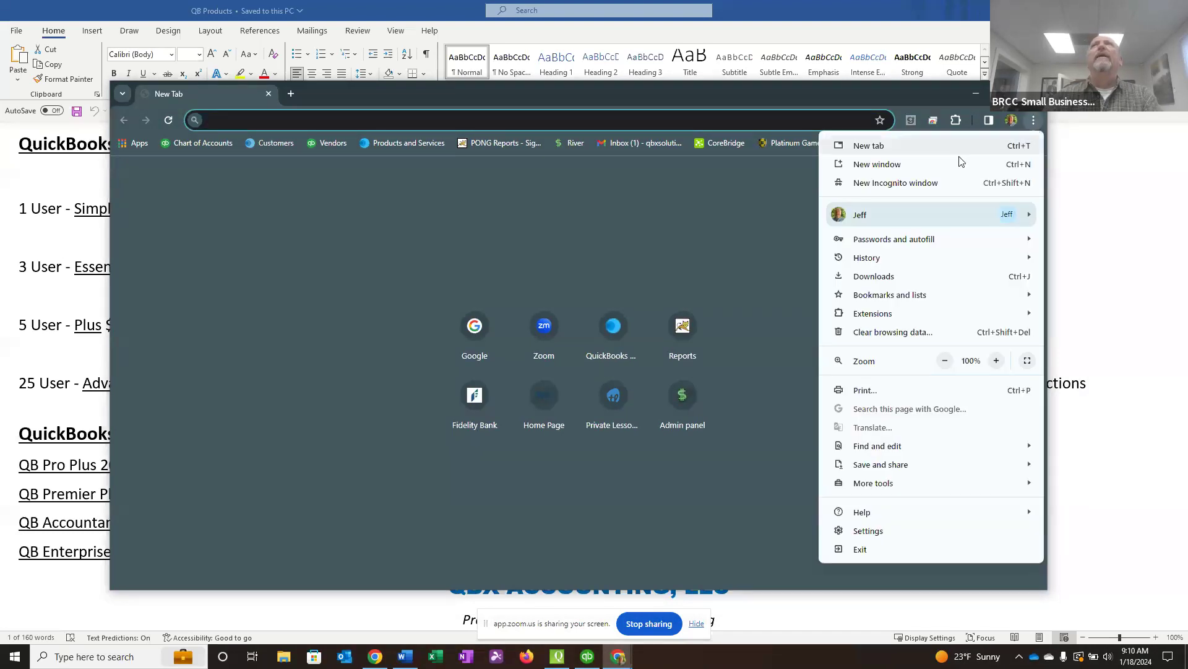
click(919, 185)
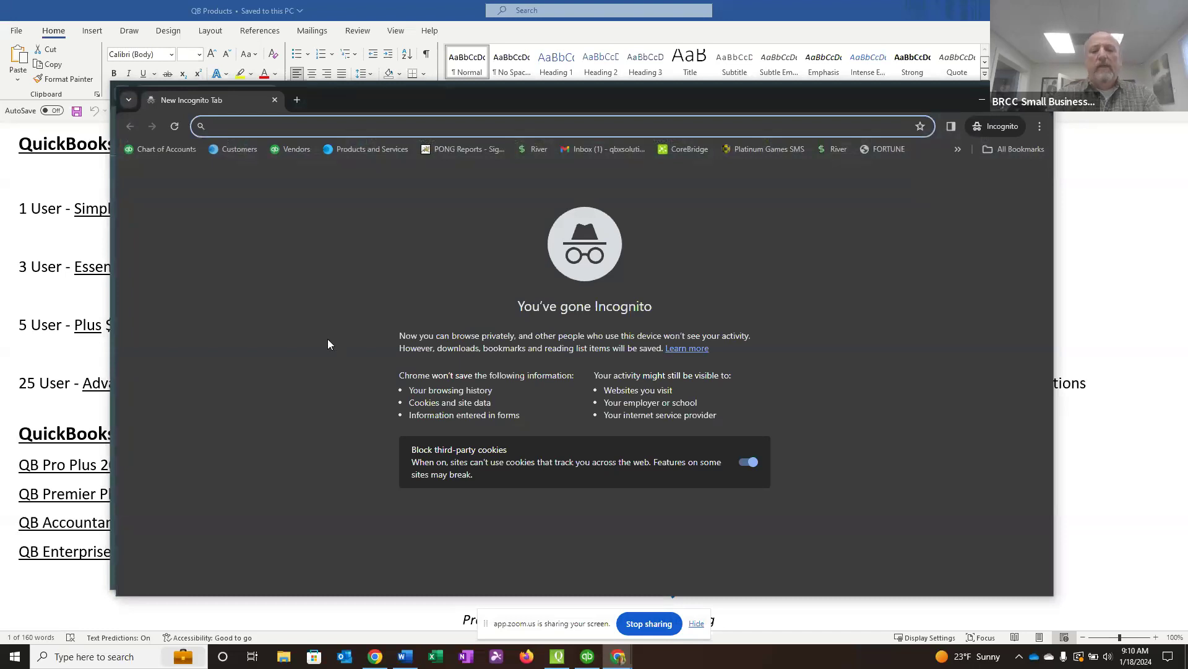
text(google.com)
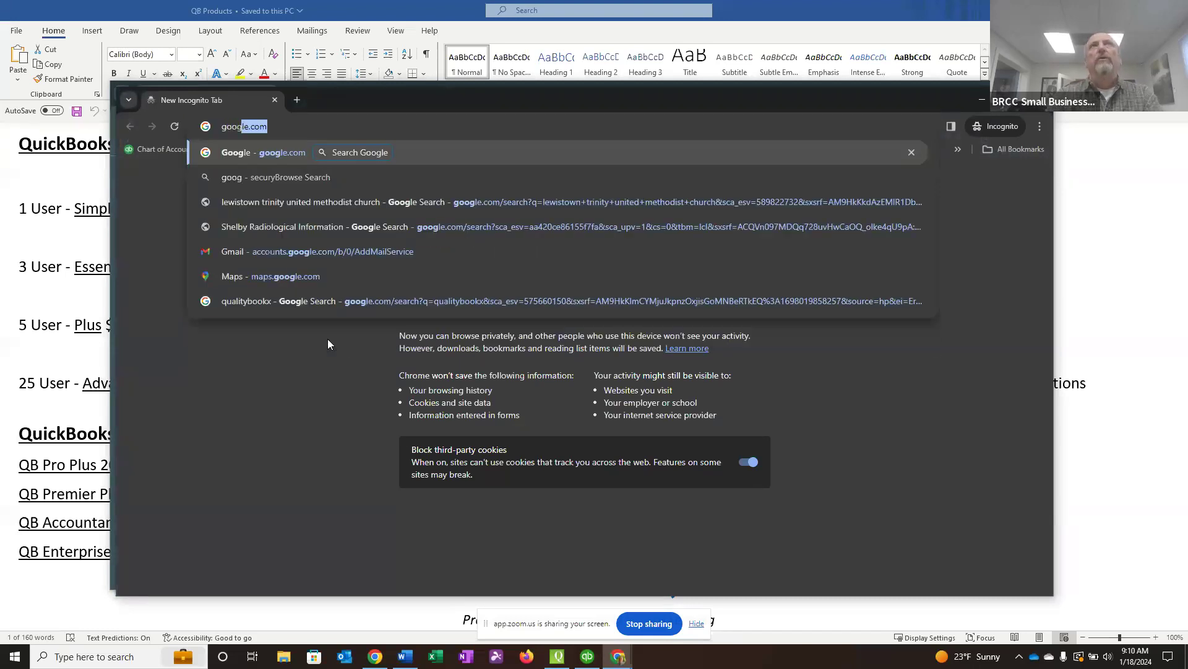
key(Return)
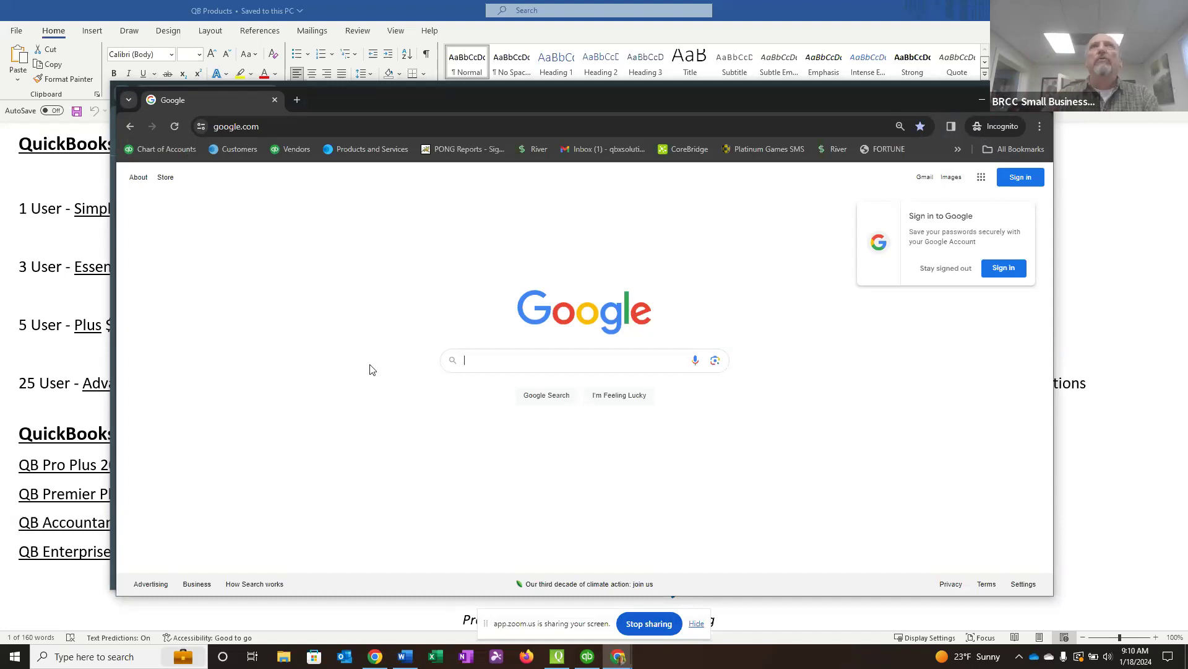
Search Google for "quickbooks online test drive".
text(qu)
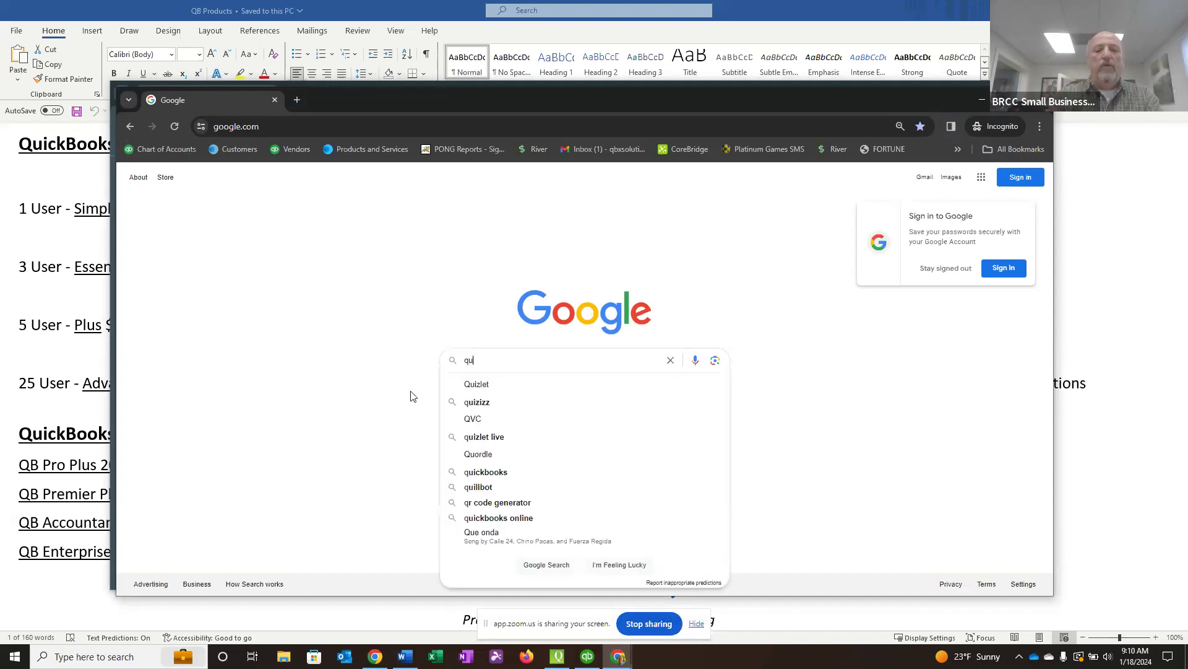
text(ickbooks o)
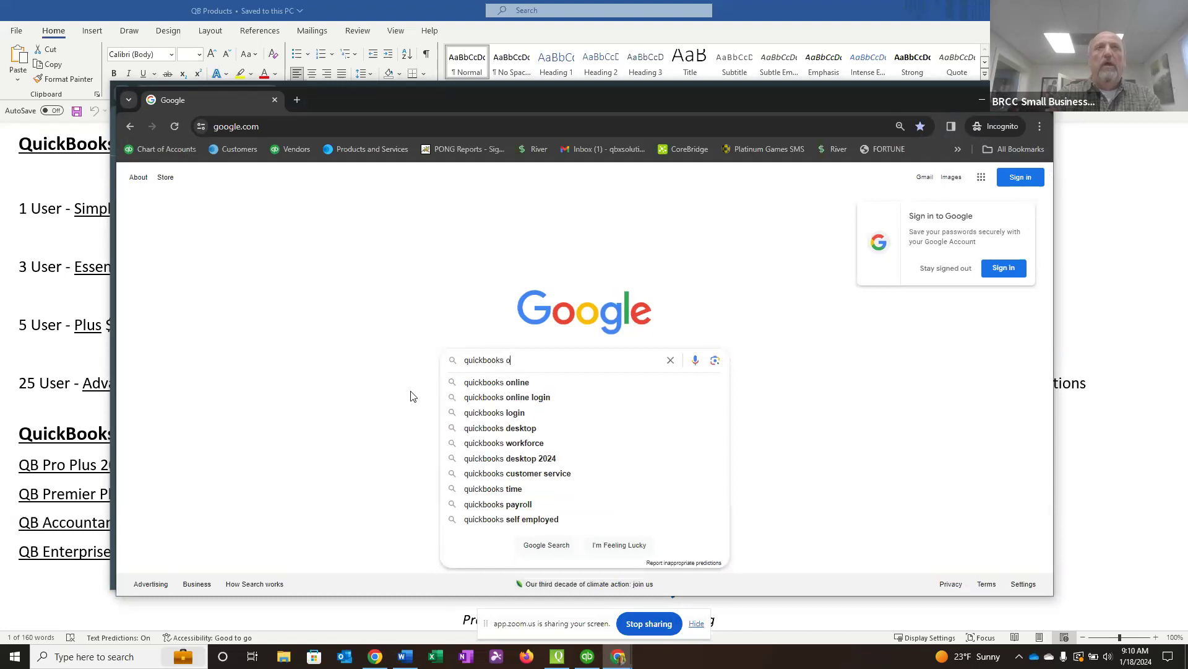
text(nline test drive)
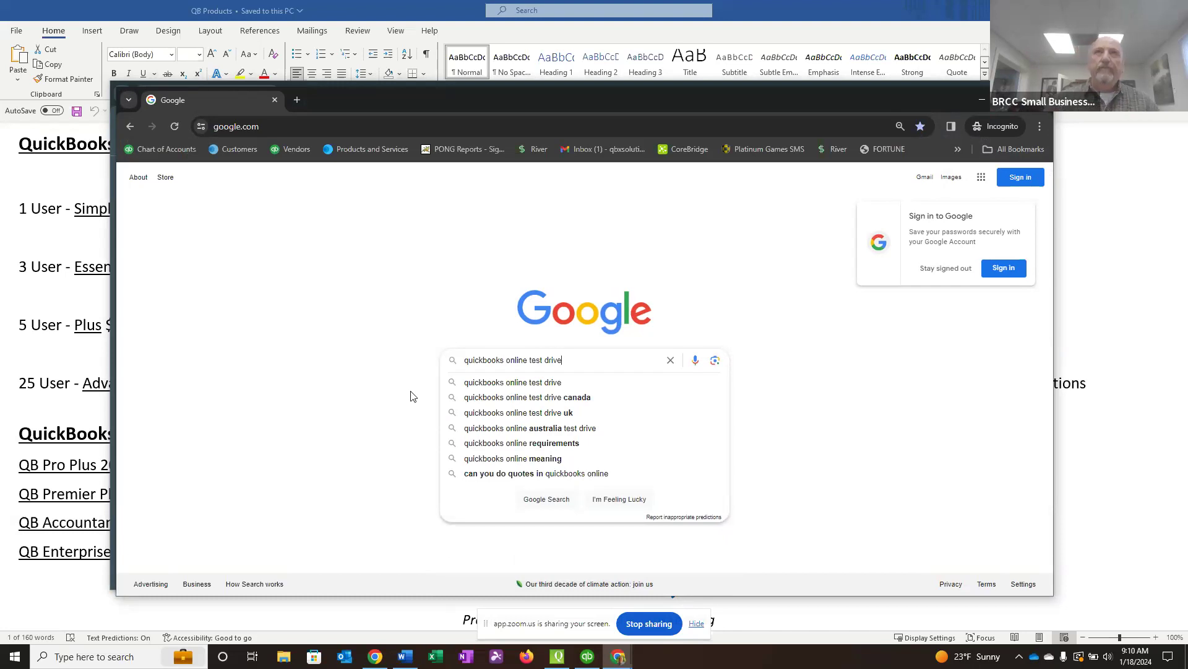
key(Return)
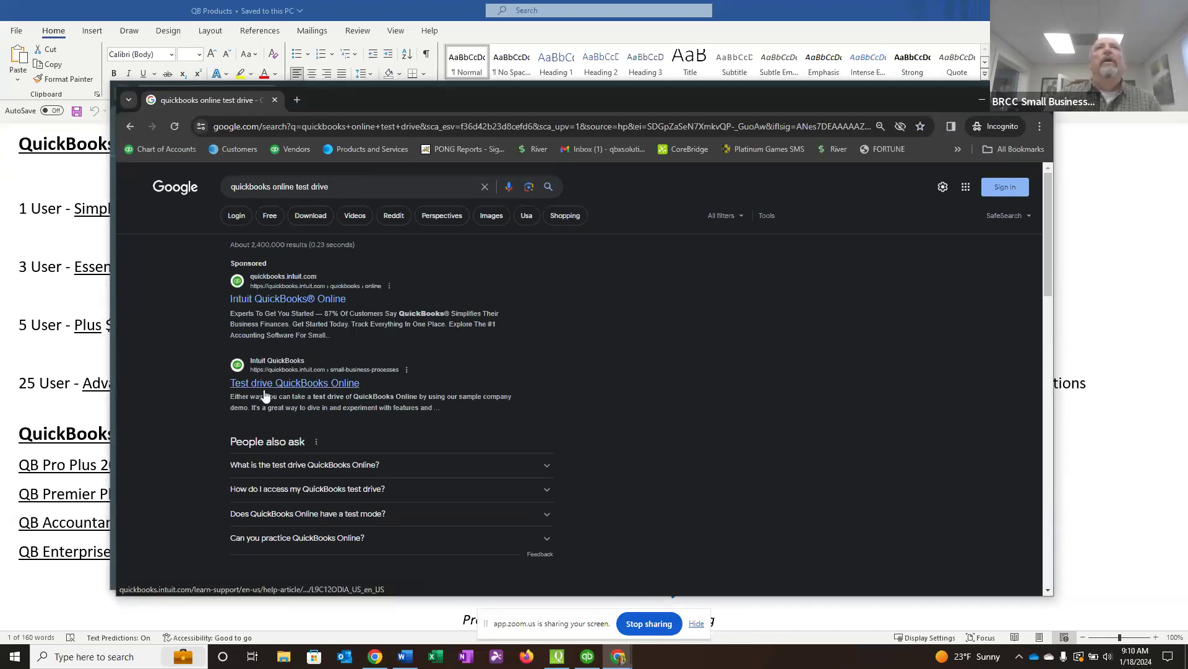
Open the "Test drive QuickBooks Online" help article in a maximized window and follow its United States test drive link.
click(295, 384)
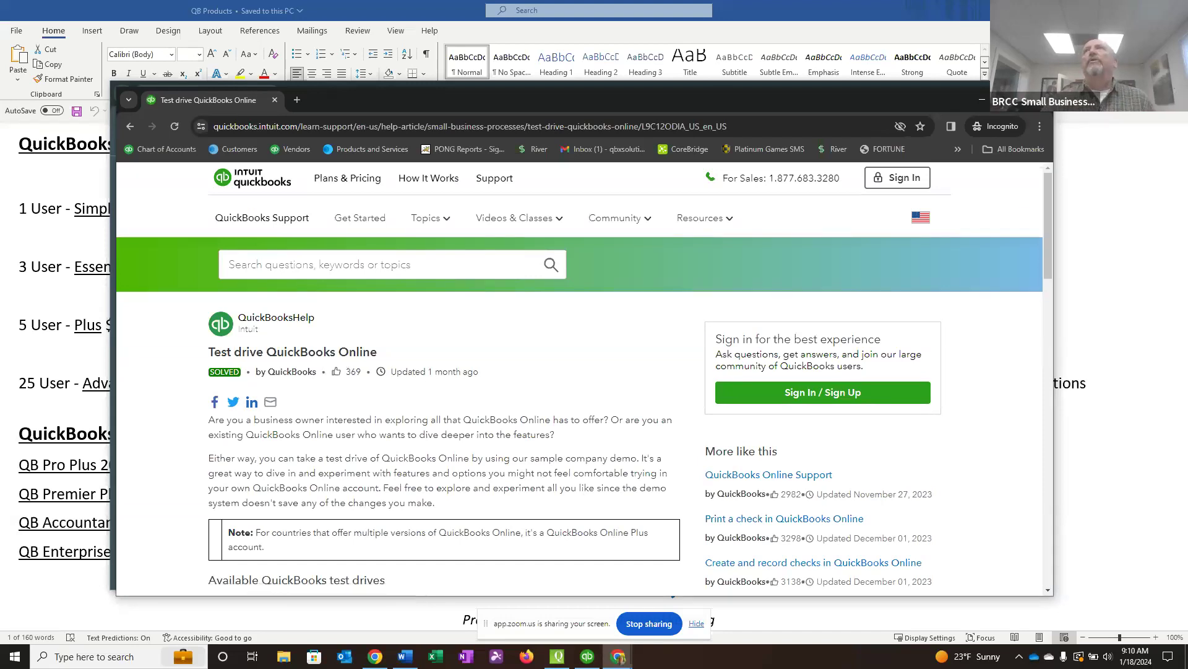
click(1011, 99)
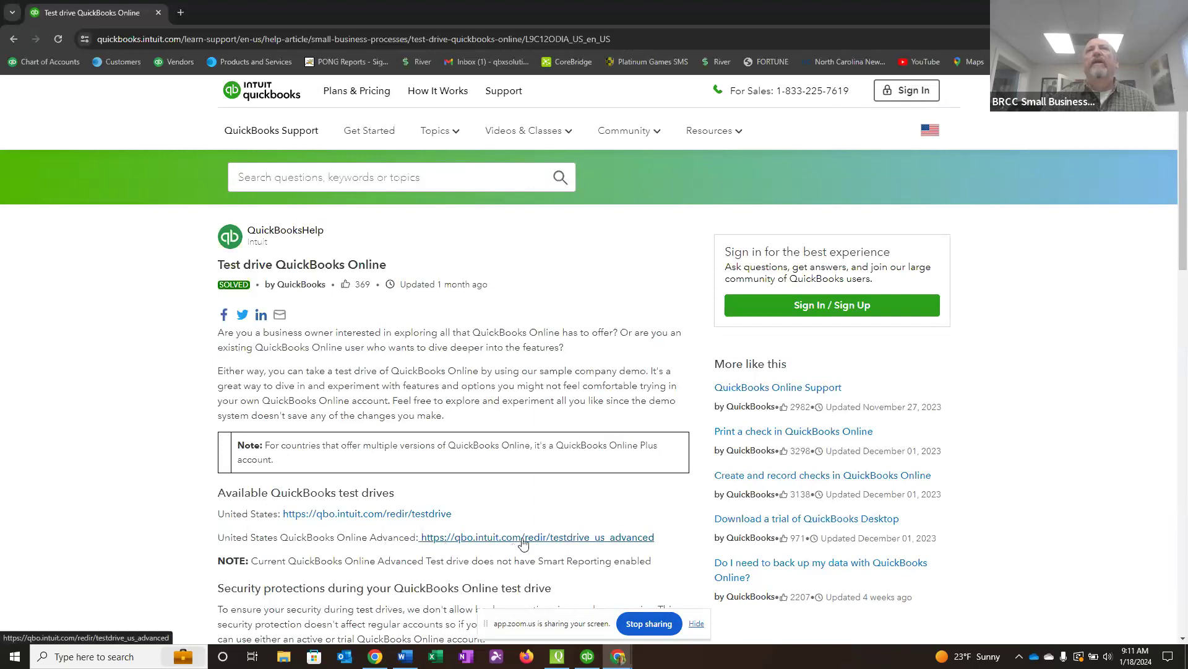
click(360, 514)
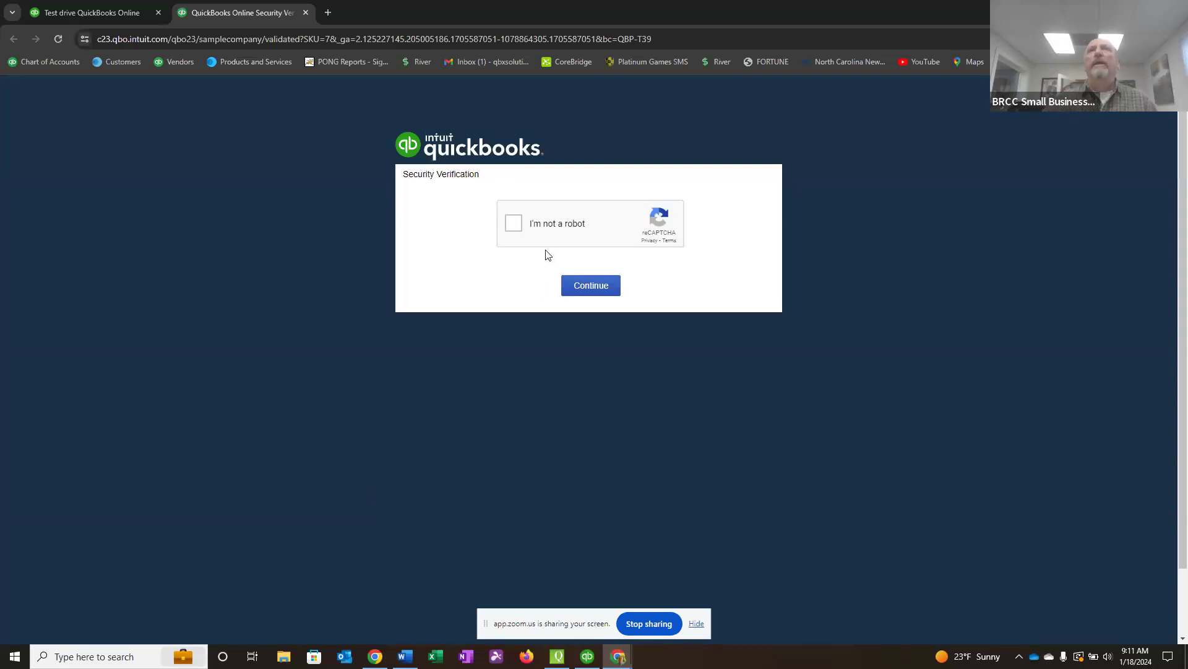
Start the "I'm not a robot" check and submit a selection of four squares for the motorcycle road picture.
click(515, 223)
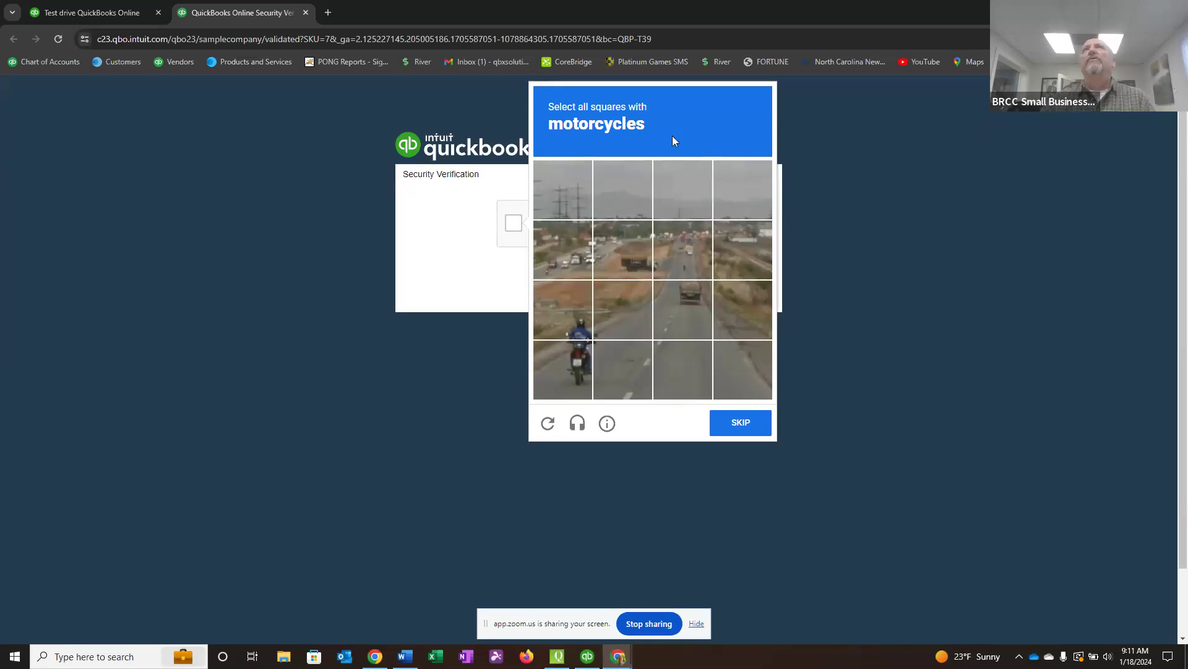
click(570, 375)
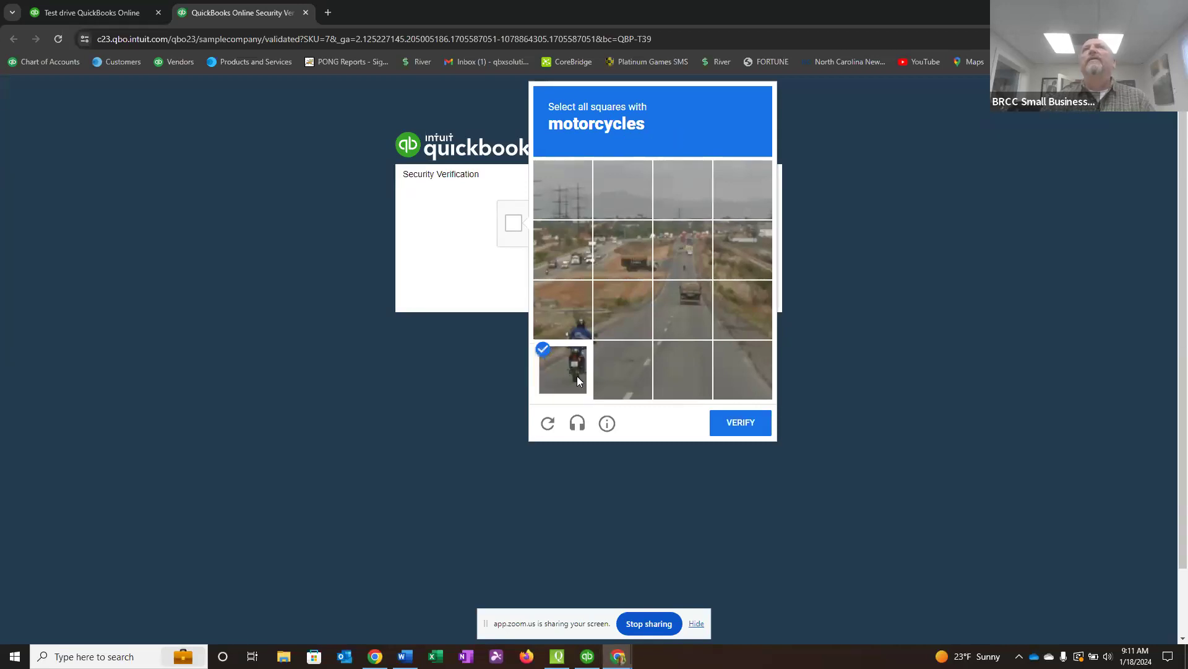
click(568, 324)
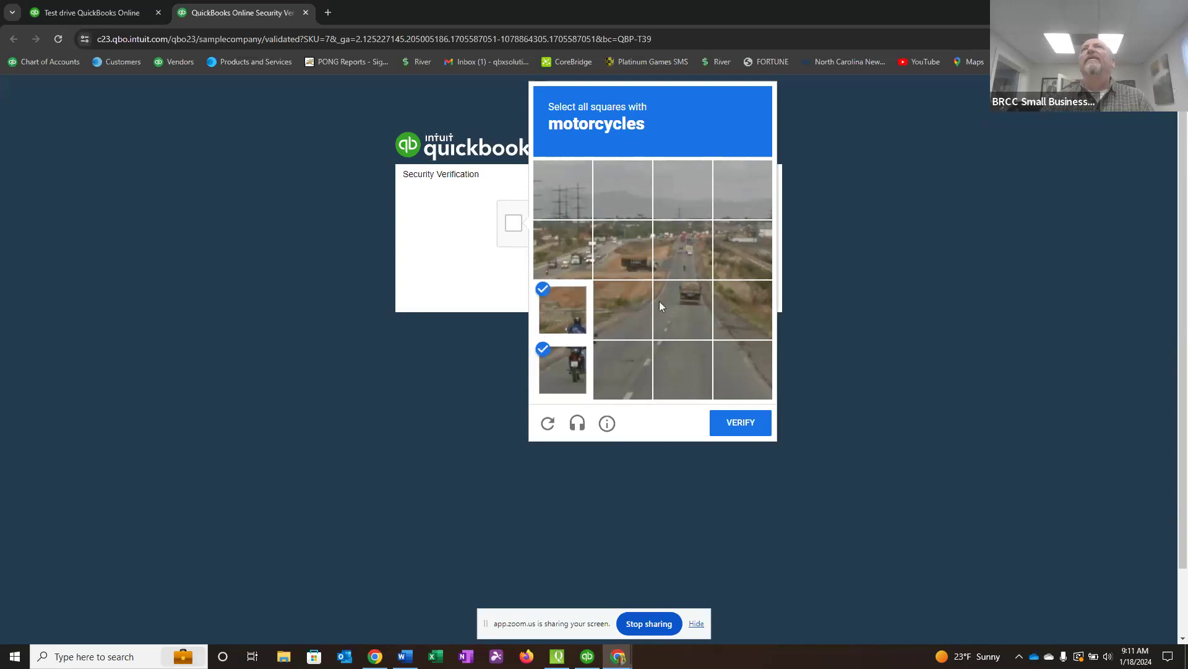
click(558, 270)
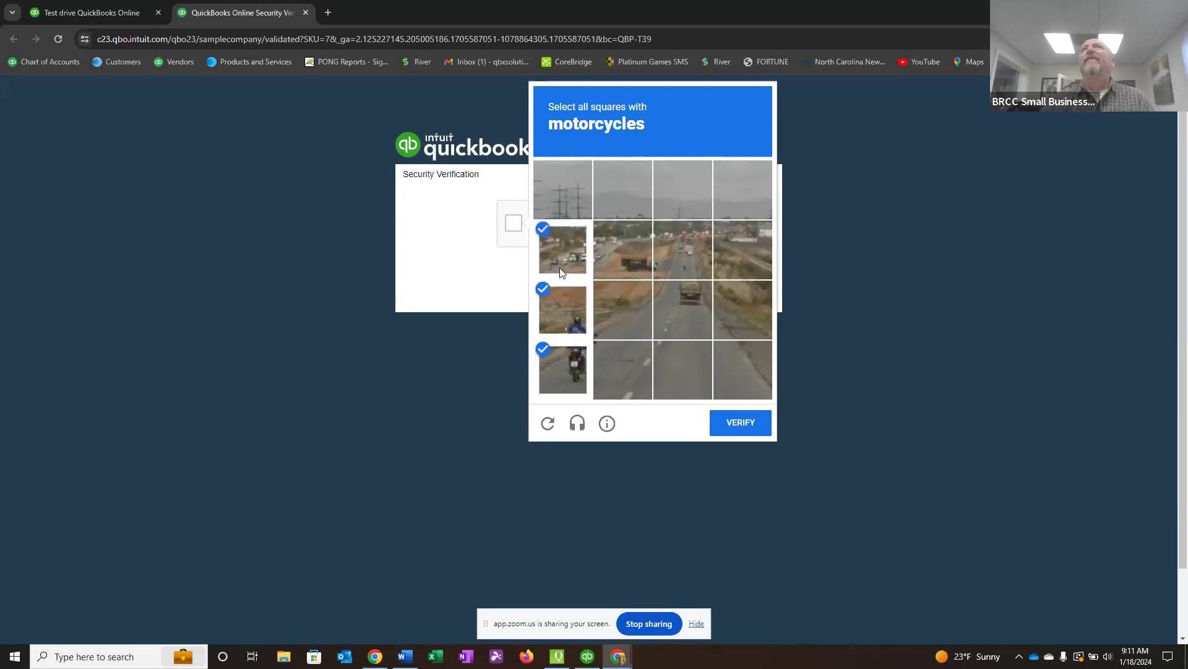
click(697, 249)
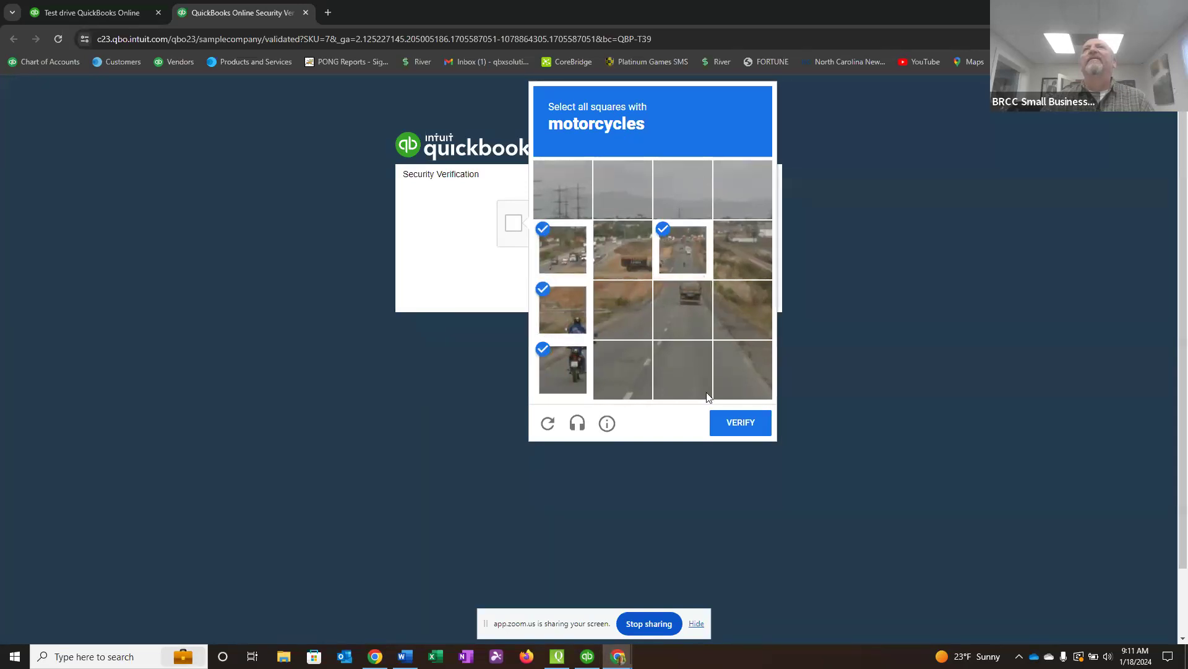
click(743, 422)
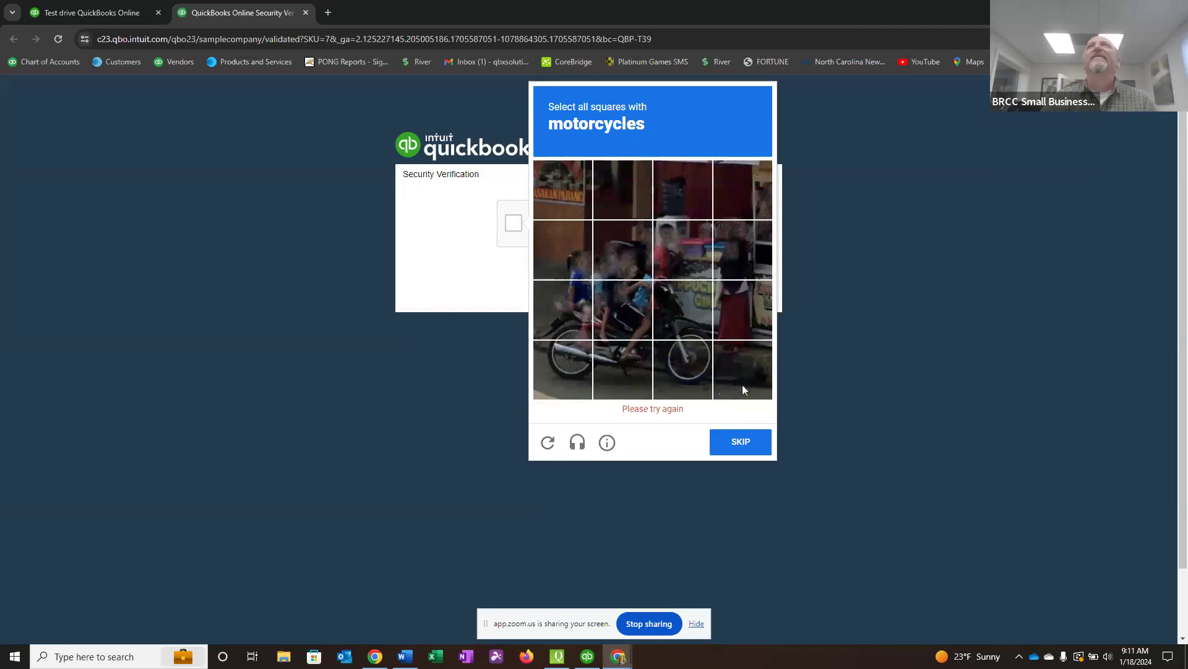
Select the six squares containing the parked motorcycle, verify them and continue to the sample company.
click(560, 373)
click(564, 309)
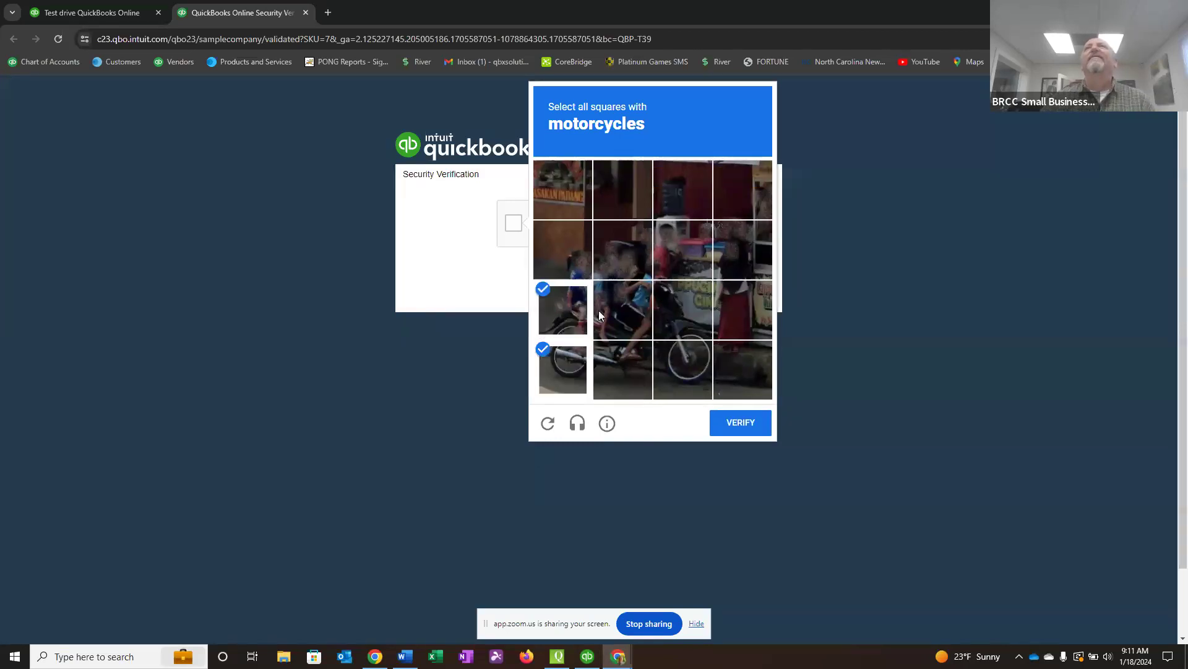
click(619, 308)
click(686, 307)
click(679, 347)
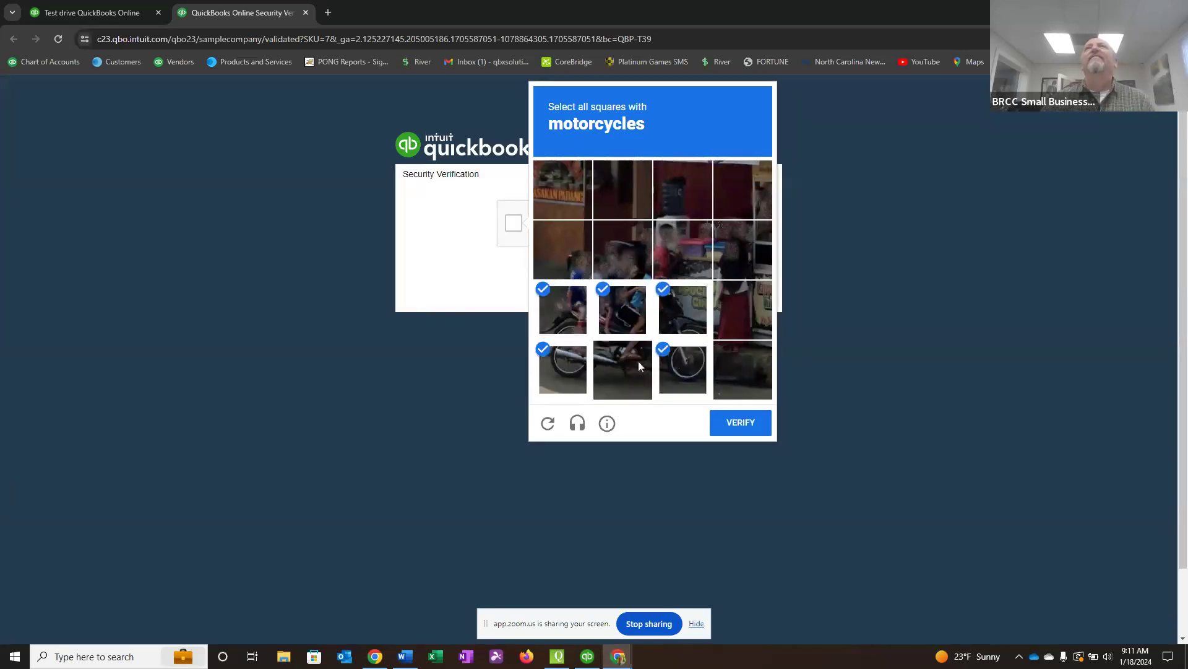
click(630, 367)
click(736, 425)
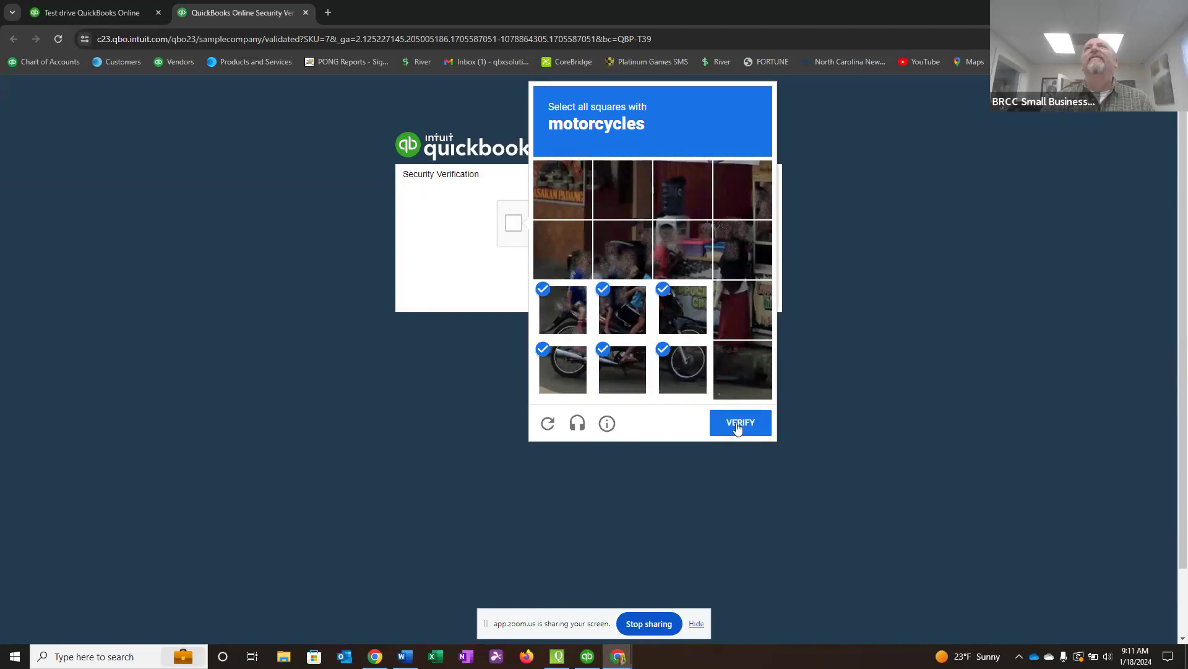
click(593, 287)
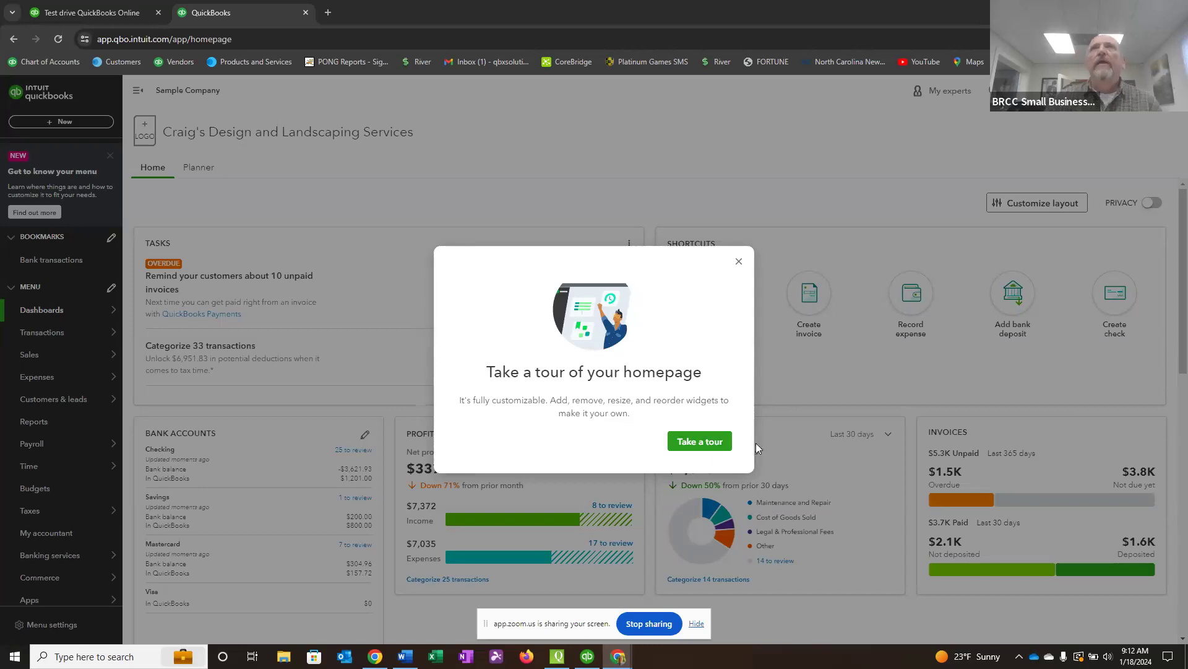
Start and dismiss the homepage tour, and open the Manage users page from the company settings.
click(703, 451)
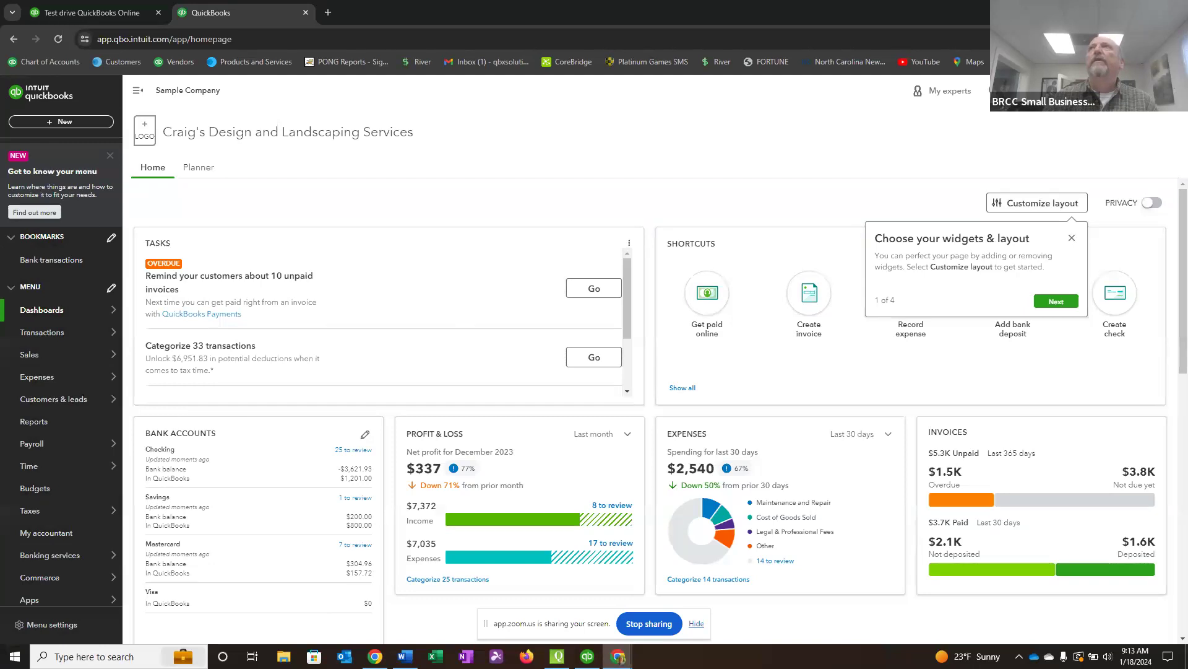
click(1137, 98)
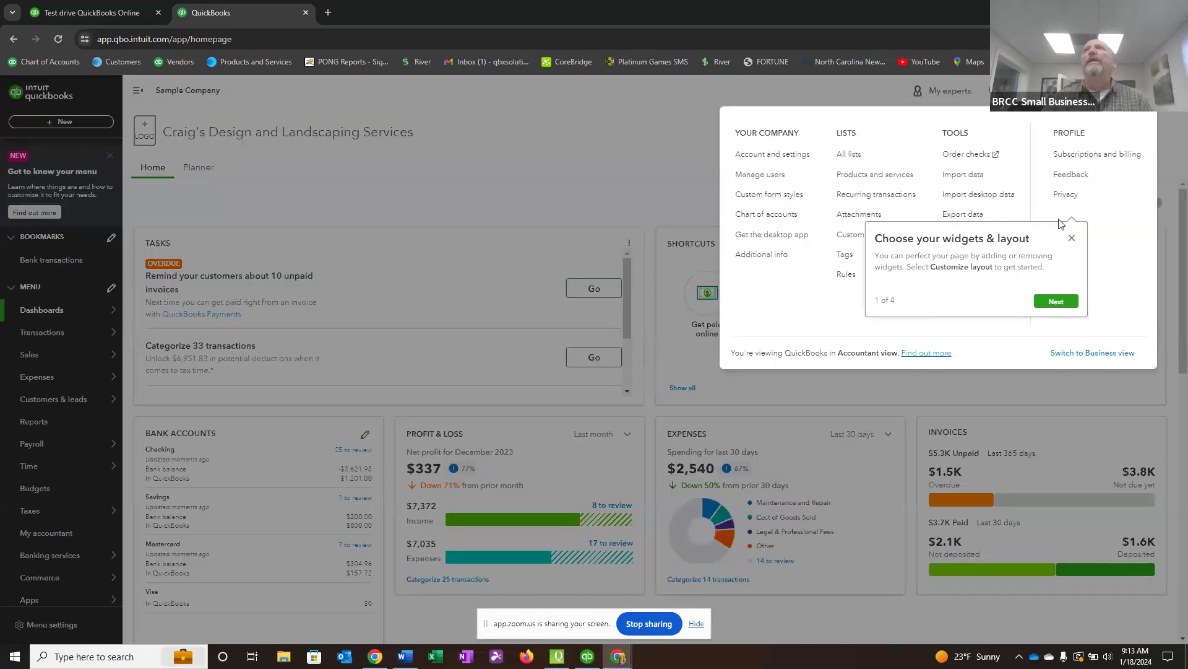
click(1071, 240)
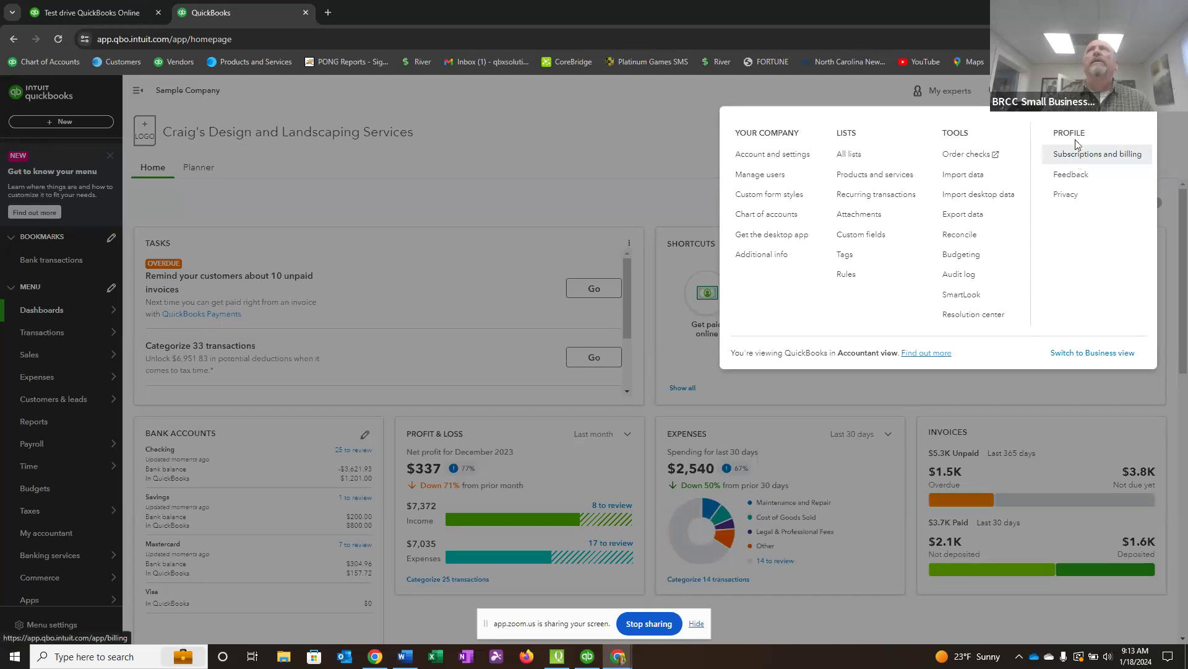
click(754, 177)
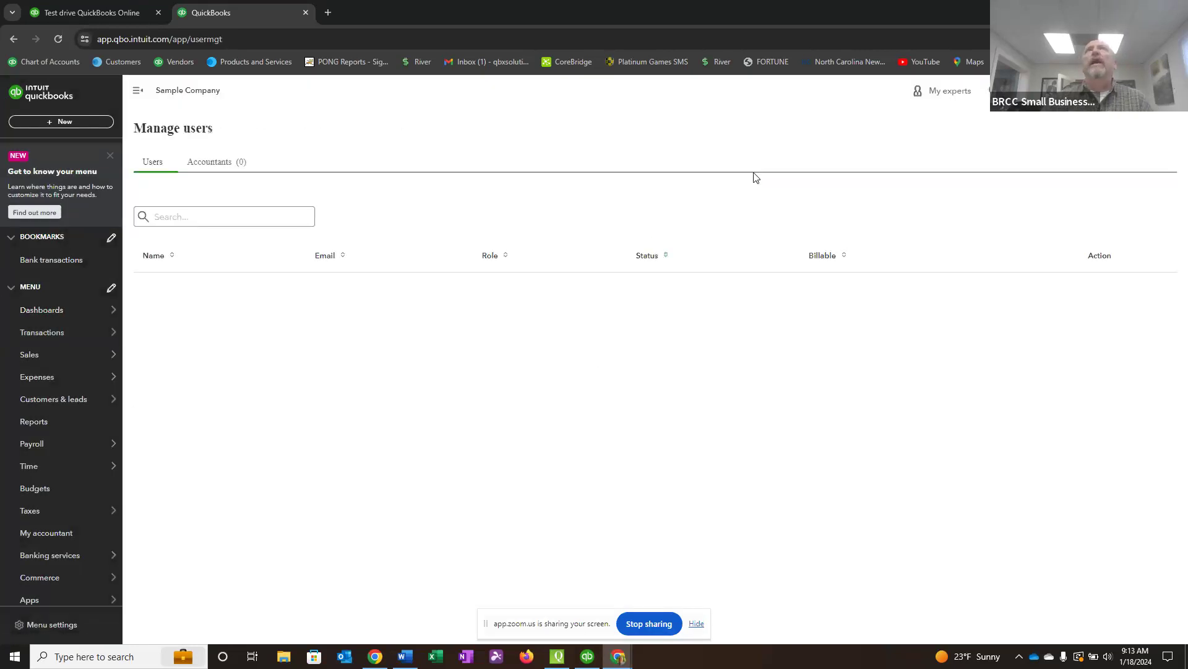
Look at the Accountants list on the Manage users page and return to the Users list.
click(211, 165)
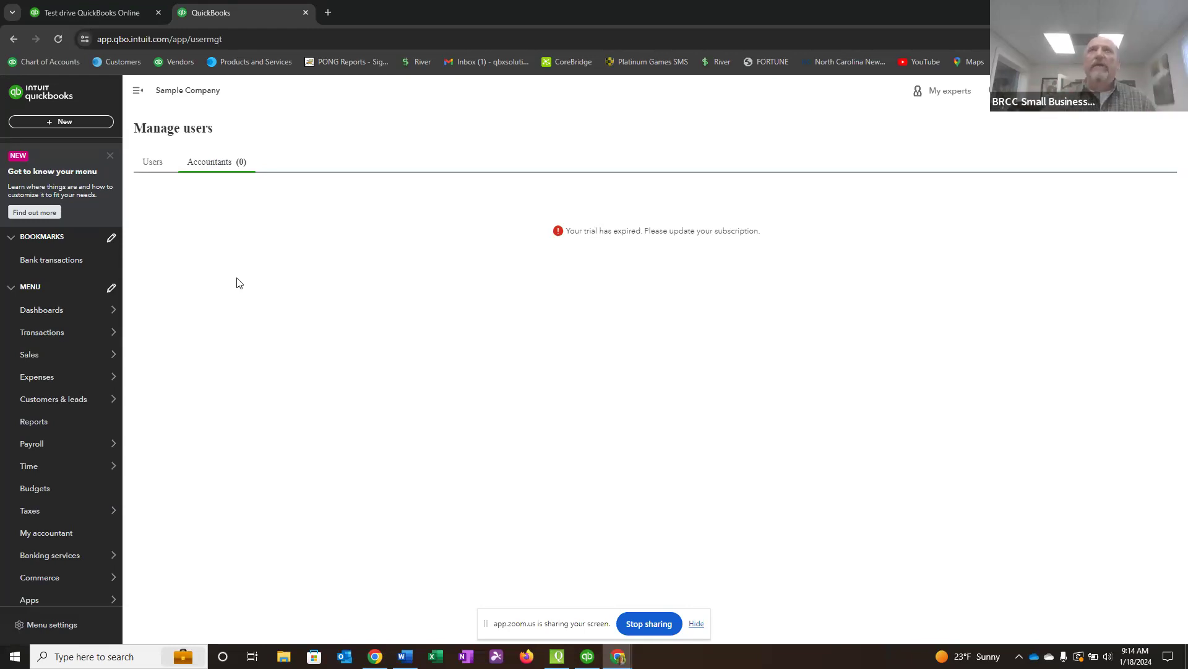
click(158, 164)
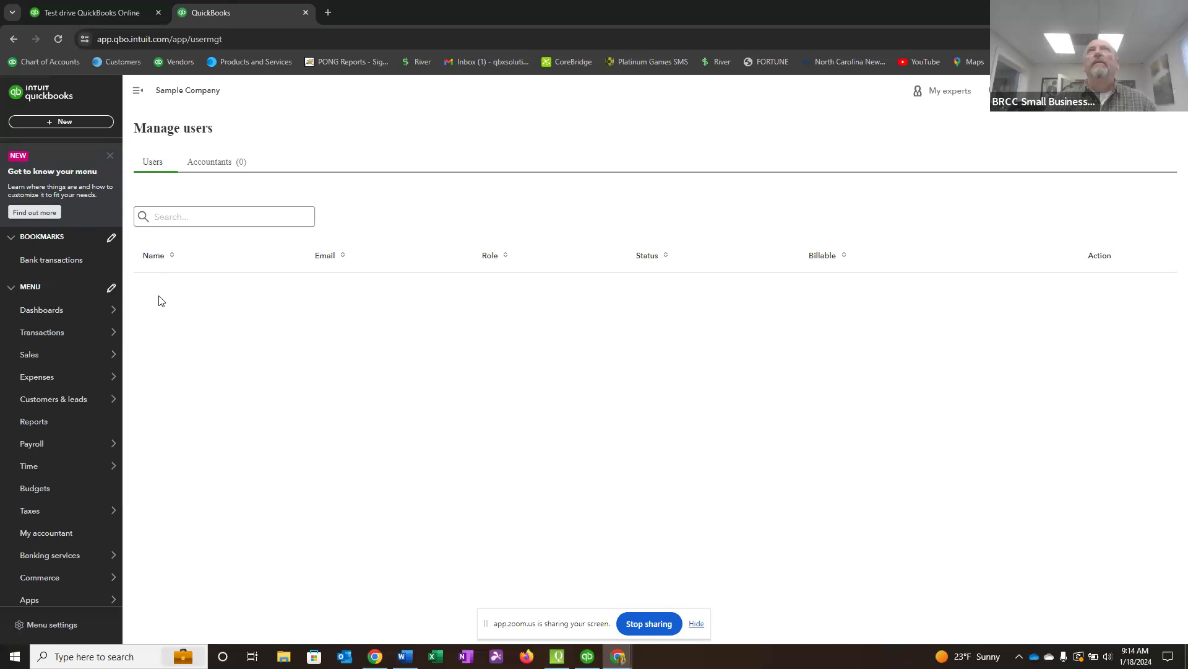
click(157, 218)
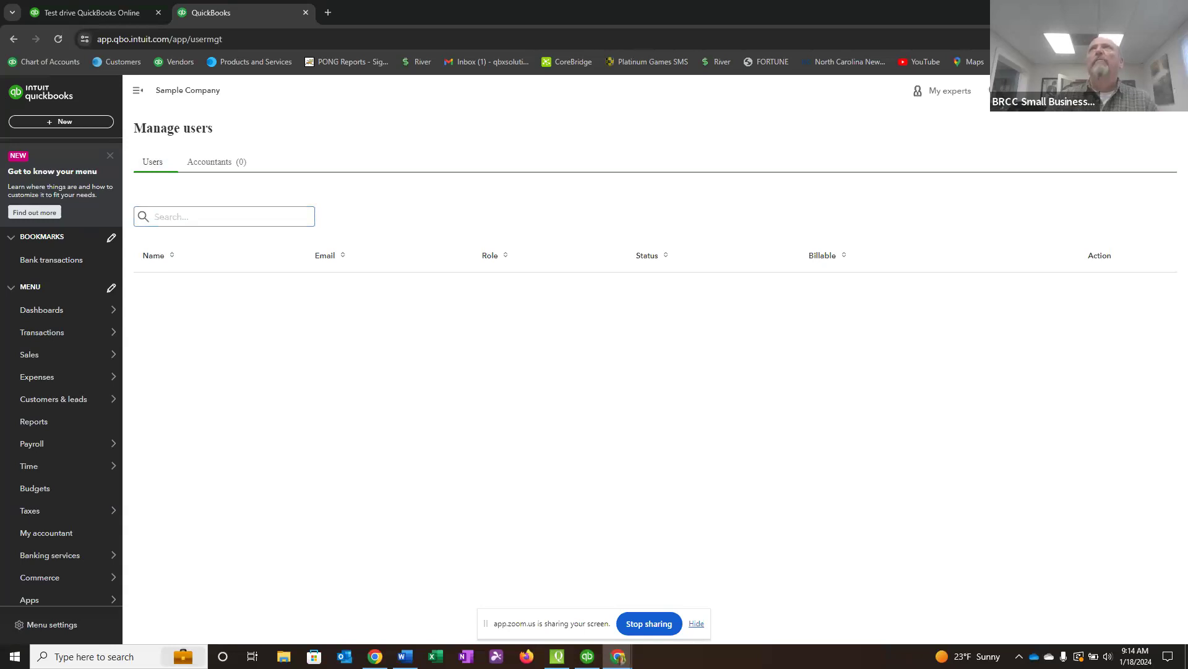
Go to the chart of accounts and open the Checking account for editing.
click(1002, 91)
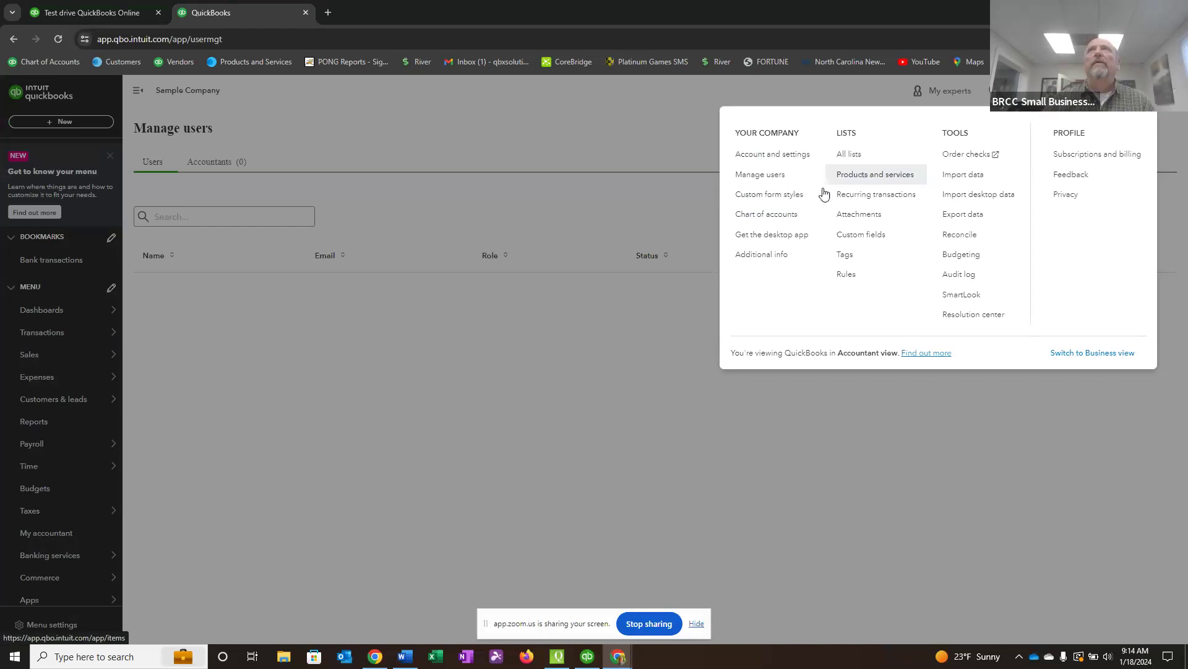
click(765, 215)
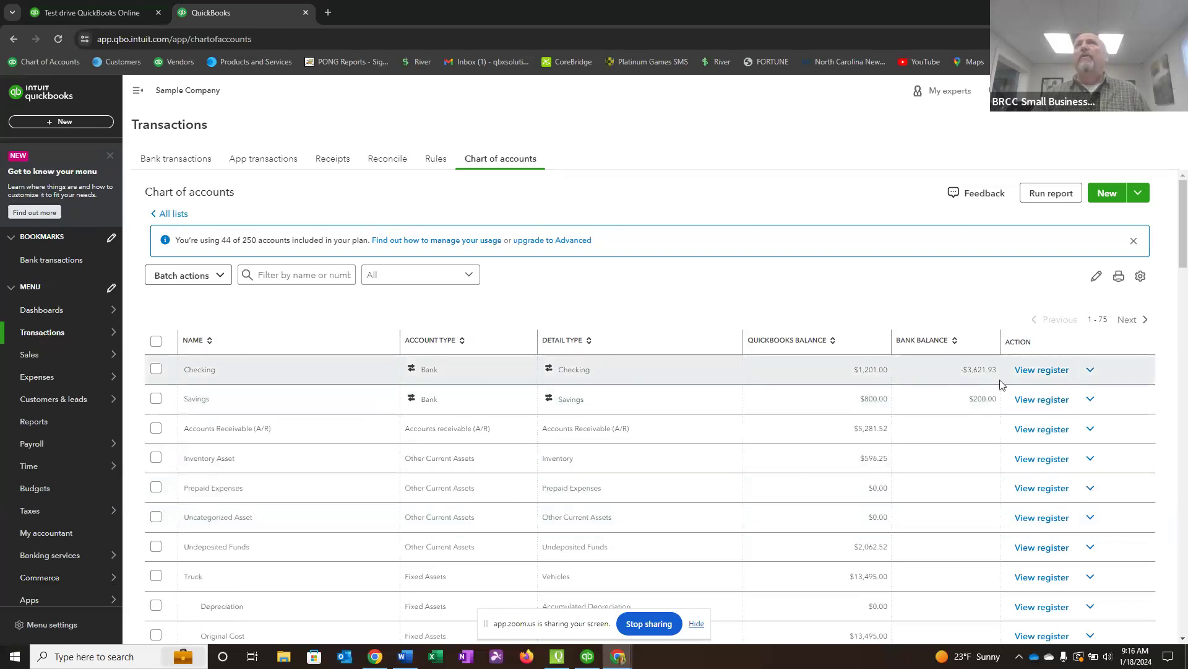
click(1091, 371)
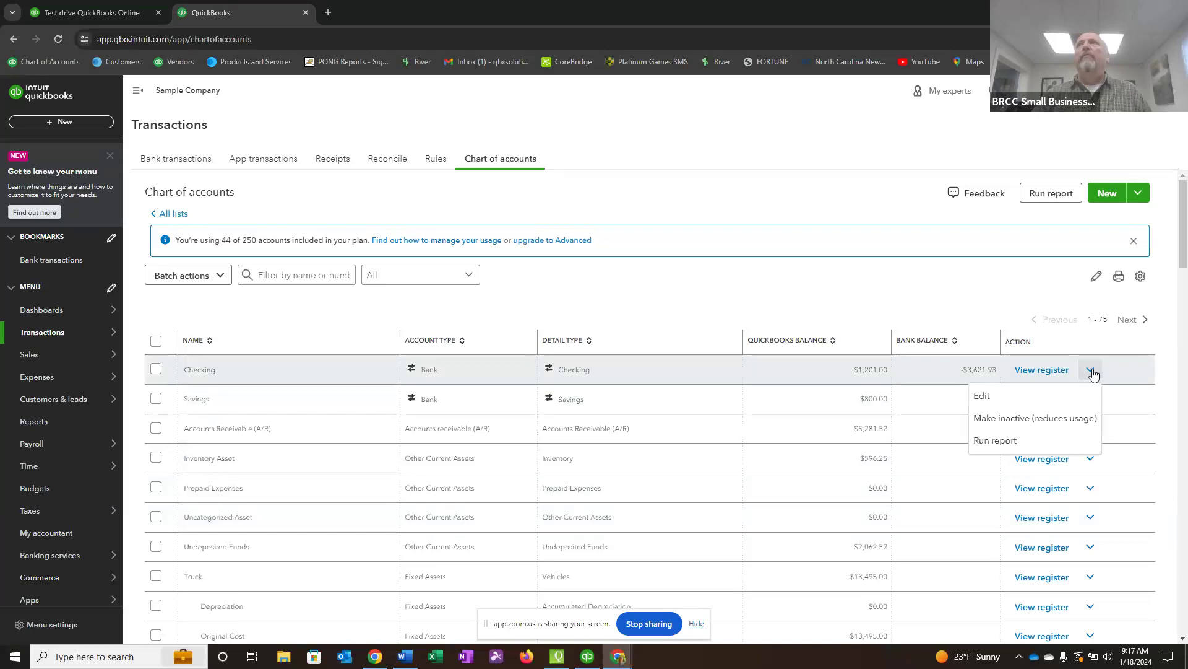
click(985, 395)
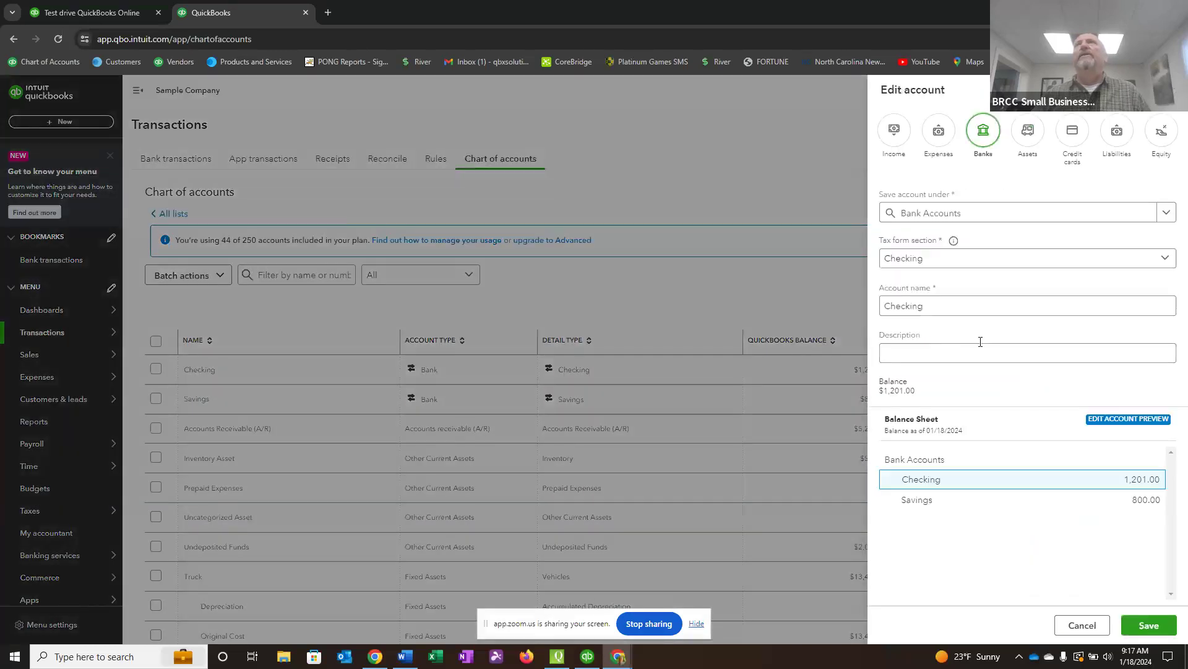
Rename the Checking account as Wells Fargo Checking followed by the last four digits of the account number, keep the tax form section Checking, and save.
click(885, 258)
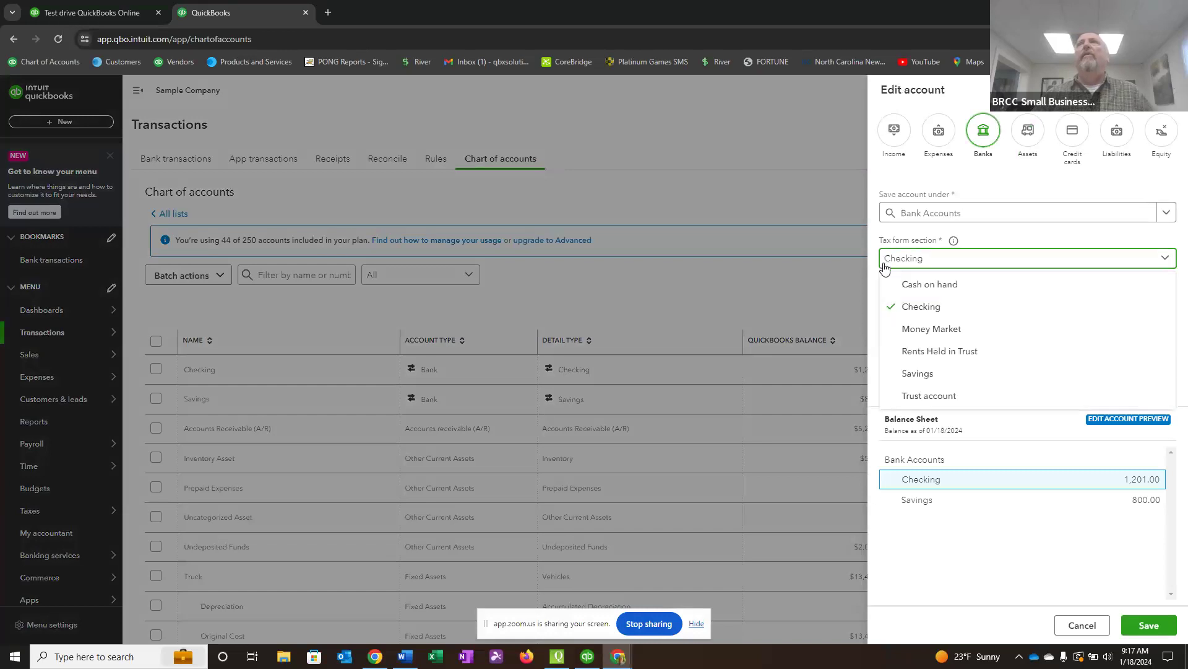
click(886, 258)
click(884, 308)
text(We)
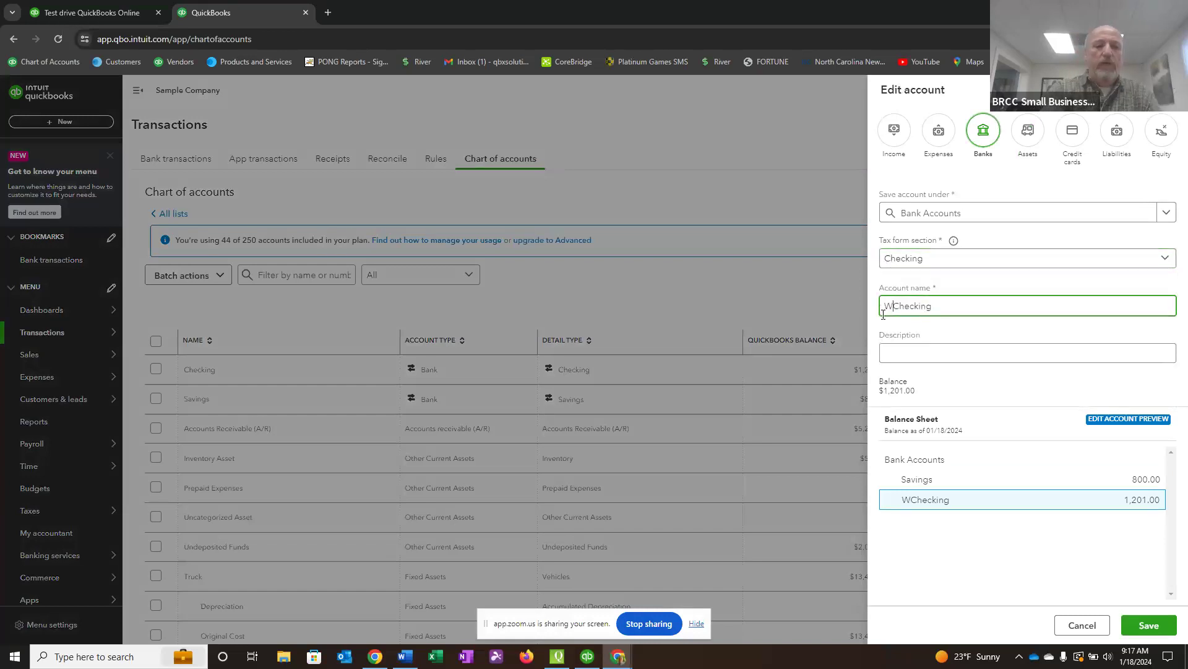
text(lls Fargo)
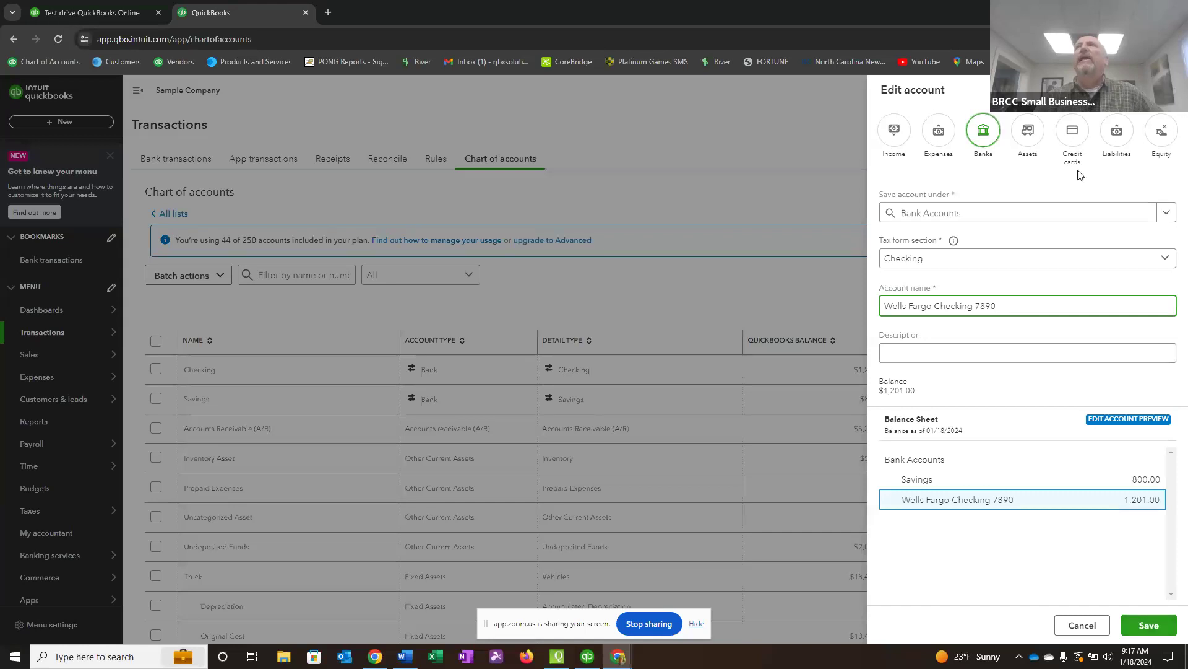
click(1153, 629)
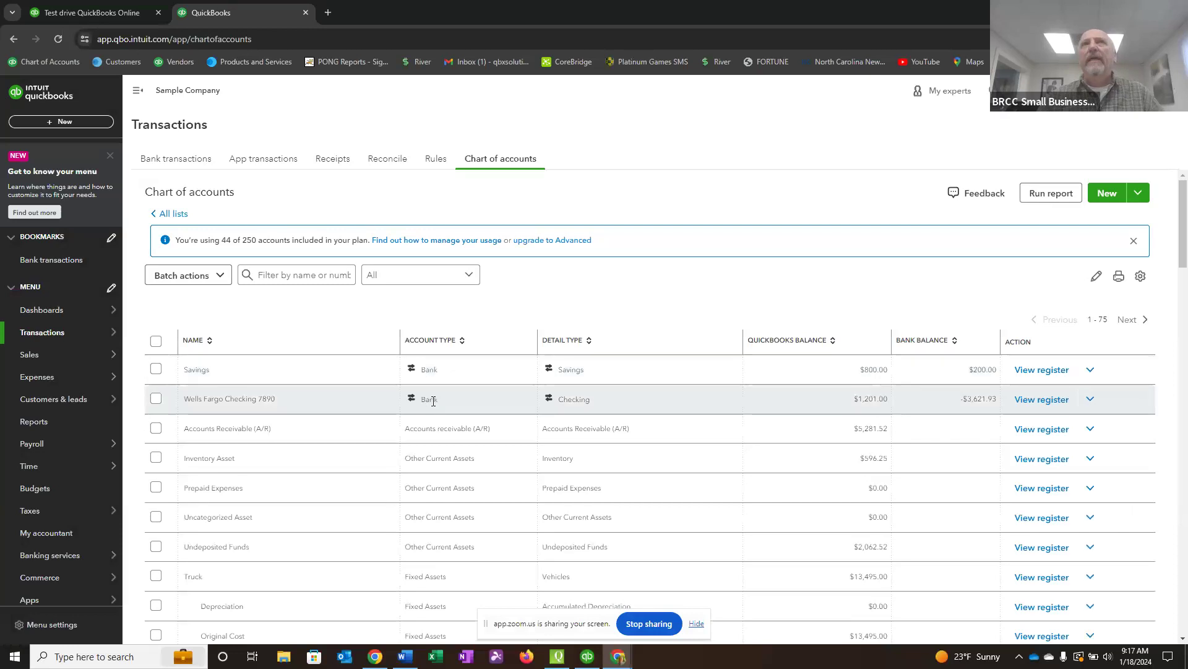
Look through the chart of accounts, then open the Bank transactions page and dismiss the bank connection message.
scroll(434, 406, down, 3)
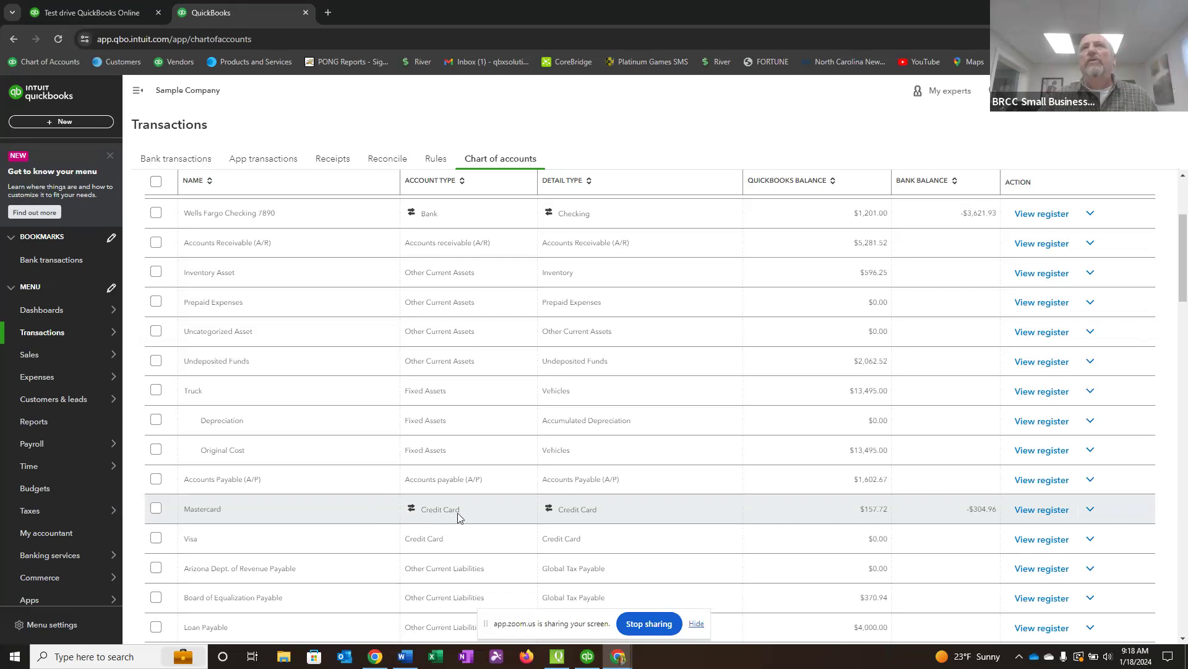
scroll(466, 486, up, 5)
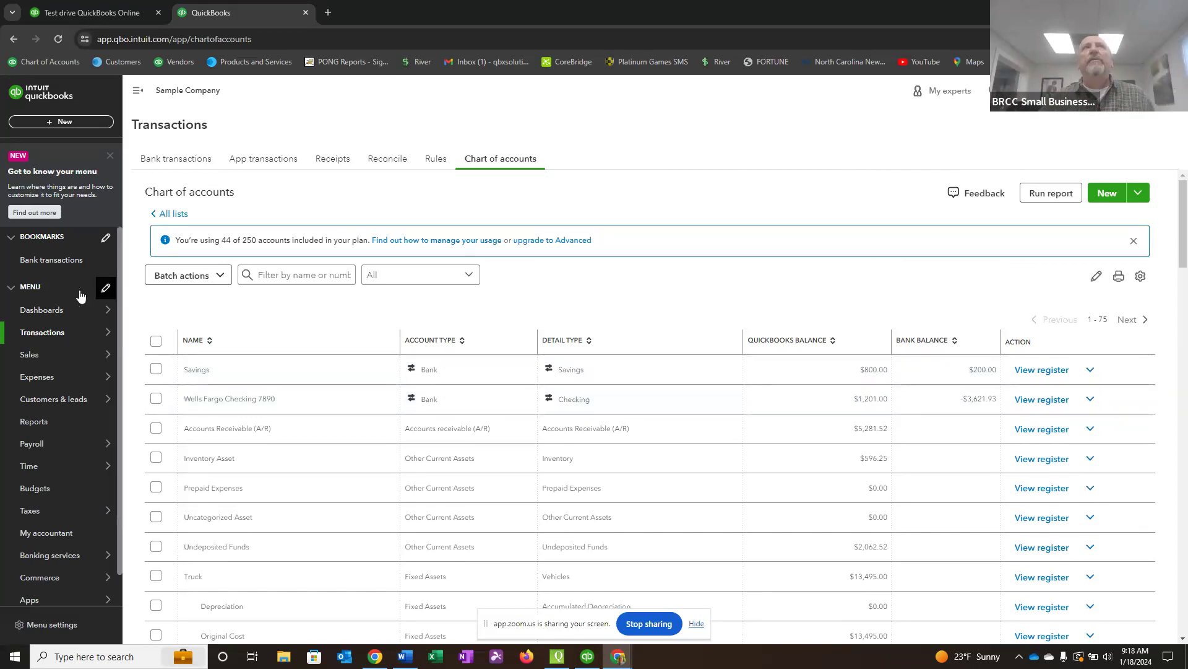
mouse_move(46, 334)
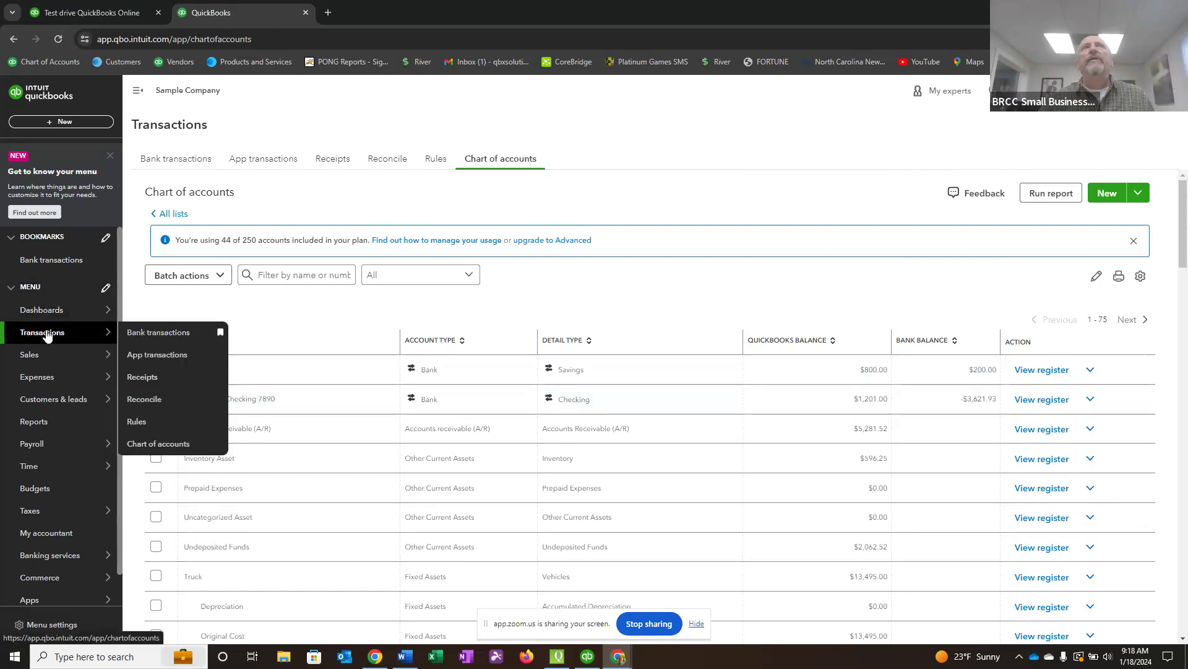
click(144, 334)
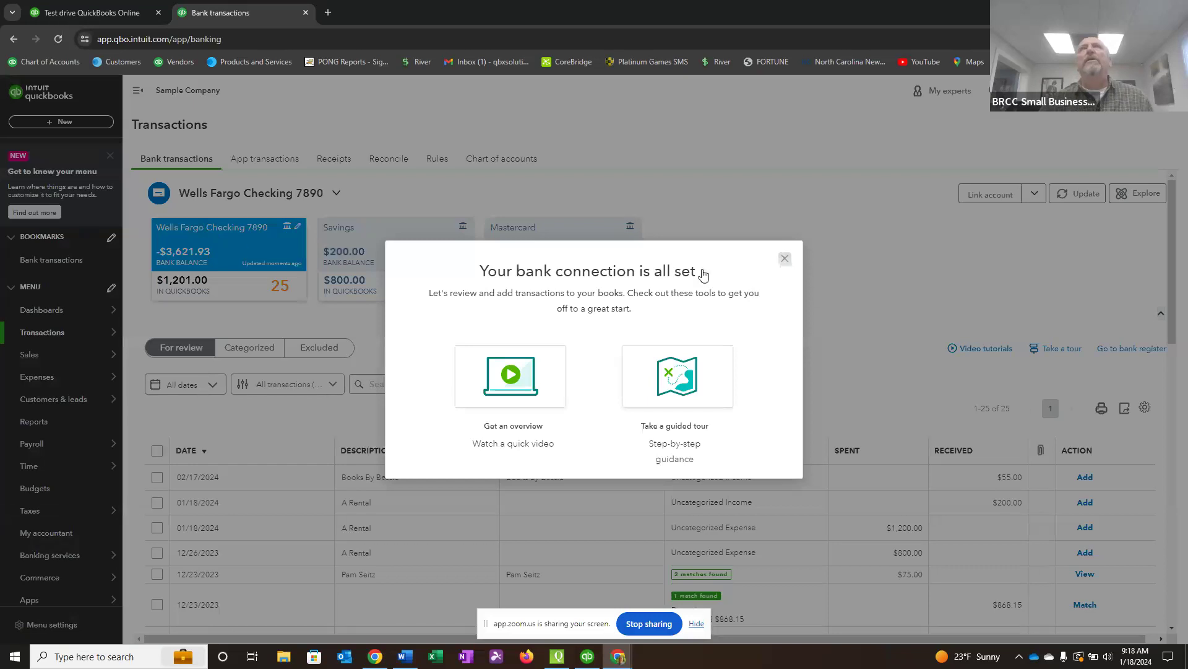
click(784, 260)
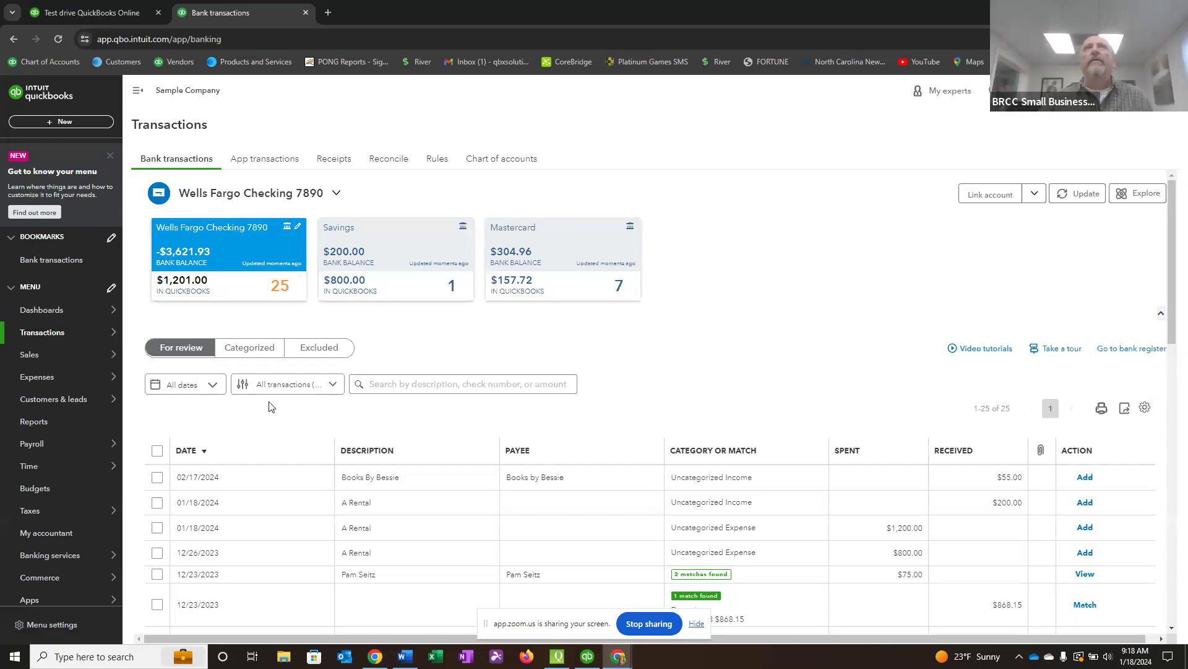
Look at the transactions for review in the Savings account and in the Mastercard account.
click(393, 268)
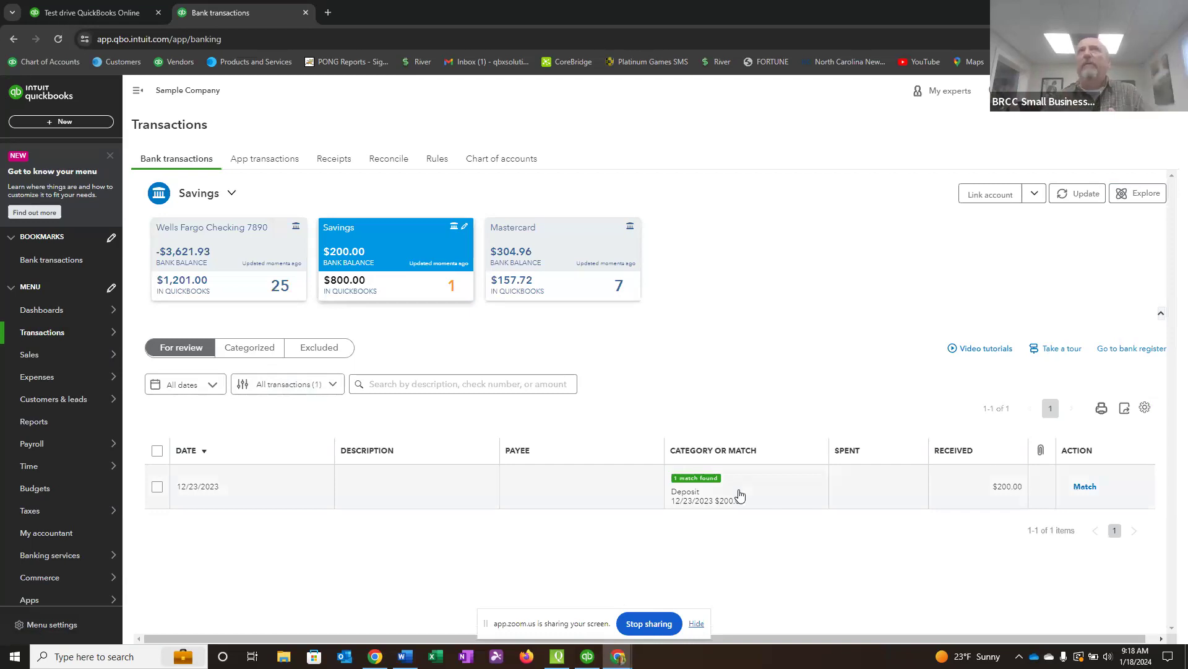
click(578, 261)
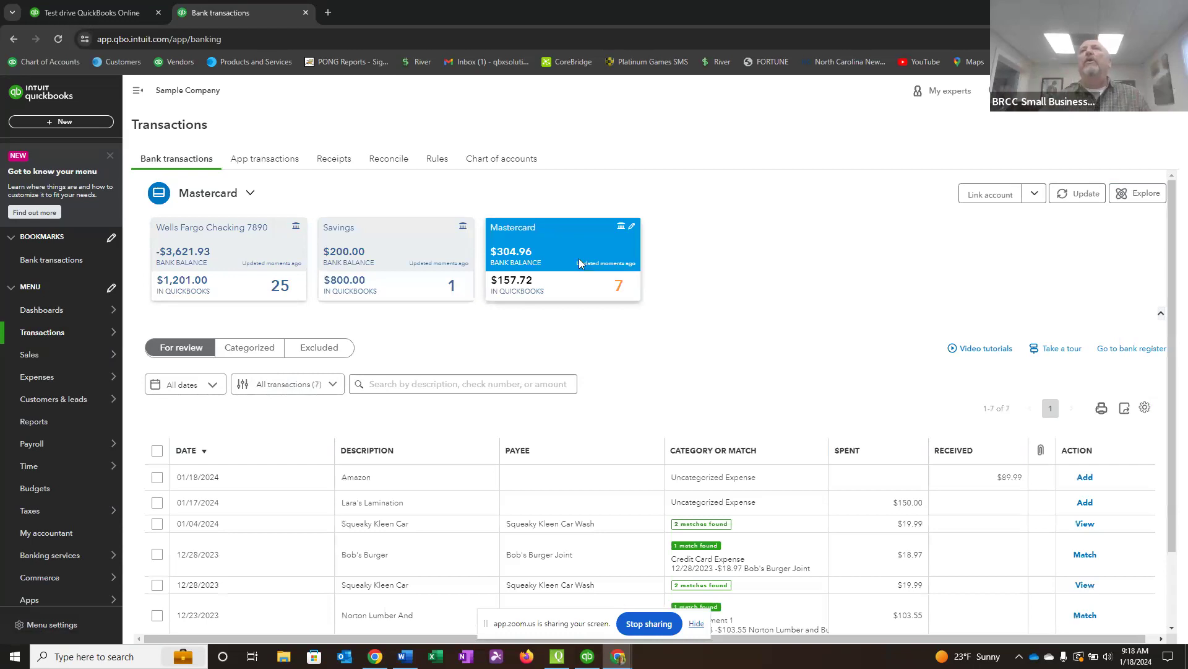
scroll(599, 419, down, 2)
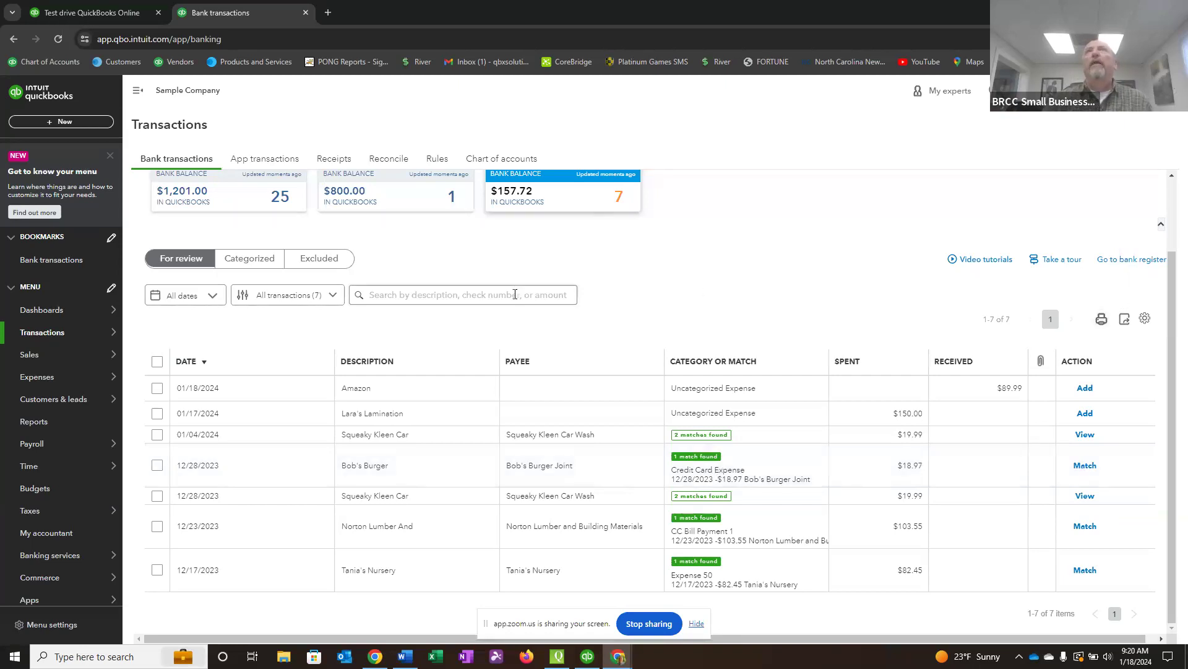
scroll(555, 295, up, 2)
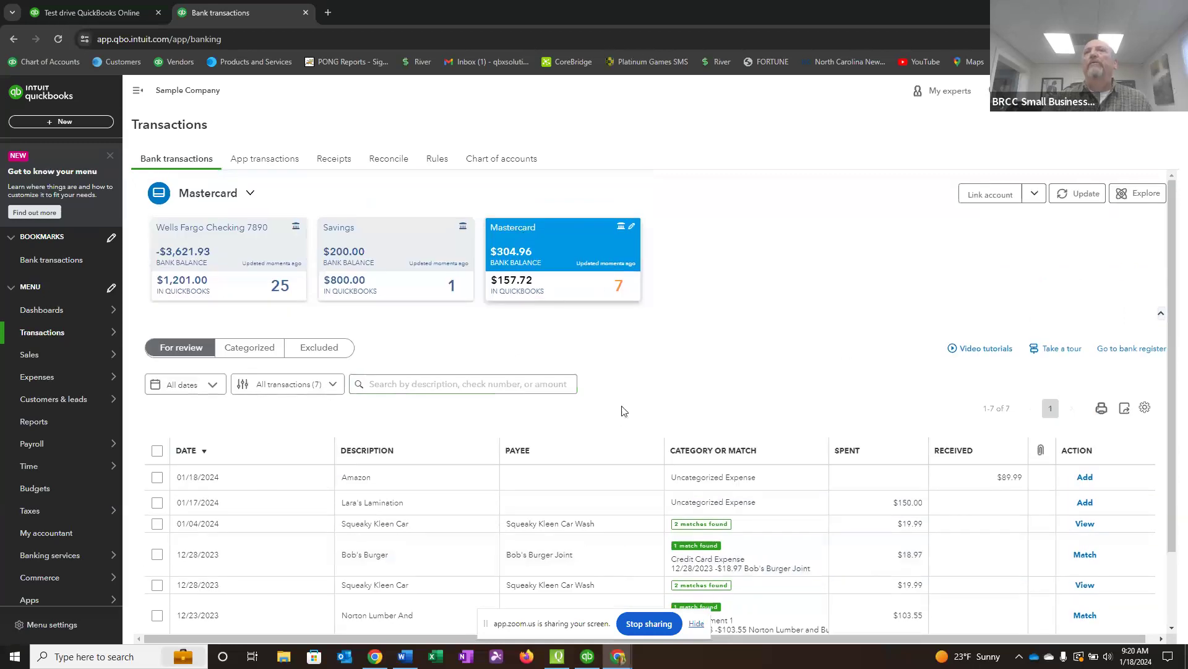
Go to the Mastercard bank register and open the 12/28/2023 Bob's Burger Joint expense for editing.
scroll(624, 411, down, 2)
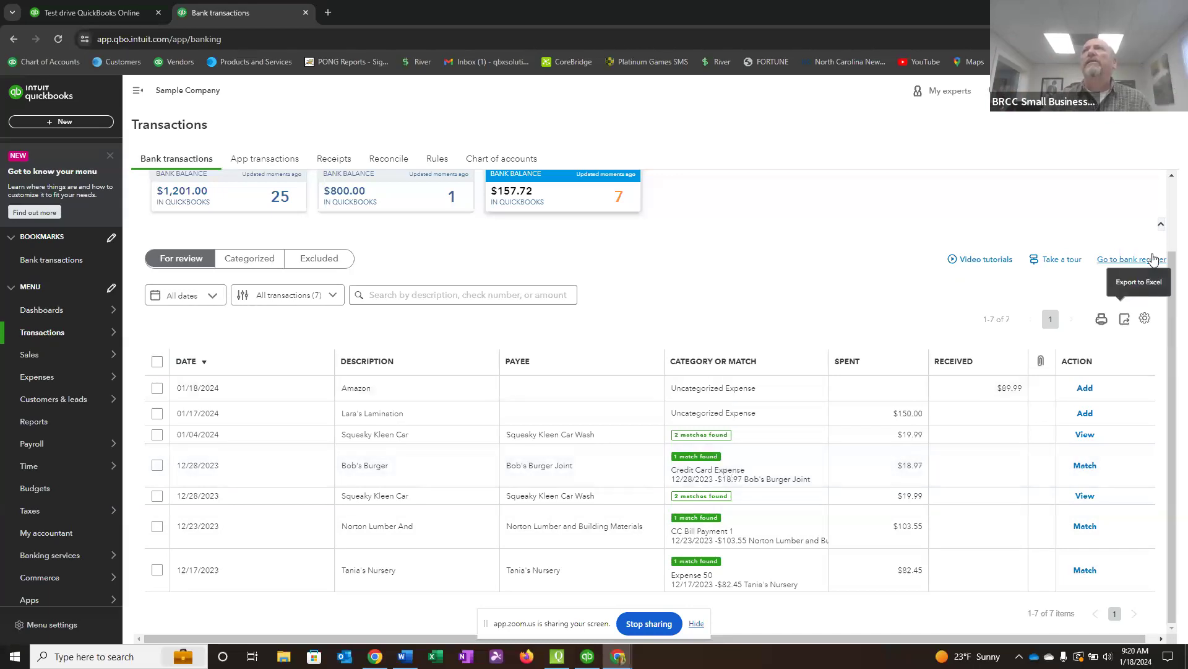
click(1136, 265)
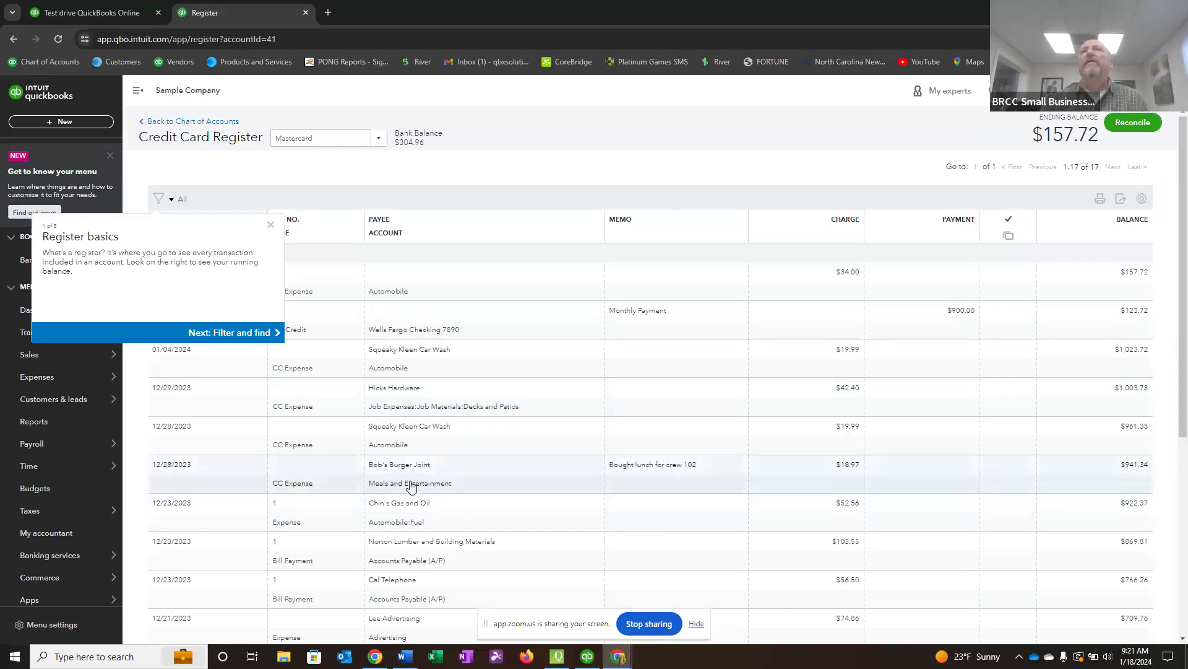
click(495, 469)
click(1030, 514)
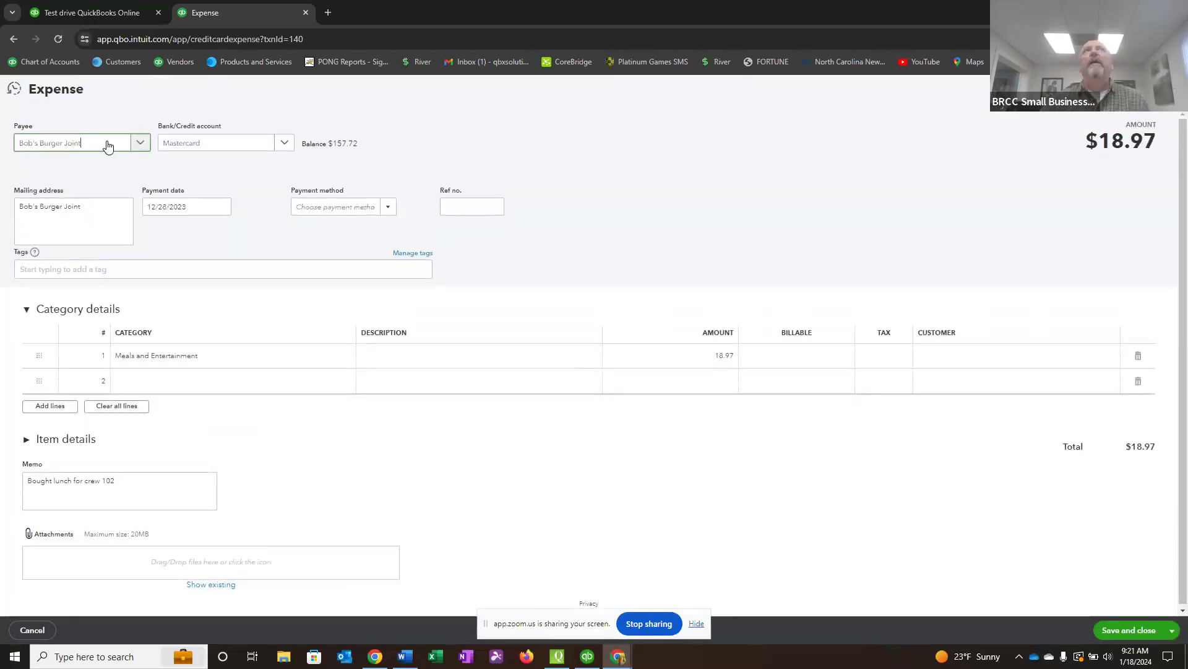
Look at the expense's payee, bank/credit account and category choices, keeping Mastercard, and close the expense without saving.
click(139, 144)
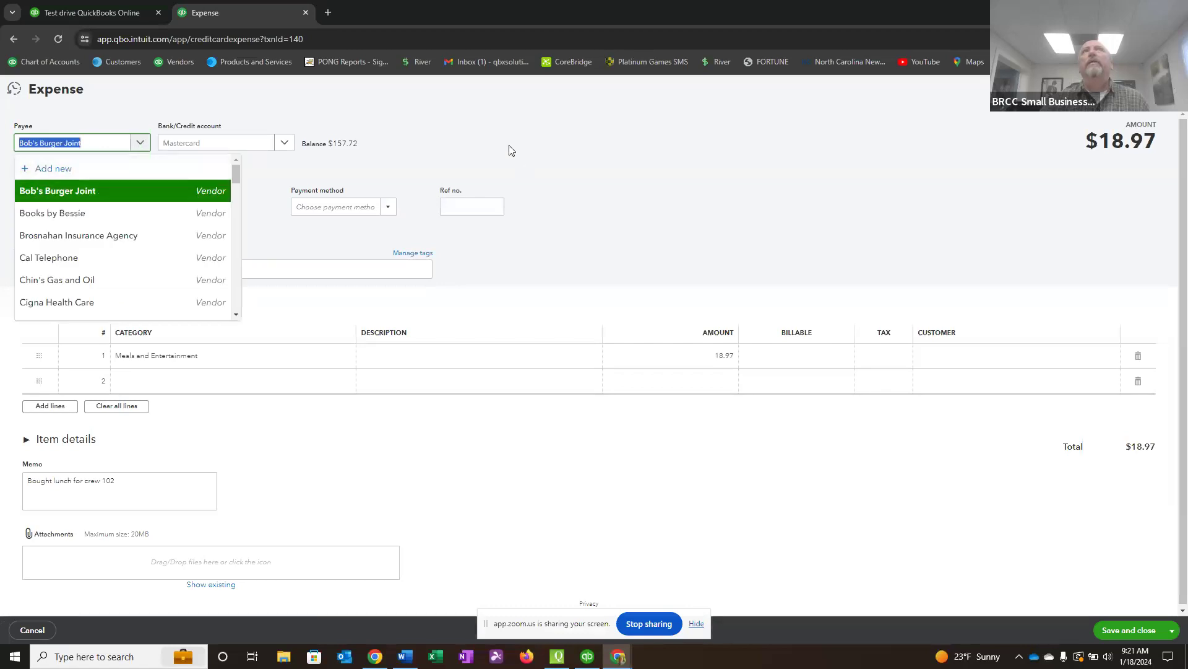
click(283, 144)
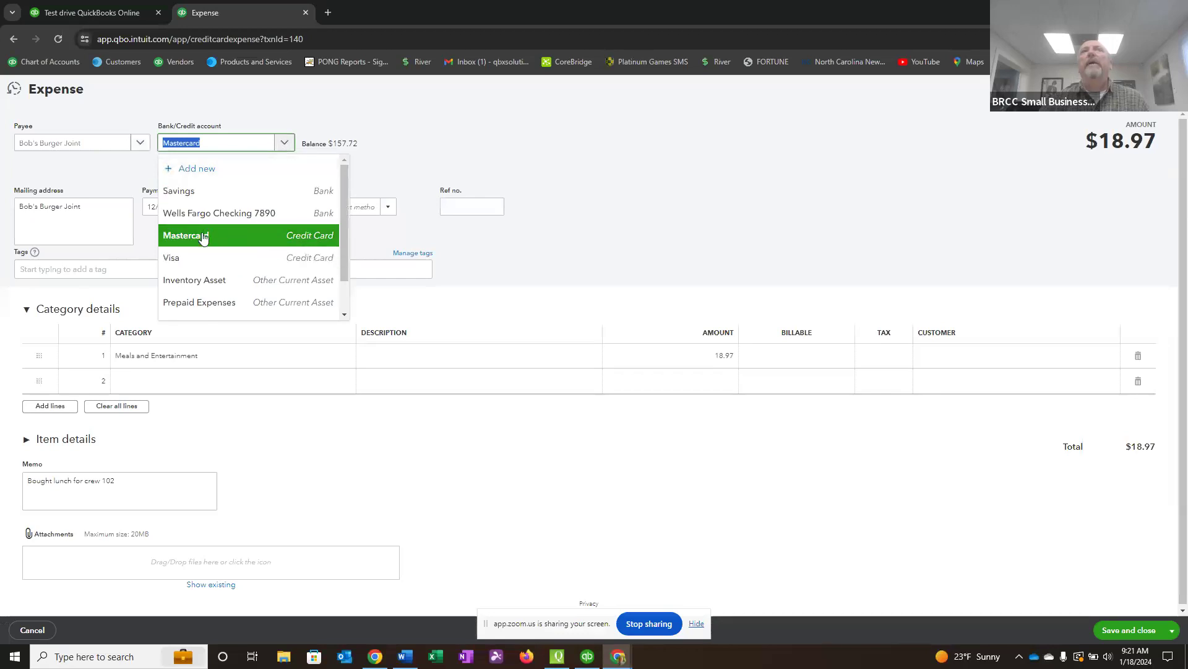
click(250, 236)
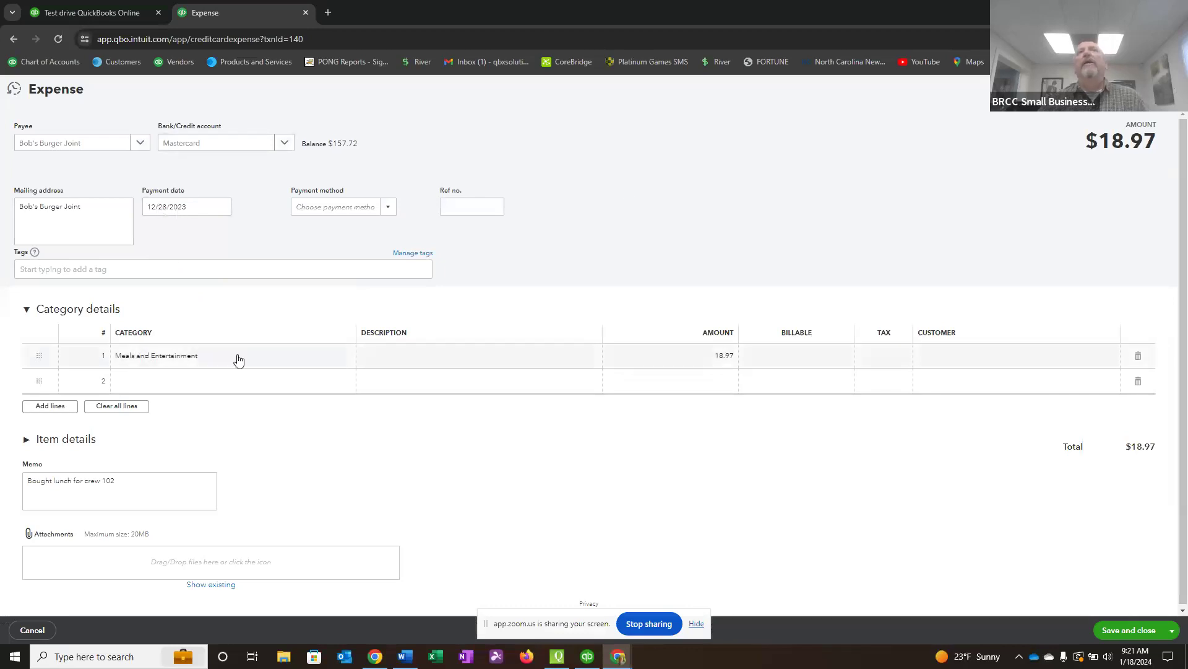
click(258, 356)
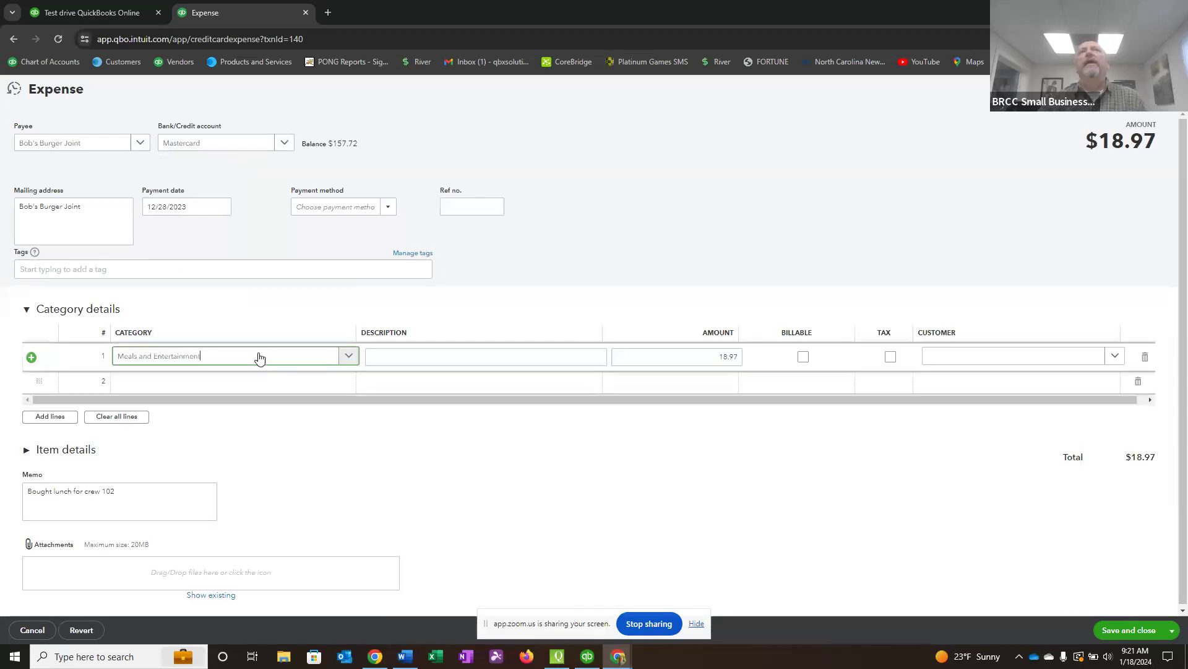
click(347, 356)
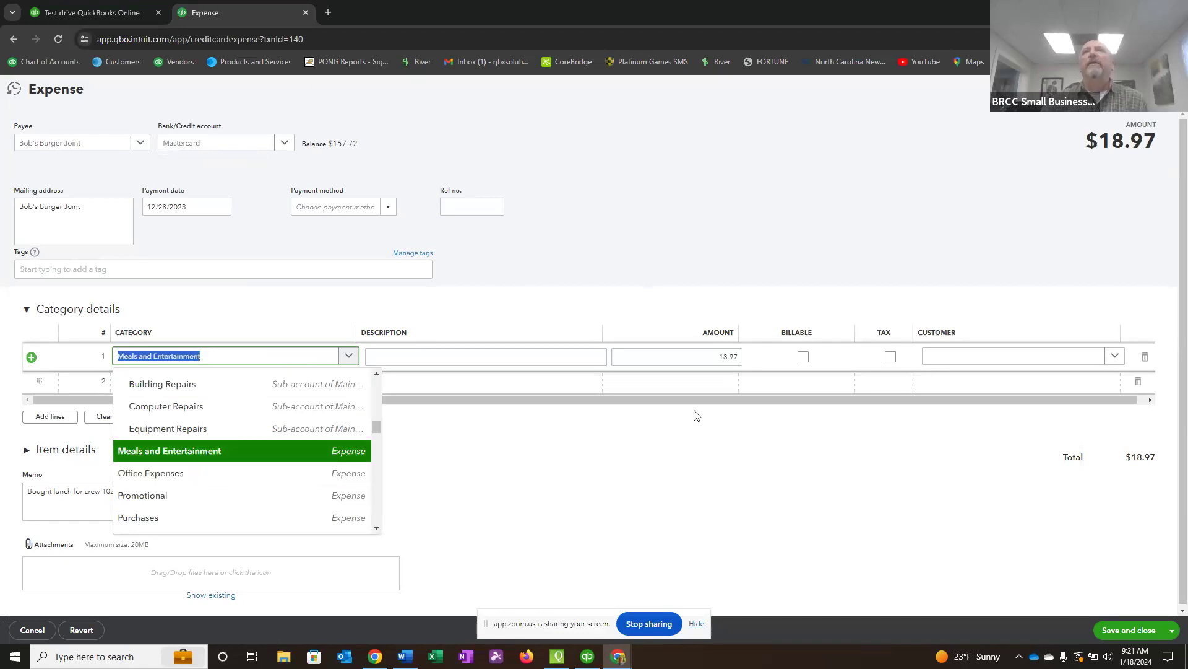
click(1167, 89)
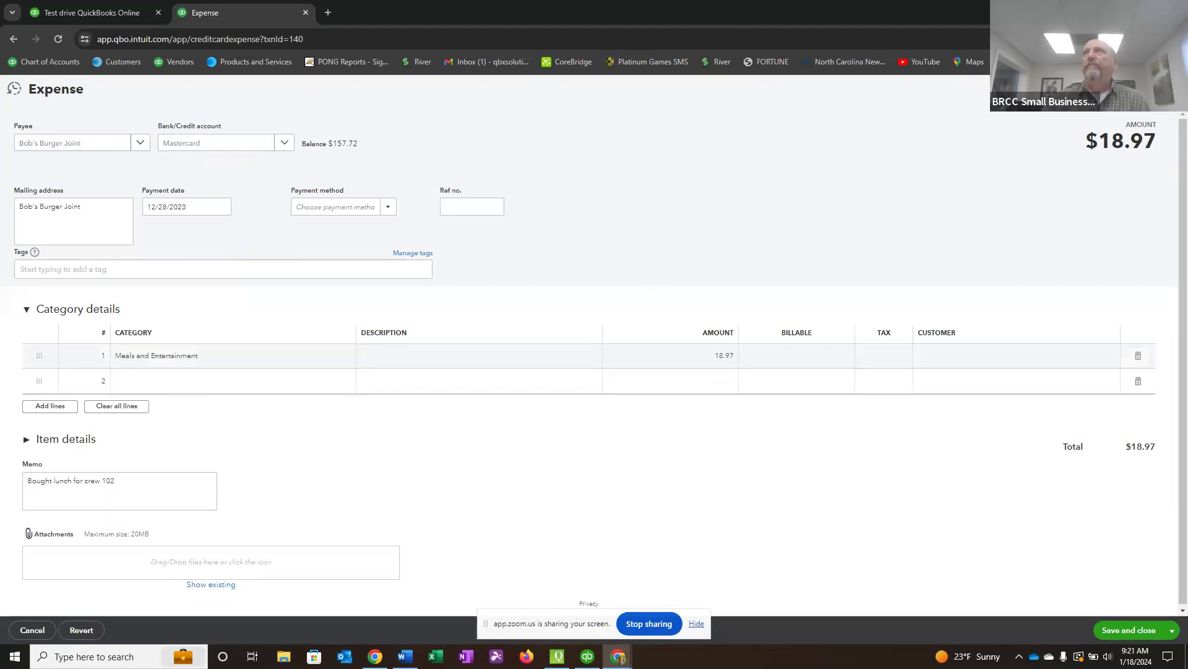
click(656, 374)
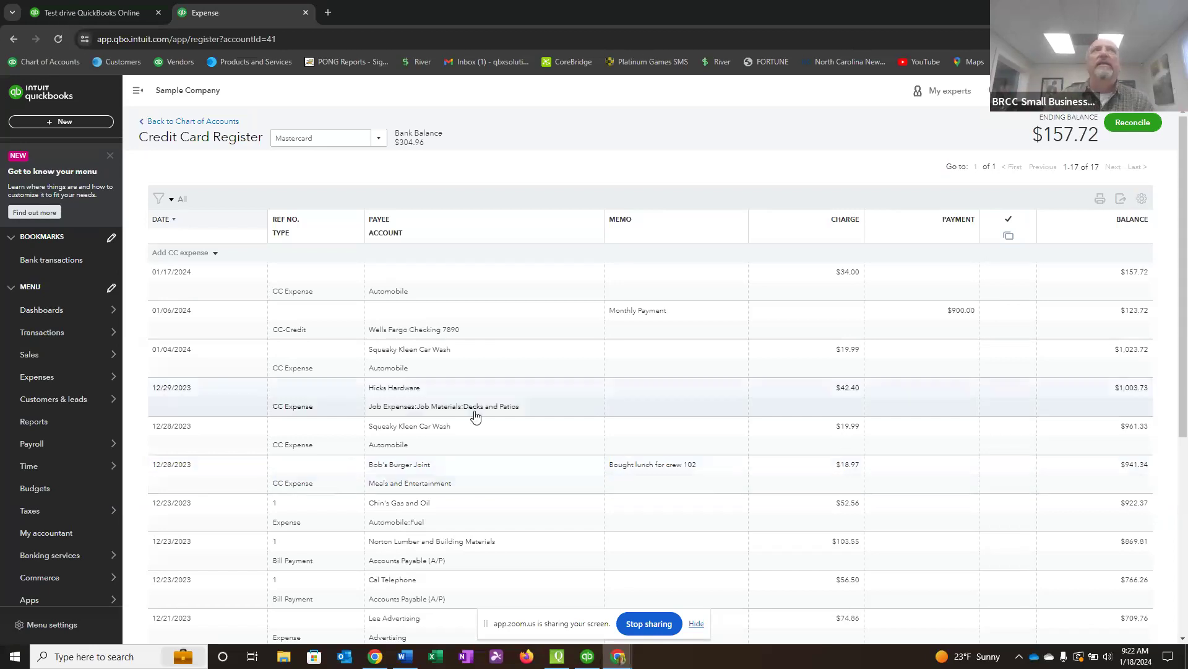
Open the Bank transactions page in a new browser tab, view it and return to the credit card register.
mouse_move(64, 333)
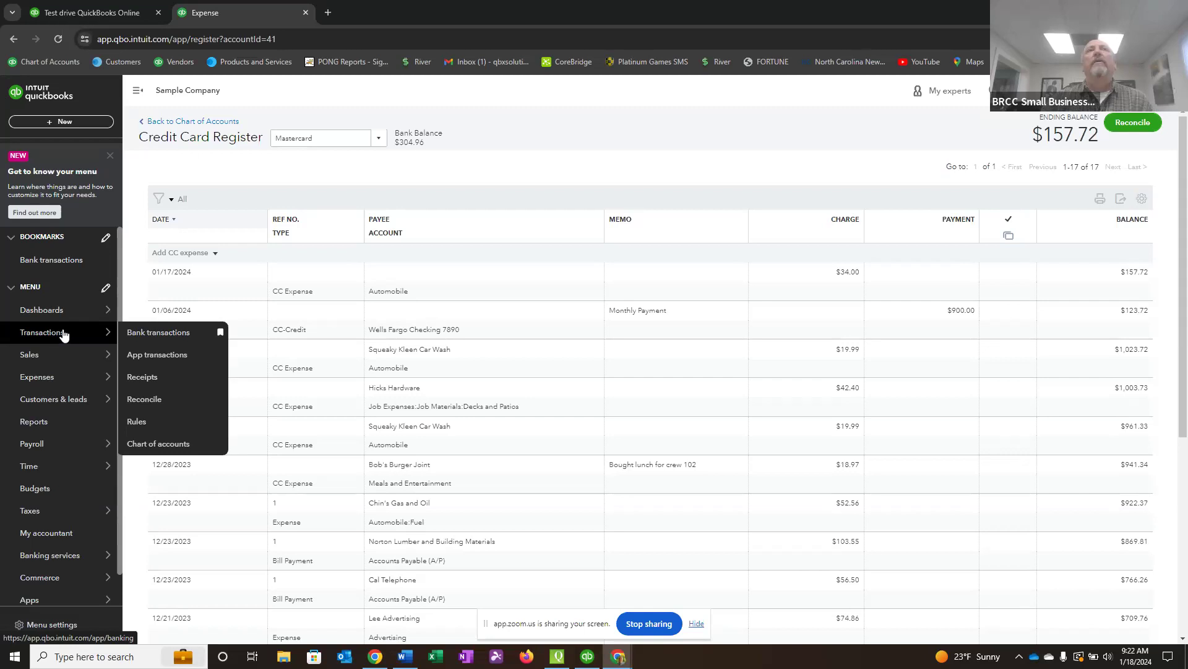
right_click(143, 334)
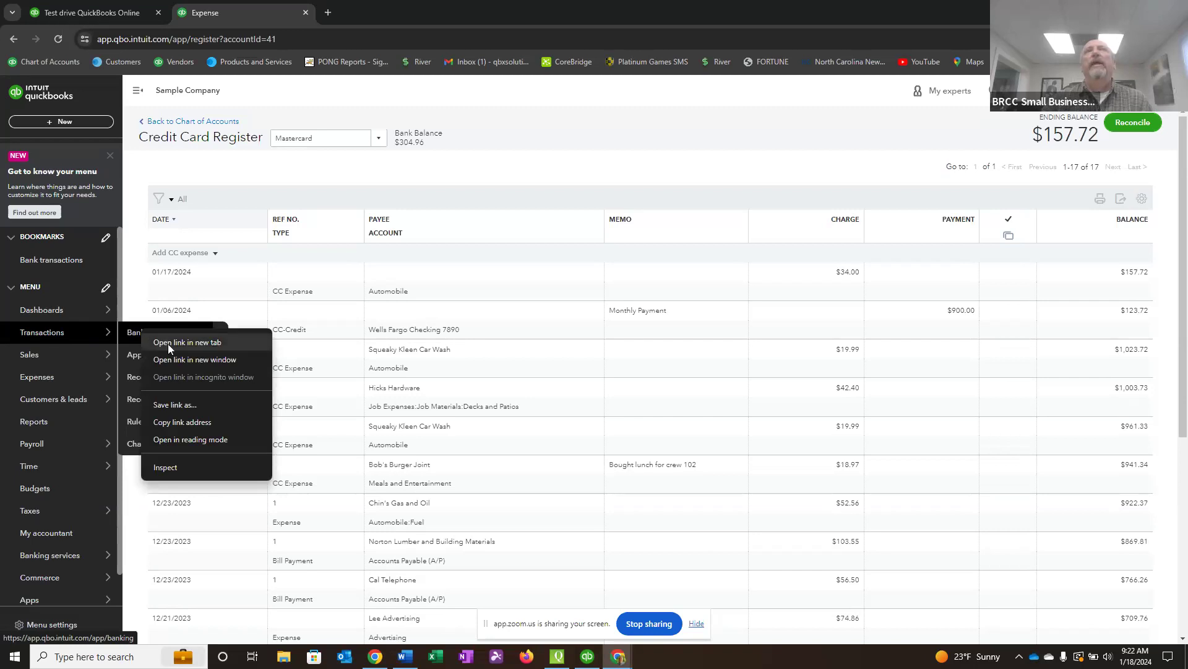
click(168, 344)
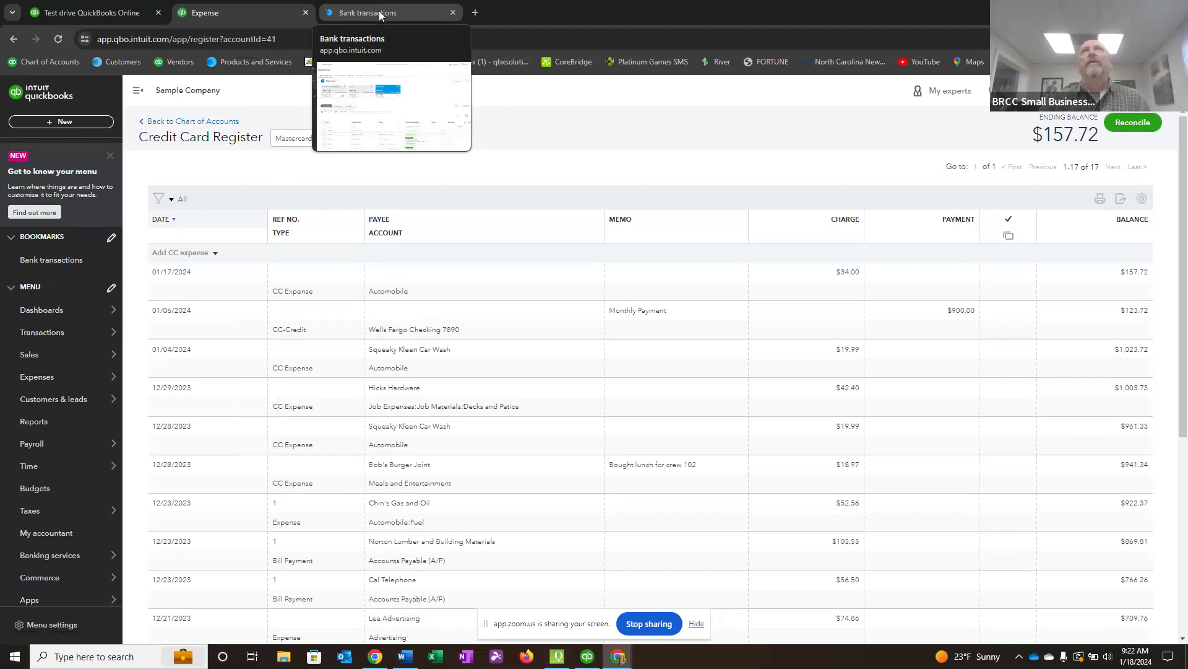
click(379, 15)
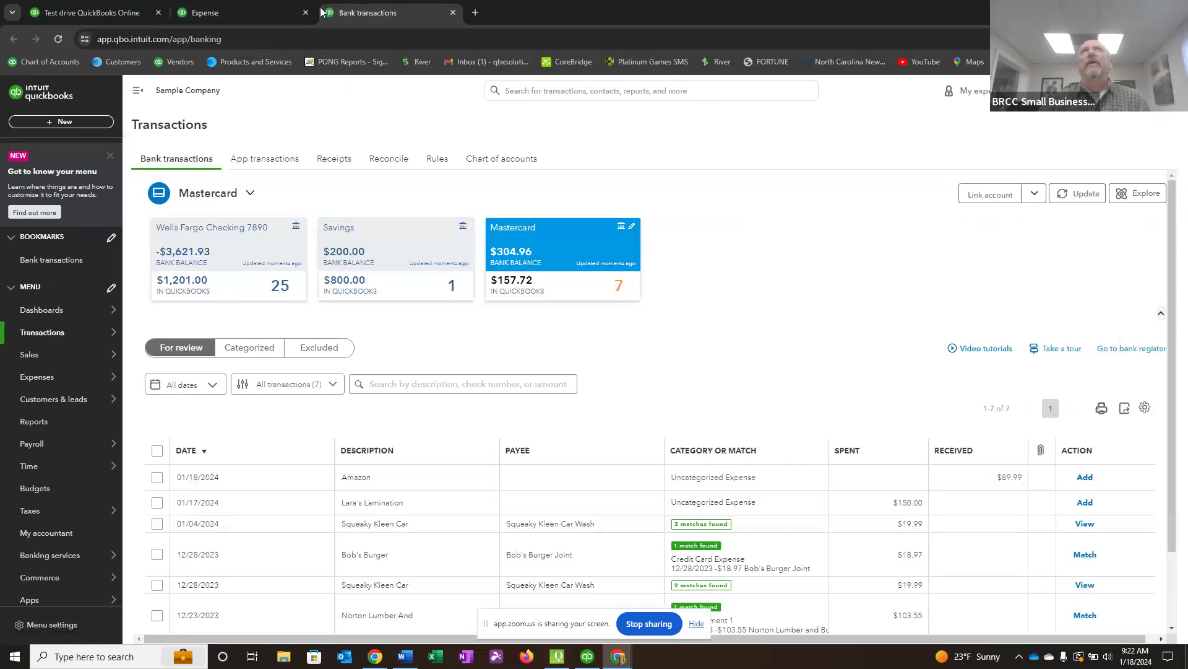
click(240, 18)
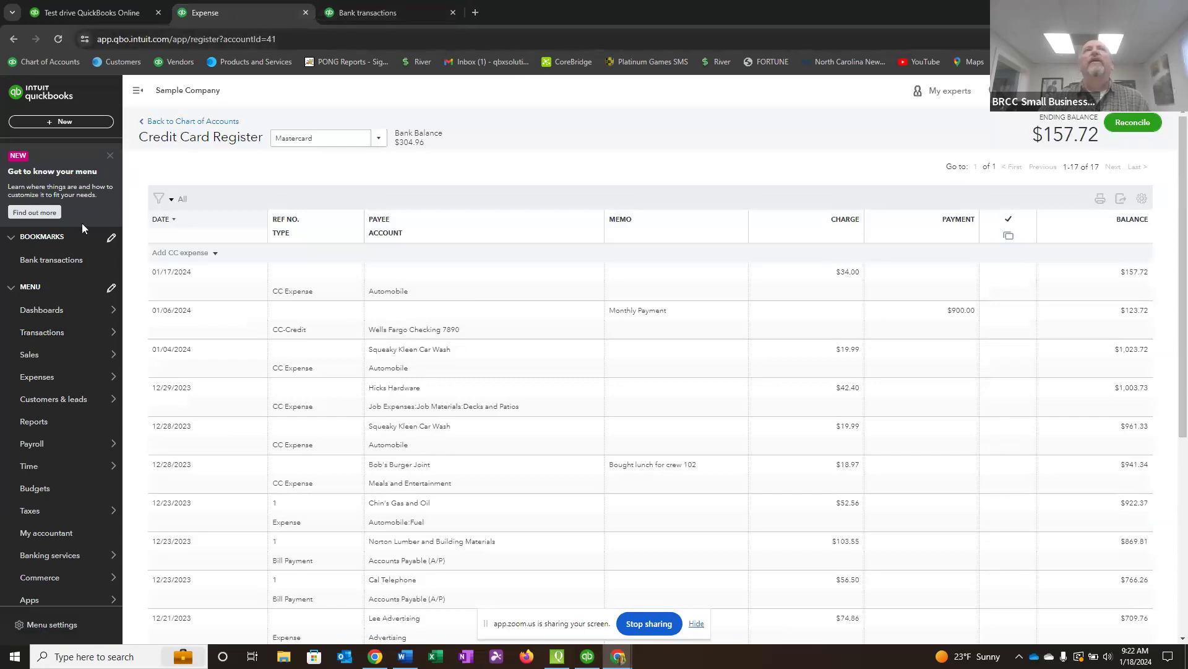
Open the Vendors page in a new browser tab and switch to it.
mouse_move(45, 379)
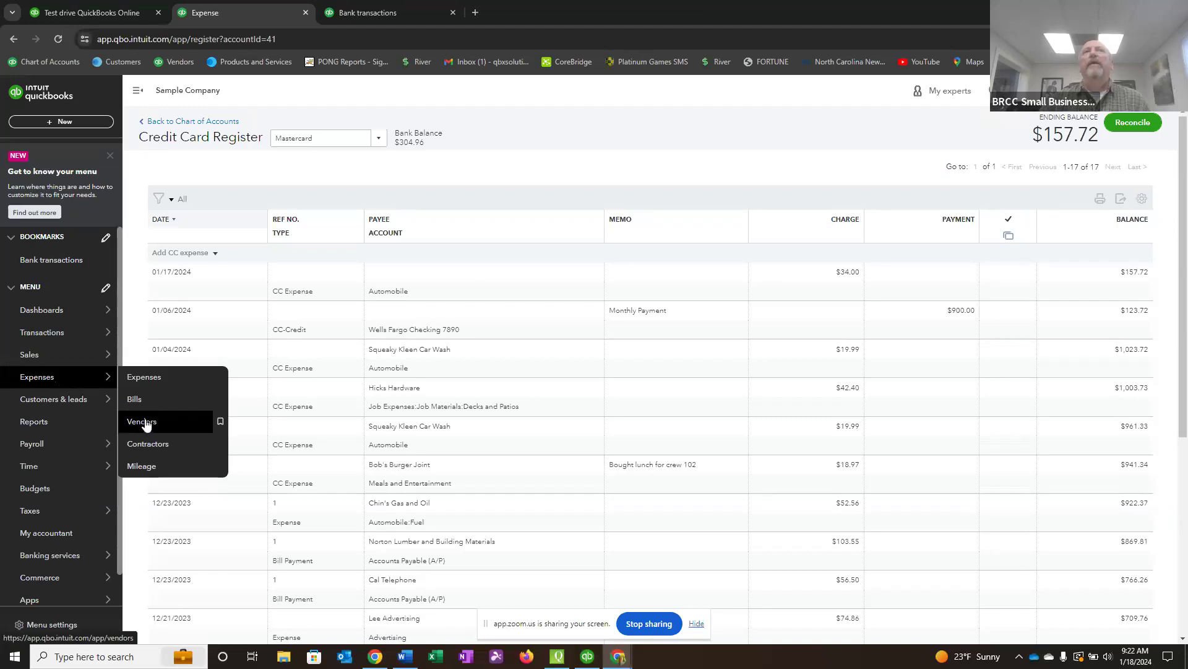
right_click(146, 425)
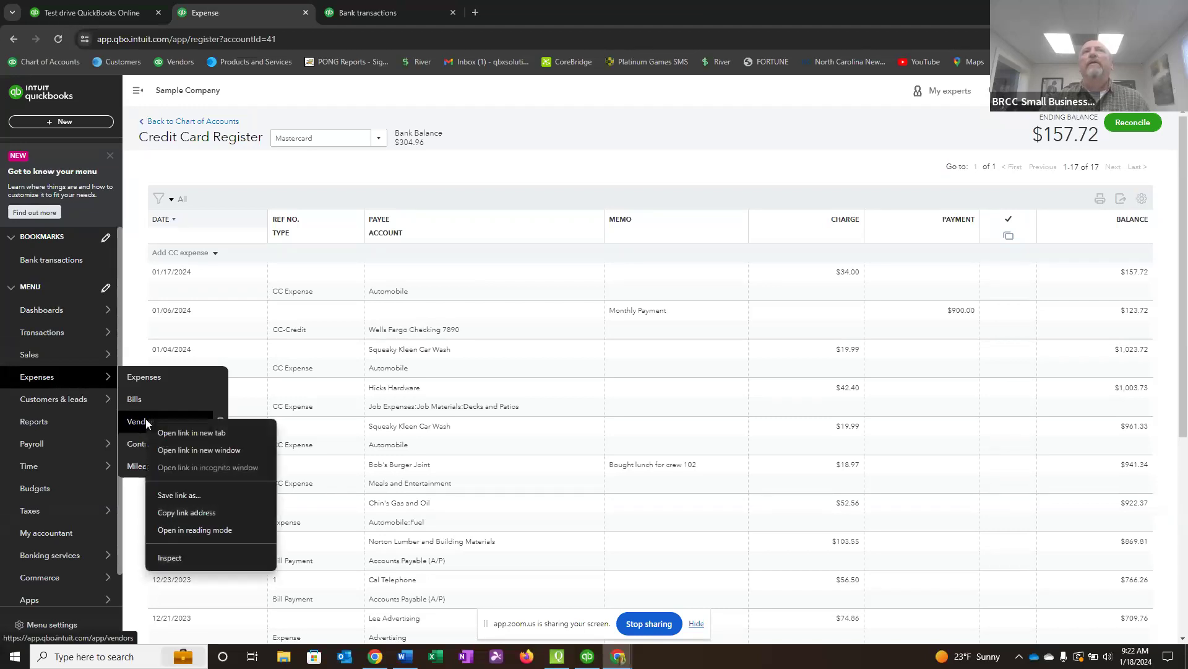
click(174, 434)
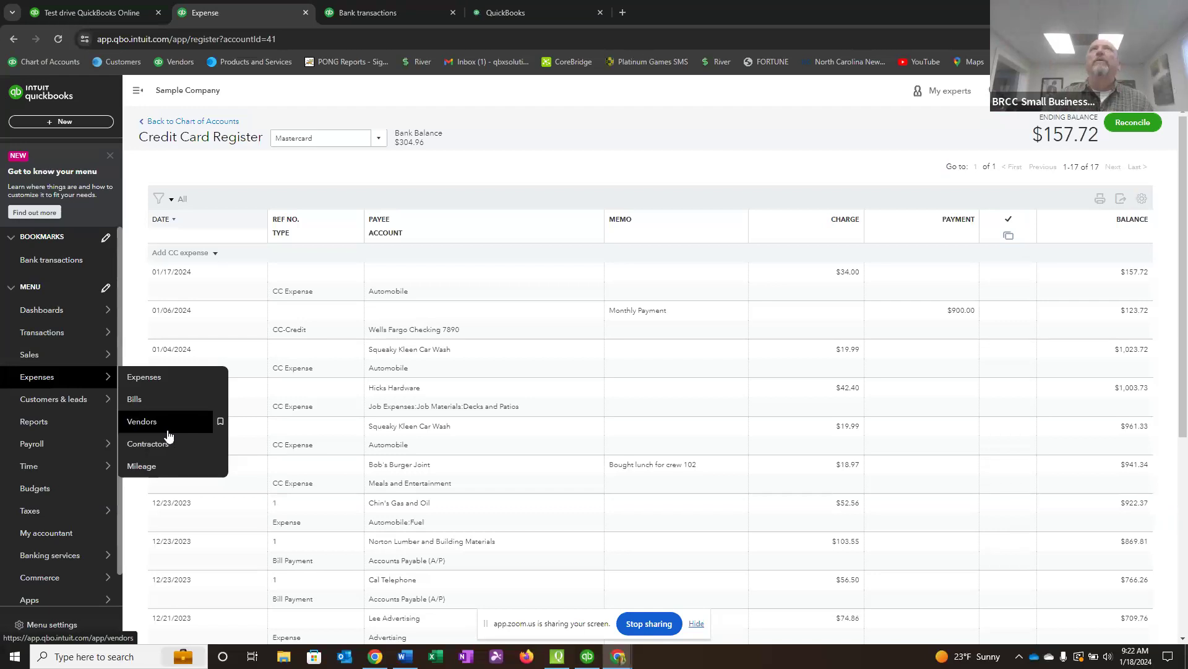
click(541, 10)
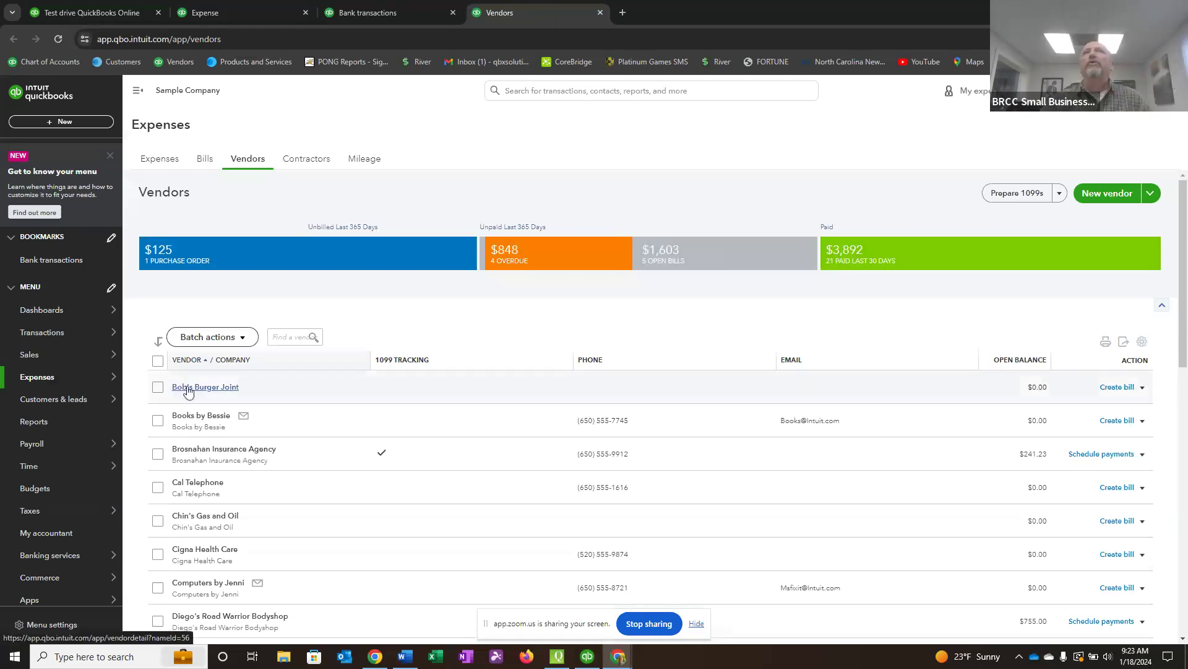
Switch back to the Bank transactions page and return to the Mastercard credit card register.
click(400, 16)
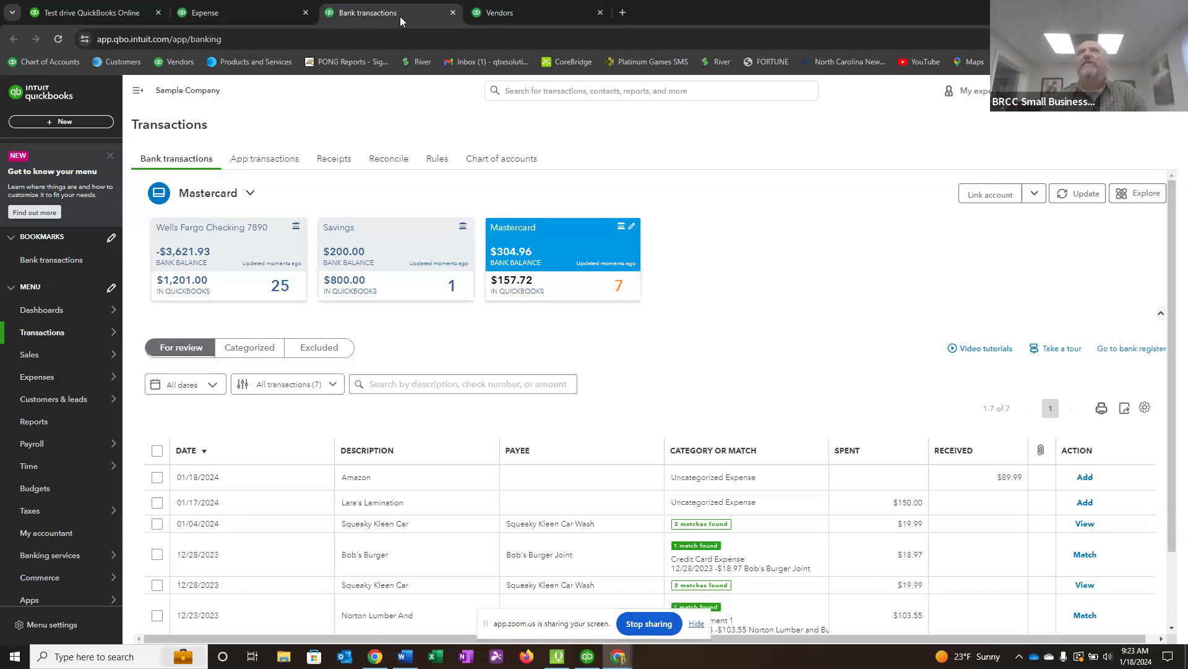
click(259, 12)
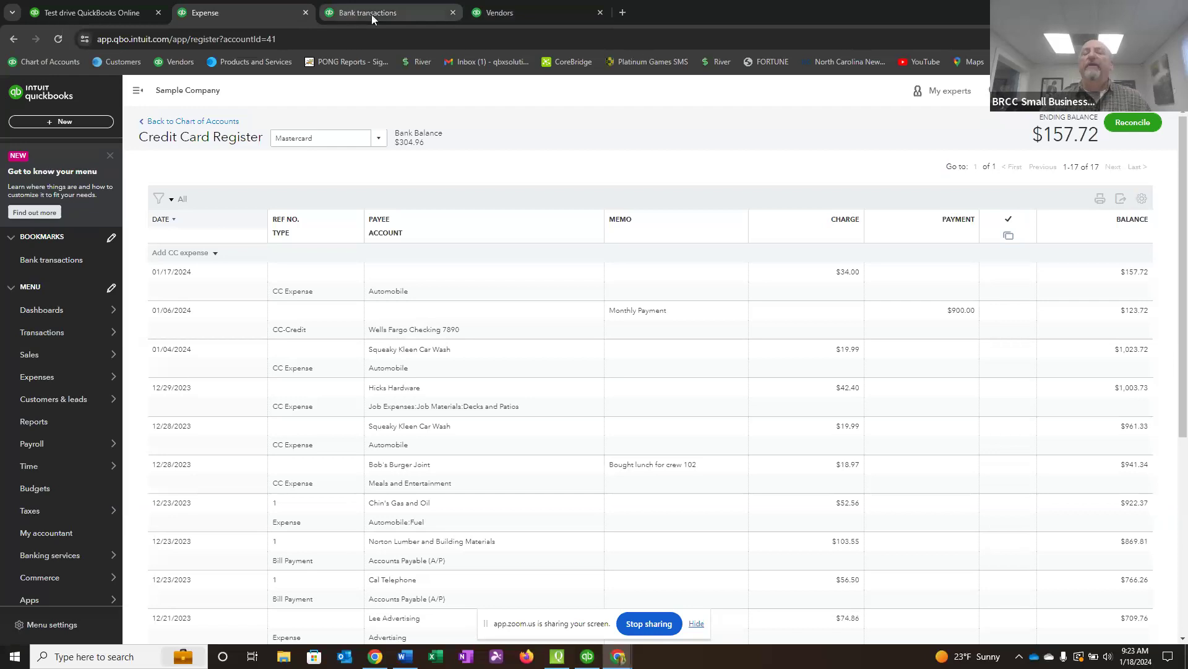
mouse_move(371, 13)
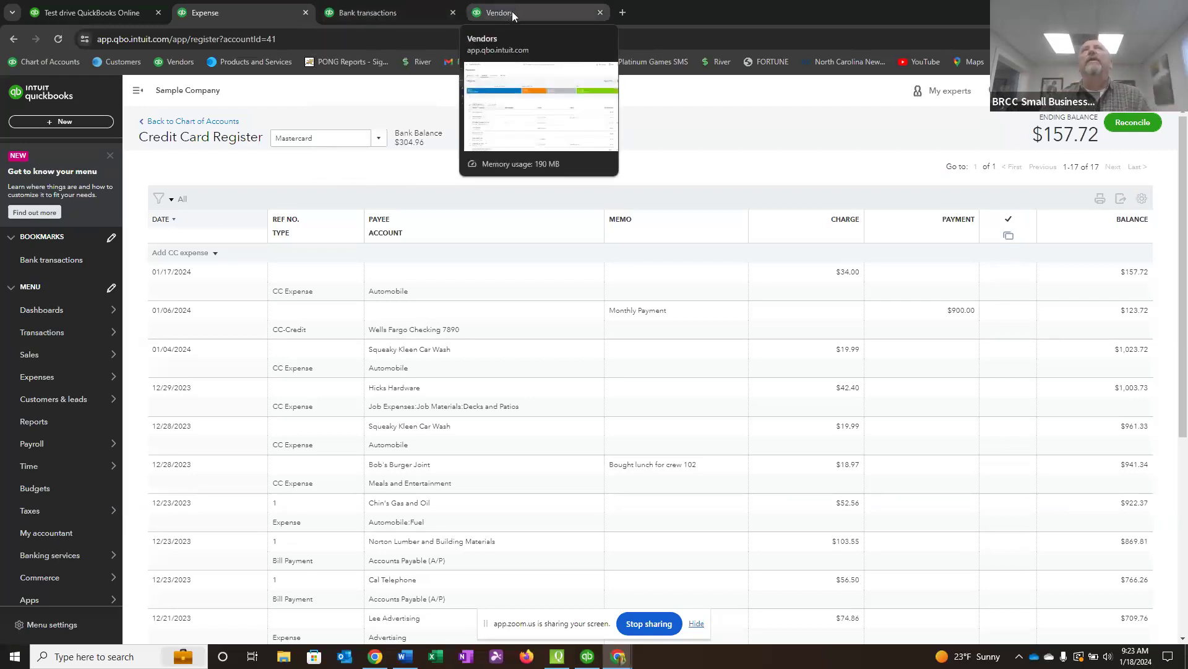
On the Bank transactions page, match the 12/28/2023 Bob's Burger Mastercard transaction to its suggested credit card expense.
click(408, 13)
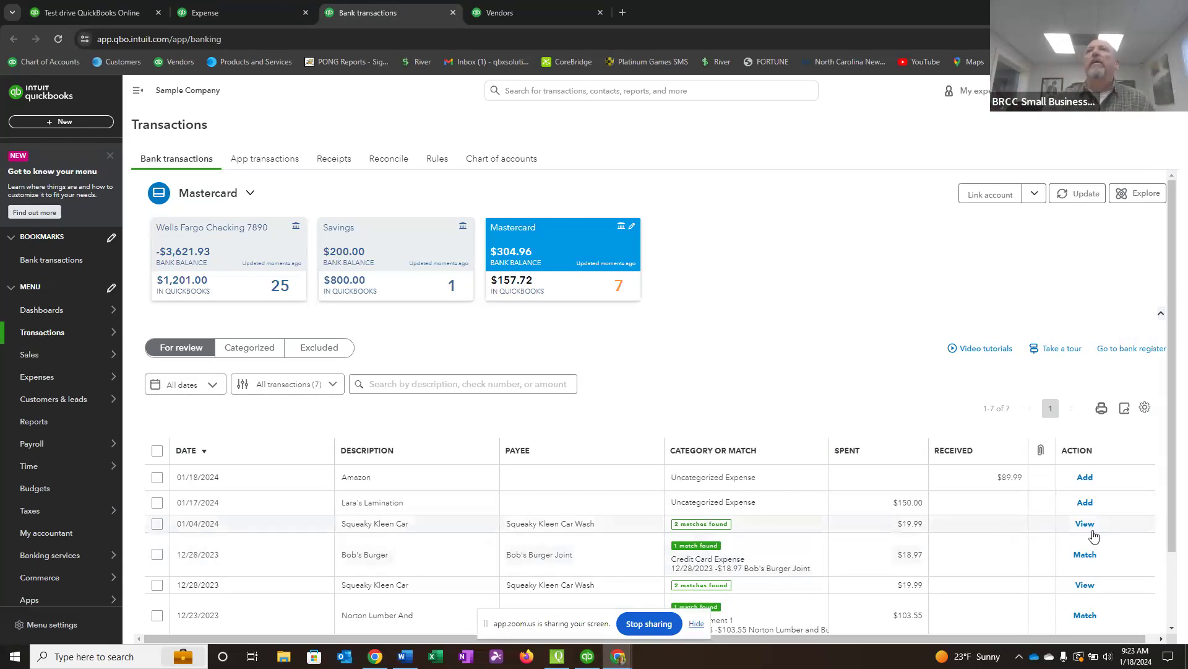
click(1085, 554)
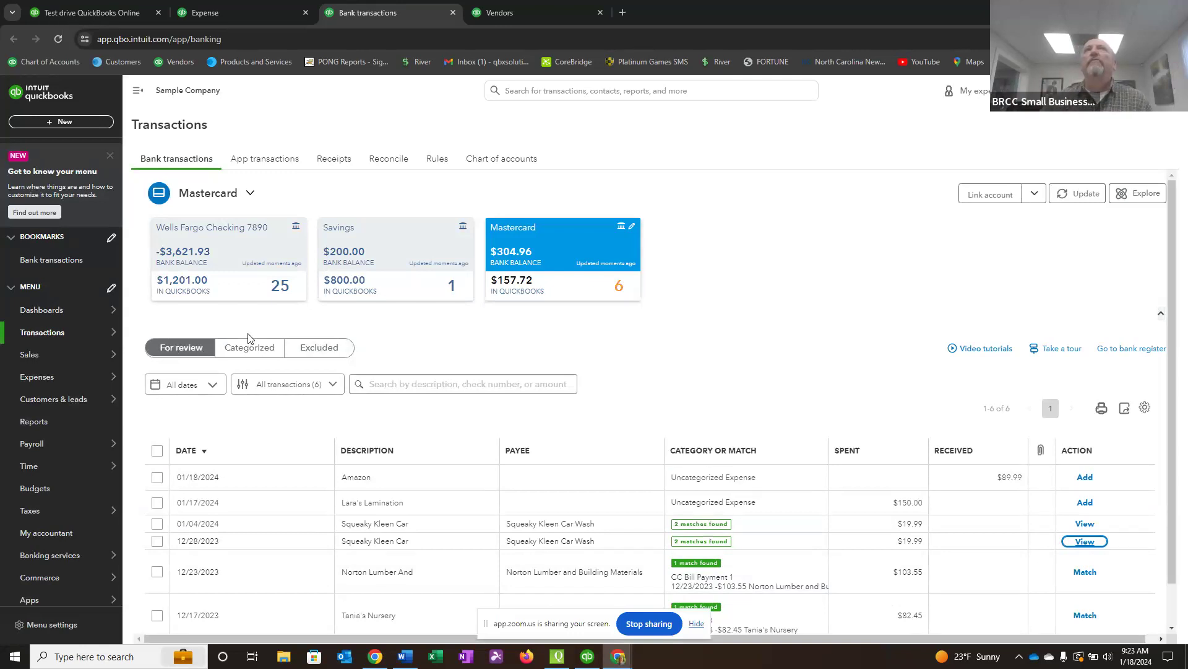
Undo the Bob's Burger match among the categorized Mastercard transactions and match it again from the transactions for review.
click(248, 352)
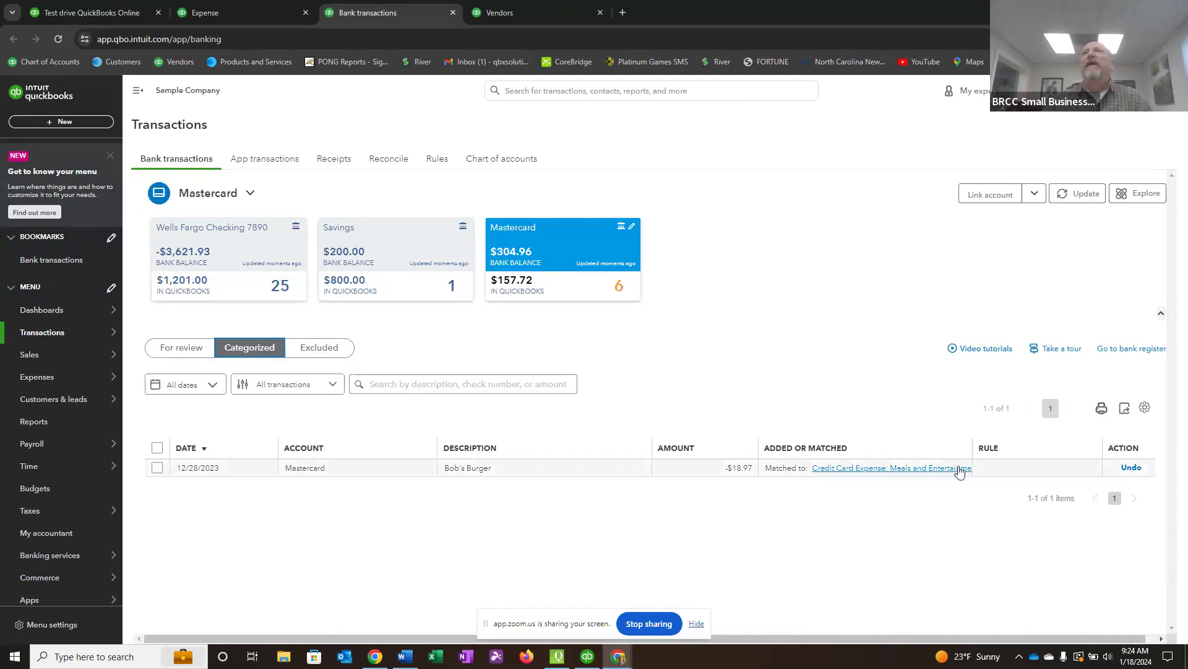
click(1132, 468)
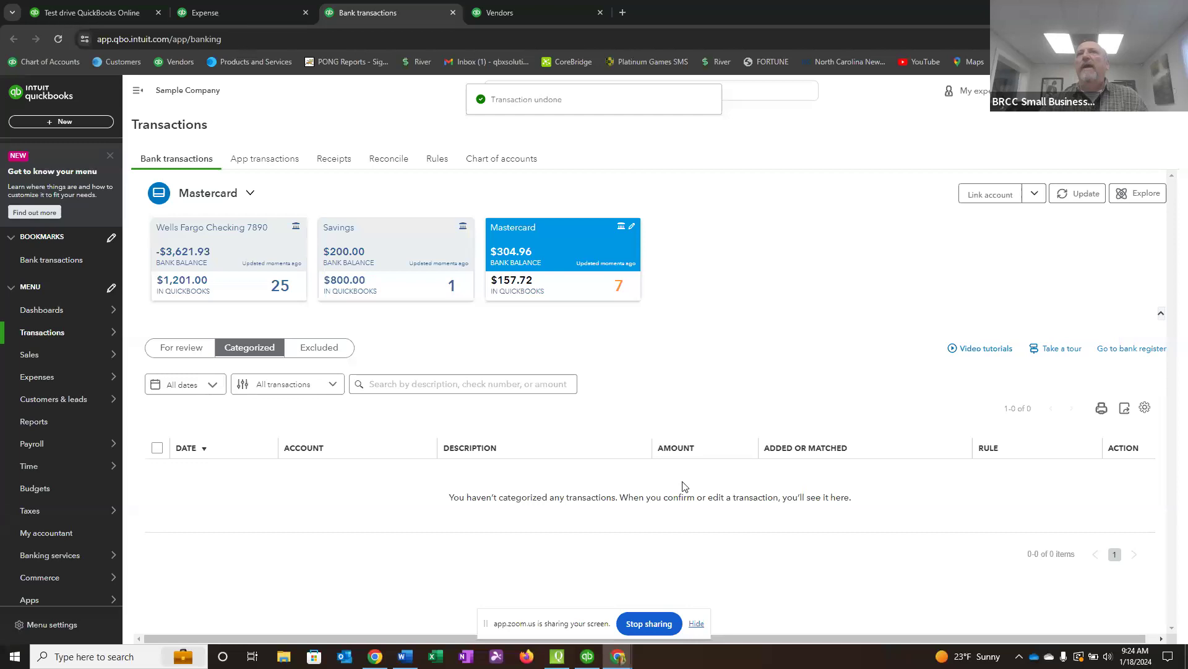
click(180, 347)
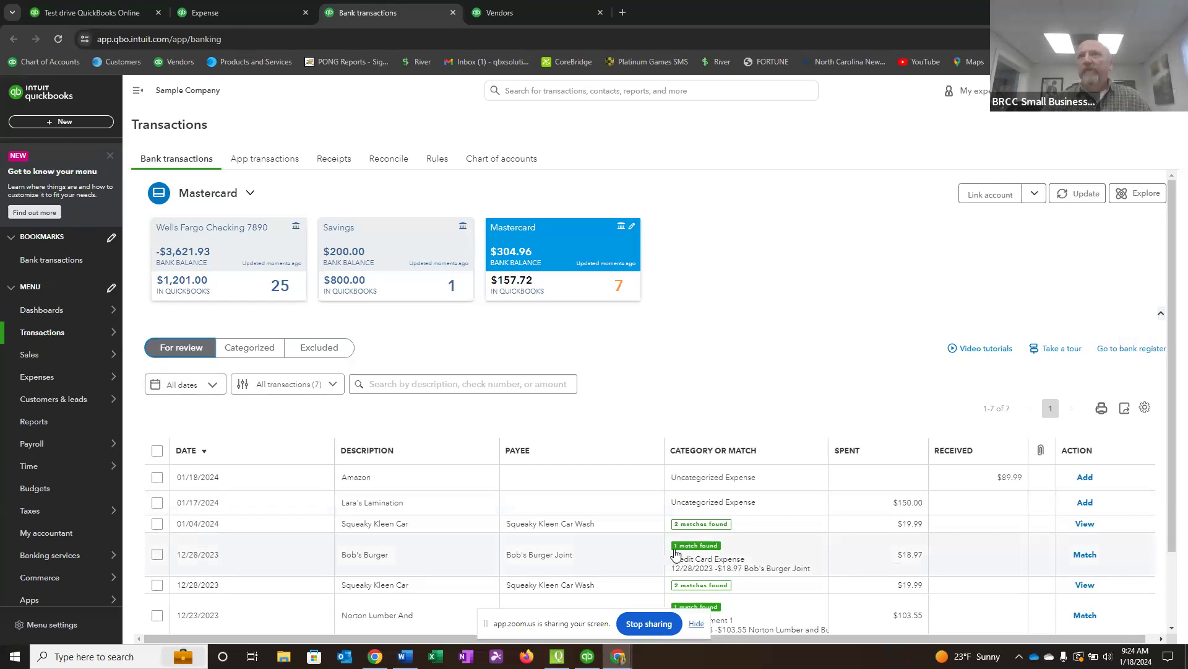
click(1090, 557)
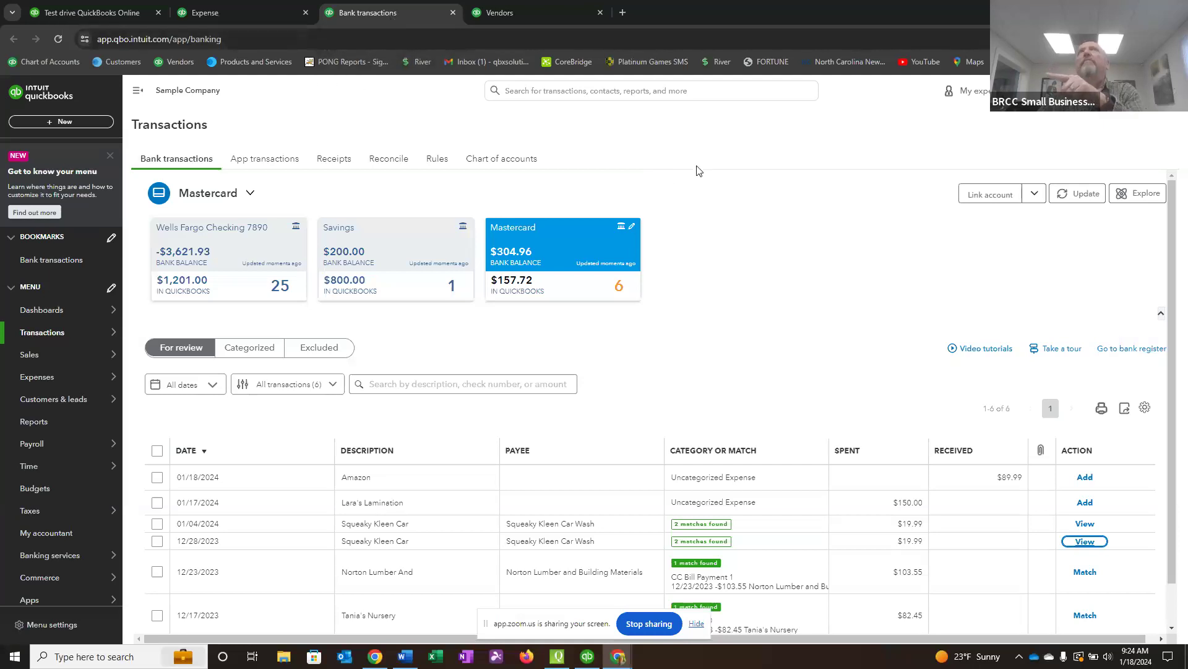
Return to the Mastercard credit card register, look through it, reload the page and dismiss the Register basics tip.
click(226, 15)
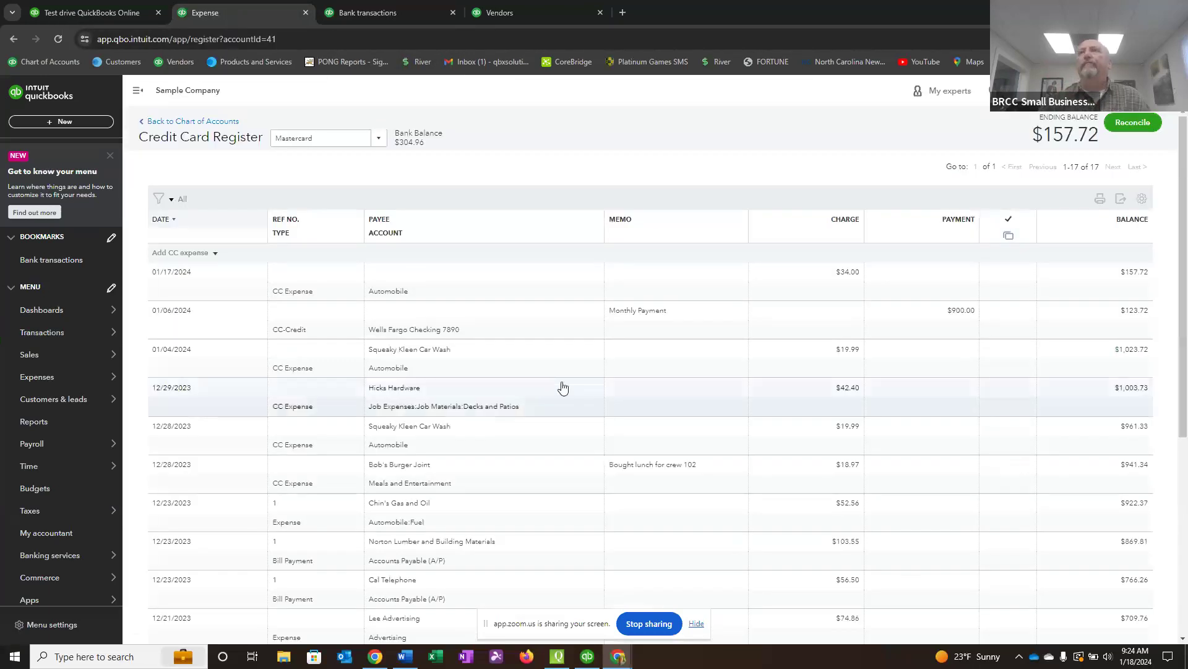
scroll(724, 380, down, 5)
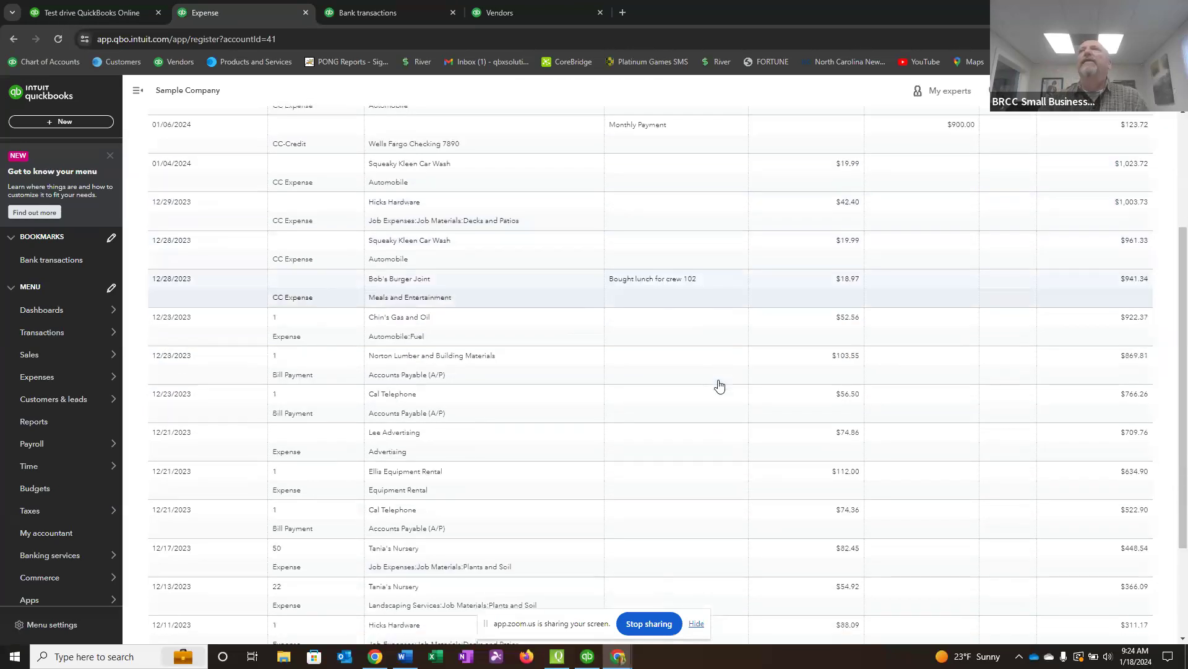
scroll(708, 414, up, 3)
scroll(709, 414, up, 2)
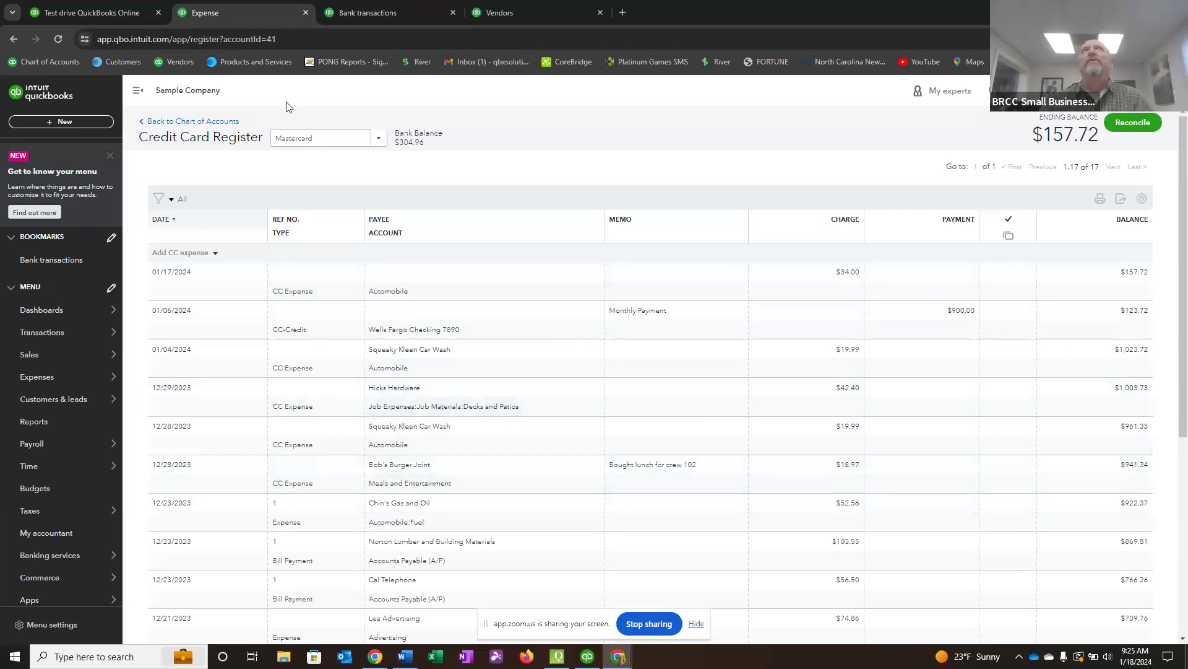
click(58, 41)
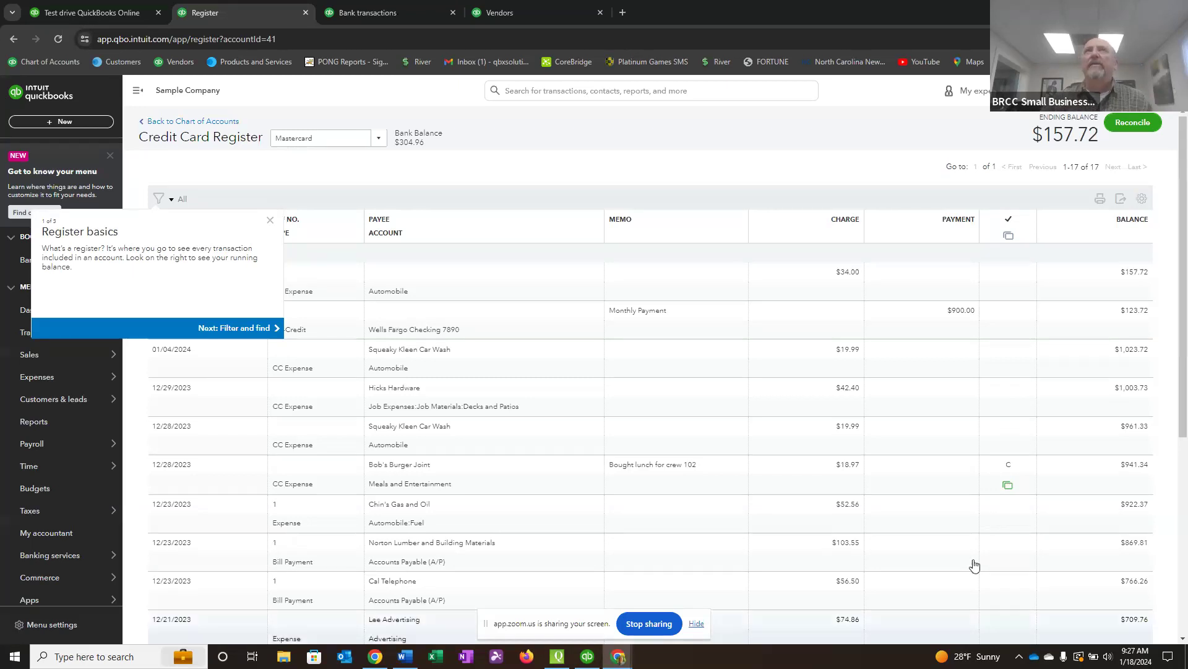
click(271, 220)
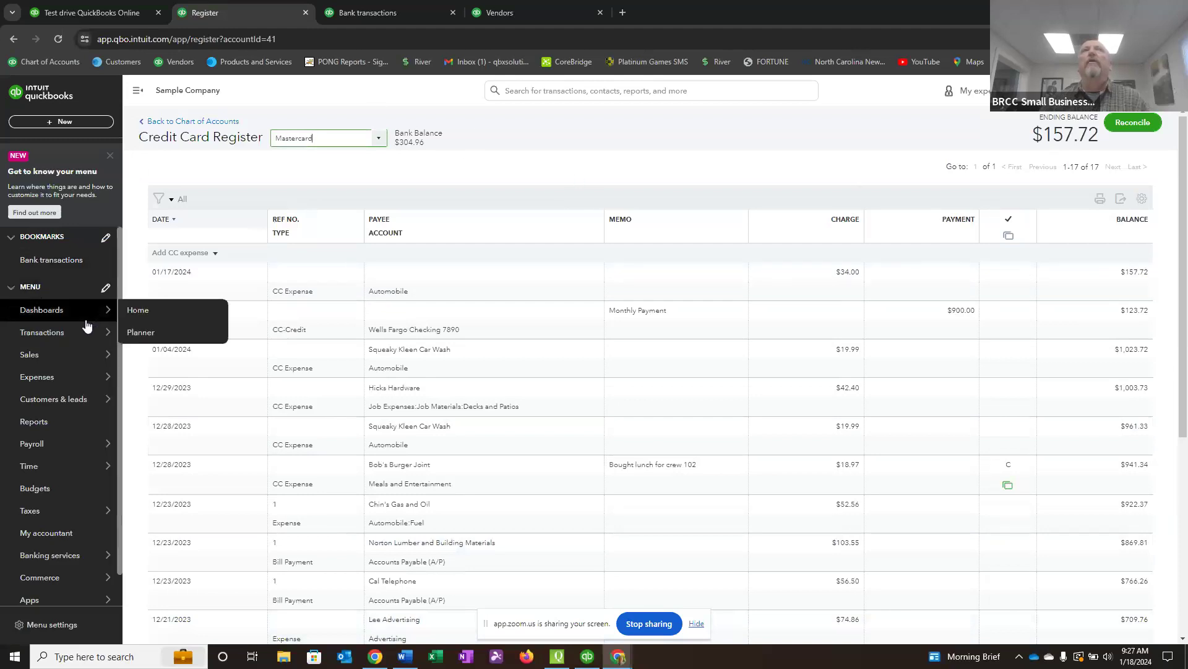
Open the Bank transactions page, view the Wells Fargo Checking account info and close it without saving.
mouse_move(83, 335)
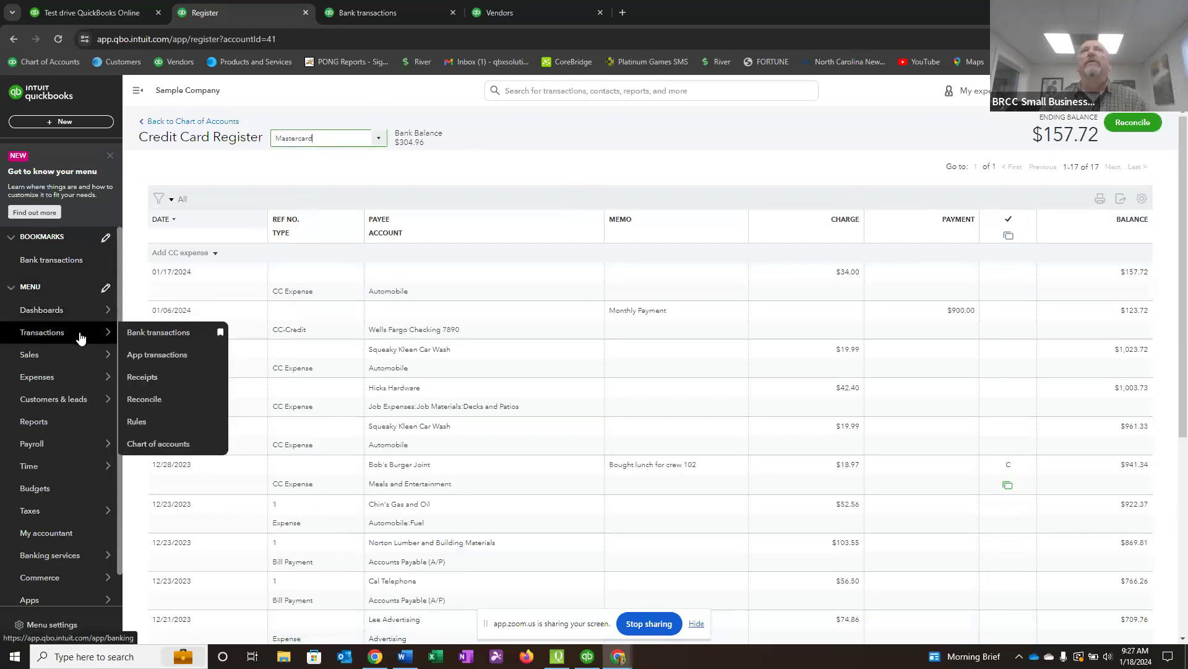
click(147, 334)
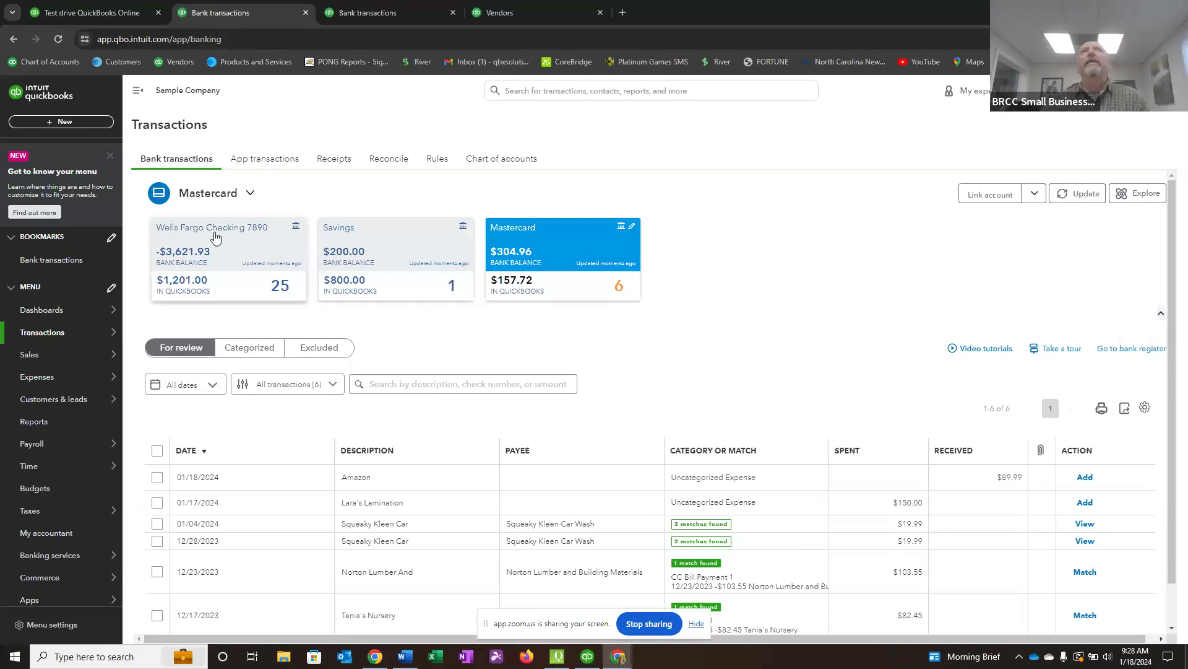
click(296, 231)
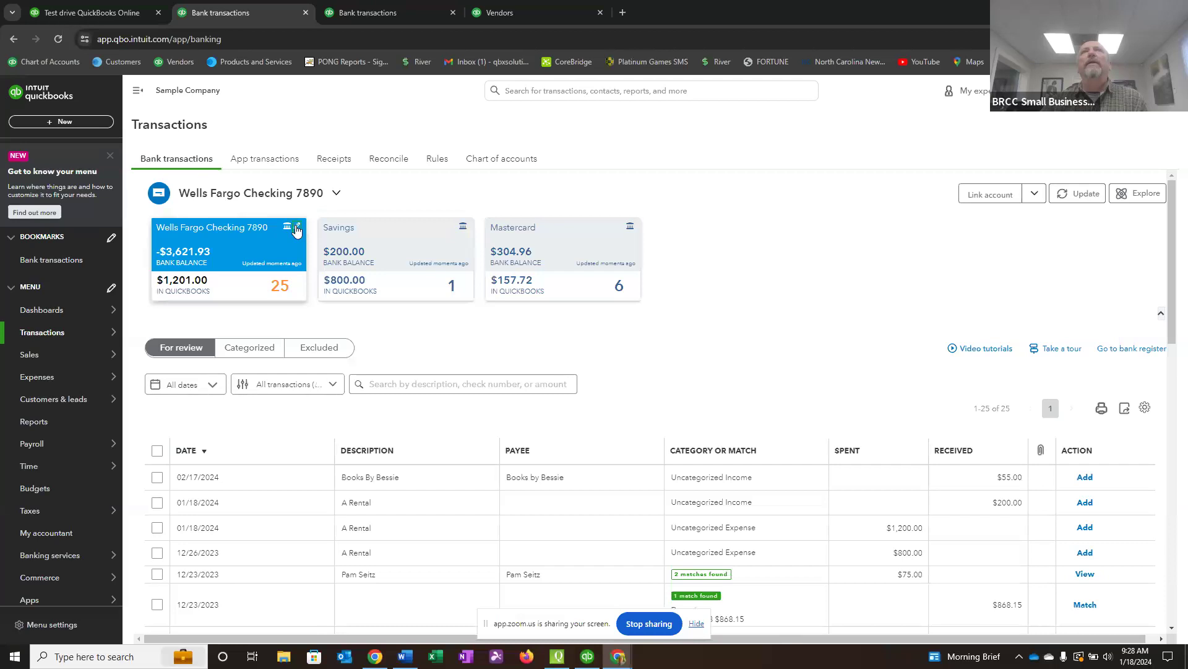
click(297, 229)
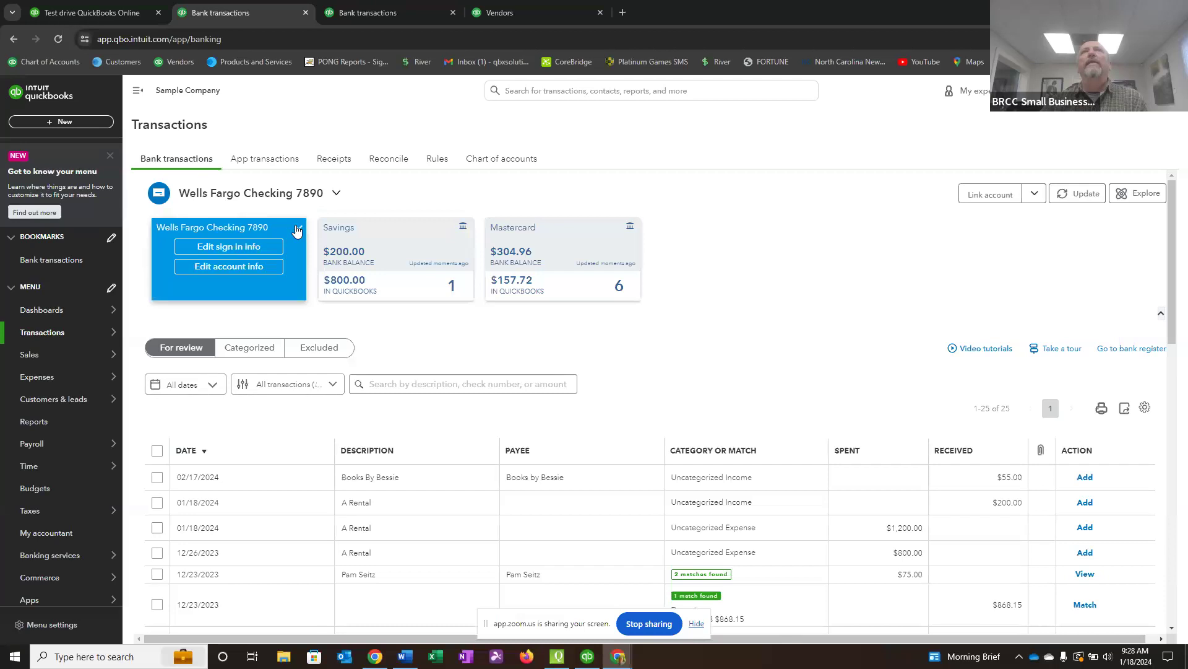
click(237, 267)
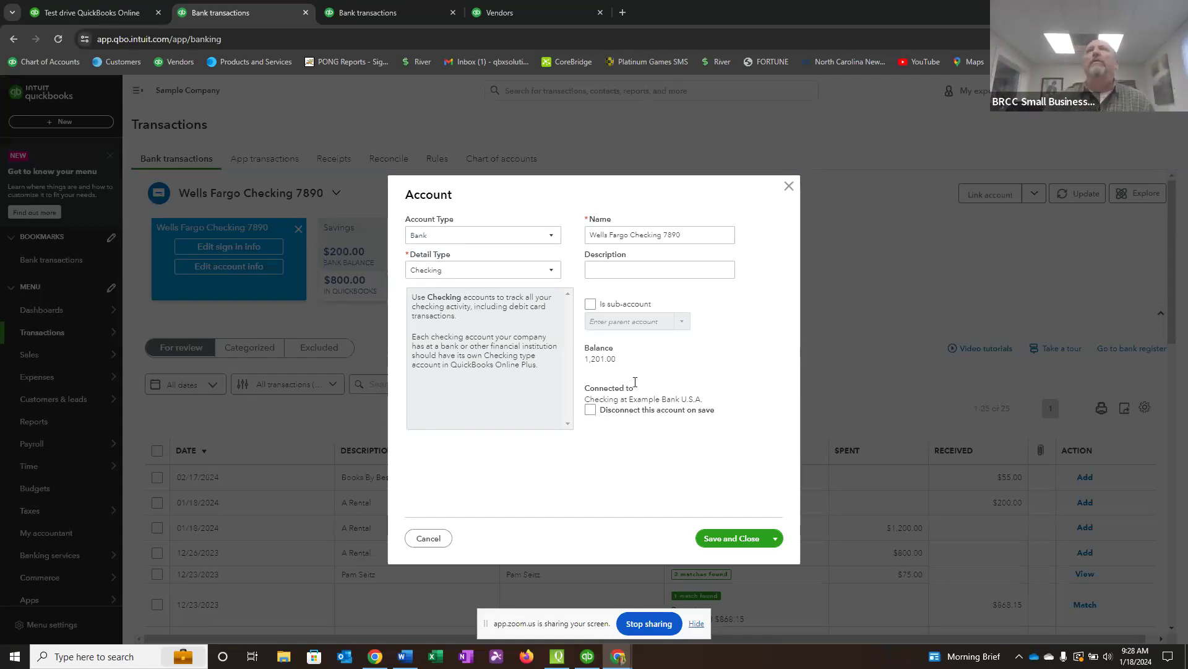
click(790, 187)
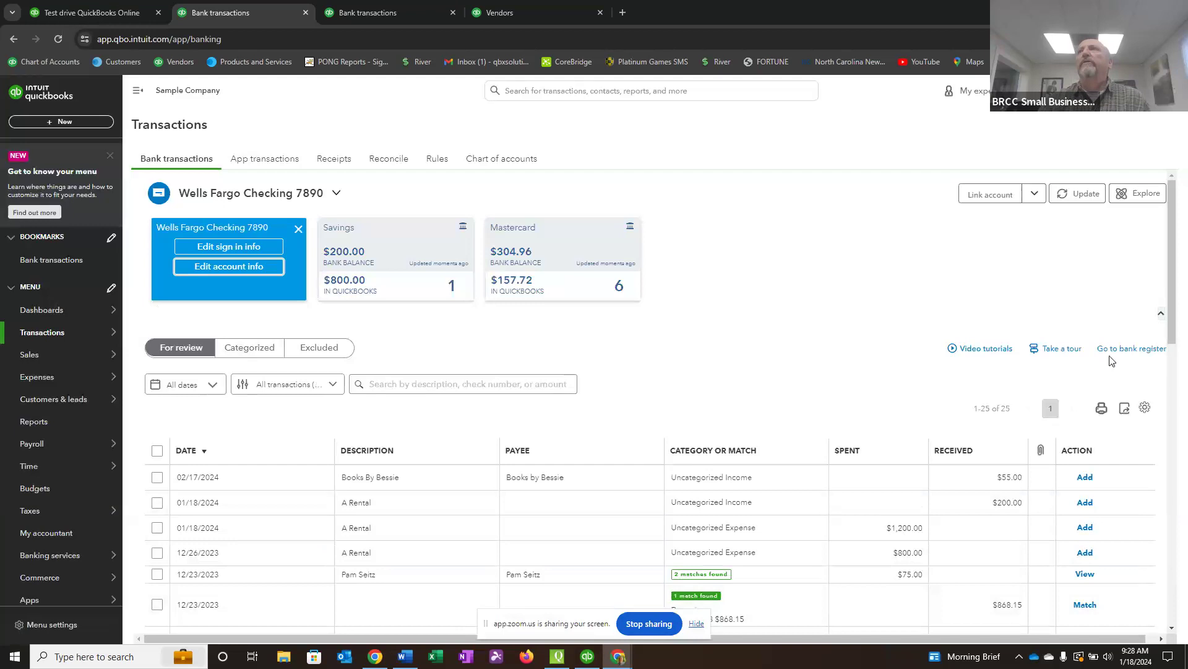
View the Wells Fargo Checking bank register, switch to the Mastercard register and examine the Bob's Burger Joint entry's status.
click(1129, 349)
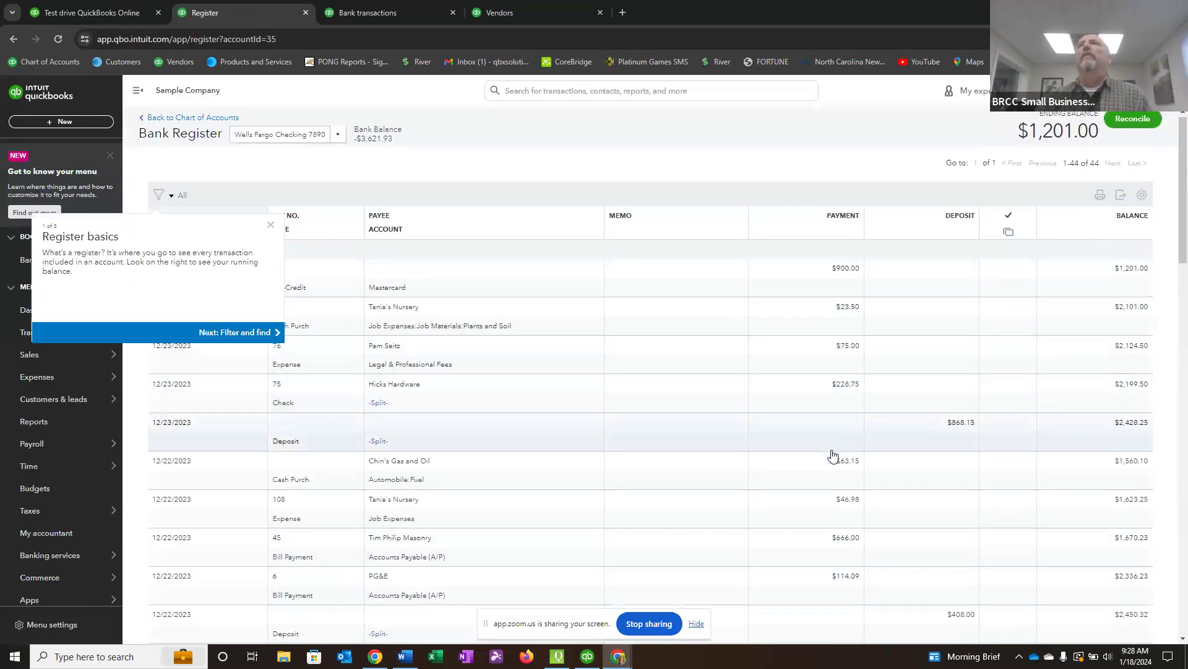
scroll(836, 446, down, 4)
scroll(805, 427, up, 4)
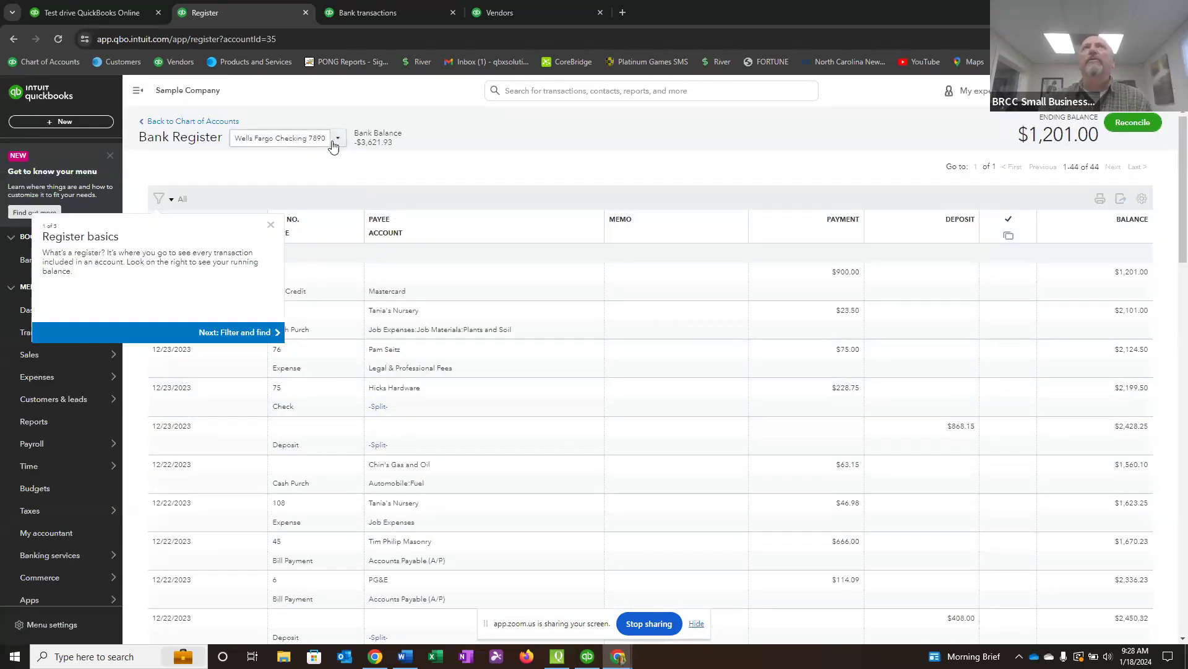
click(338, 141)
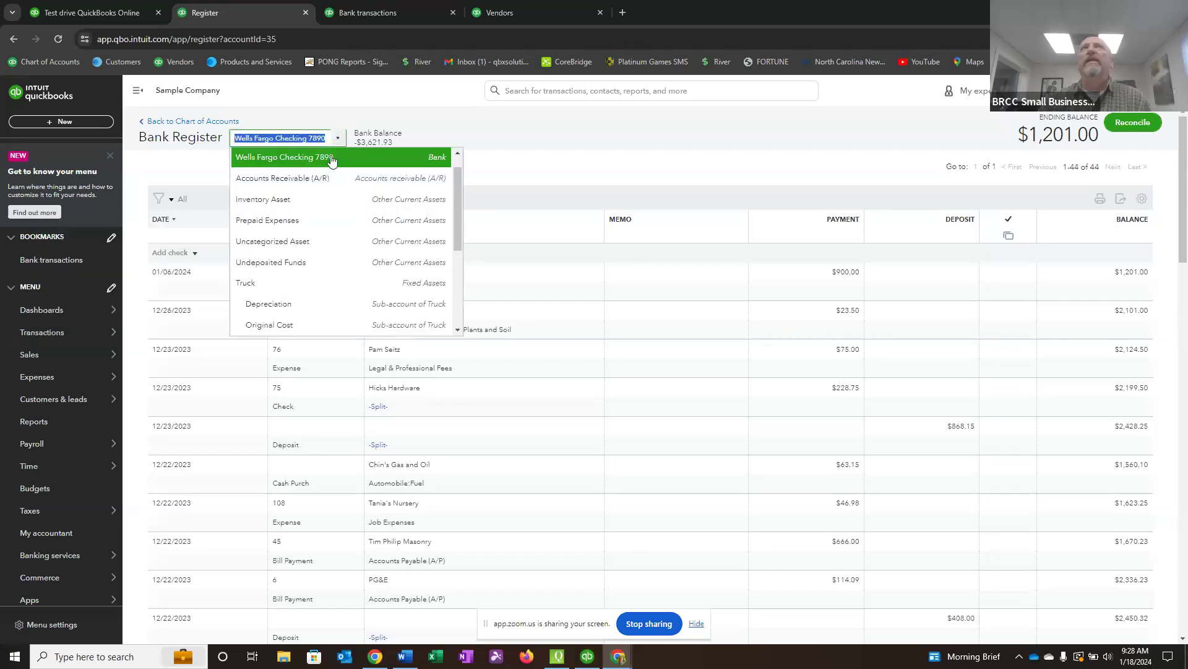
scroll(359, 189, down, 2)
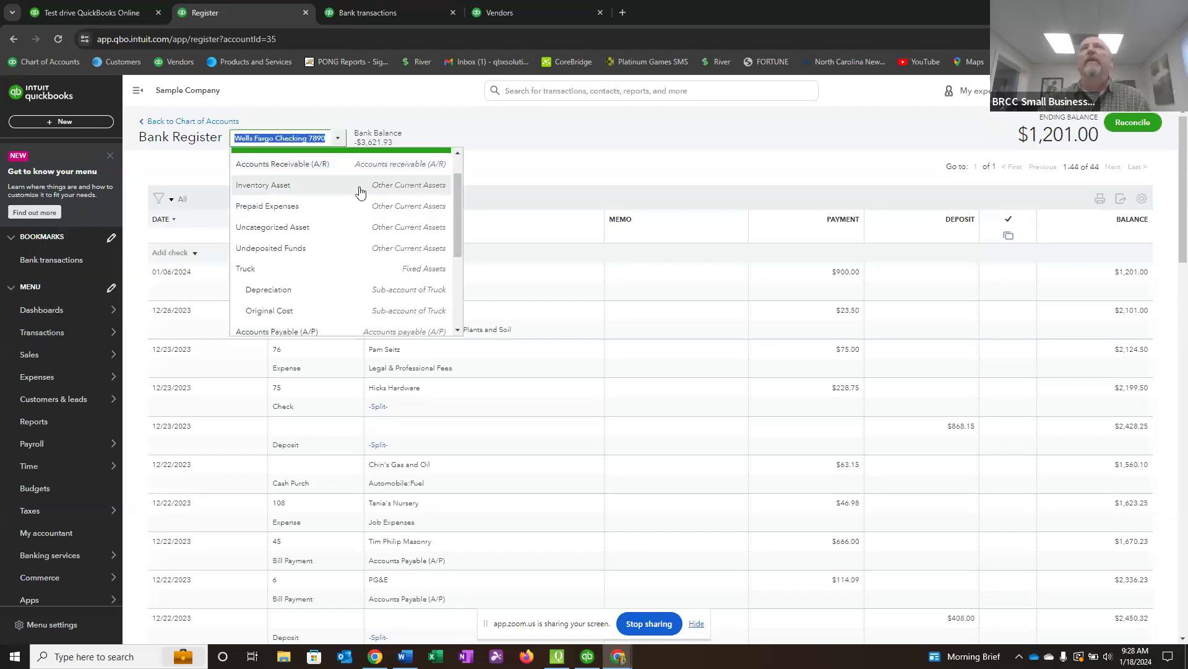
click(266, 243)
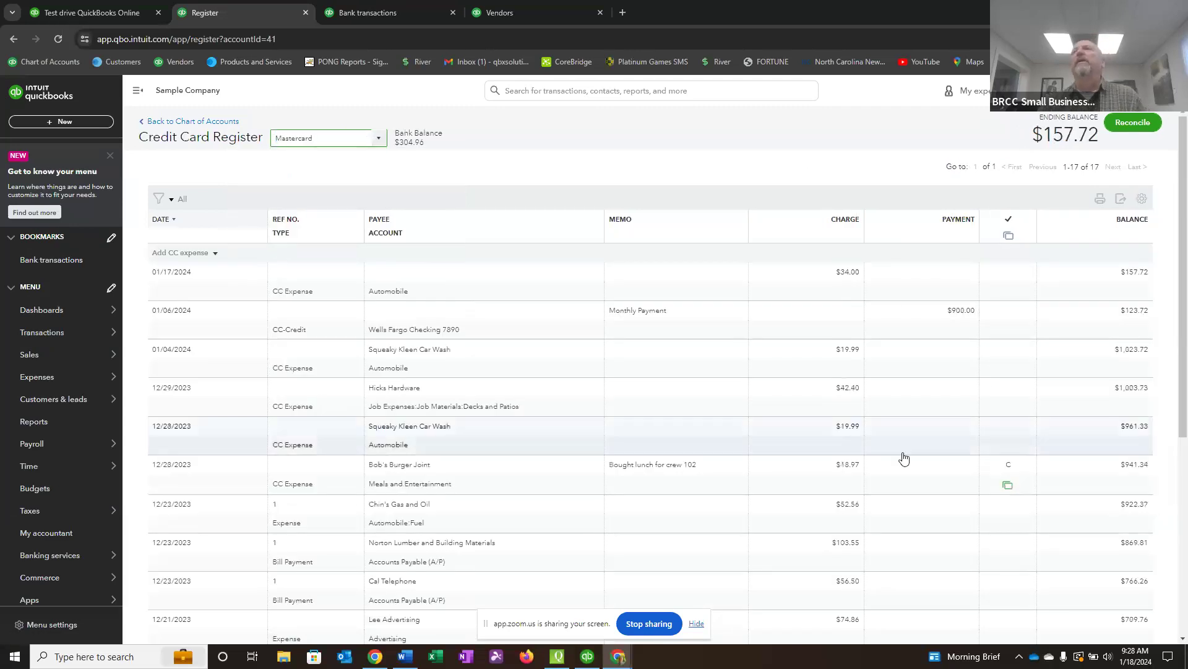
mouse_move(1021, 486)
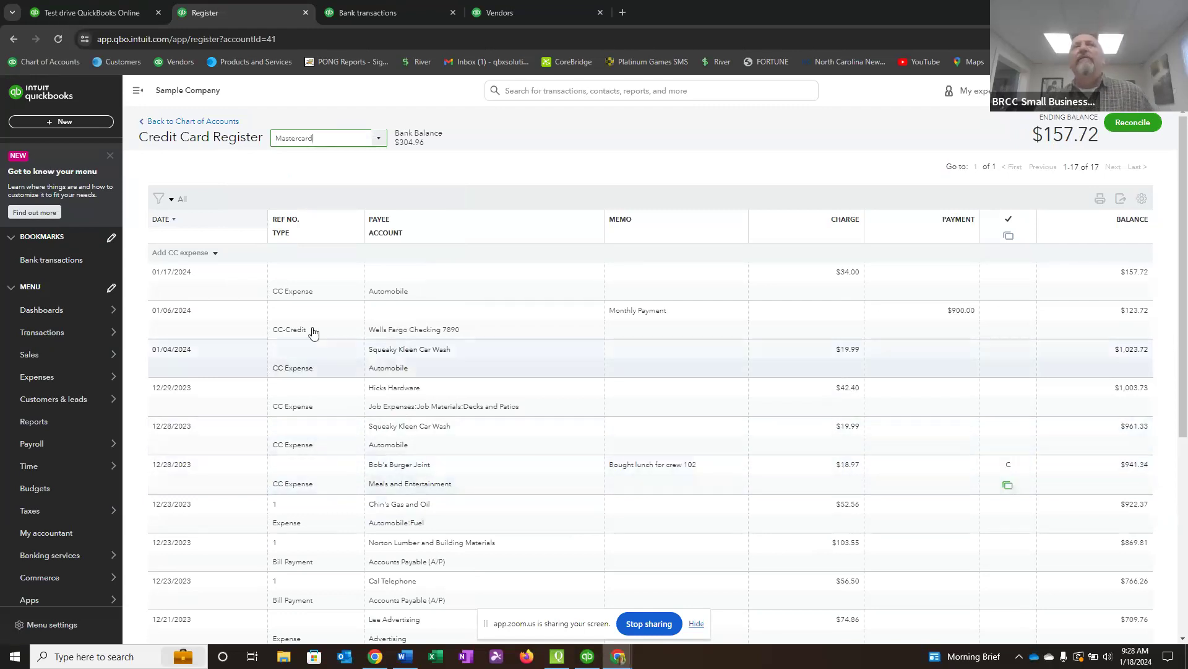
Open the bookmarked Bank transactions page and view the Savings and Mastercard transactions for review.
mouse_move(52, 355)
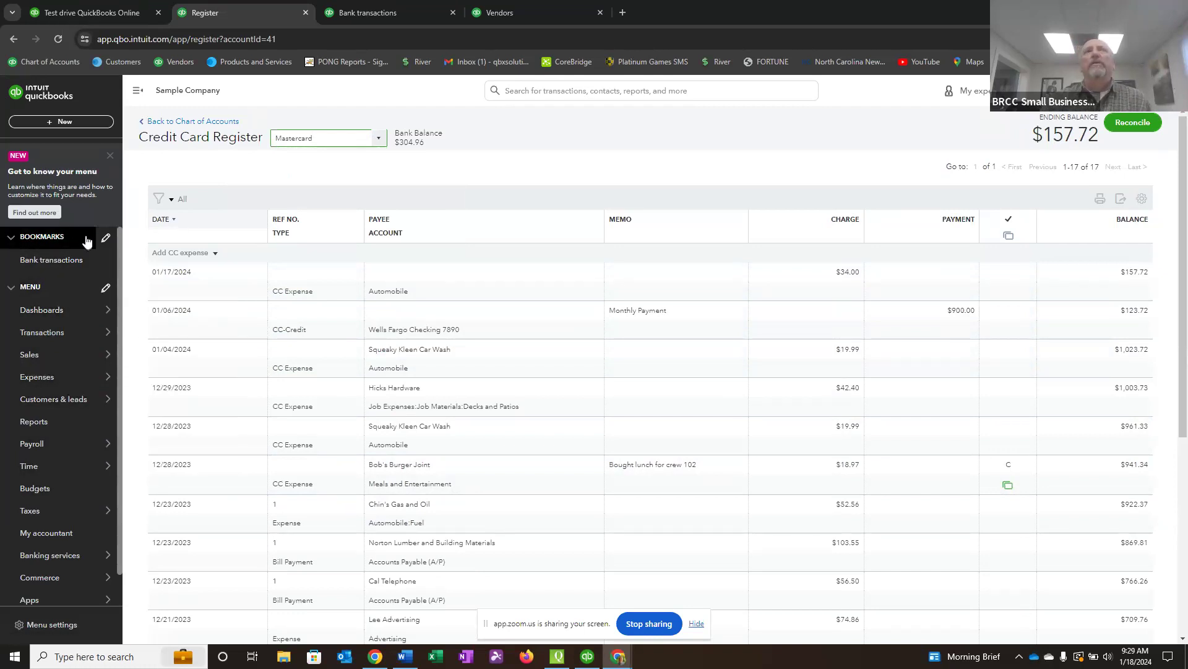
click(46, 261)
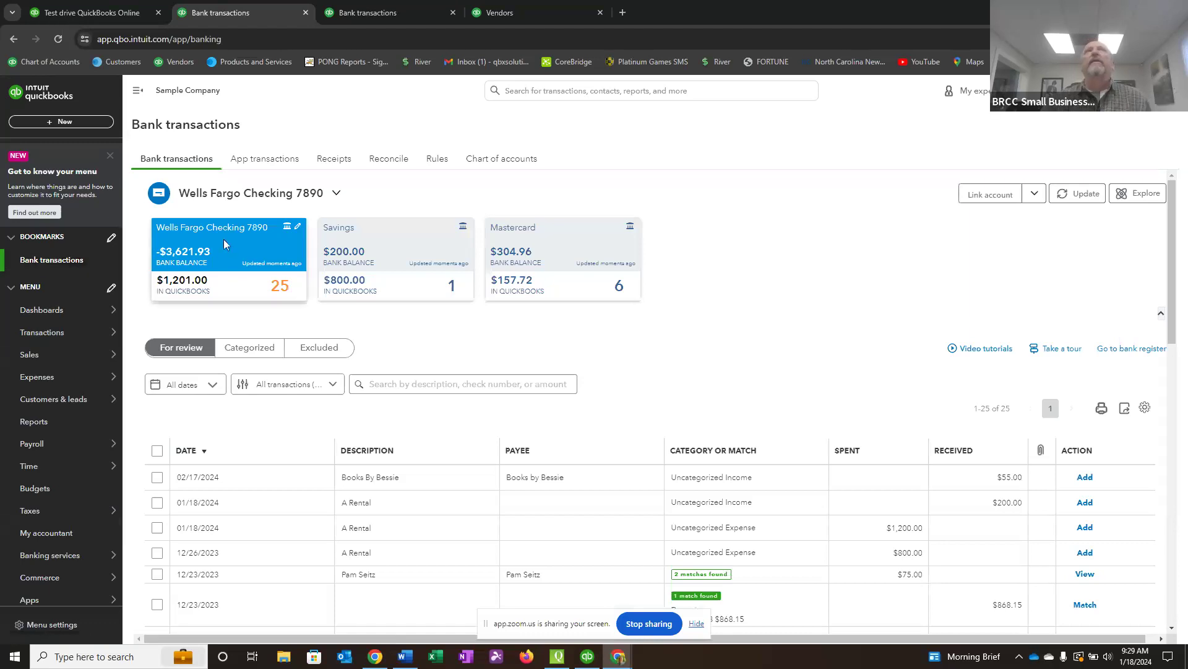
click(373, 254)
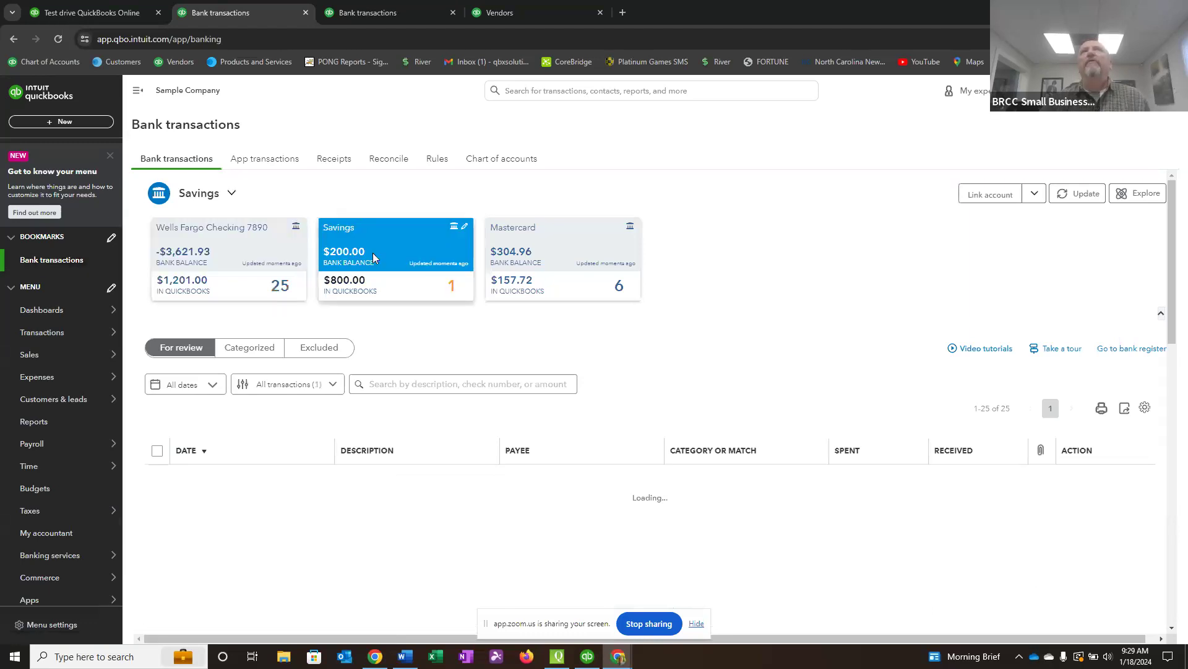
click(493, 260)
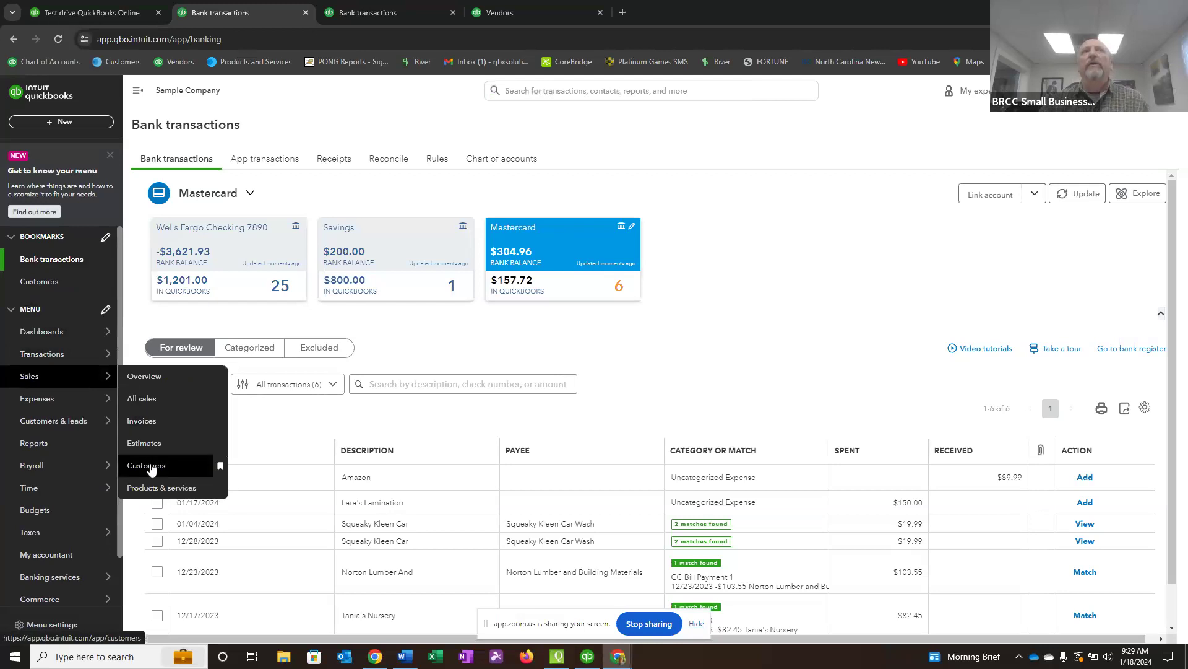
Open the bookmarked Customers page and bookmark the Vendors and Chart of accounts pages.
click(38, 283)
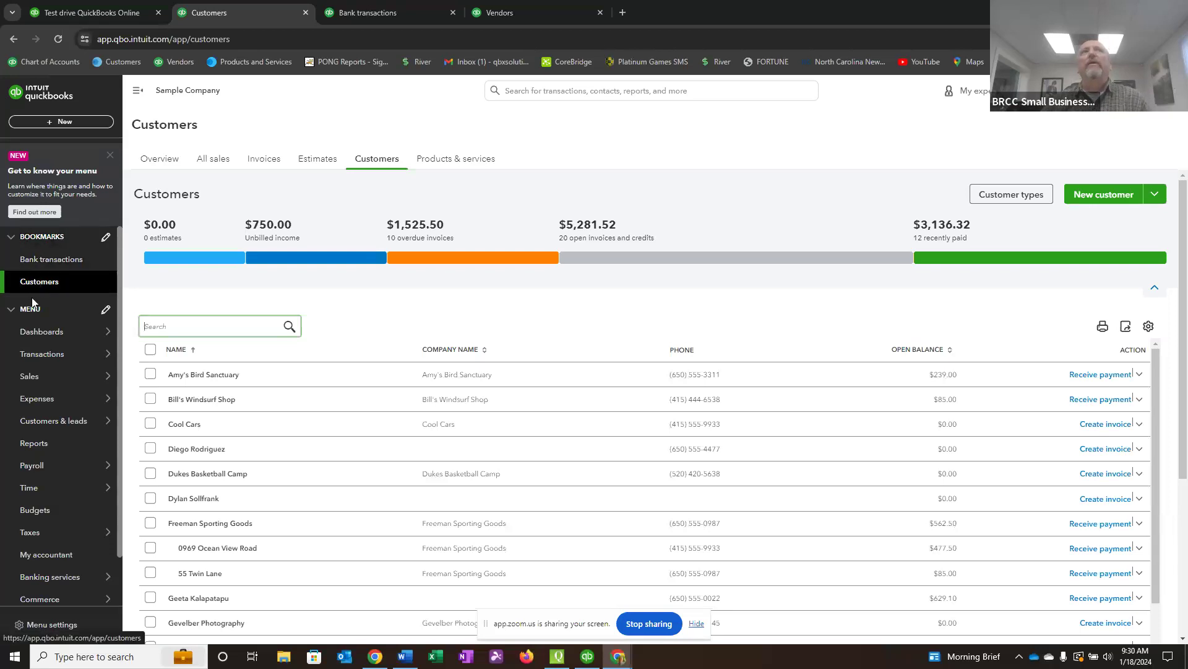
mouse_move(32, 402)
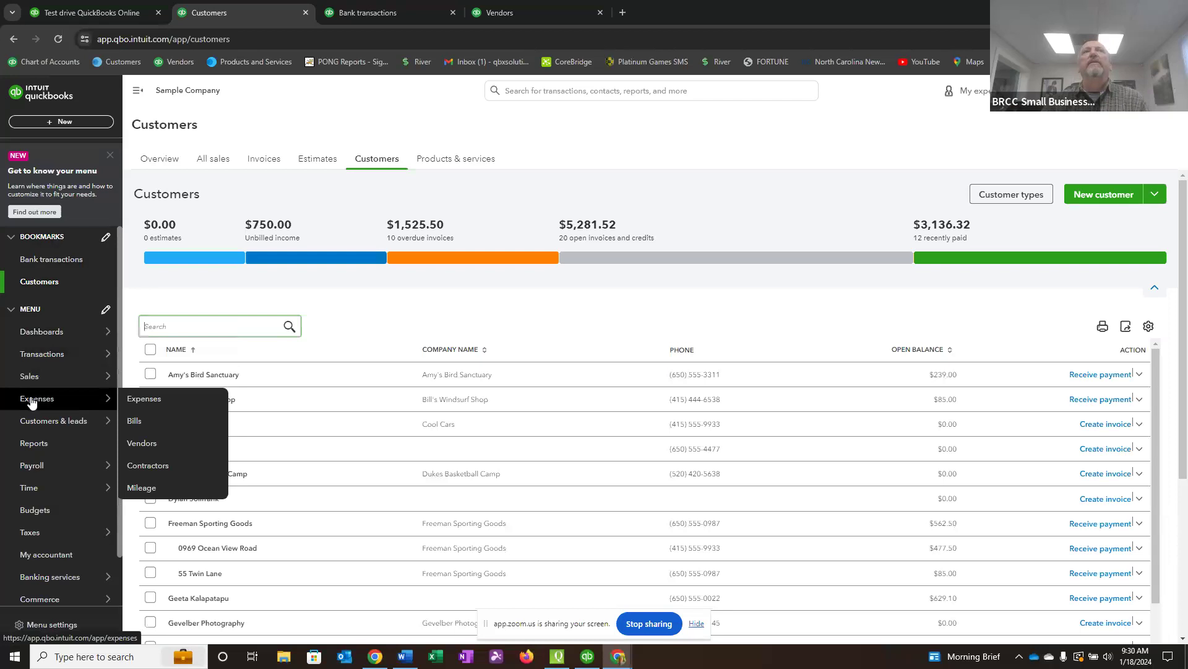
mouse_move(31, 379)
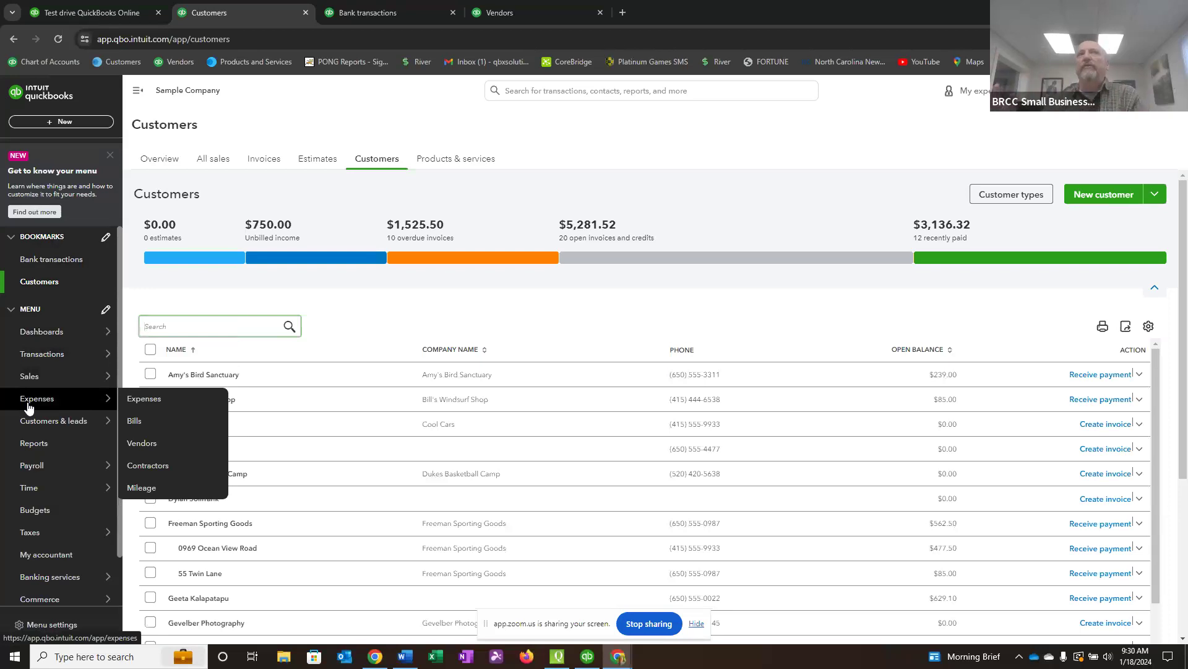
mouse_move(130, 413)
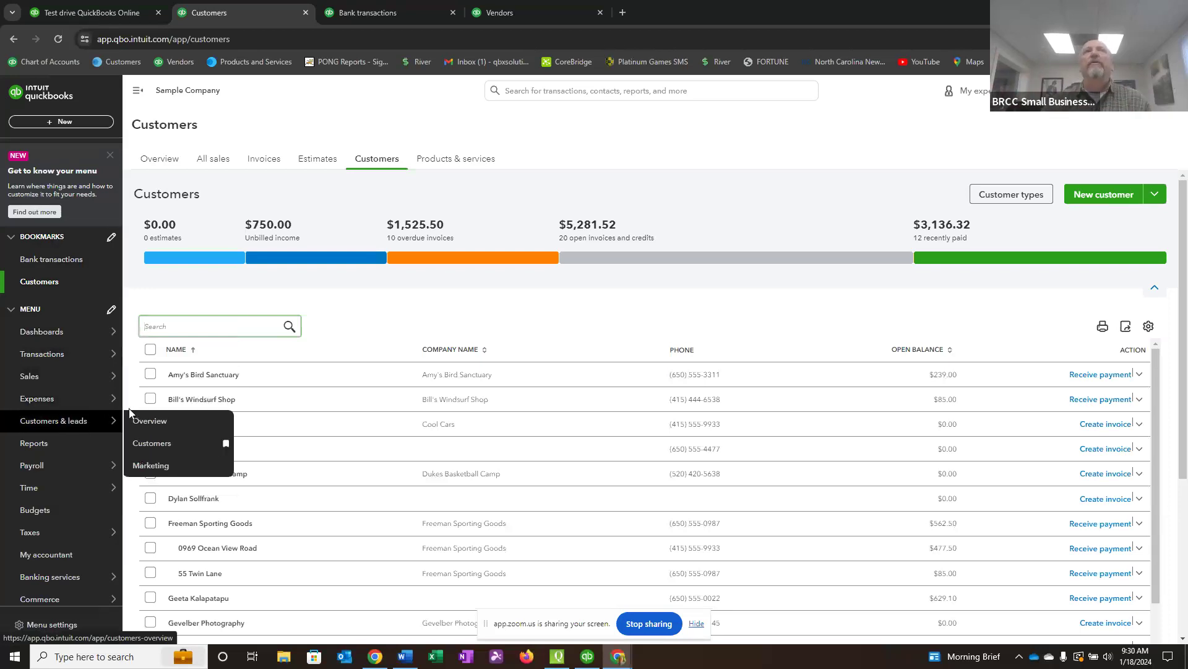
mouse_move(89, 401)
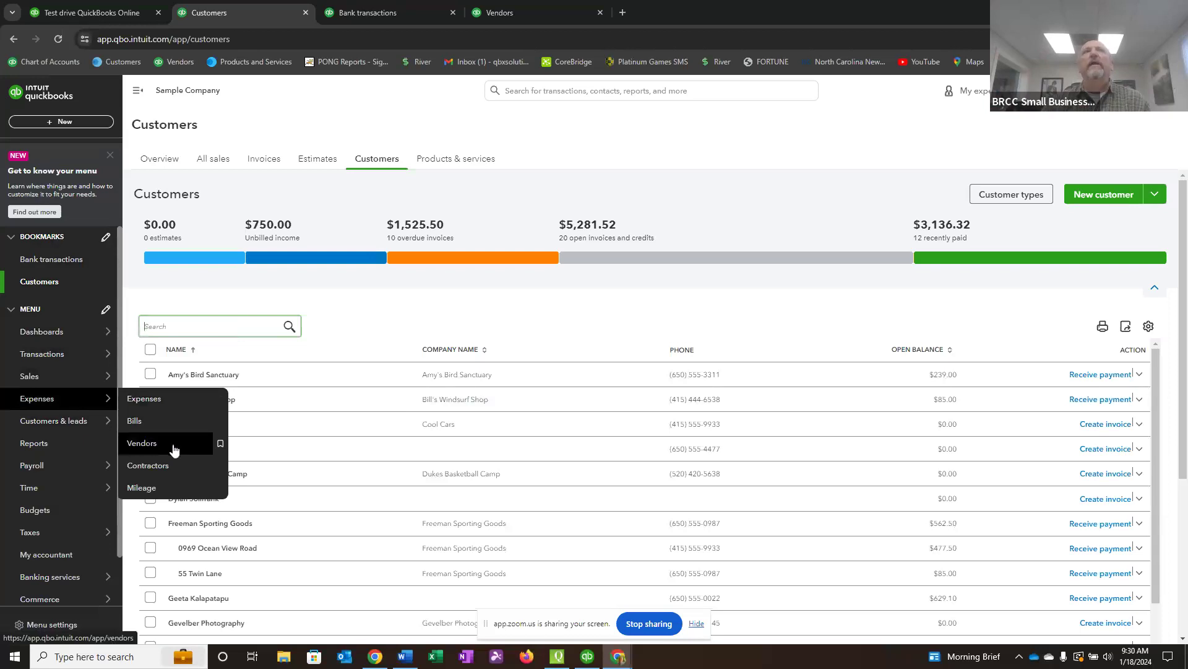
click(221, 444)
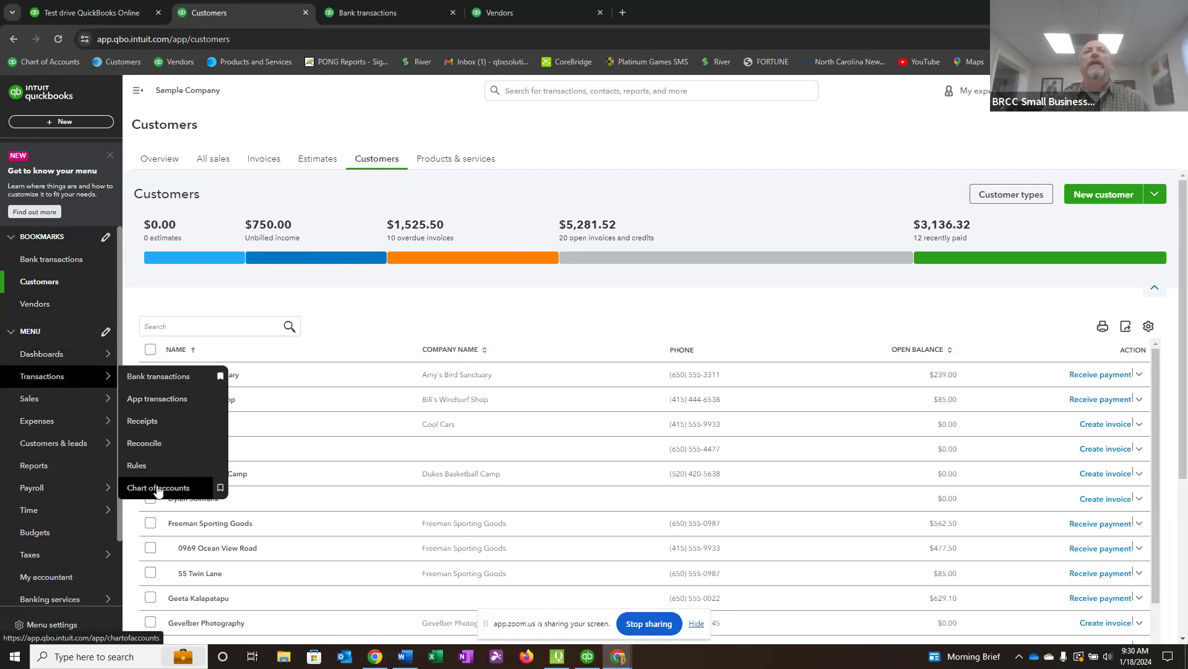
click(221, 489)
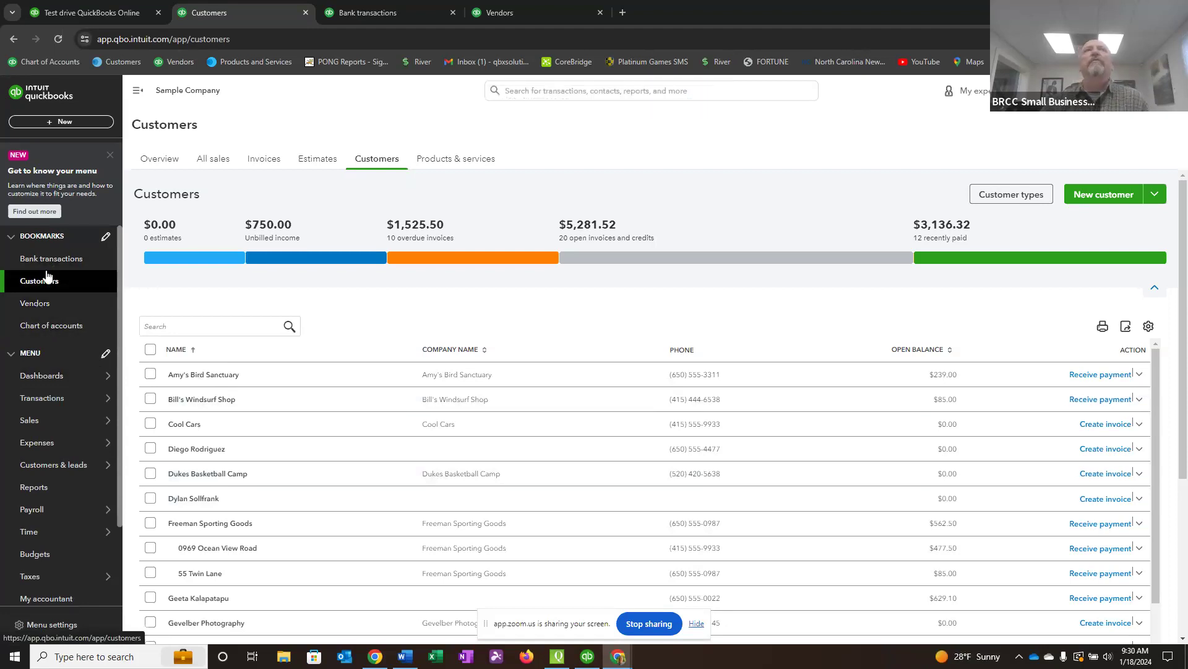
Reorder the bookmarks so Chart of accounts comes first, above Bank transactions, and save the customized menu.
click(107, 238)
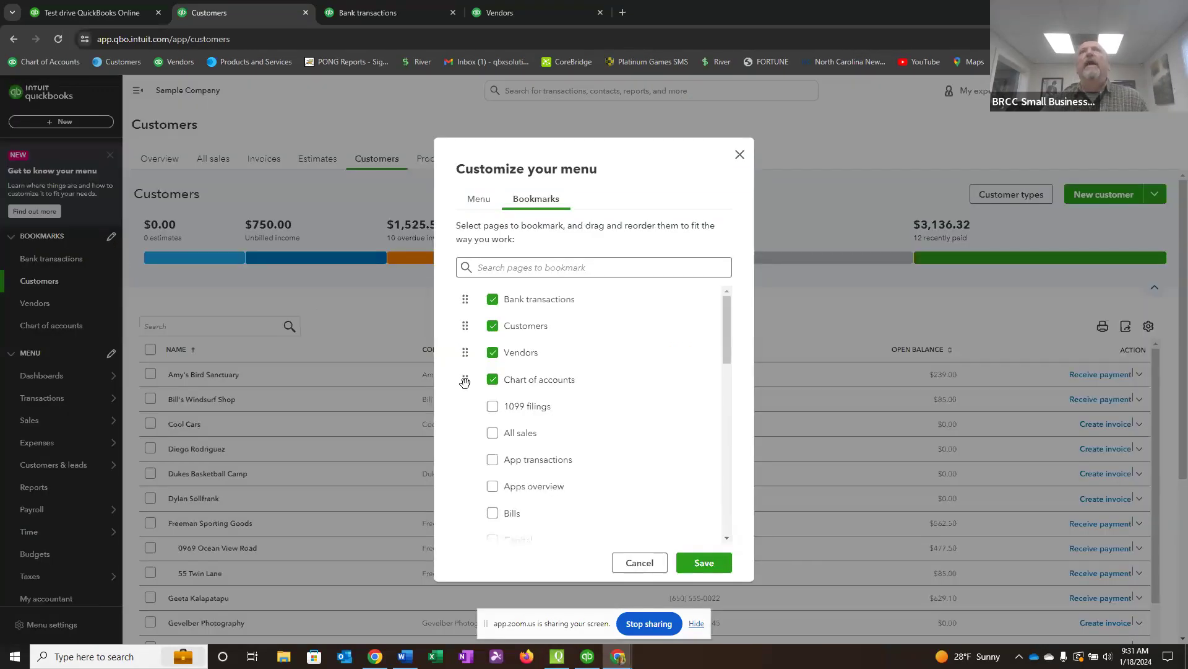
drag(466, 380, 477, 299)
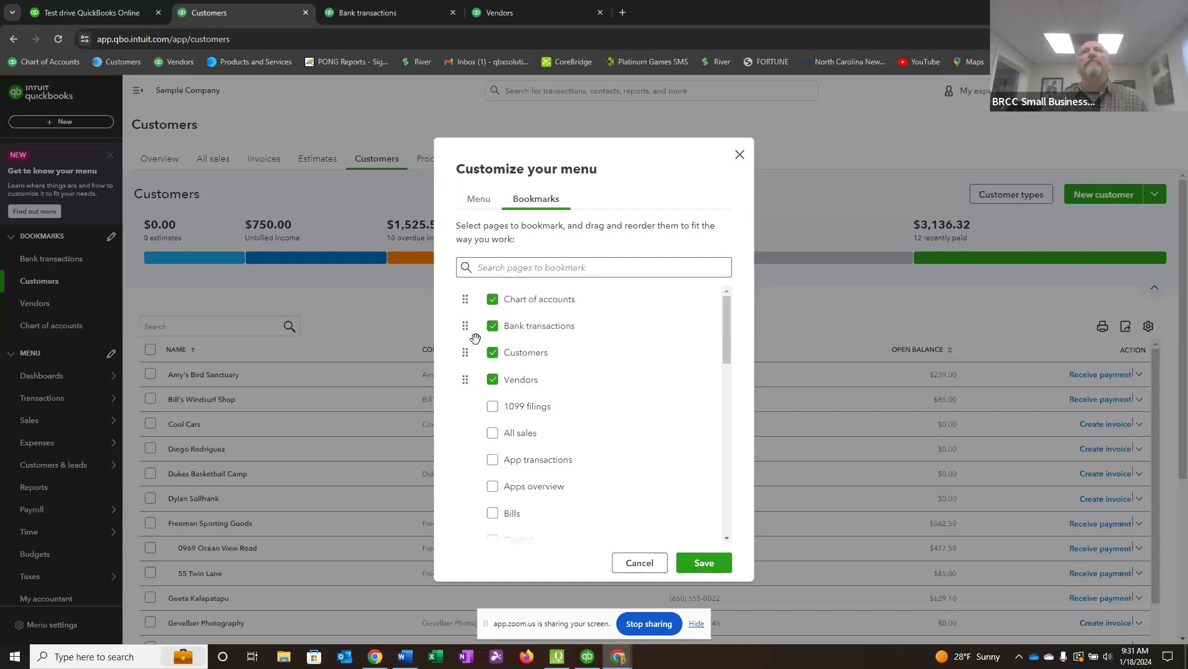
click(705, 562)
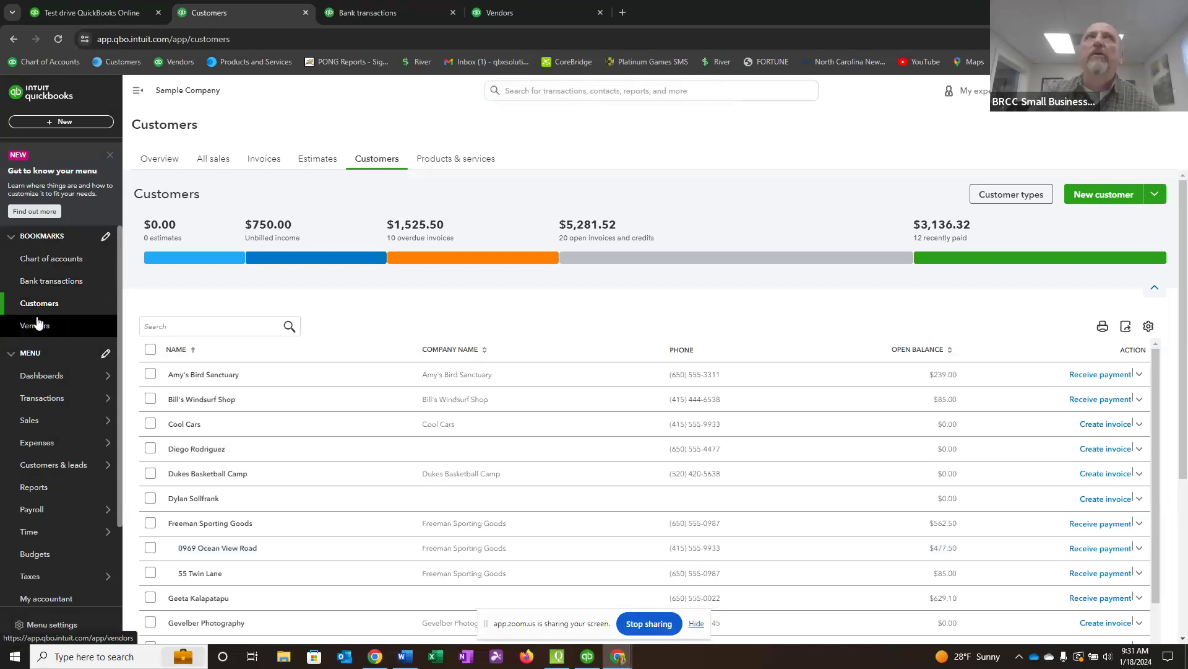
View the Wells Fargo Checking register from the bookmarked Chart of accounts page, and switch it to the Savings and Mastercard registers.
click(47, 259)
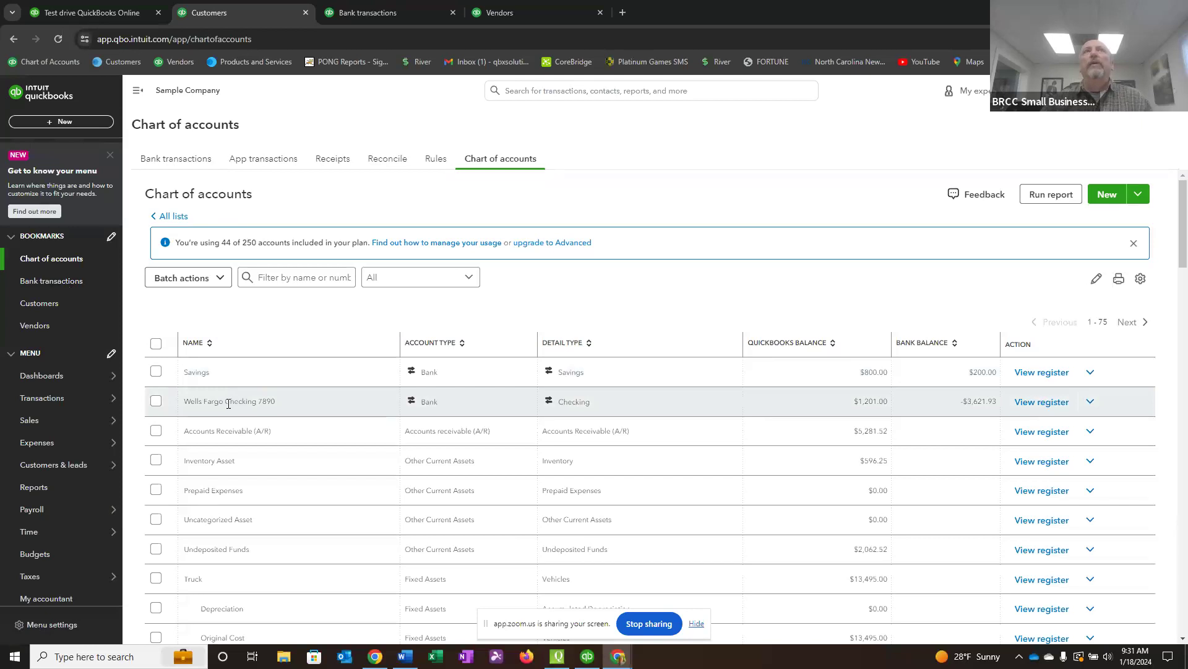
click(1034, 403)
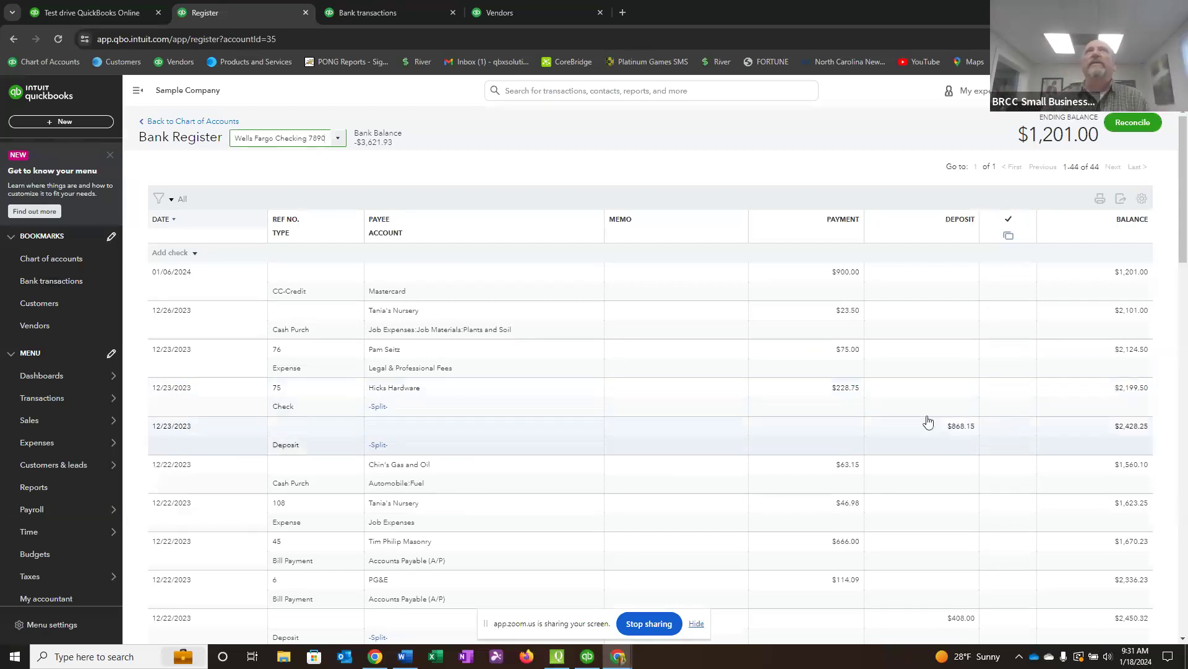
click(340, 142)
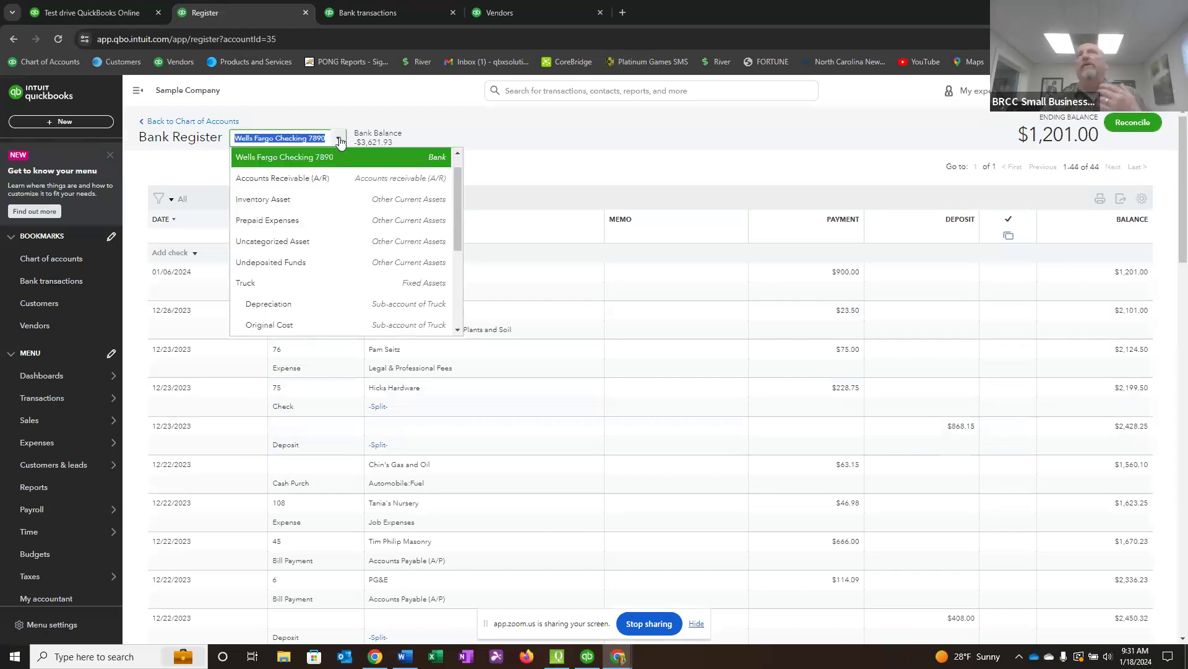
click(458, 151)
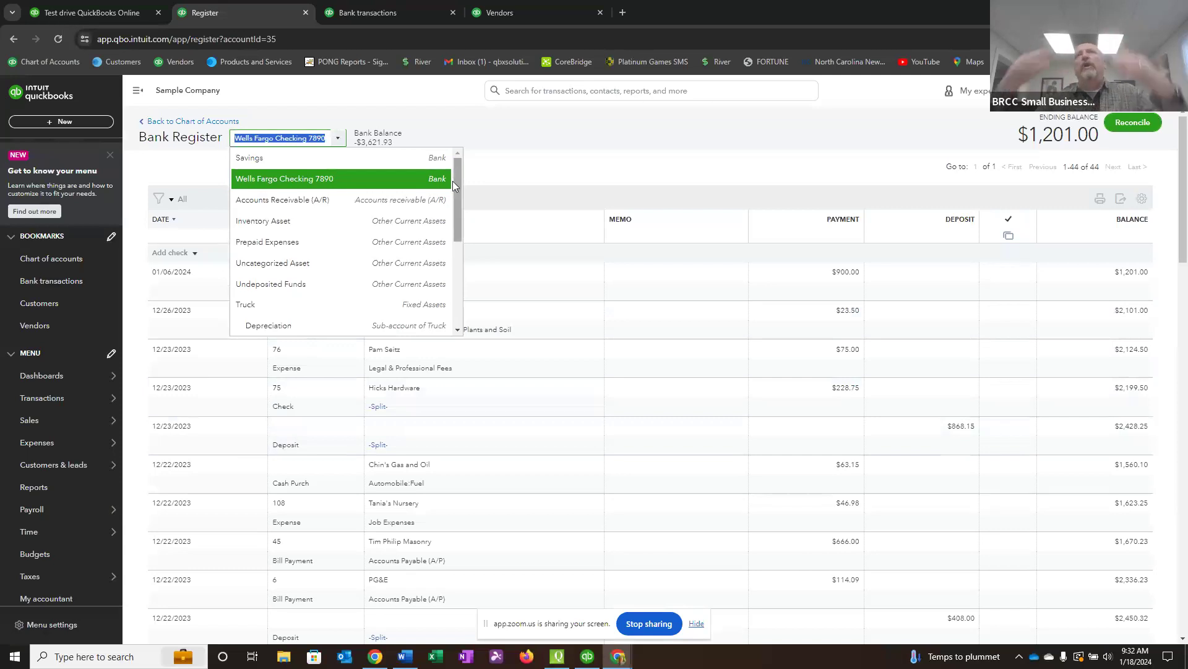
click(250, 162)
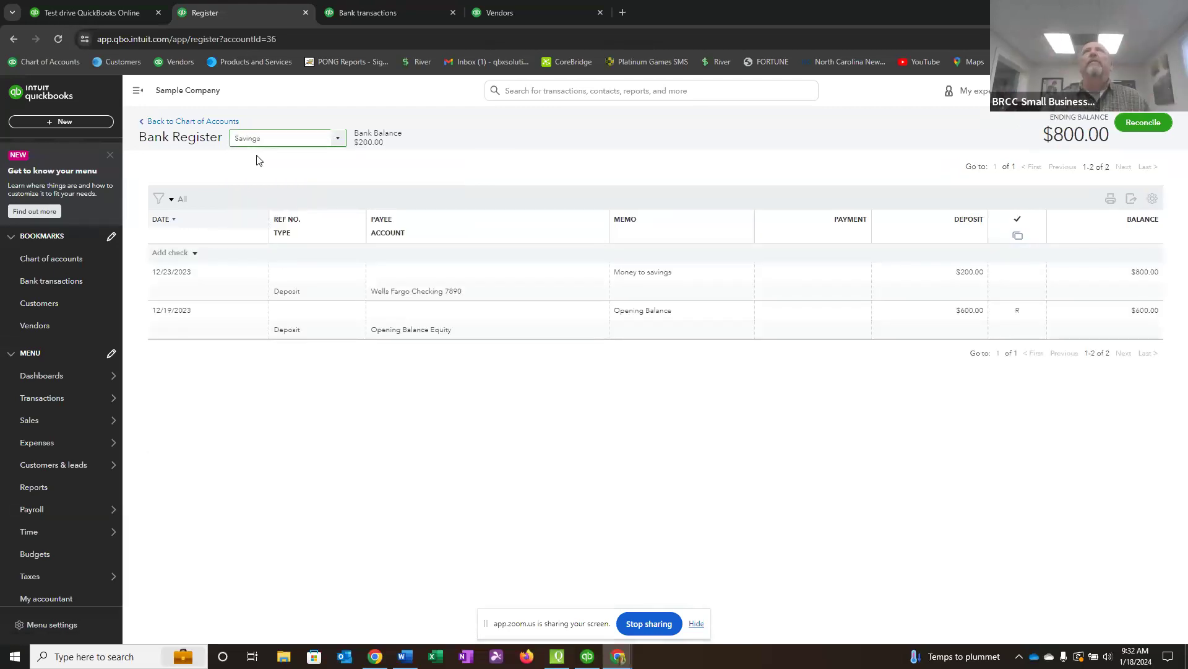
click(336, 139)
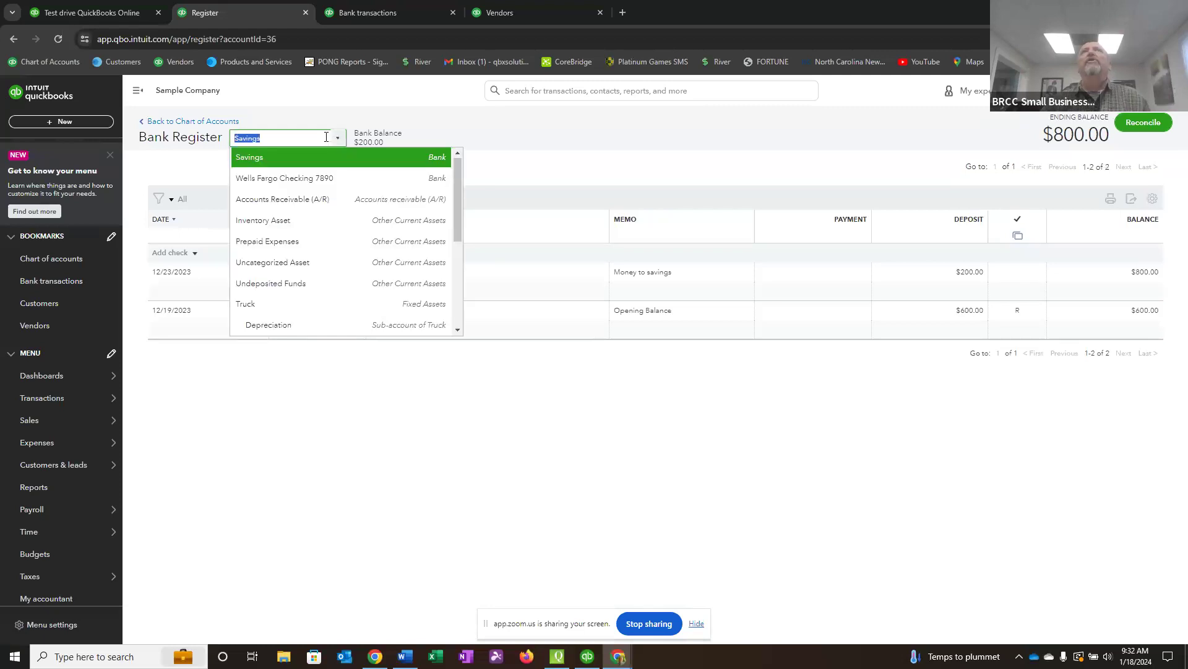
scroll(318, 179, down, 2)
click(260, 270)
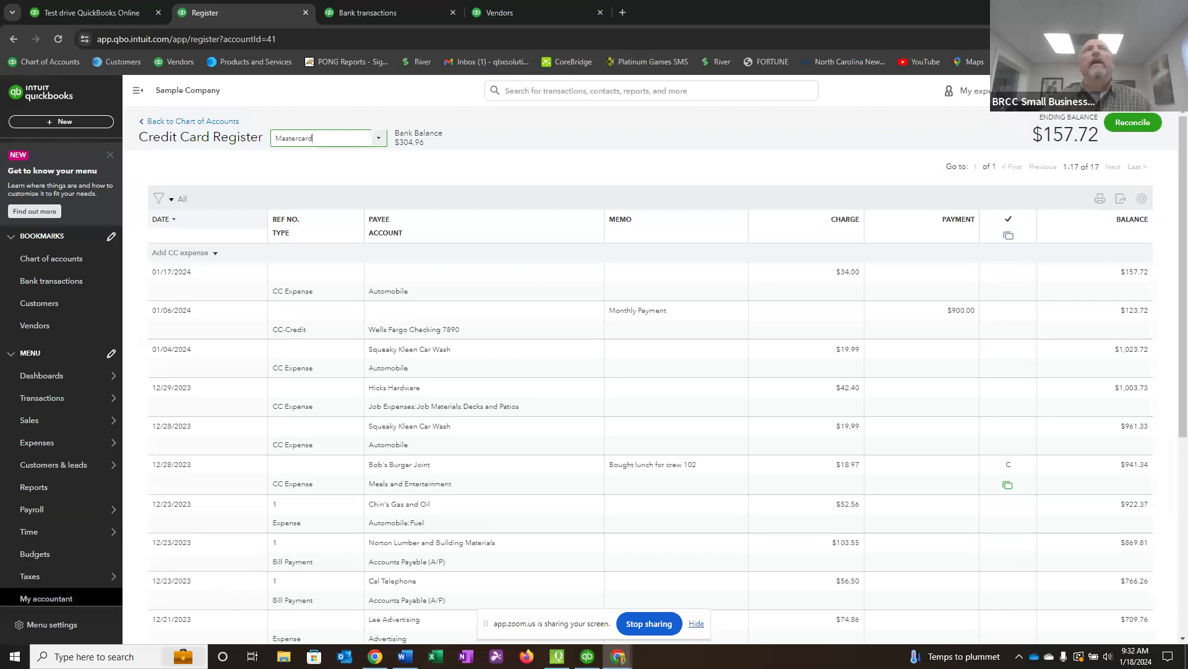
Add a bank account named Cash Bank to the chart of accounts, saved under Bank Accounts with the Cash on hand tax form section.
click(51, 261)
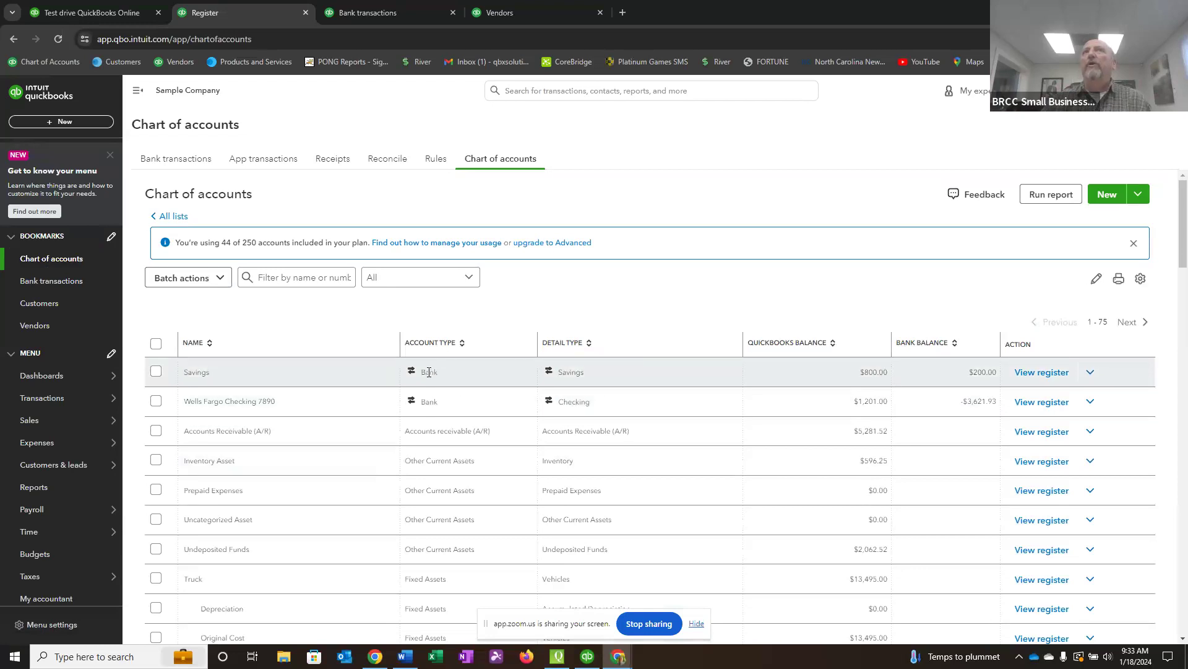
click(1112, 199)
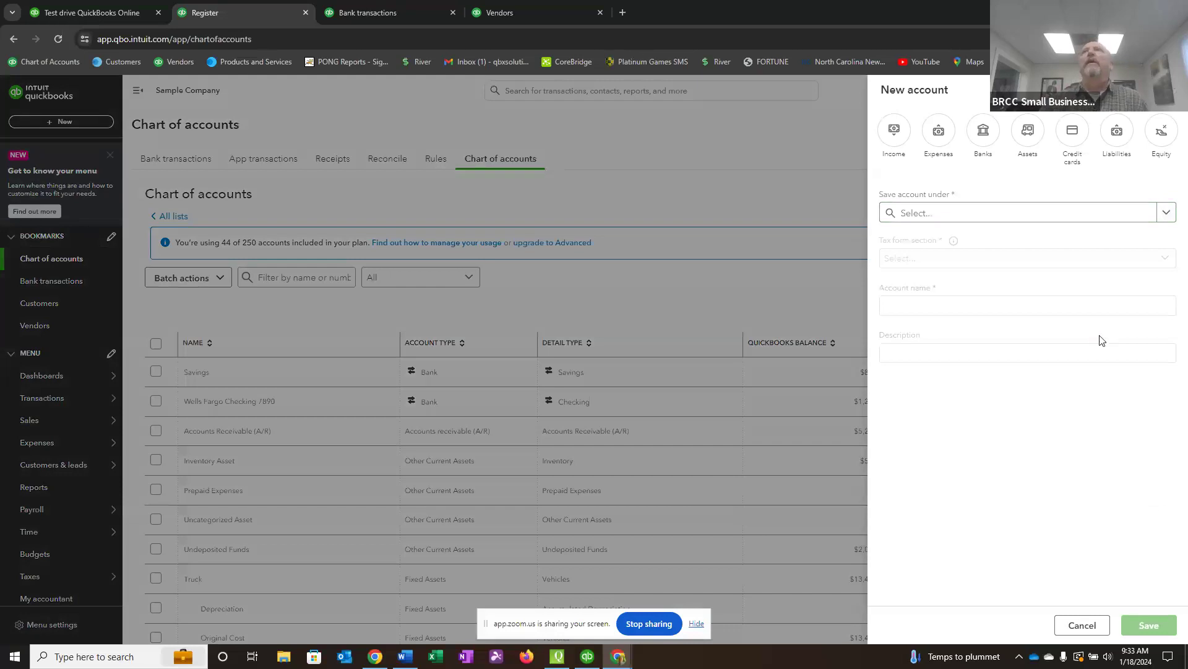
click(981, 136)
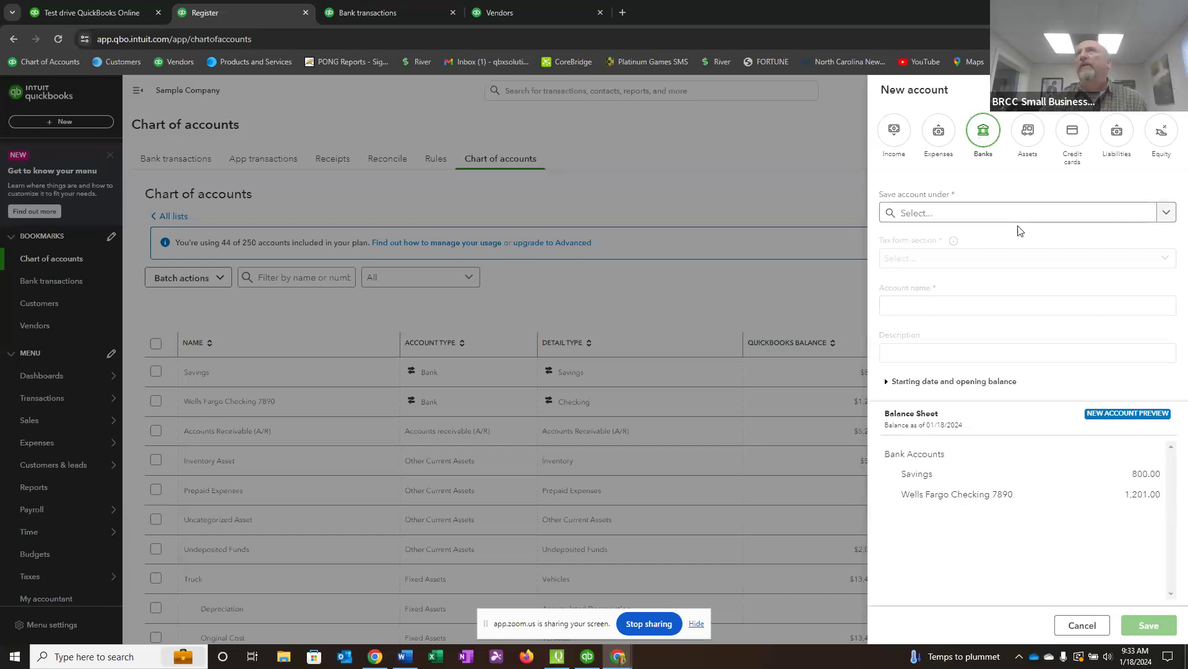
click(1167, 213)
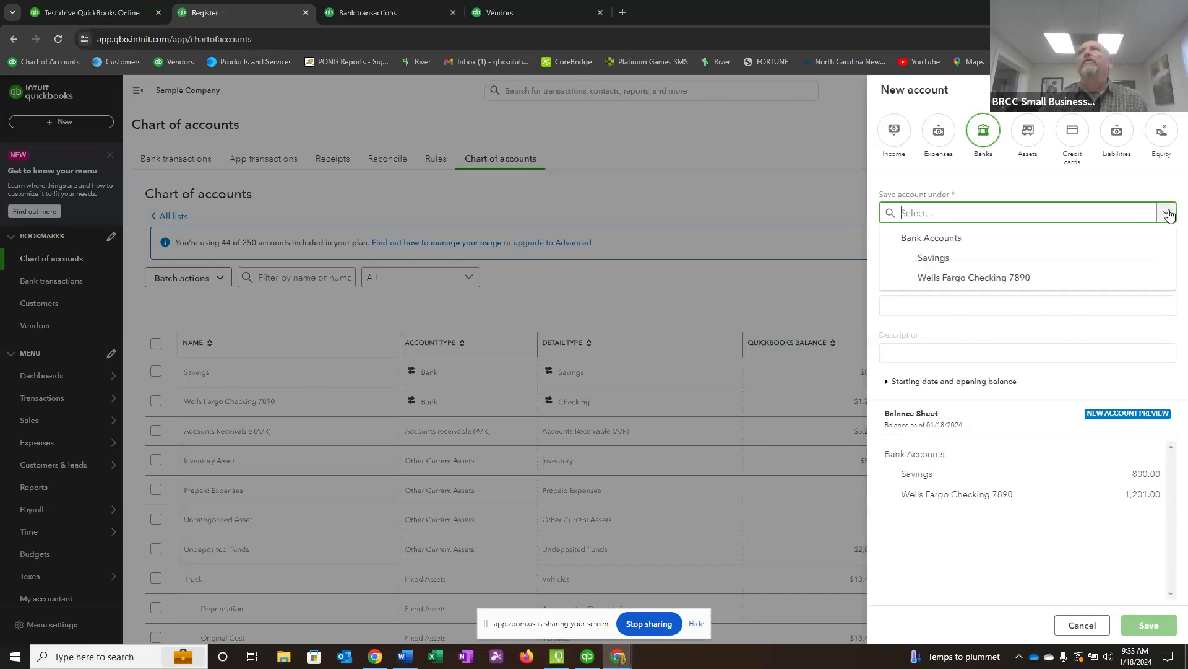
click(946, 239)
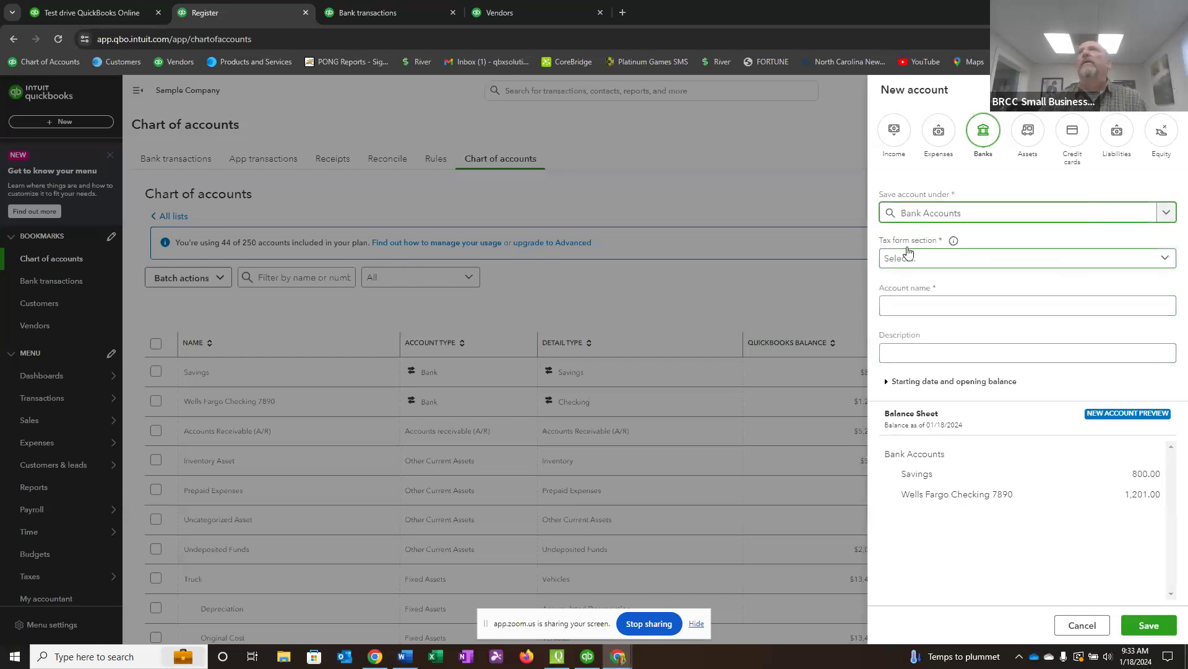
click(1164, 261)
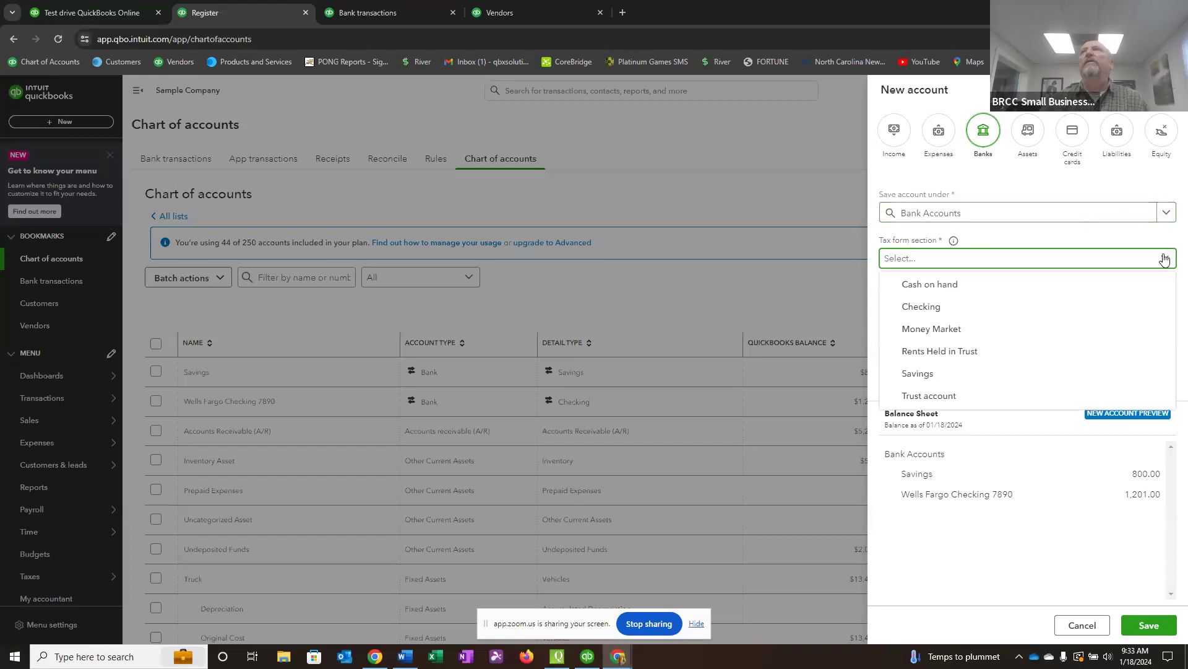
click(944, 284)
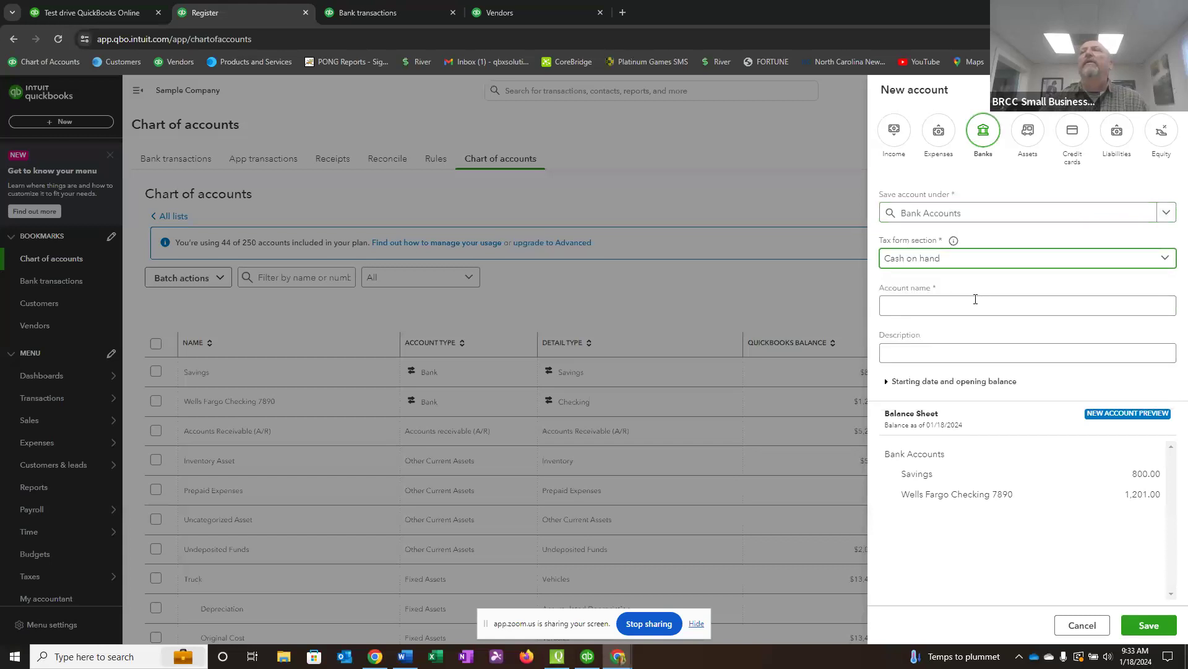
click(901, 310)
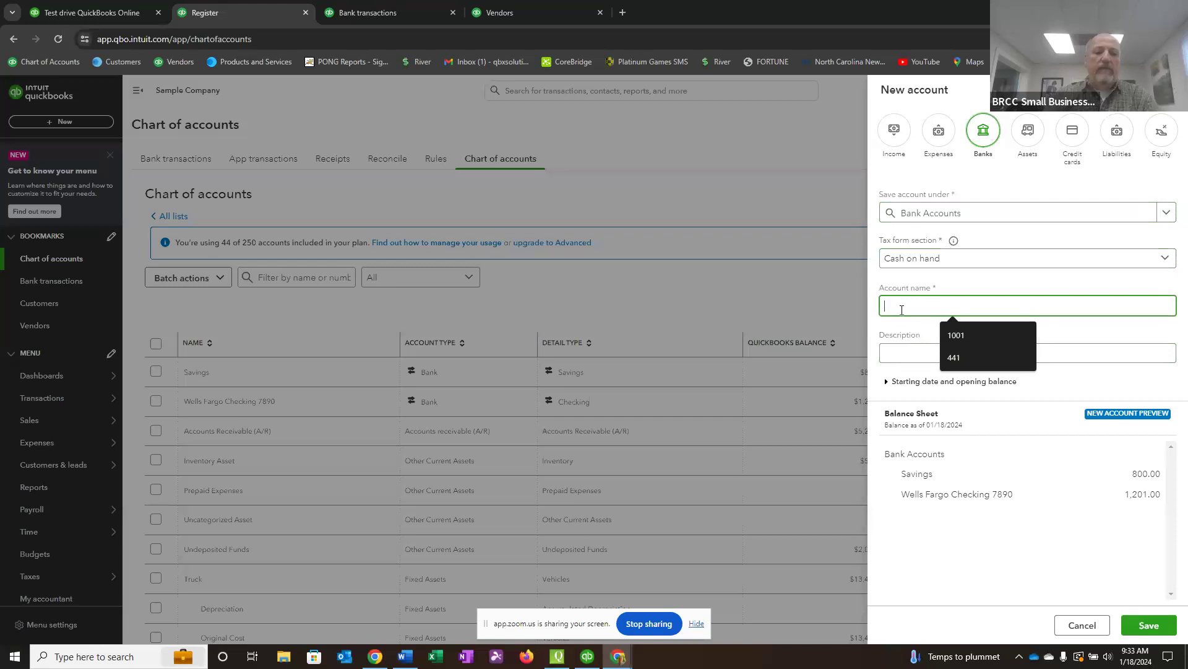
text(Cash )
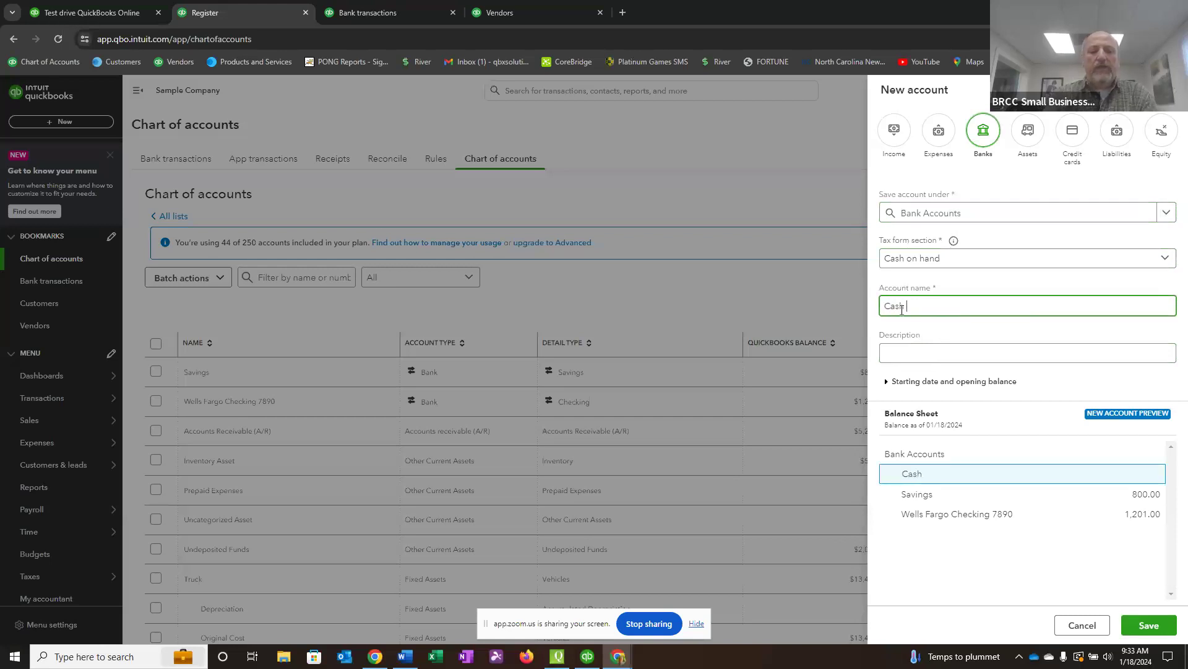
text(Bank)
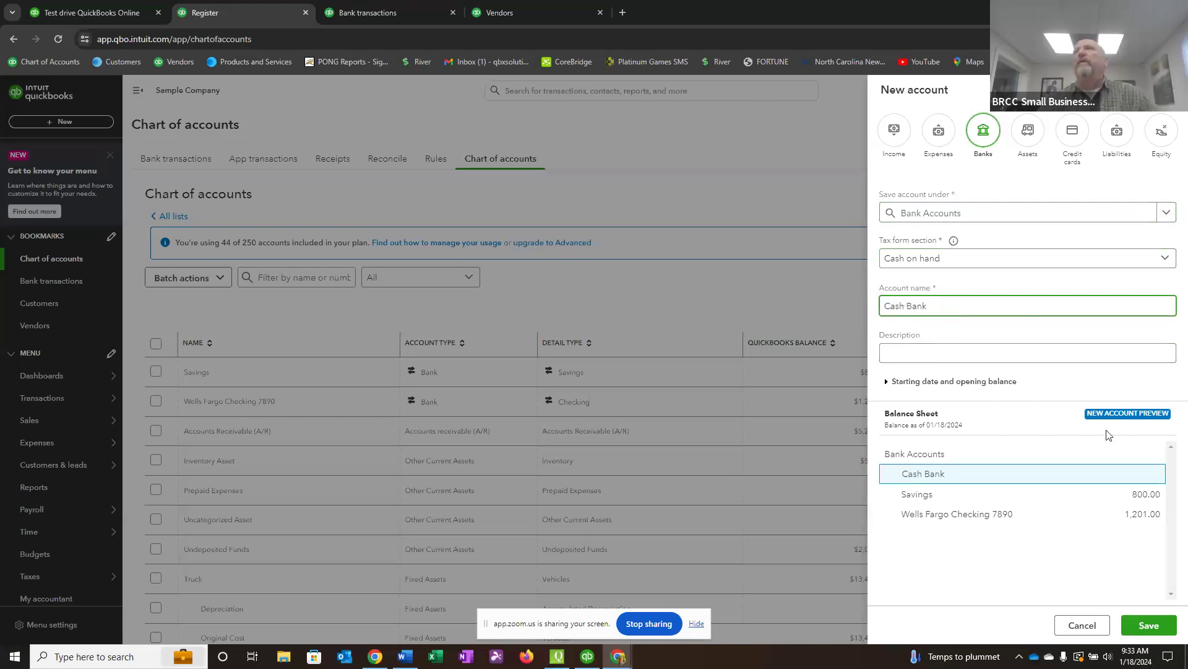
click(1149, 625)
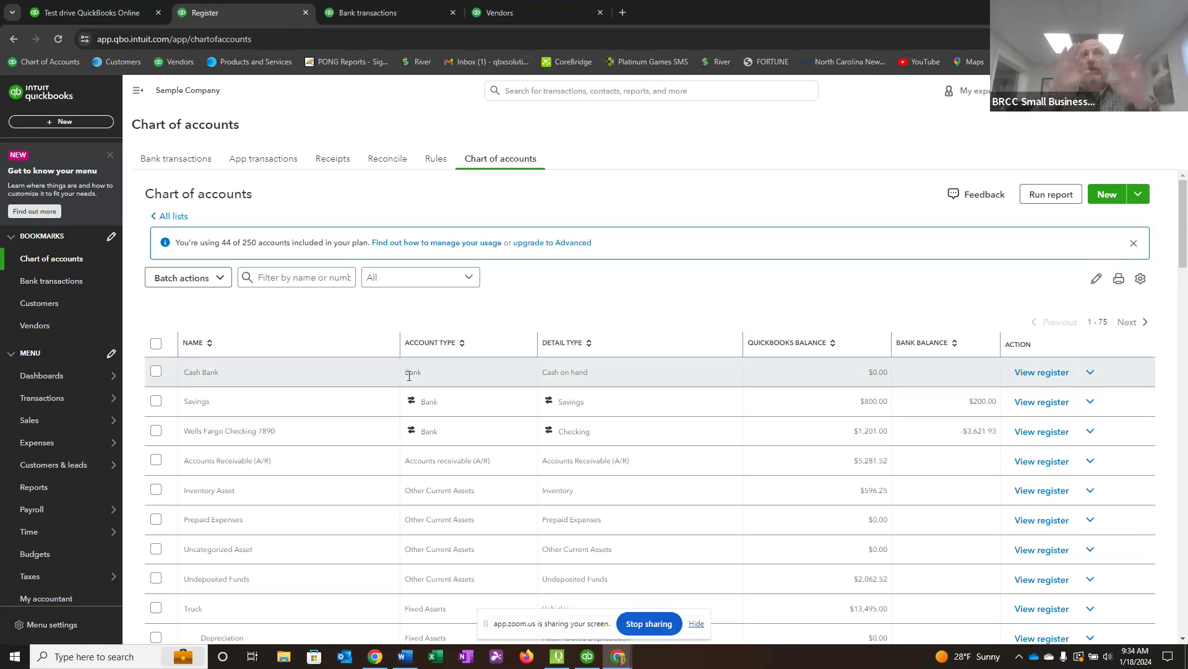
View the Cash Bank account's register and return to the chart of accounts.
click(1043, 372)
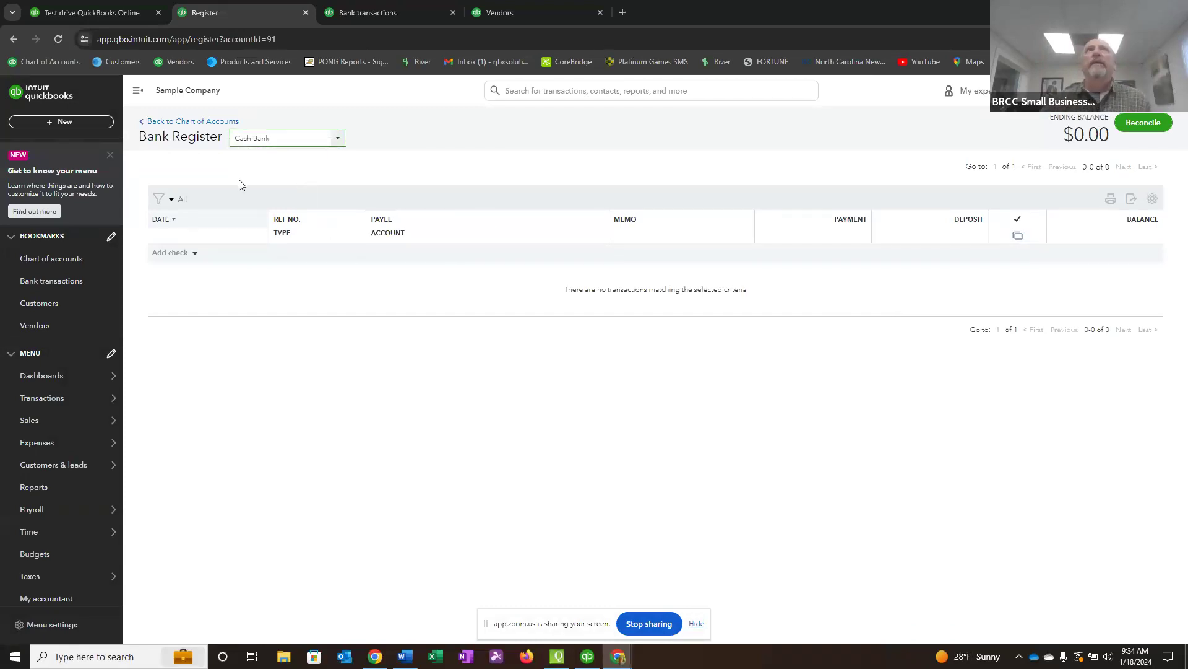
click(189, 121)
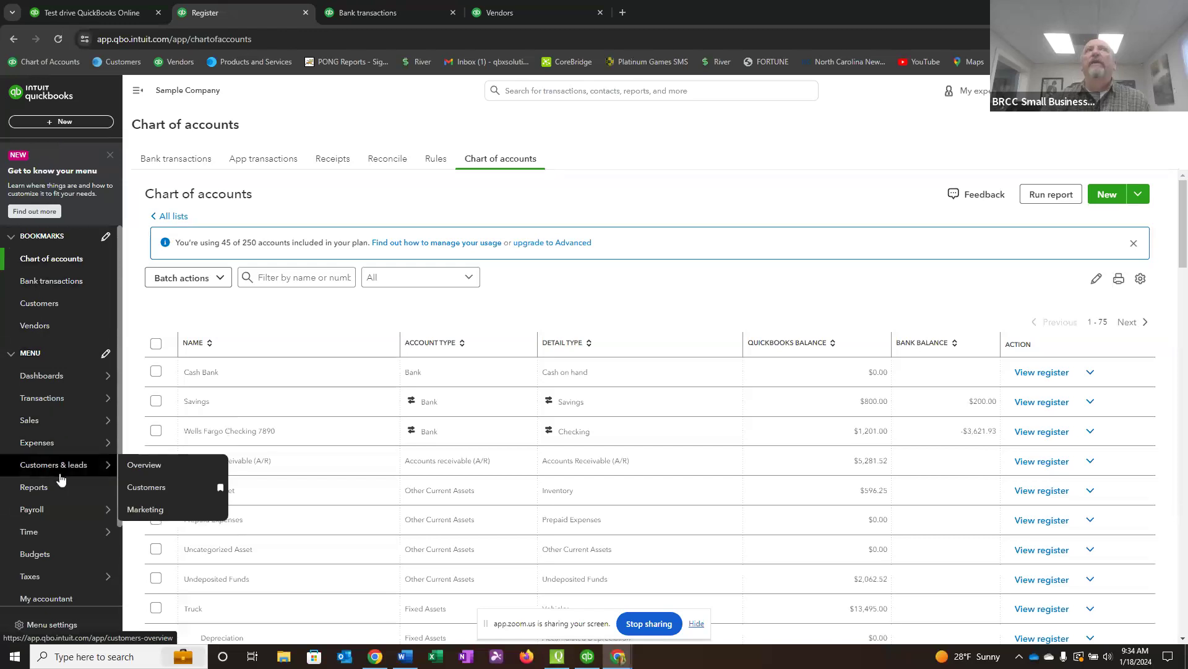
Open the list of new transactions and records available for customers, vendors and employees.
click(57, 122)
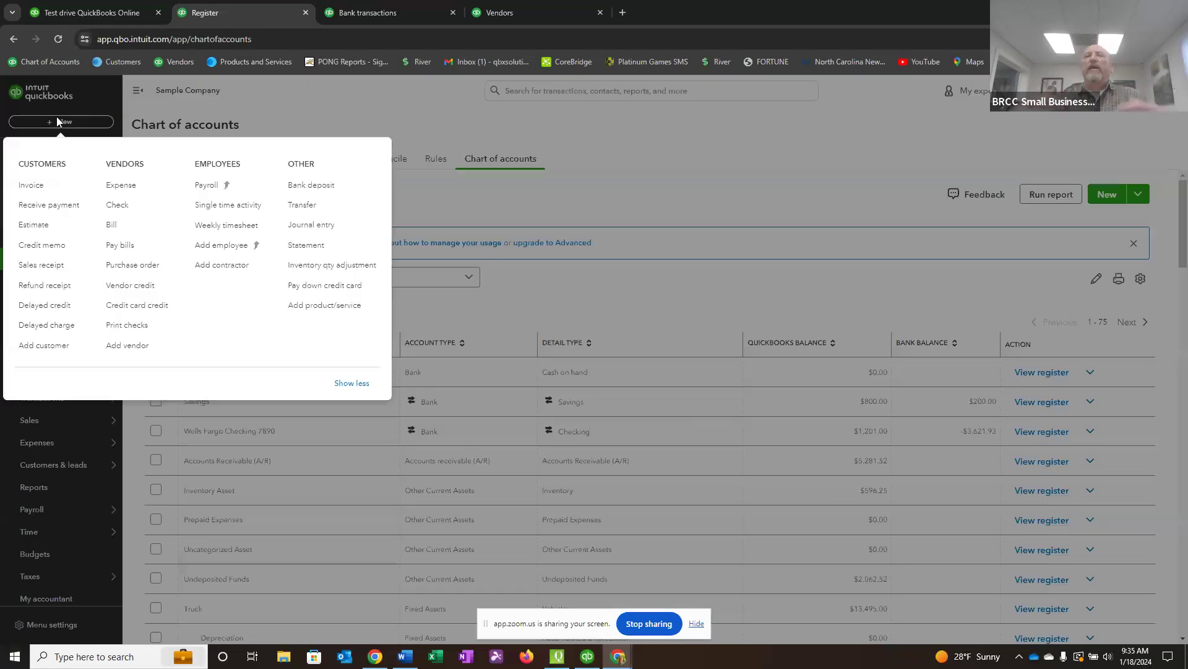
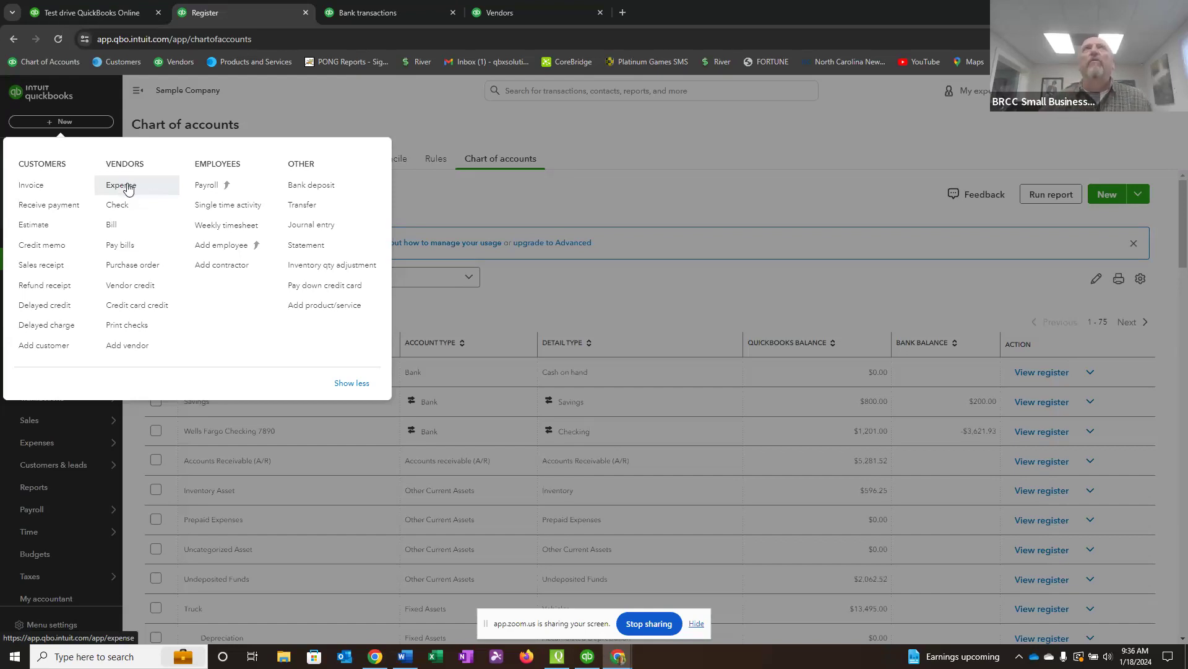
Start a new expense, add WalMart as a new vendor for the payee, and set the payment account to Cash Bank.
click(126, 187)
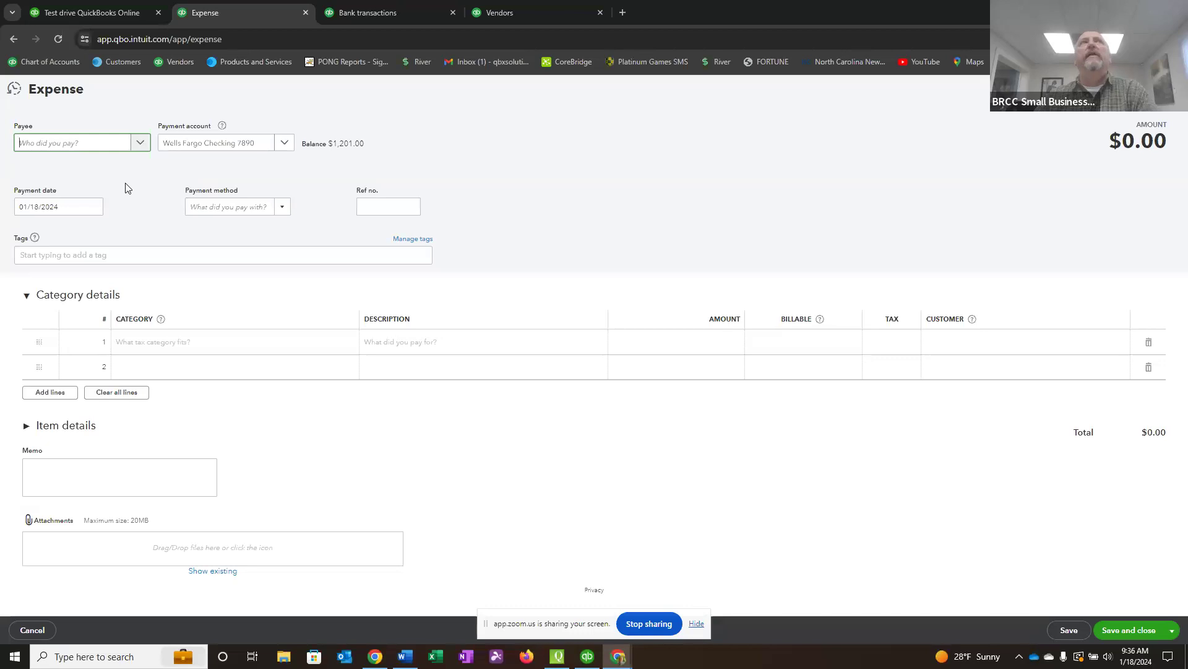
text(Wal)
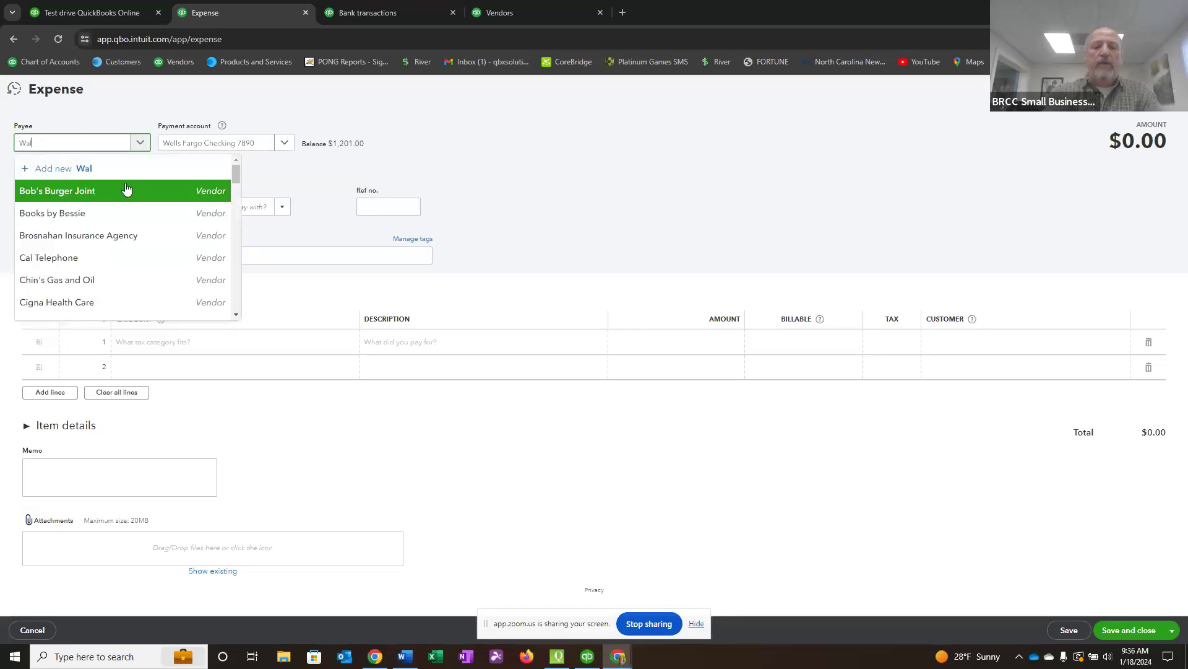
text(Mart)
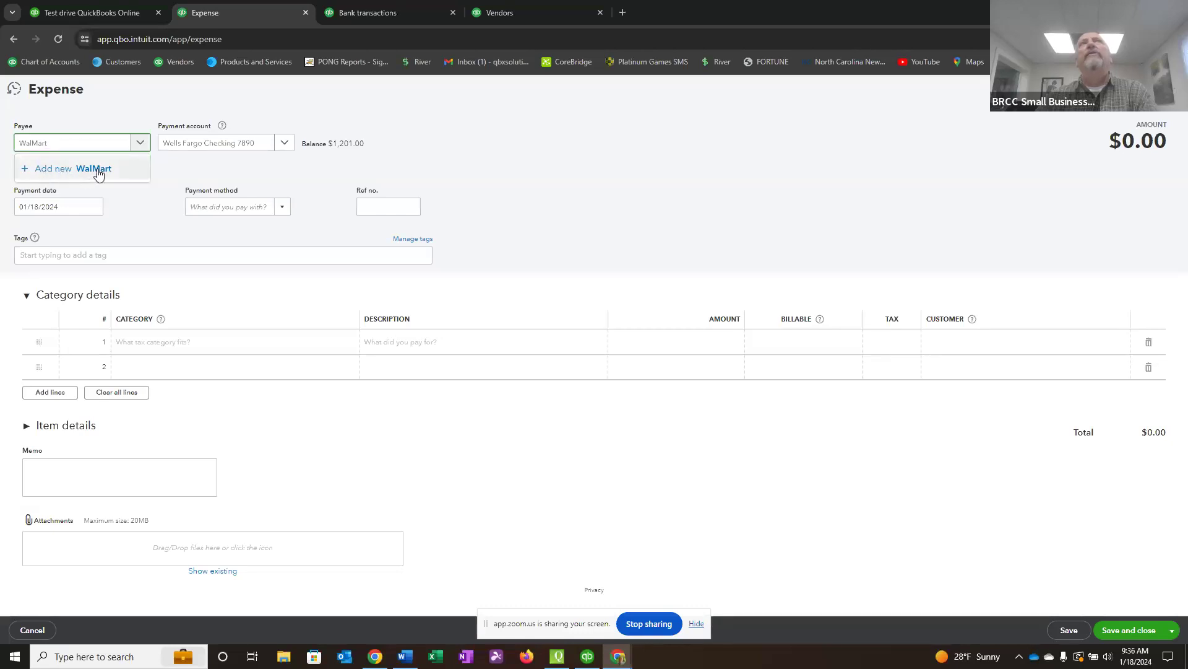
click(97, 171)
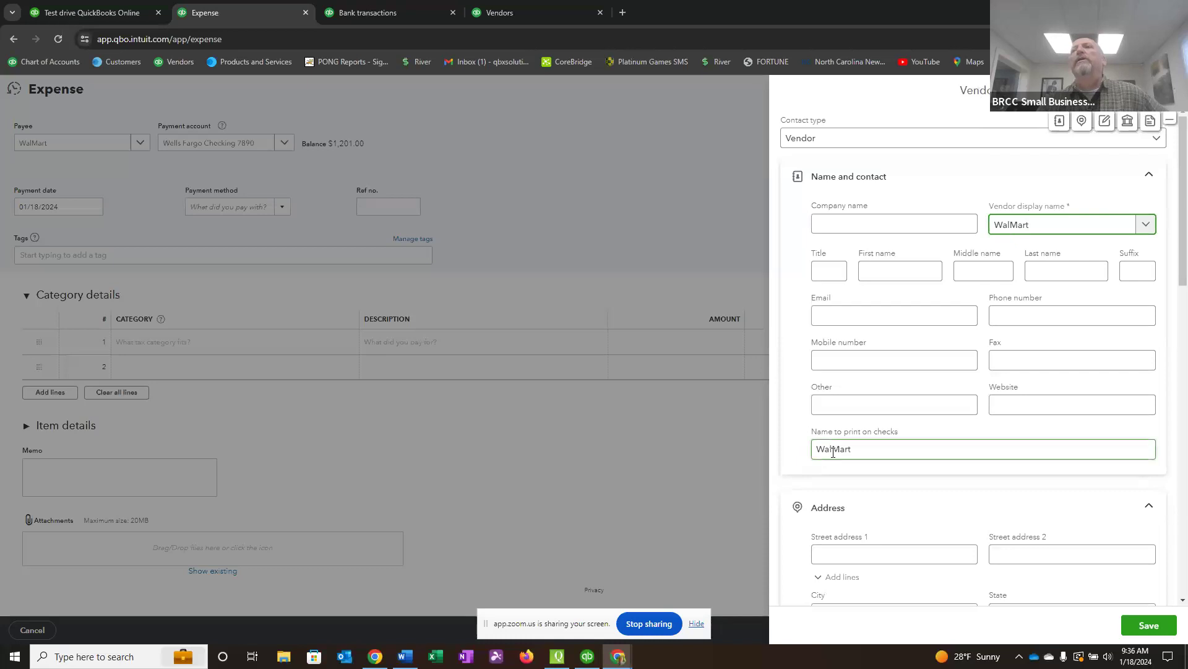
click(1149, 625)
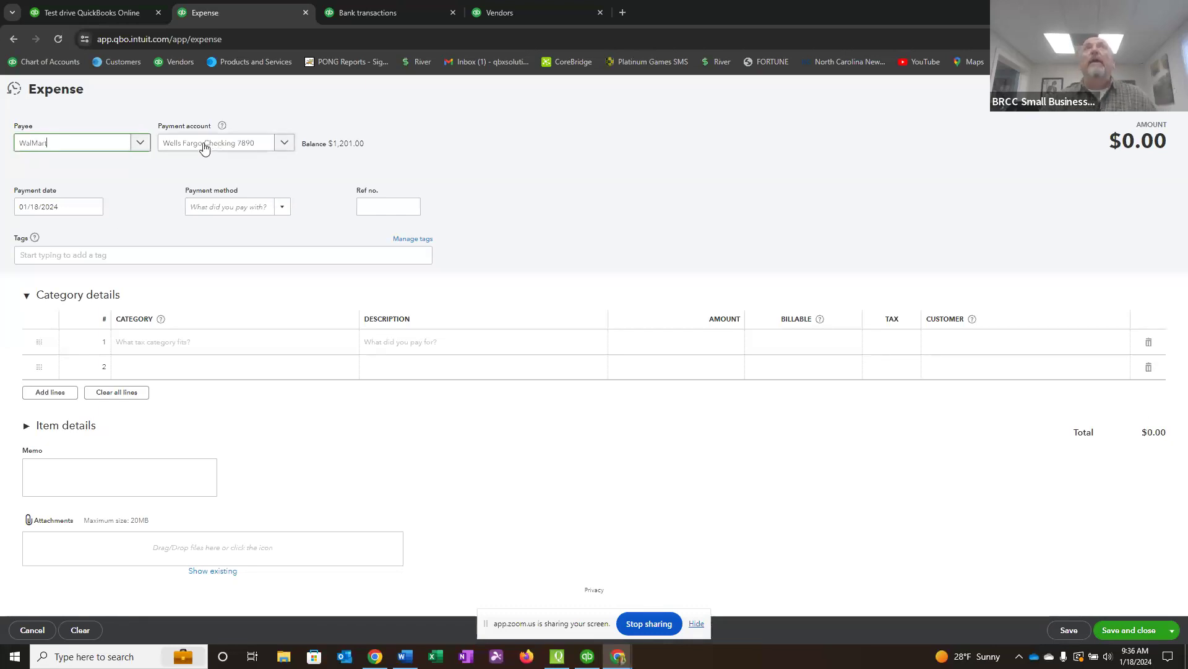
click(286, 144)
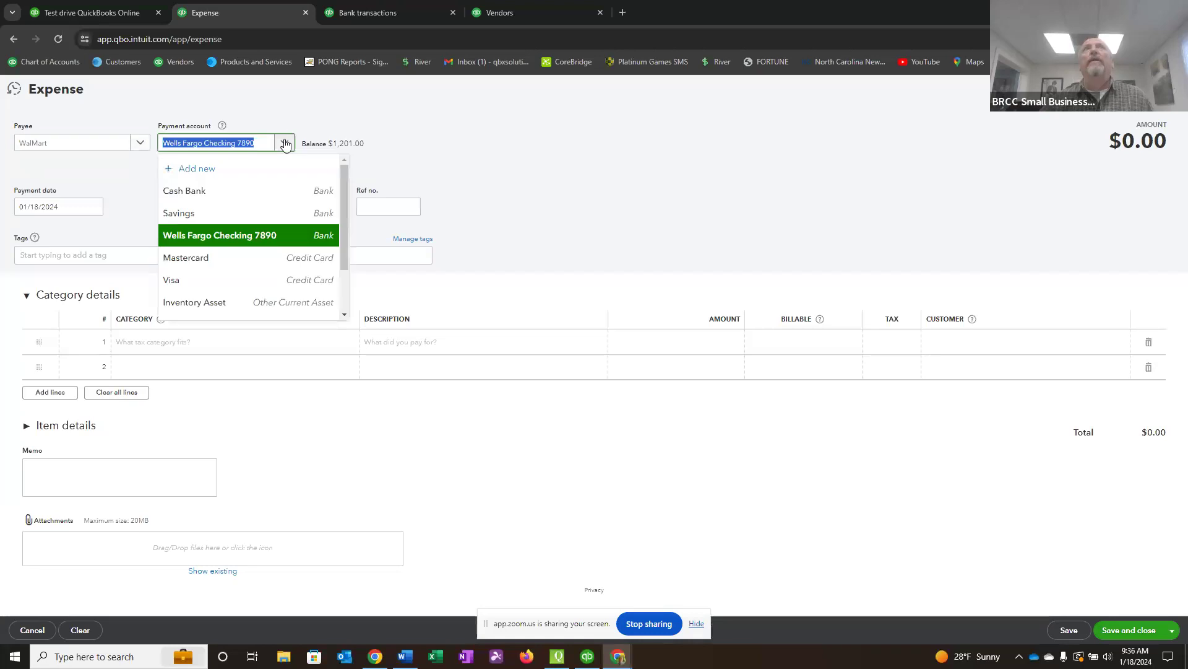
click(199, 194)
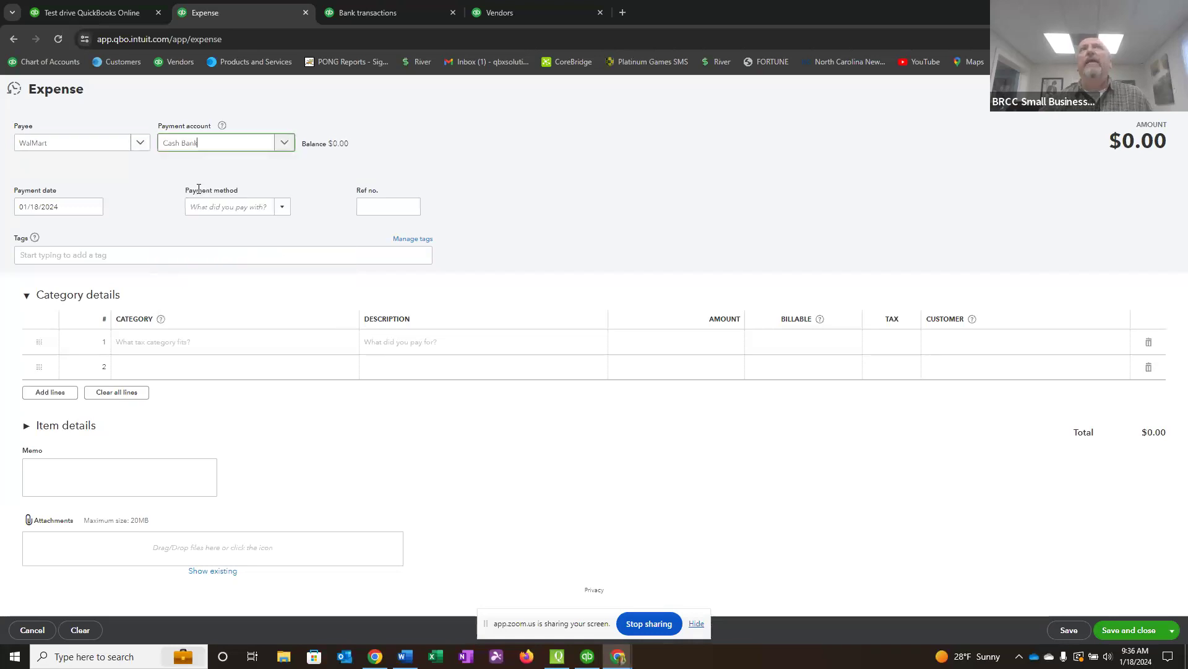
Fill the first category line of the expense with Office Expenses, an amount of 52.00 and the description Copy Paper.
click(133, 350)
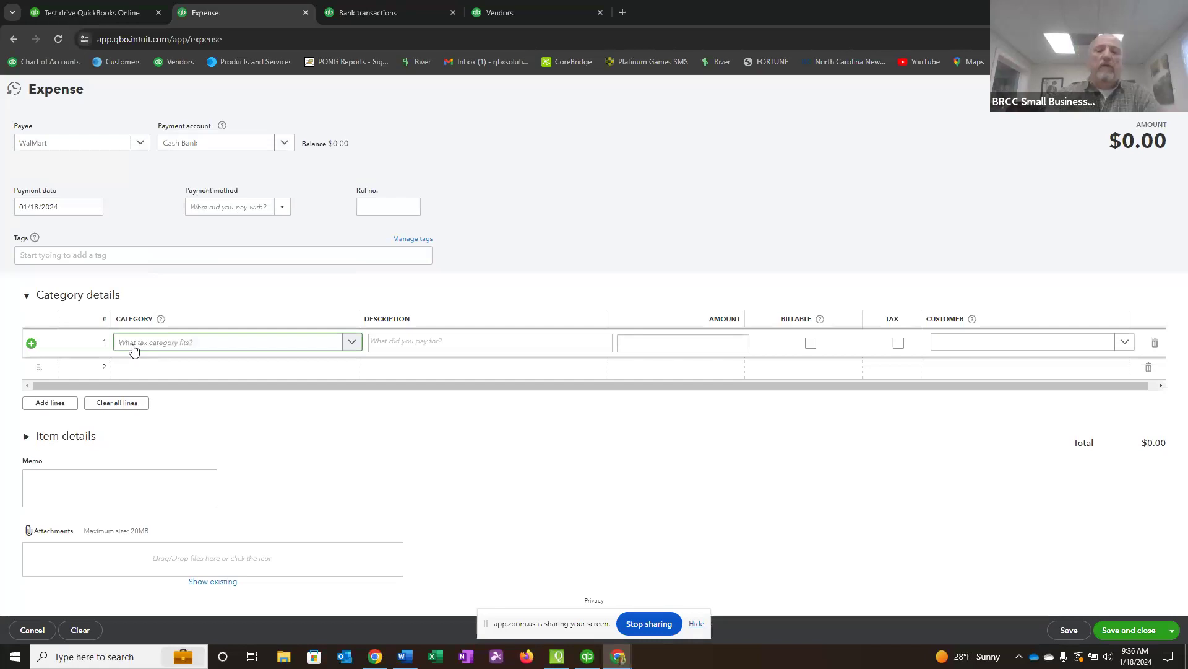
text(off)
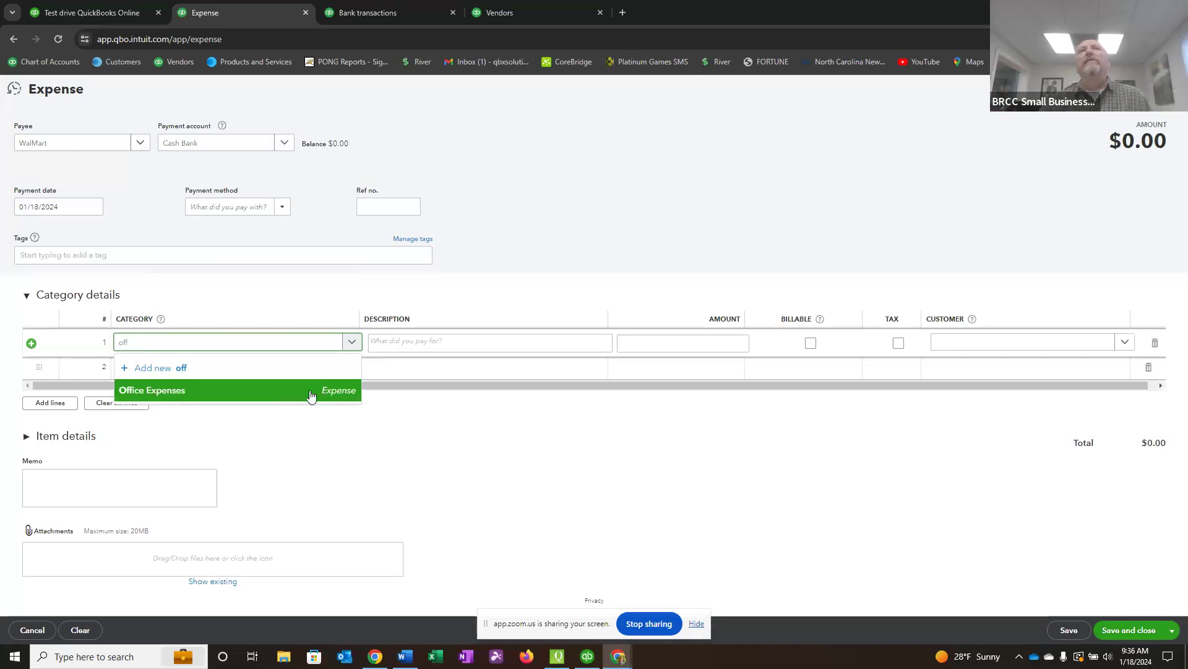
click(179, 392)
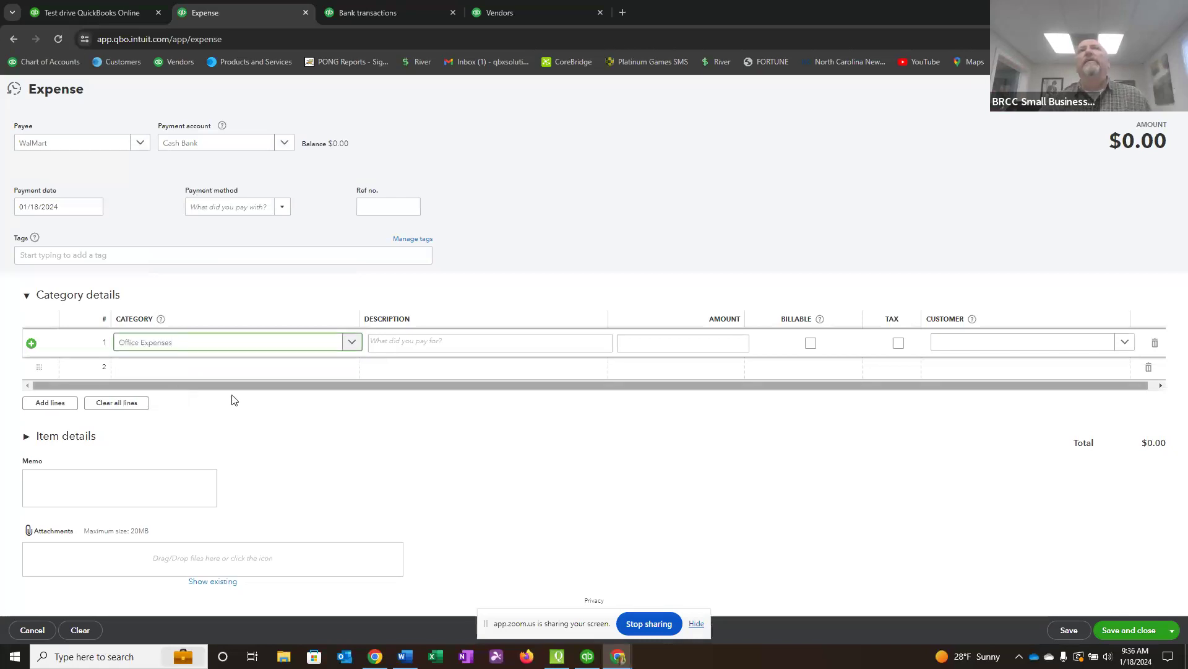
click(730, 344)
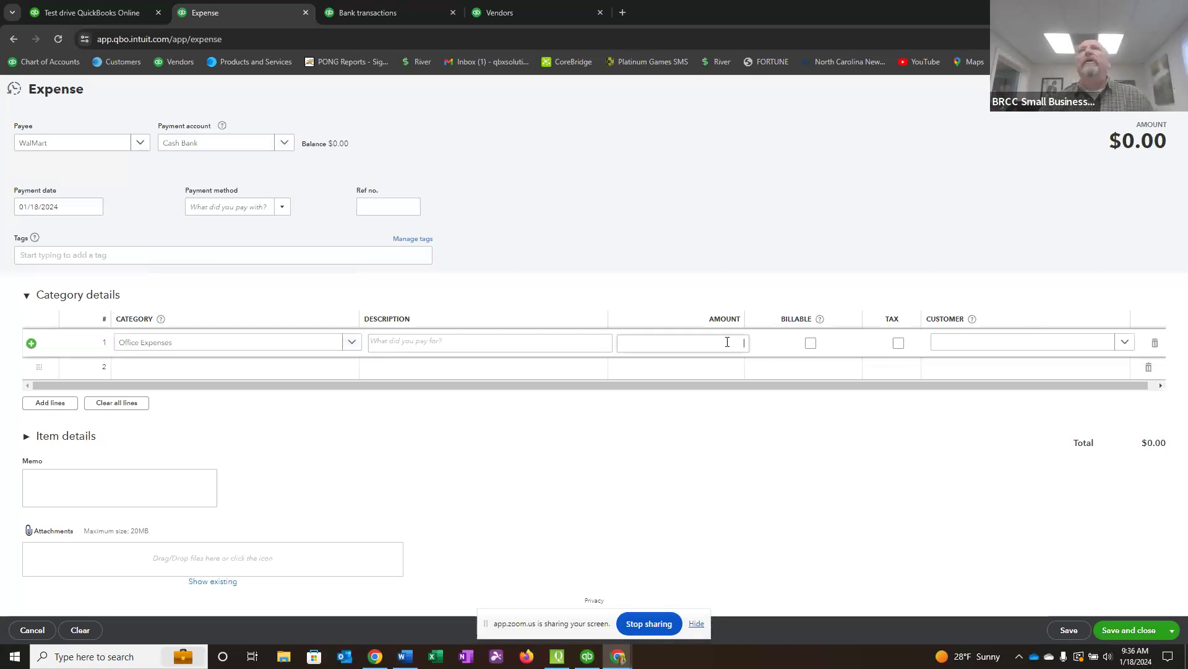
text(52)
key(Tab)
click(402, 341)
text(Copy Paper)
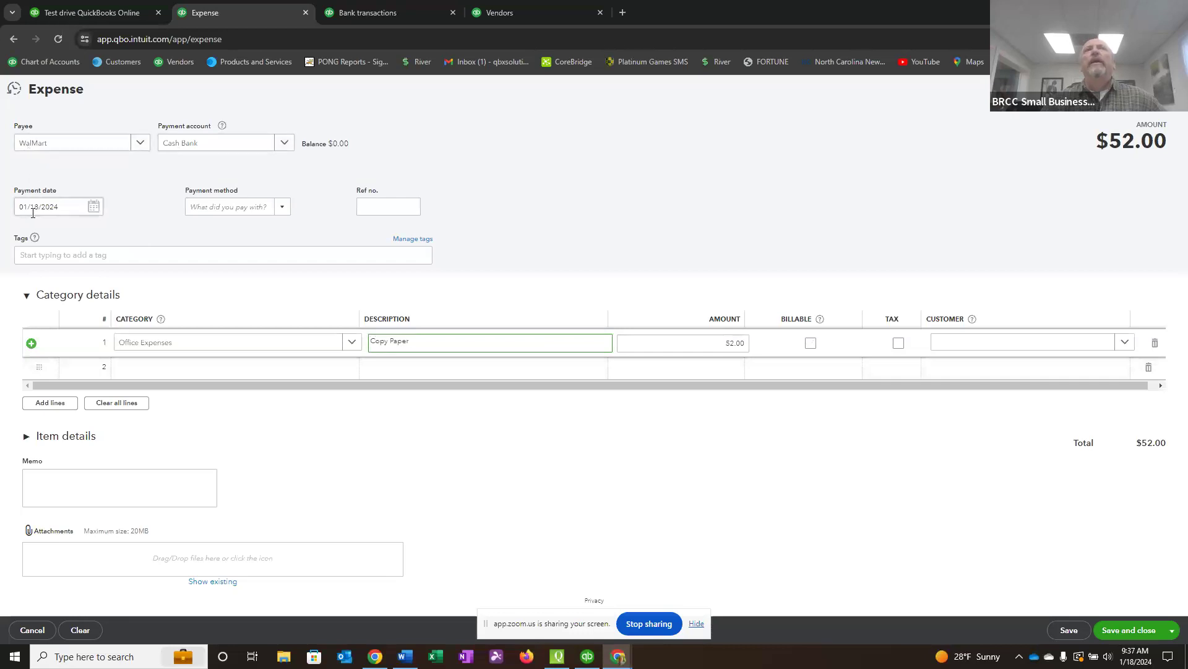
Save and close the expense with Cash as the payment method, and view the Cash Bank register.
click(282, 207)
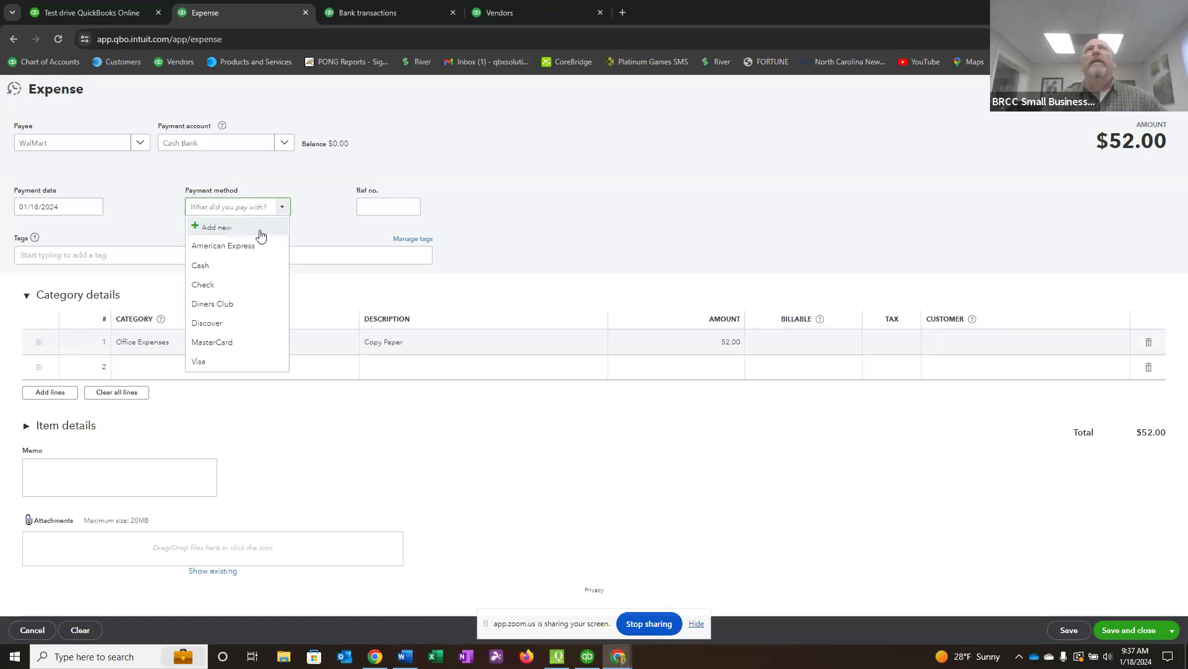
click(205, 267)
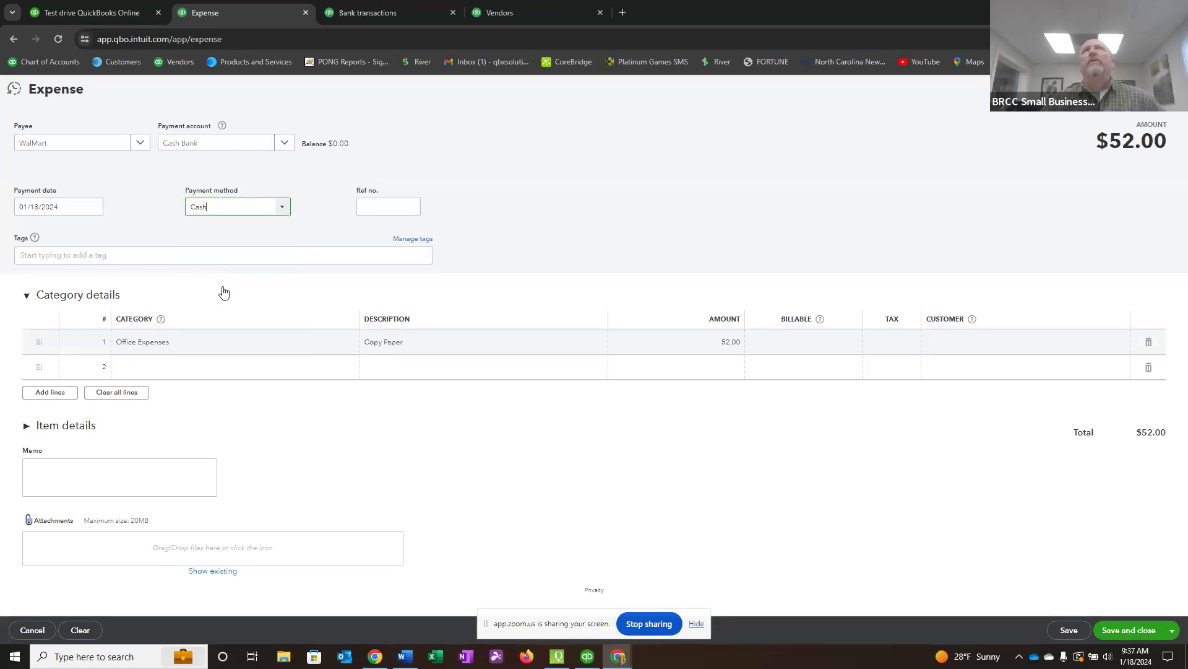
click(284, 208)
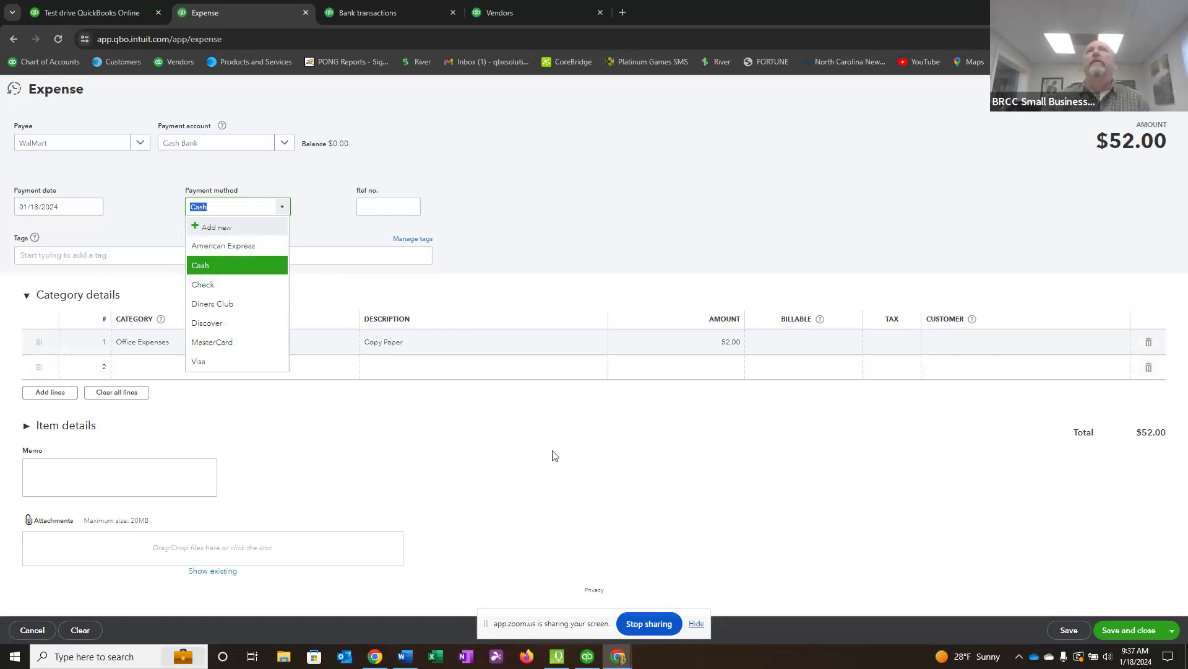
click(1123, 630)
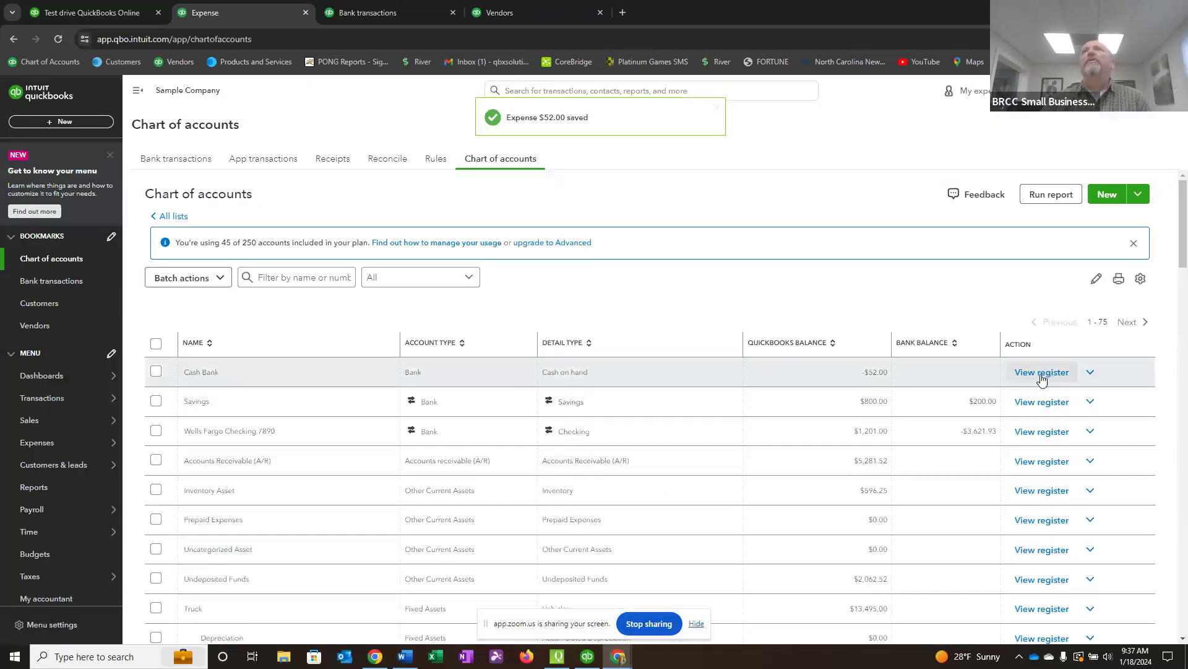
click(1040, 372)
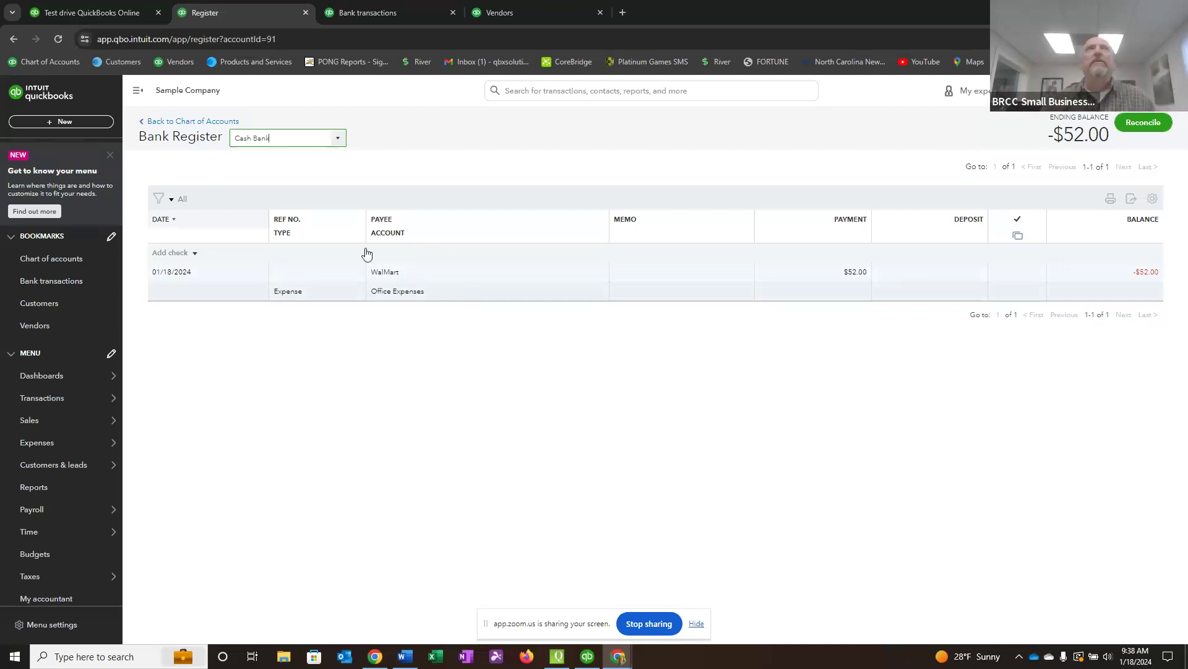
Start a new check and add the payee's full name as a new vendor.
click(64, 122)
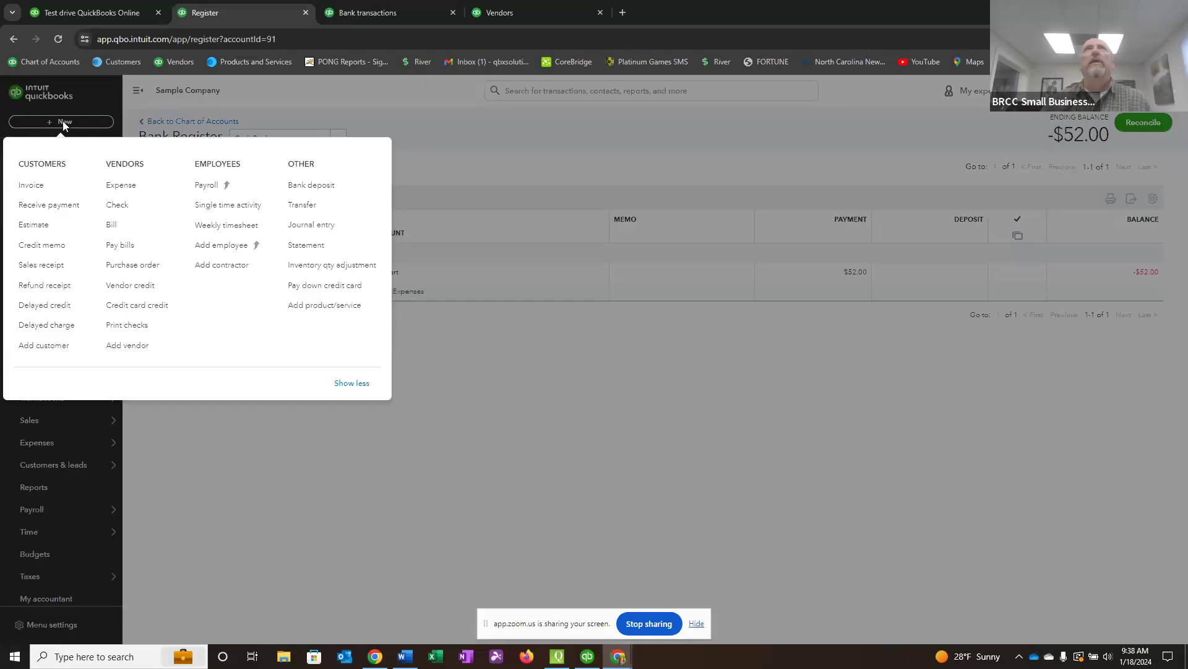
click(122, 209)
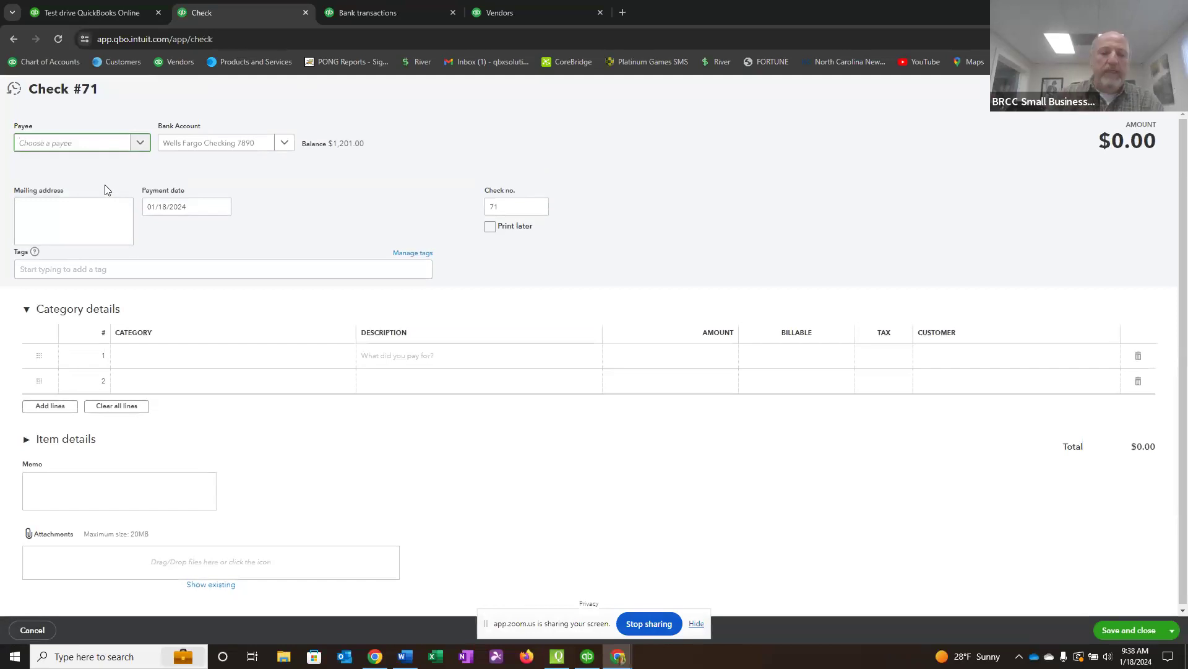
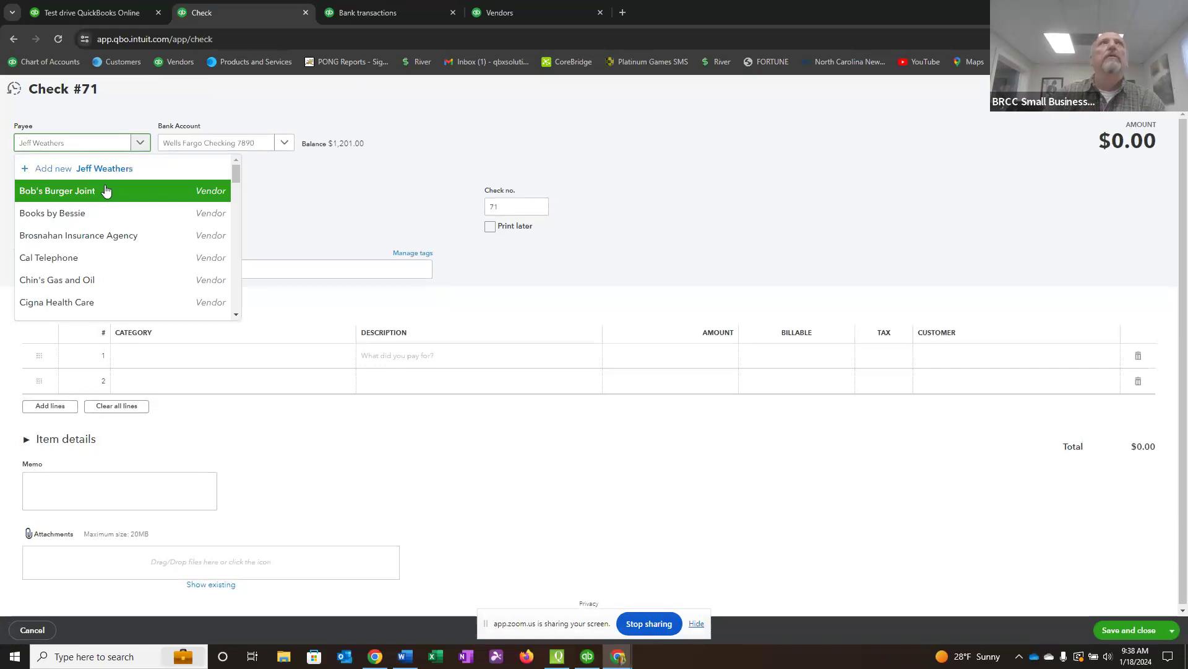
click(106, 174)
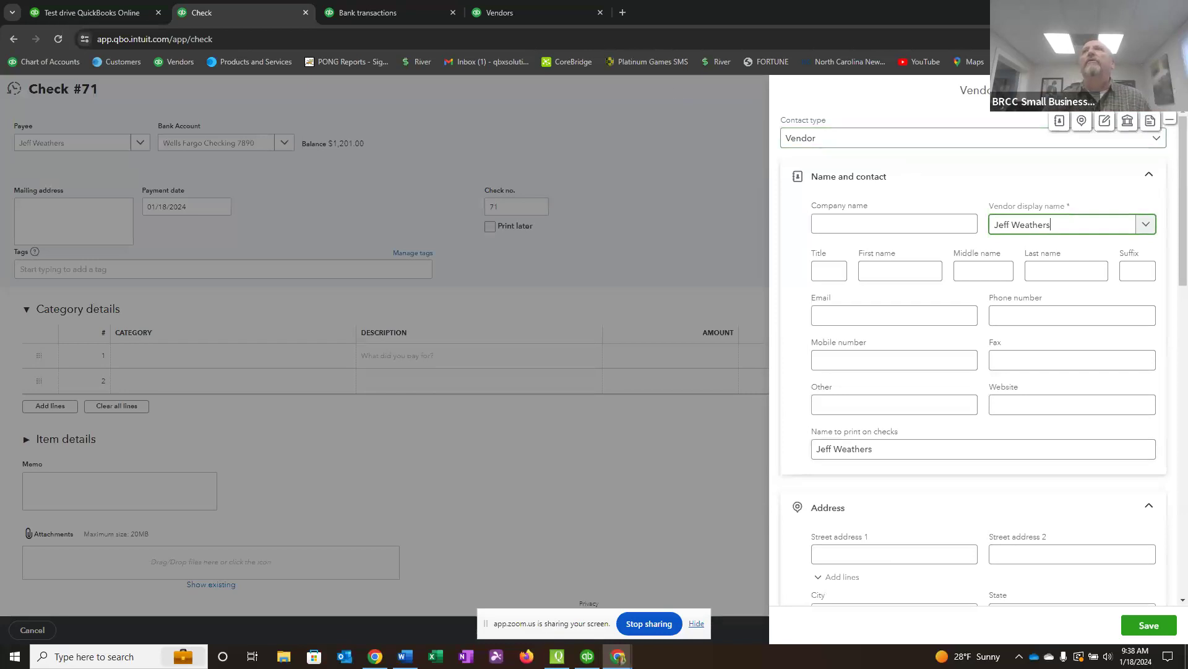
click(1151, 625)
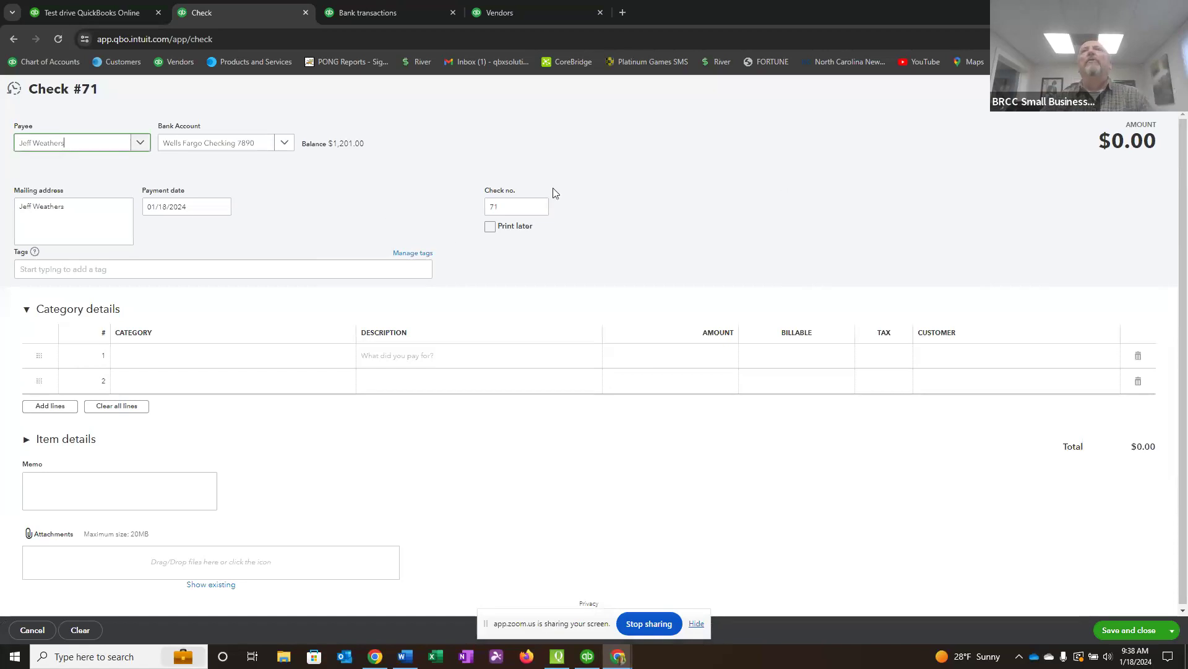
Set the check number to 3078.
drag(526, 206, 456, 206)
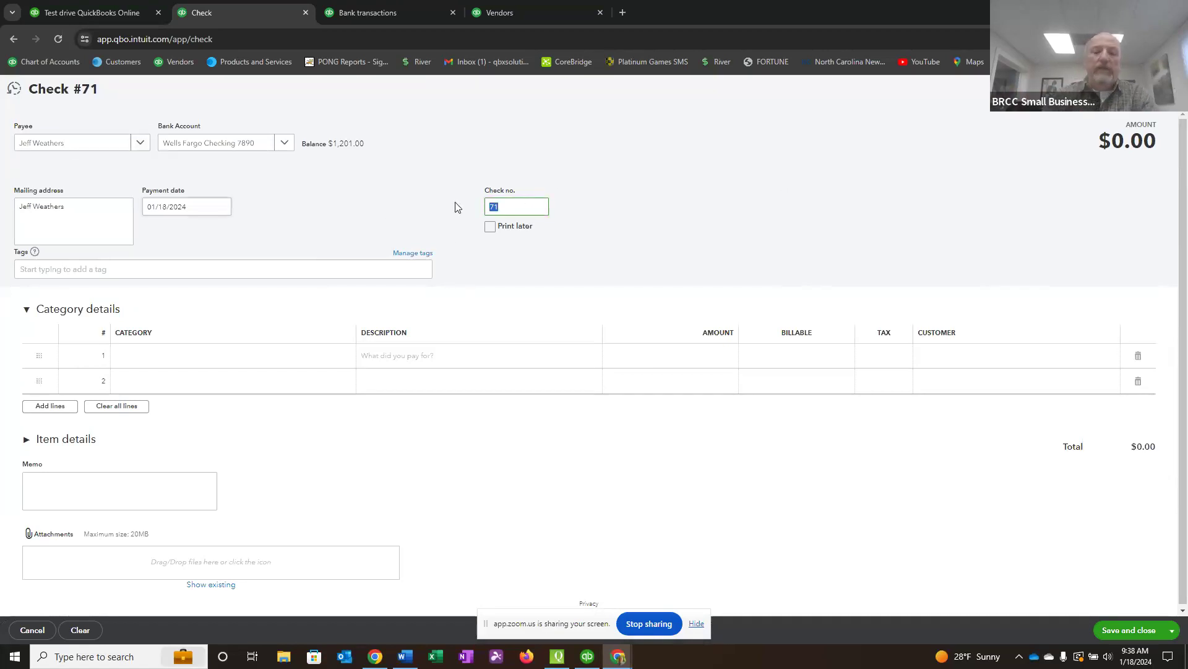
text(3078)
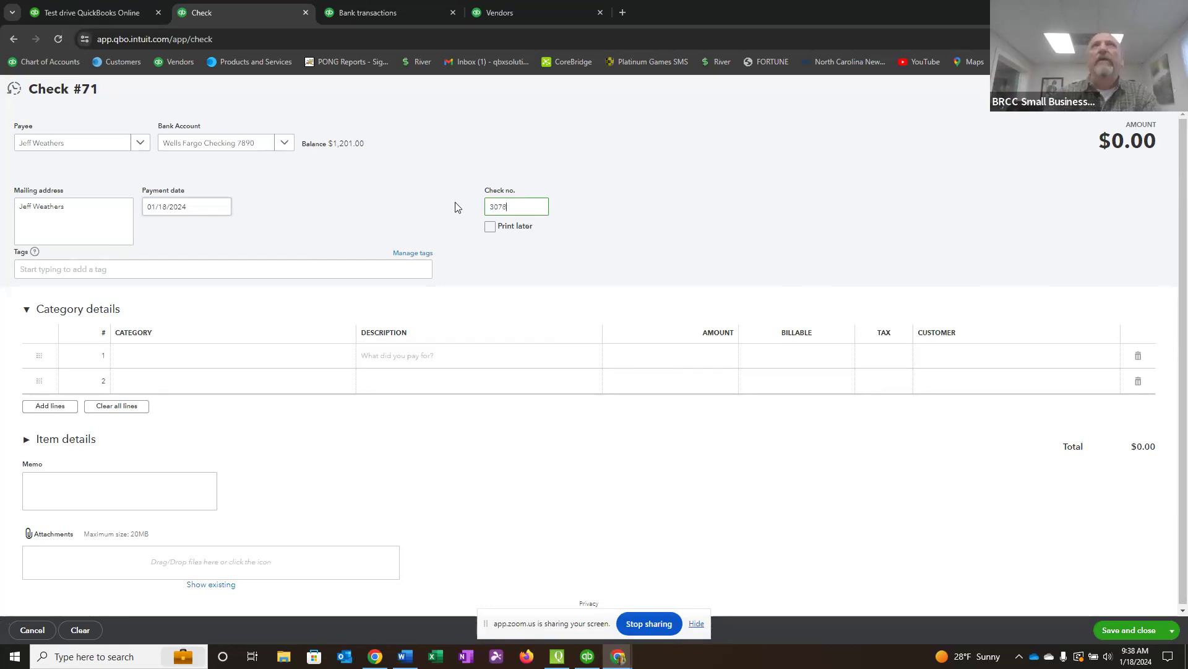
key(Tab)
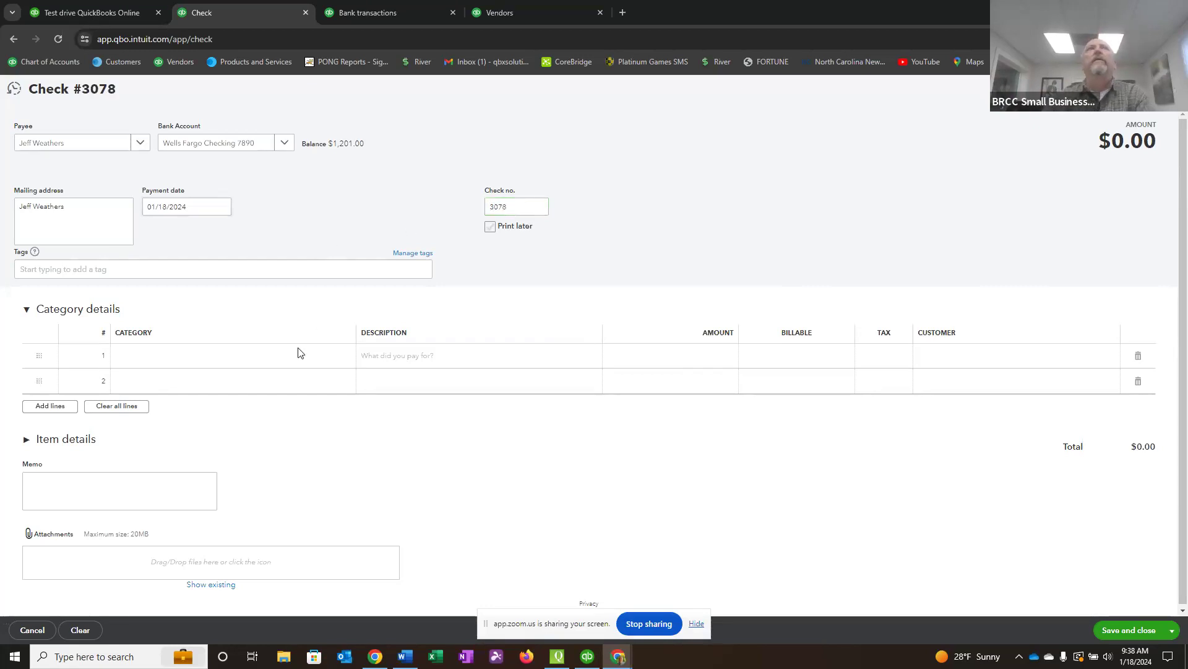
Categorize the check's first line as Cash Bank with the description "Pay pack for personal expenses thta were for the business".
click(132, 358)
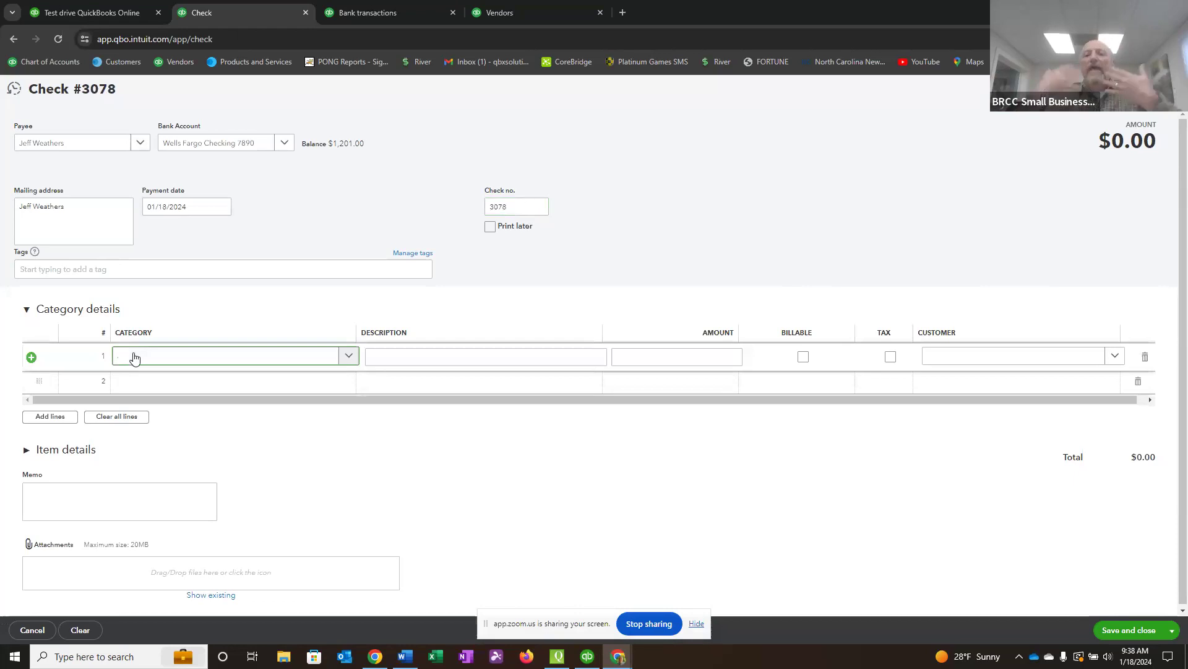
click(351, 357)
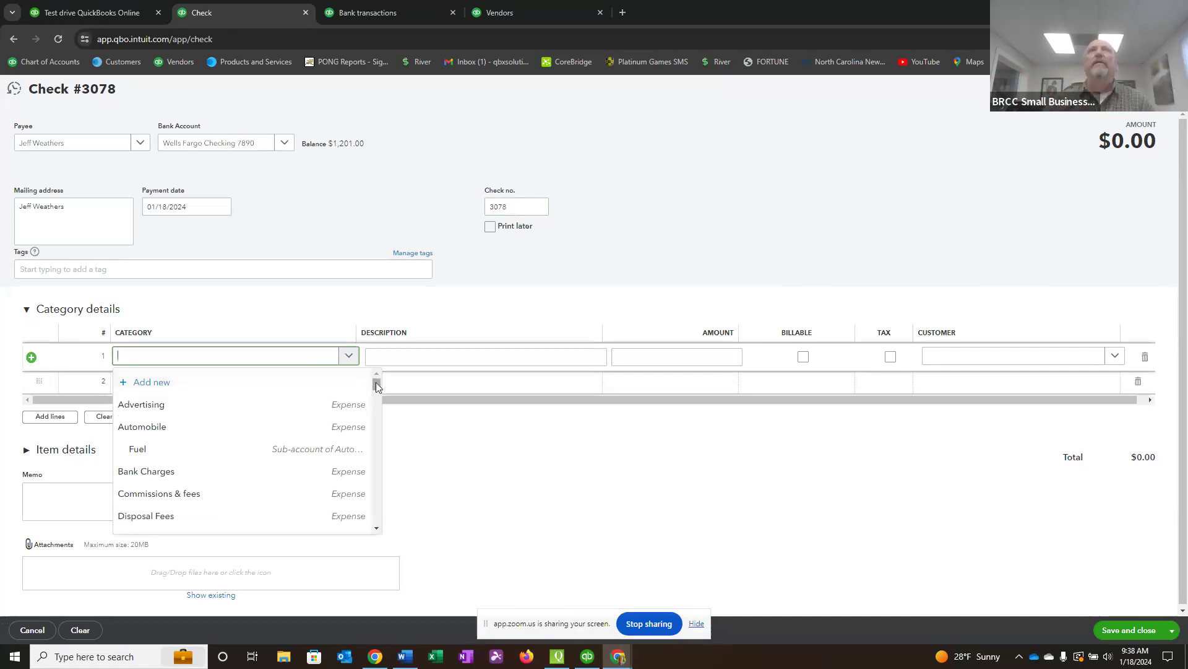
drag(378, 385, 379, 517)
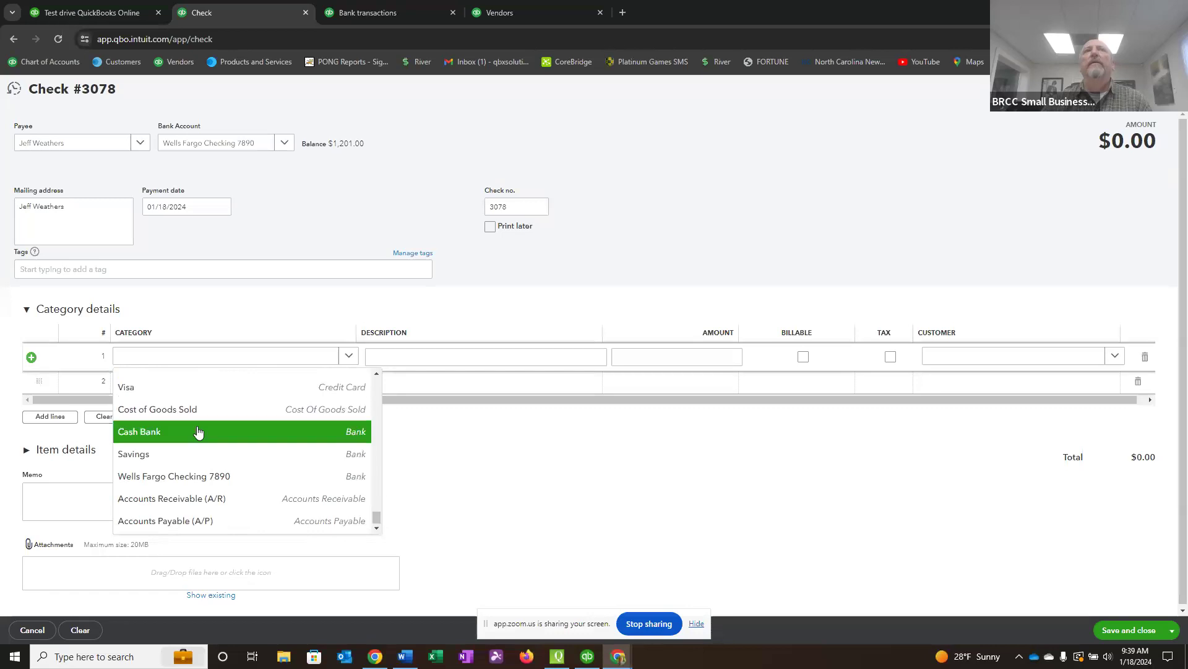
click(158, 432)
click(404, 351)
text(Pay)
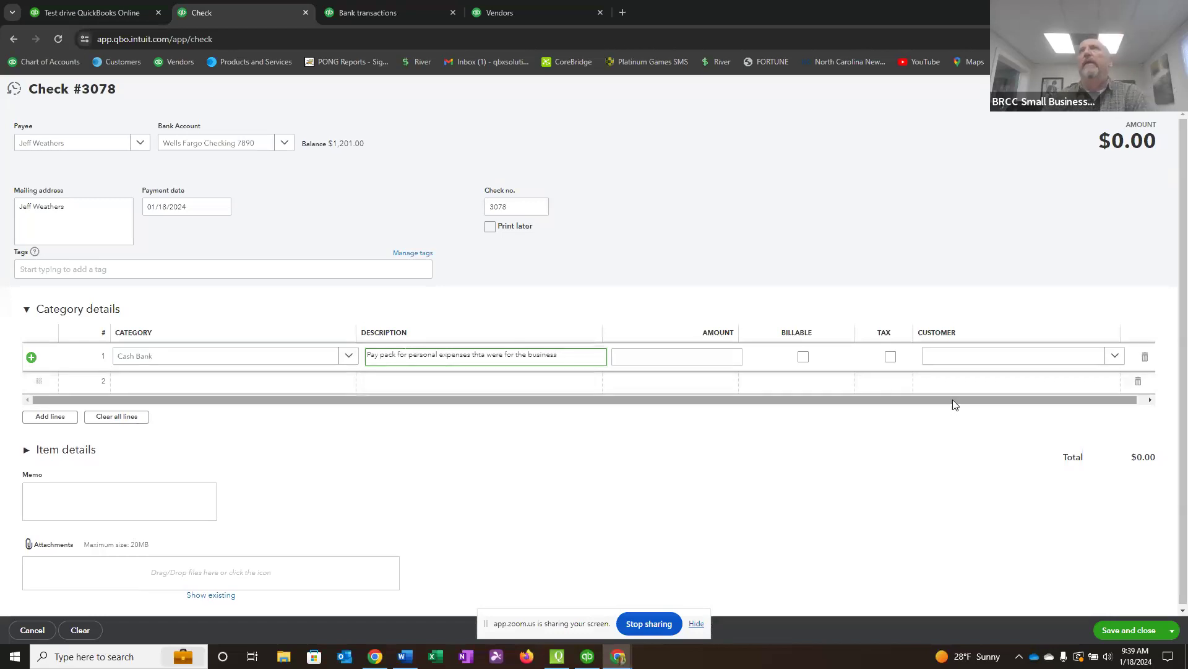
Enter an amount of 50.00 on the check's Cash Bank line, and save and close the check.
click(715, 362)
text(50)
key(Tab)
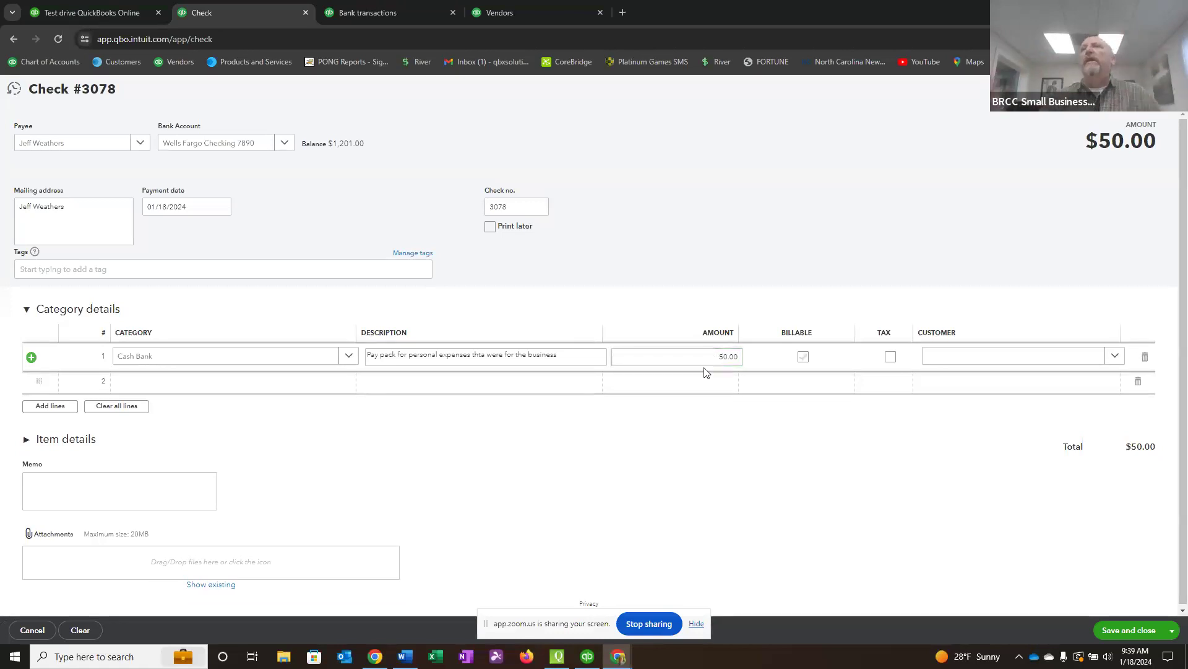
click(1134, 631)
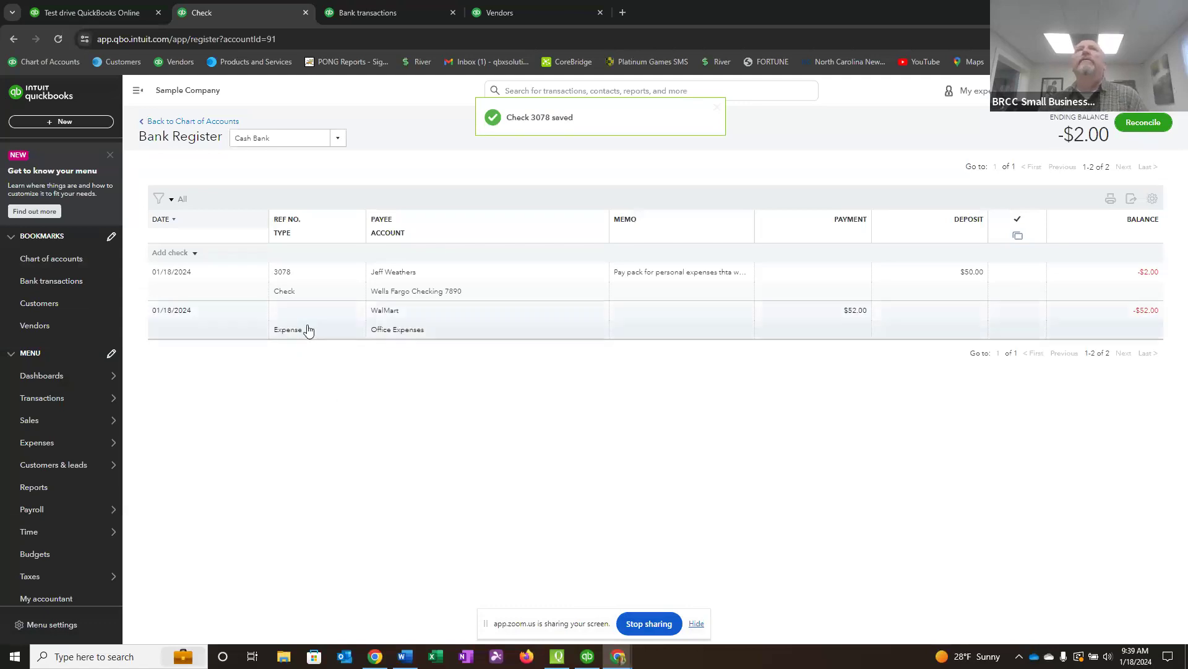
Open the check entry in the Cash Bank register for editing in its full form.
click(297, 291)
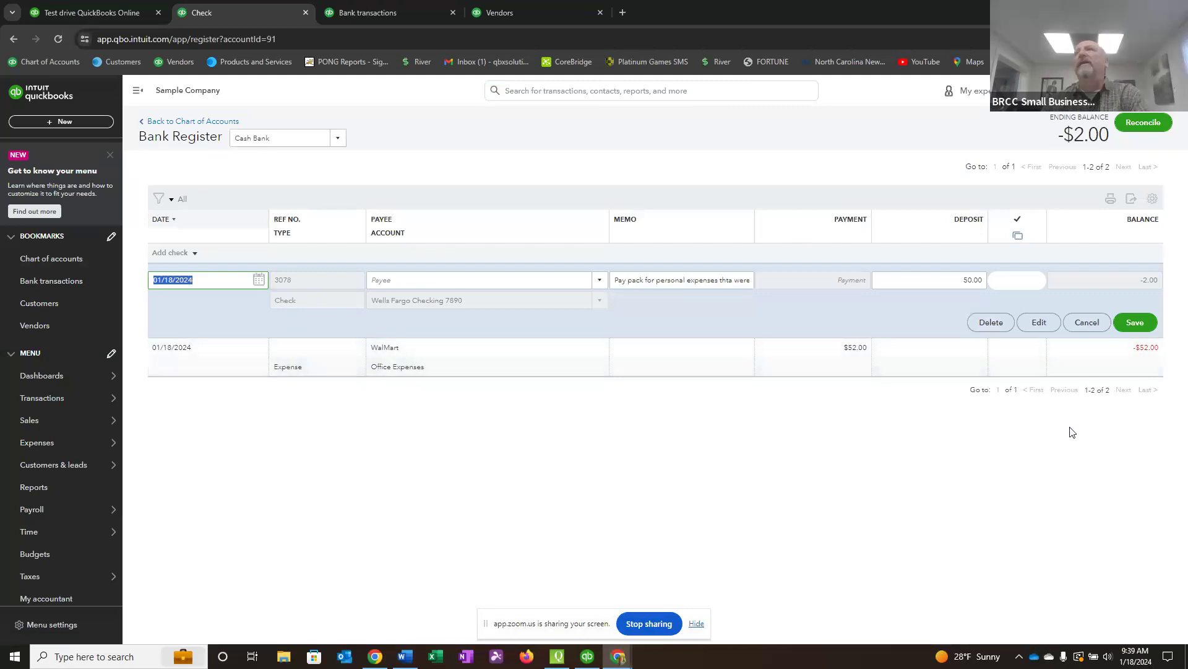
click(546, 327)
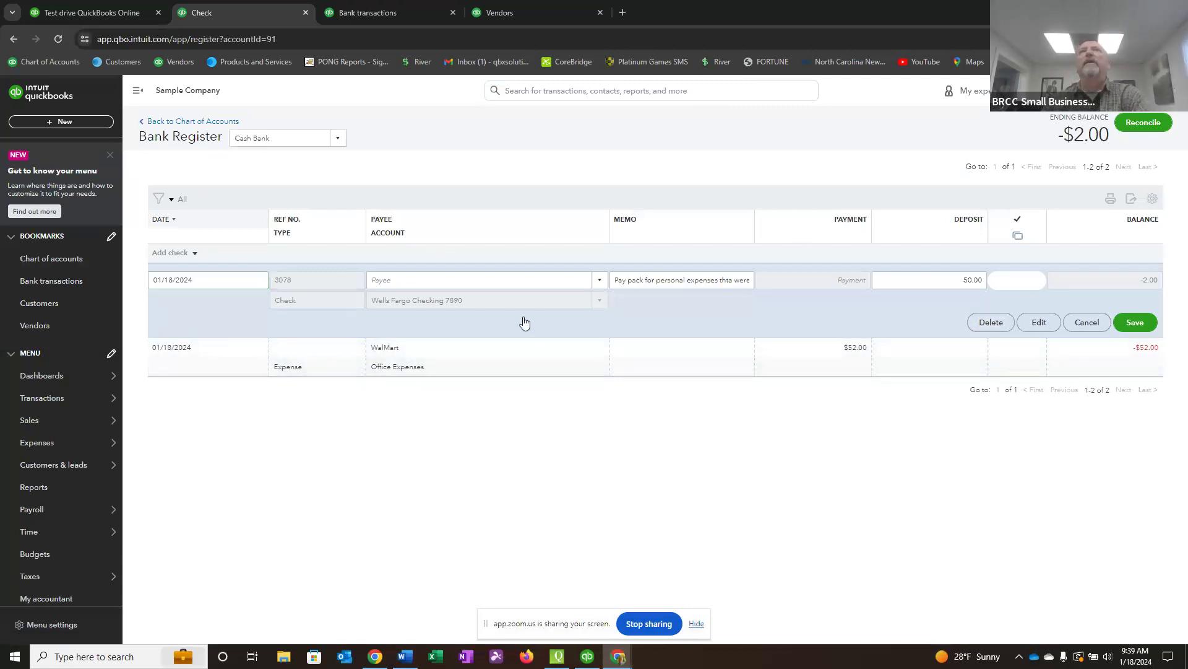
click(1042, 324)
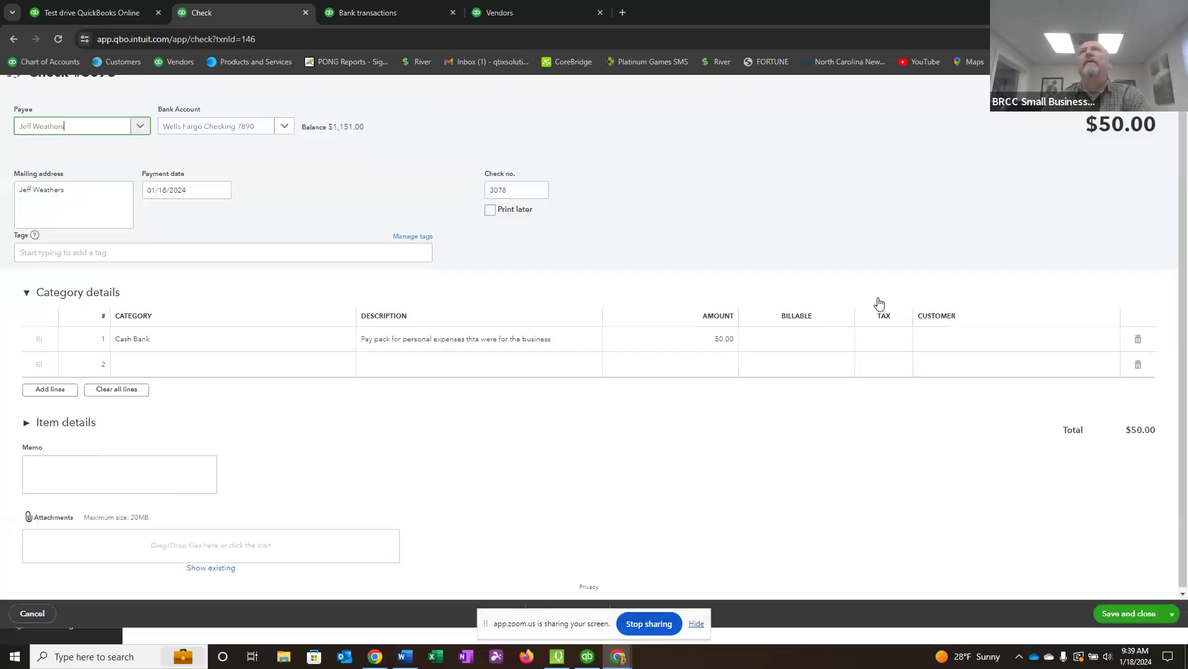
Change the amount on the check's Cash Bank line to 52.00, and save and close the check.
click(690, 353)
text(52)
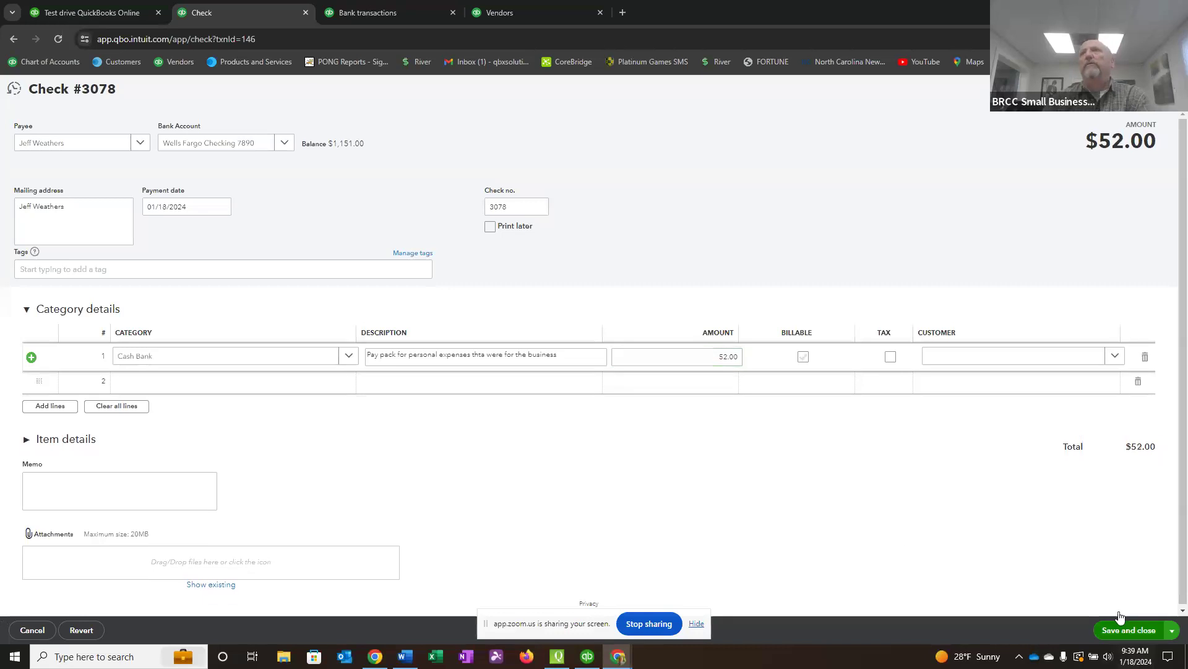
click(1132, 632)
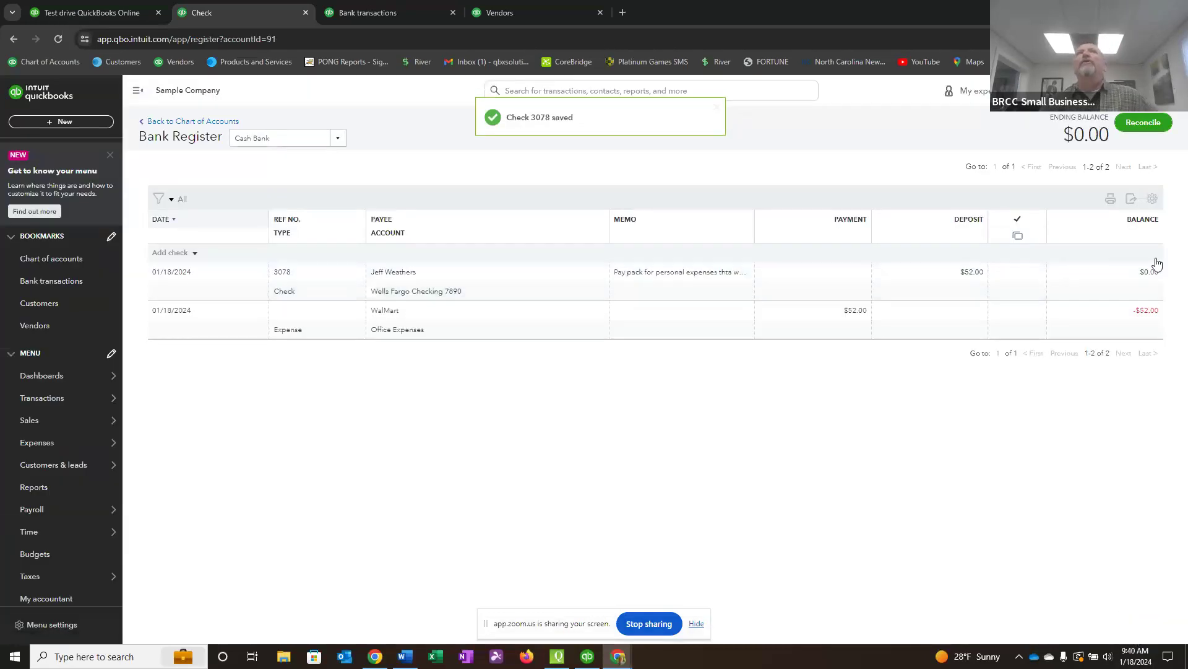
Change the date of check 3078 in the Cash Bank register to 01/20/2024 and save the entry.
click(329, 290)
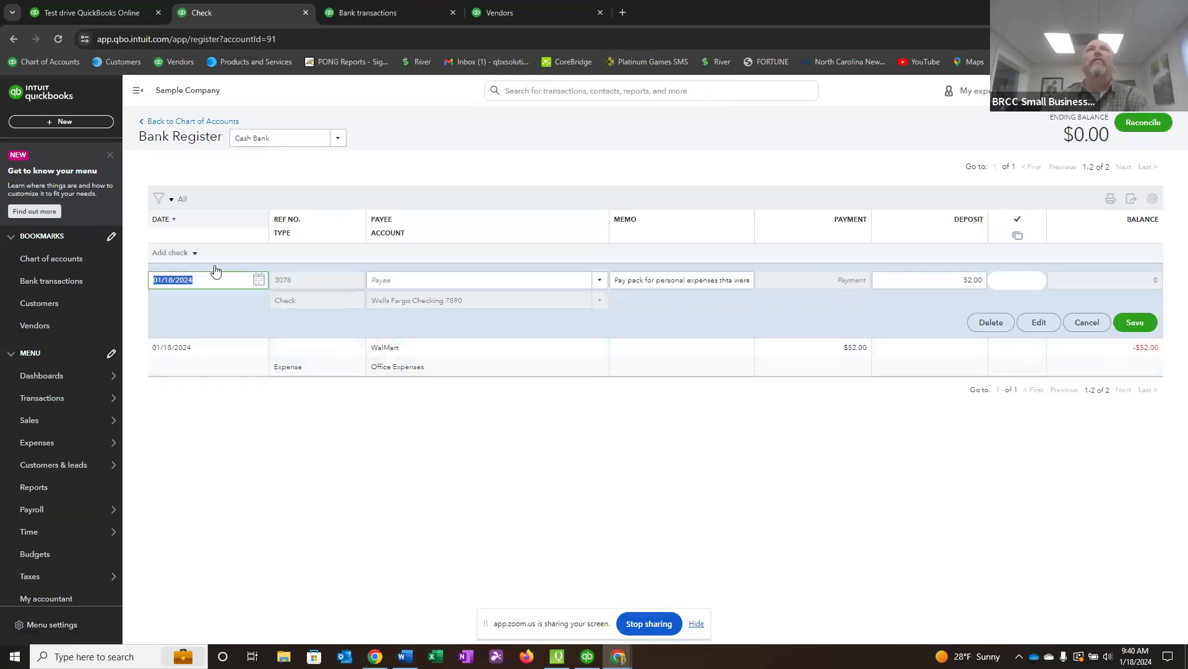
click(259, 280)
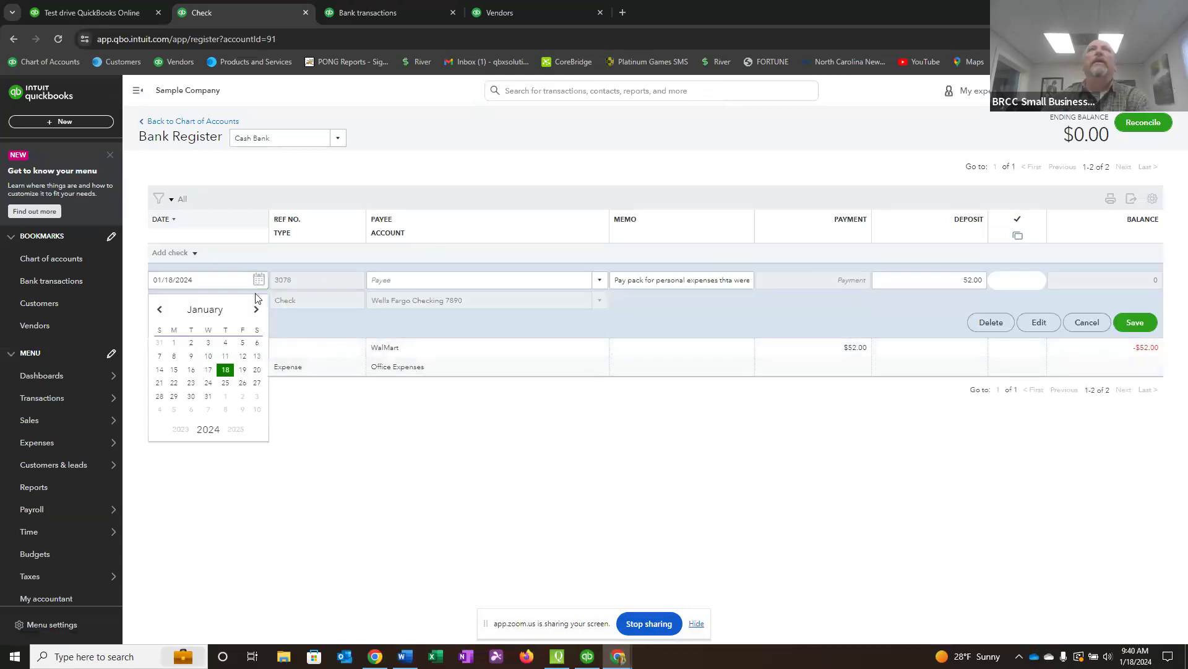
click(257, 371)
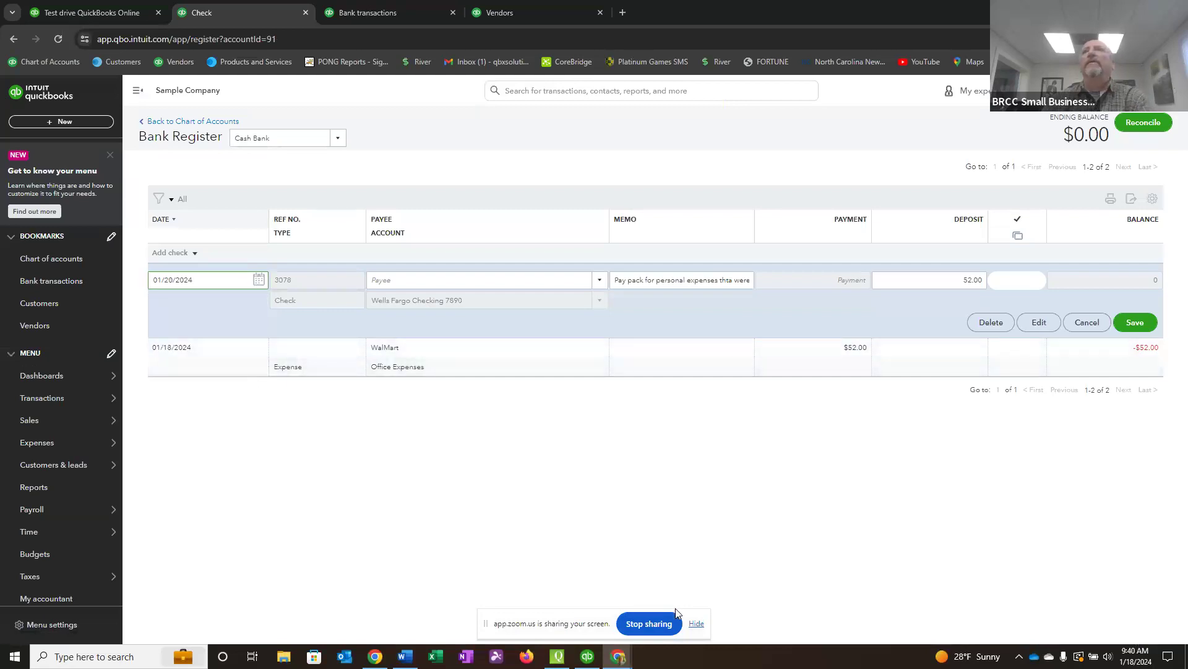
click(1138, 324)
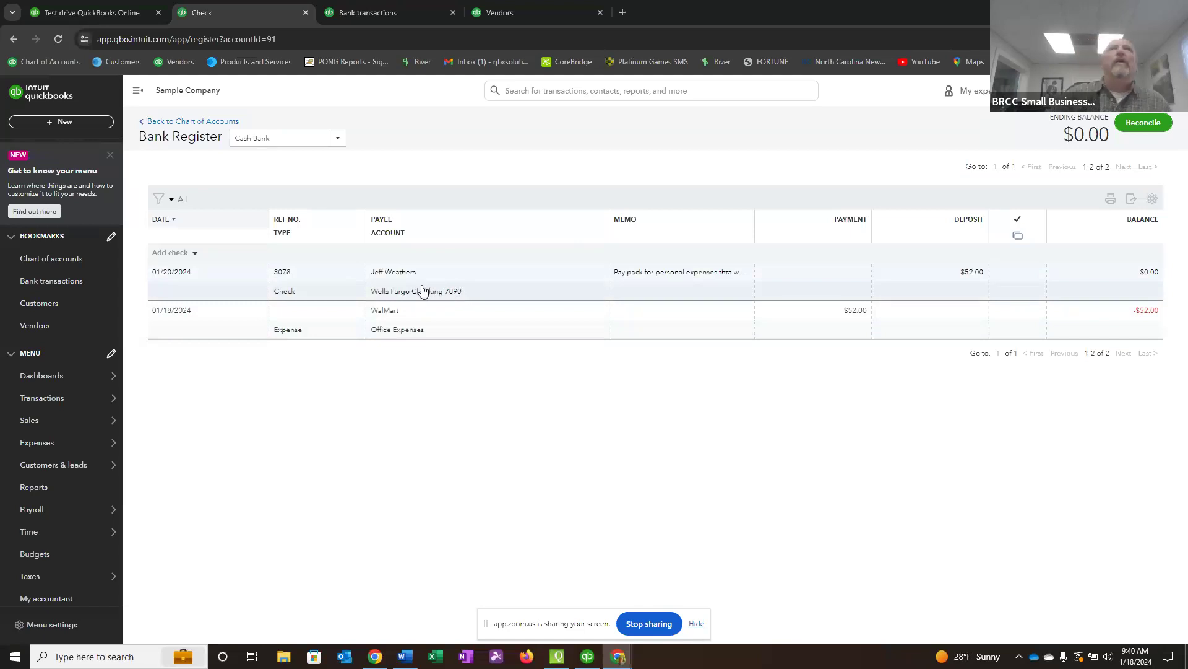
Switch the bank register to the Wells Fargo Checking 7890 account to view the reimbursement check there.
click(339, 142)
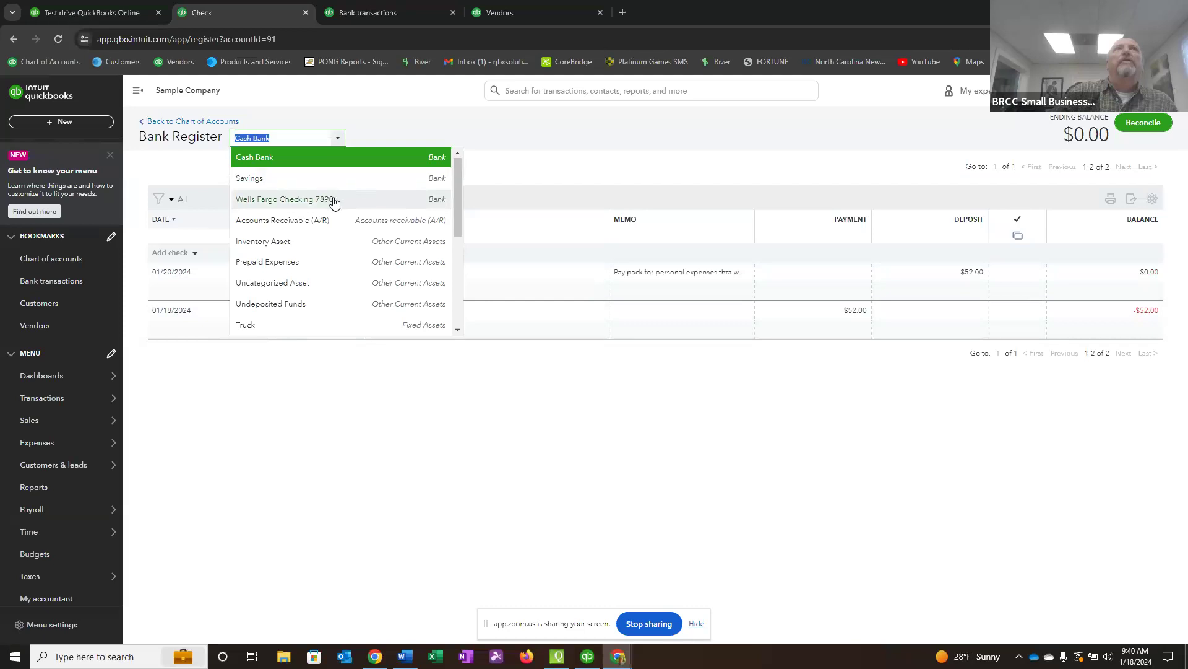
click(335, 200)
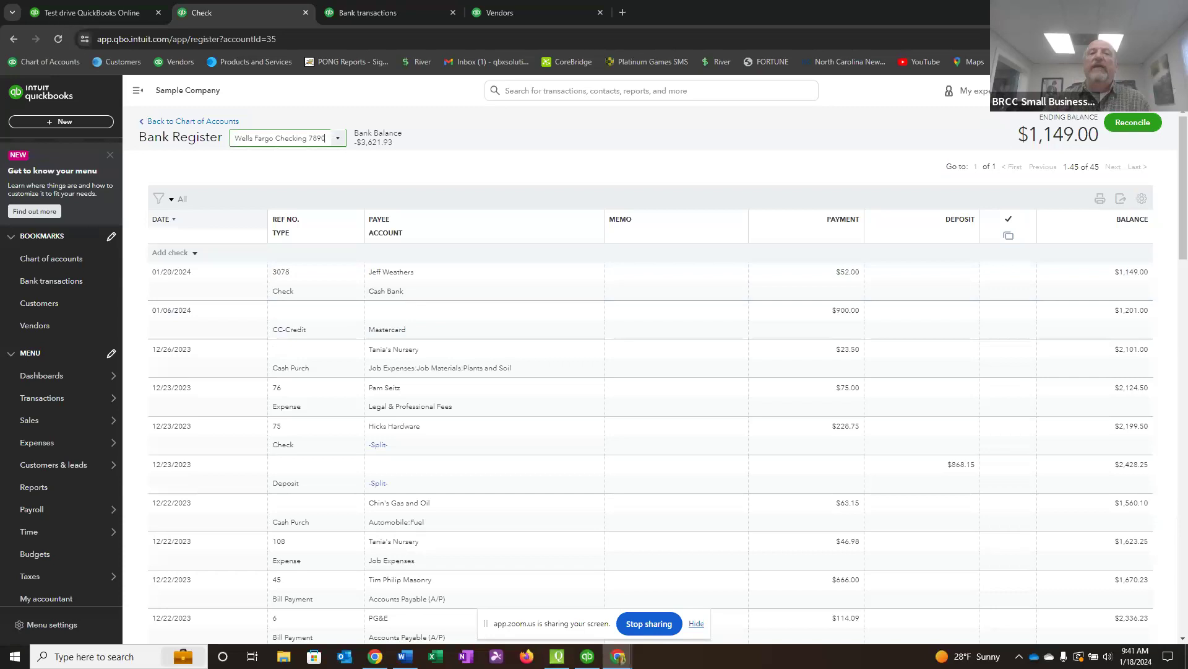
View the Accounts Receivable (A/R) register from the chart of accounts, and return to the account list.
click(57, 260)
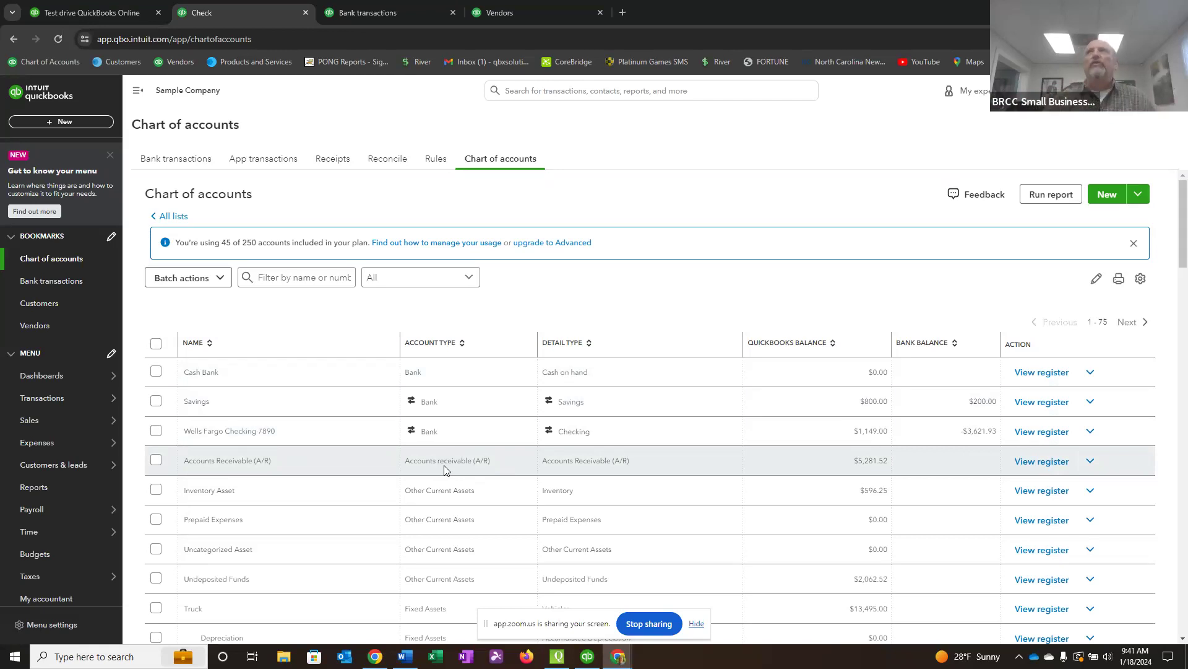
click(1043, 462)
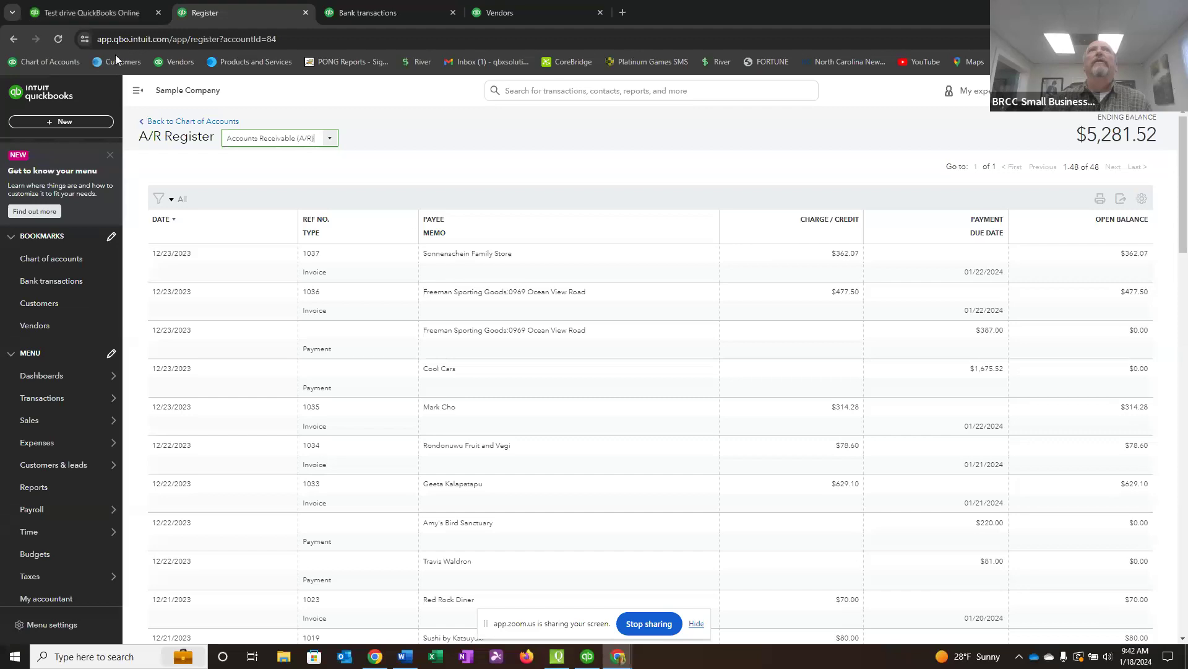
click(162, 121)
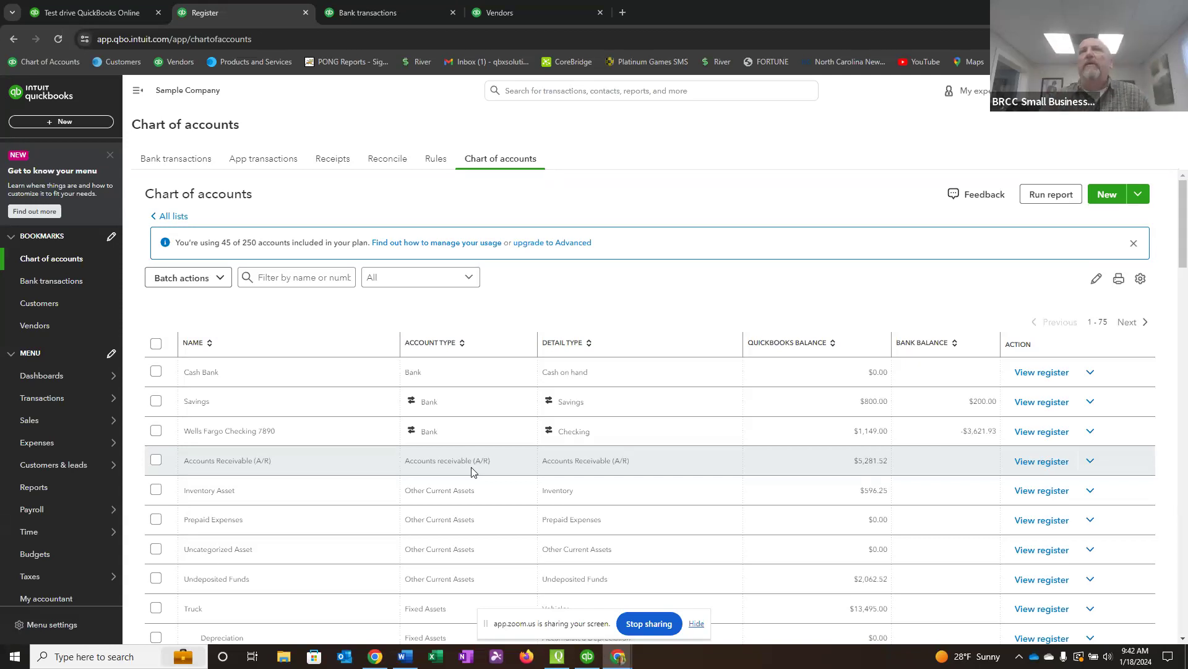
View the Accounts Payable (A/P) register from the chart of accounts, and return to the account list.
scroll(471, 471, down, 1)
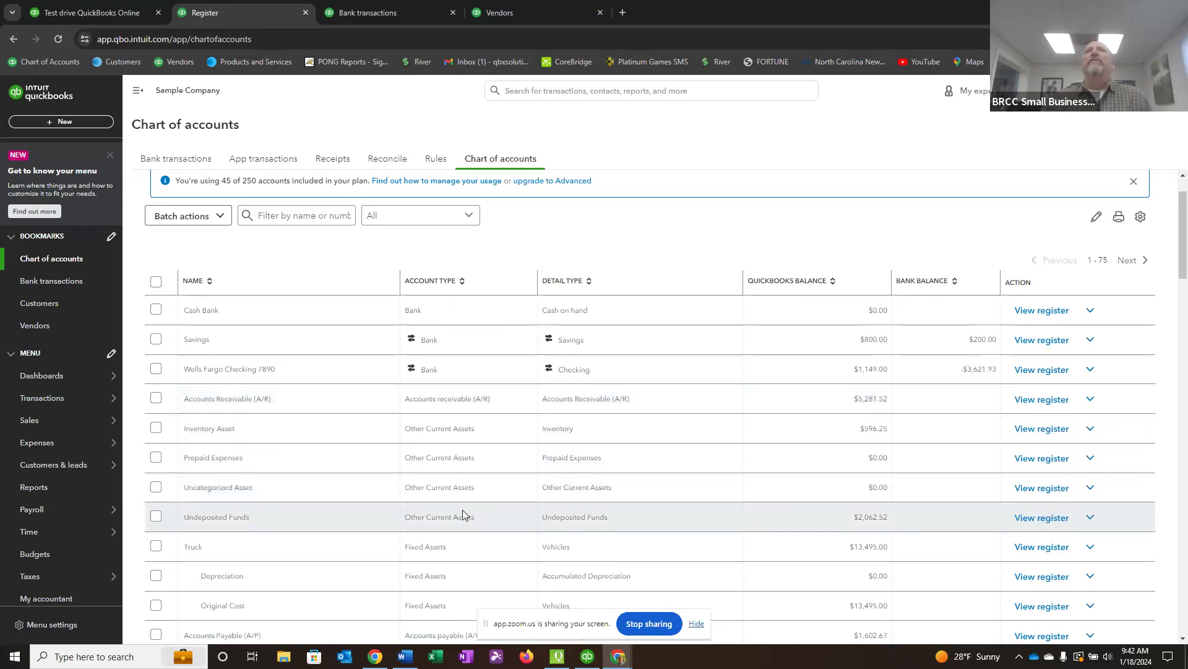
scroll(463, 504, down, 1)
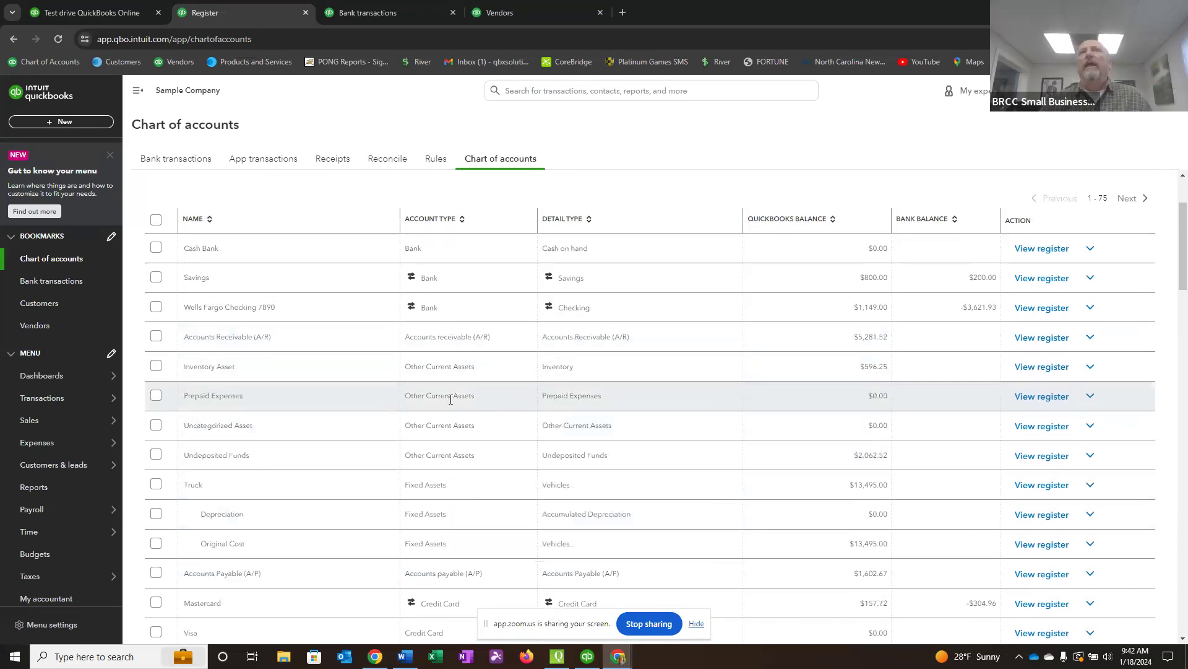
scroll(445, 482, down, 2)
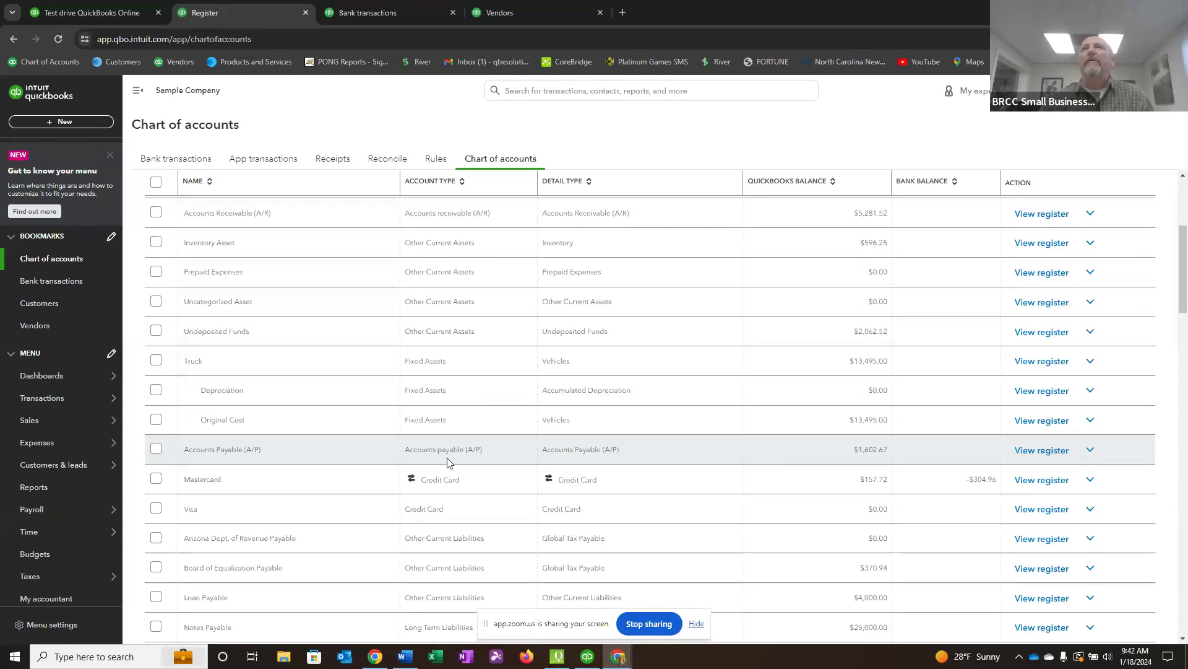
click(1044, 451)
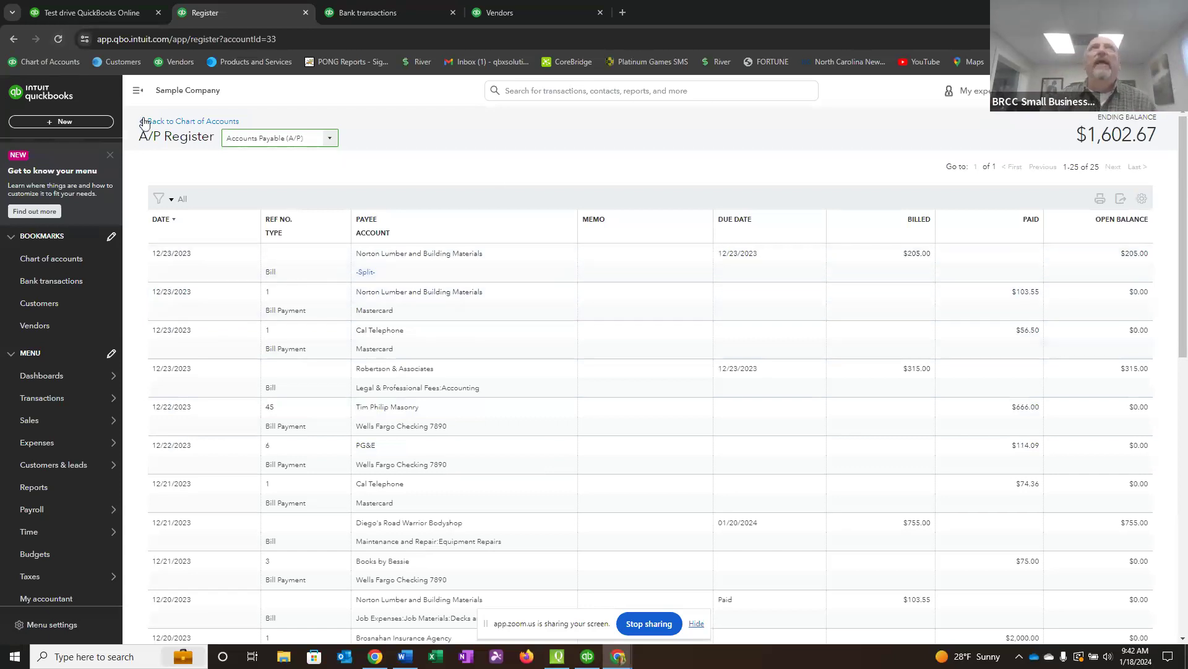
click(171, 123)
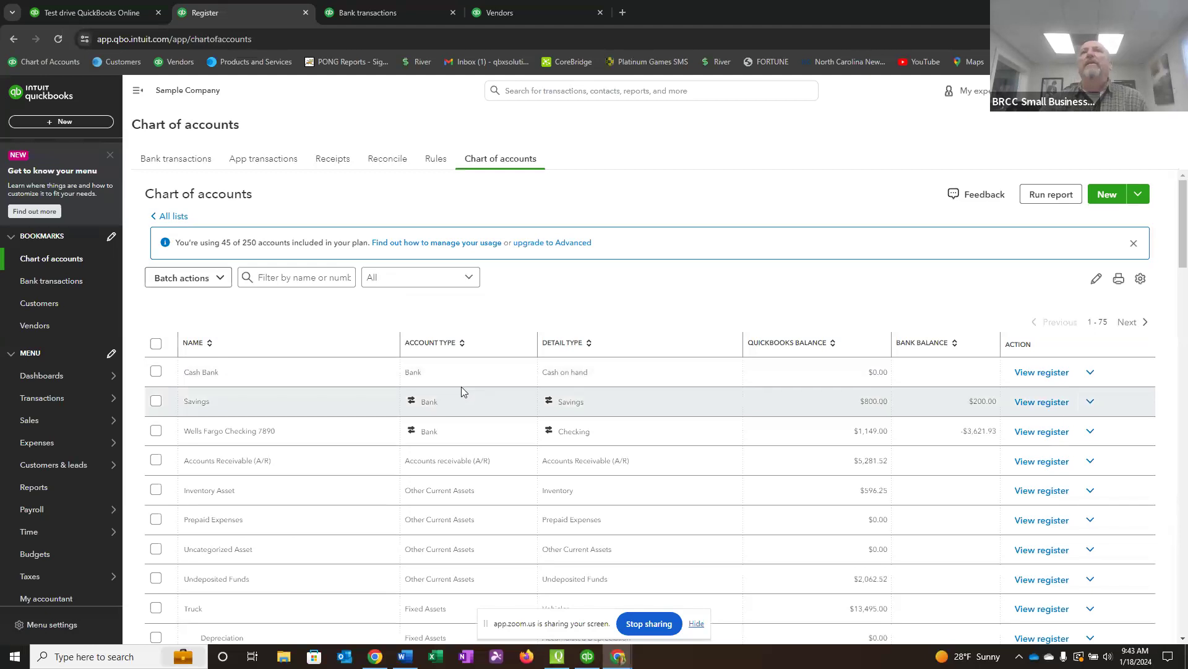
Review the account types in the chart of accounts, from bank, asset, liability and equity accounts through income, cost of goods sold and expenses.
scroll(462, 386, down, 2)
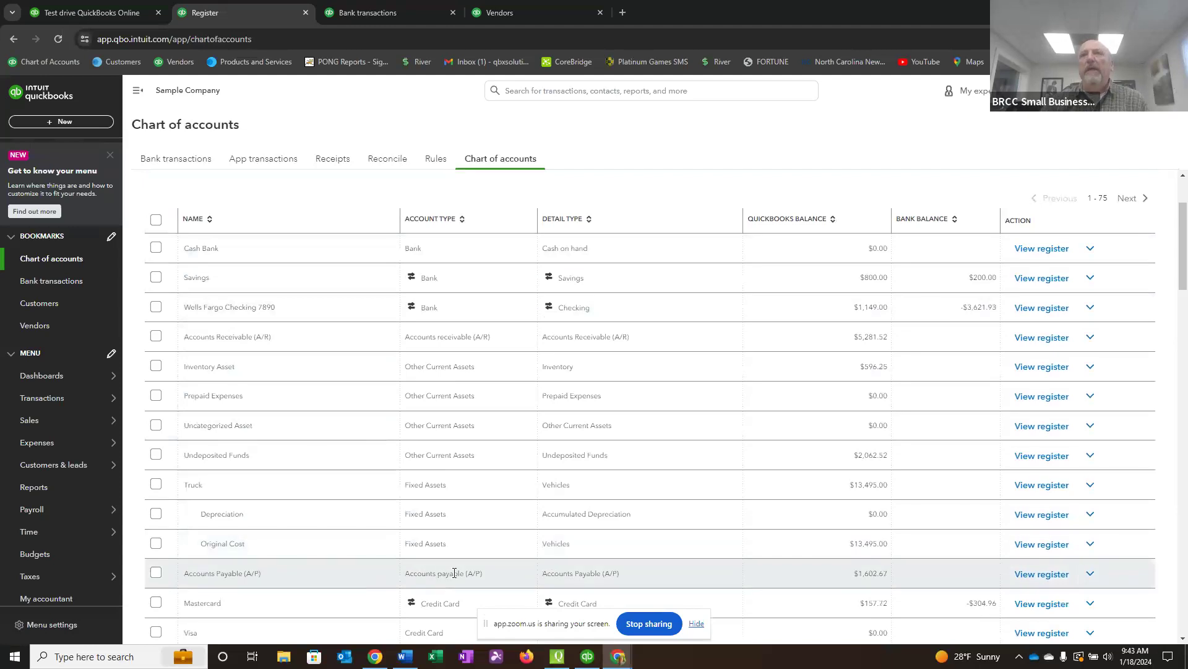
scroll(455, 573, down, 2)
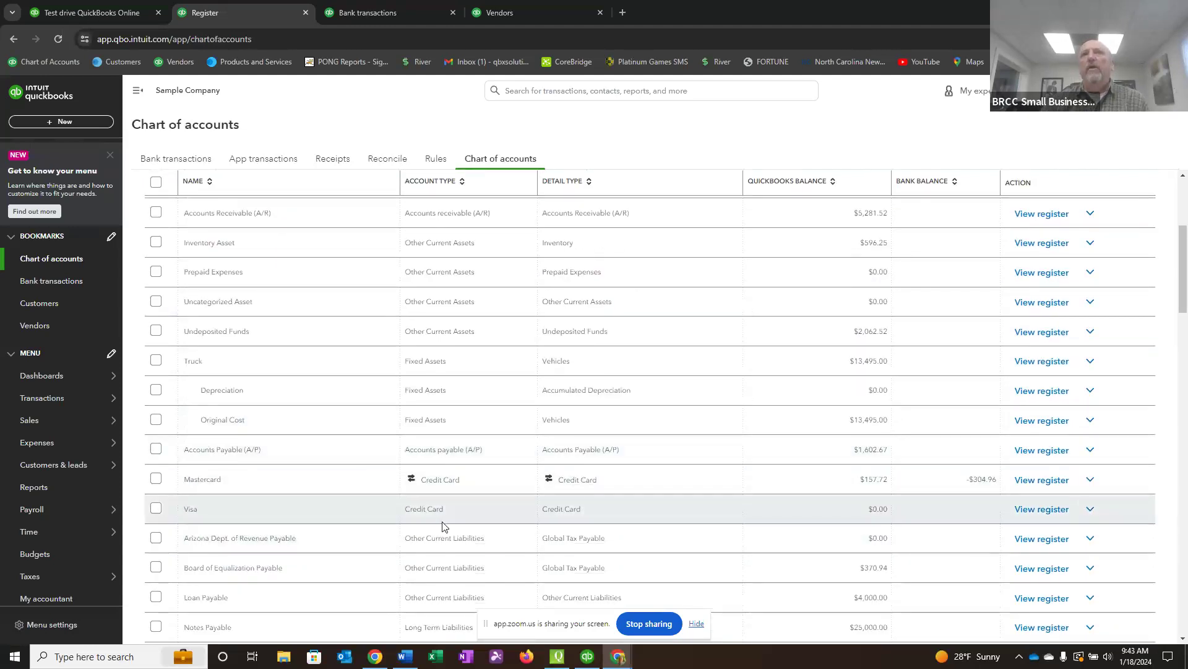
scroll(470, 507, down, 3)
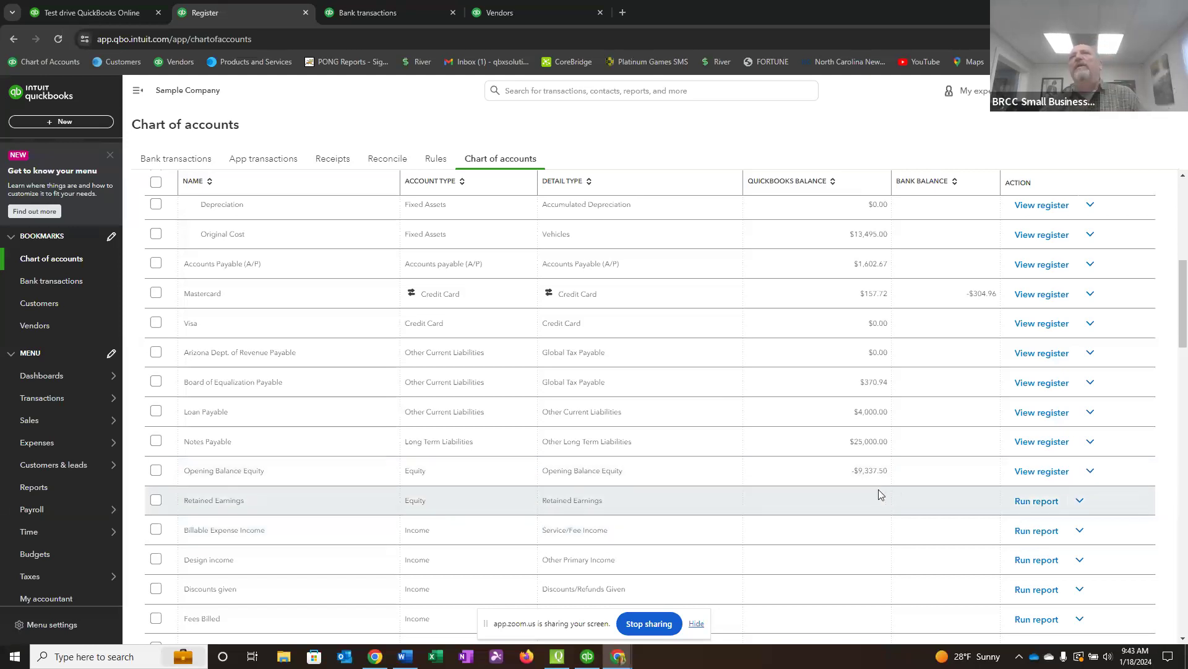
scroll(860, 379, up, 8)
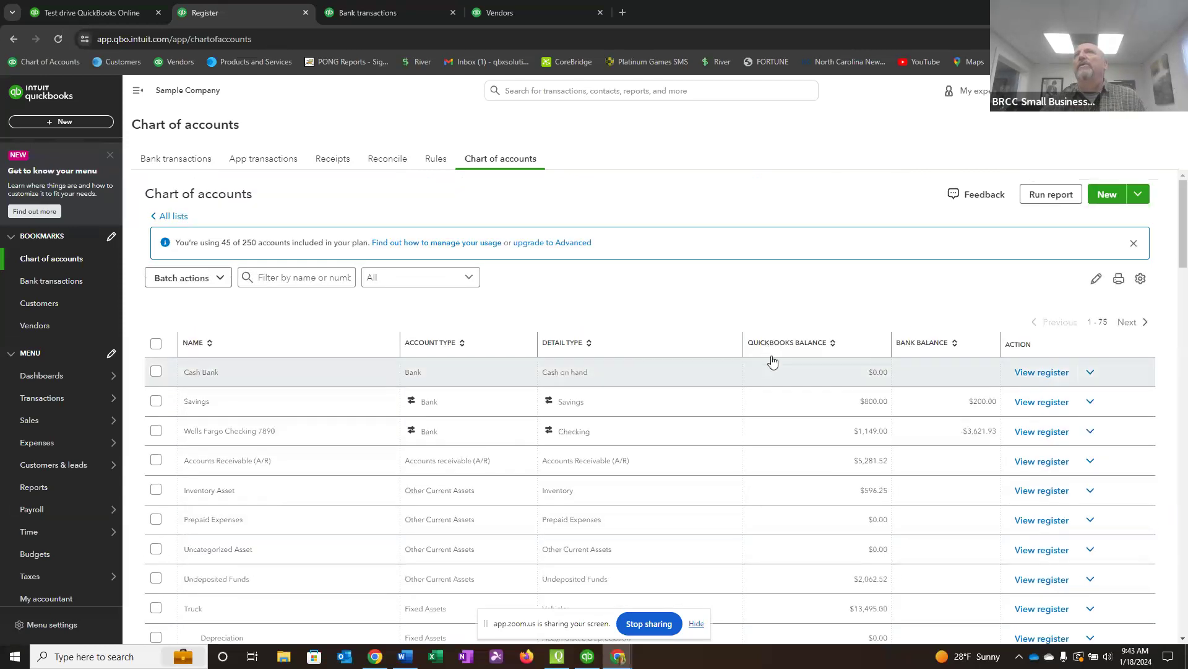
scroll(846, 368, down, 3)
scroll(847, 384, down, 4)
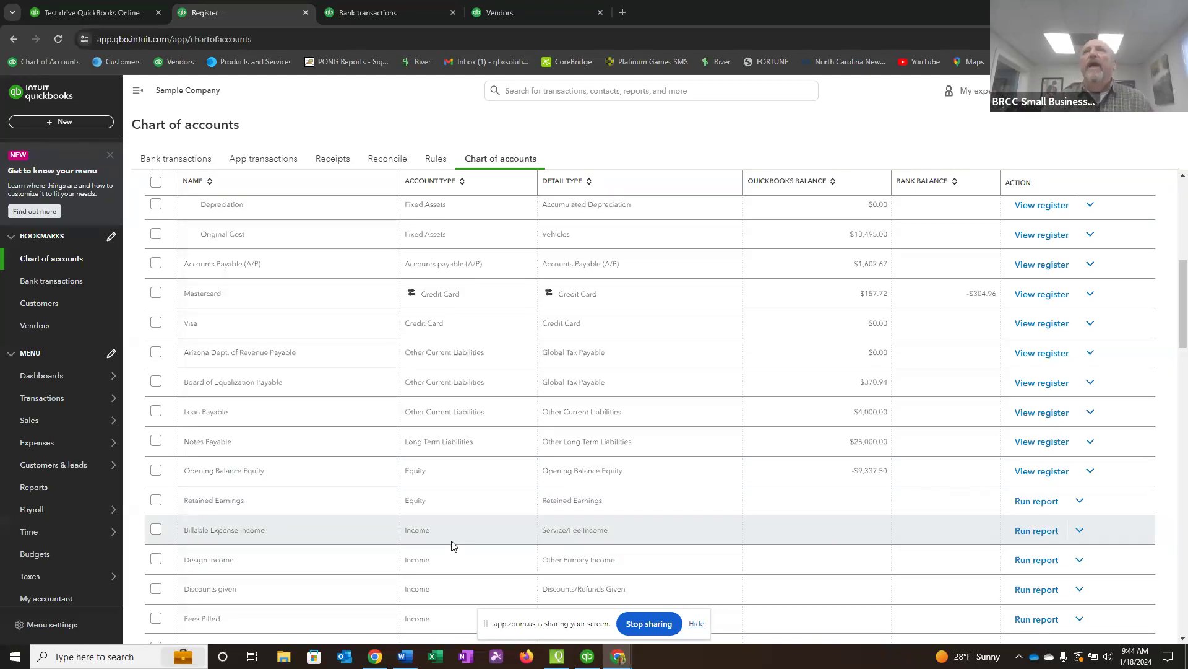
scroll(457, 542, down, 3)
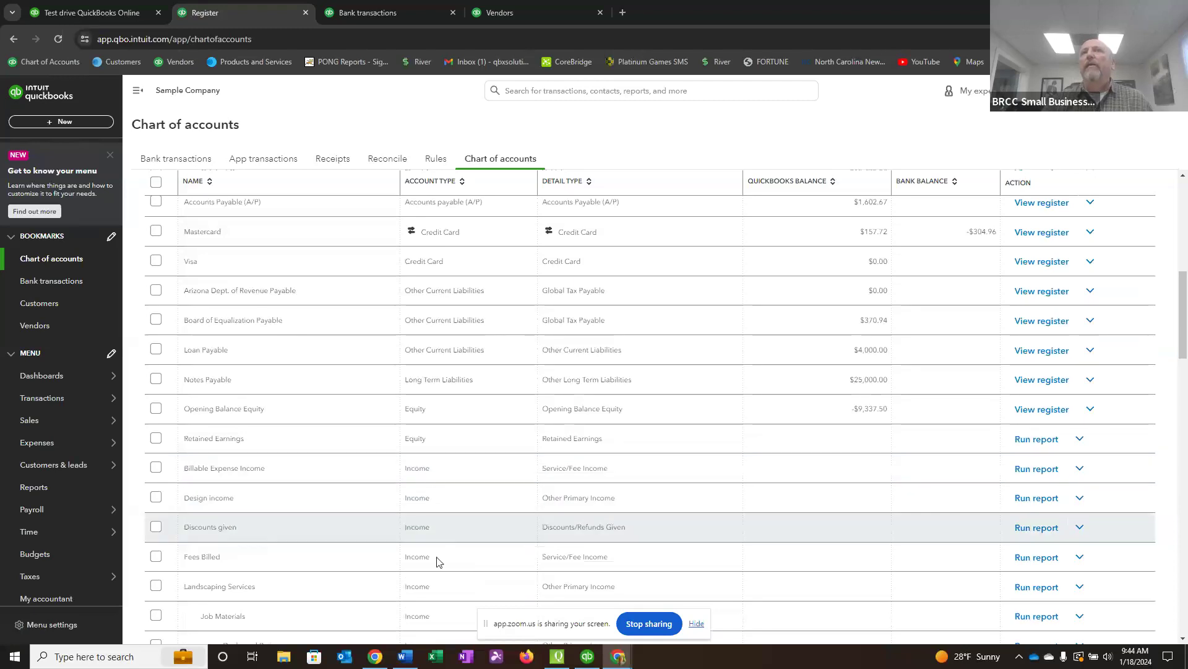
scroll(439, 557, down, 9)
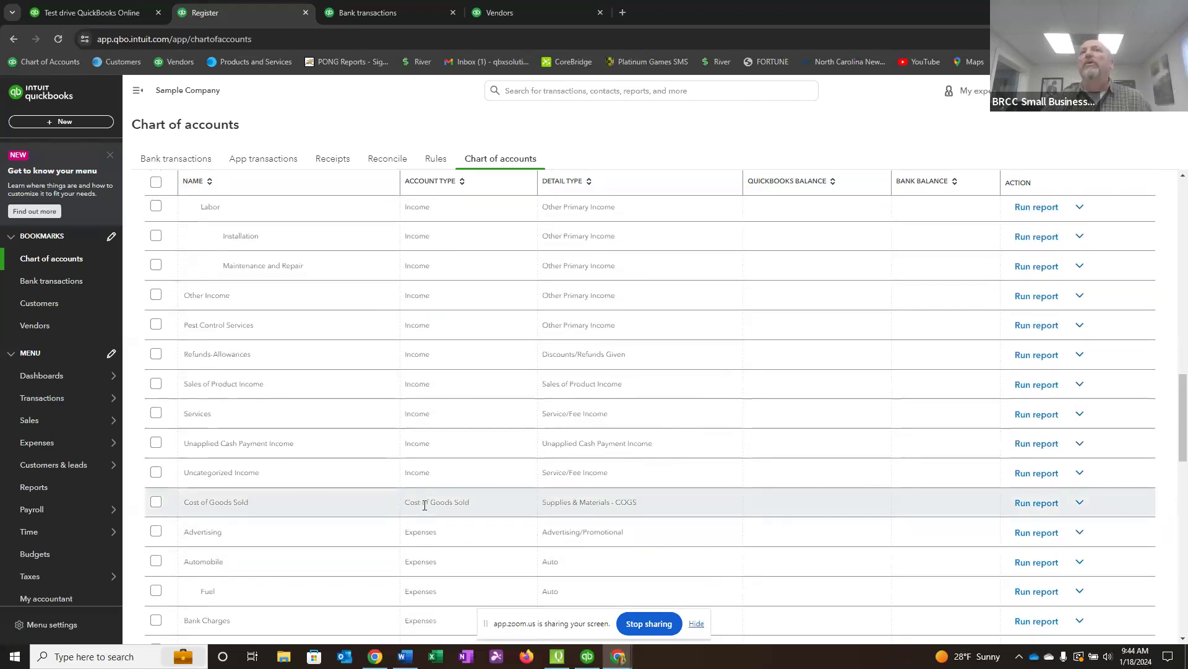
scroll(443, 539, down, 2)
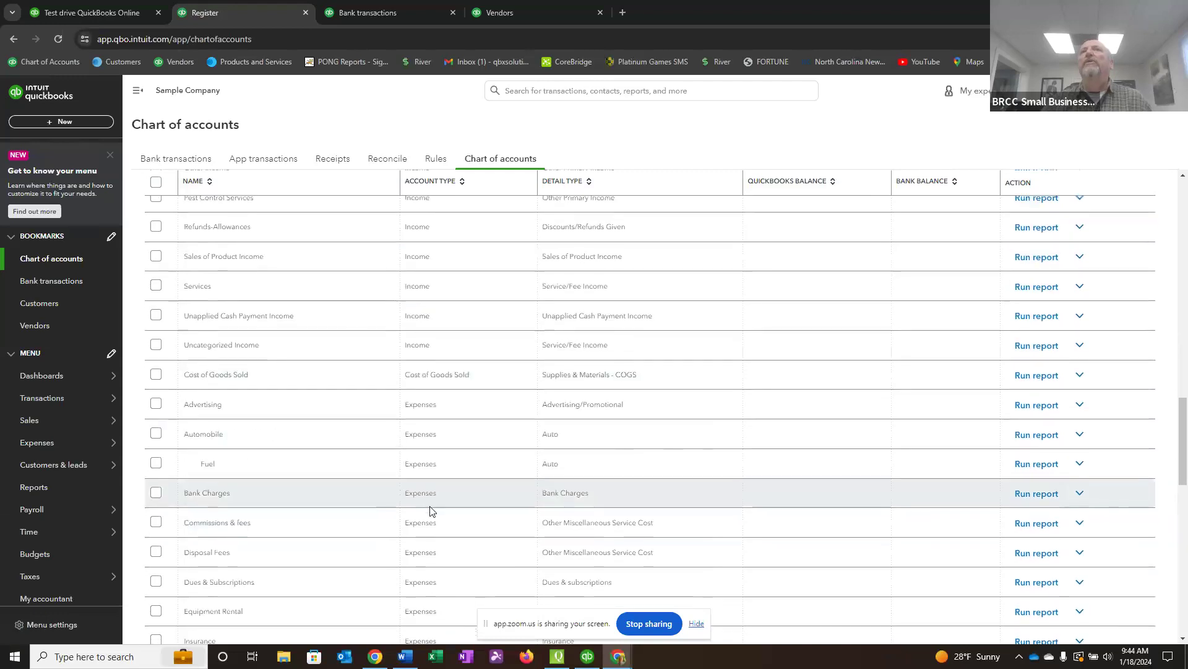
scroll(432, 511, down, 5)
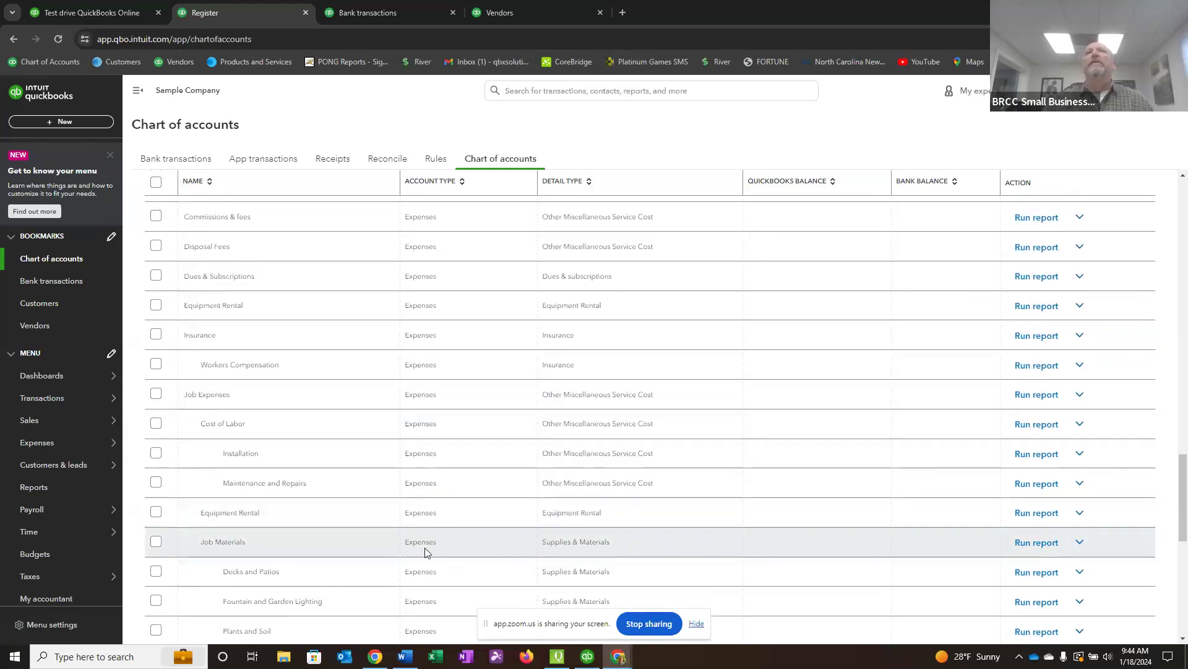
scroll(424, 552, down, 2)
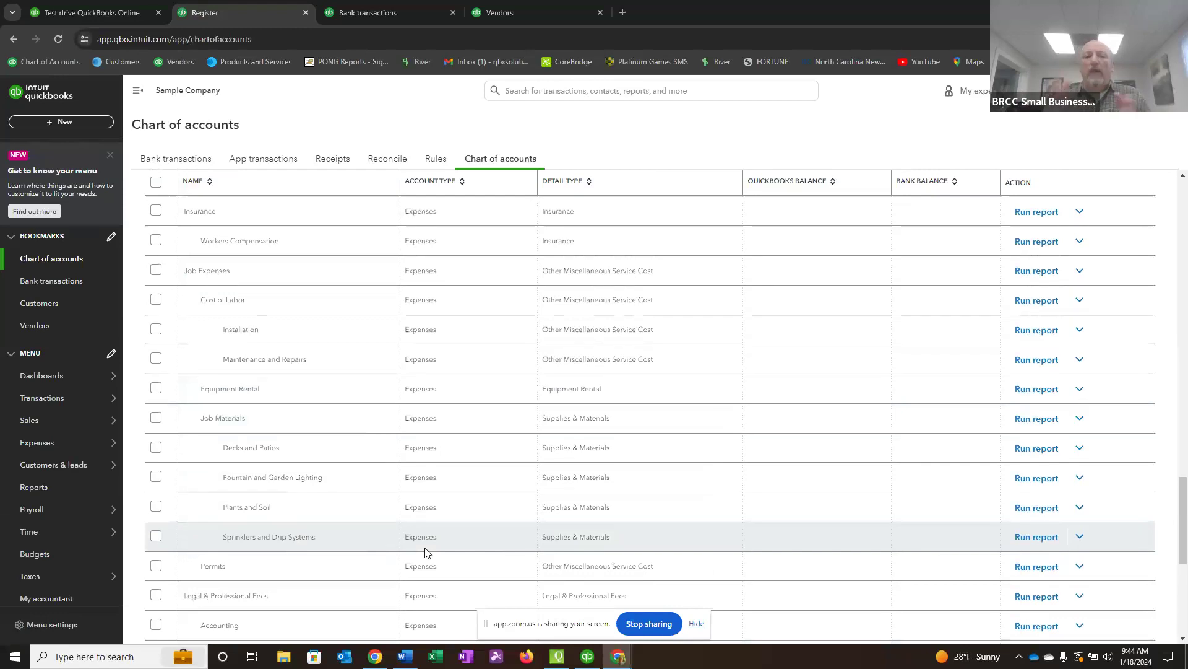
Compare the accounts that have registers and balances, from bank through equity, with the income and expense accounts that only run reports.
scroll(436, 408, up, 1)
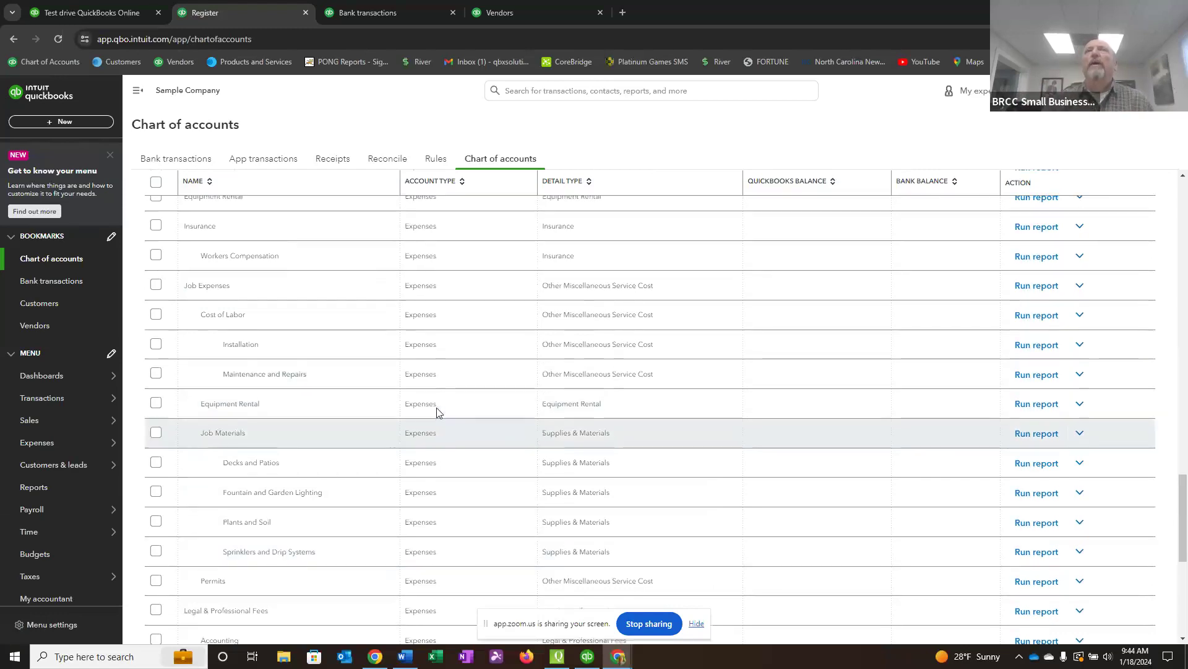
scroll(437, 407, up, 8)
scroll(469, 485, up, 8)
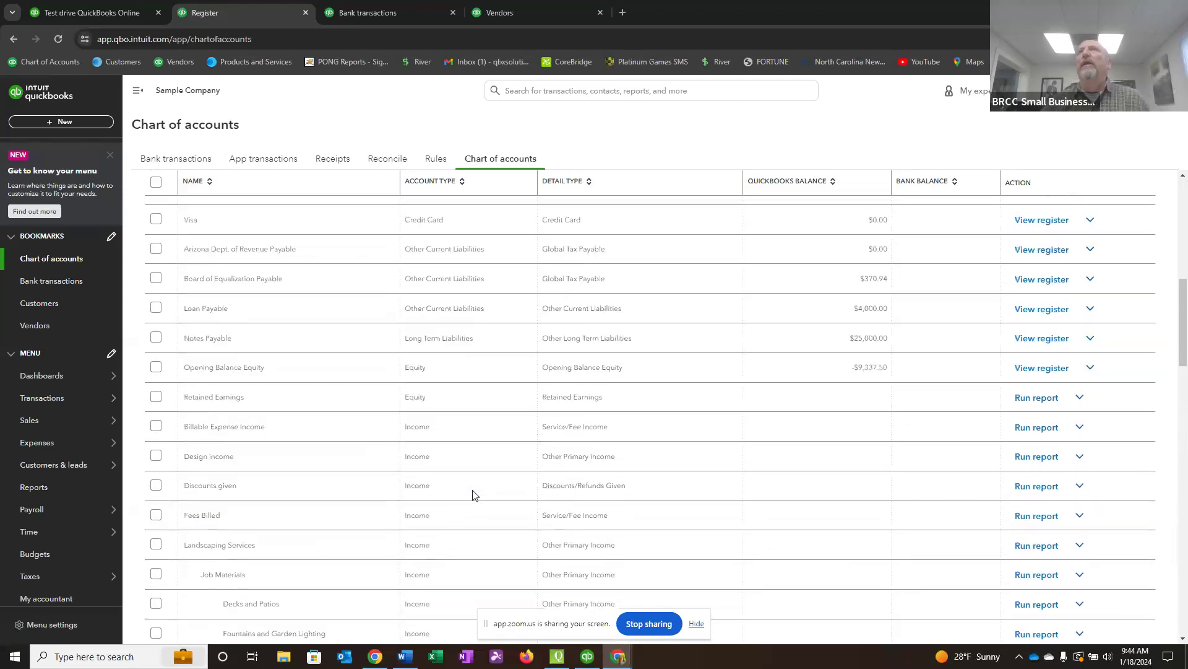
scroll(472, 494, up, 1)
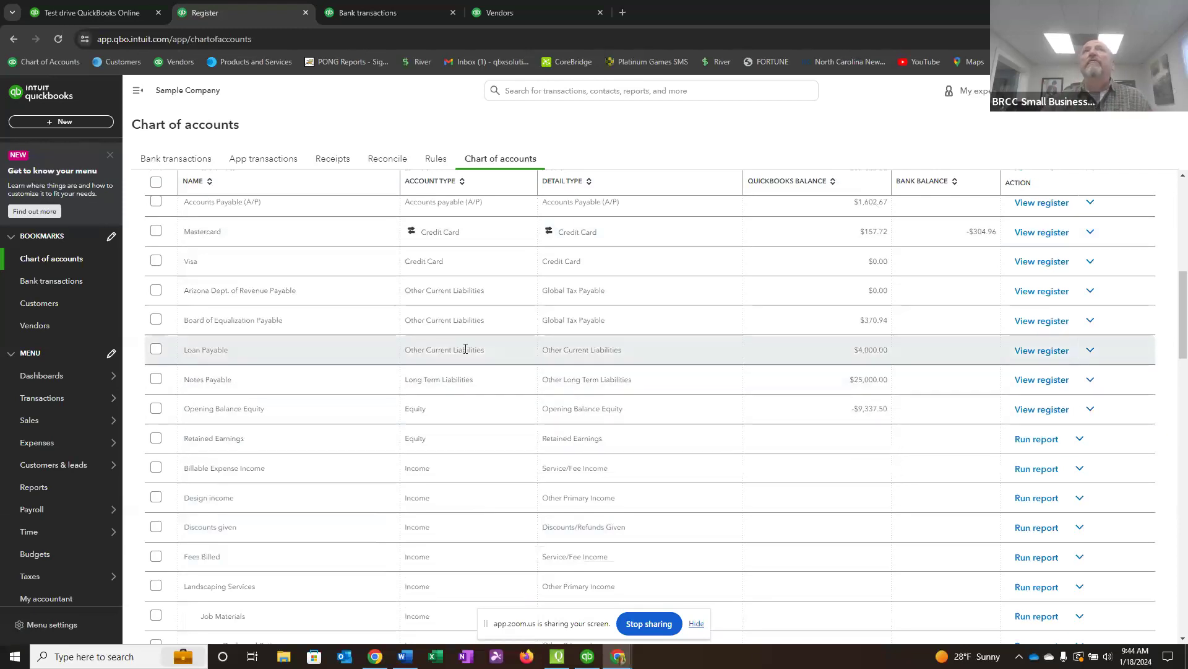
scroll(464, 346, up, 4)
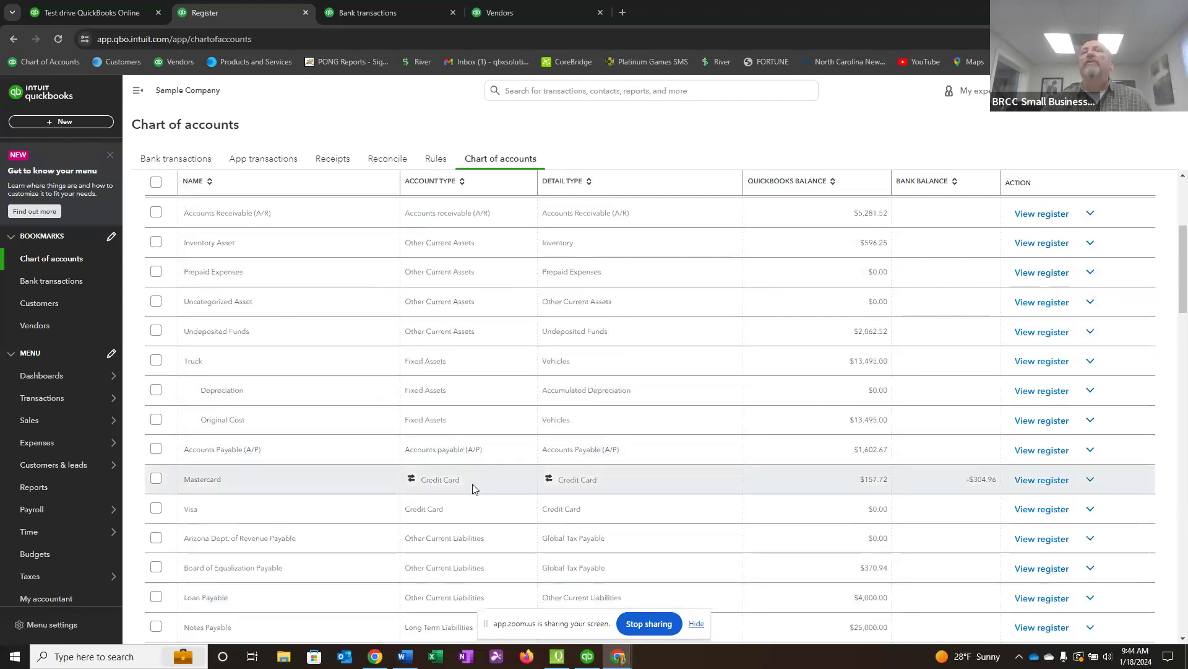
scroll(473, 488, up, 5)
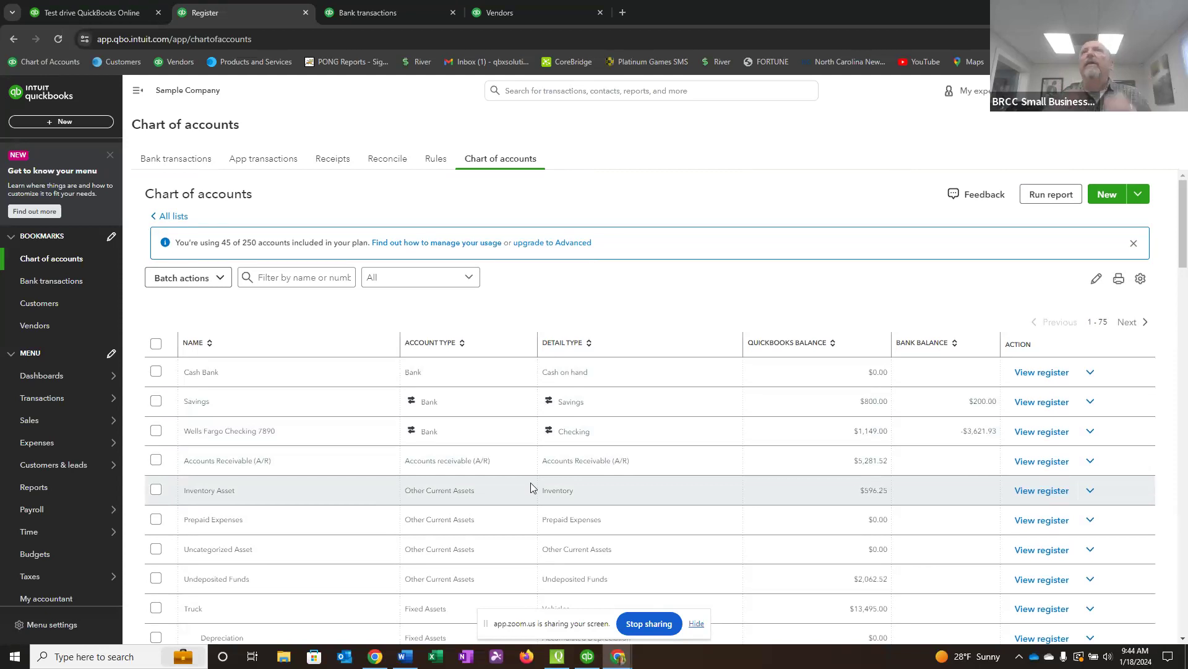
scroll(598, 476, down, 4)
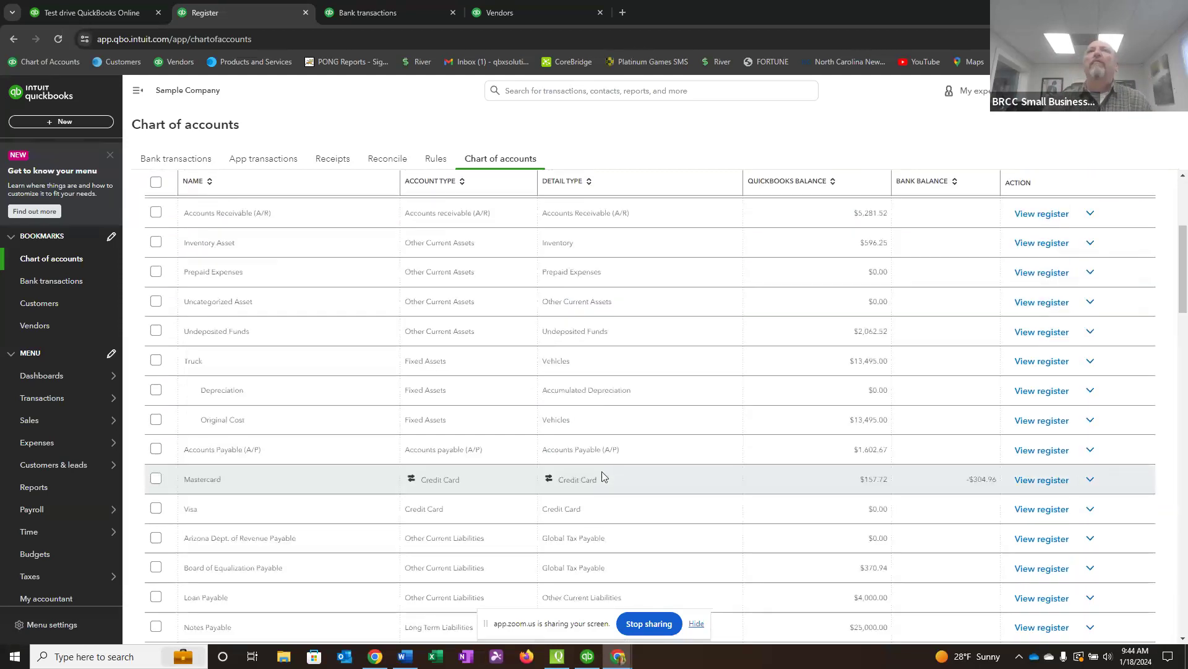
scroll(604, 475, down, 5)
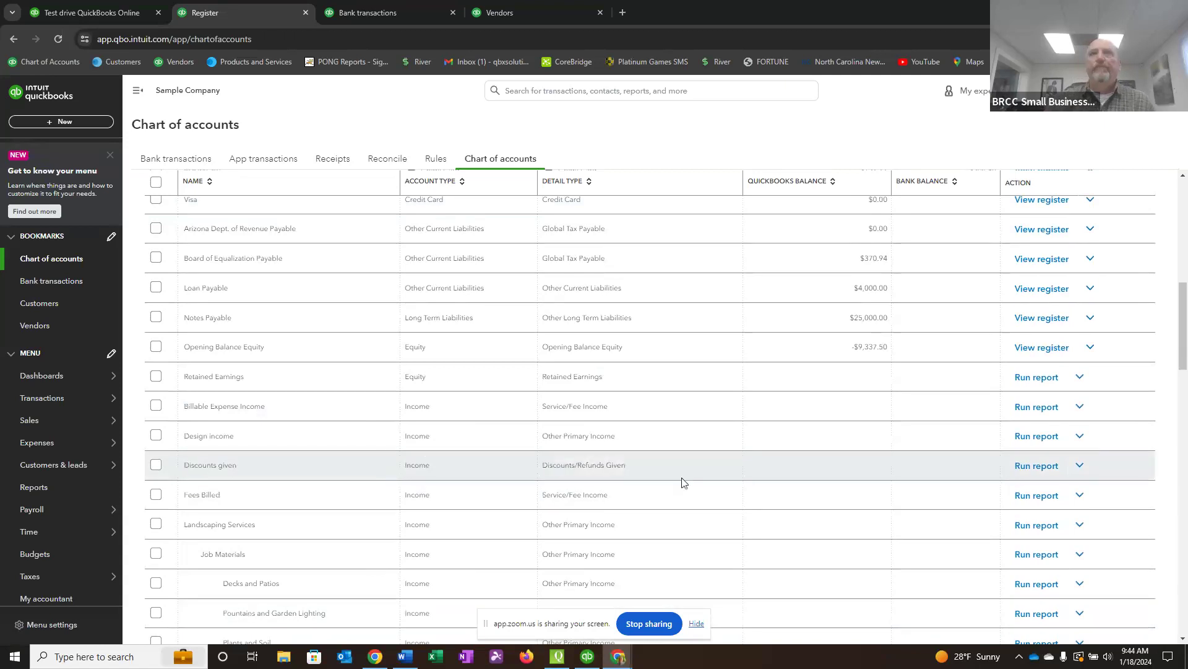
scroll(681, 495, up, 8)
scroll(677, 515, down, 5)
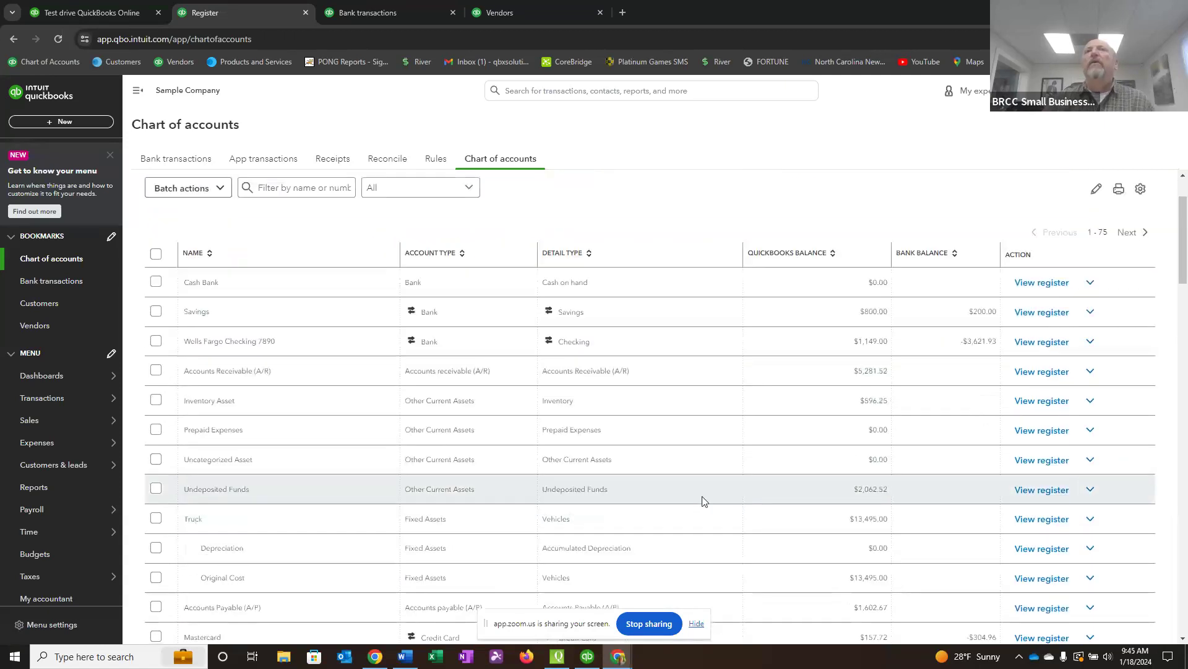
scroll(704, 503, up, 5)
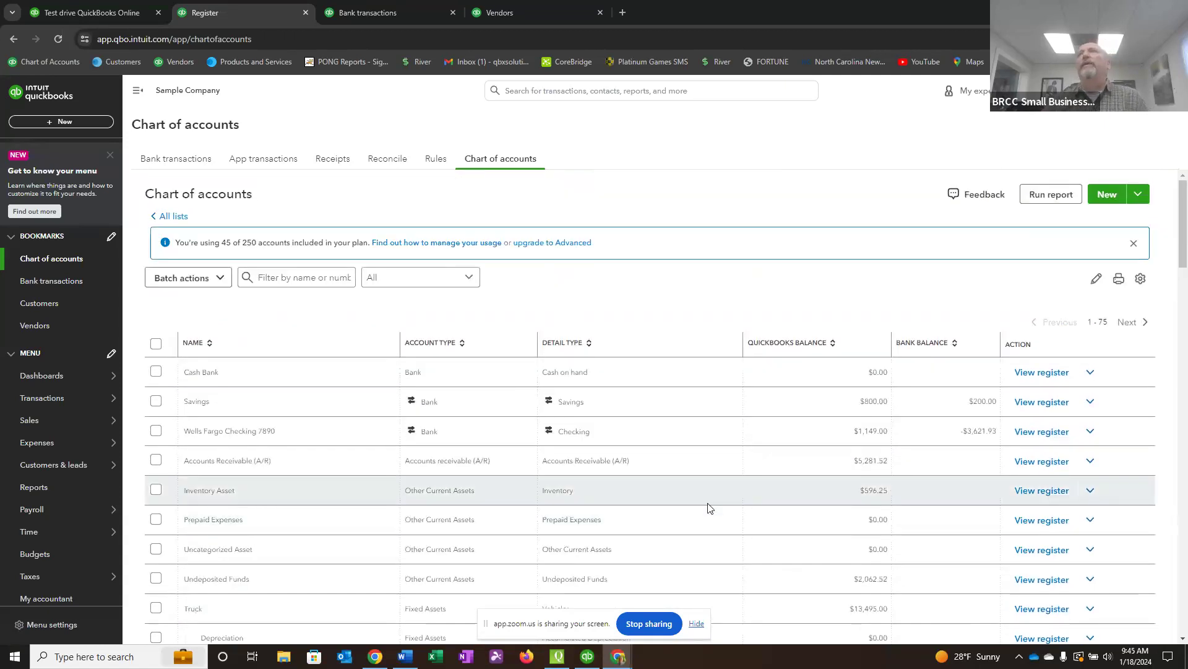
Start a new equity account saved under Equity, with Owner's Equity as its tax form section.
click(1107, 194)
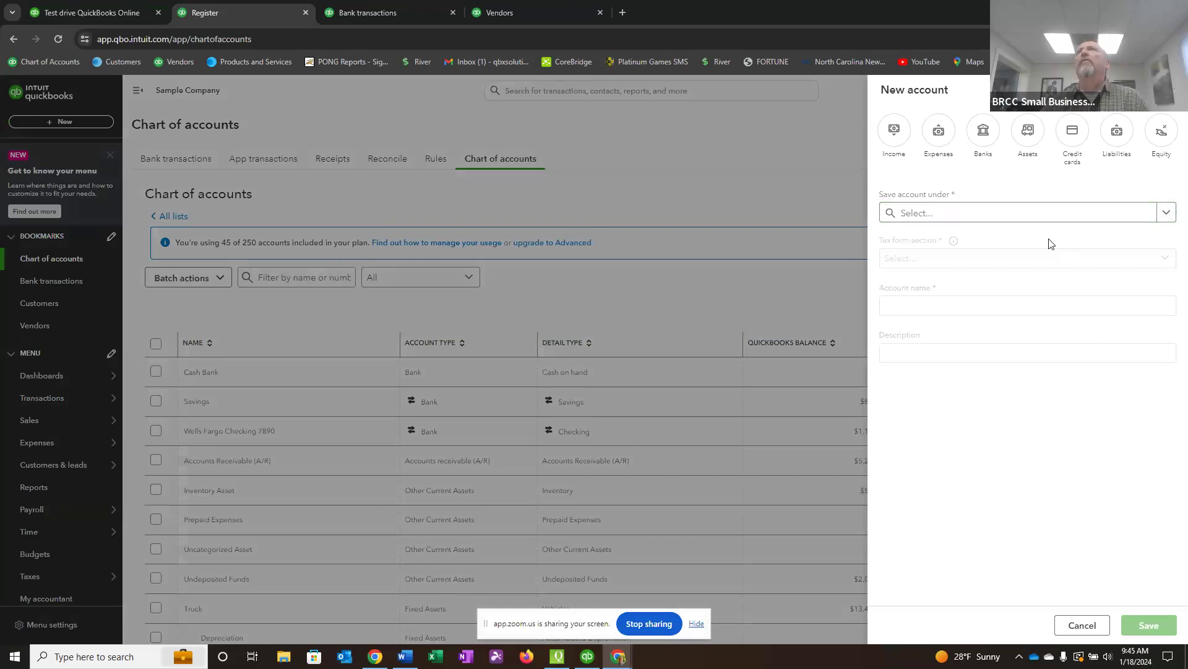
click(1164, 132)
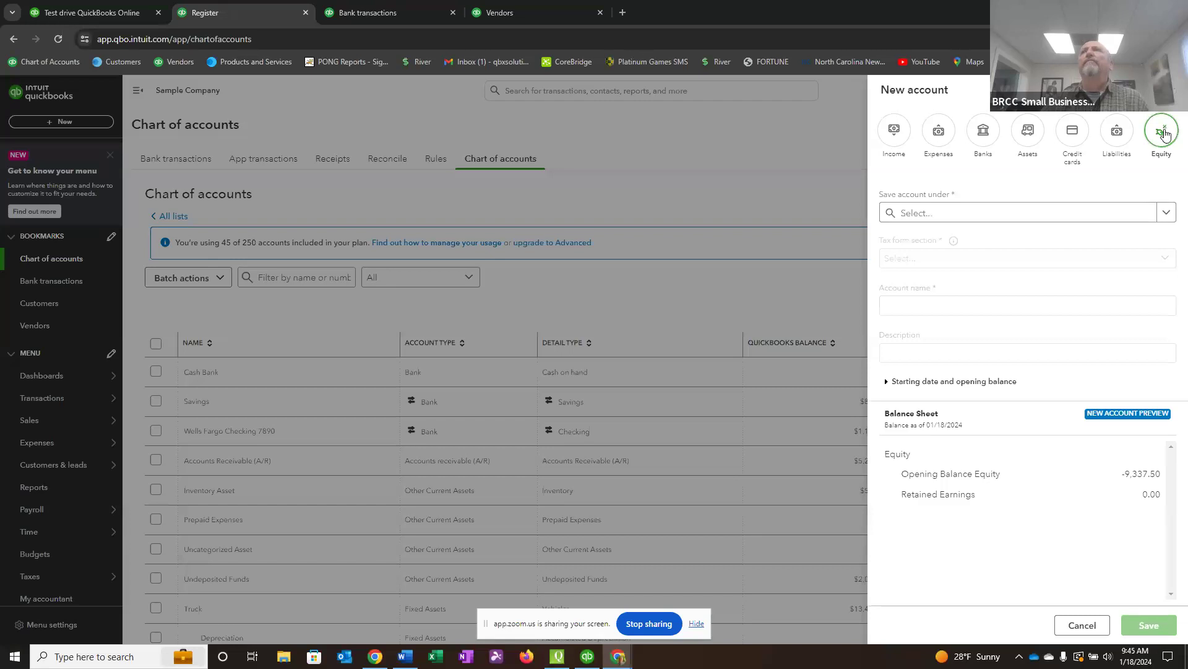
click(1168, 213)
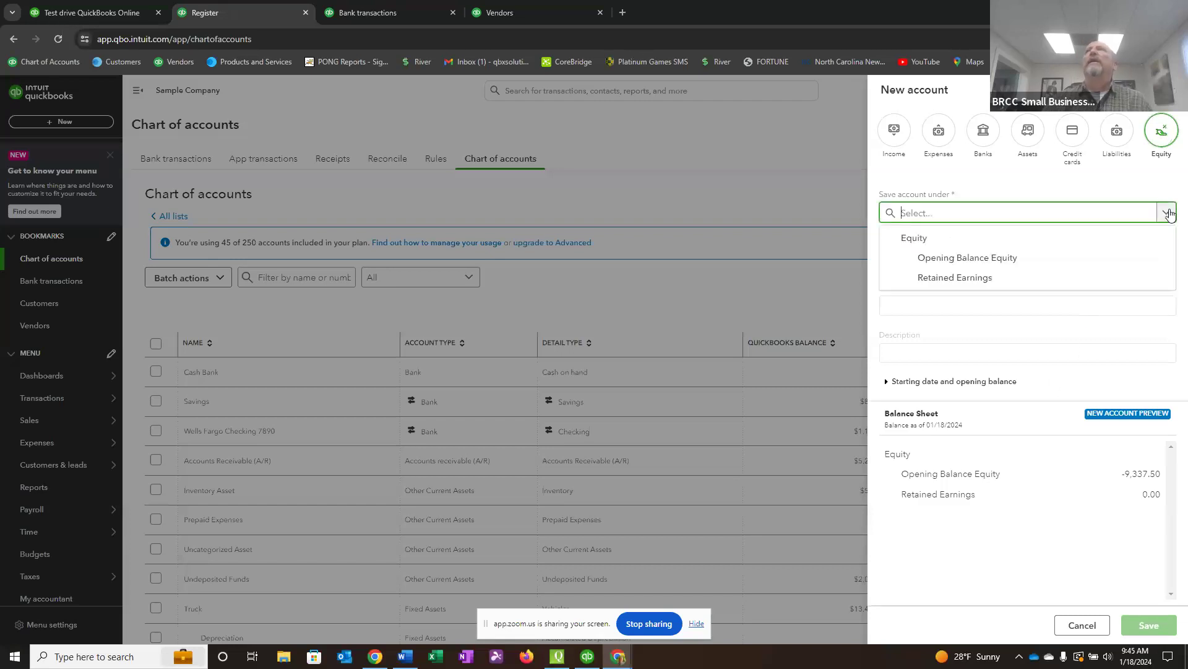
click(914, 239)
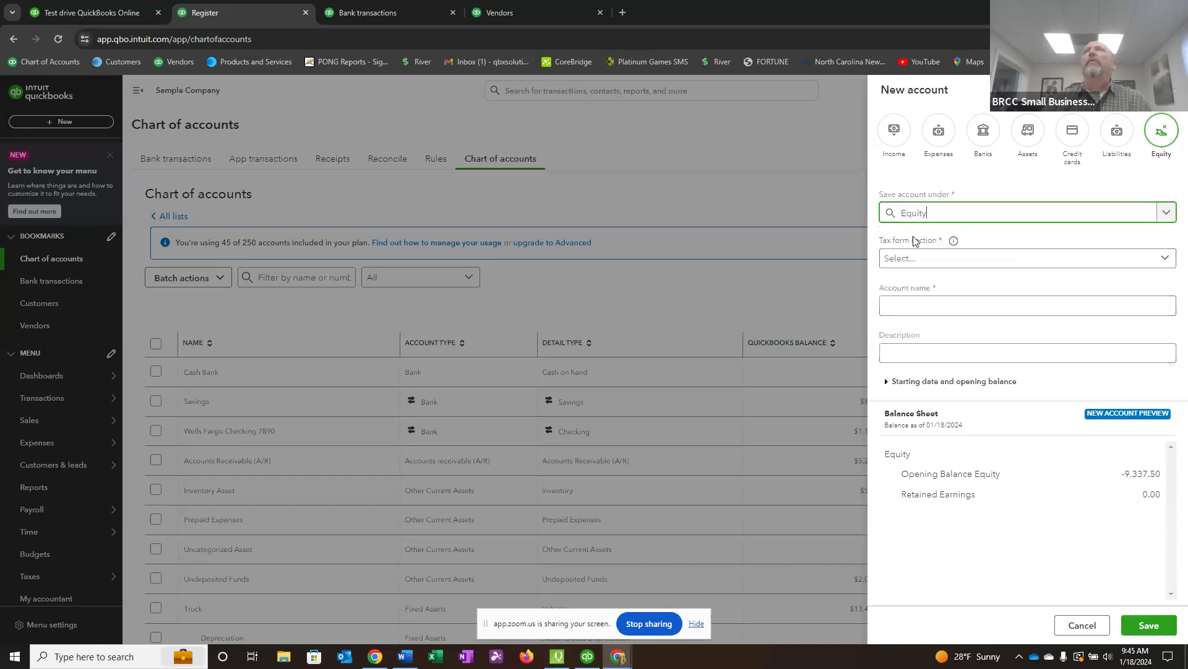
click(1168, 259)
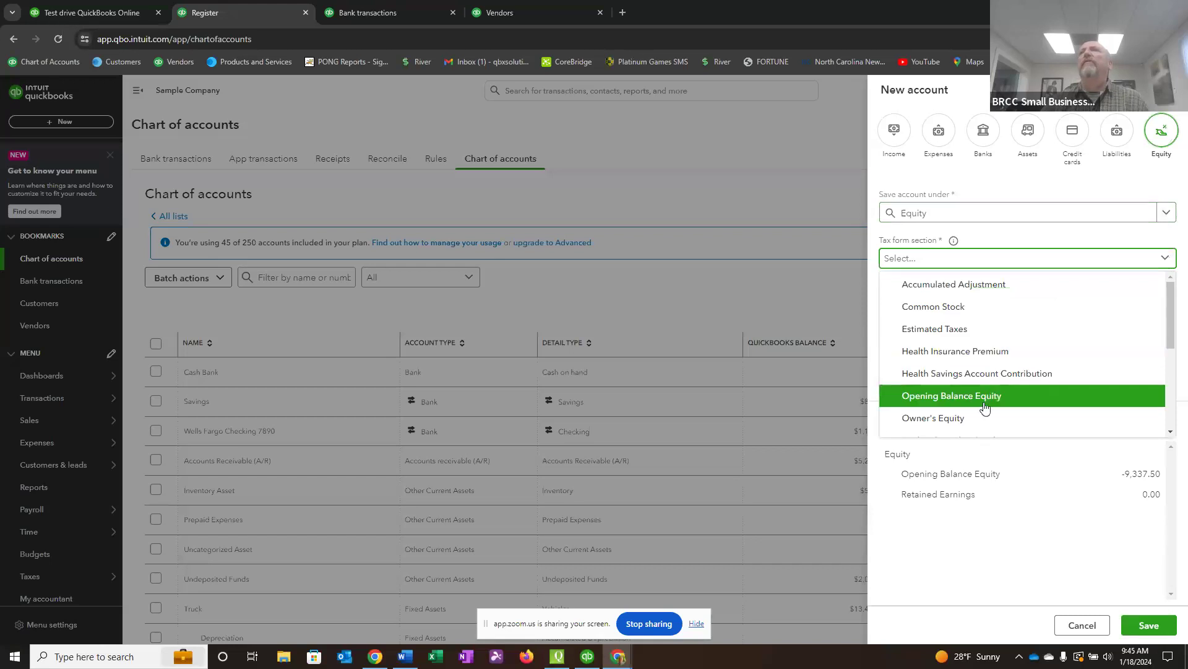
scroll(1040, 398, down, 1)
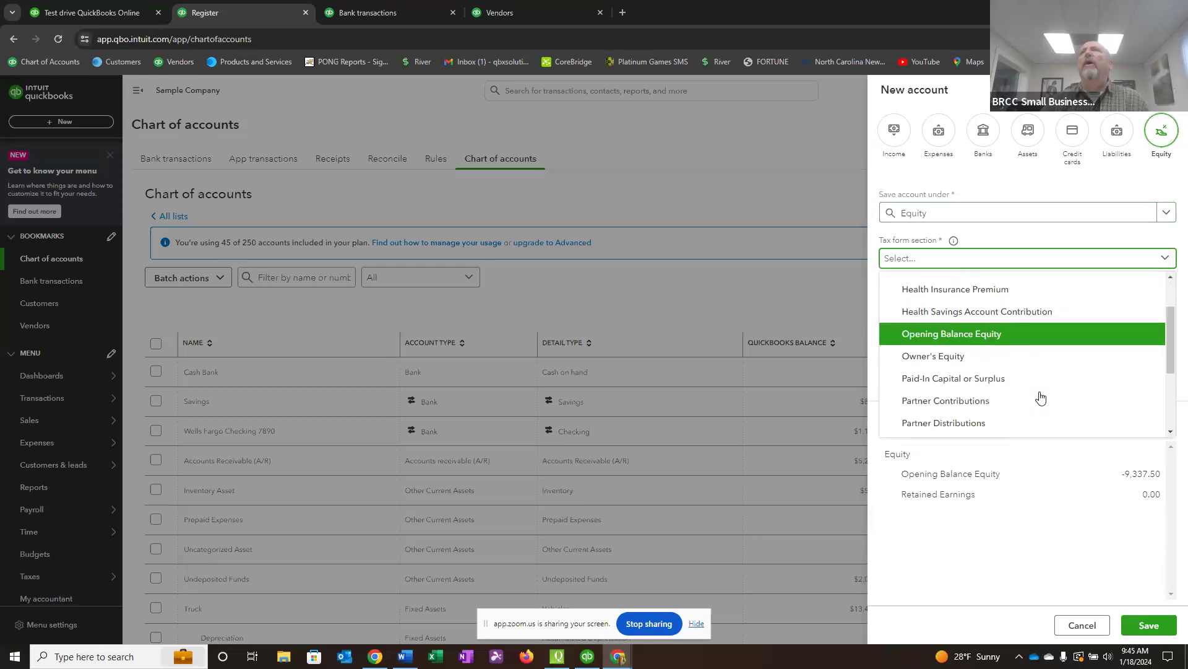
click(957, 357)
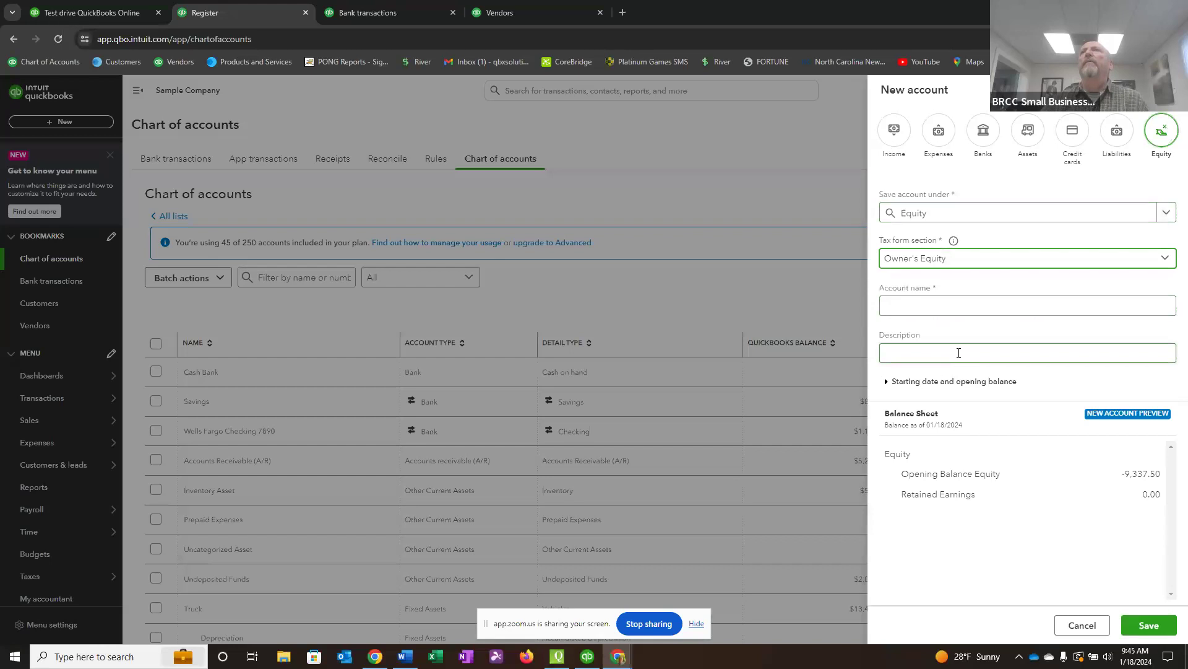
Name the new account Owners Equity, save it, and locate it among the equity accounts in the chart of accounts.
click(903, 307)
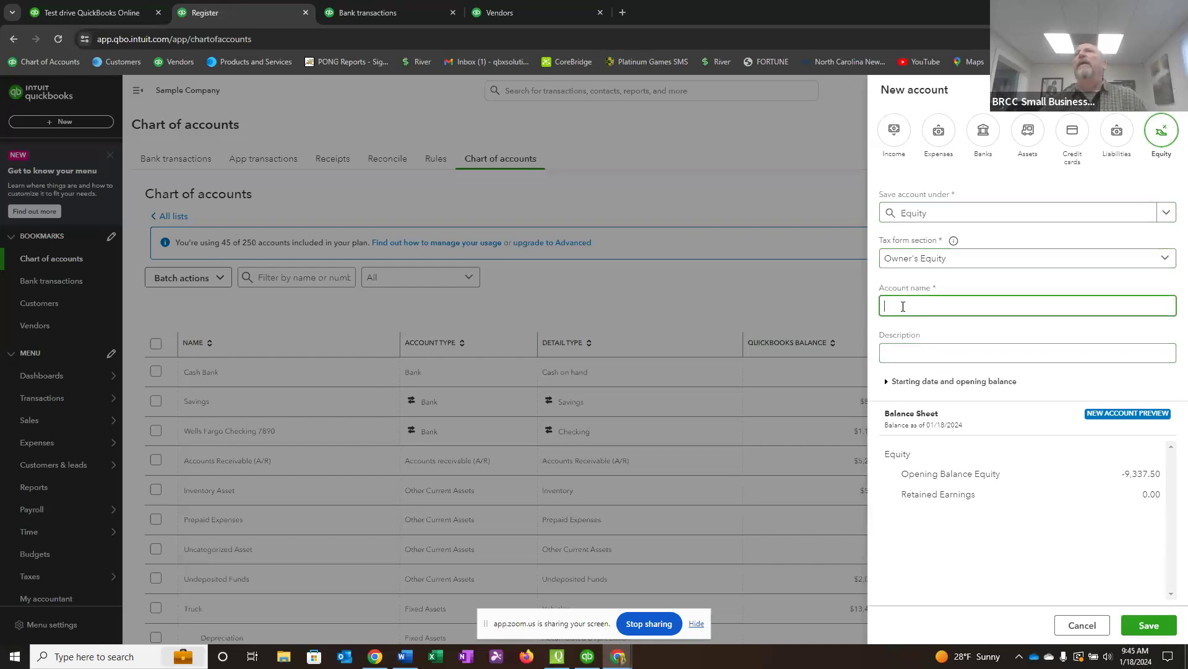
text(O)
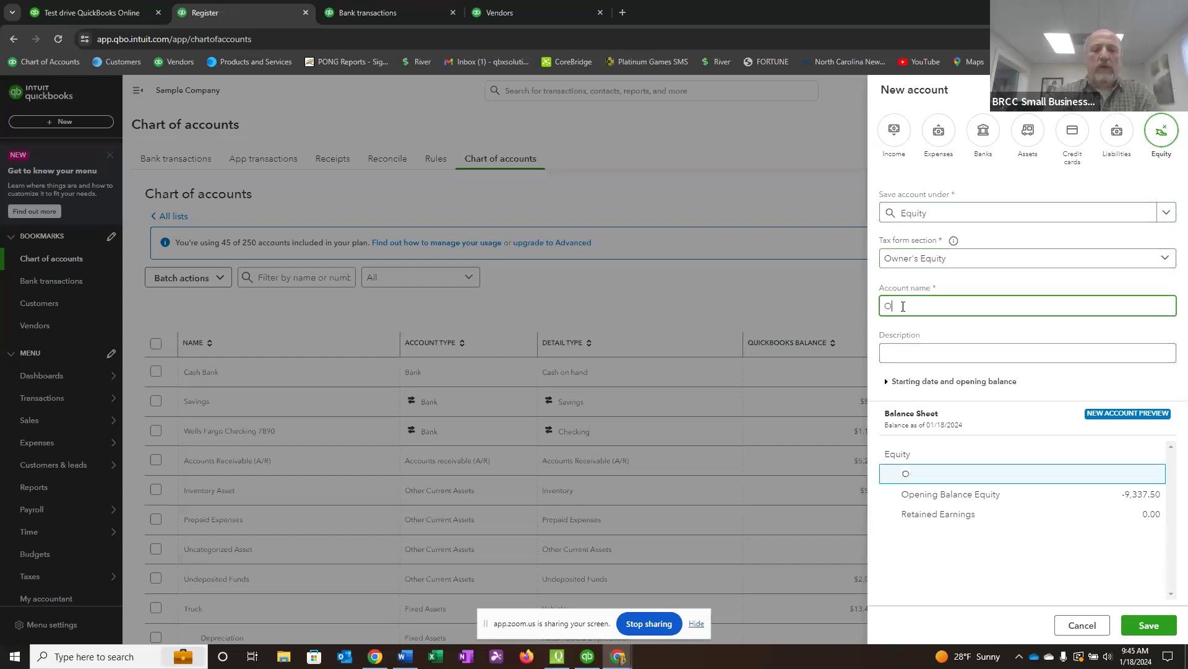
text(wners Equity)
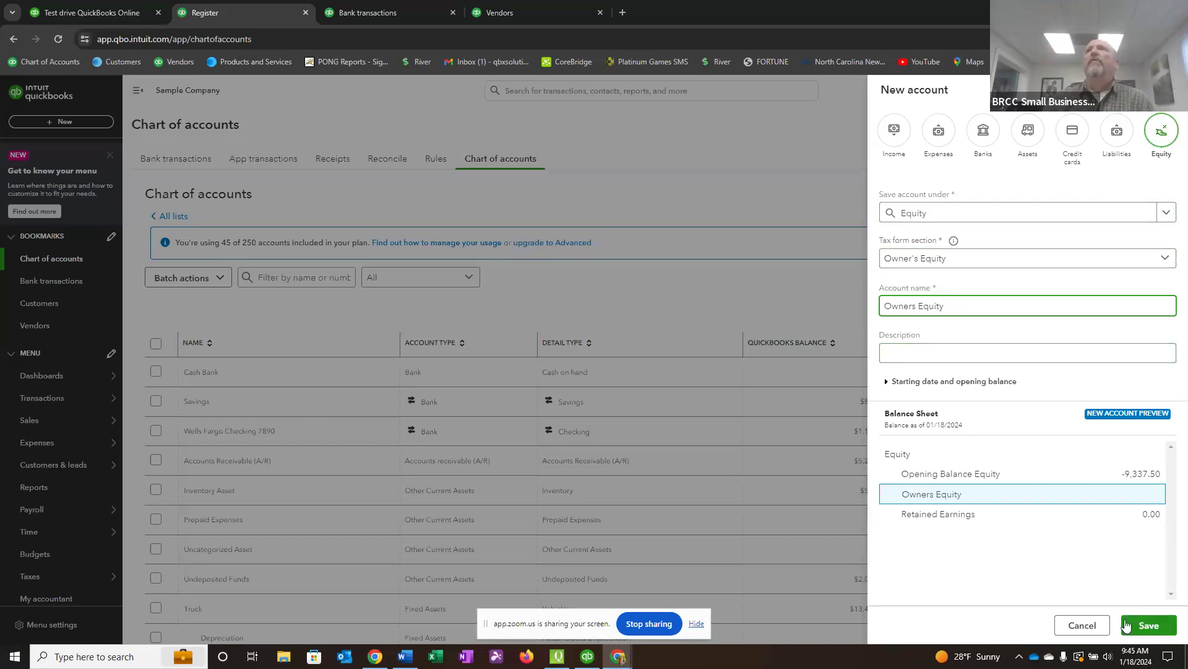
click(1148, 626)
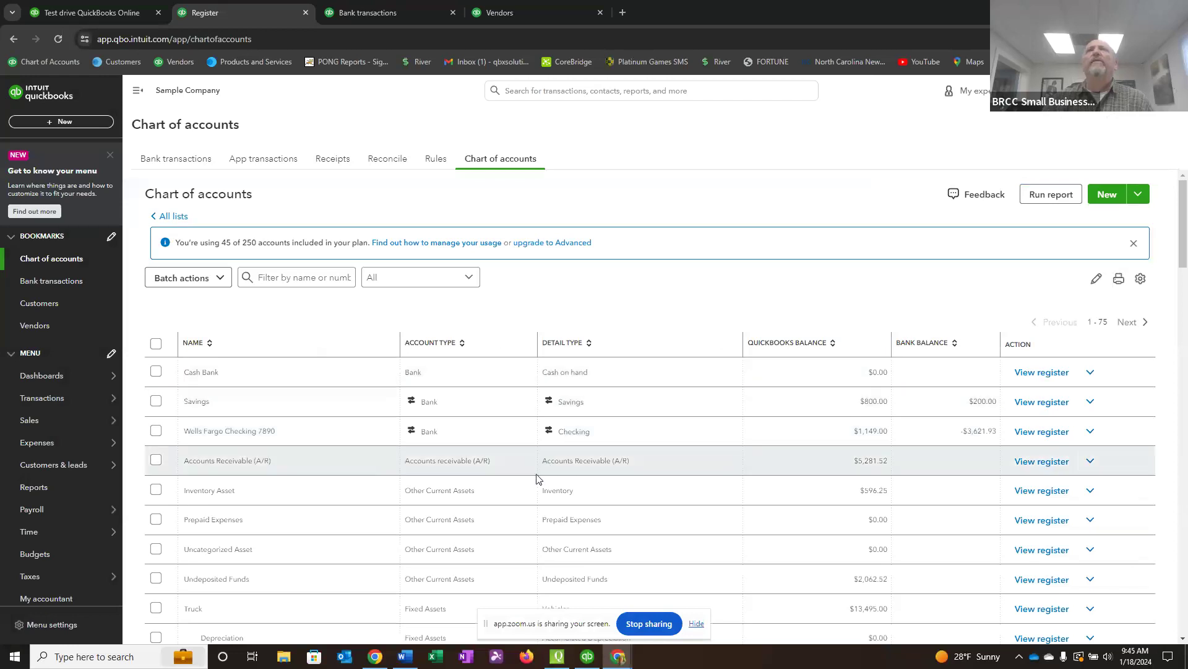
scroll(536, 478, down, 7)
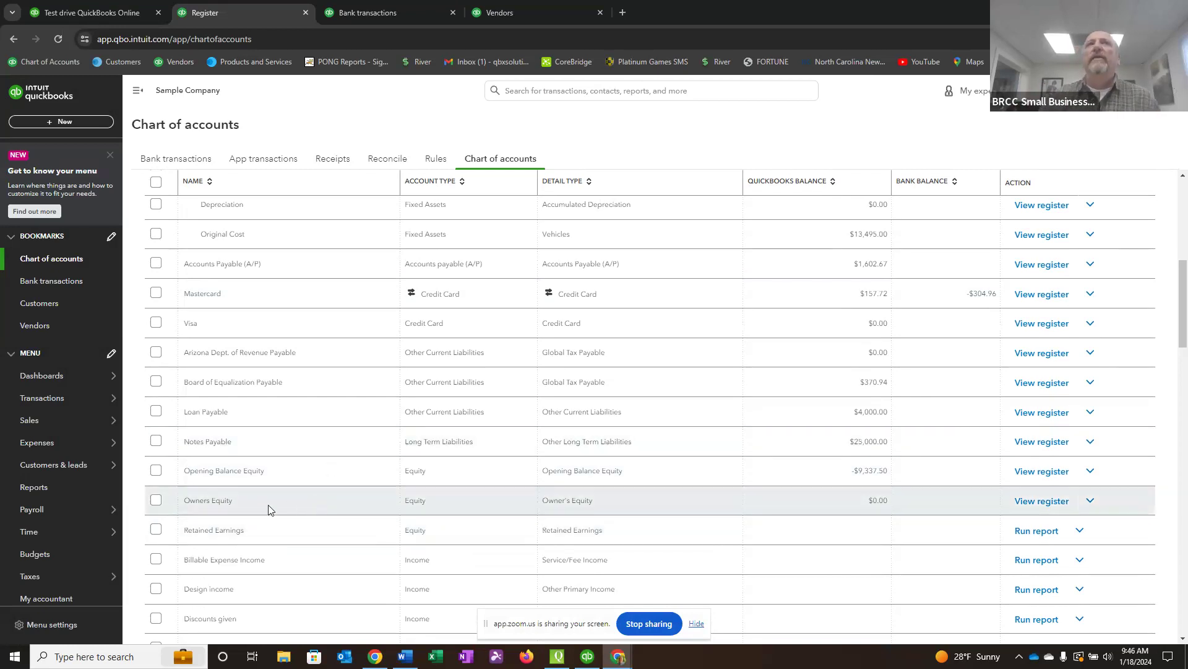
Start another new equity account and place it under the Owners Equity parent account.
scroll(811, 415, up, 4)
scroll(809, 437, up, 3)
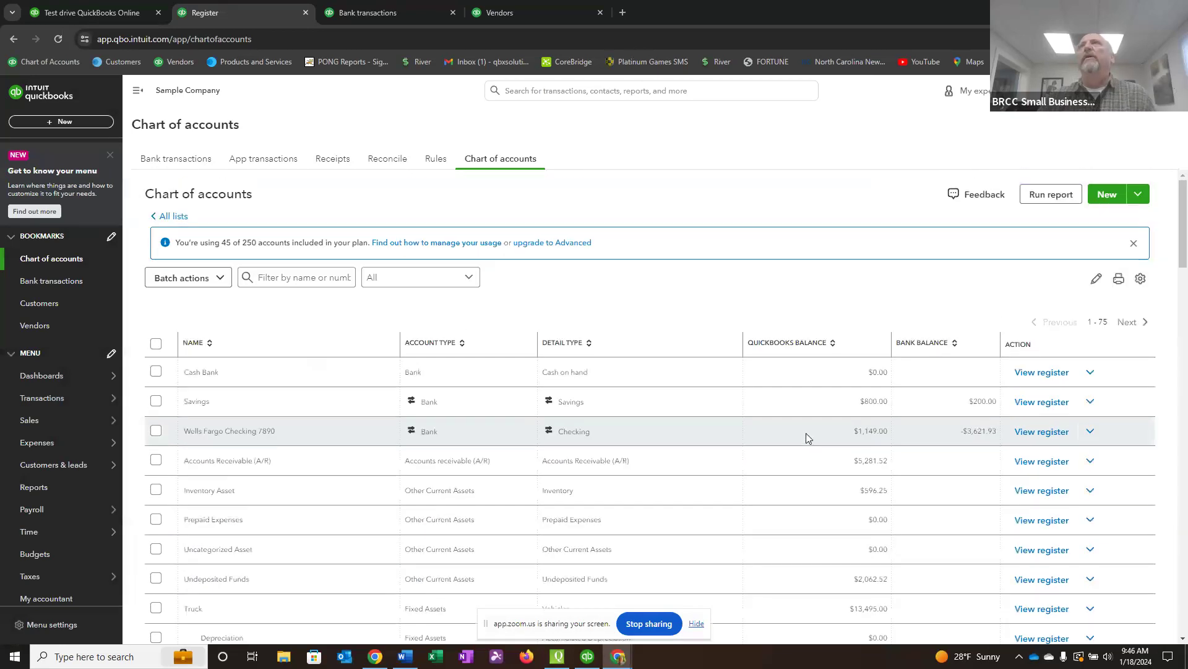
click(1112, 194)
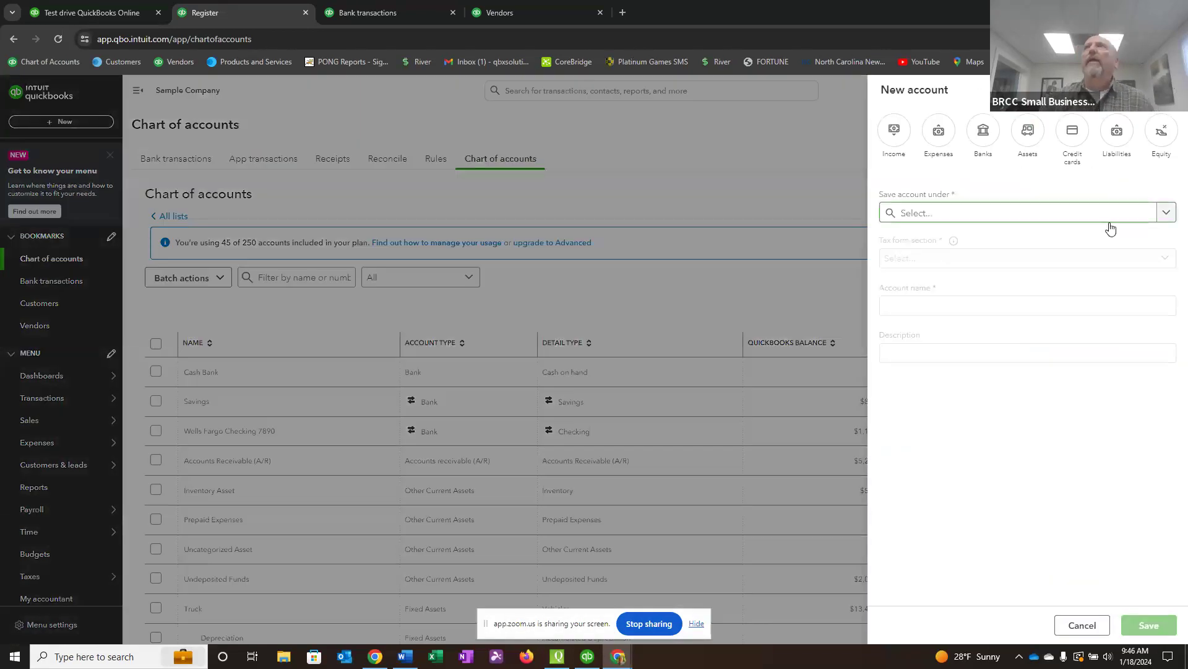
click(1163, 131)
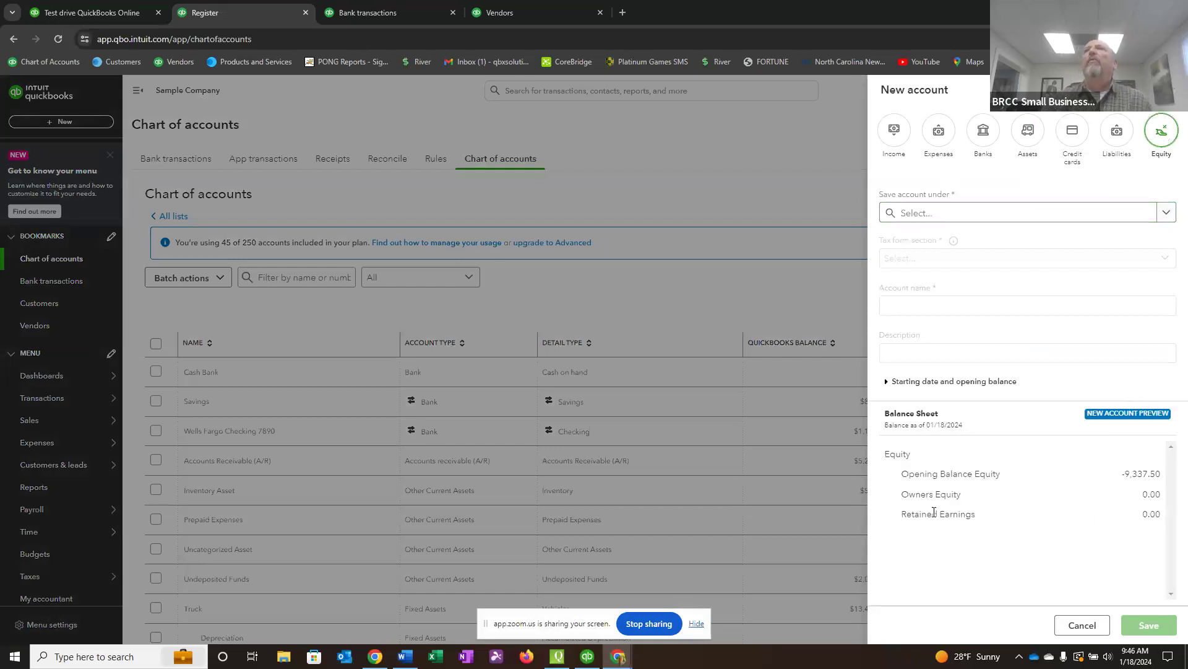
click(1158, 213)
click(964, 279)
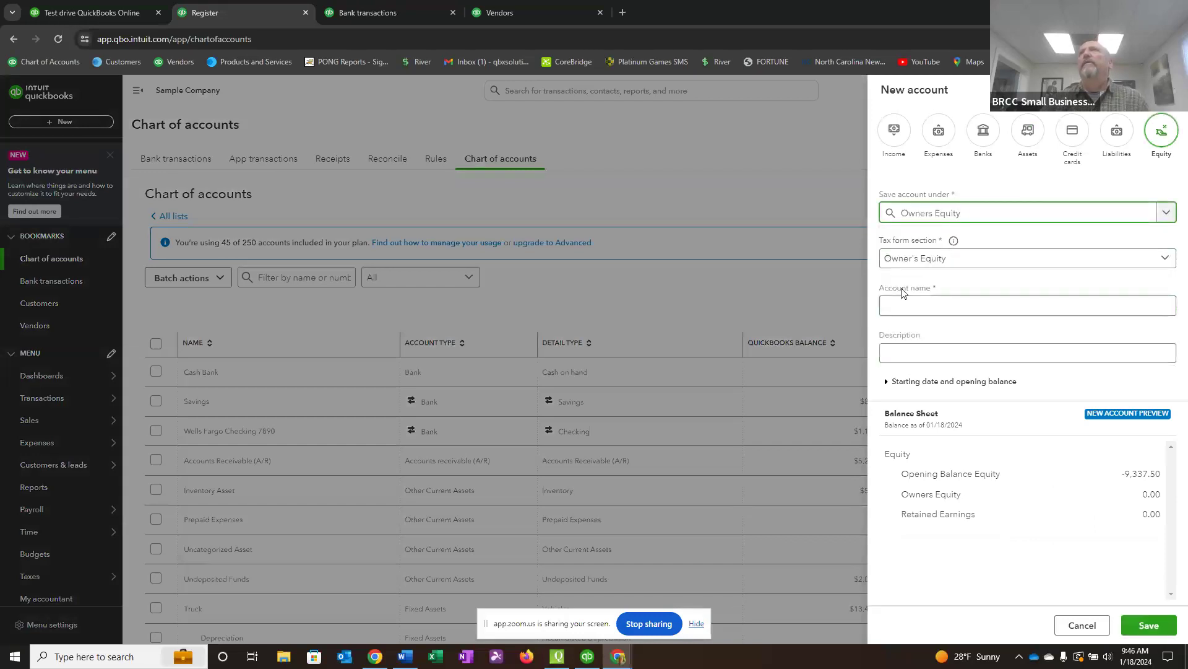
Name the sub-account Owners Contribution, save it, and find it beneath Owners Equity in the account list.
click(889, 306)
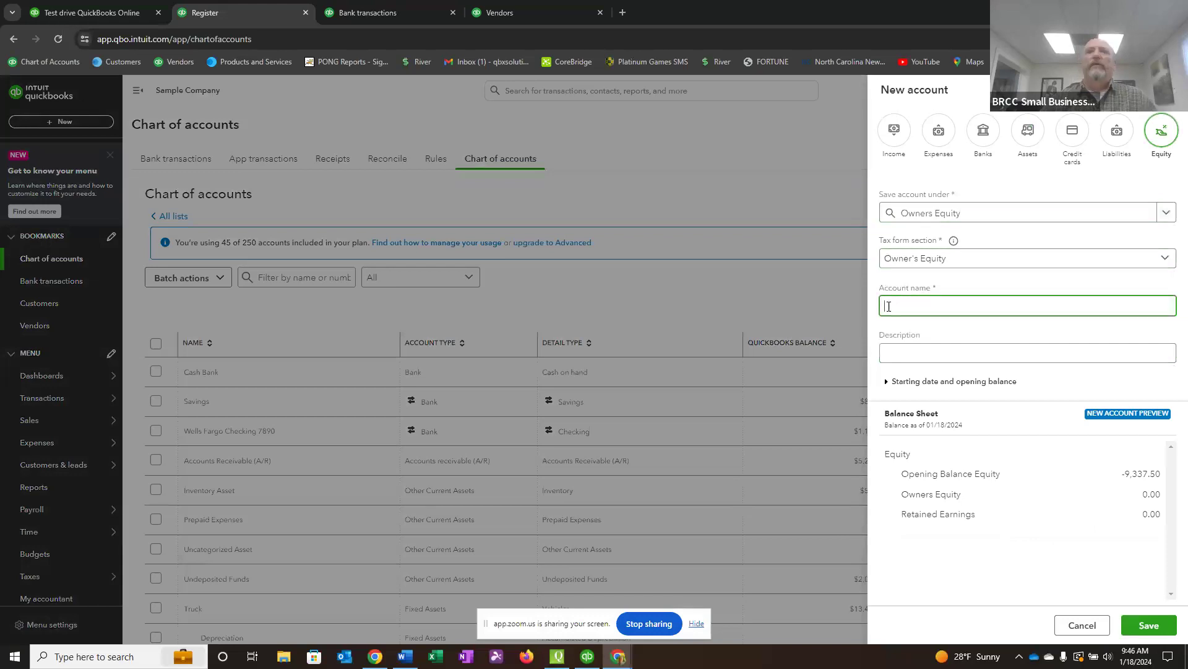
text(C)
text(wners Con)
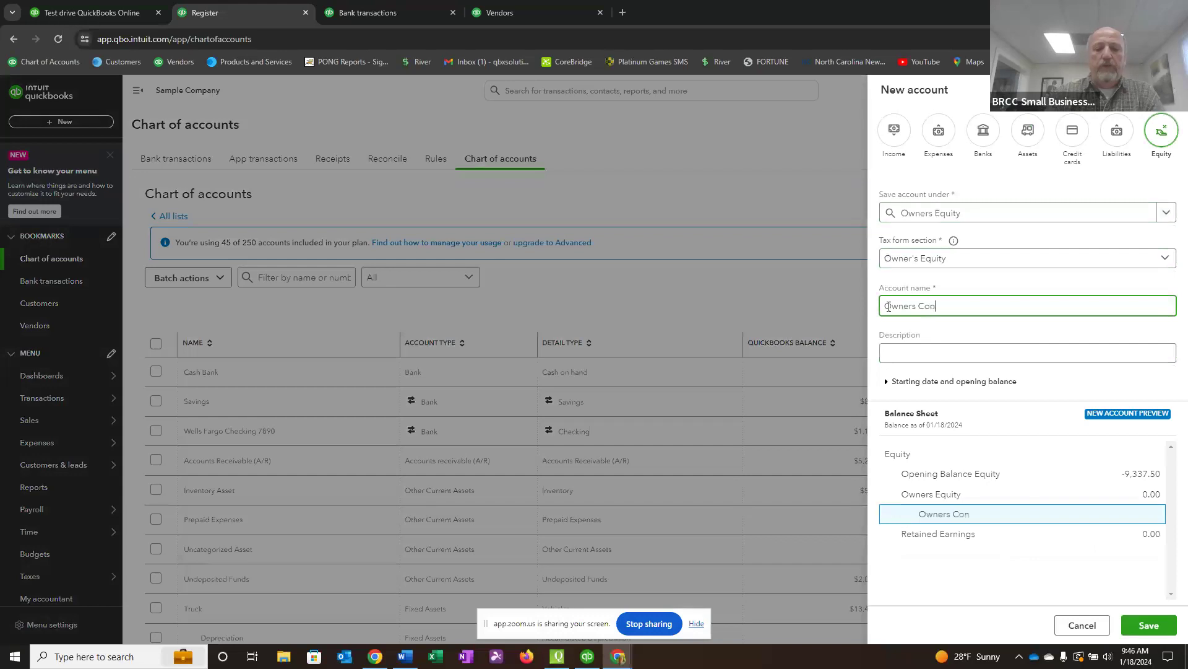
text(tribution)
click(1154, 626)
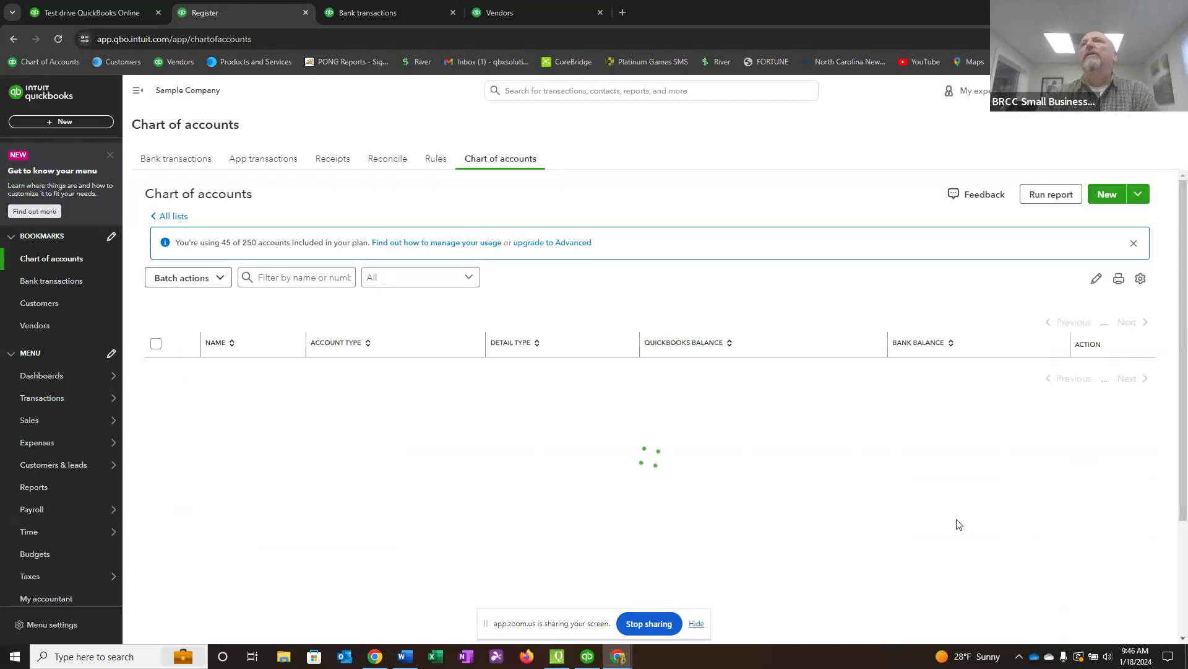
scroll(573, 486, down, 3)
scroll(573, 489, down, 8)
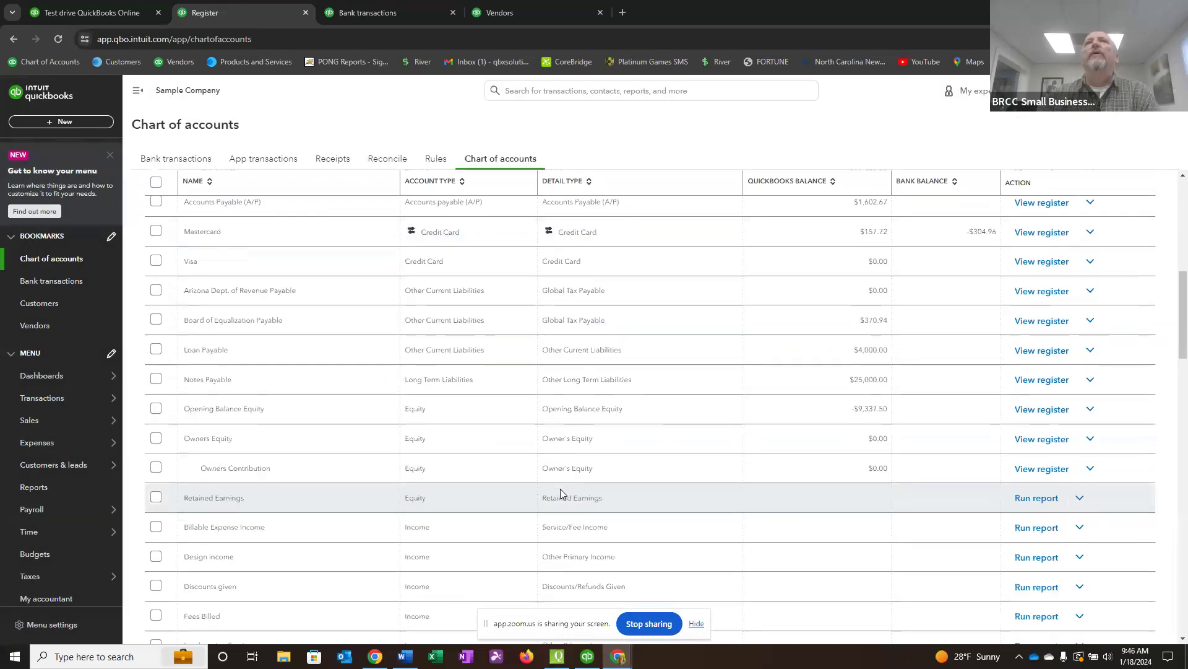
Start a second sub-account of type Equity under Owners Equity.
scroll(247, 424, up, 1)
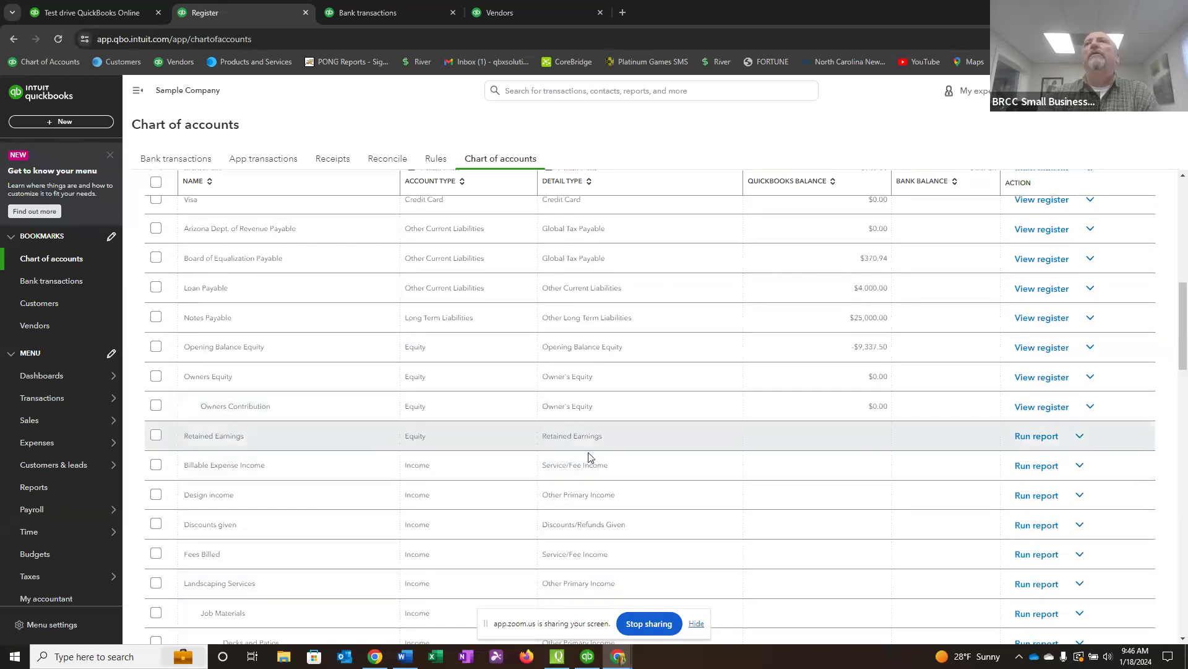
scroll(719, 472, up, 10)
click(1111, 195)
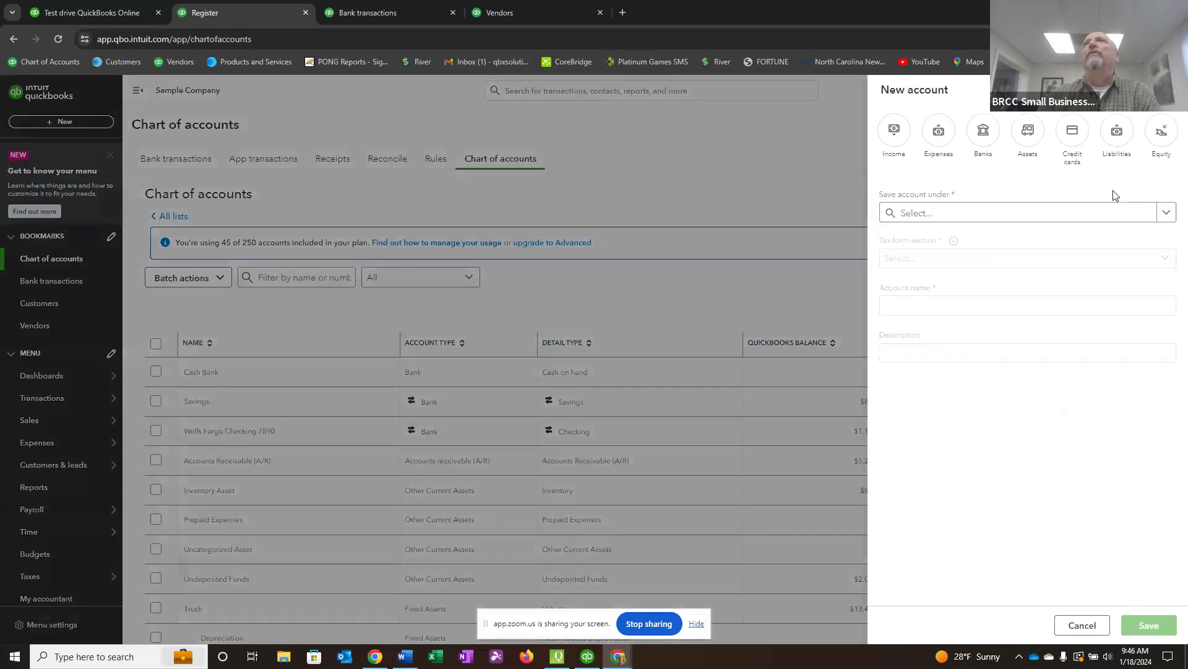
click(1163, 133)
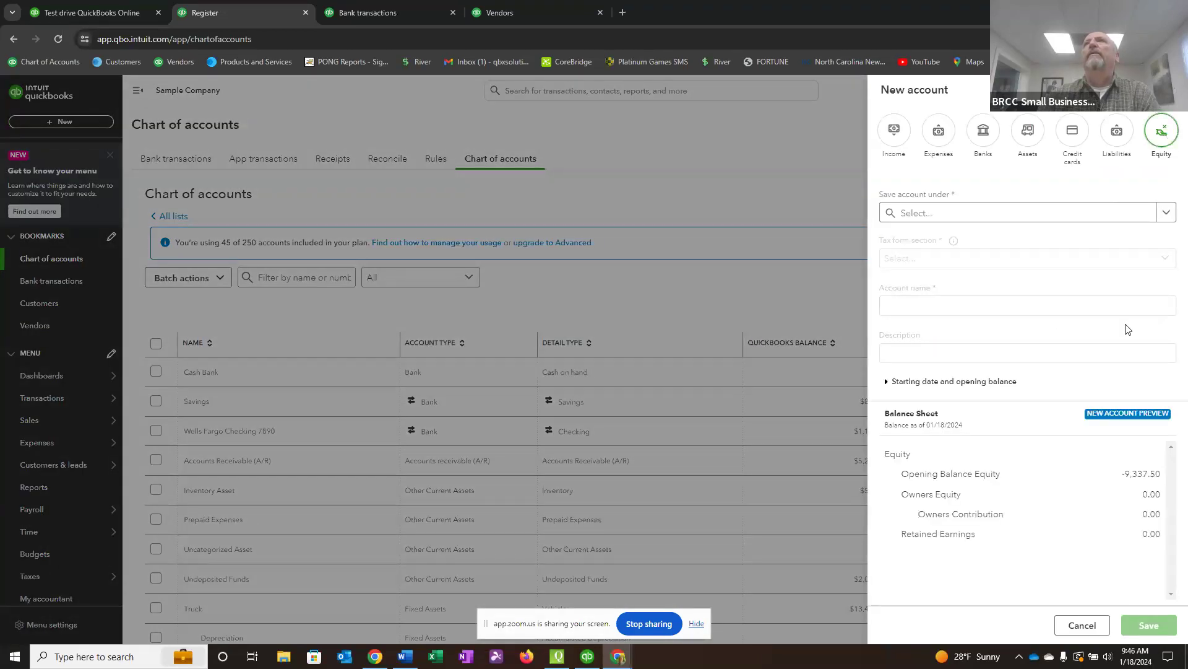
click(1167, 216)
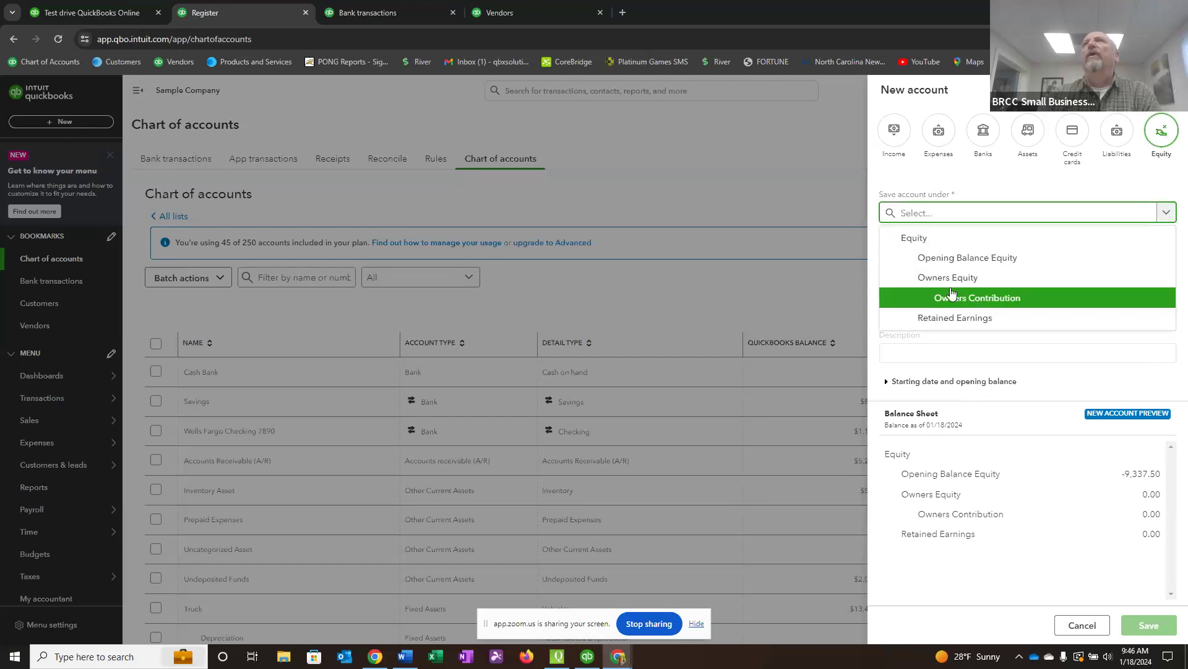
click(963, 283)
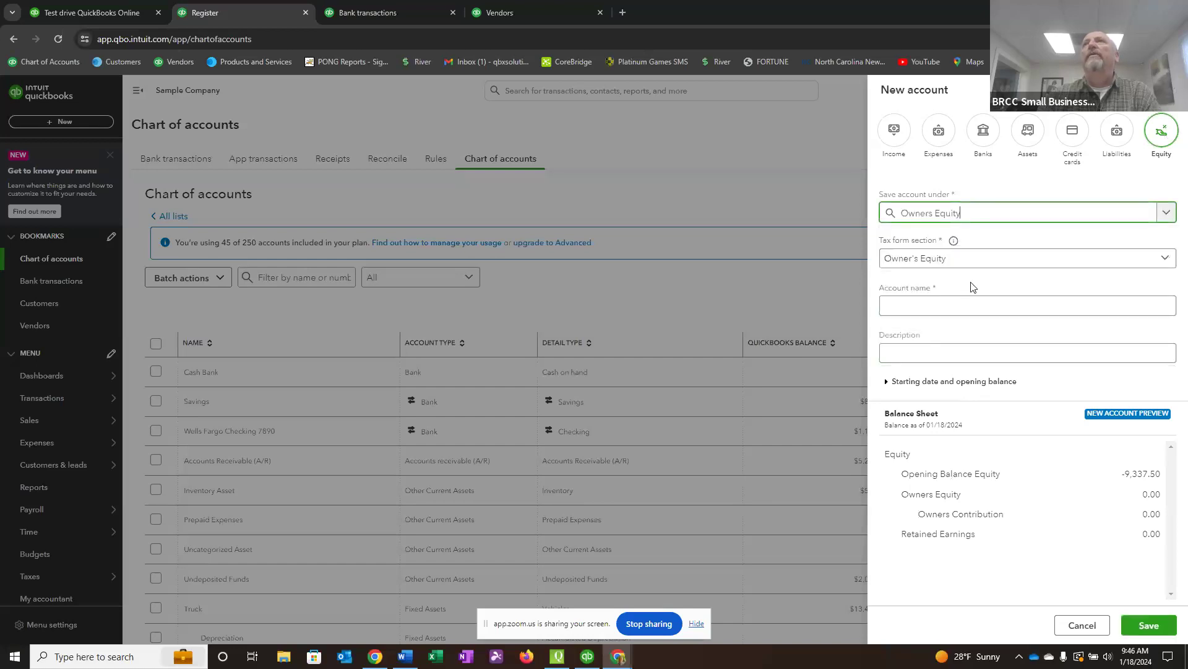
Name the second sub-account Owners Draw, save it, and find it beneath Owners Equity in the account list.
click(910, 308)
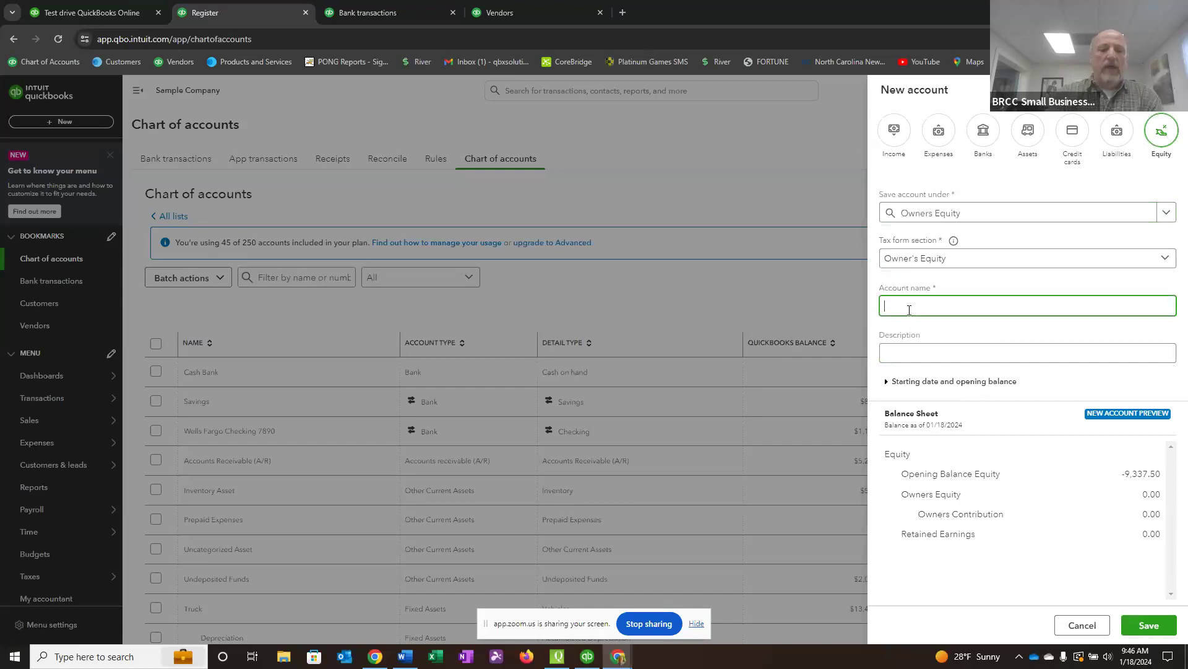
text(Owne)
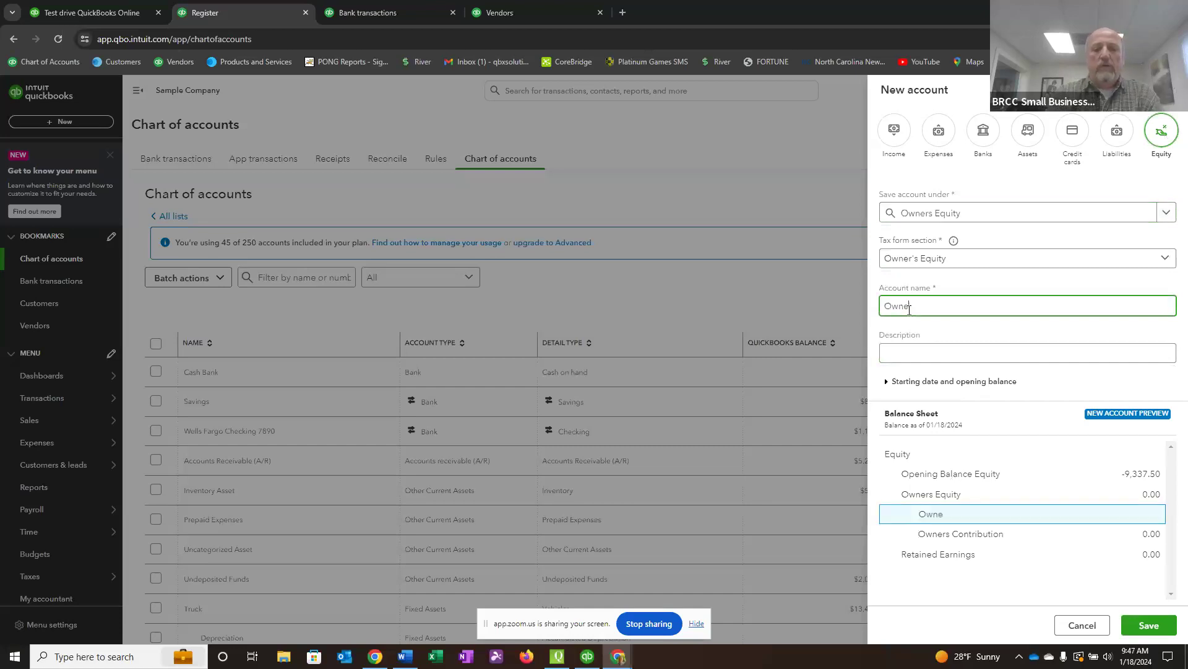
text(rs Draw)
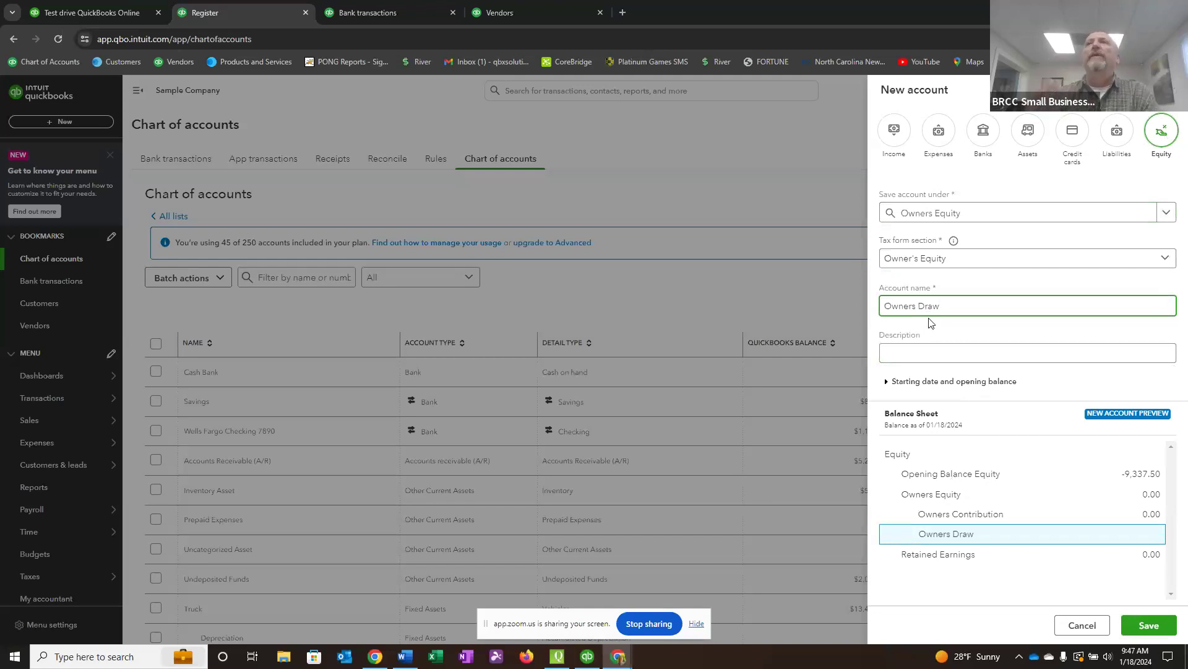
click(1149, 626)
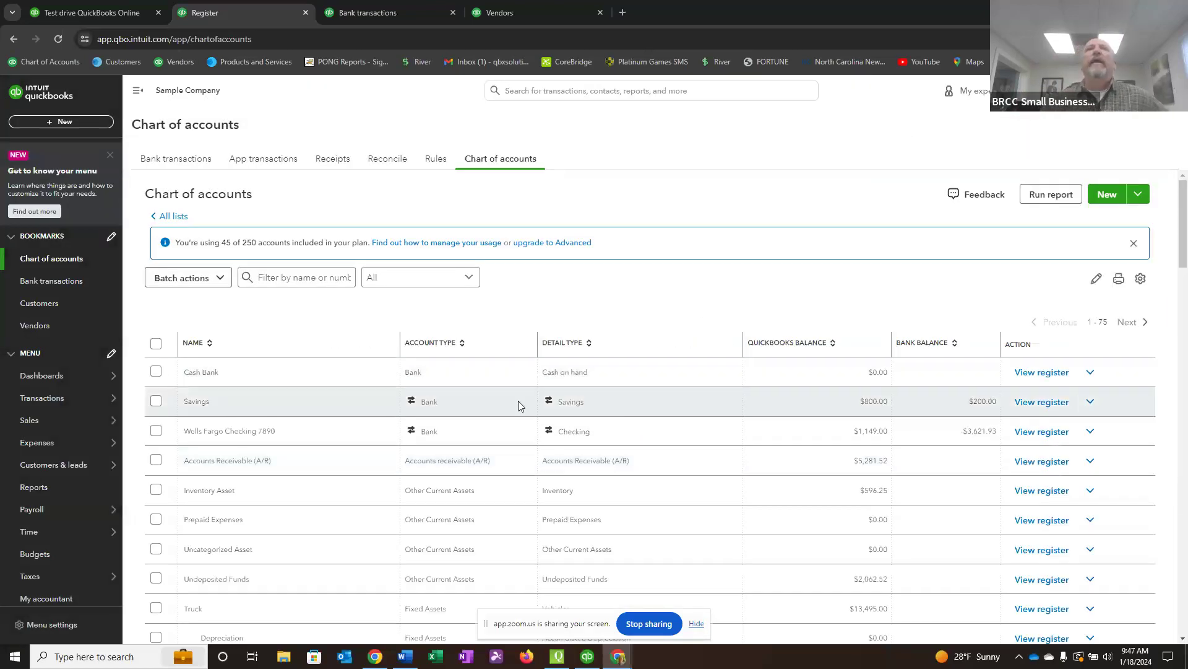
scroll(519, 405, down, 10)
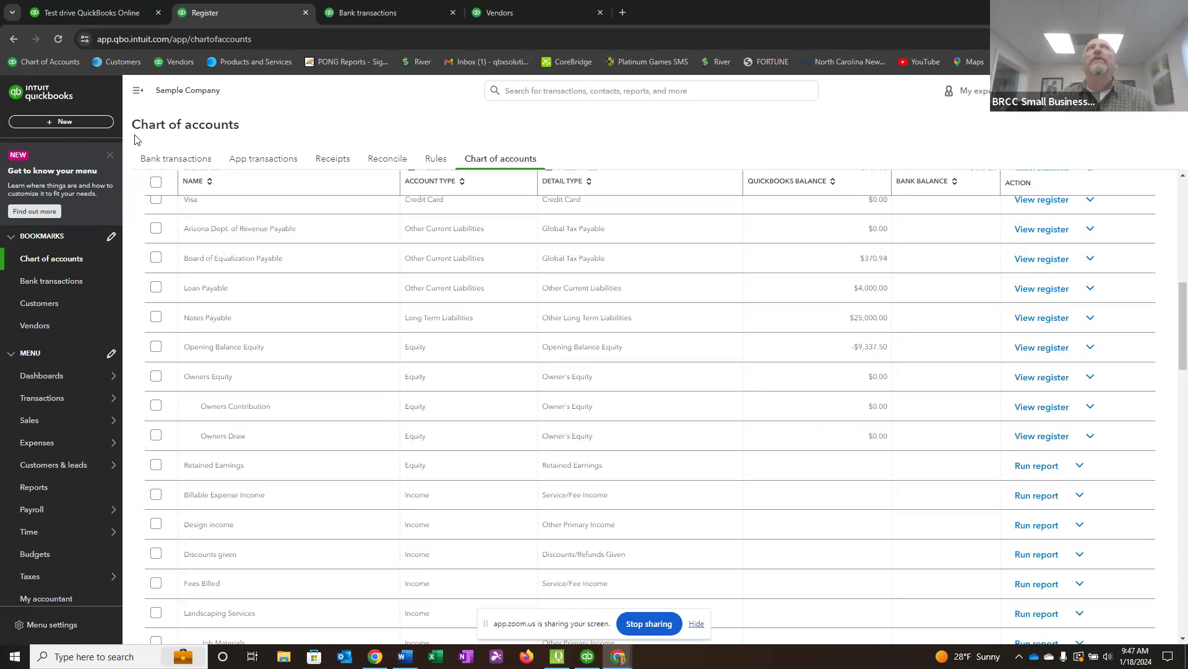
Start a new bank deposit and keep the Wells Fargo Checking account as the account receiving the money.
click(68, 122)
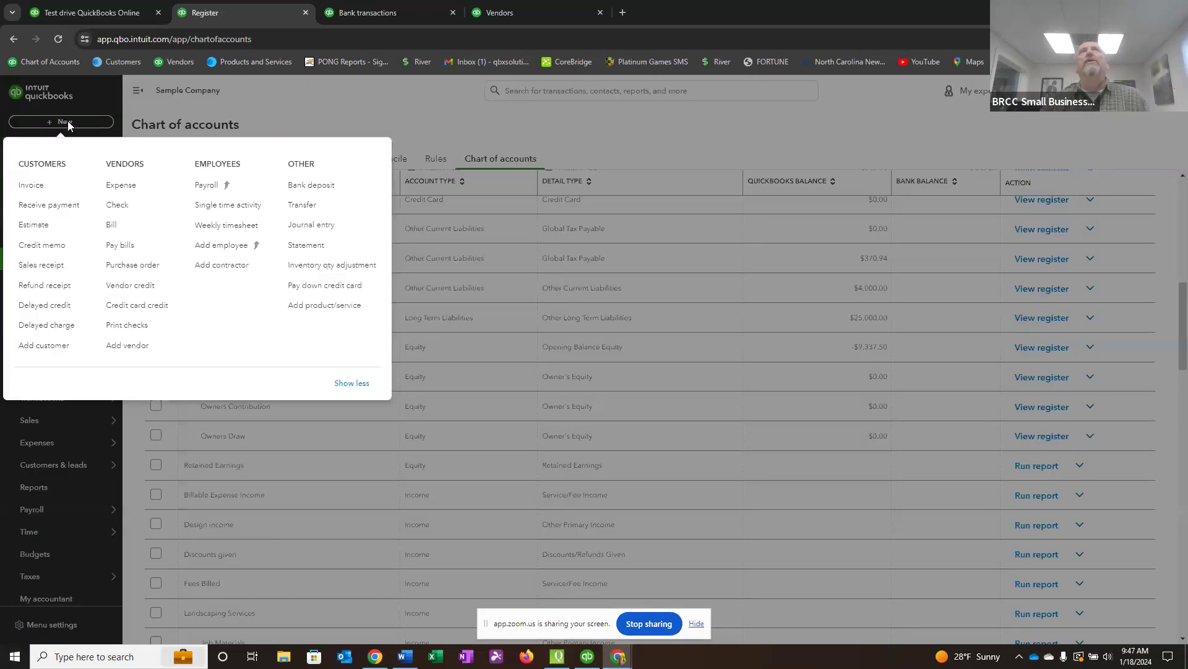
click(310, 189)
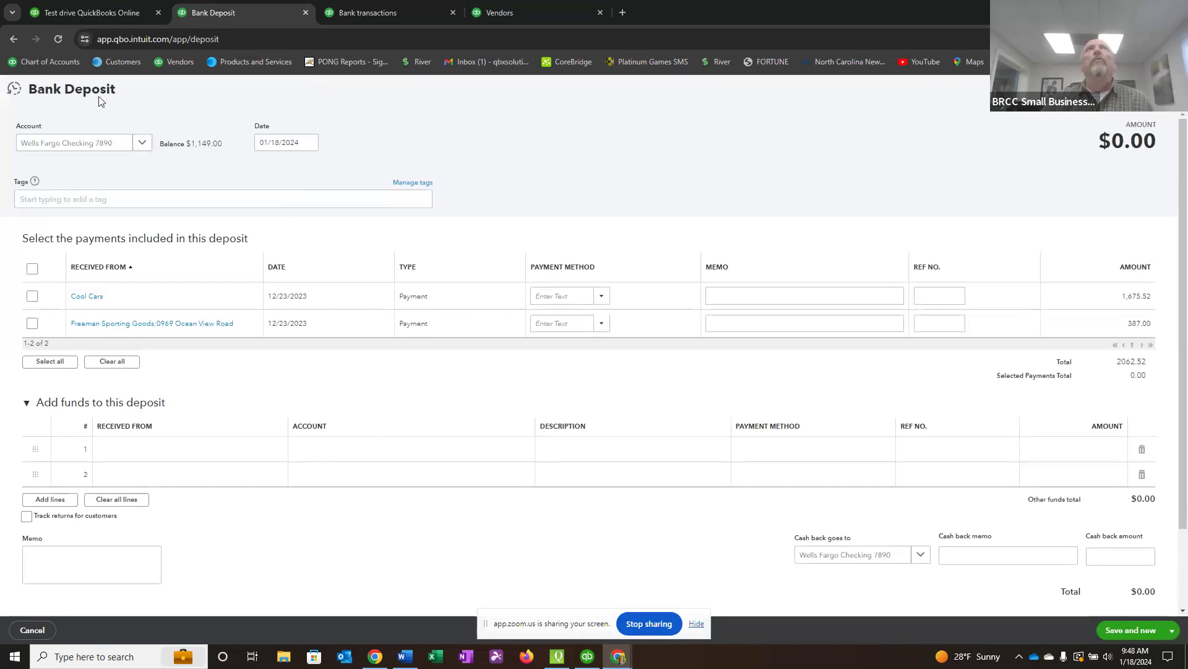
click(143, 144)
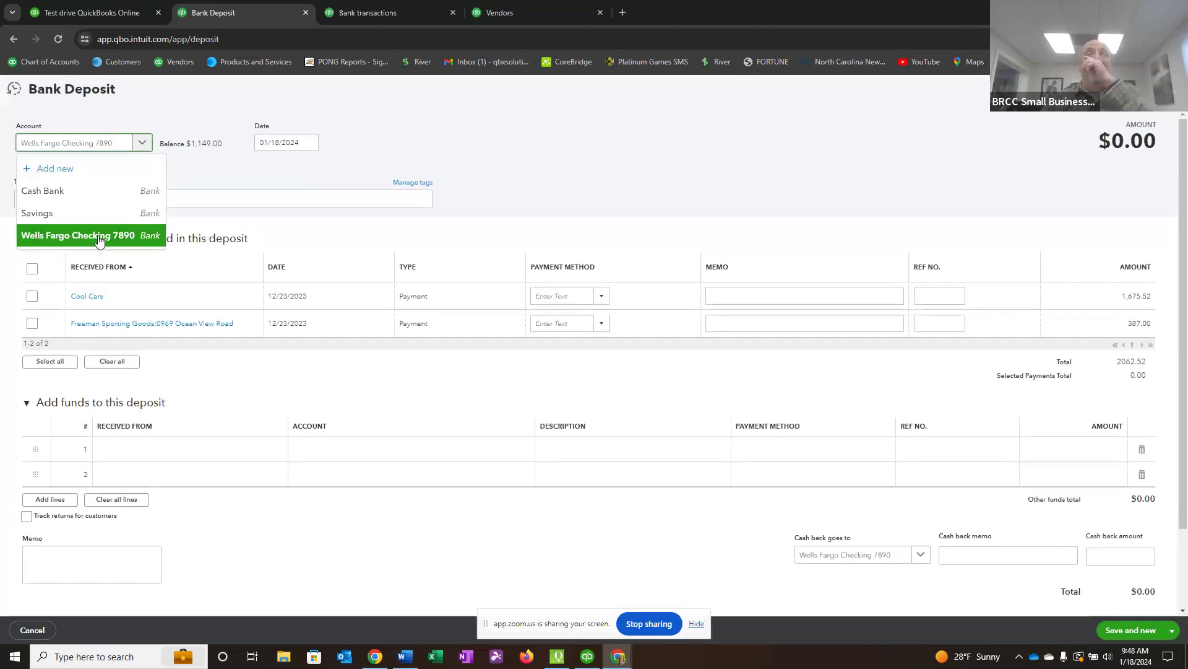
click(409, 154)
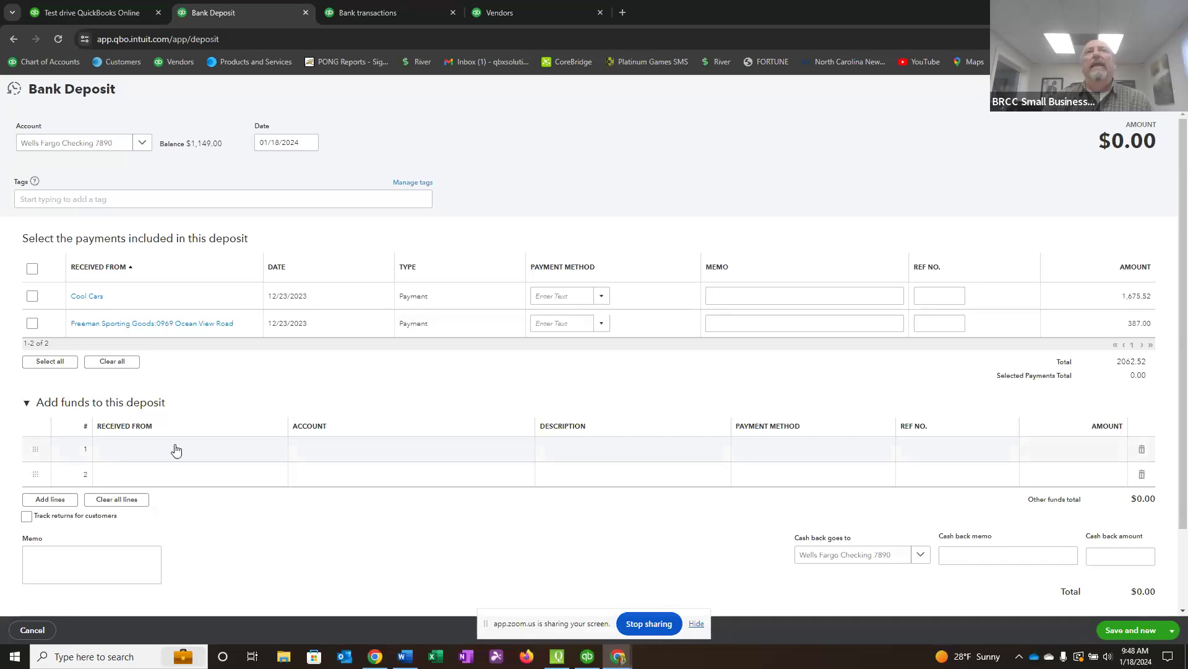
Assign the first added-funds line of the deposit to the Owners Contribution sub-account of Owners Equity.
click(309, 447)
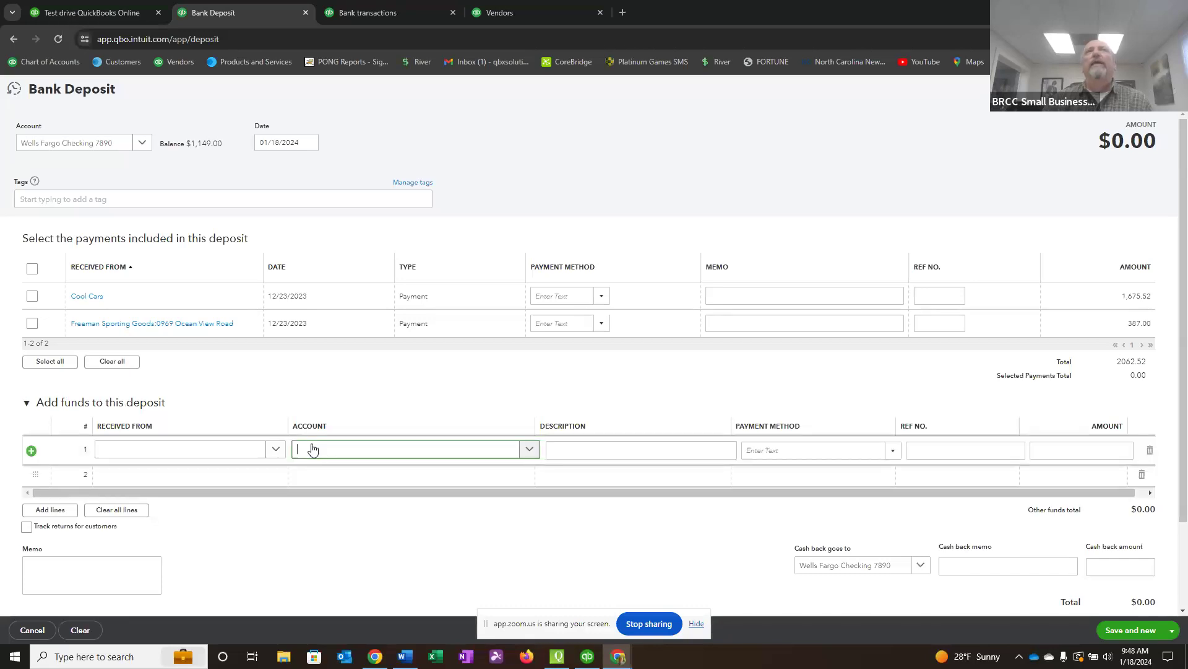
click(531, 450)
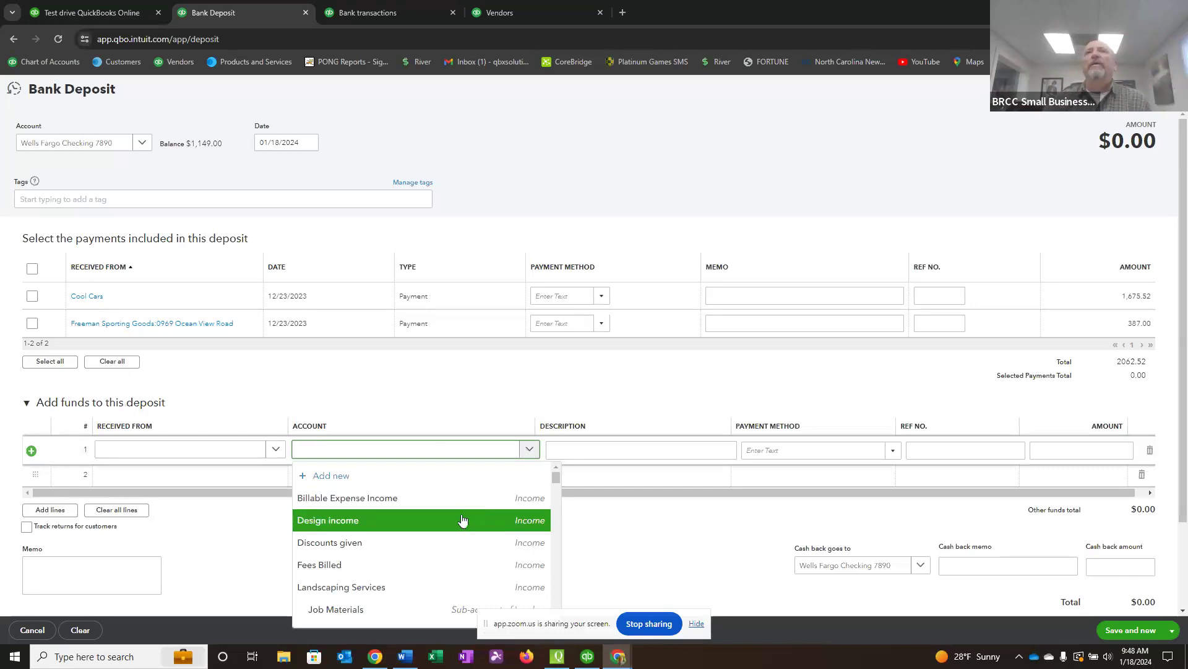
scroll(469, 515, down, 1)
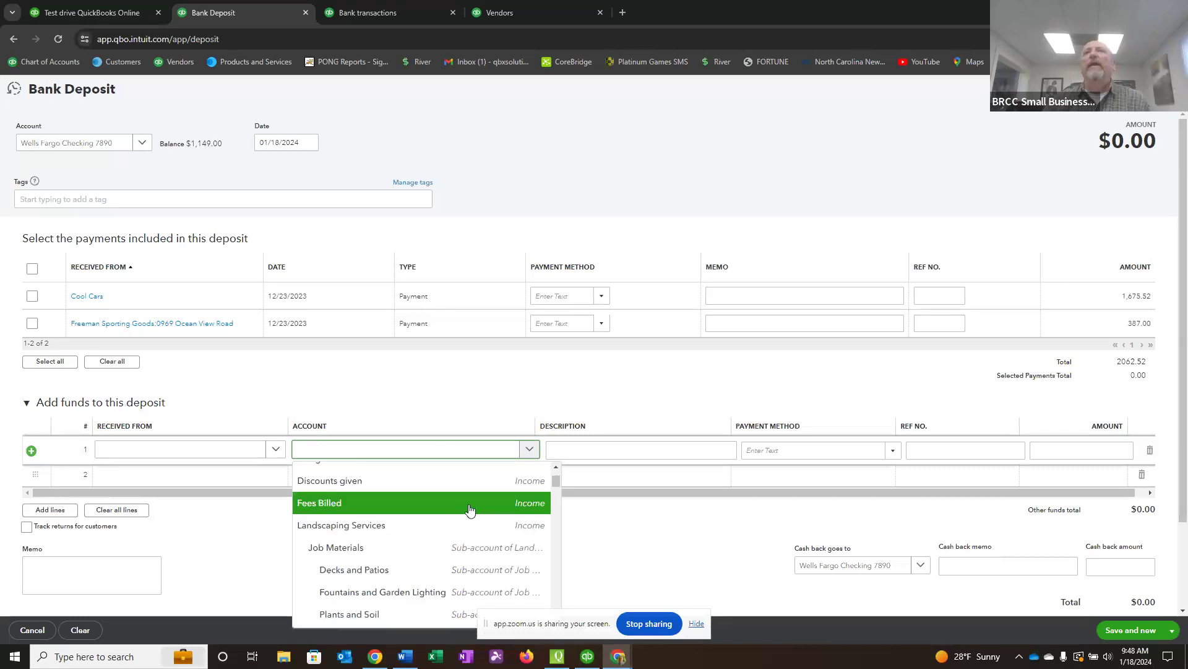
scroll(470, 509, down, 3)
scroll(469, 514, down, 4)
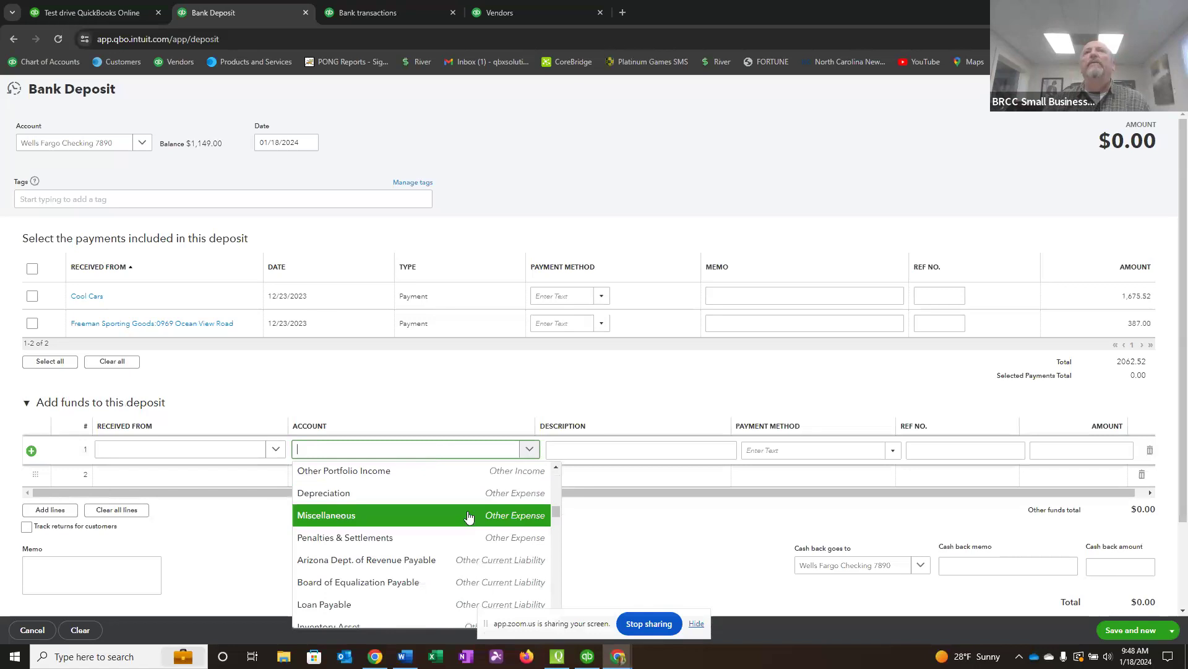
scroll(469, 517, down, 3)
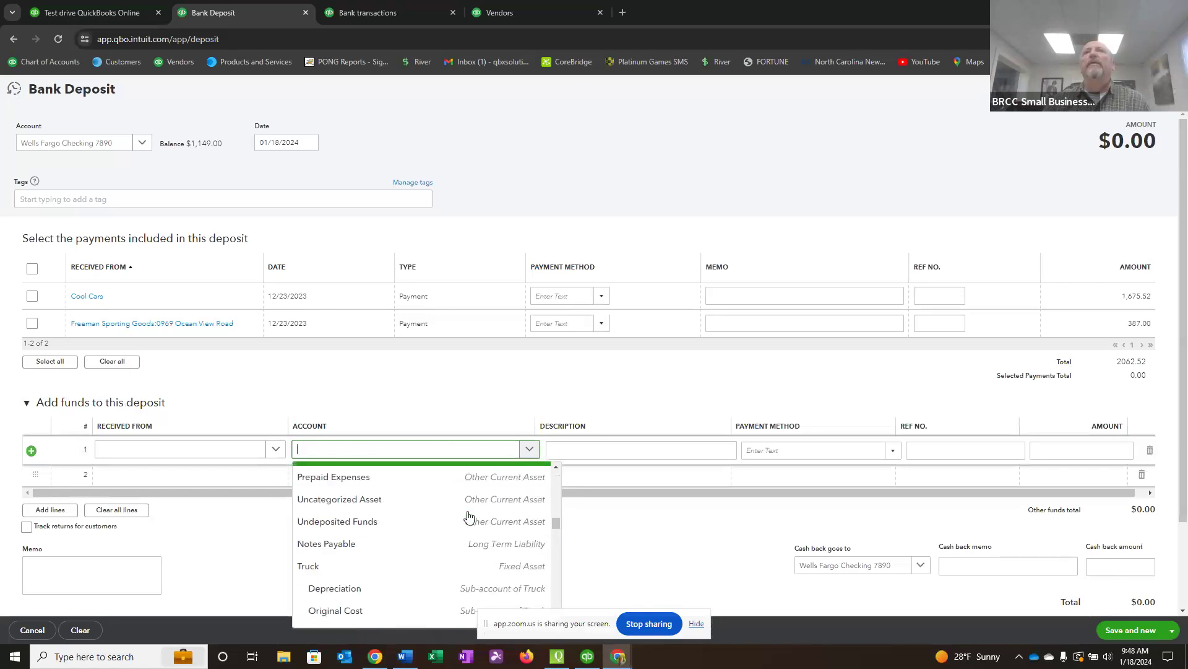
scroll(470, 521, down, 4)
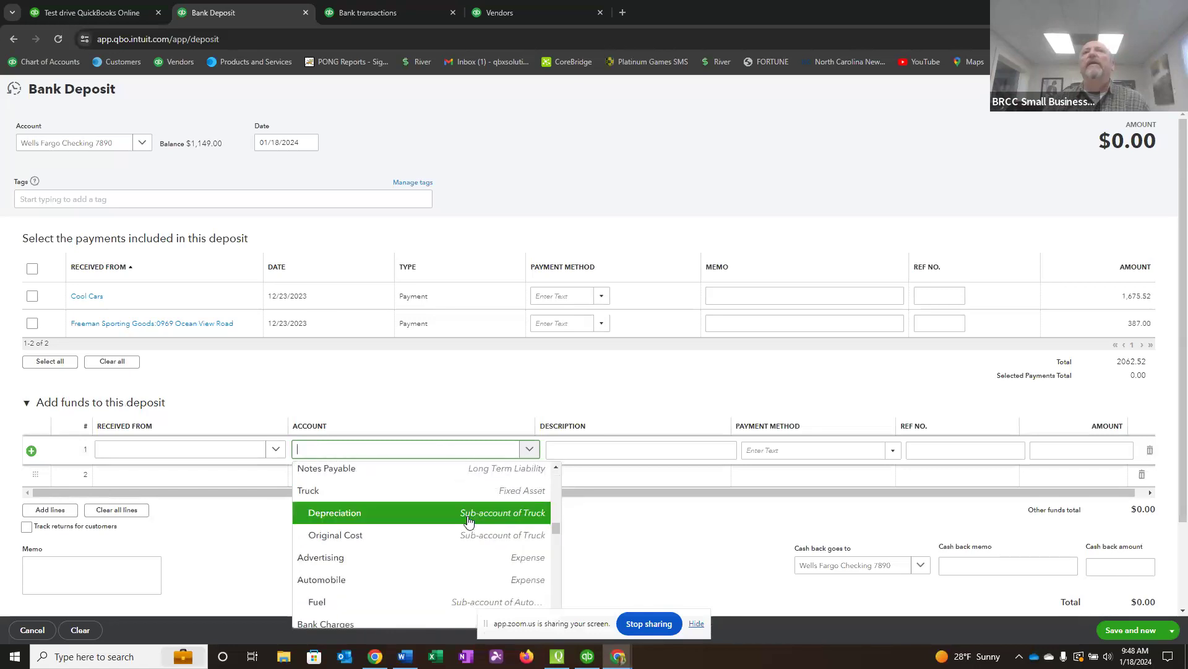
scroll(470, 521, down, 5)
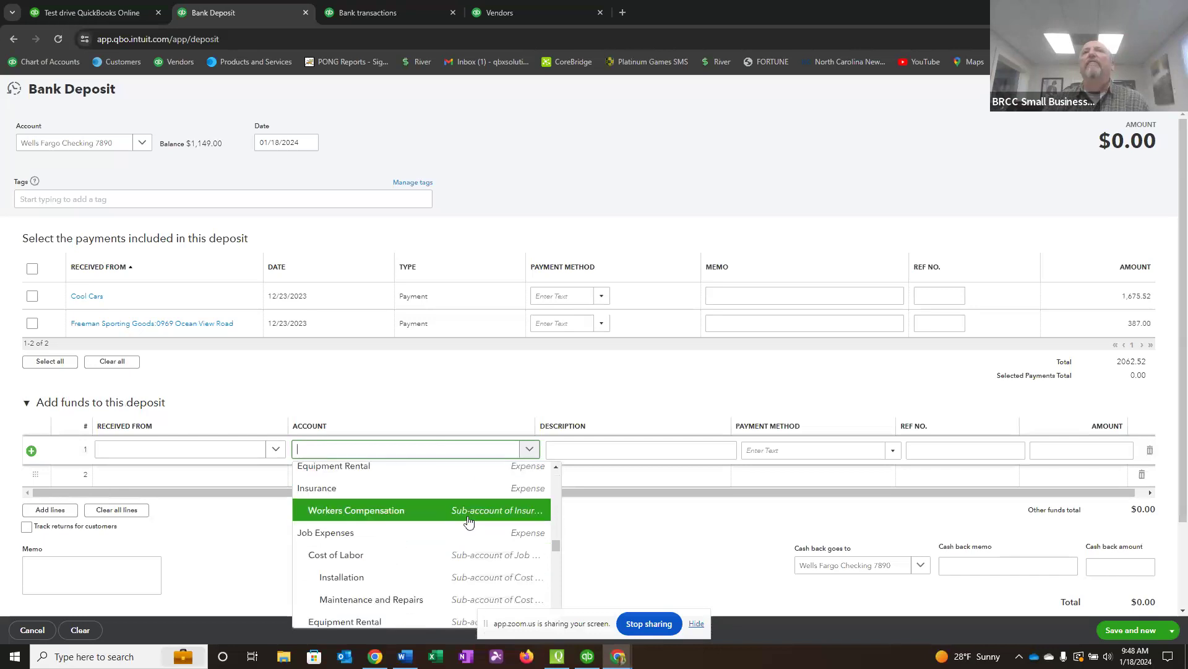
scroll(469, 521, down, 6)
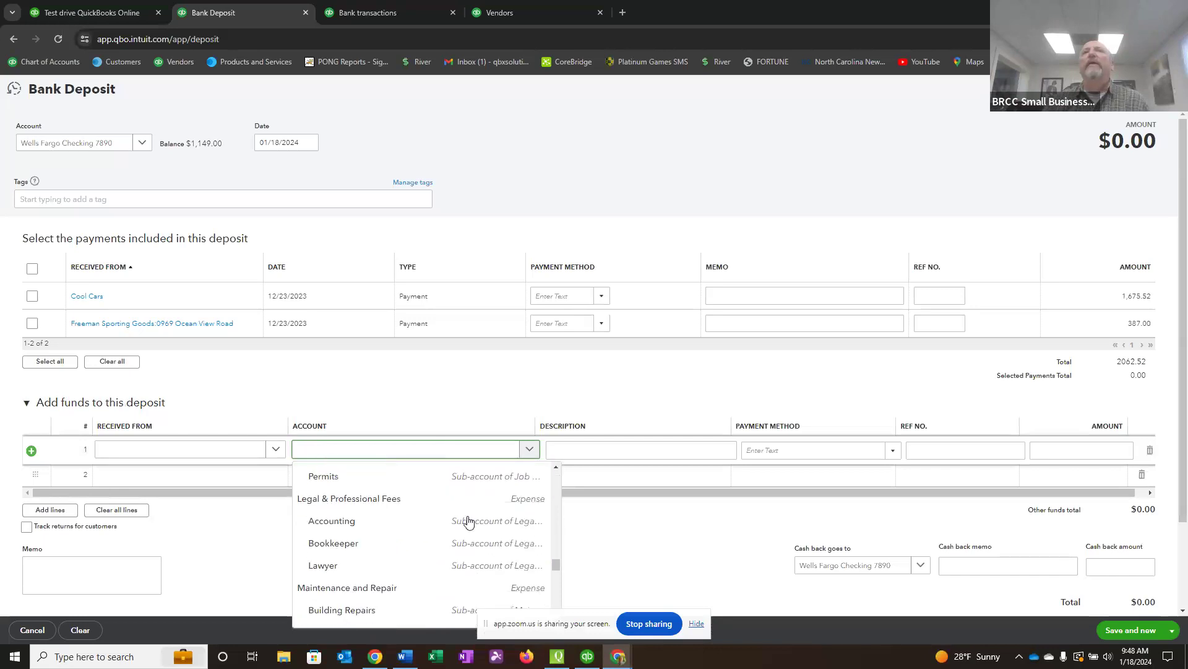
scroll(469, 521, down, 6)
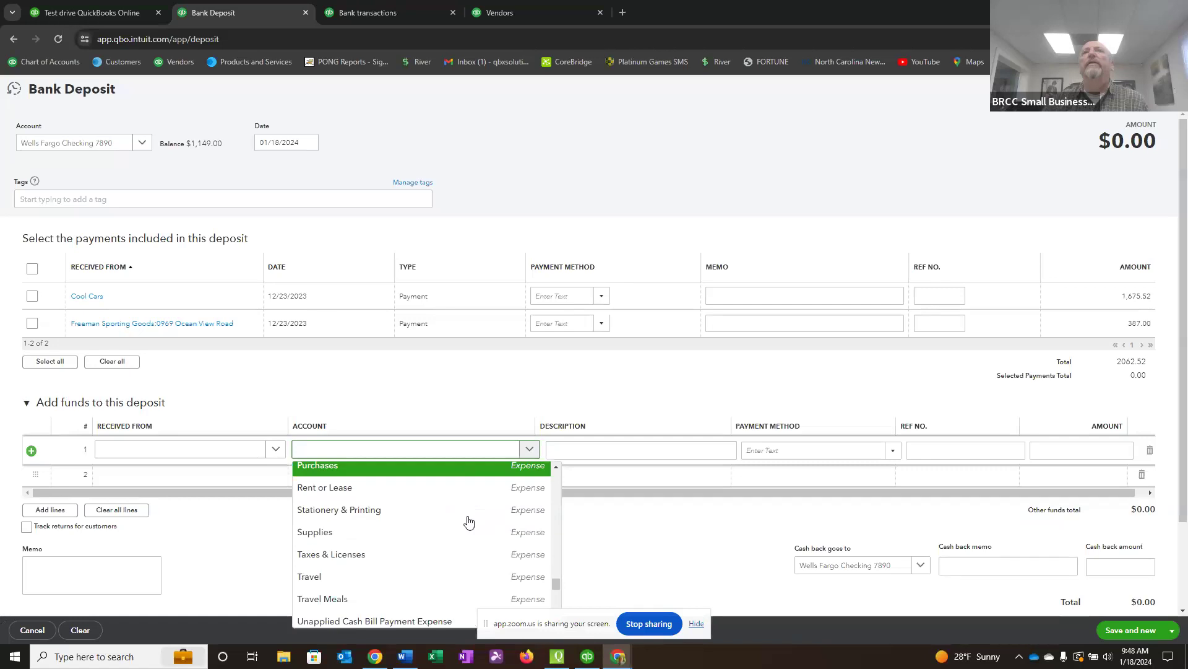
scroll(469, 522, down, 4)
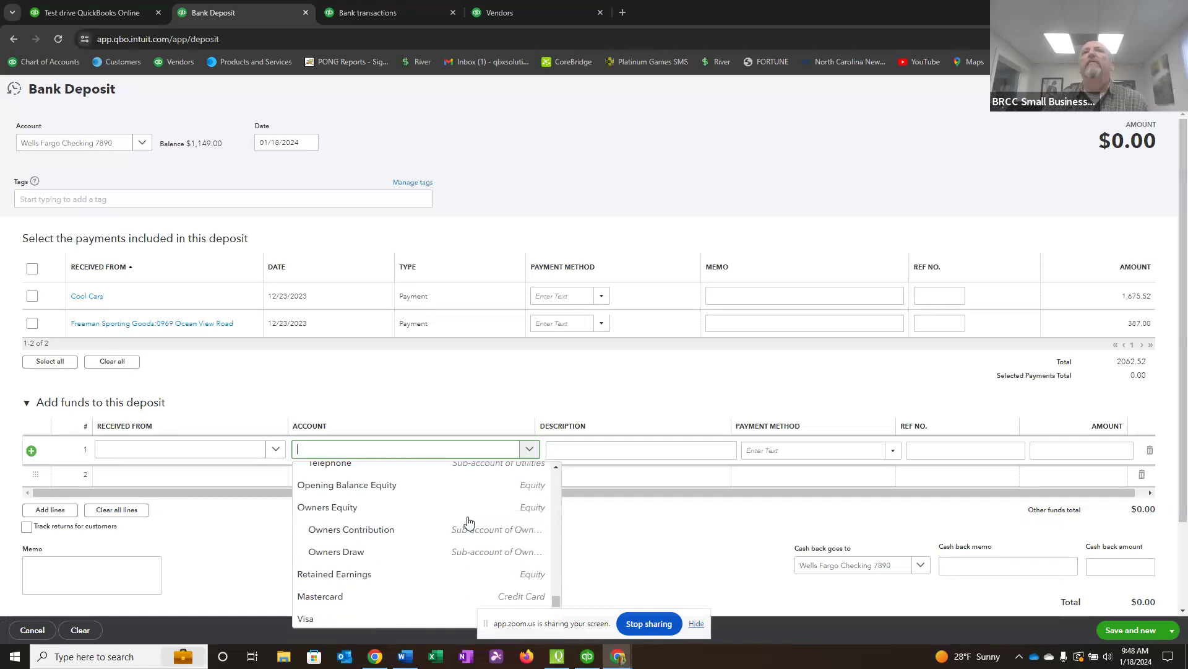
click(384, 531)
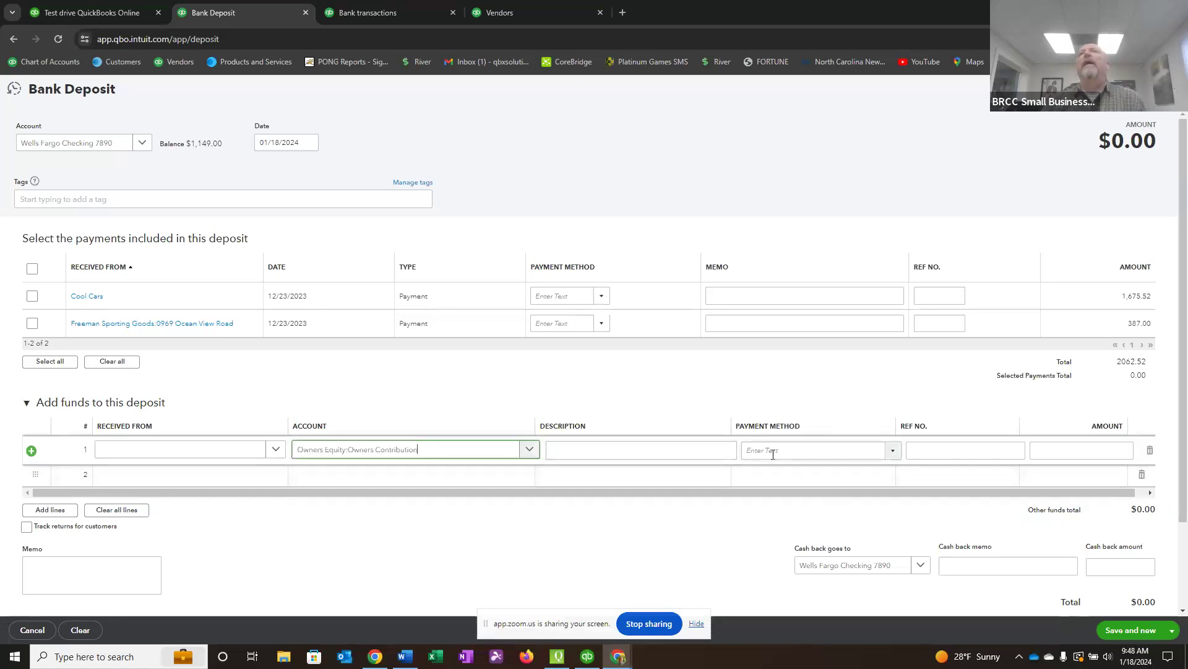
Set the Owners Contribution line's amount to 5,000.00, then save and close the deposit.
click(1101, 450)
text(50)
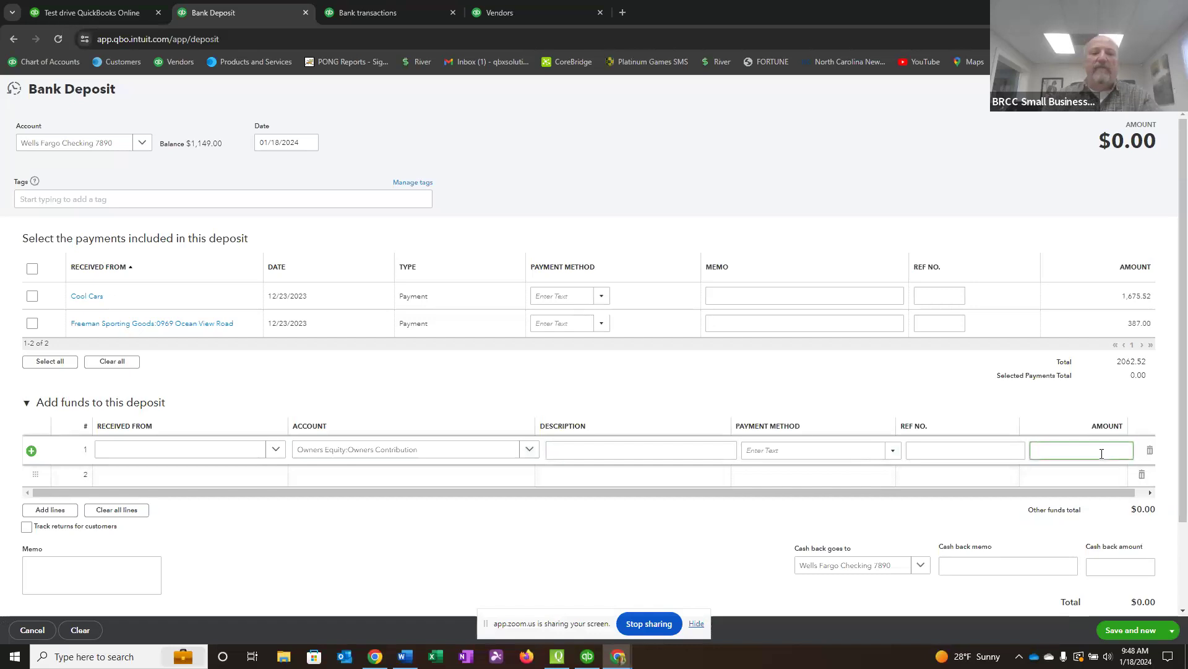
text(00)
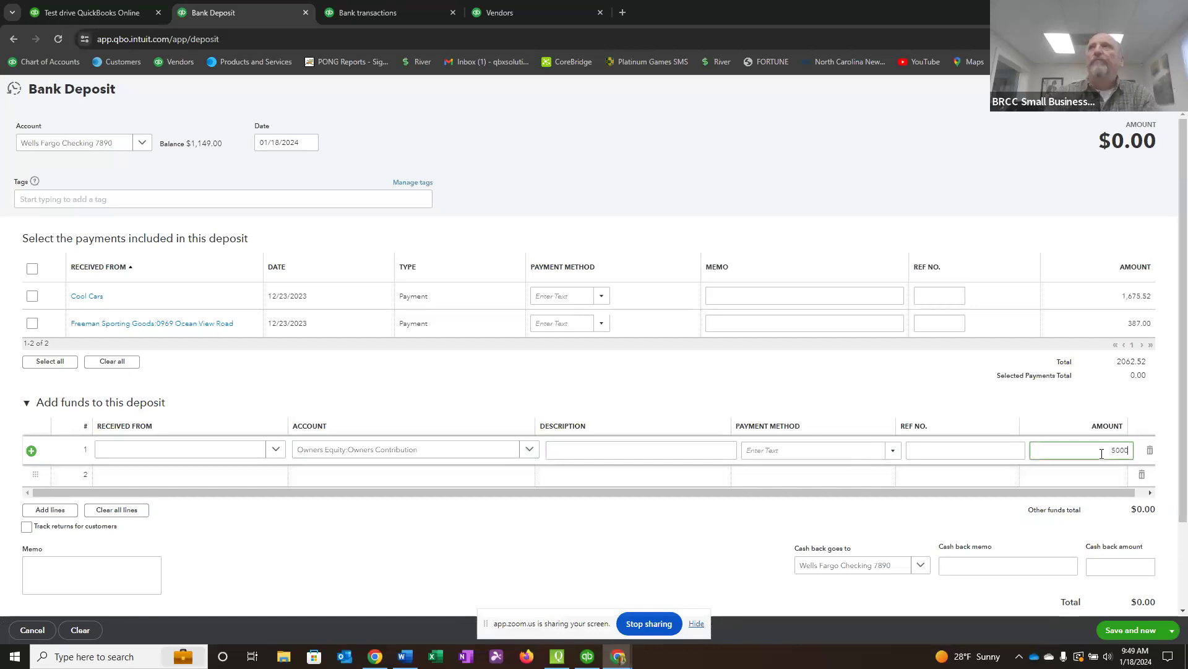
key(Tab)
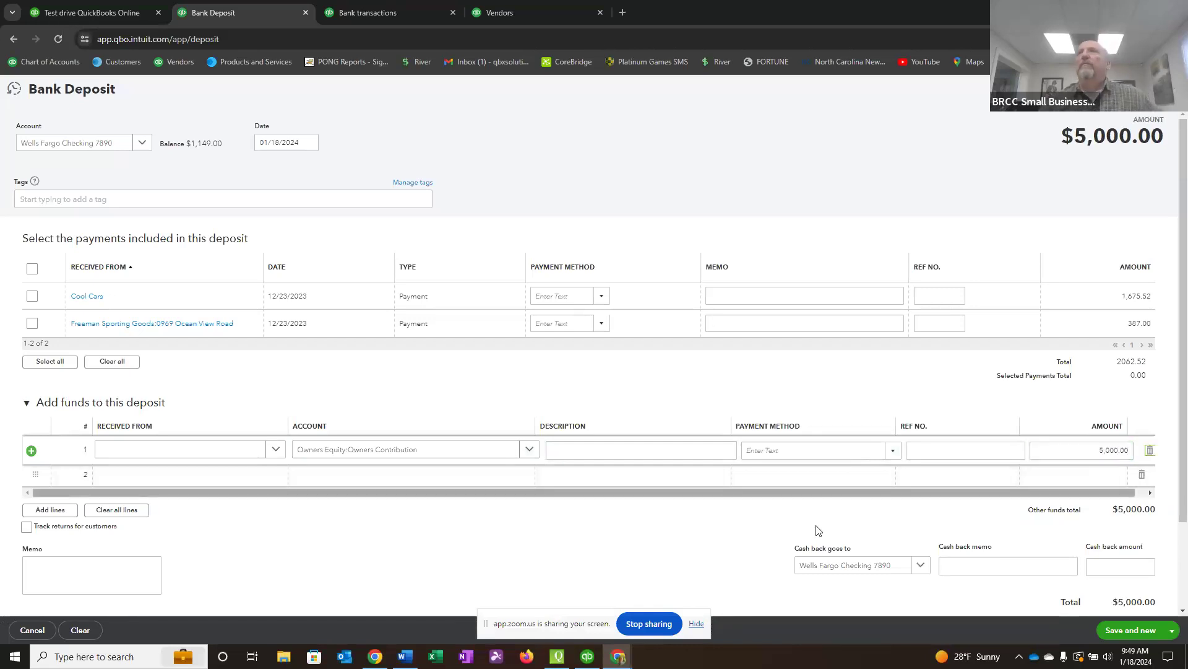
click(573, 451)
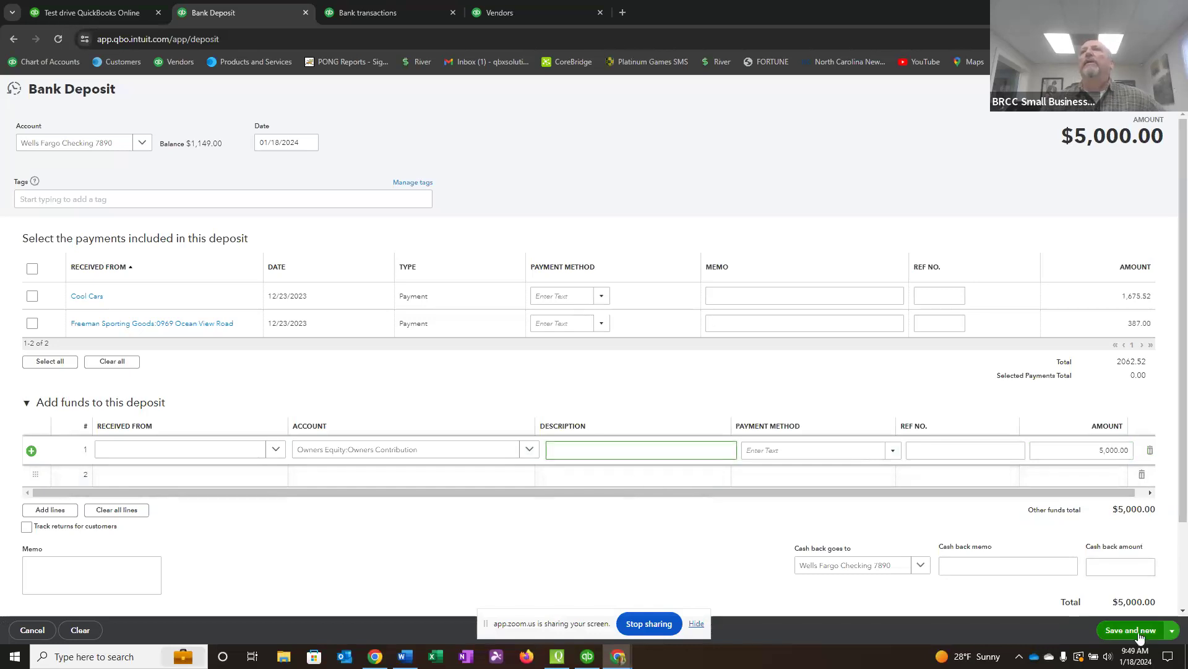
click(1173, 630)
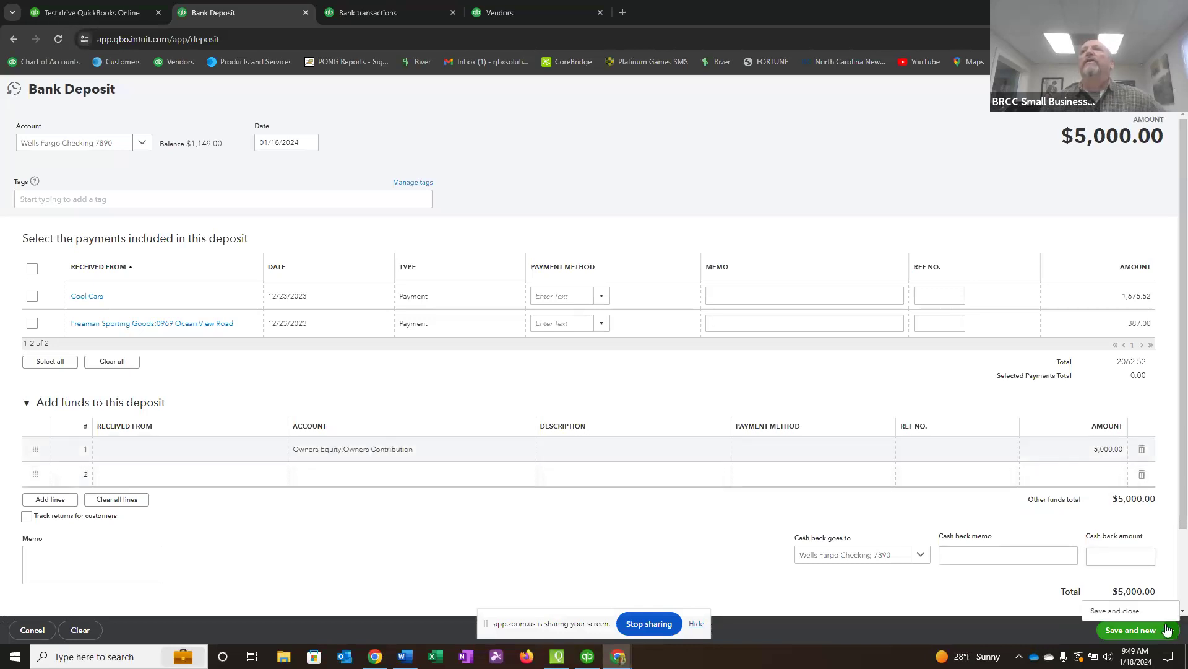
click(1136, 611)
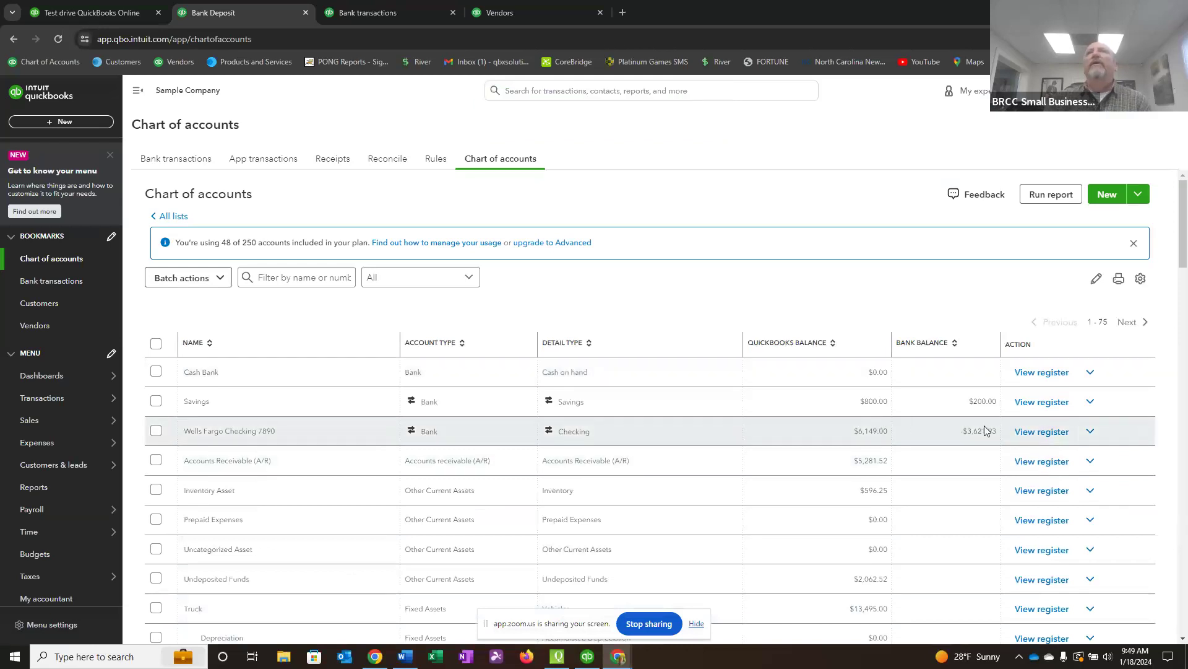
Check the owner's deposit in the Wells Fargo Checking register and the Owners Equity balances in the chart of accounts.
click(1042, 432)
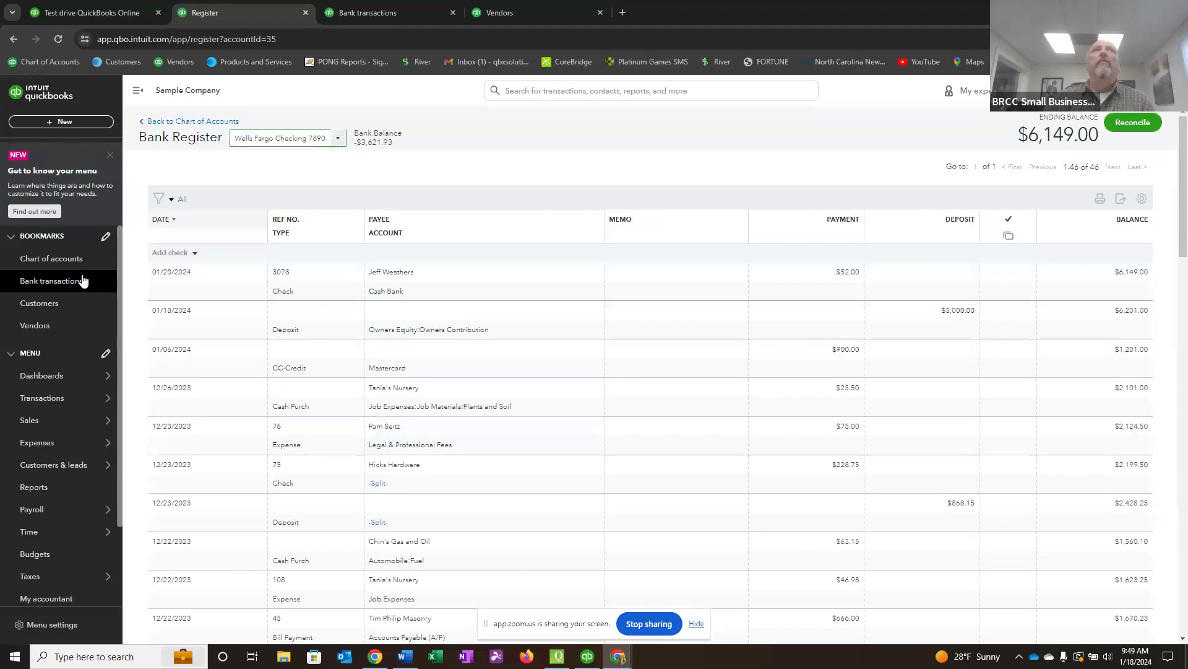
click(62, 259)
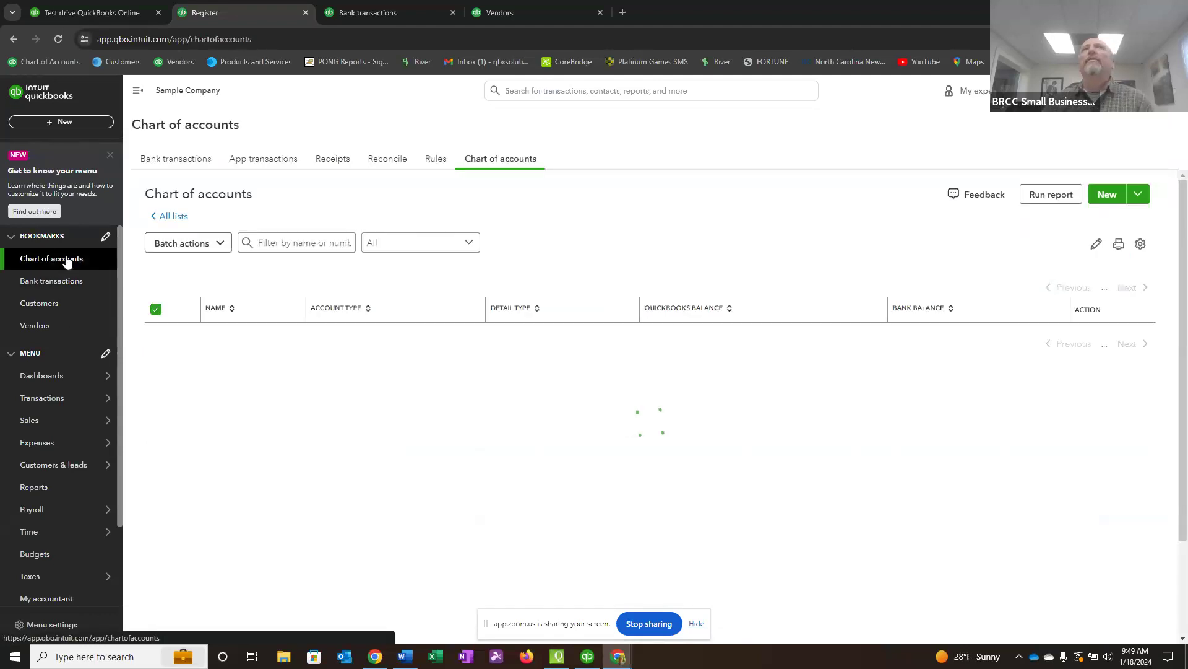
scroll(626, 399, down, 5)
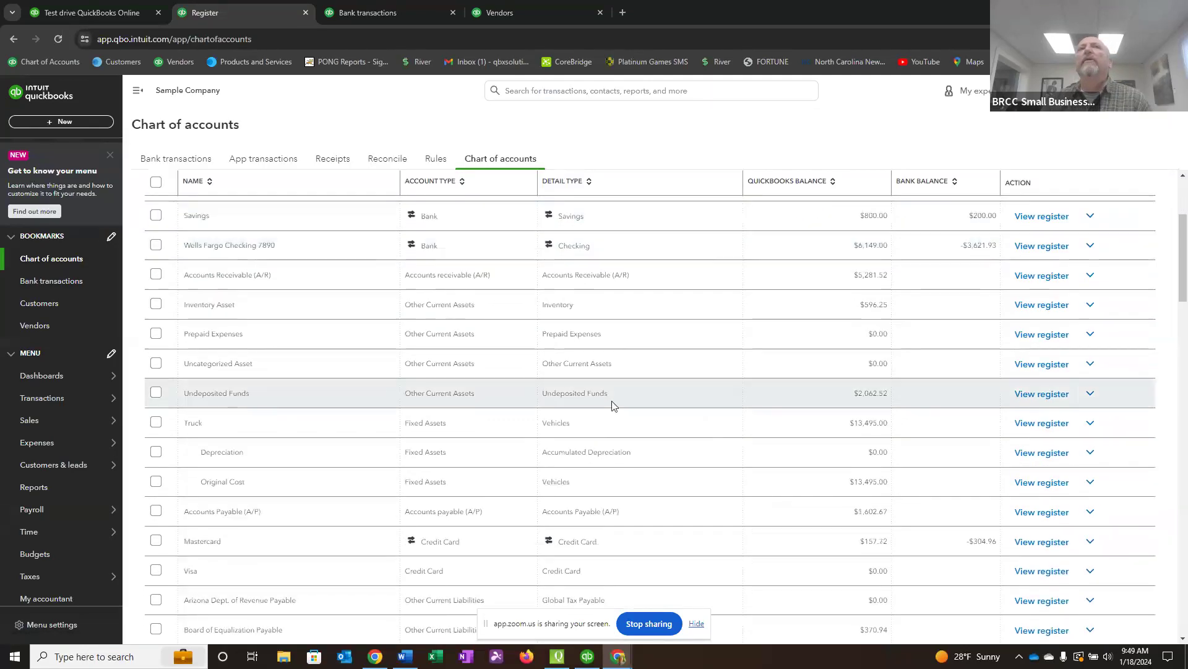
scroll(456, 423, down, 3)
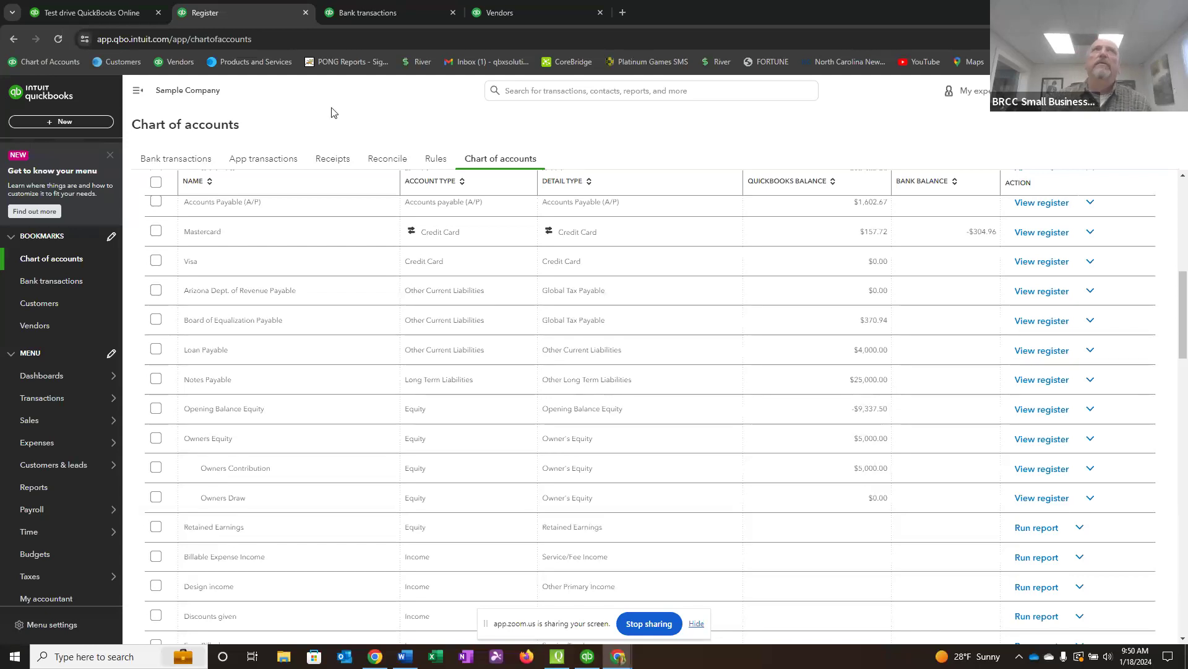
Reload the chart of accounts and look at the additional actions available for the Cash Bank account.
click(44, 264)
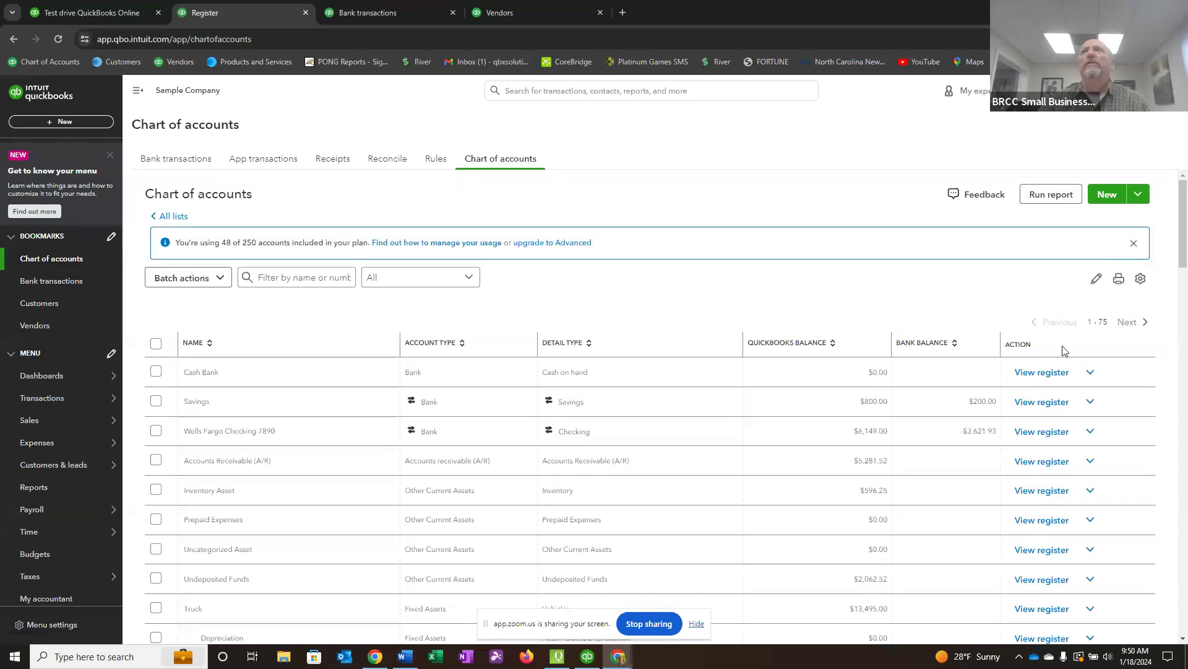
click(1091, 373)
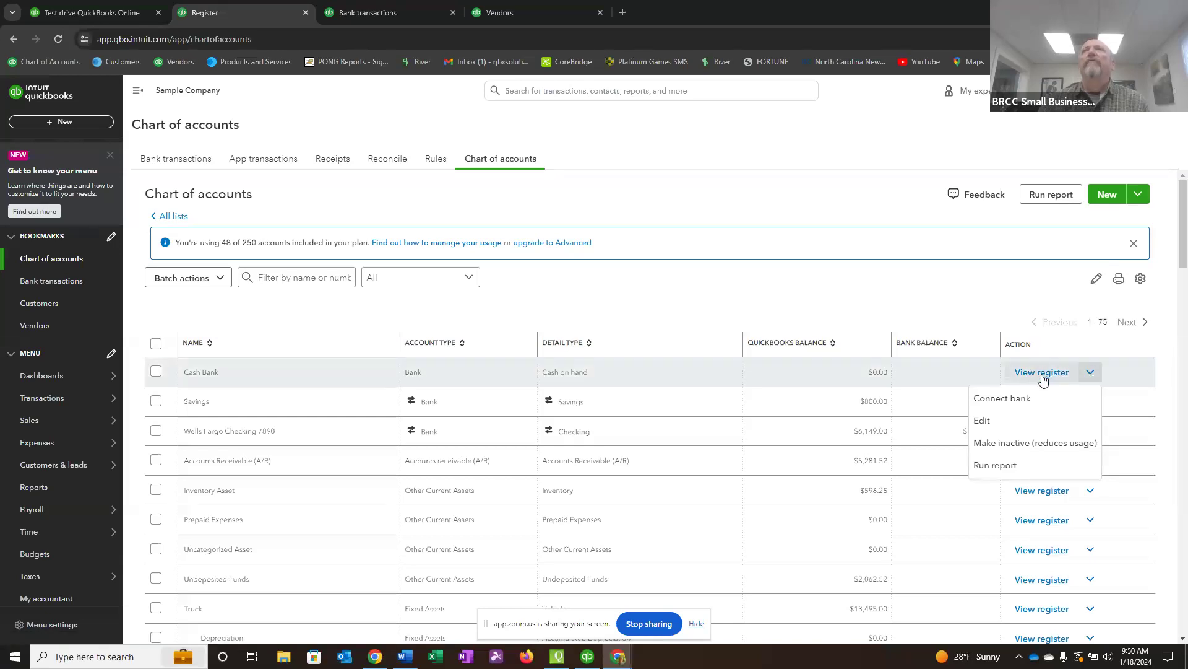
click(960, 284)
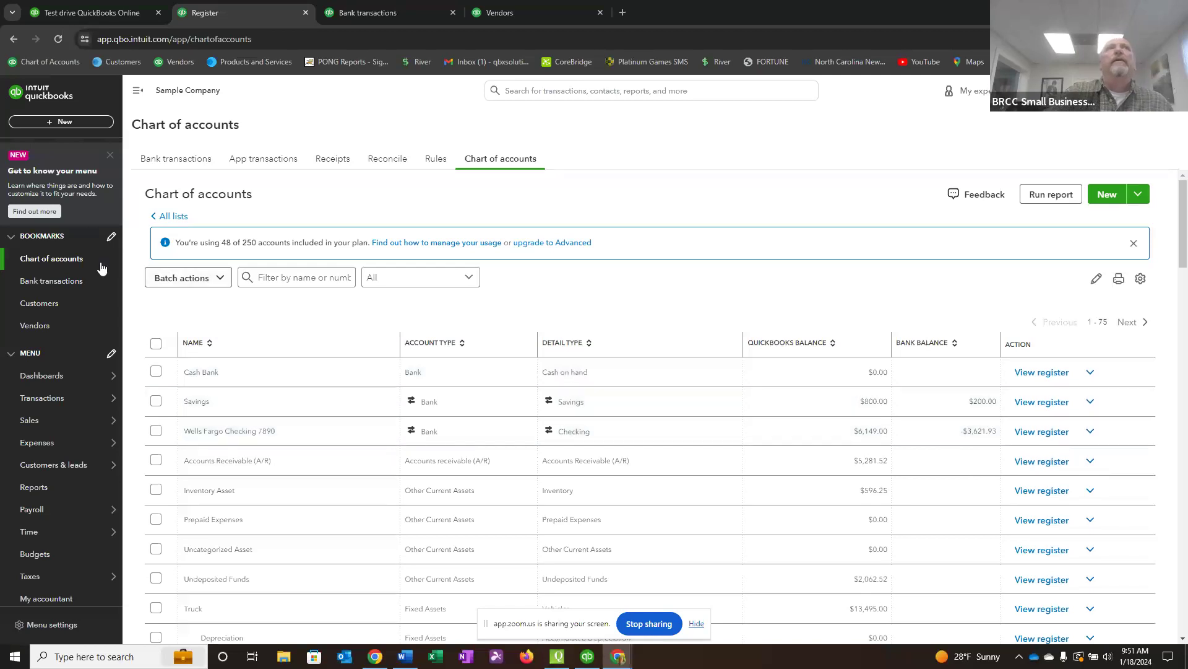
Show the bank transactions for the Wells Fargo Checking account and open its bank register from there.
click(64, 282)
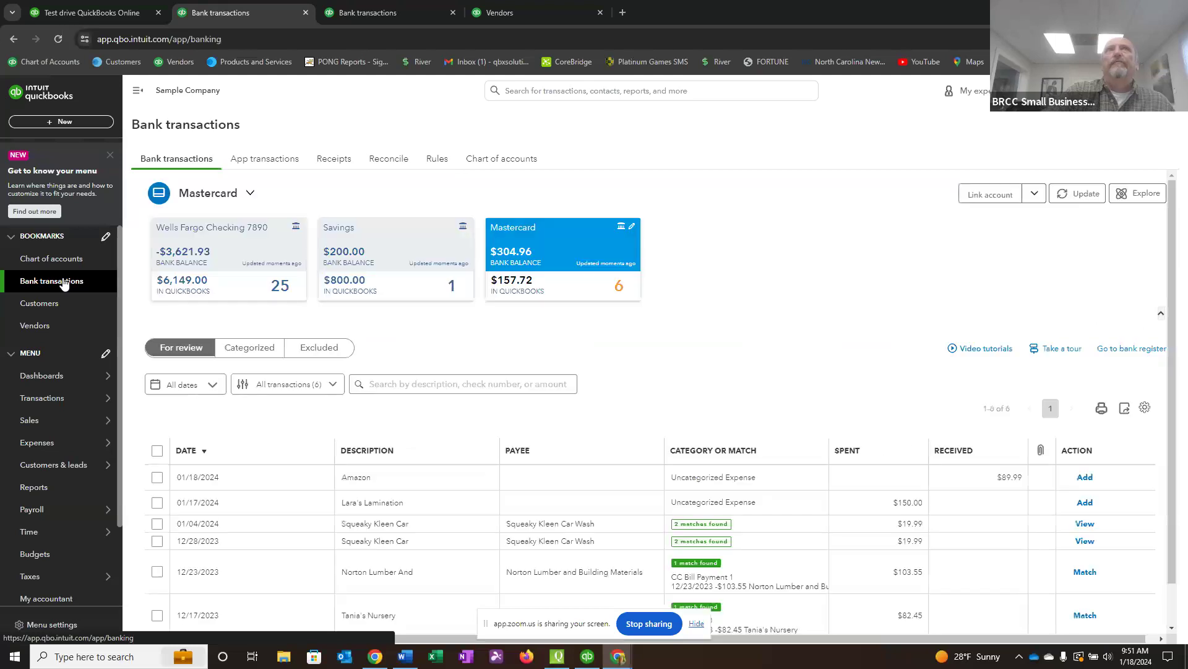
click(200, 264)
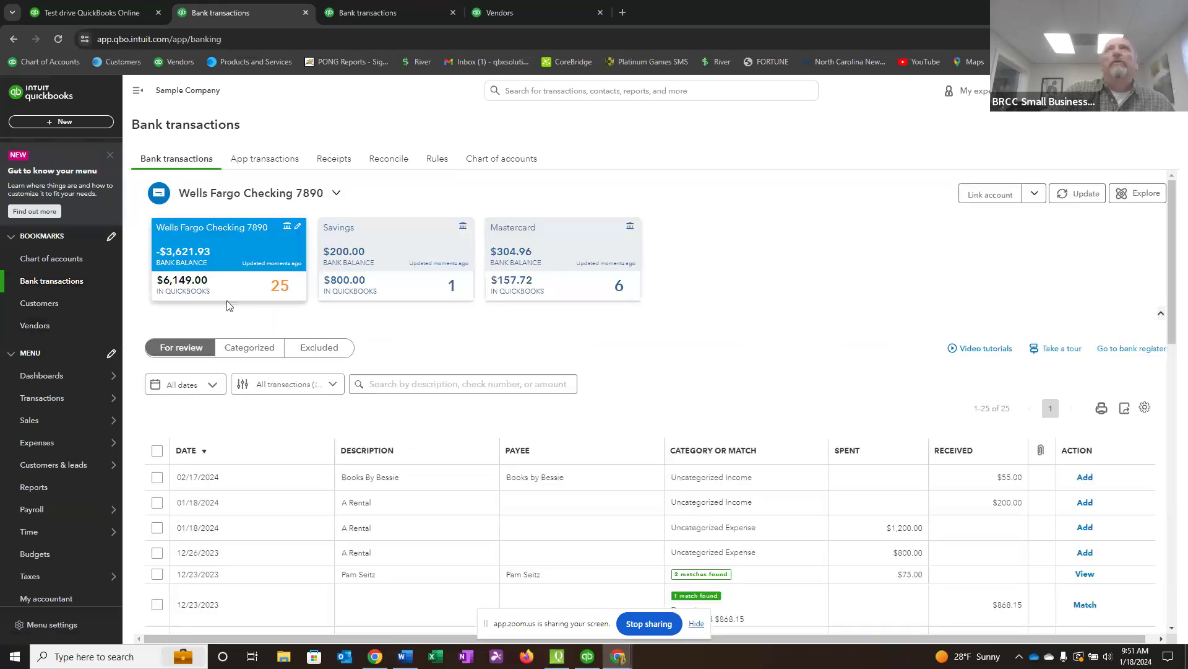
click(1131, 351)
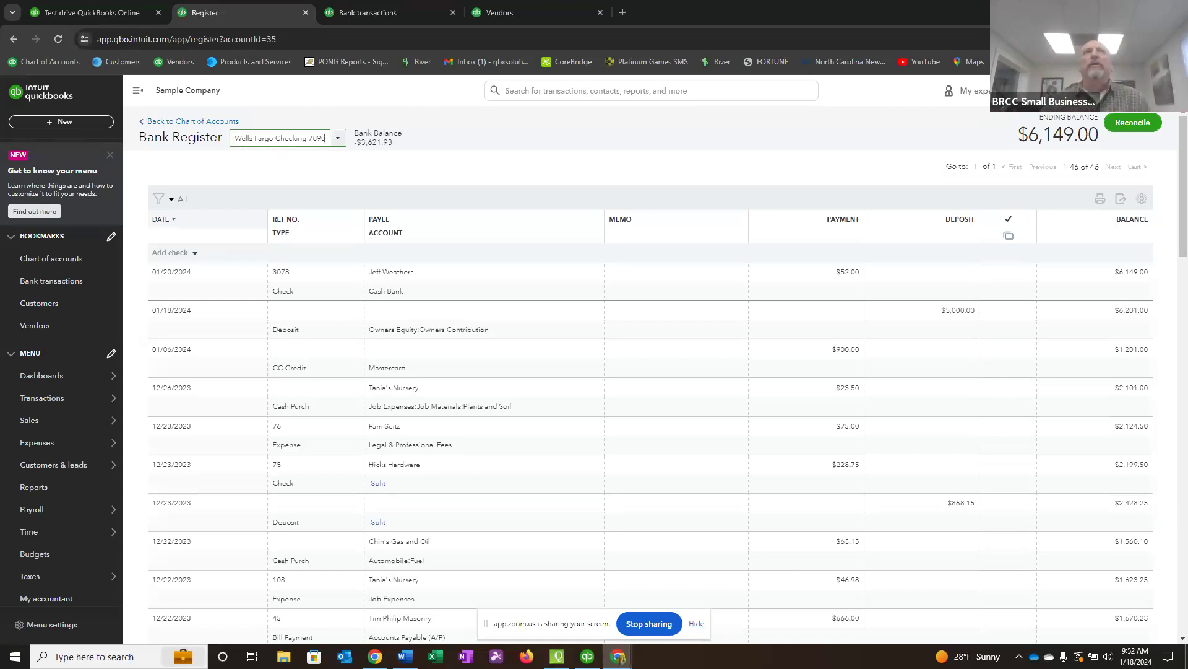
Examine the Wells Fargo Checking transactions waiting for review, then return to the chart of accounts.
click(56, 282)
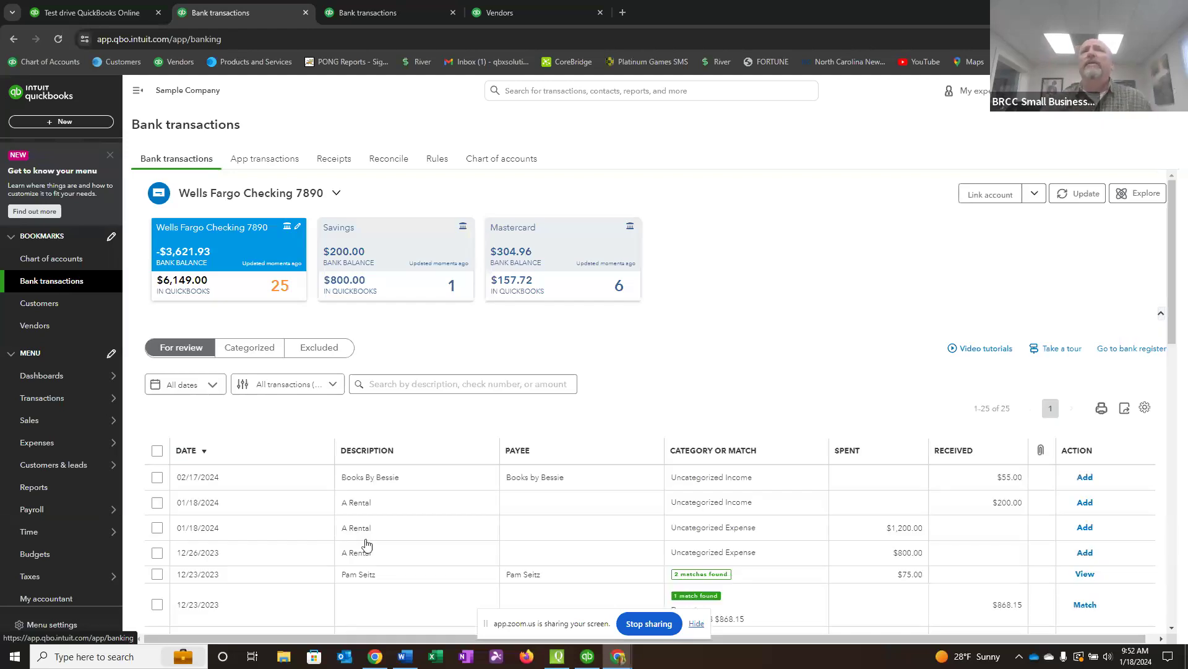
scroll(554, 516, down, 2)
scroll(559, 527, down, 1)
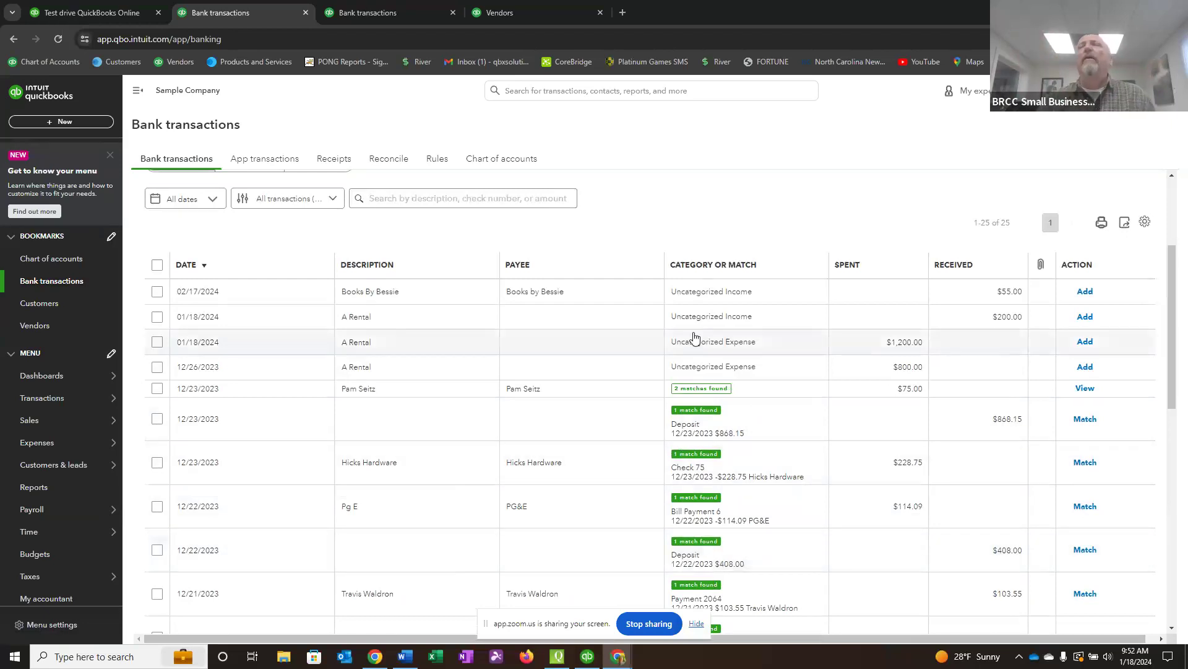
scroll(578, 461, up, 3)
scroll(593, 510, down, 2)
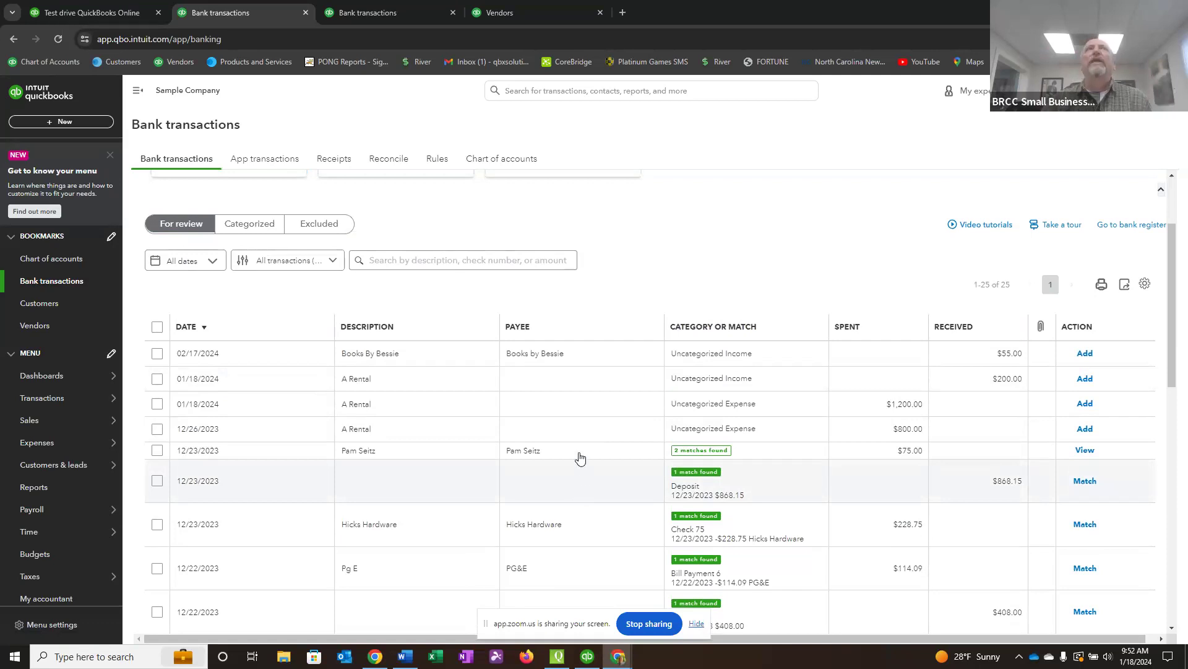
click(54, 260)
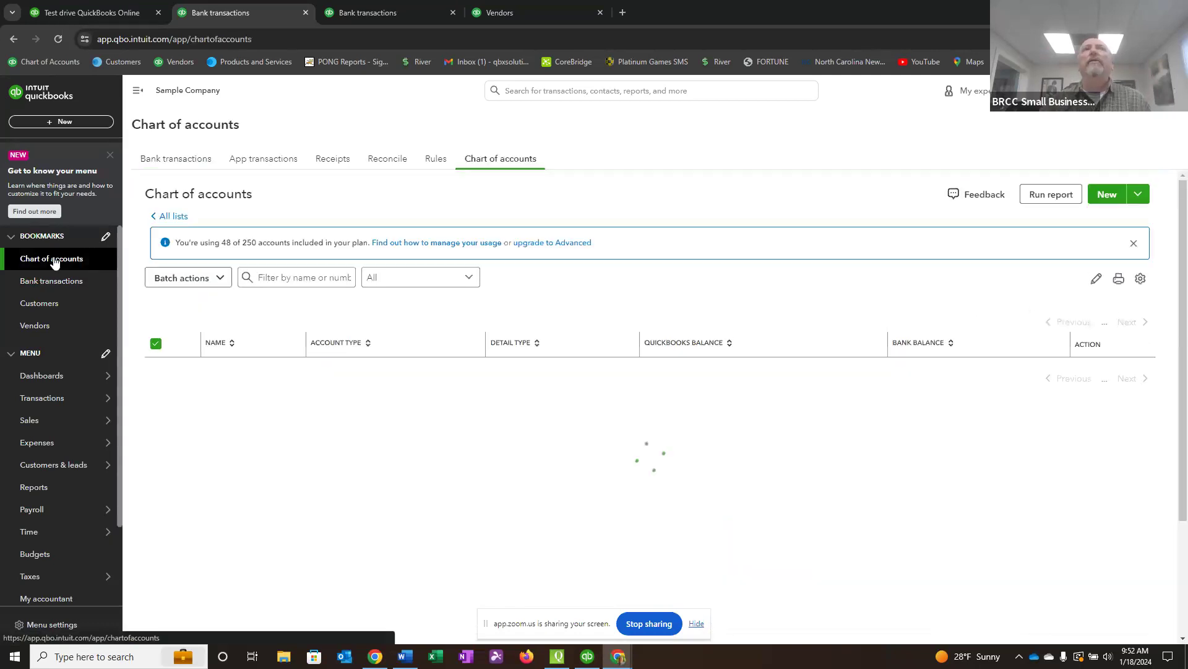
Start a new income account in the chart of accounts, saved under Income with the Service/Fee Income tax form section.
scroll(679, 495, down, 10)
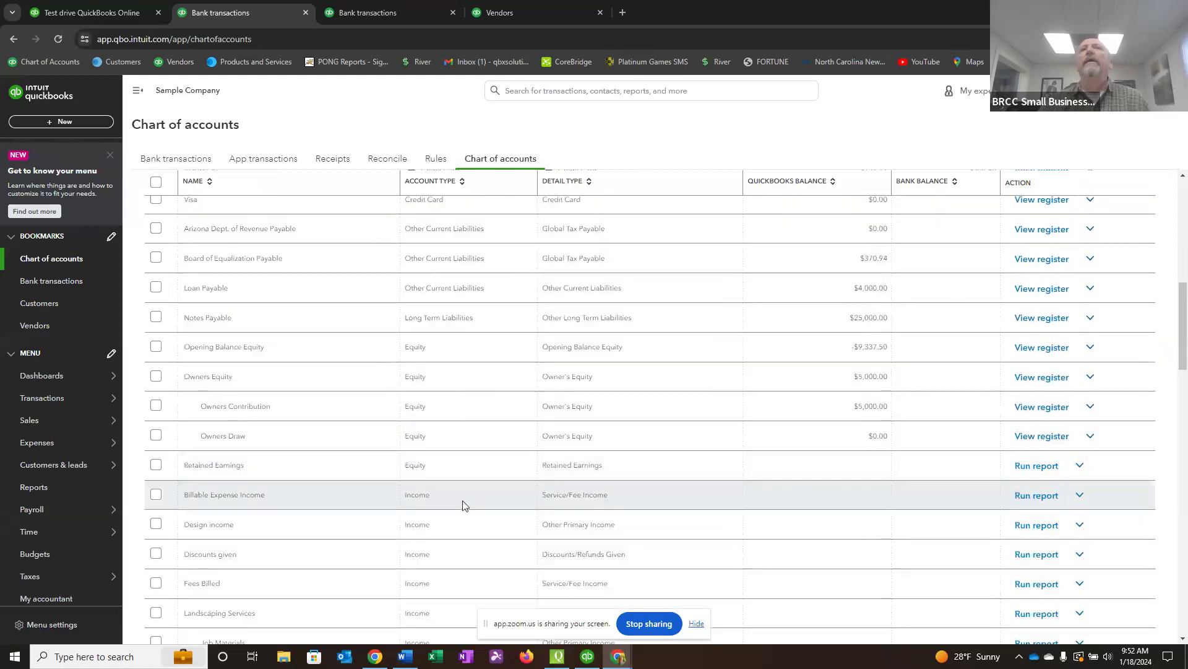
scroll(440, 505, down, 2)
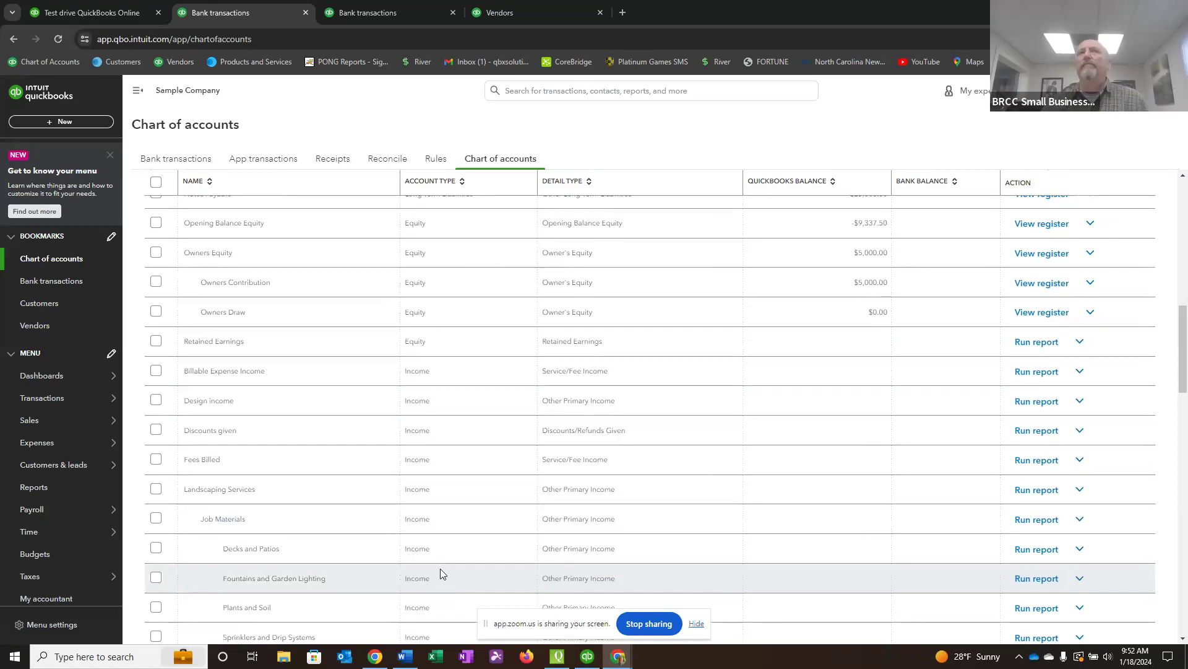
scroll(440, 568, up, 3)
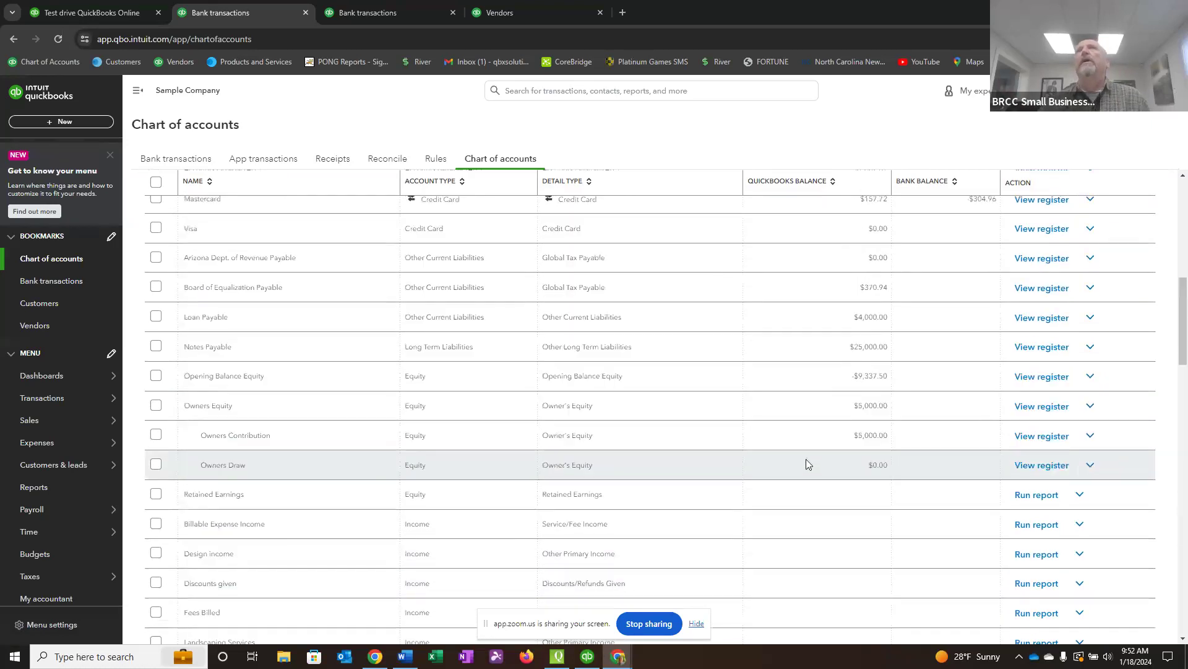
scroll(799, 474, up, 8)
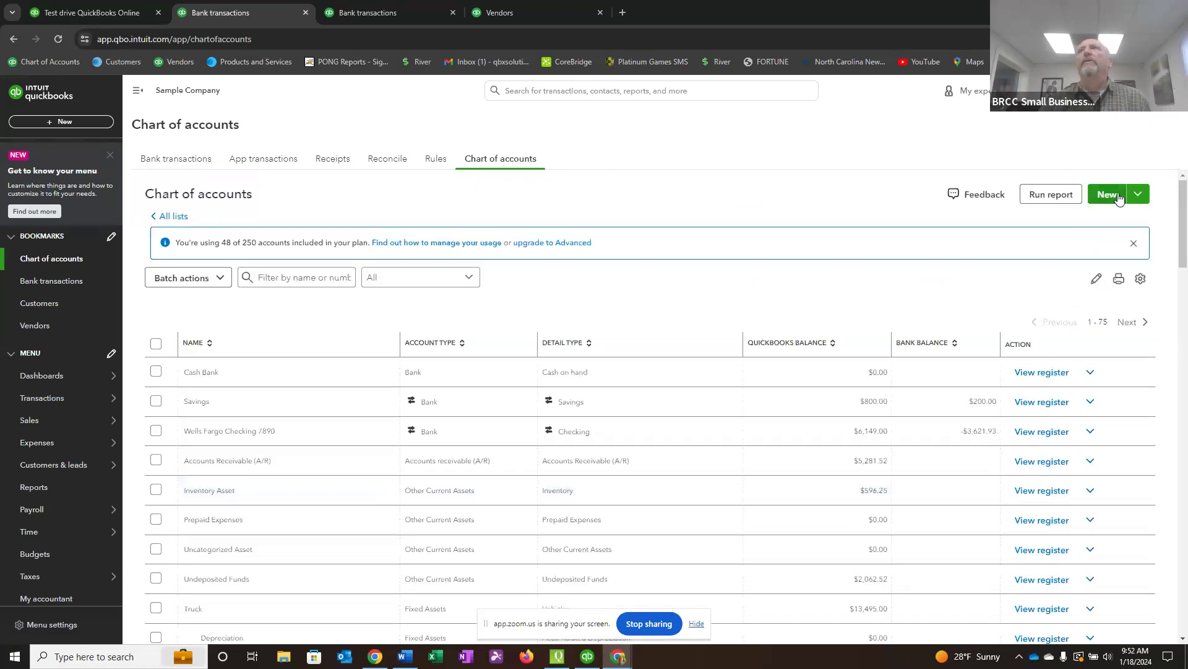
click(1108, 195)
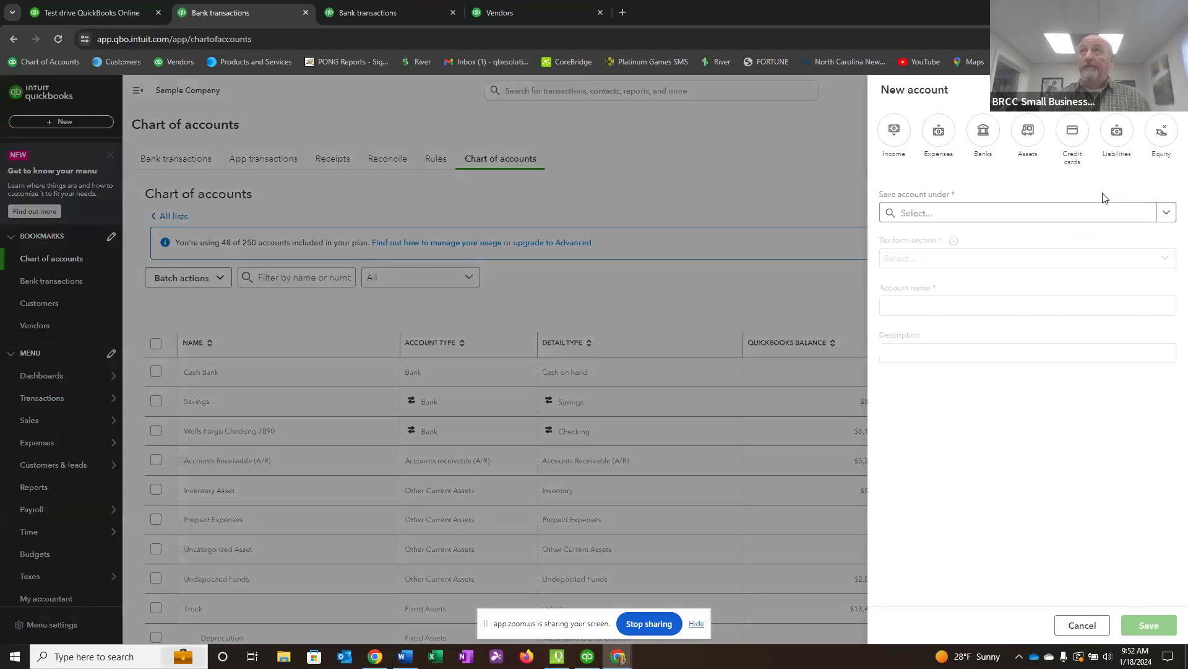
click(894, 137)
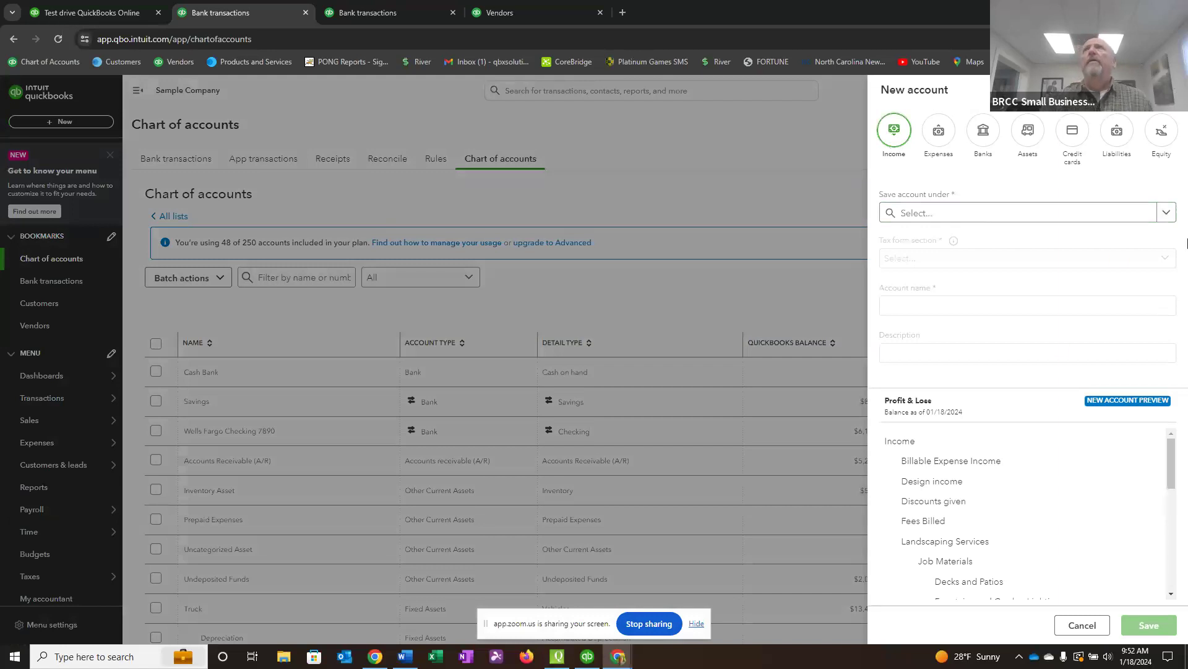
click(1166, 212)
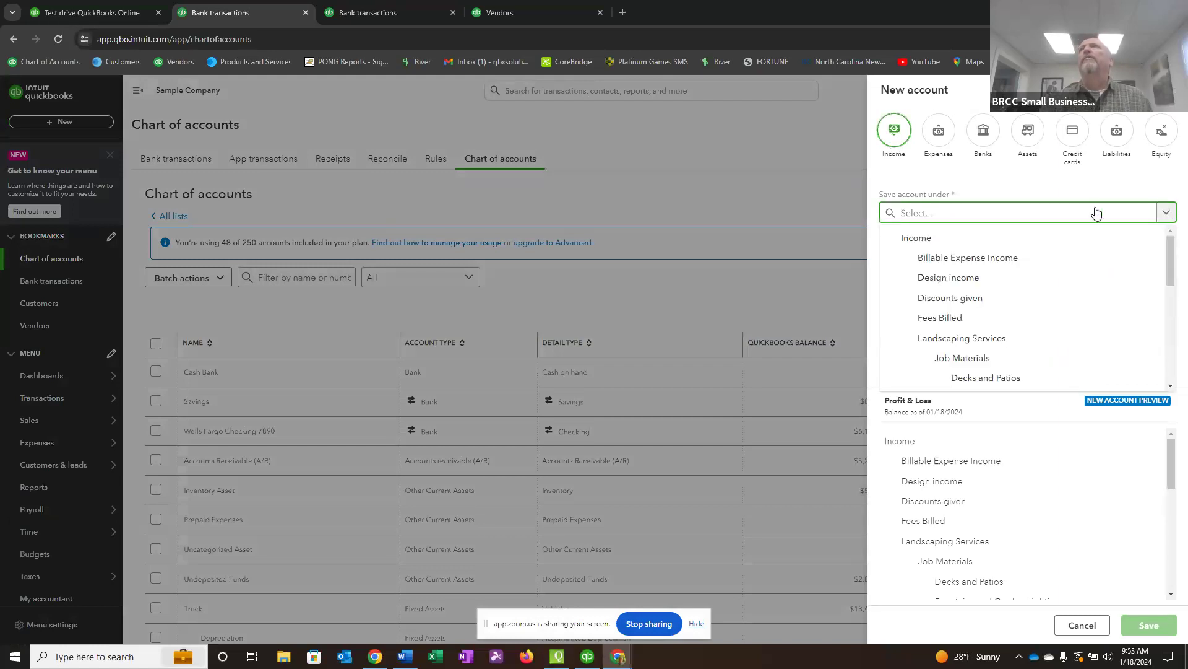
click(929, 239)
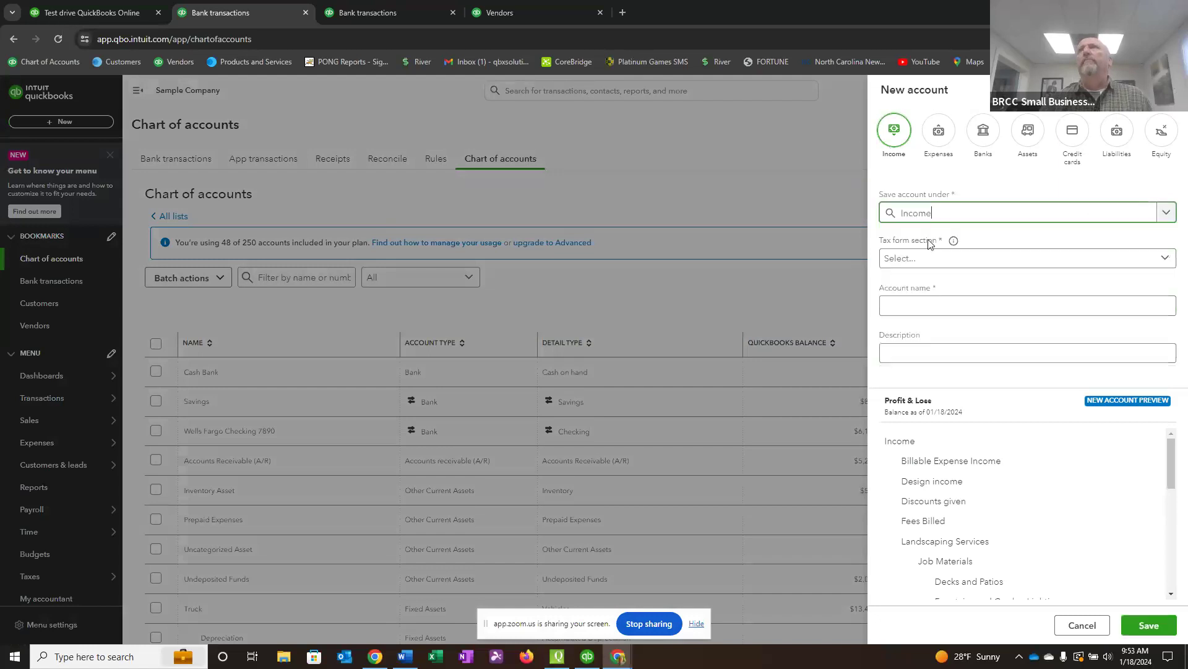
click(1173, 261)
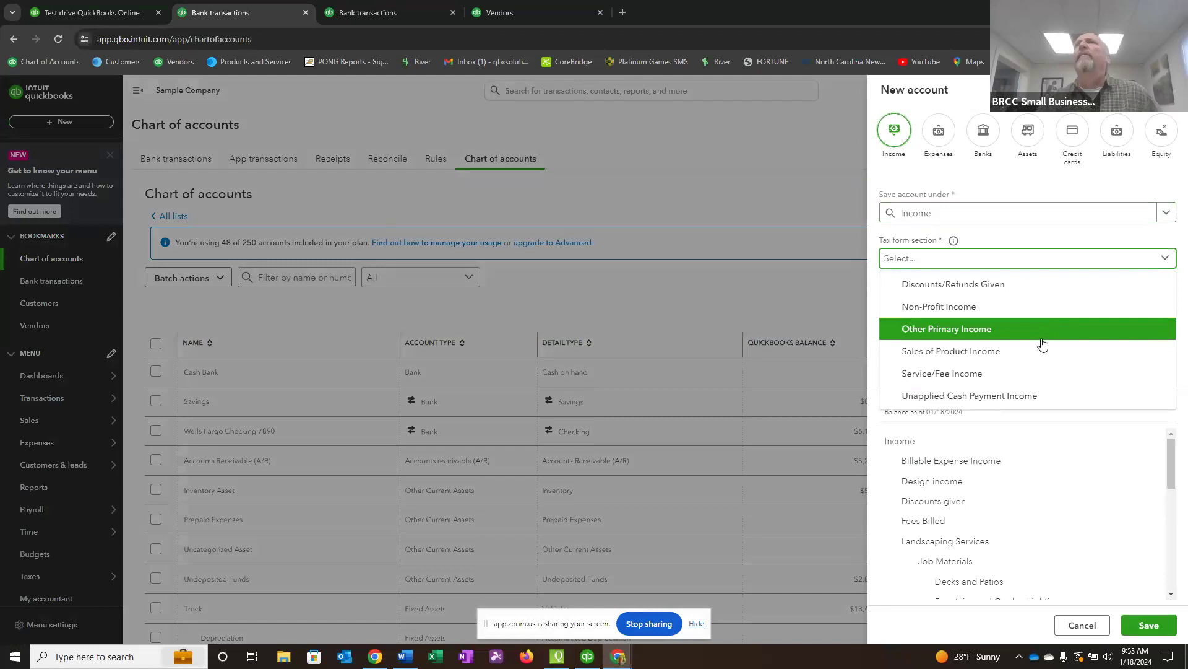
click(954, 380)
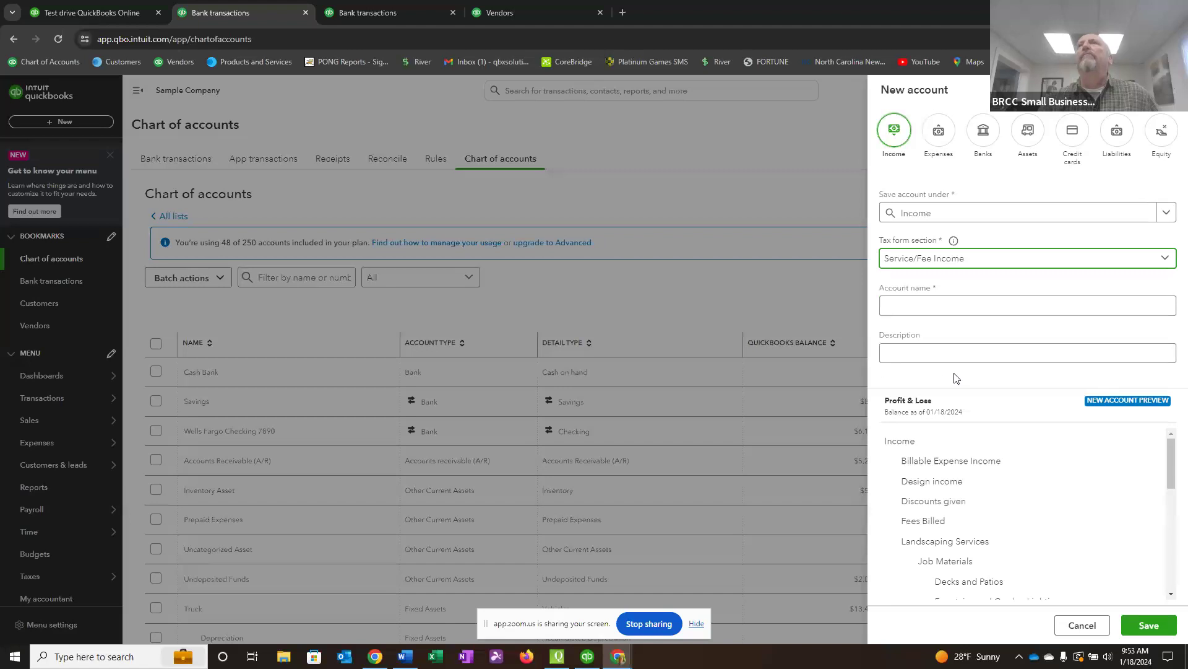
Name the new account HouseCall Pro Income, save it, and locate it in the chart of accounts.
click(901, 305)
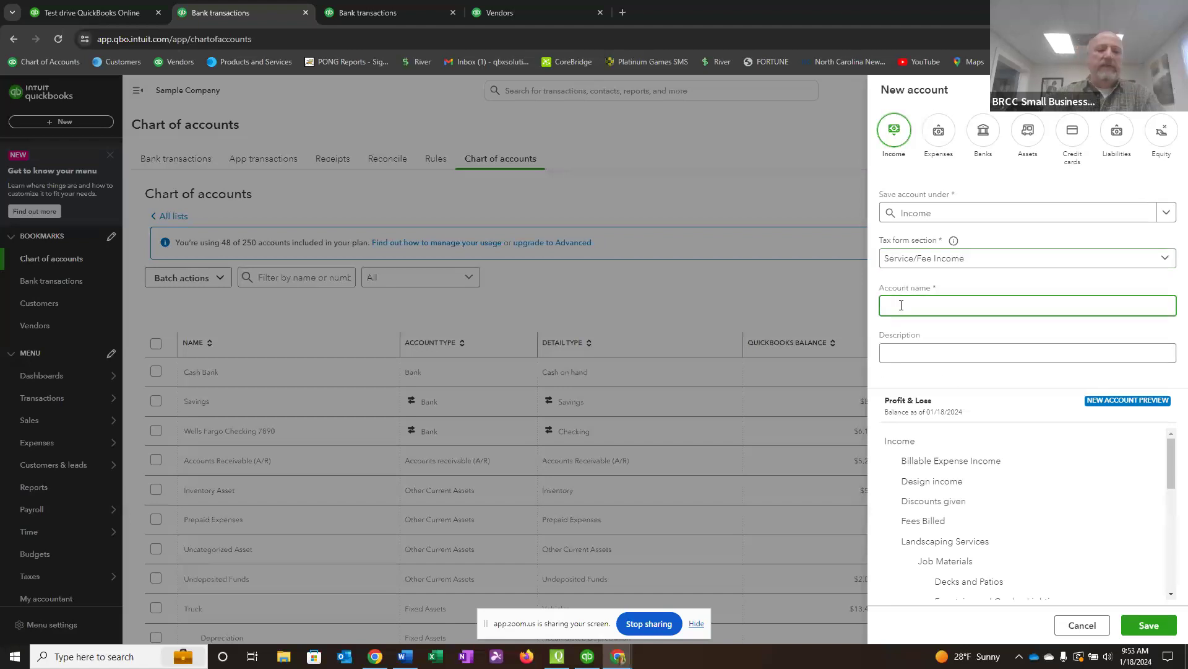
text(House)
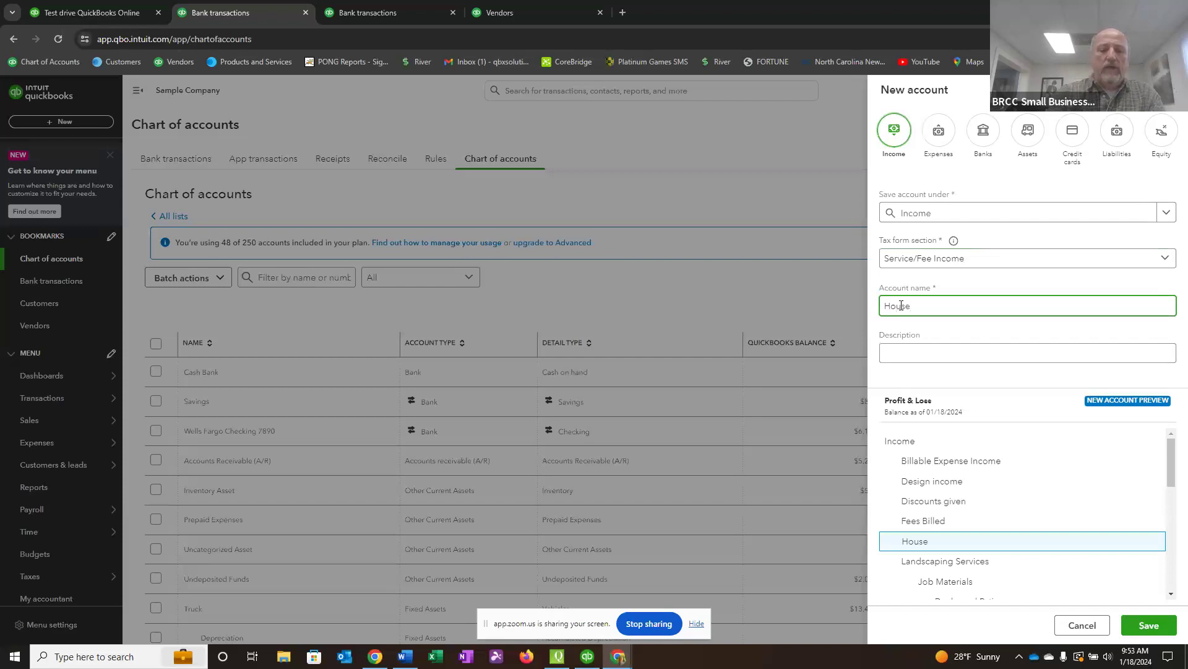
text(Call Pro Income)
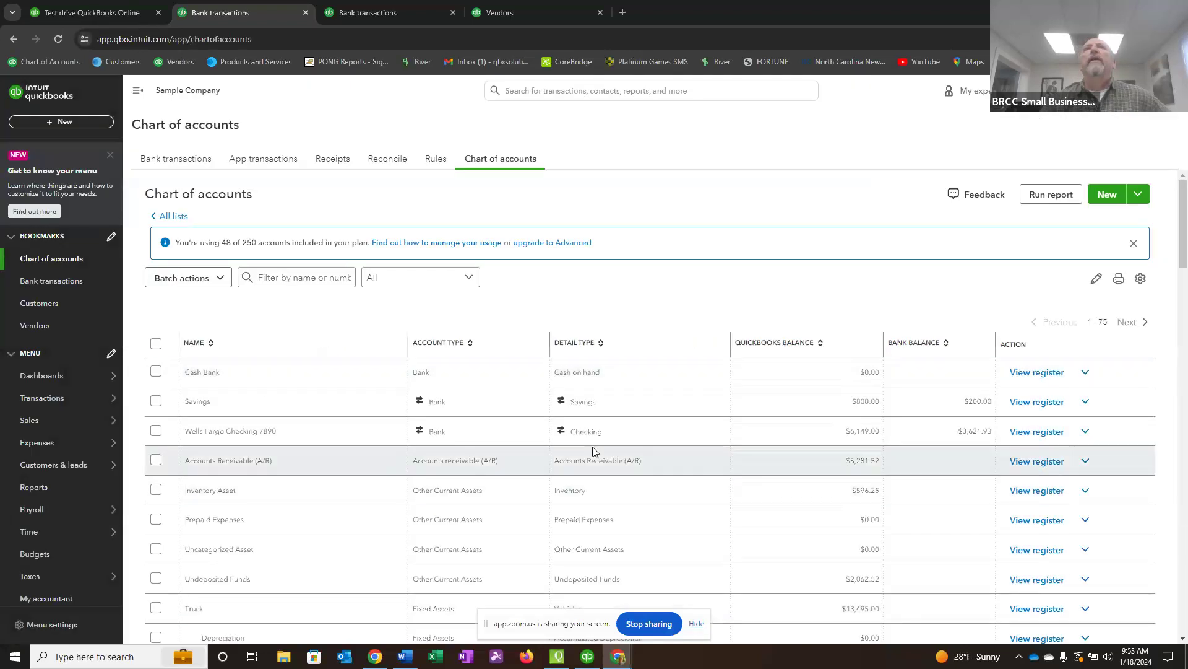
scroll(458, 489, down, 10)
scroll(461, 489, down, 1)
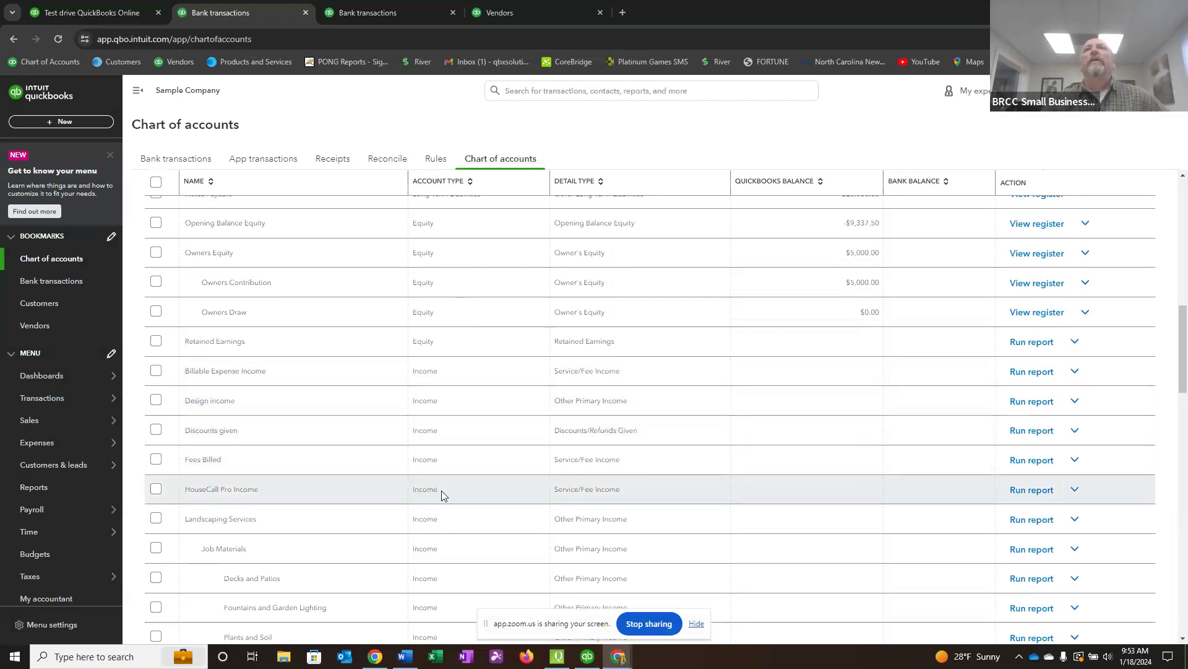
Look over the Wells Fargo Checking transactions awaiting review, then check the equity accounts in the chart of accounts.
click(66, 281)
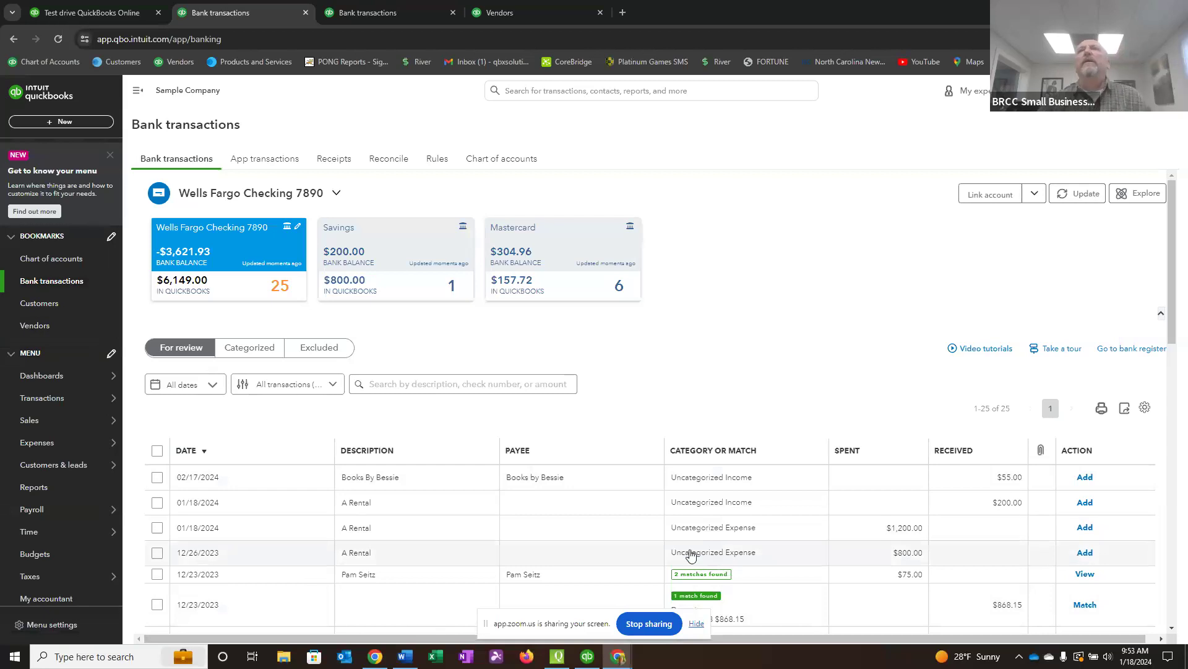
scroll(519, 517, down, 3)
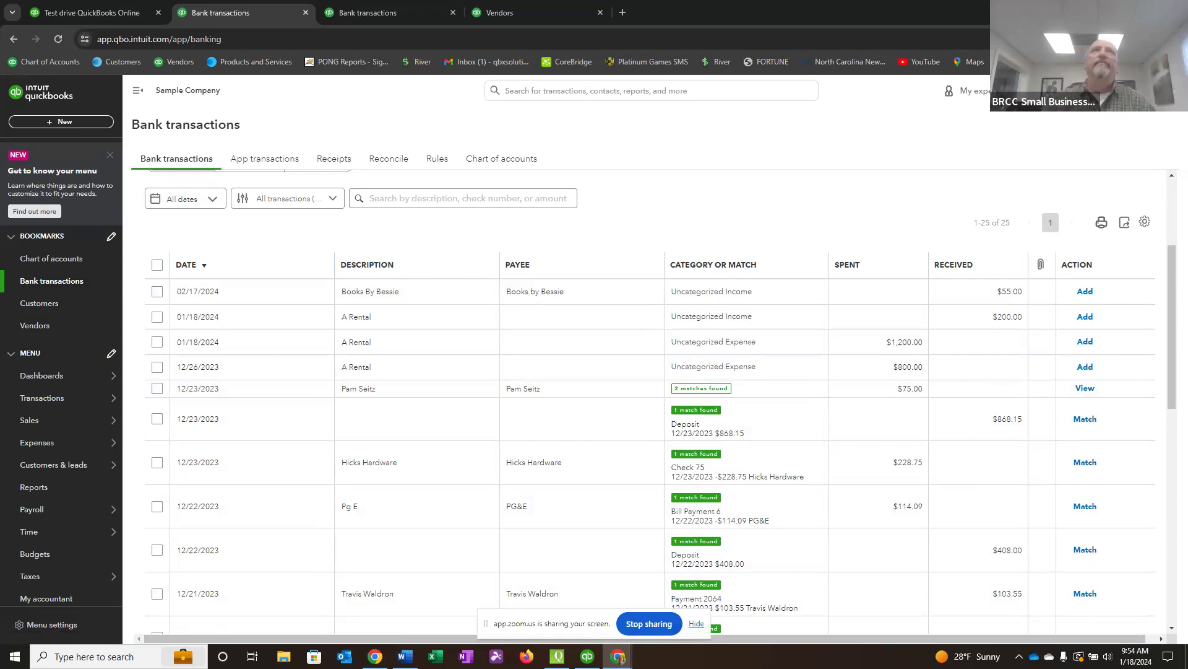
click(62, 260)
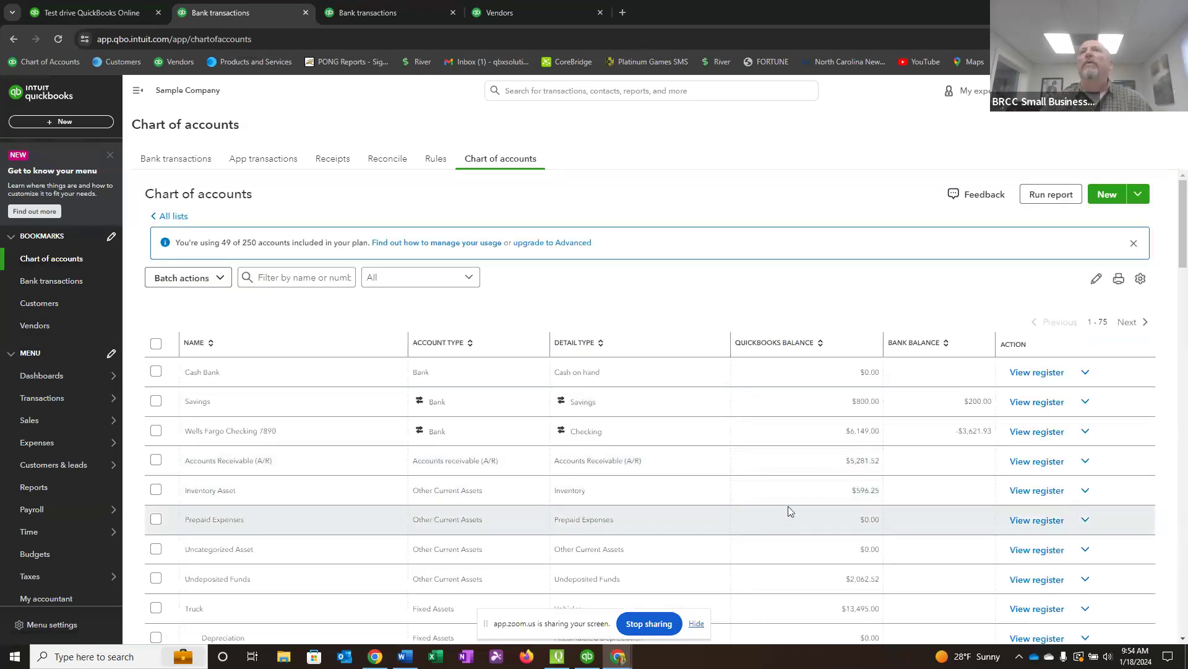
scroll(773, 526, down, 10)
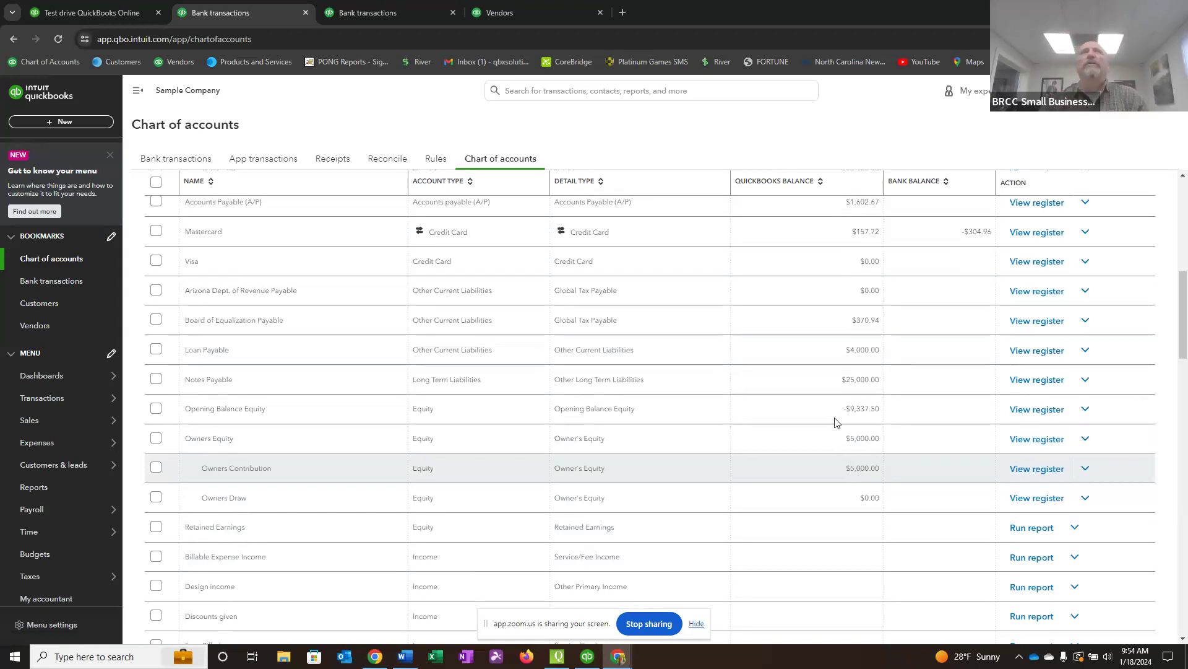
Open the Profit and Loss report, run it for All Dates, and hide the screen-sharing bar covering the figures.
click(34, 487)
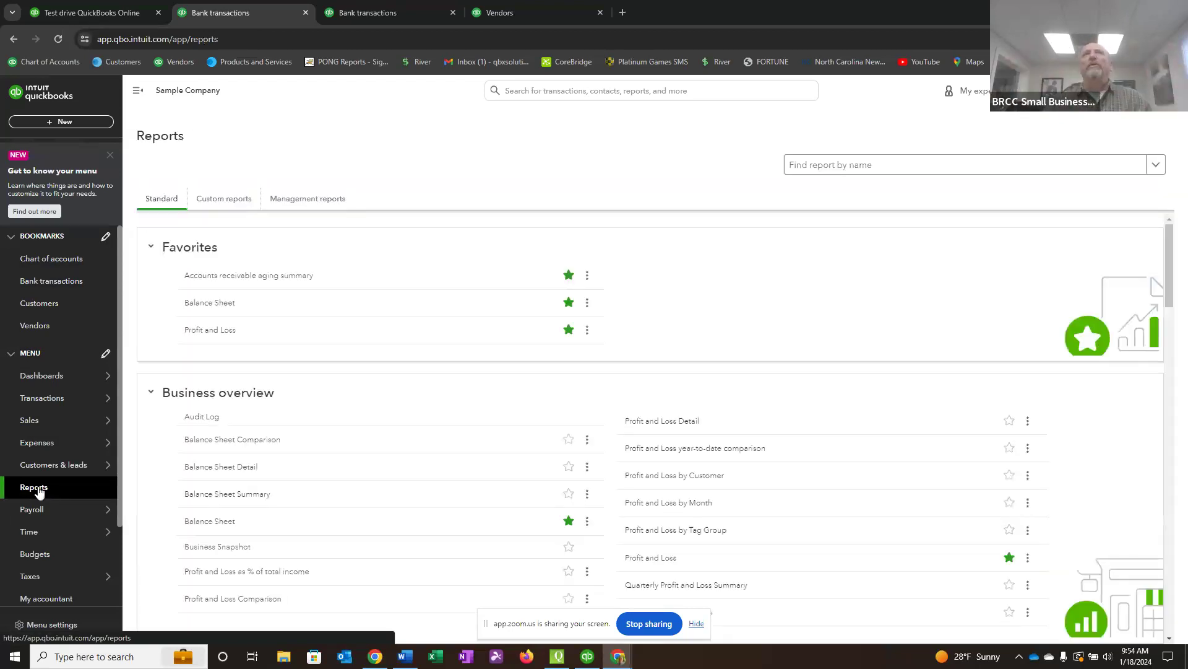
click(207, 332)
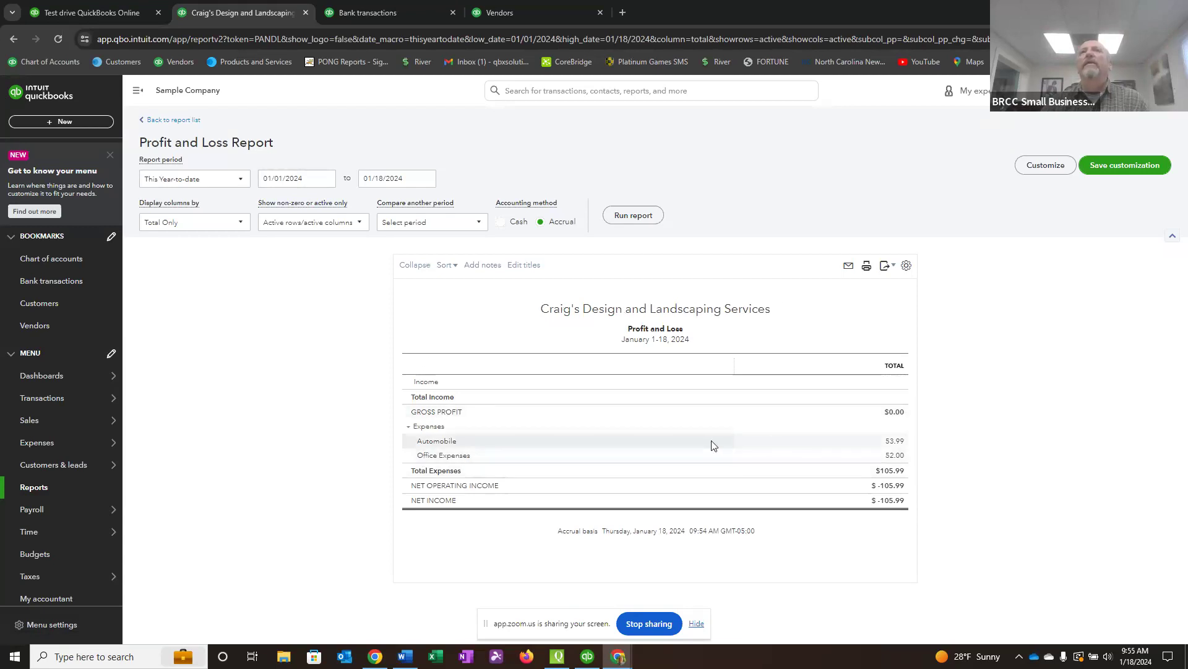
click(241, 184)
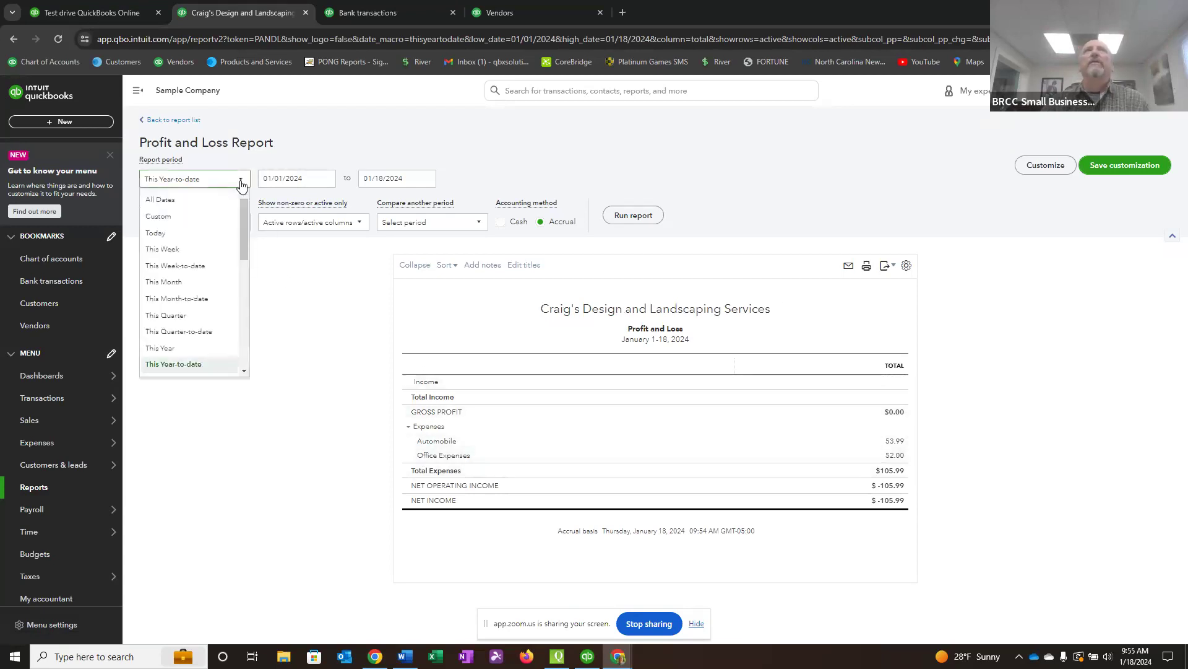
click(173, 205)
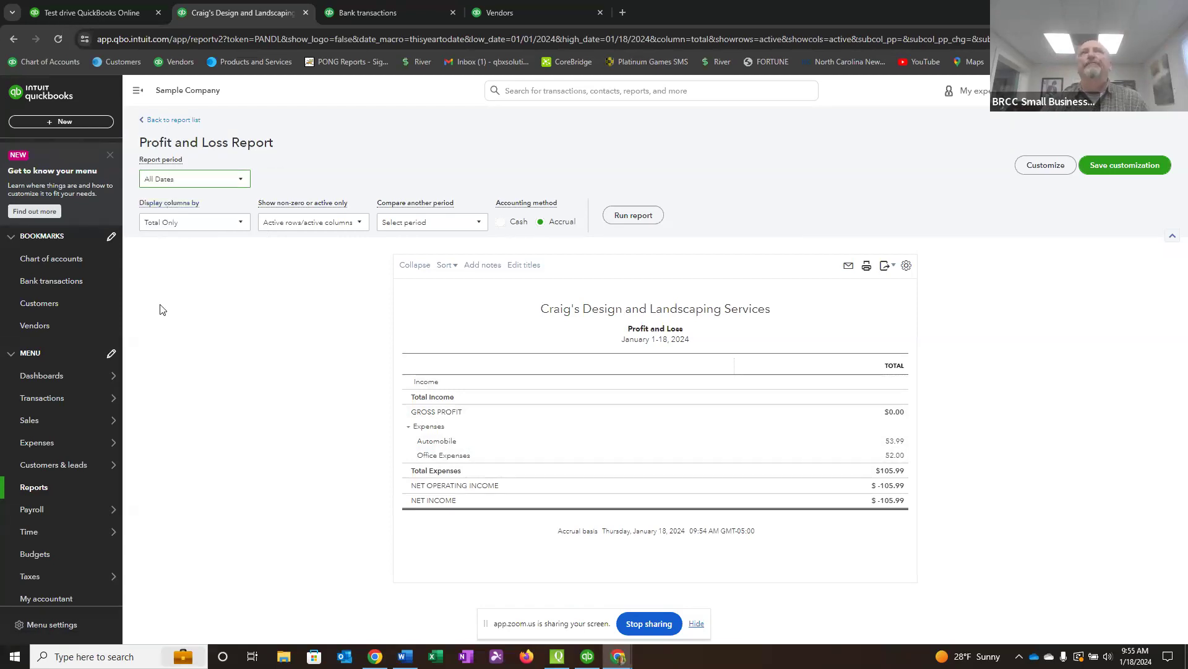
click(627, 217)
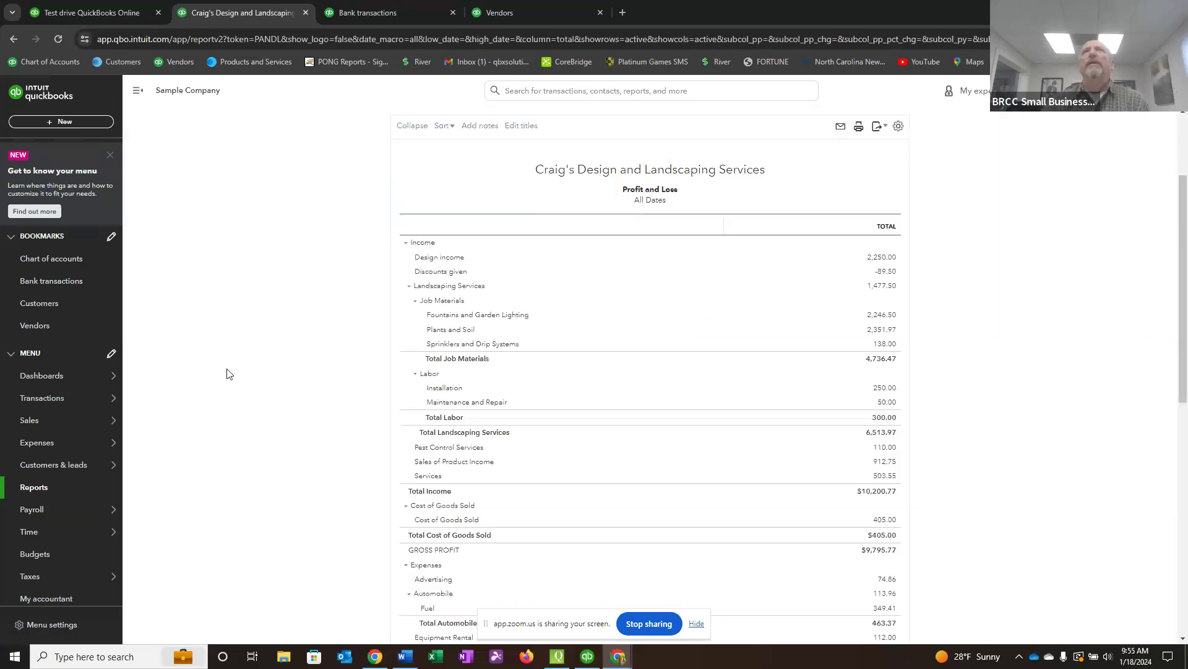
scroll(227, 374, up, 3)
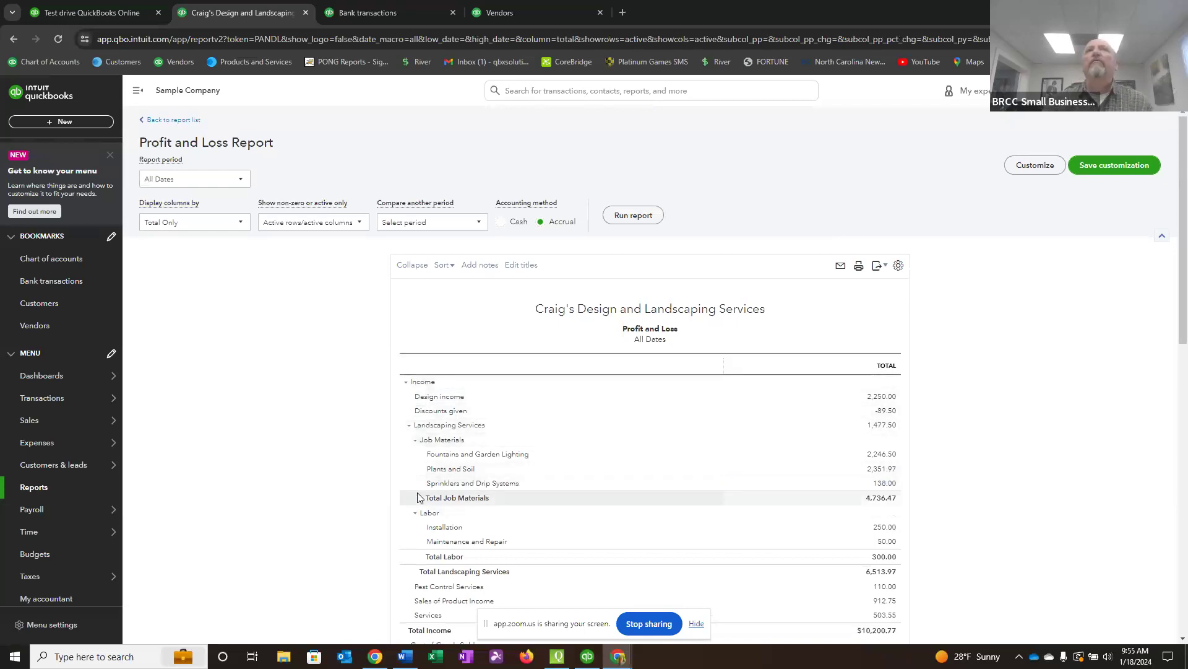
scroll(530, 504, down, 1)
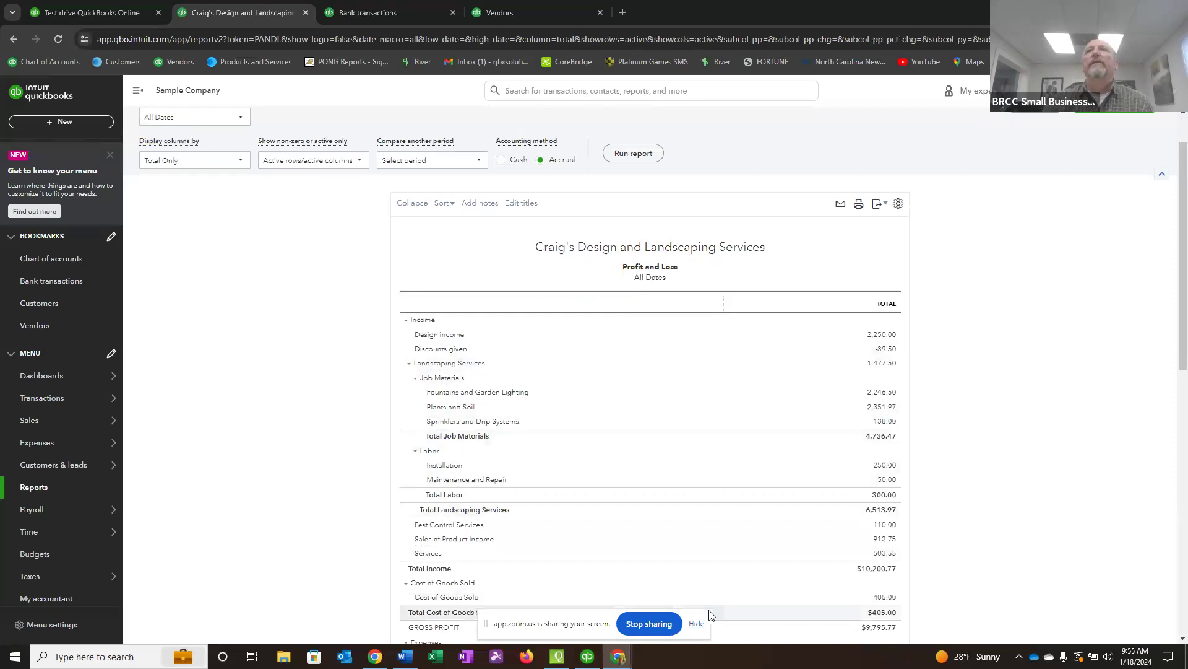
click(696, 622)
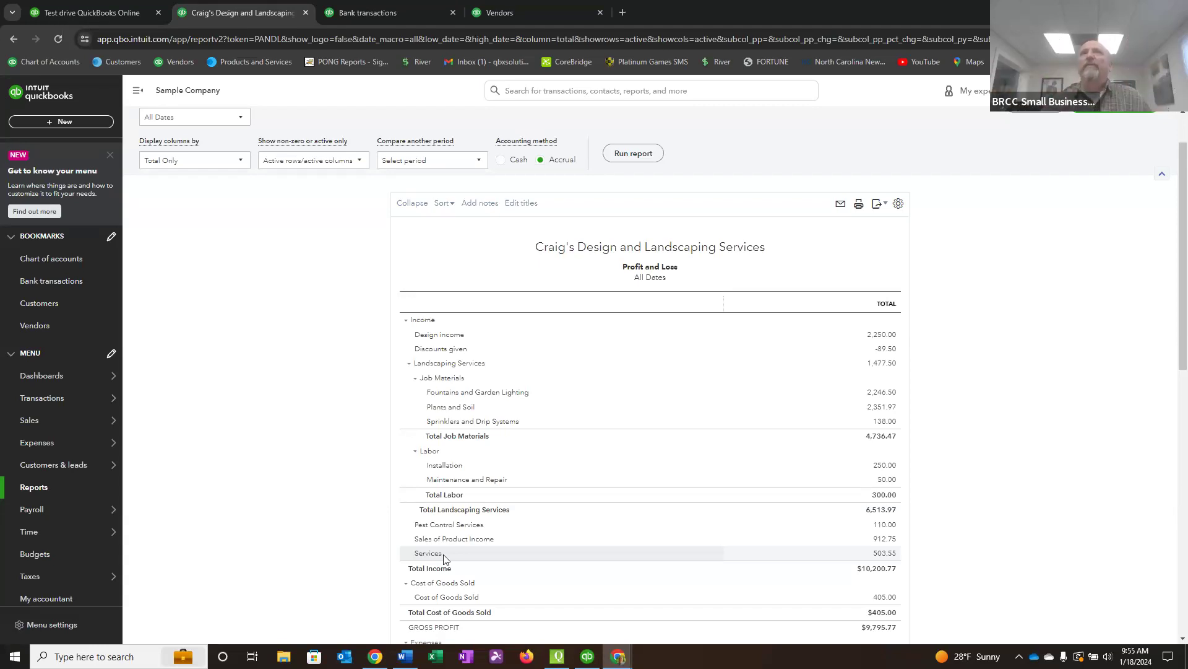
Display the Profit and Loss report's columns by Months and run the report again.
scroll(593, 476, up, 1)
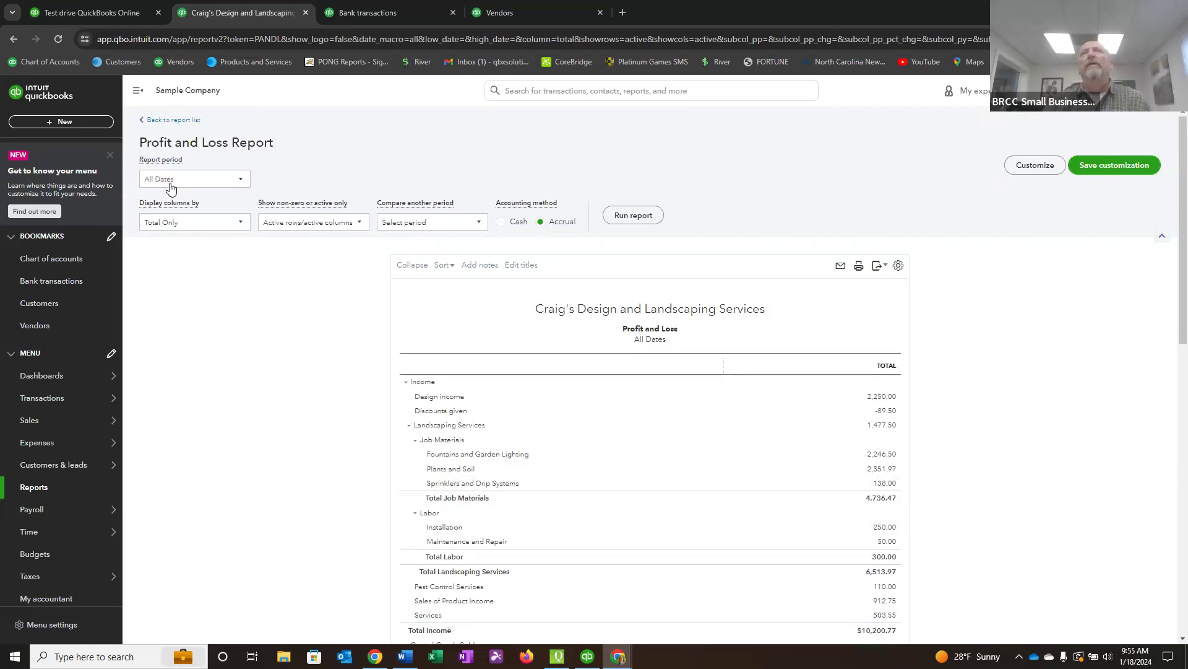
click(242, 223)
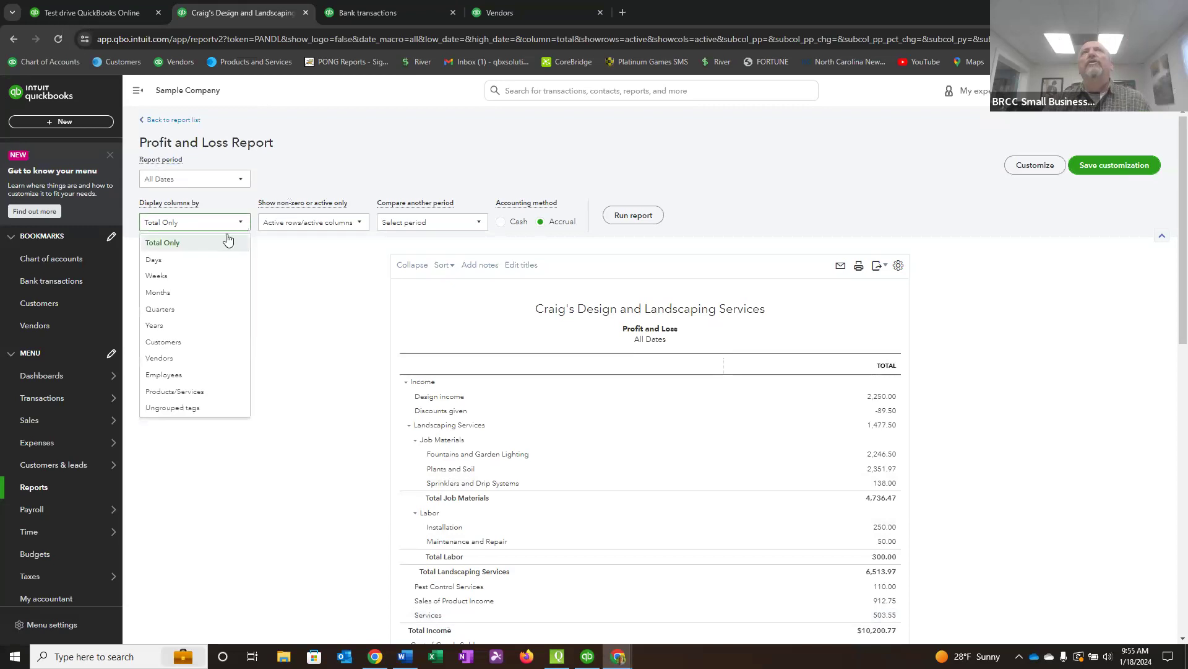
click(169, 293)
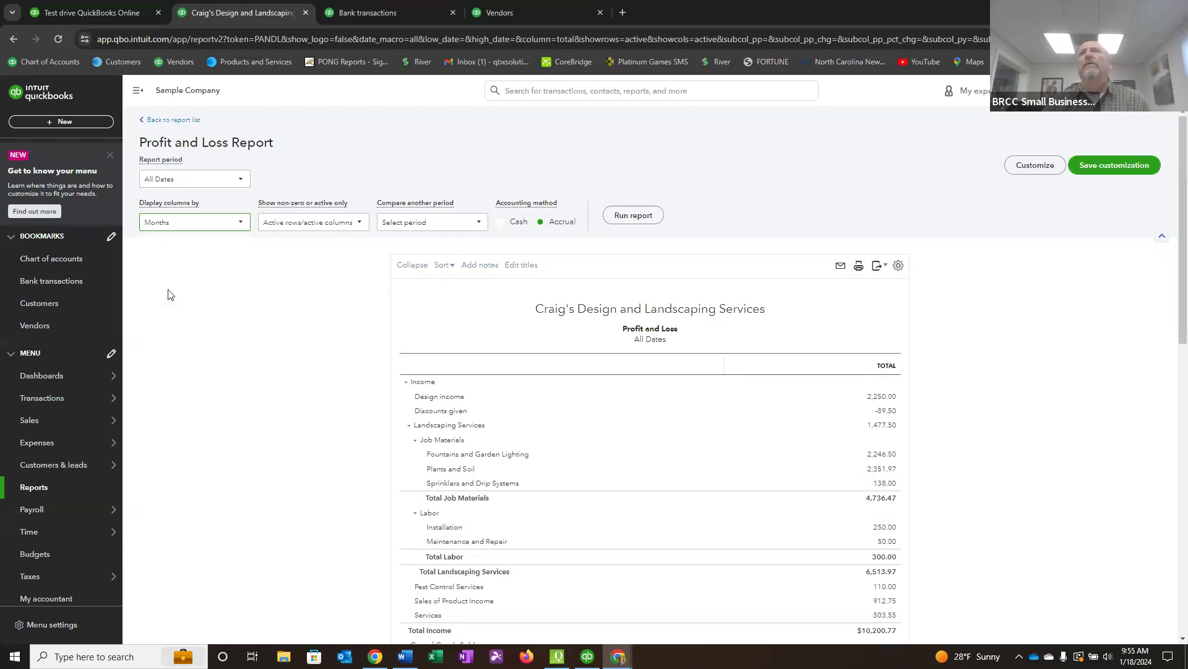
click(633, 216)
Examine the monthly income, gross profit, expenses and net income in the Profit and Loss report.
scroll(530, 333, down, 2)
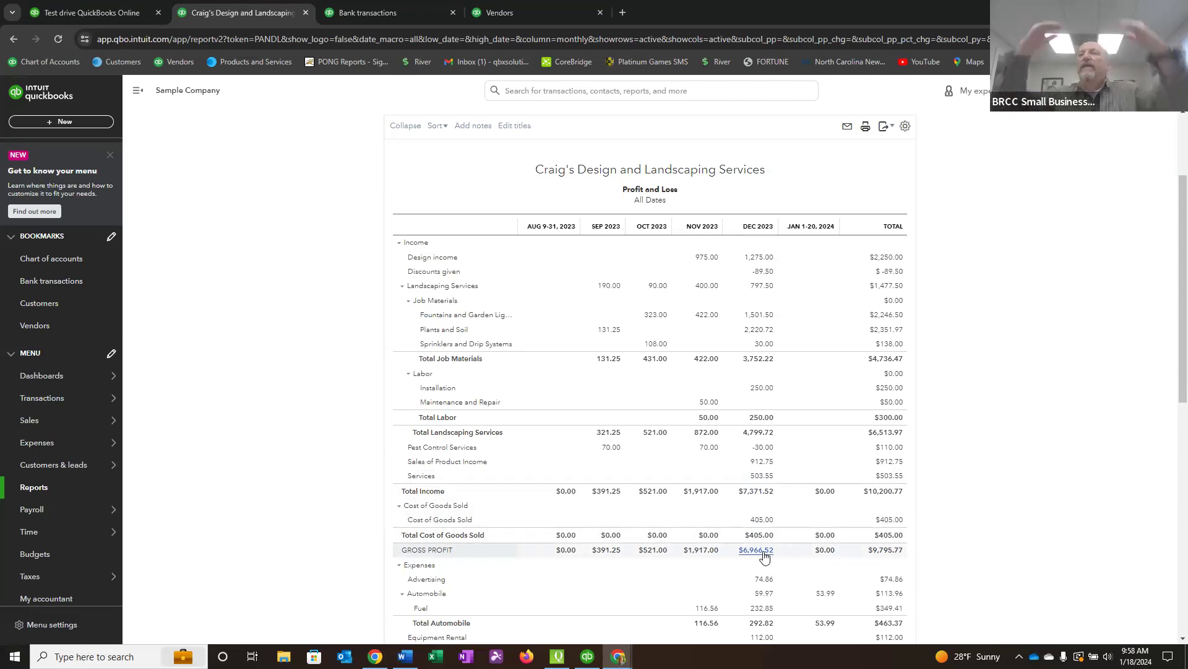
scroll(764, 559, down, 1)
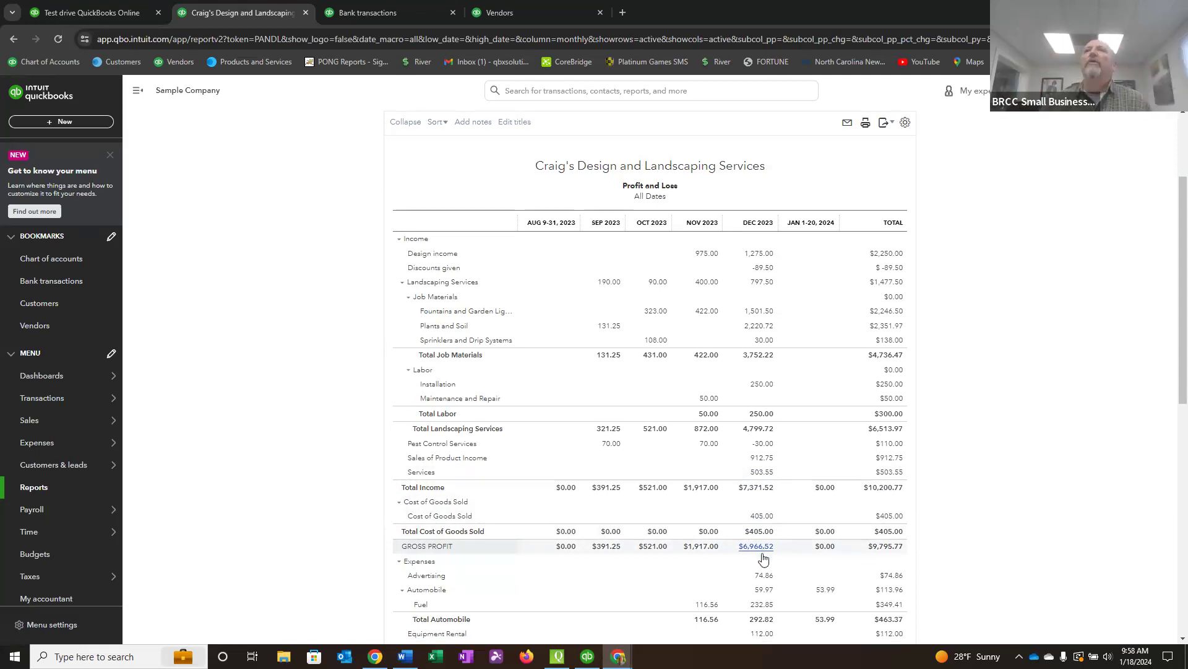
scroll(767, 557, down, 3)
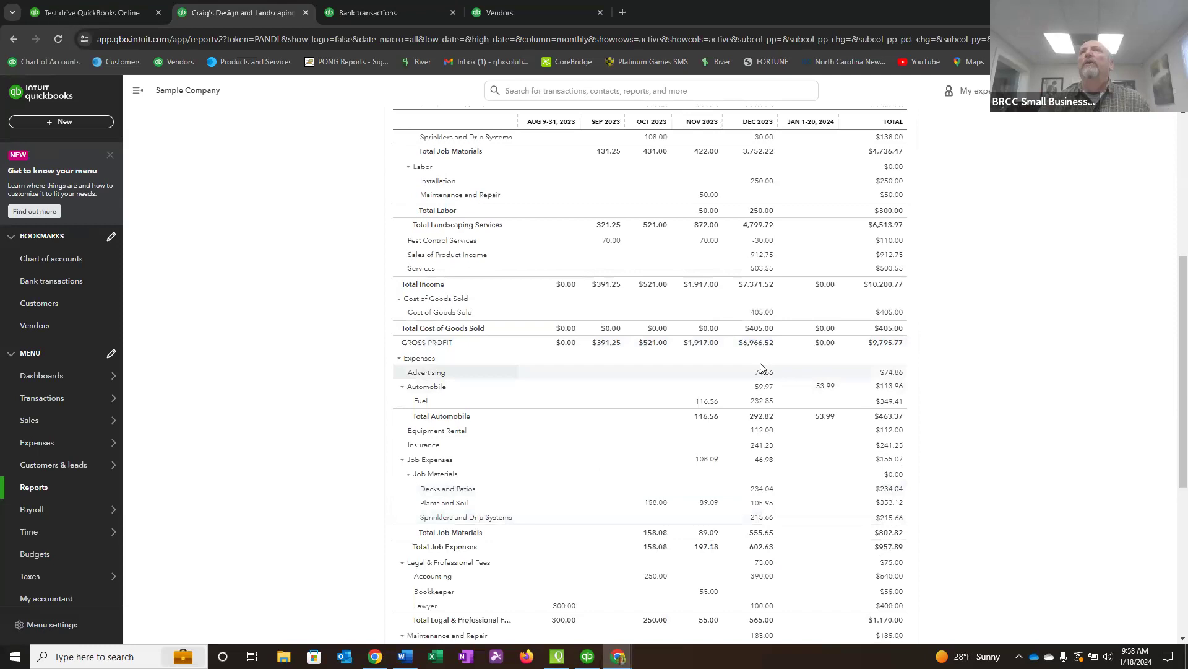
scroll(761, 359, down, 2)
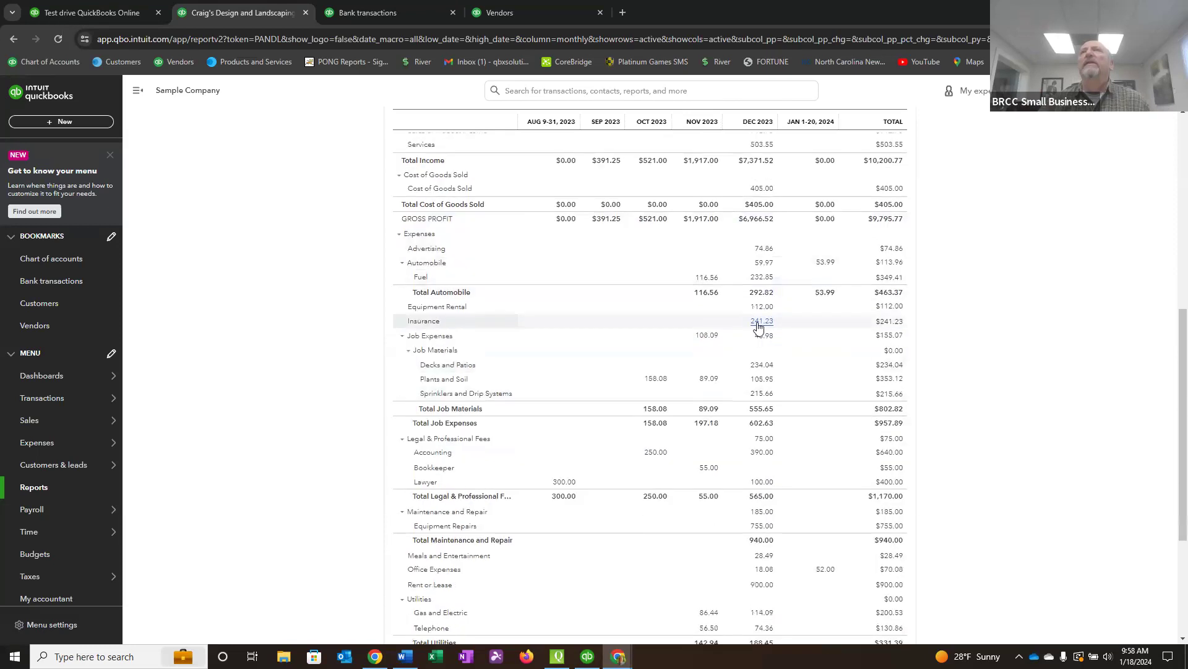
scroll(759, 330, down, 2)
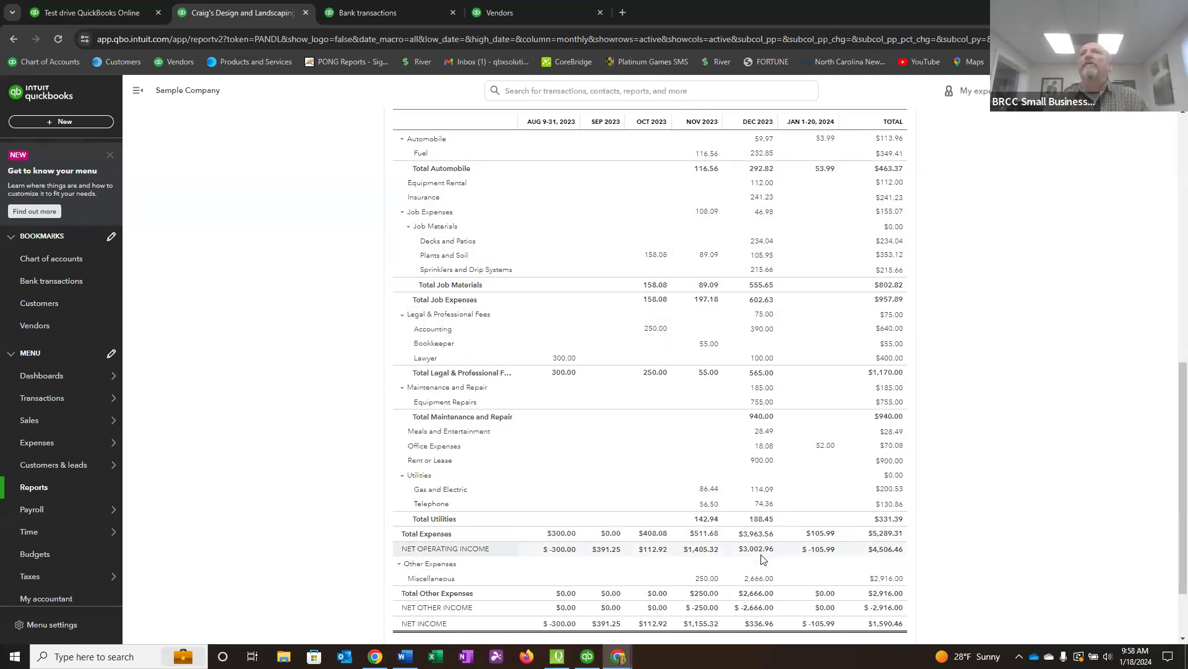
scroll(762, 393, up, 3)
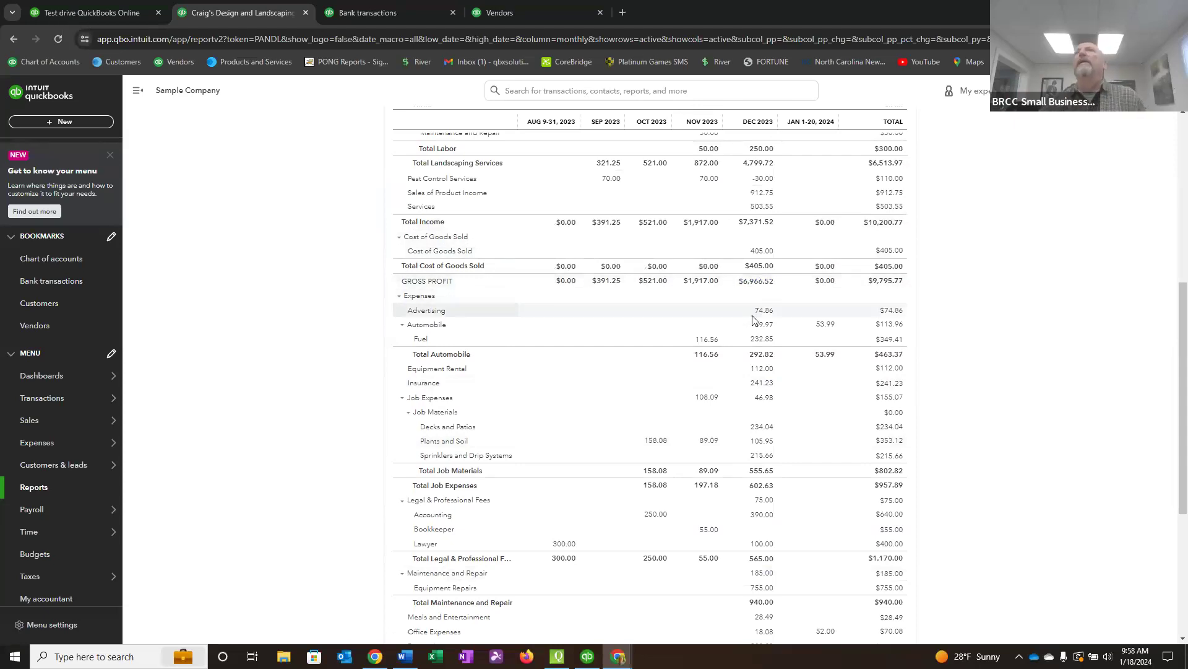
Compare the August and September 2023 columns of the Profit and Loss report, from income and gross profit down to net income.
scroll(759, 322, down, 3)
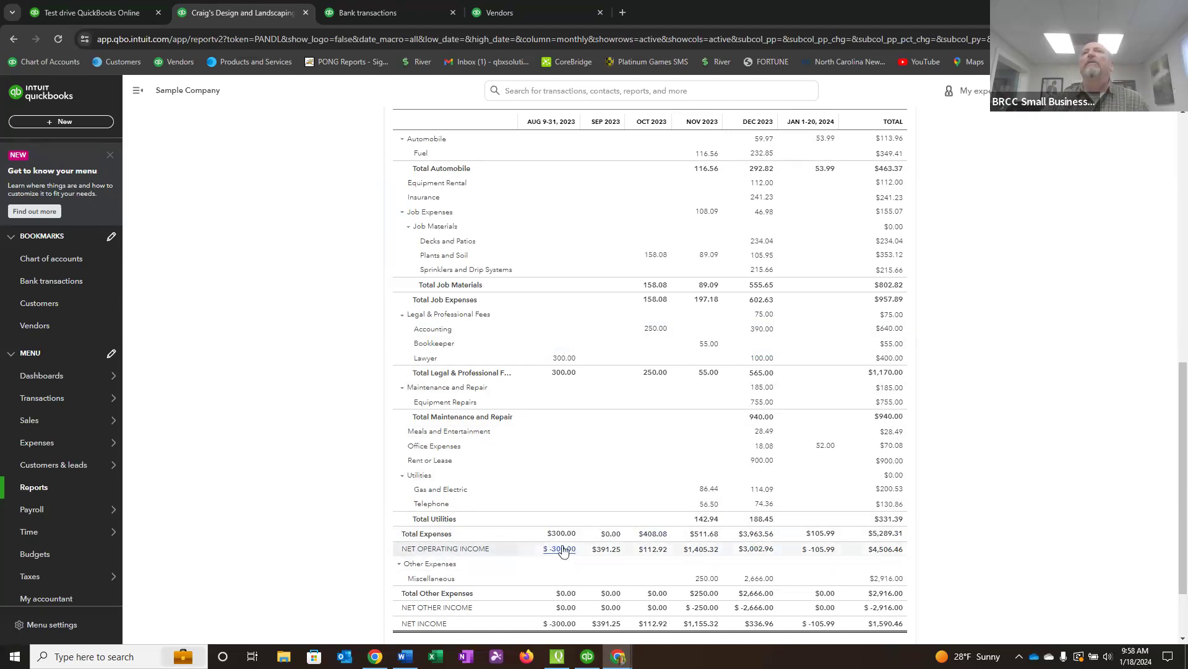
scroll(551, 523, up, 10)
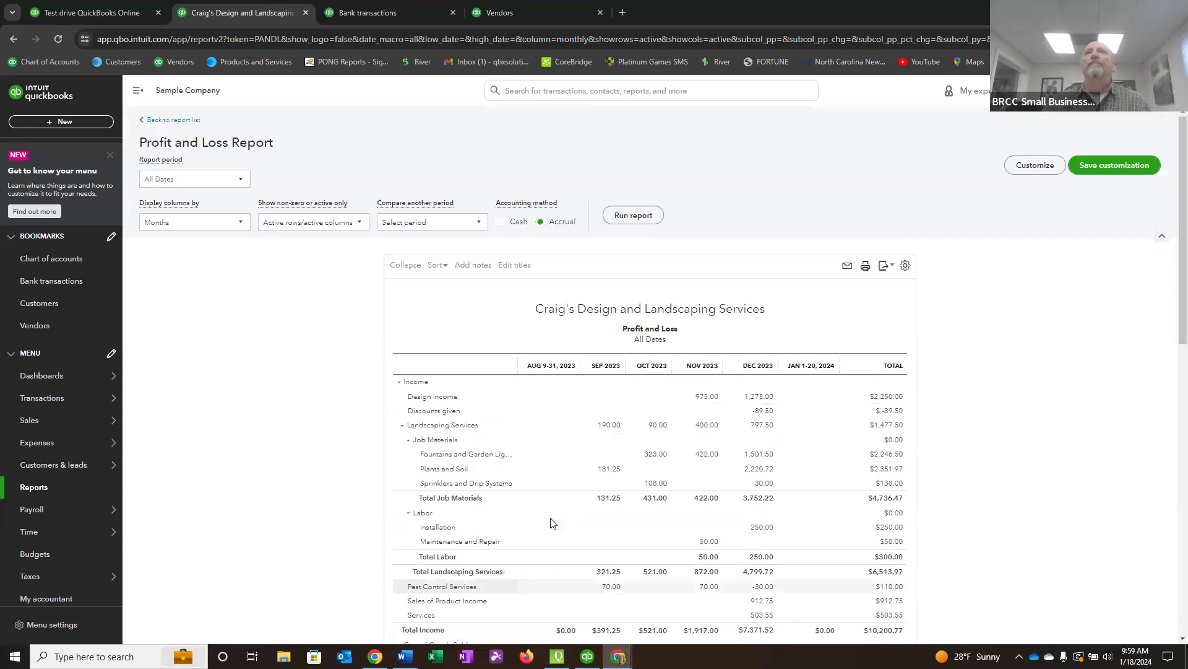
scroll(555, 404, down, 2)
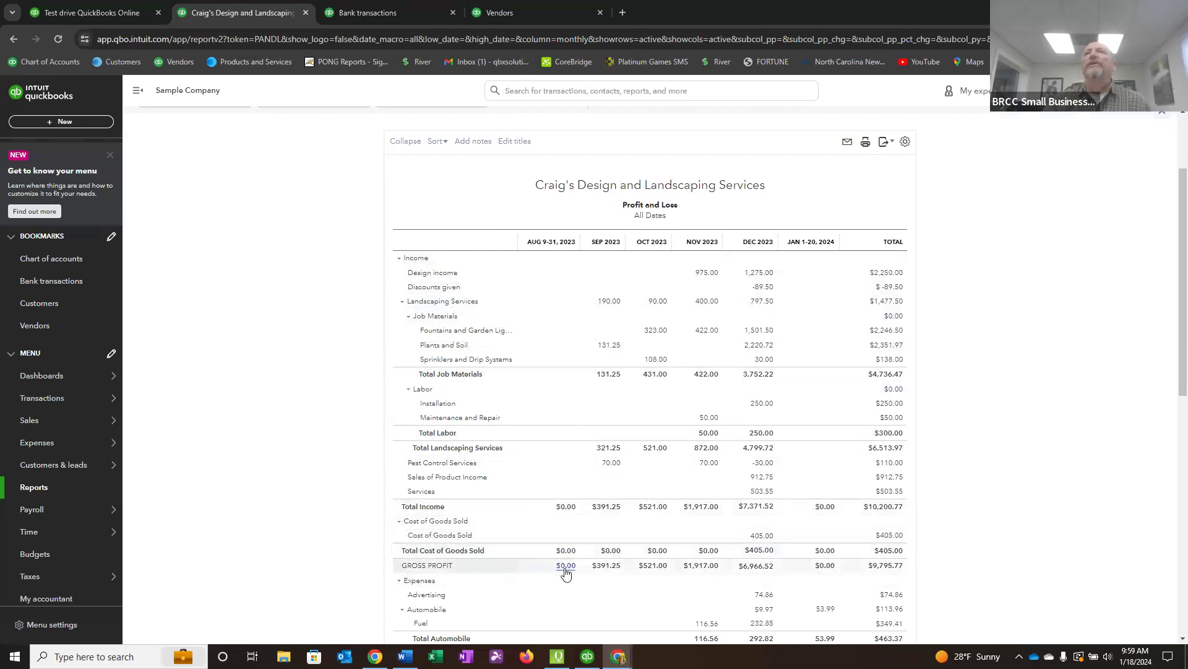
scroll(566, 572, down, 6)
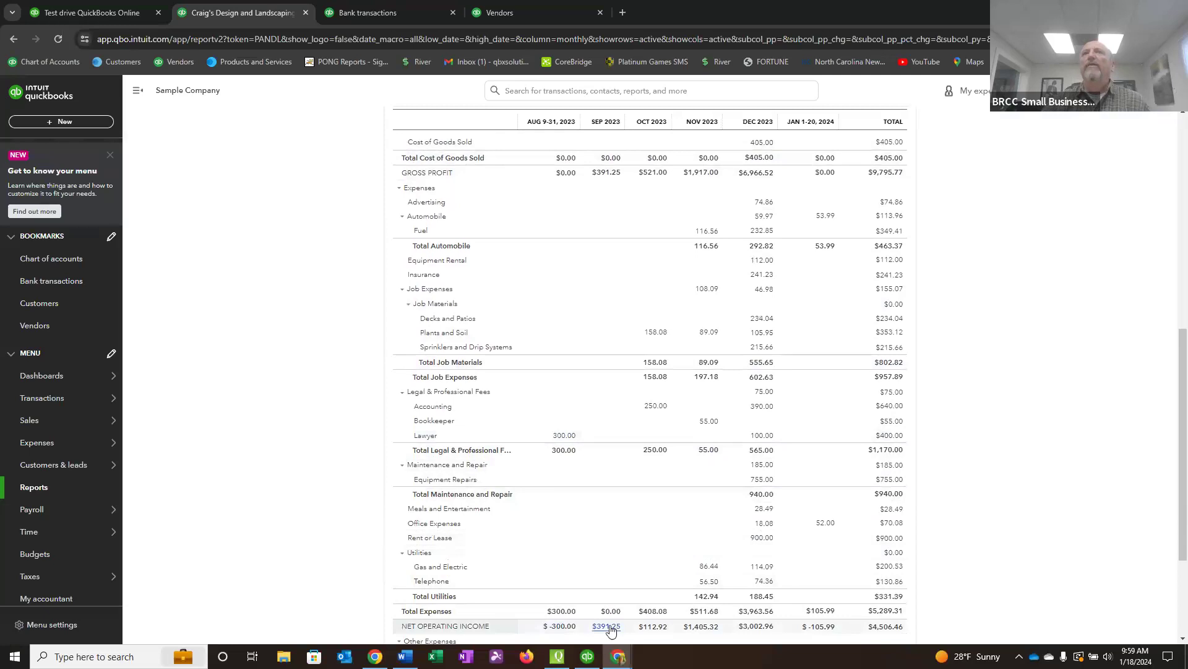
scroll(610, 628, up, 8)
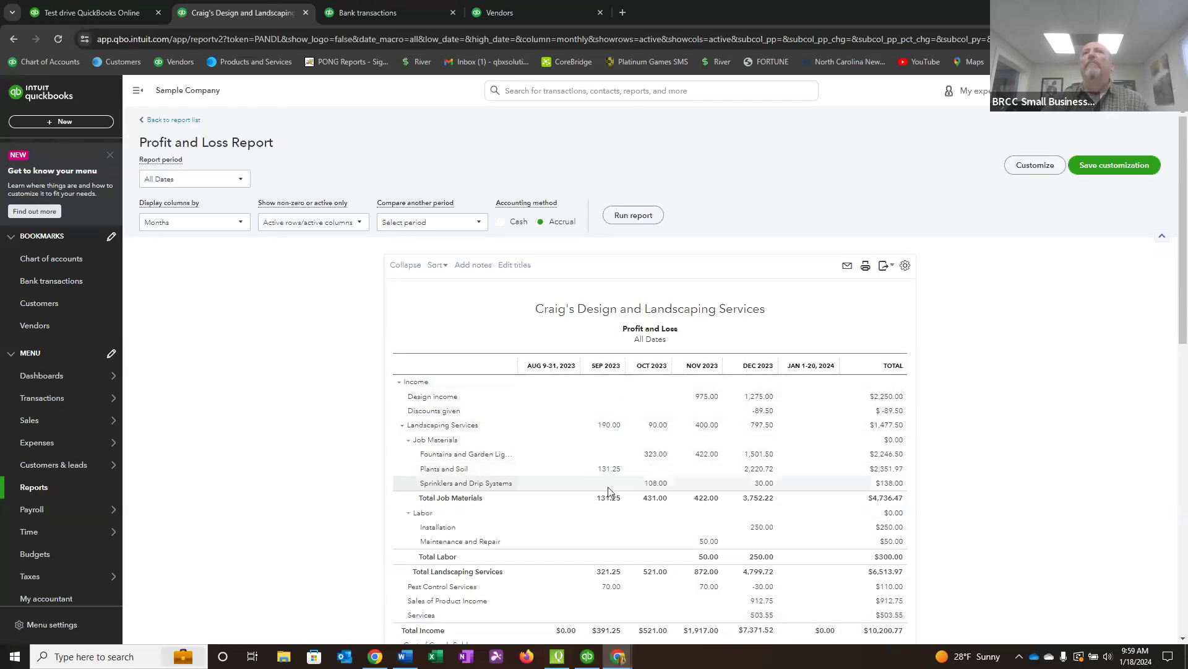
scroll(611, 495, down, 1)
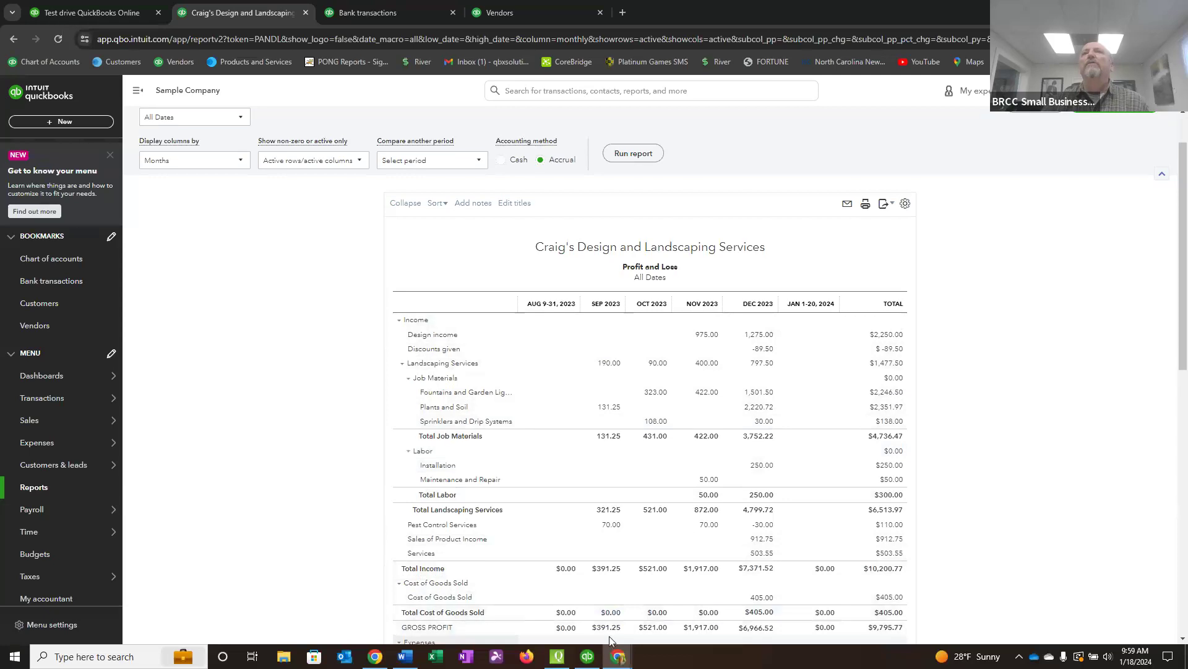
scroll(608, 637, down, 1)
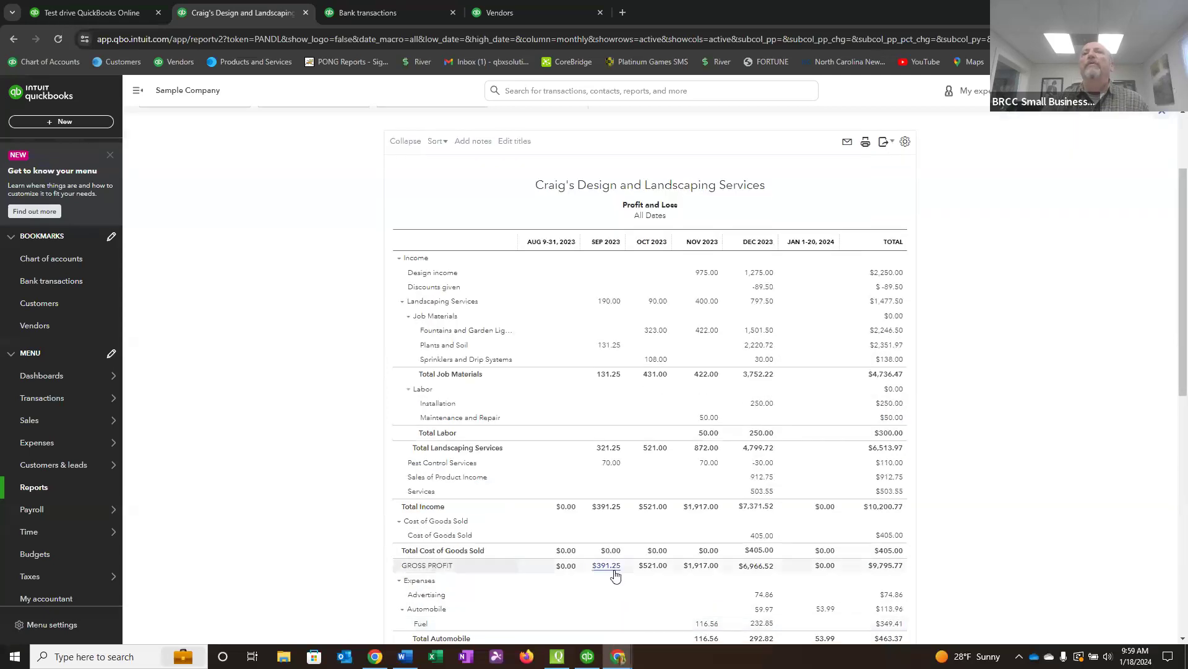
scroll(615, 576, down, 3)
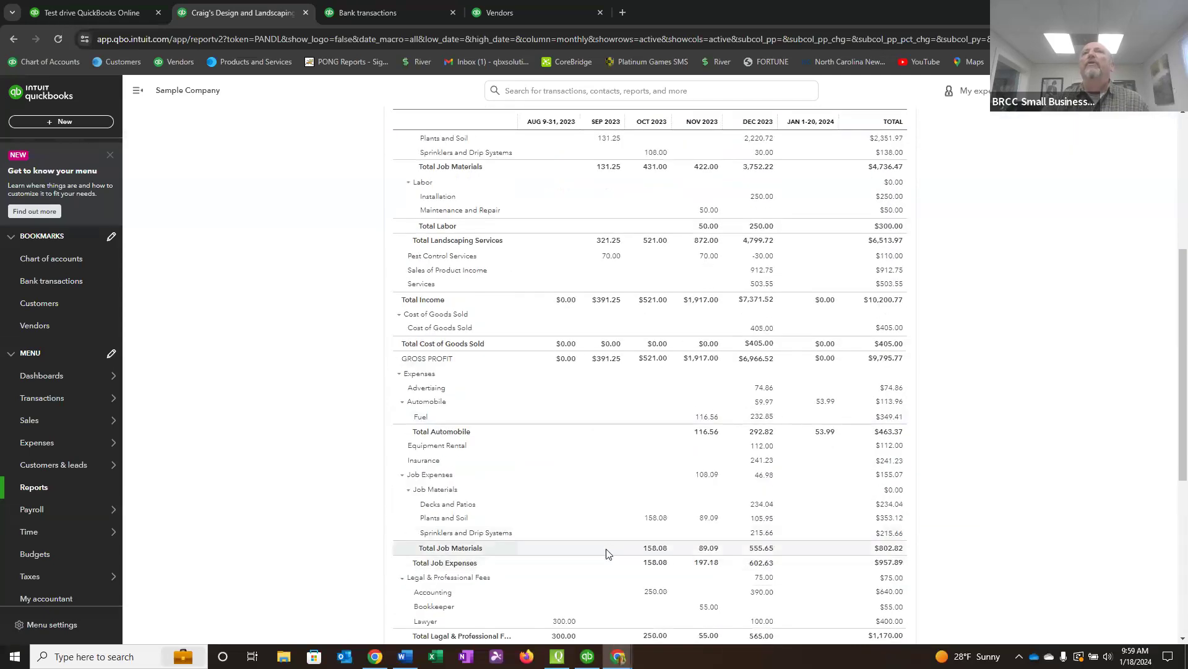
scroll(608, 563, down, 4)
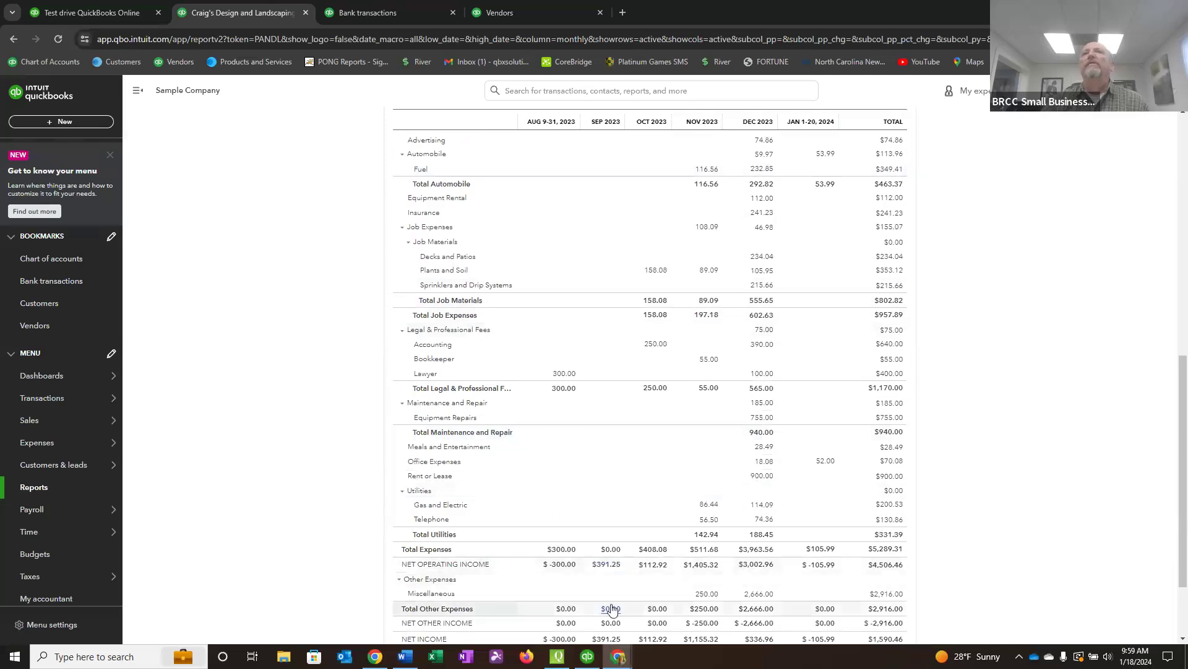
scroll(577, 318, up, 1)
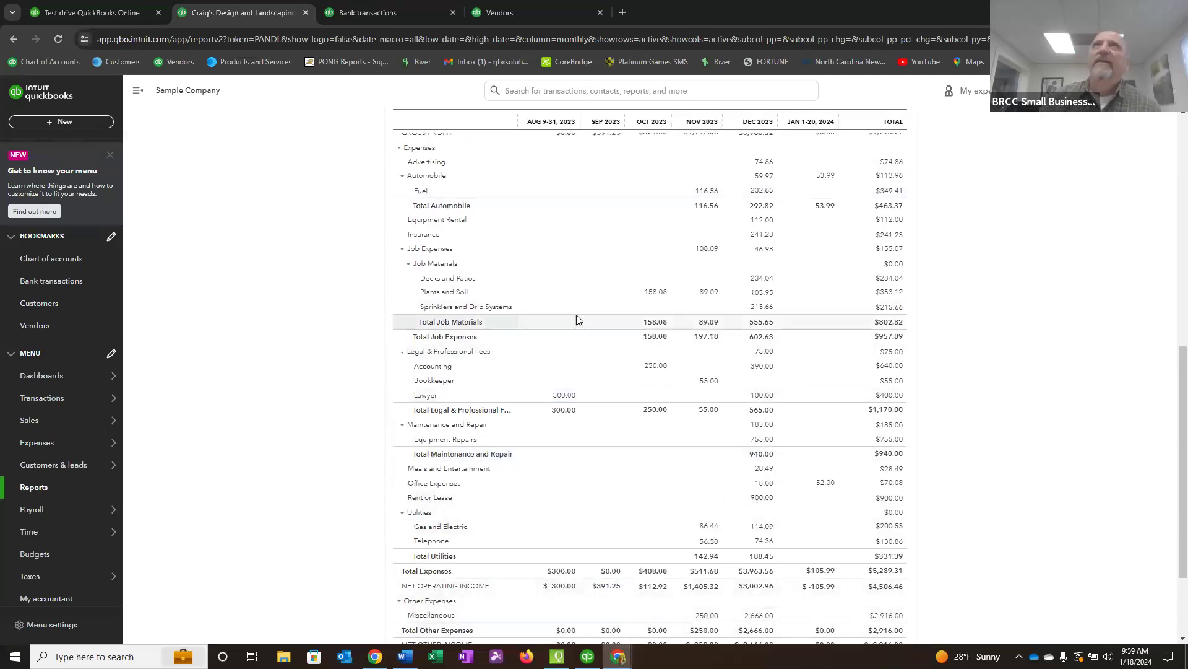
Review how the Profit and Loss report is organized into income accounts, Cost of Goods Sold, and expense categories such as Job Materials.
scroll(579, 322, up, 9)
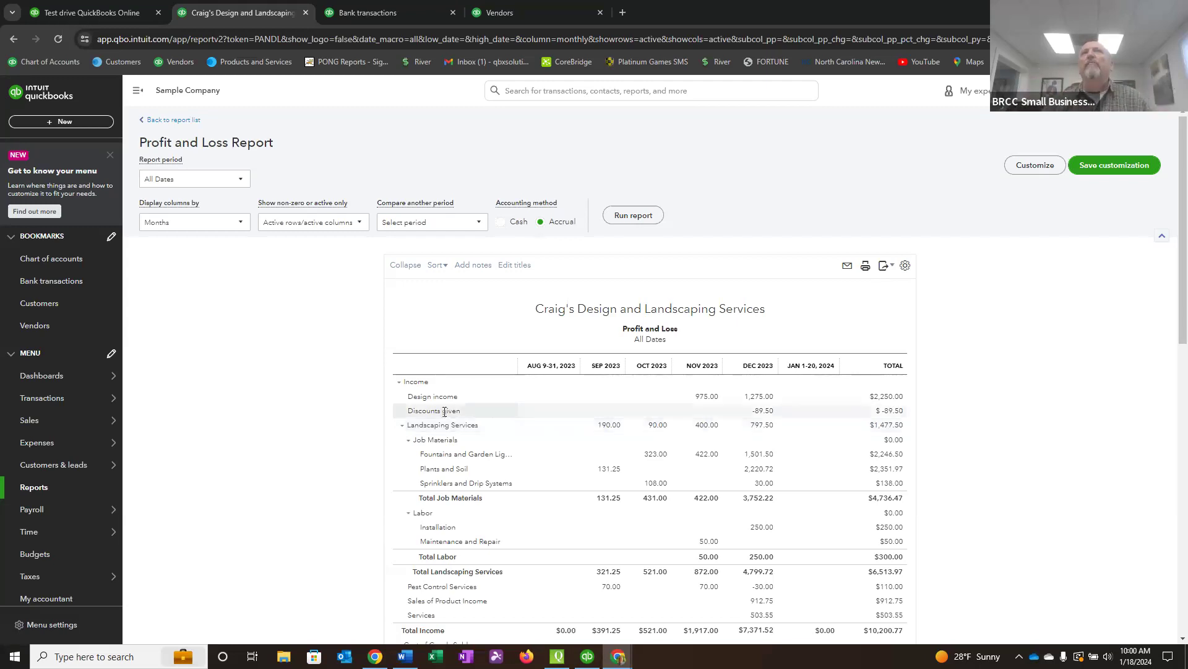
scroll(446, 414, down, 2)
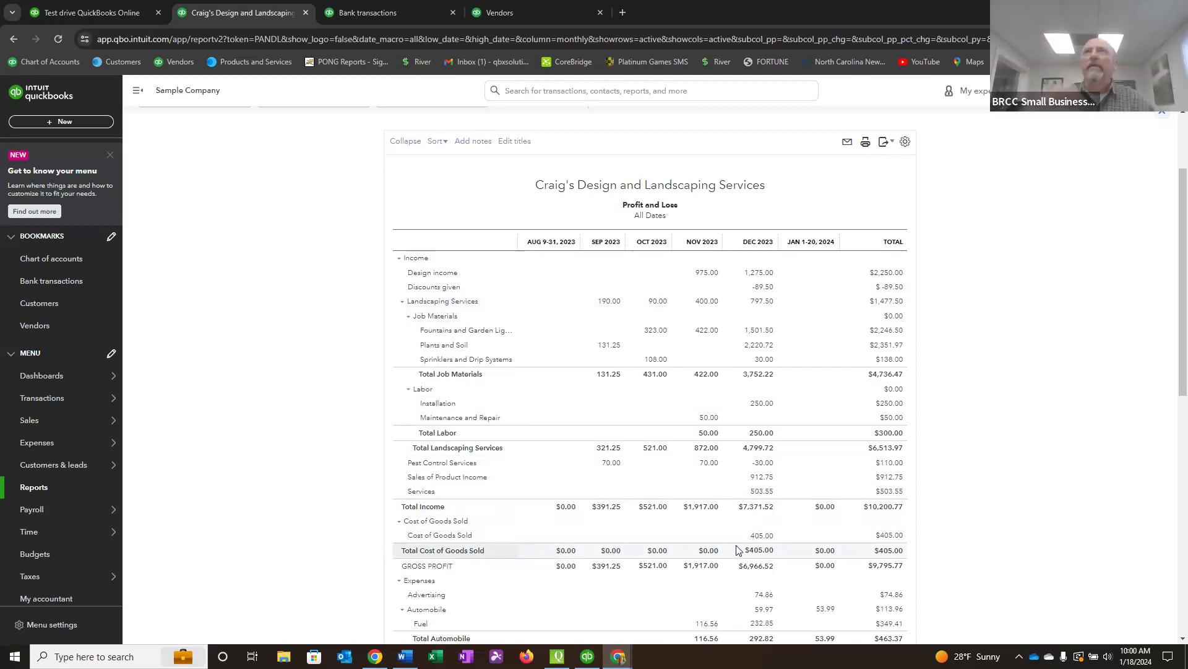
scroll(742, 554, down, 2)
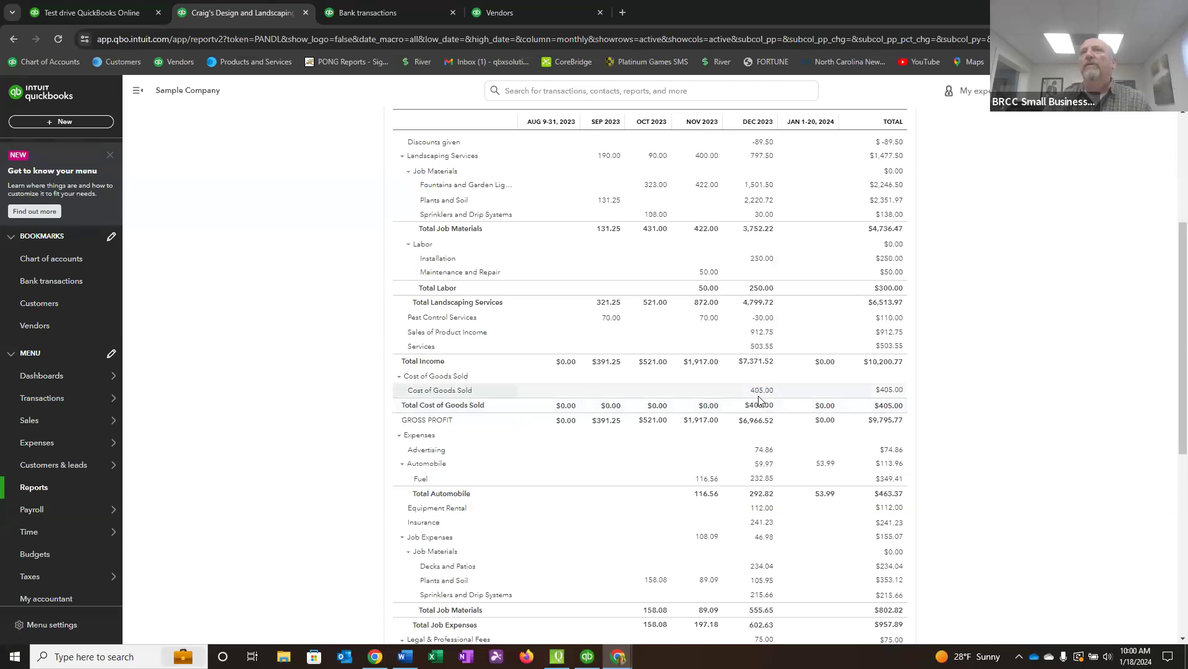
scroll(756, 489, down, 2)
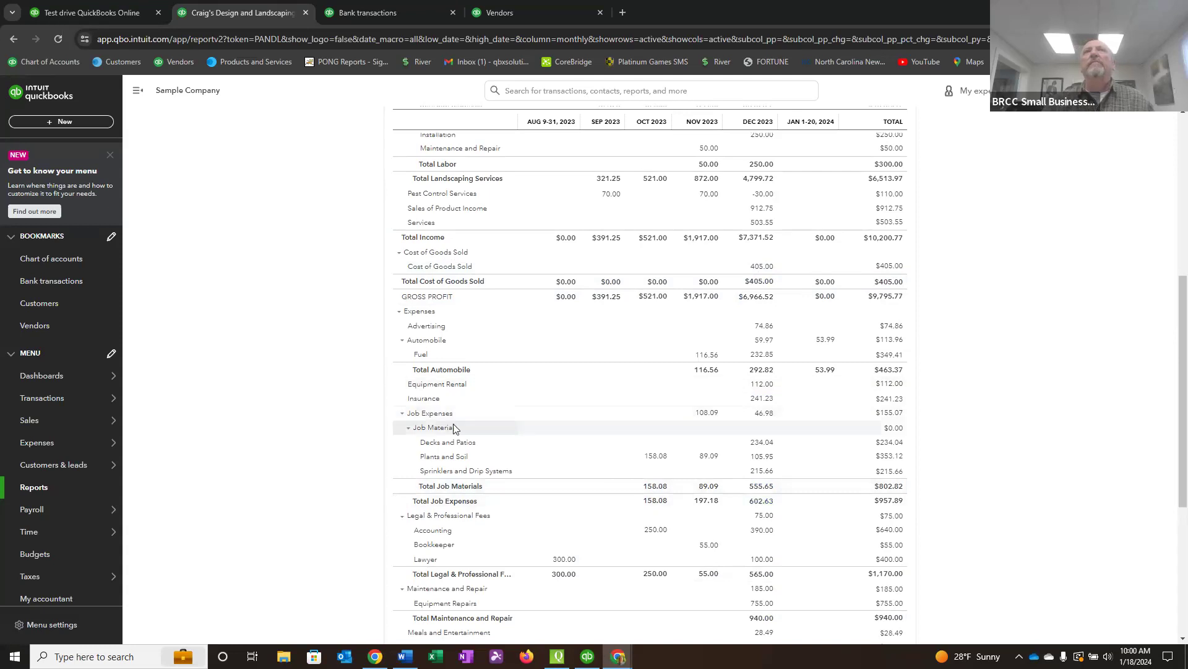
scroll(461, 433, down, 2)
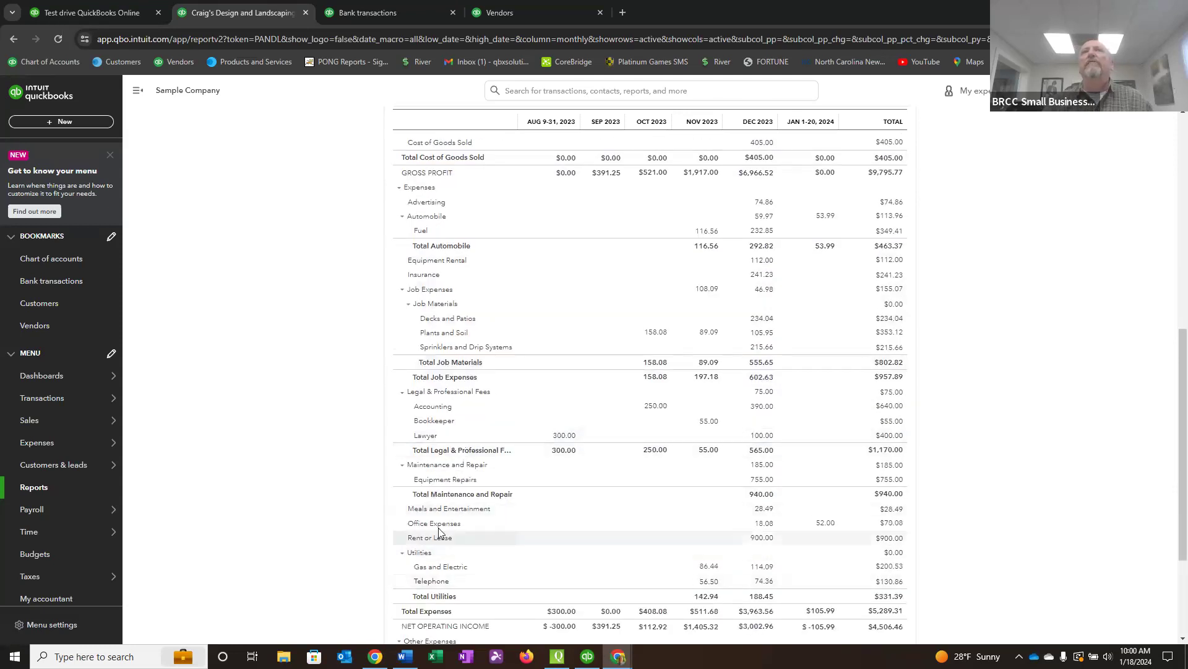
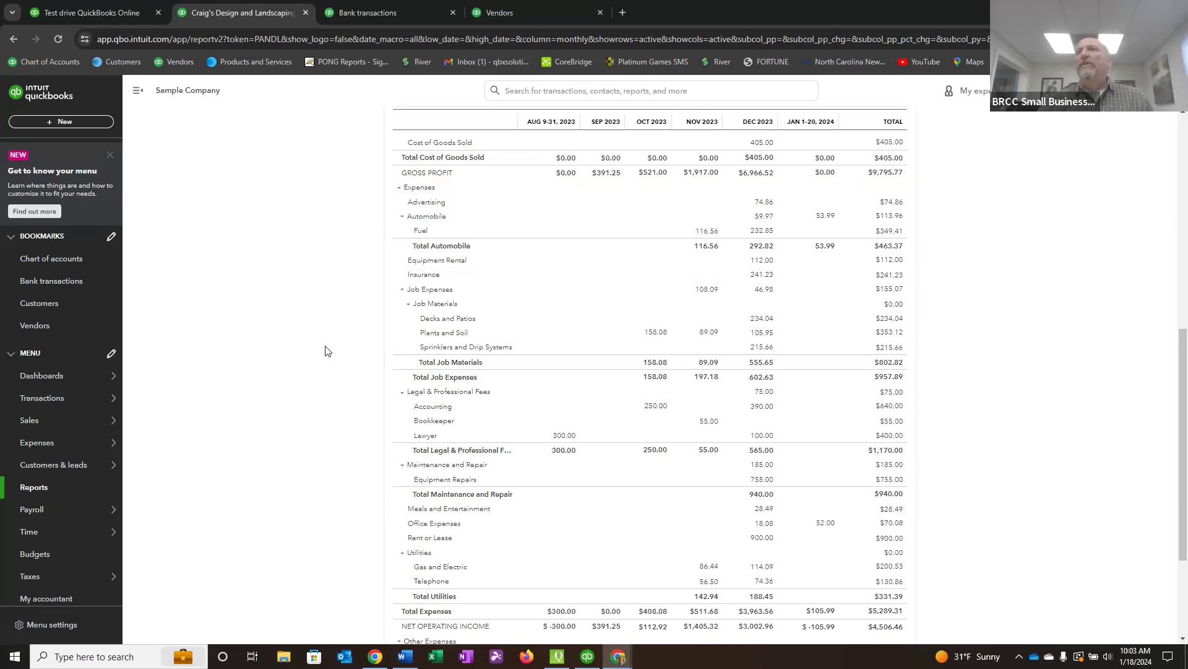
Return to the report list and mark the Profit and Loss by Month report as a favorite.
scroll(594, 372, up, 5)
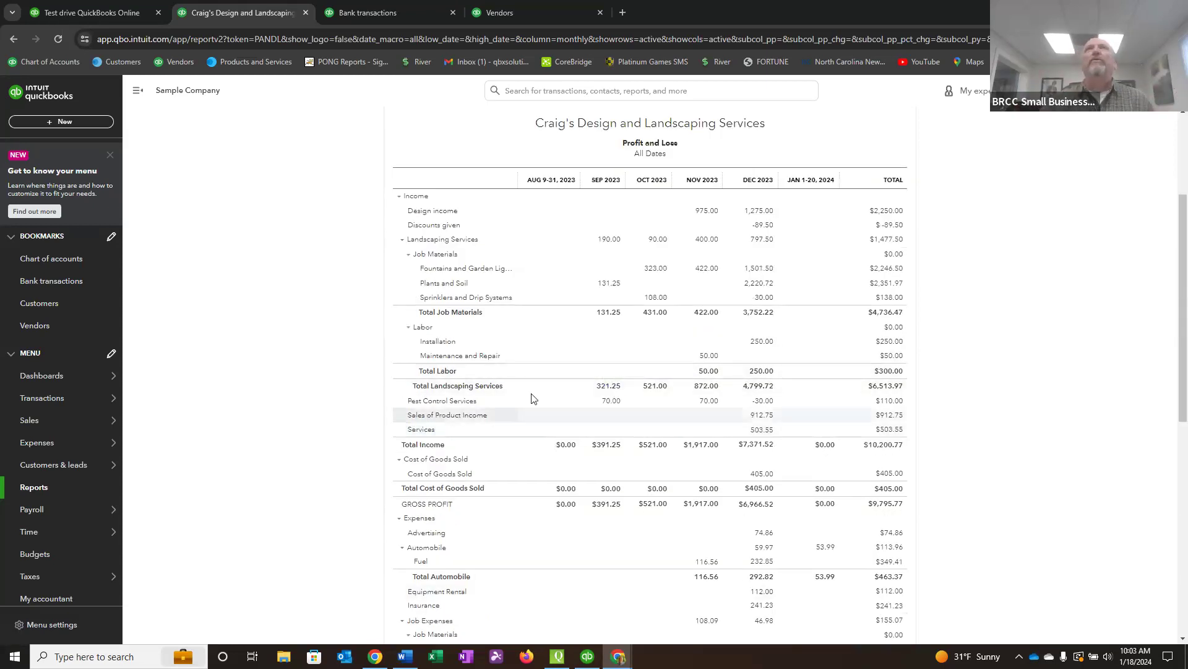
scroll(502, 356, up, 3)
scroll(502, 356, up, 1)
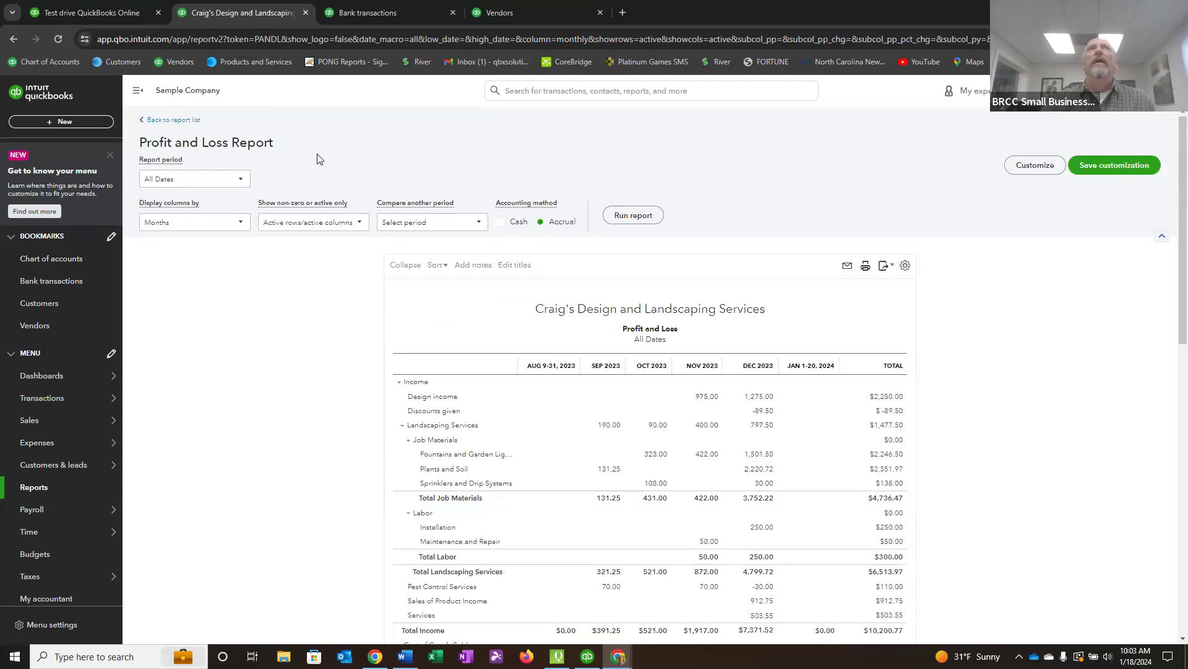
click(173, 120)
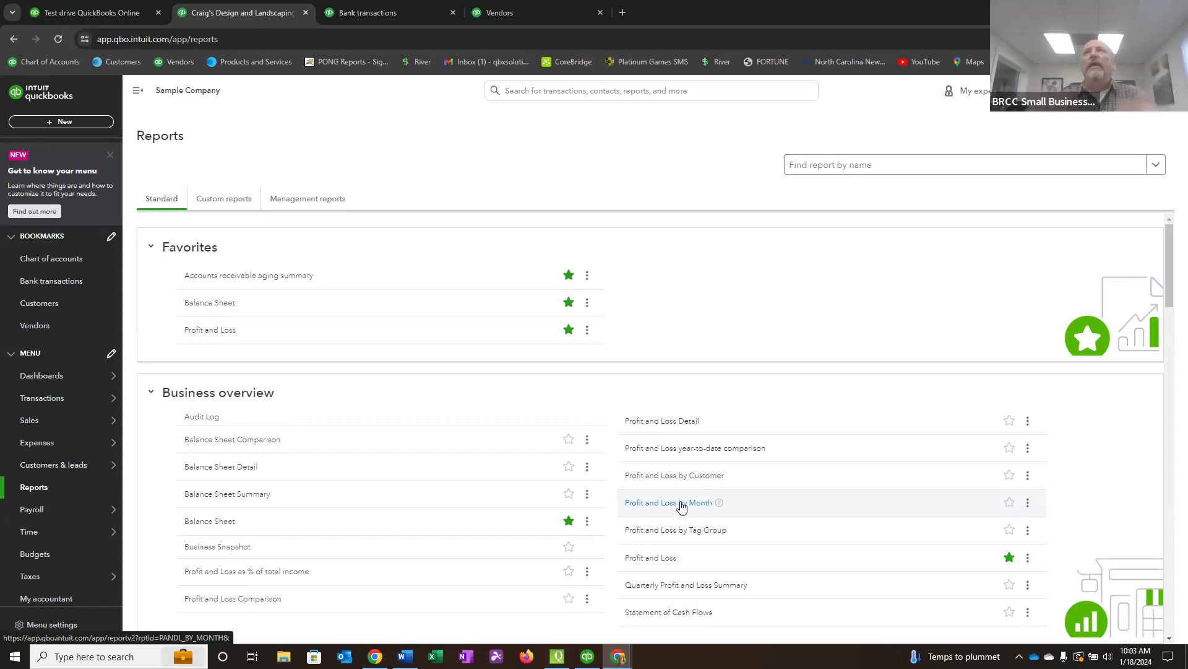
click(1010, 503)
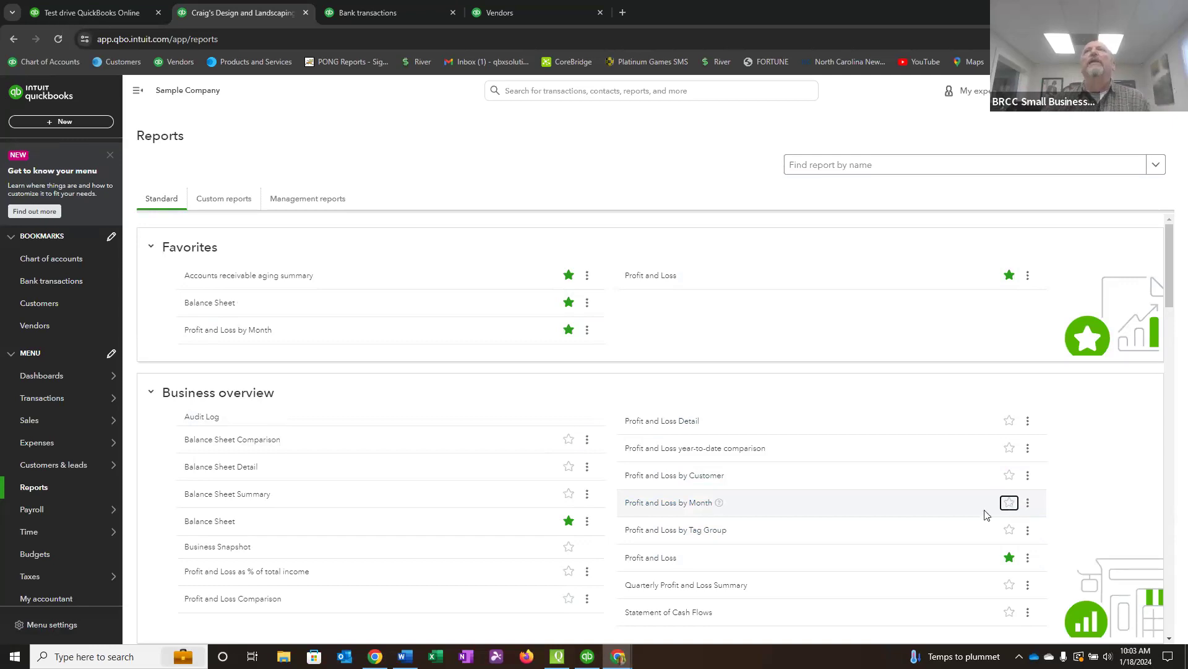
Run the favorite Profit and Loss by Month report for All Dates and look over its monthly columns.
click(229, 333)
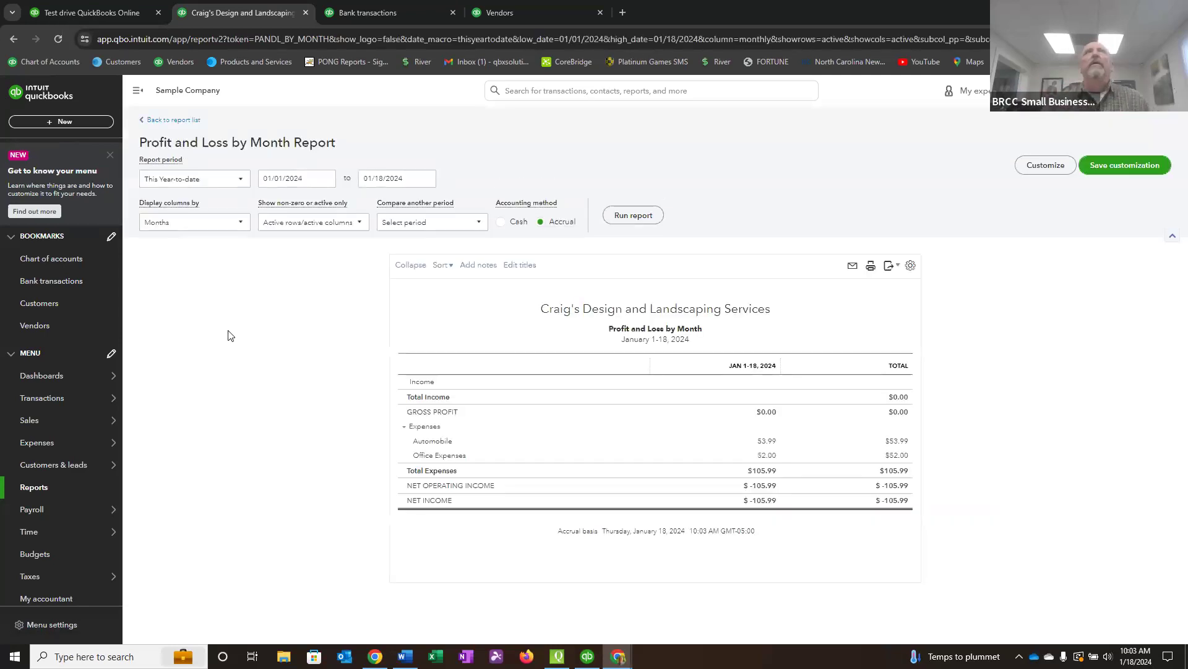
click(242, 180)
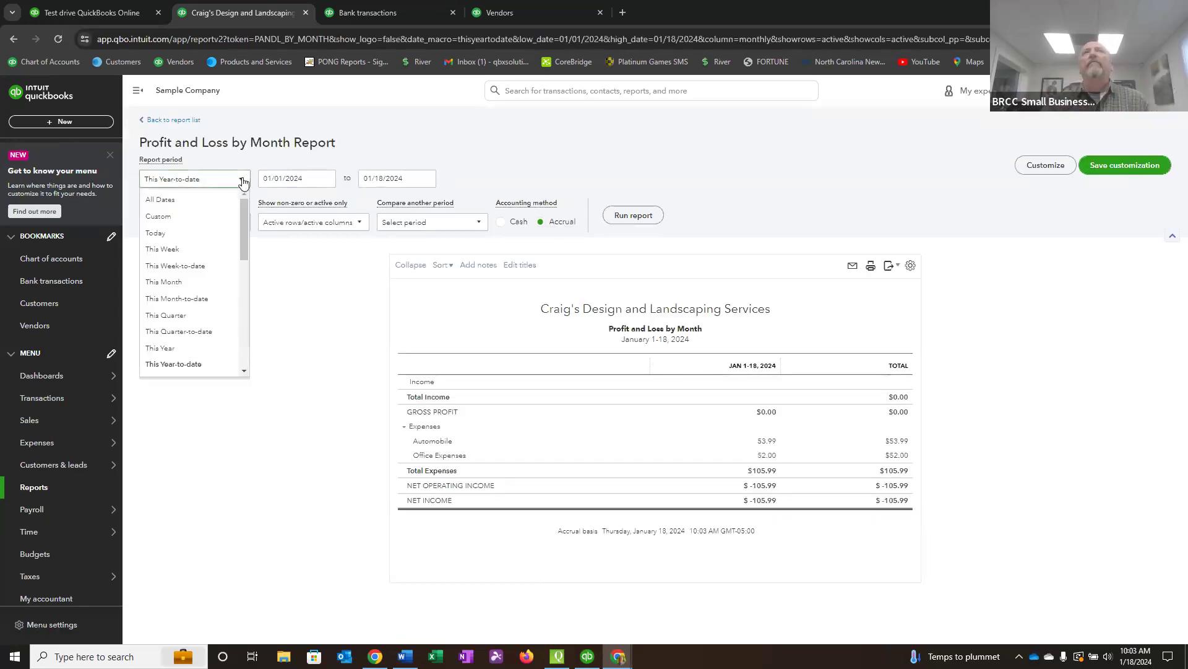
click(182, 200)
click(633, 218)
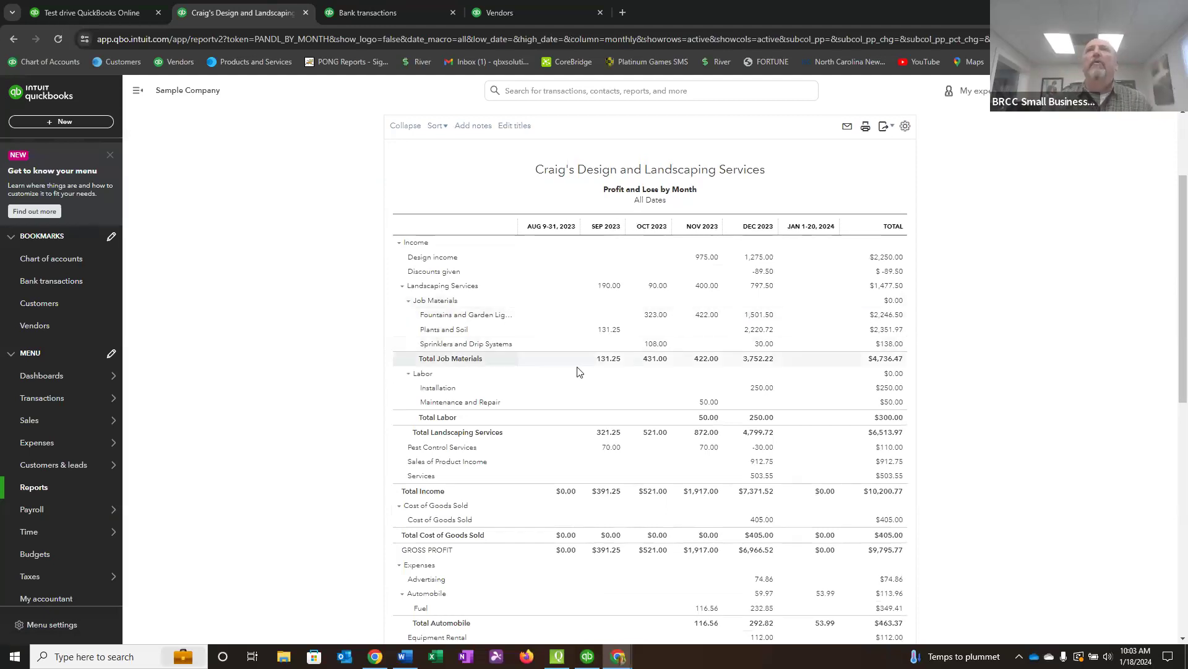
scroll(573, 373, up, 3)
scroll(571, 378, down, 4)
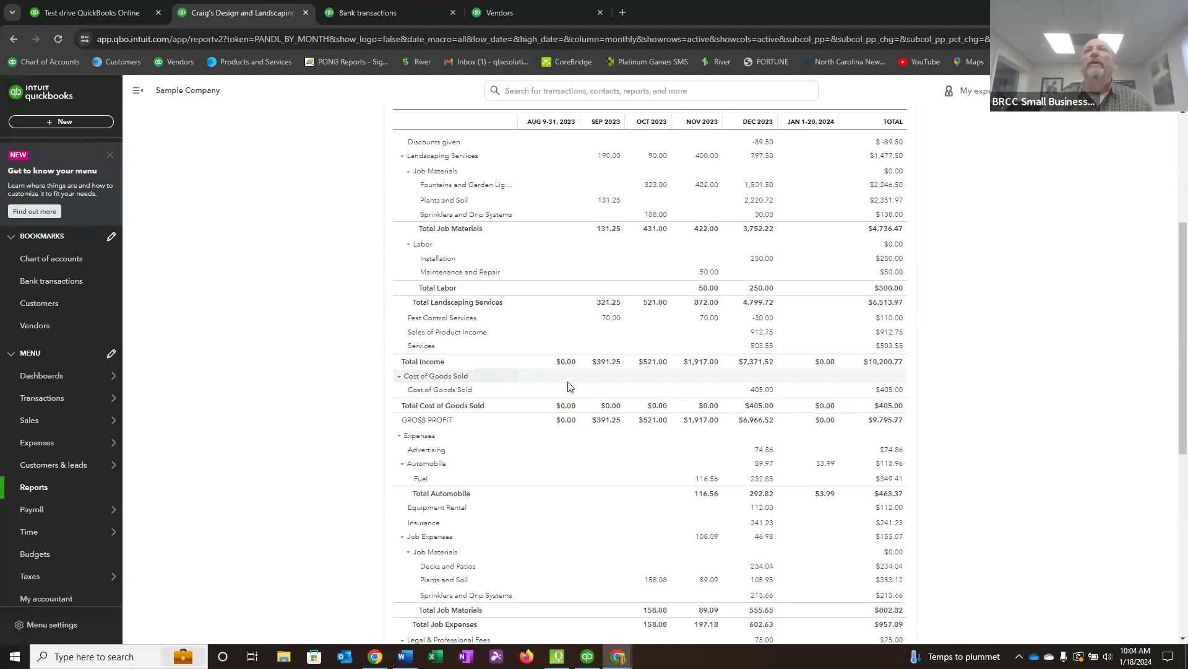
scroll(570, 385, up, 4)
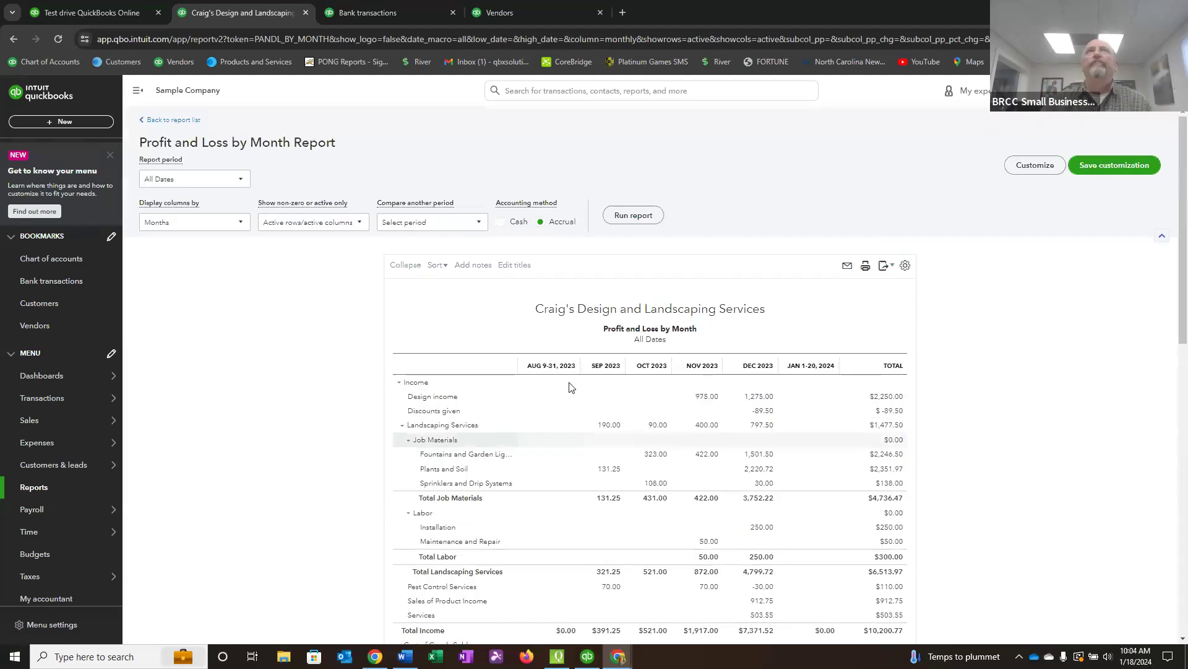
Open the Balance Sheet report from the favorites, set its end date to 01/20/2024 and run it.
click(186, 120)
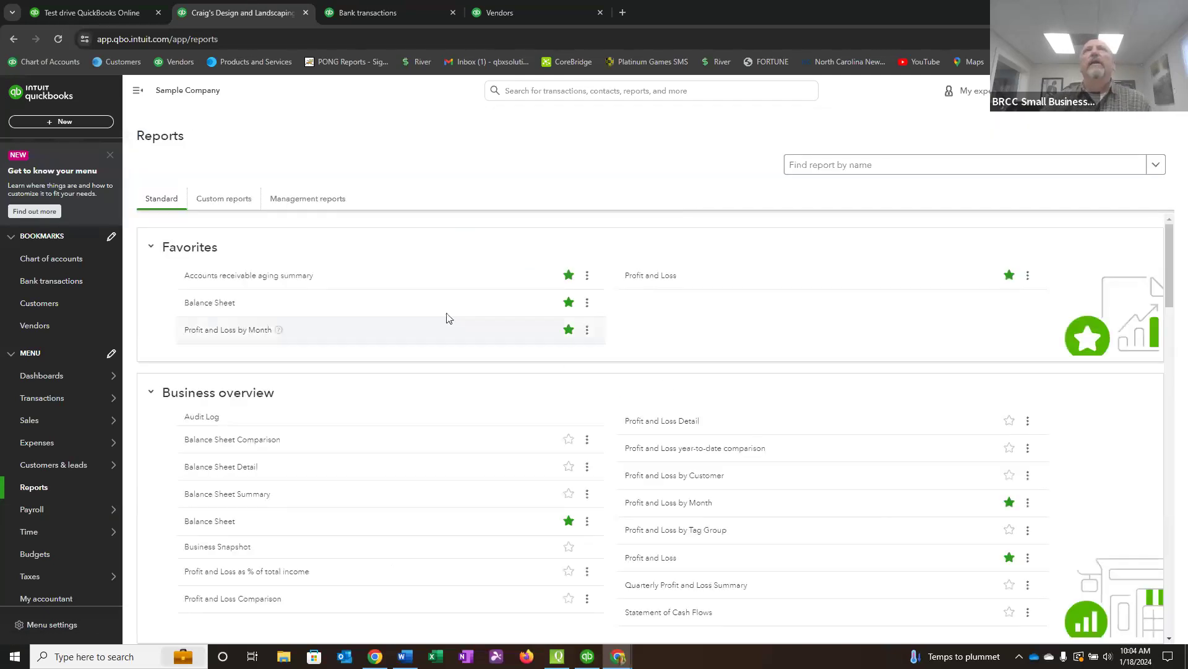
click(208, 303)
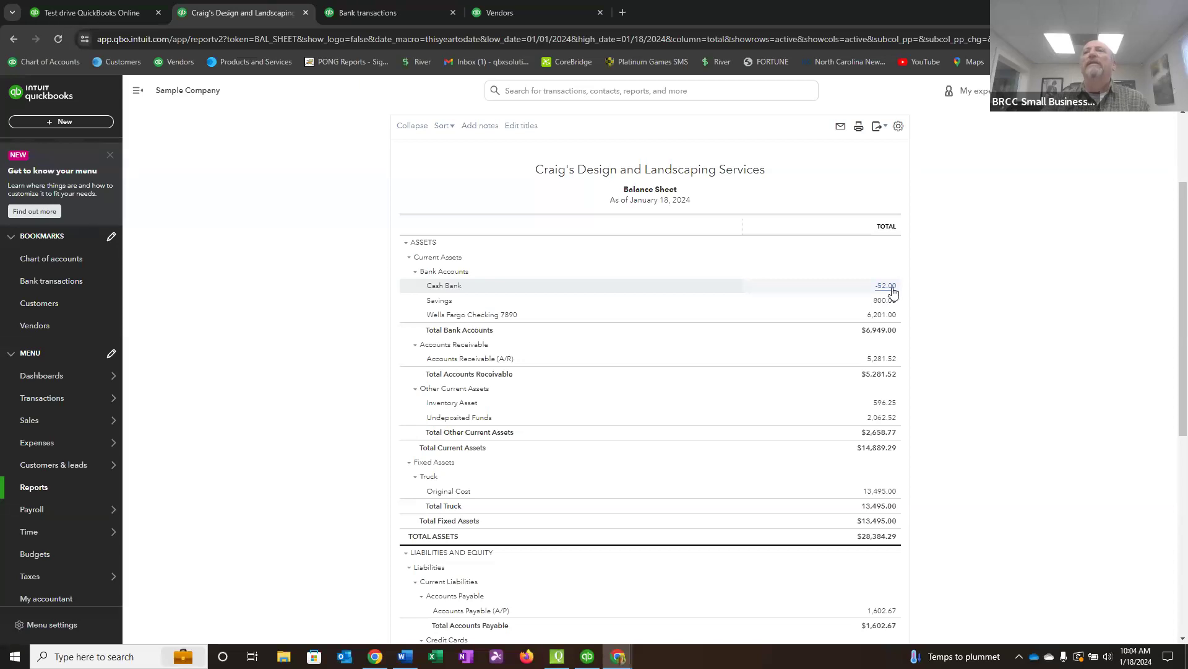
scroll(782, 310, up, 3)
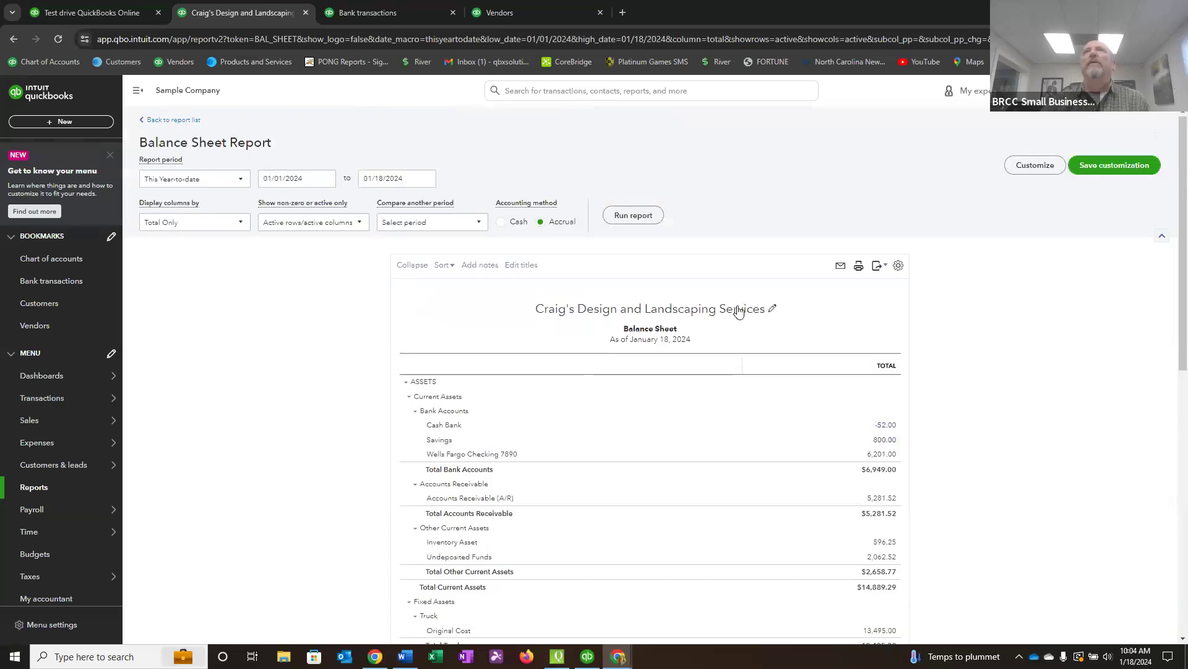
click(429, 178)
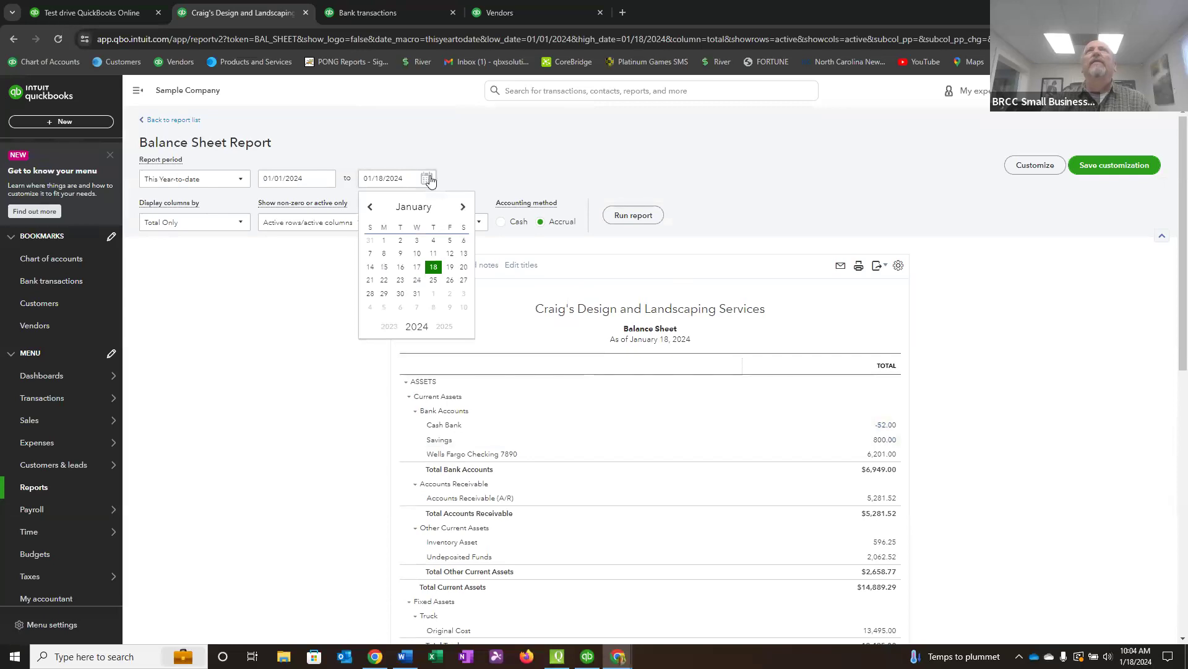
click(464, 267)
click(633, 216)
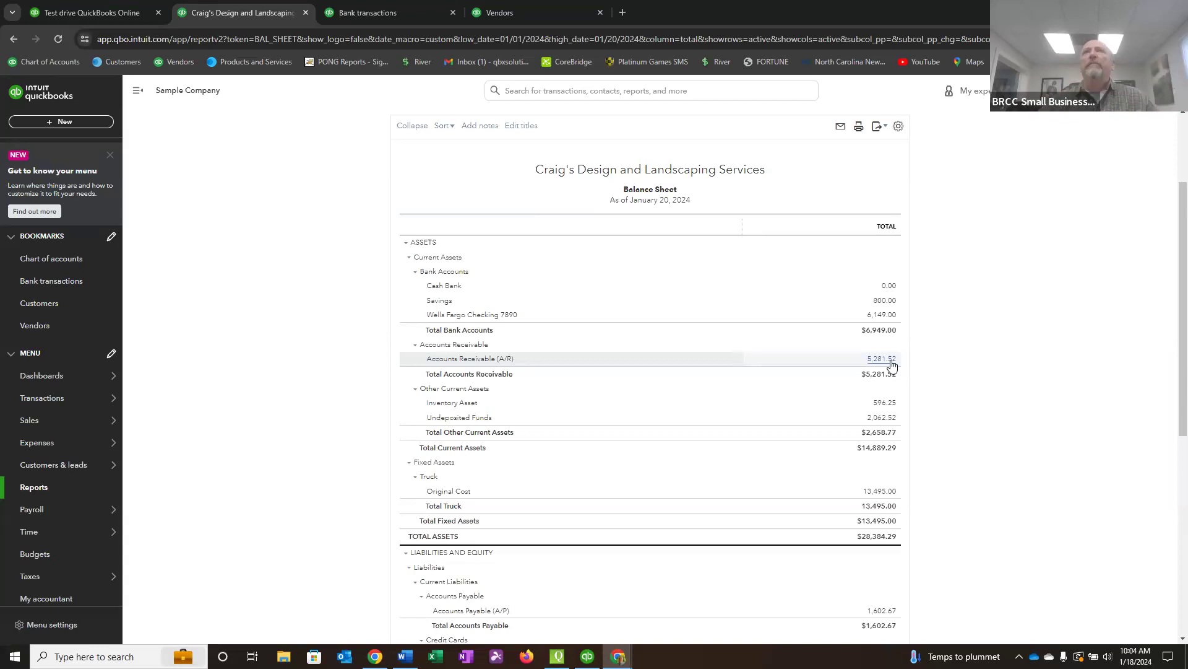
Return to the report list and view the Accounts receivable aging summary.
scroll(694, 356, up, 2)
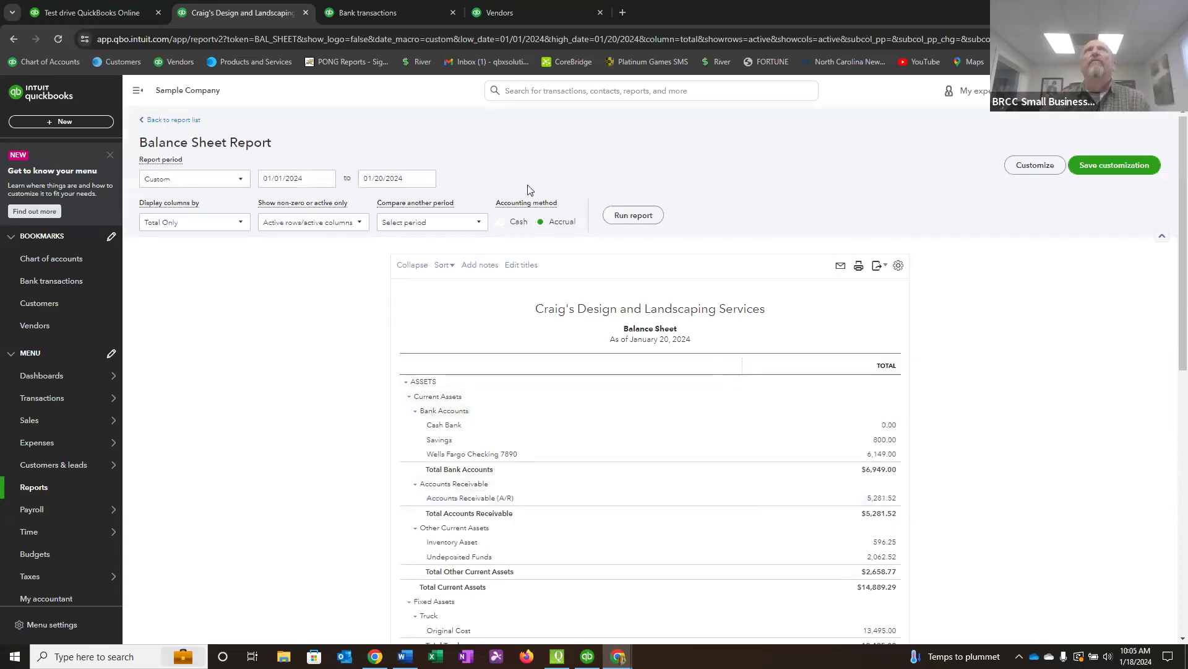
click(171, 120)
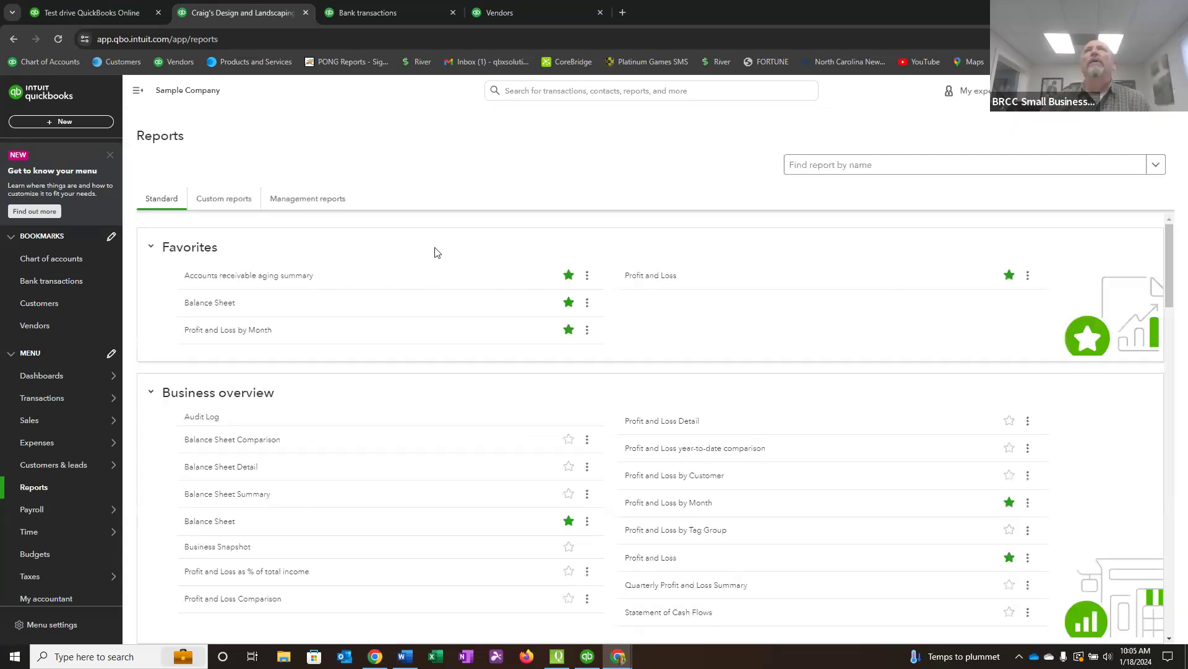
click(208, 277)
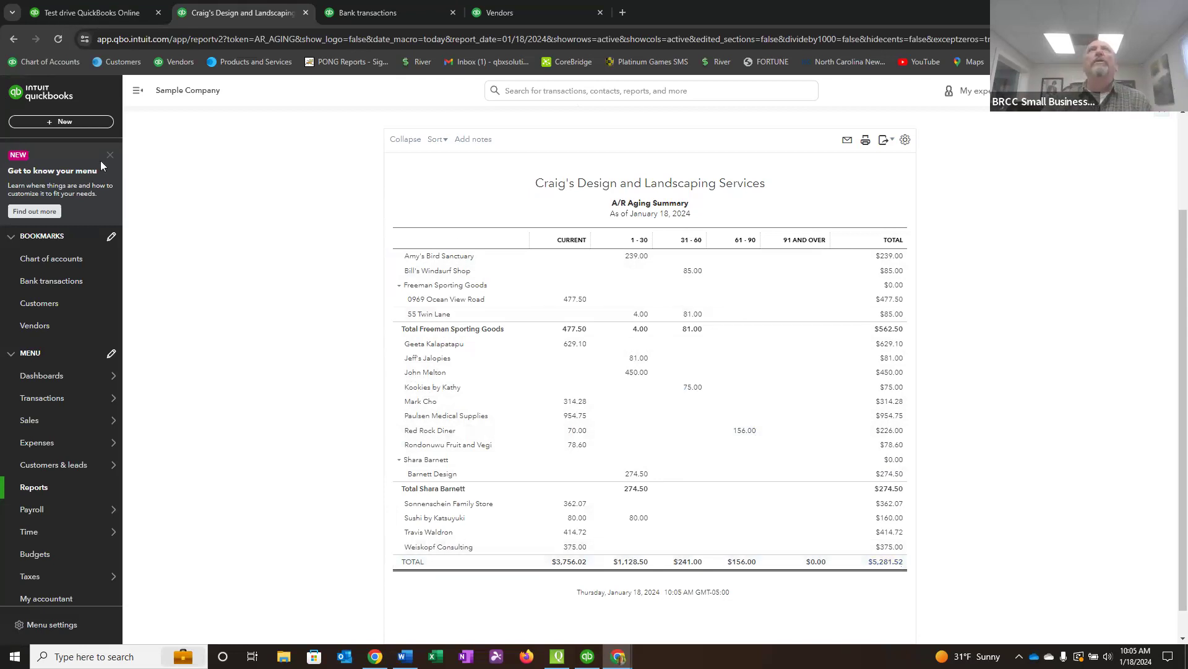
Start a new invoice and add a new customer by full name, saving the record without email or address details.
click(54, 124)
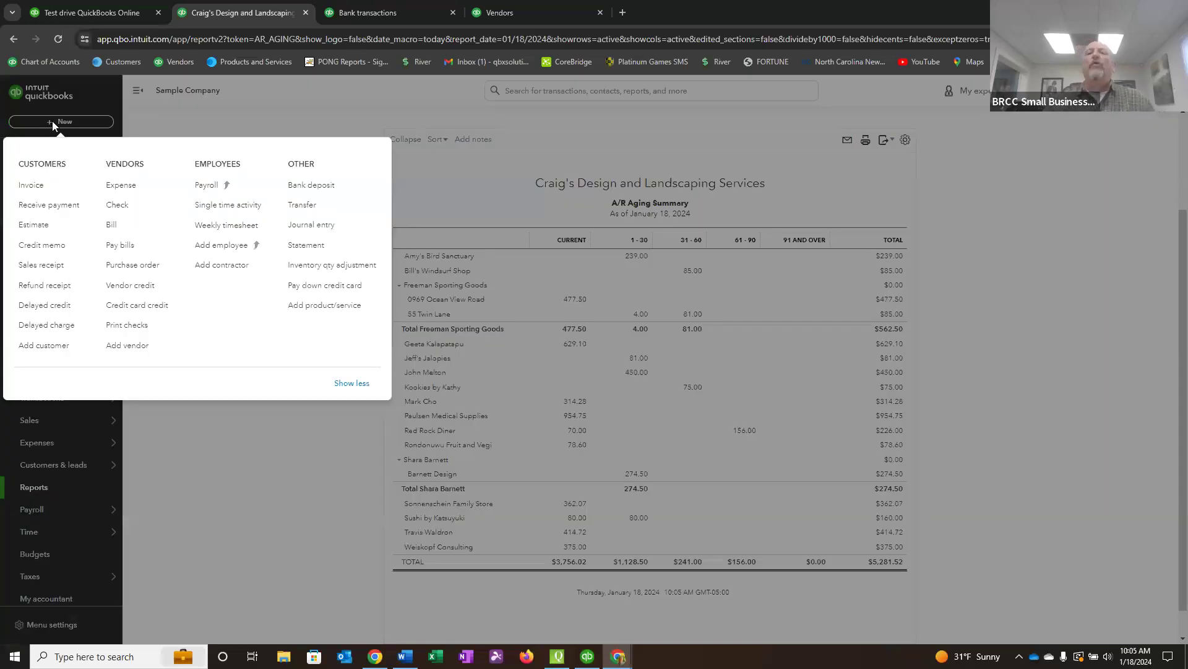
click(31, 185)
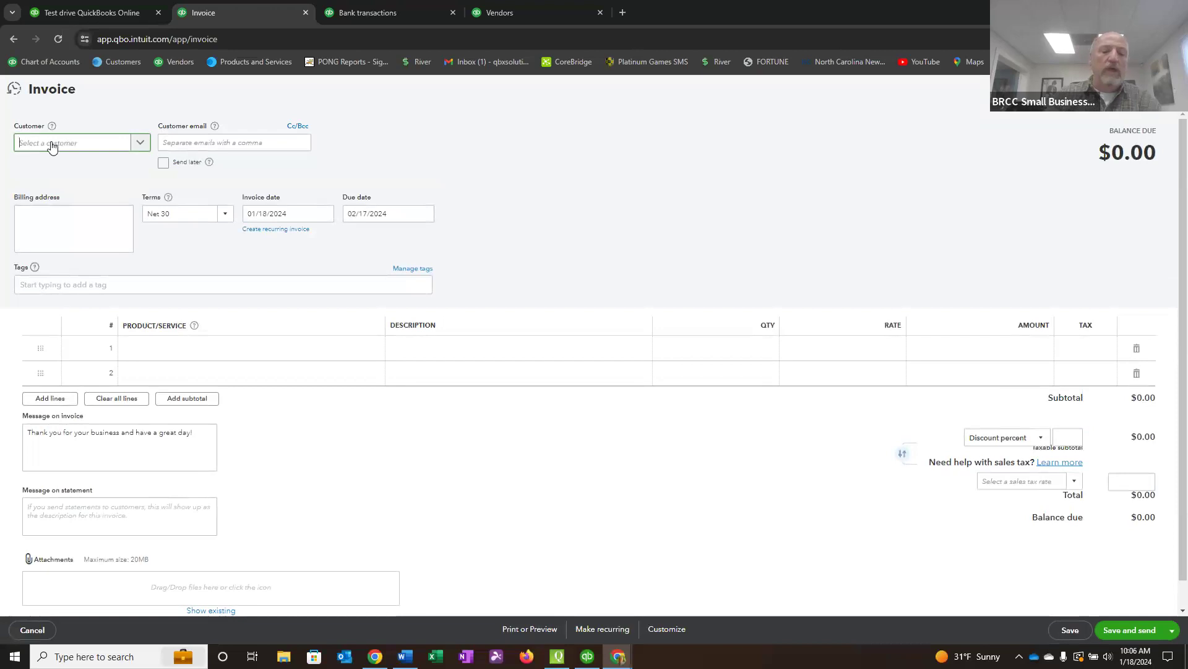
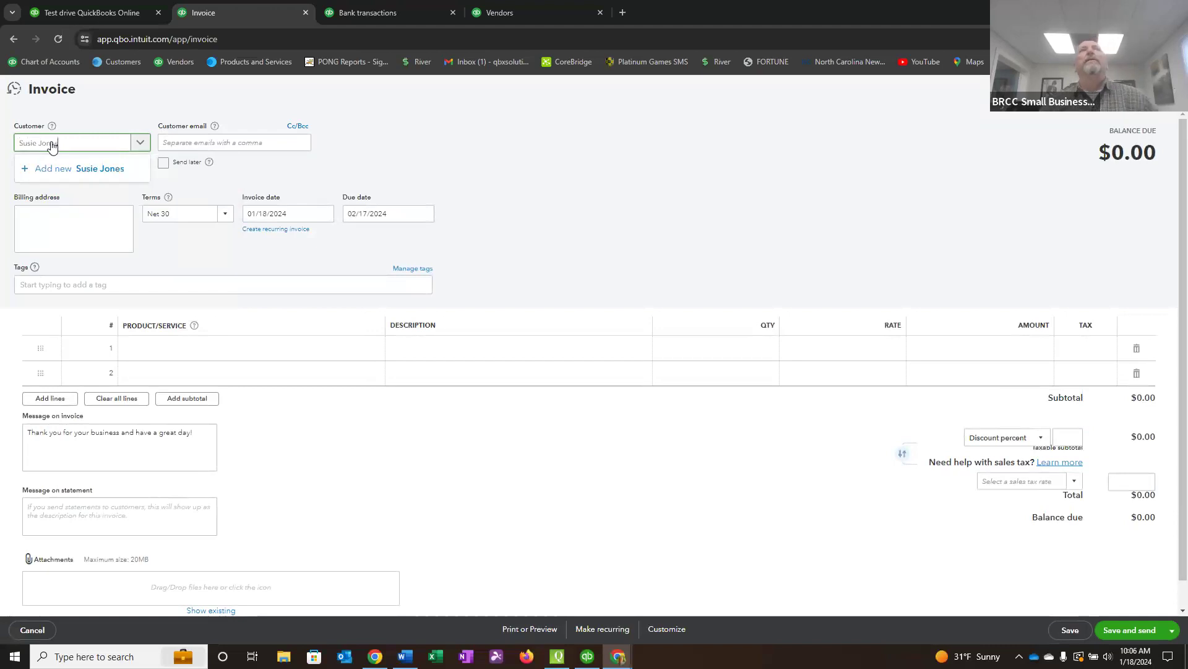
click(95, 172)
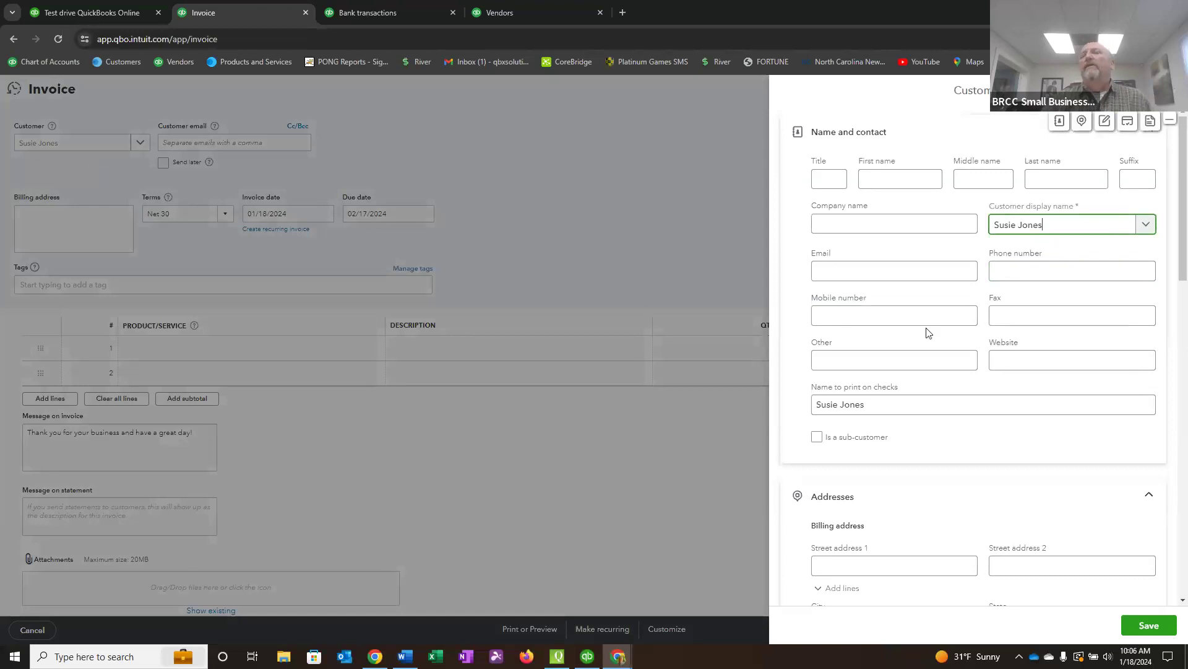
click(835, 275)
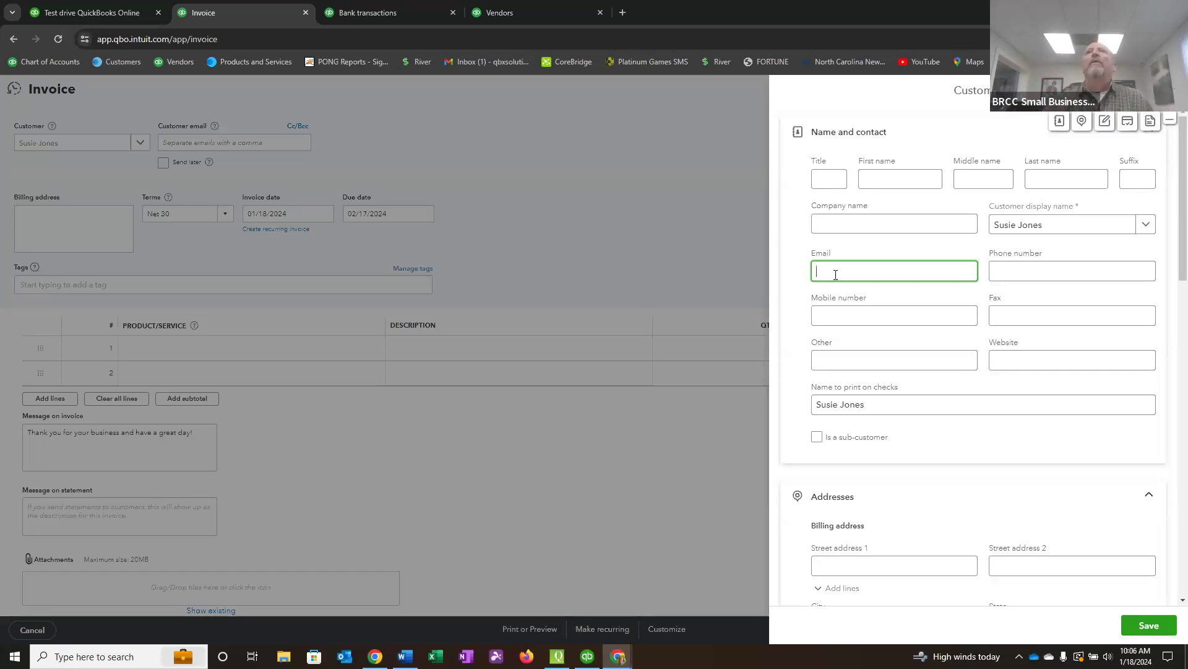
click(815, 571)
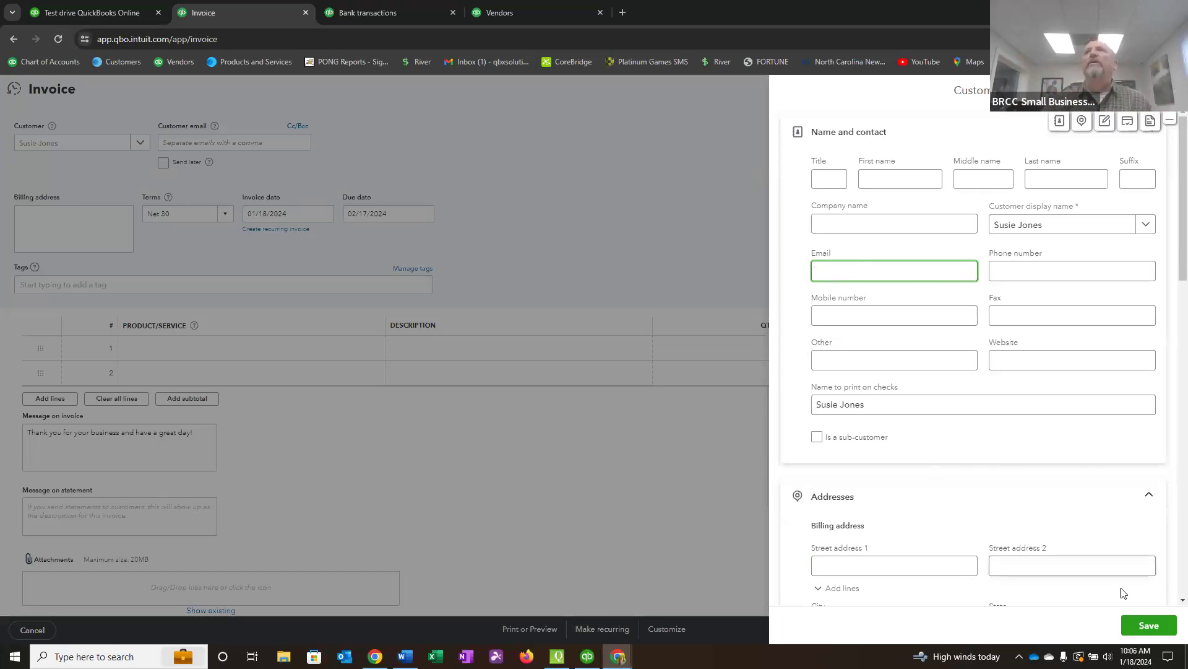
click(1149, 625)
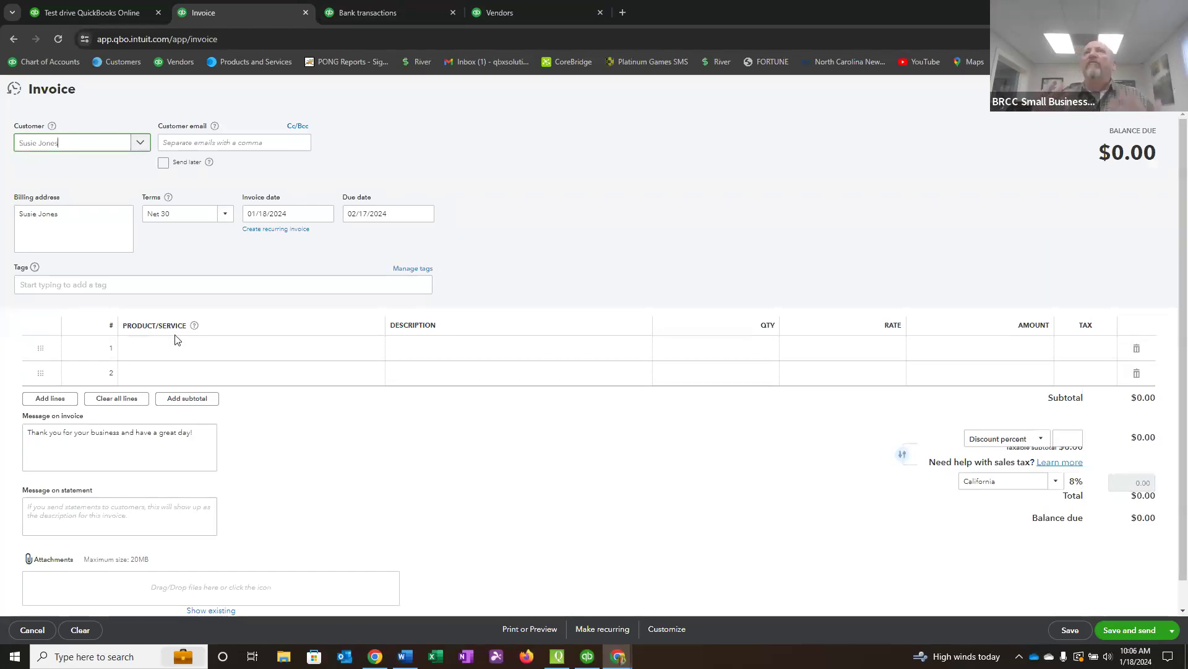
Add a new product/service named "Bookkeeping Servcies" from the first invoice line, choosing Service as its type.
click(134, 350)
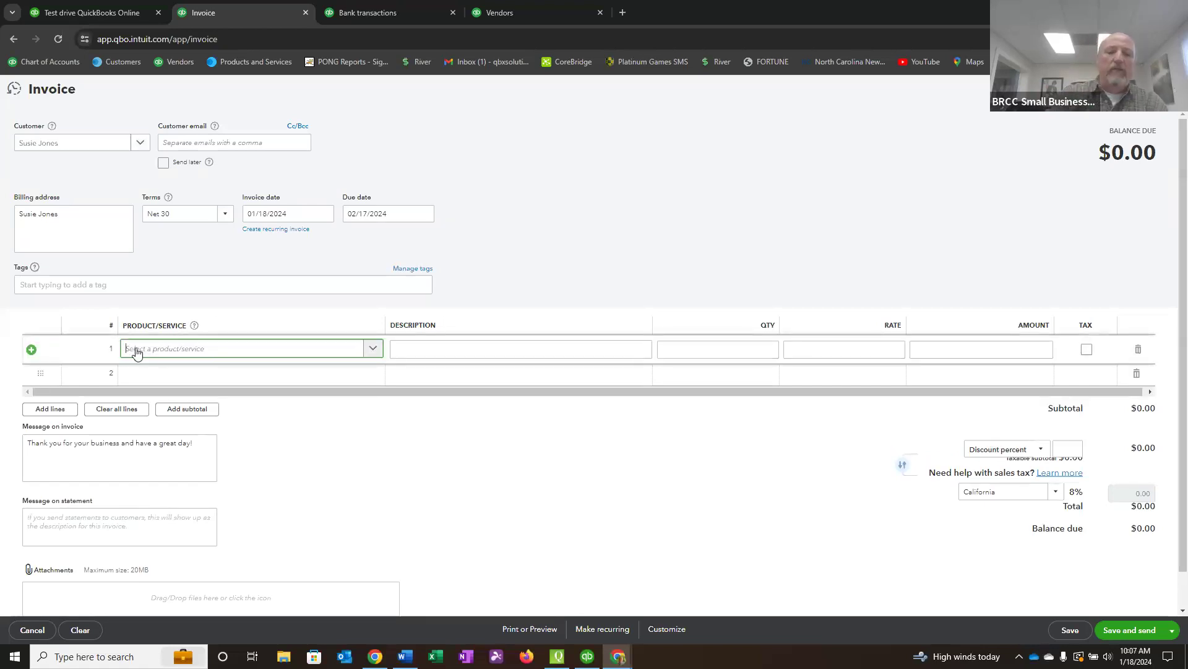
text(Book)
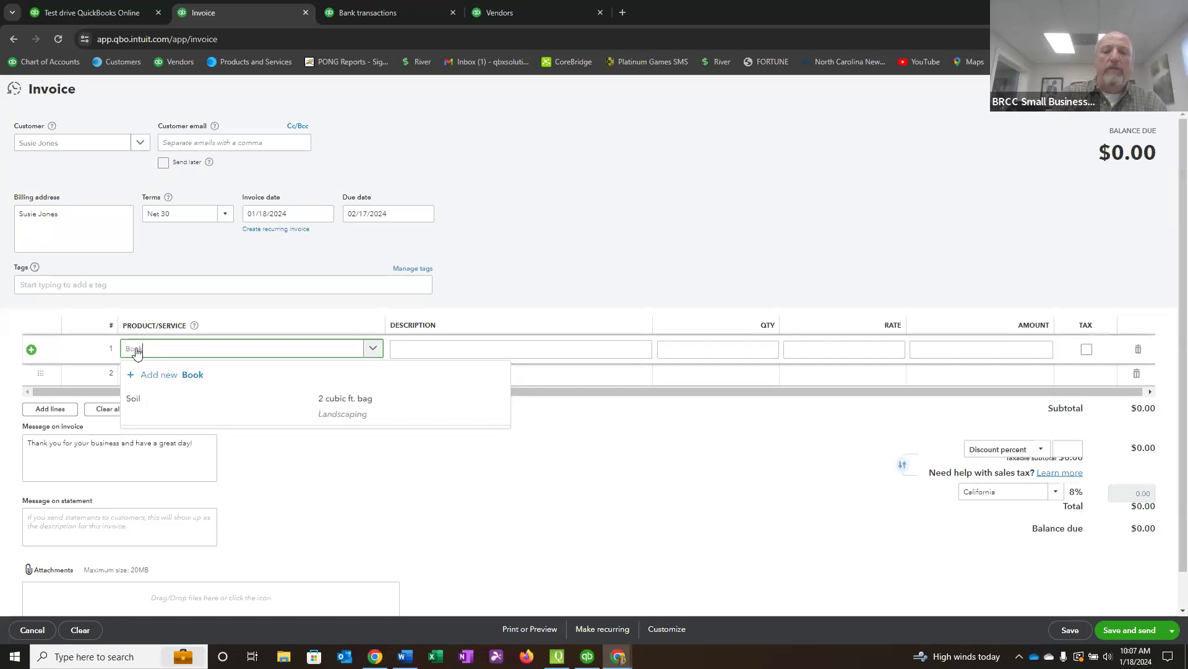
text(keeping)
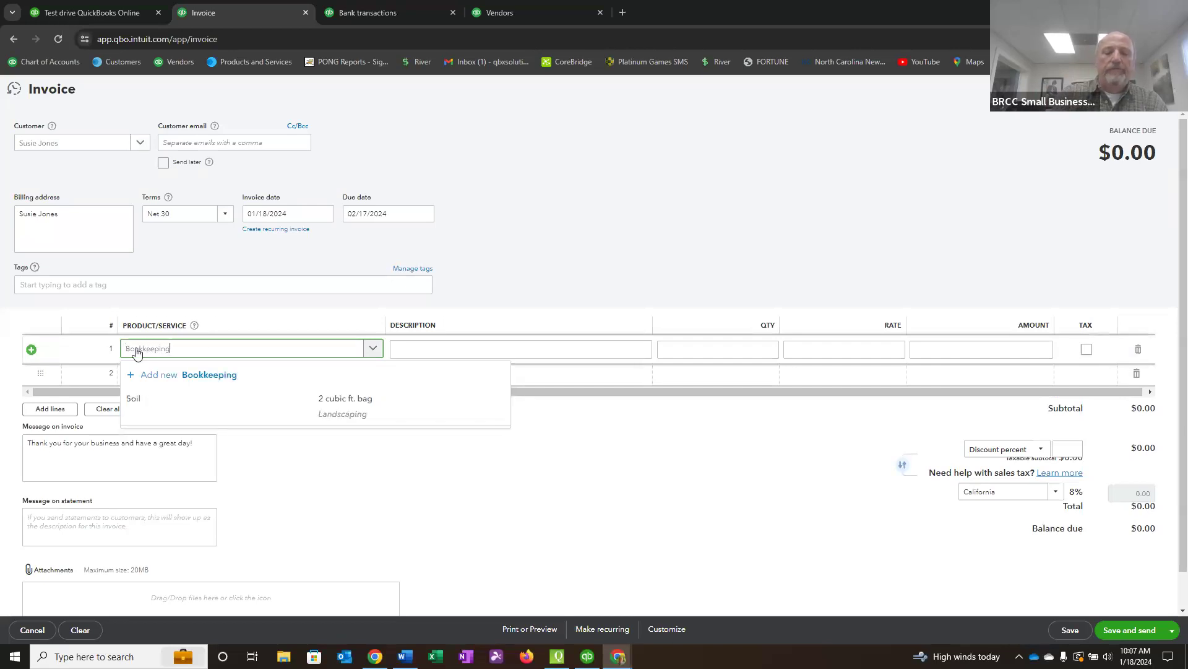
text( Servcies)
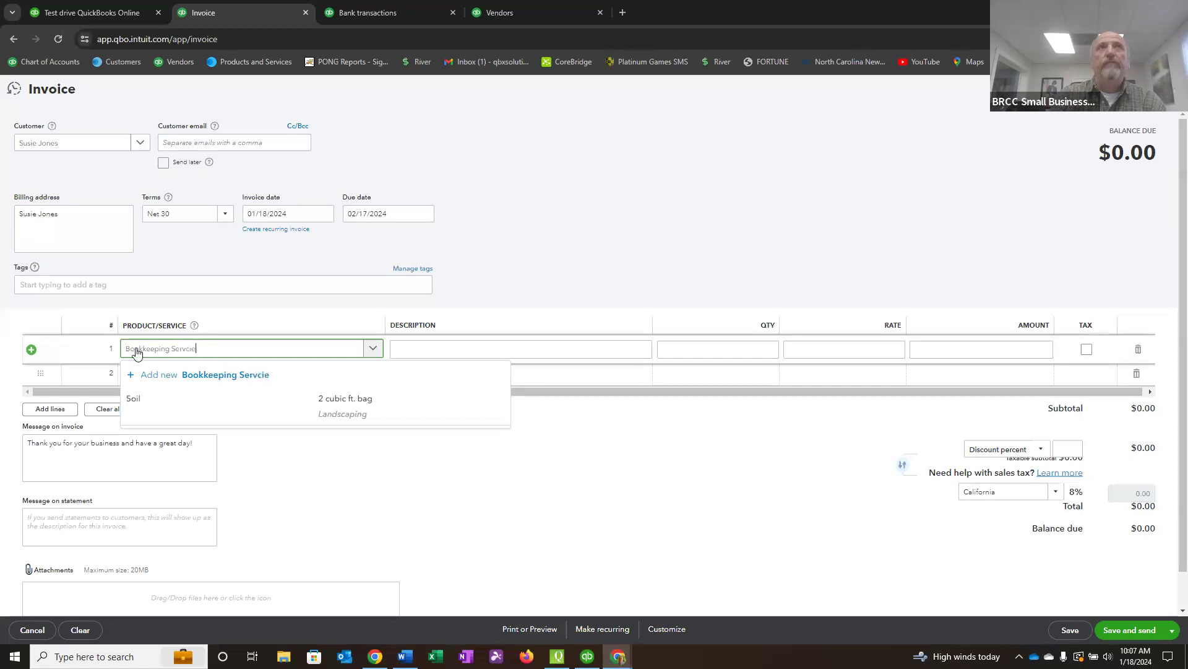
click(218, 376)
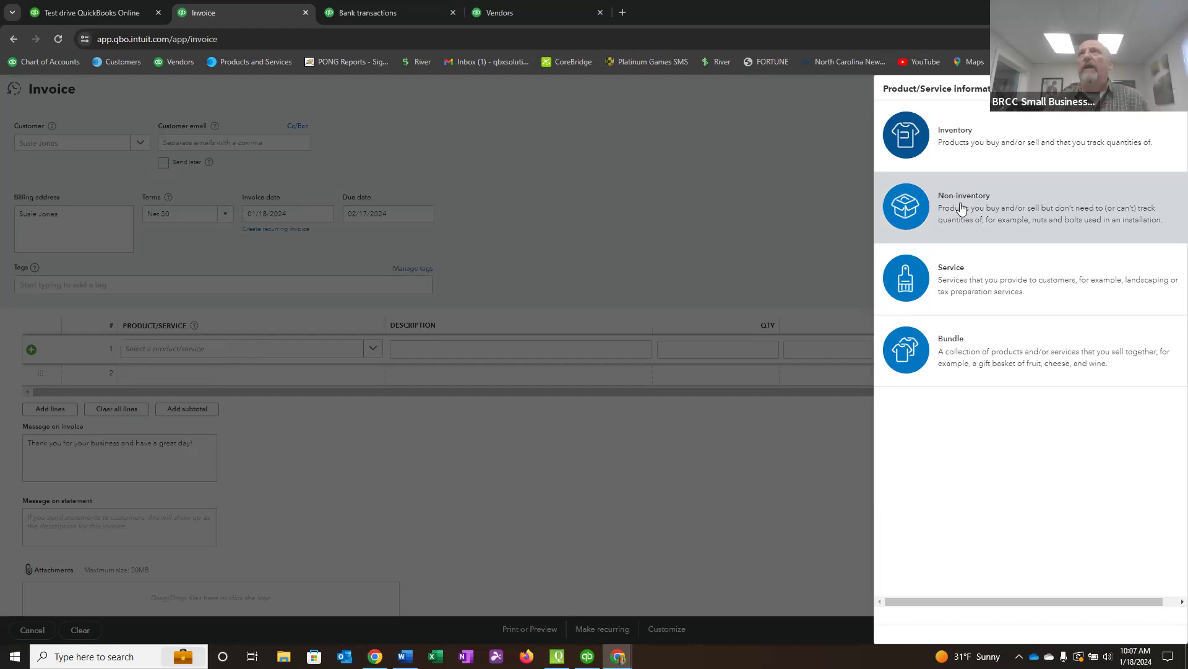
click(957, 277)
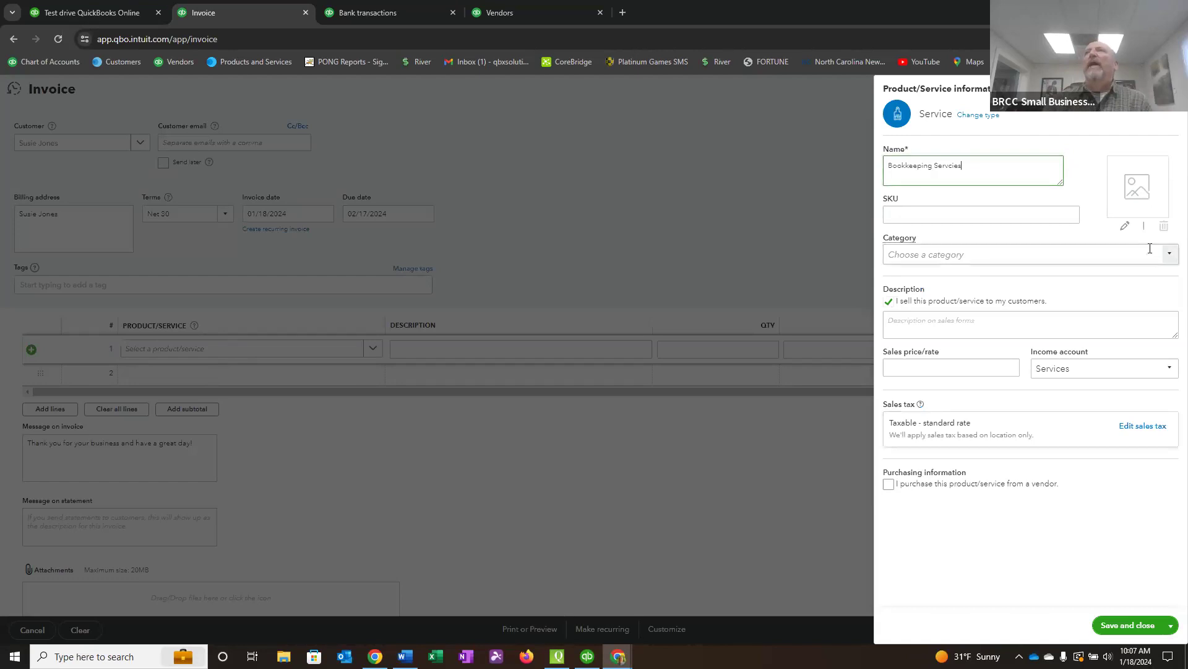
Fill in the new service's sales description as "Bookkeeping Services" and set its sales price/rate to 150, leaving the category empty.
click(1172, 259)
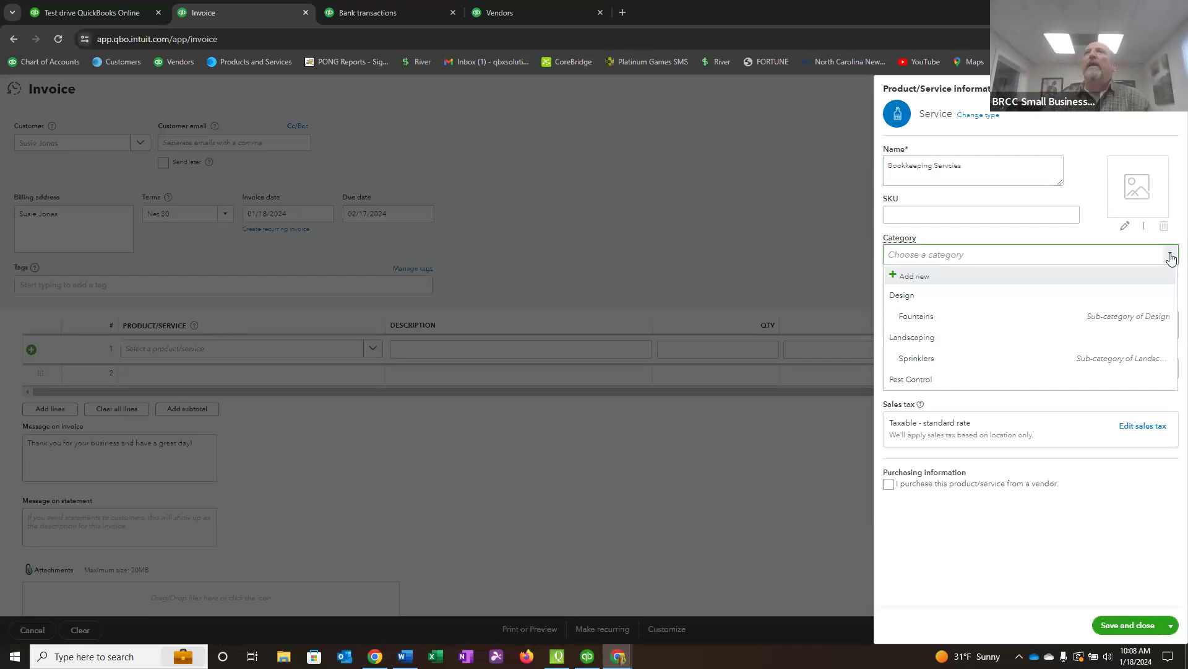
click(1090, 191)
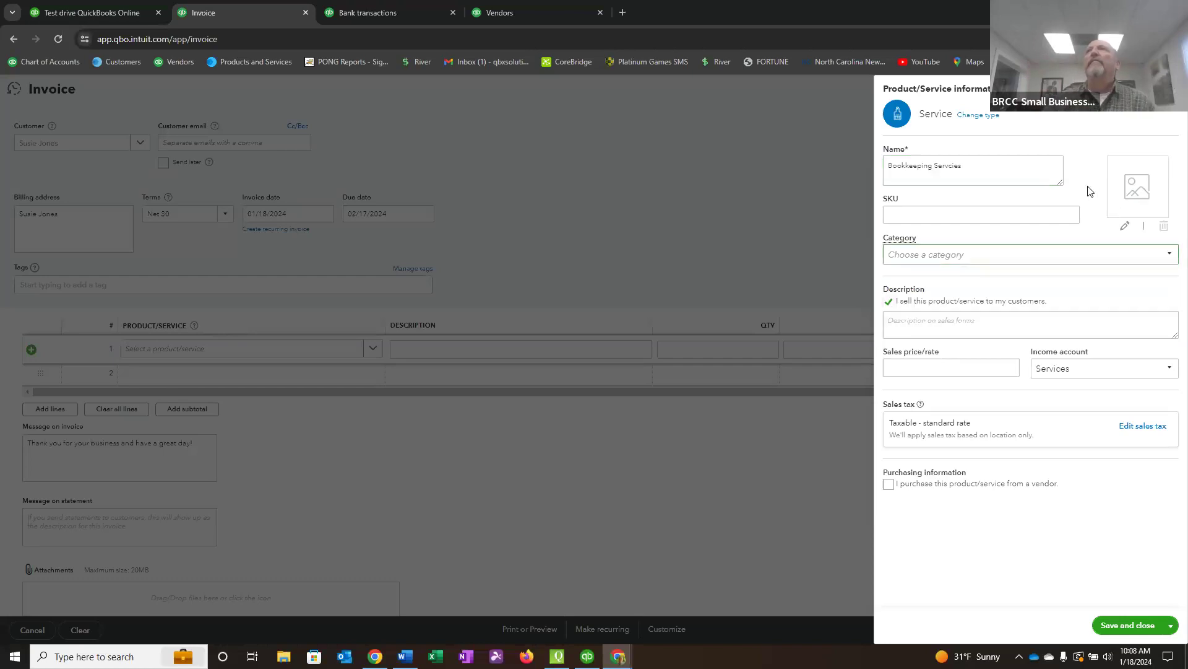
click(895, 322)
text(Bookkeeping Services)
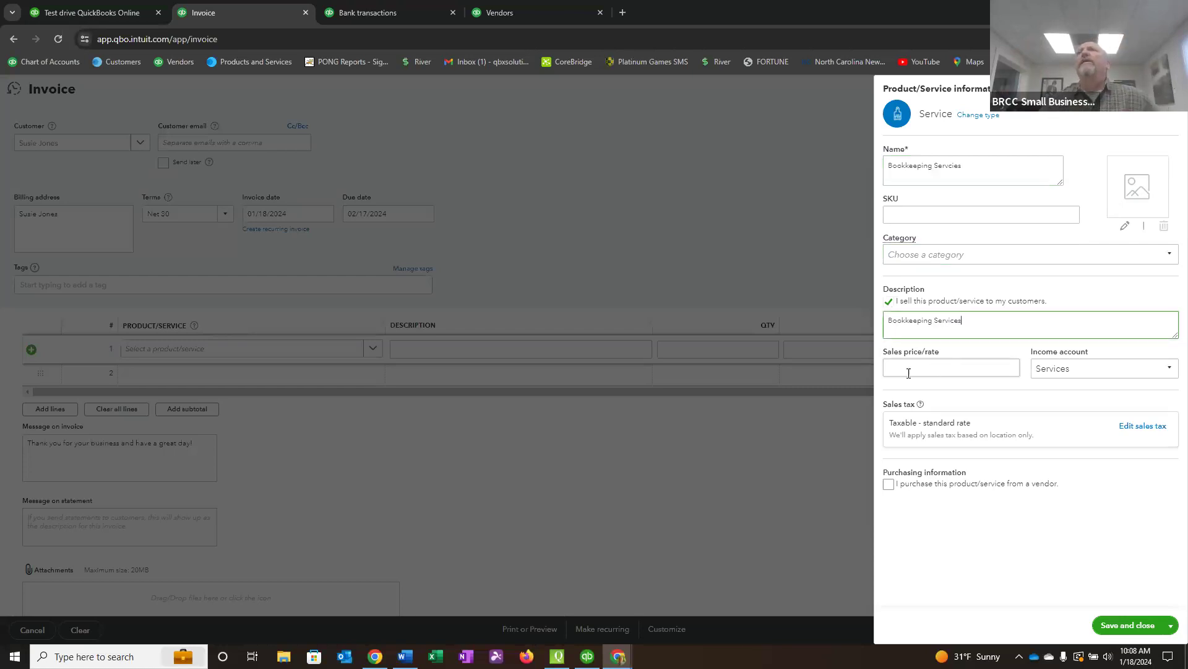
click(951, 365)
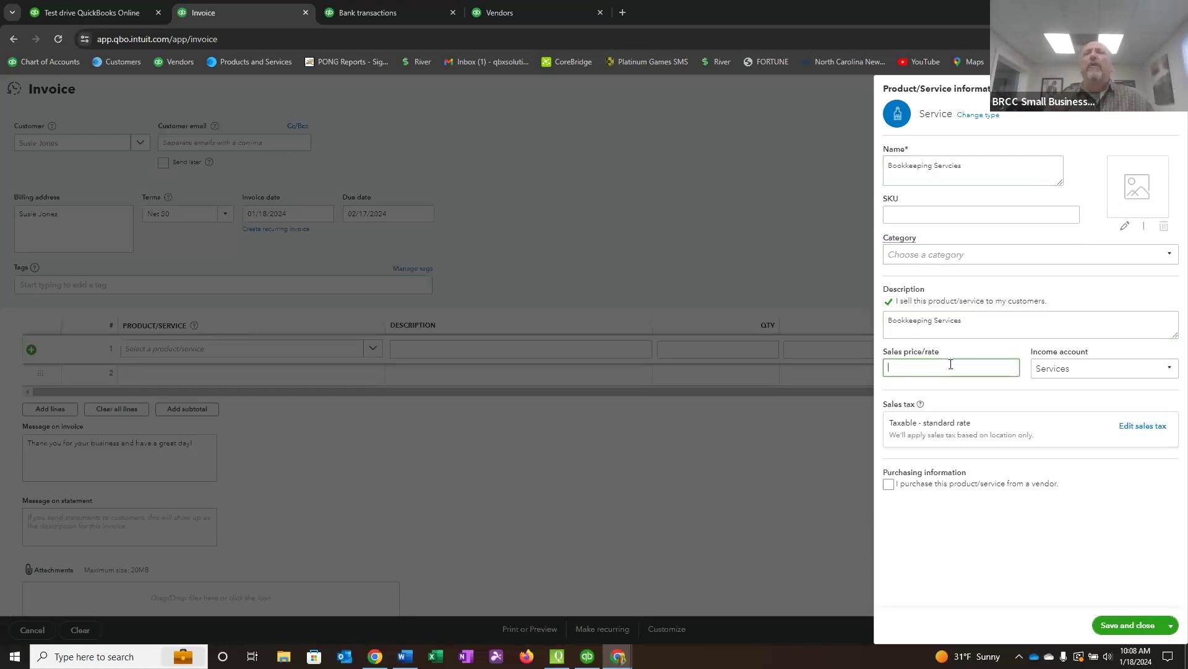
text(150)
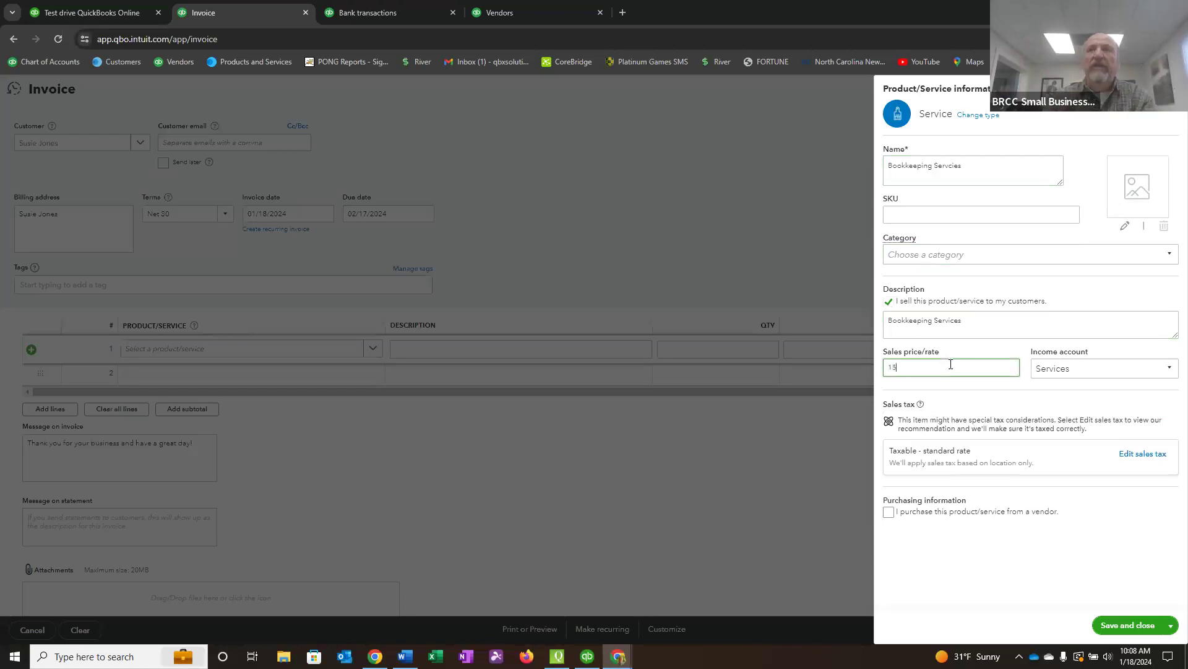
key(Tab)
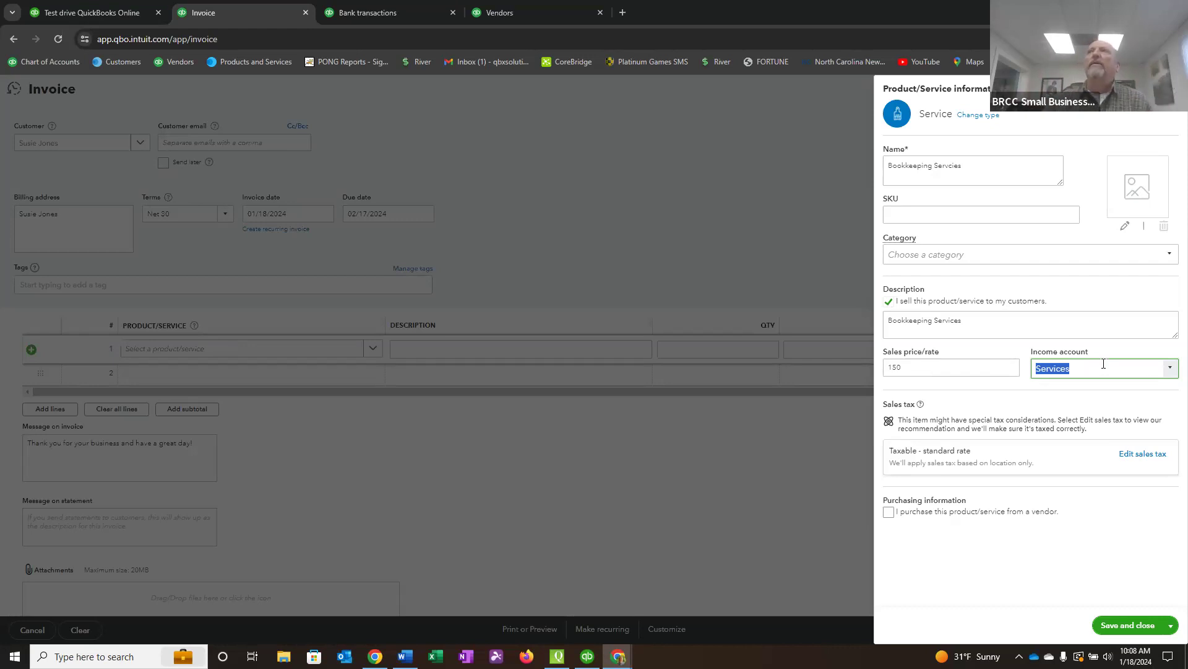
Replace the service's income account with "Bookkeeping Services" and start adding it as a new account.
click(1170, 369)
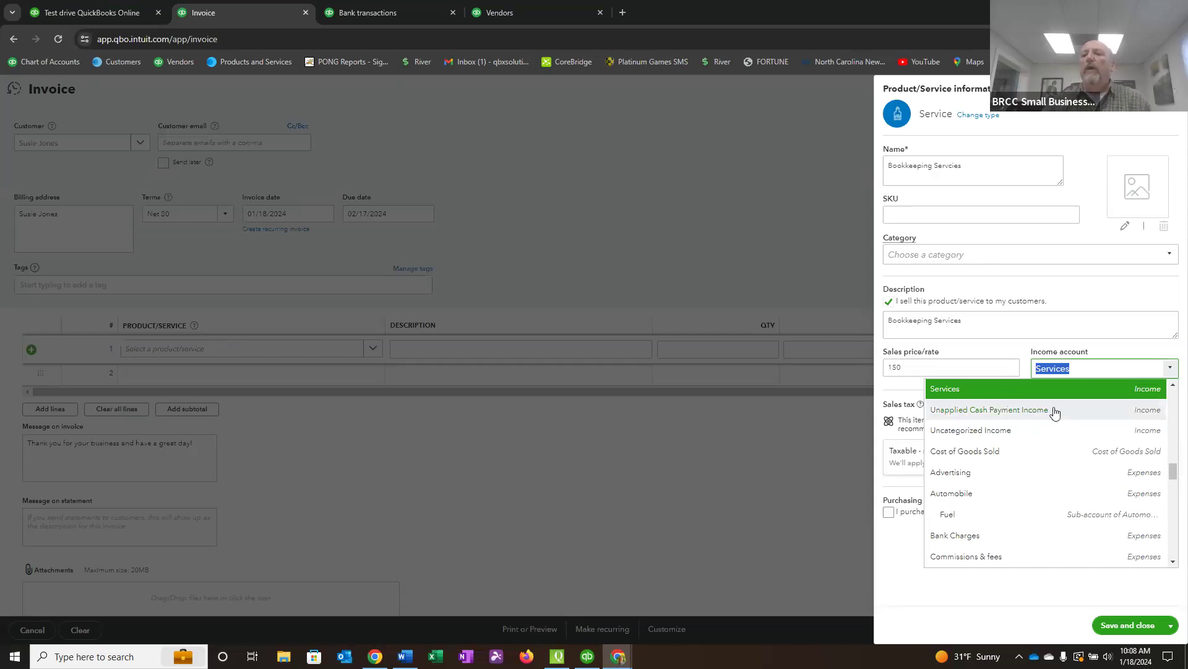
click(1077, 368)
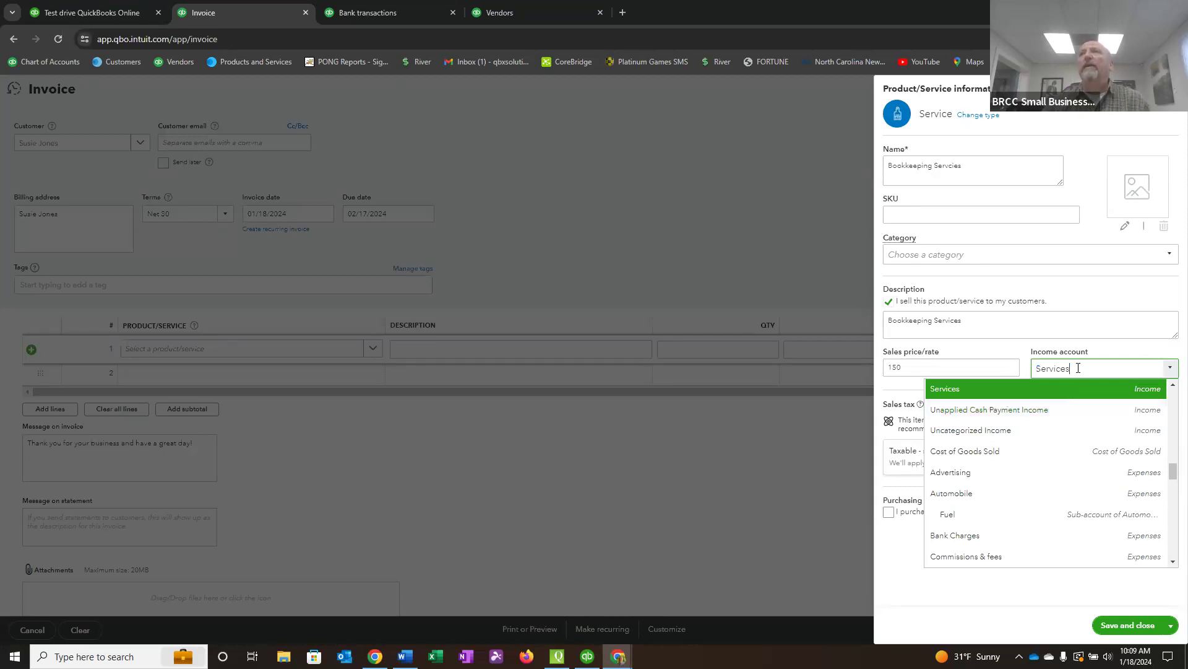
double_click(1064, 368)
text(B)
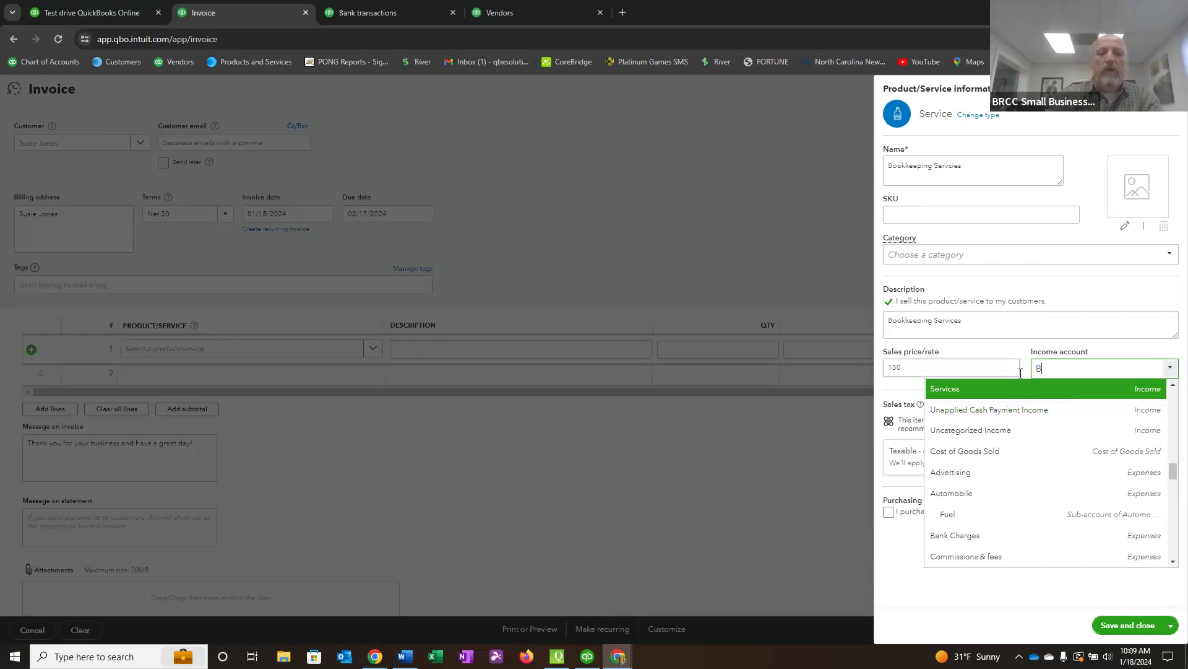
text(ookkeeperk)
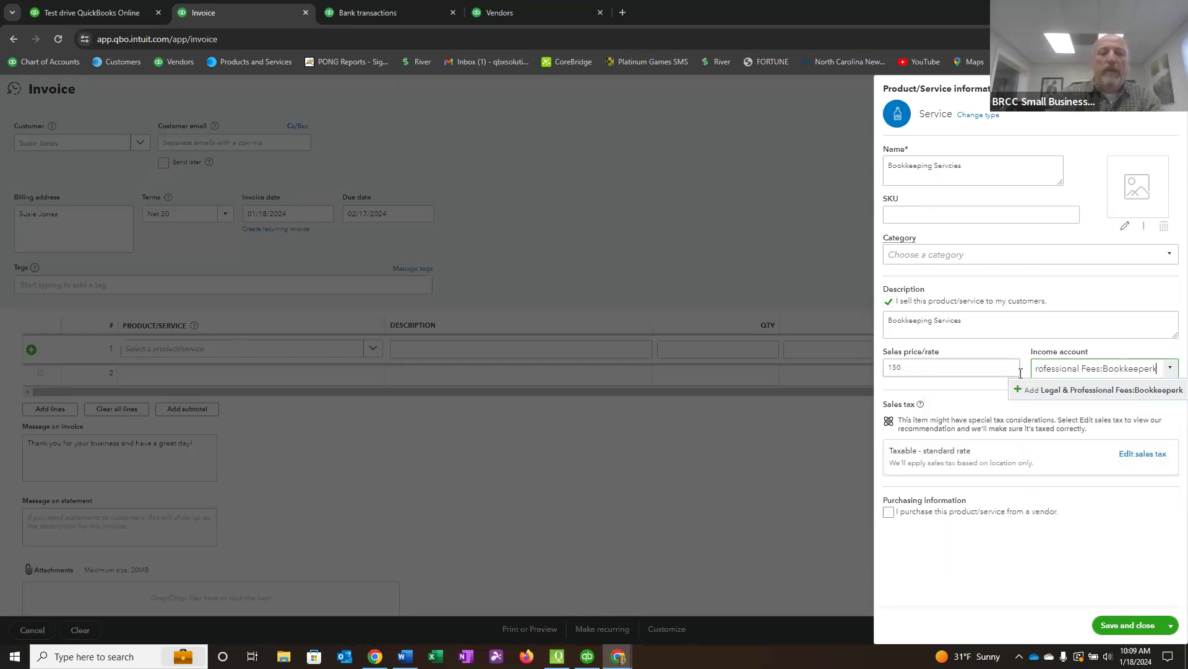
text(keeping Services)
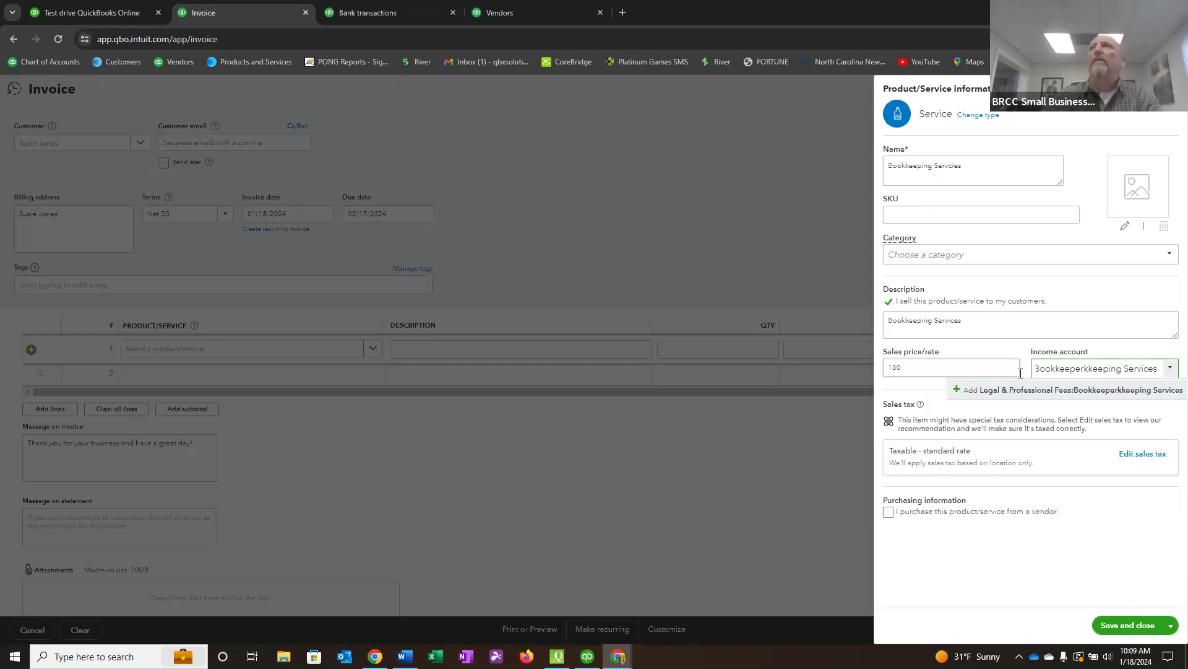
drag(1036, 372, 915, 373)
key(BackSpace)
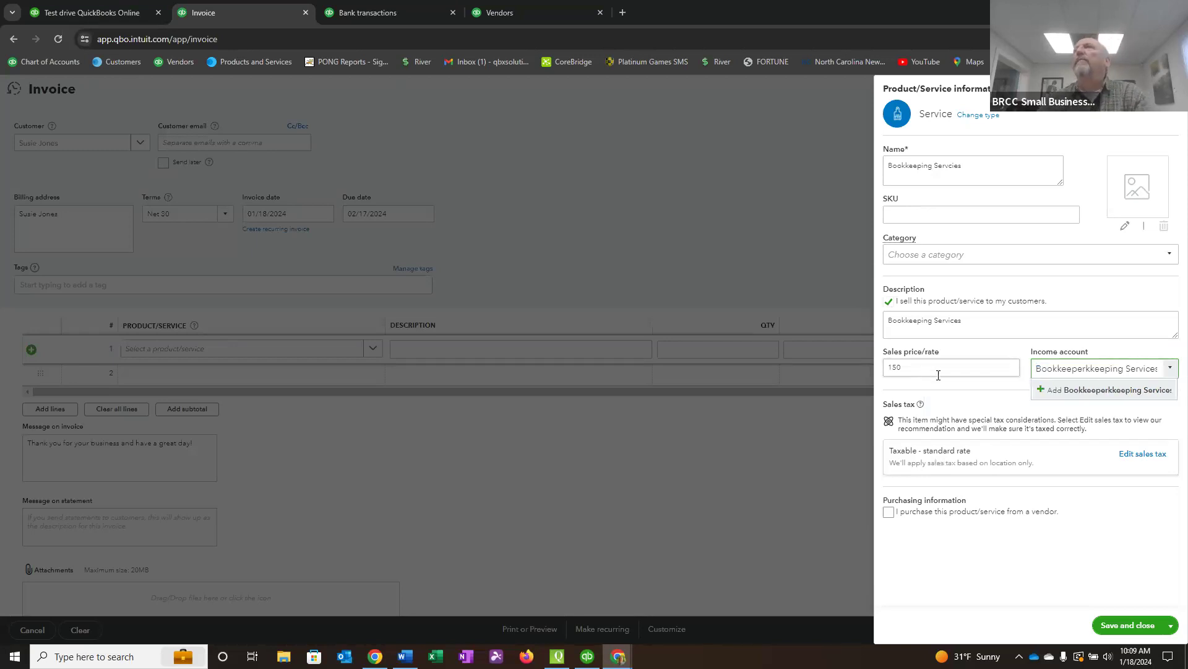
key(Delete)
key(Delete)
key(Delete)
key(Delete)
key(Delete)
key(Delete)
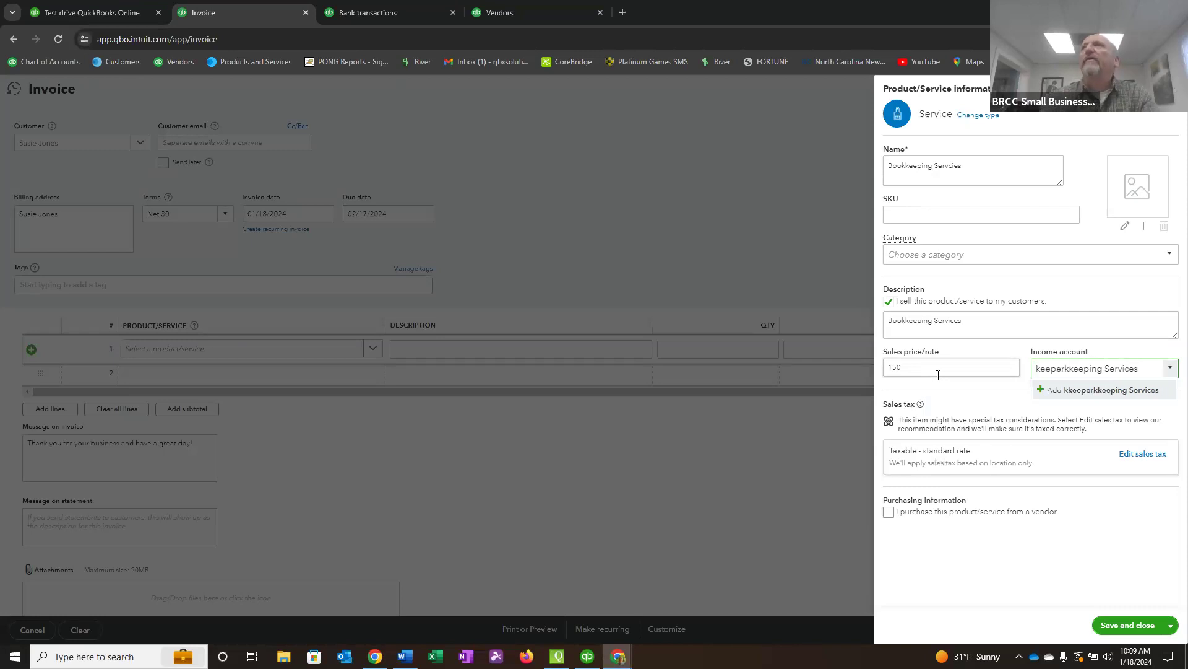
key(Delete)
key(Delete)
key(Delete)
key(Delete)
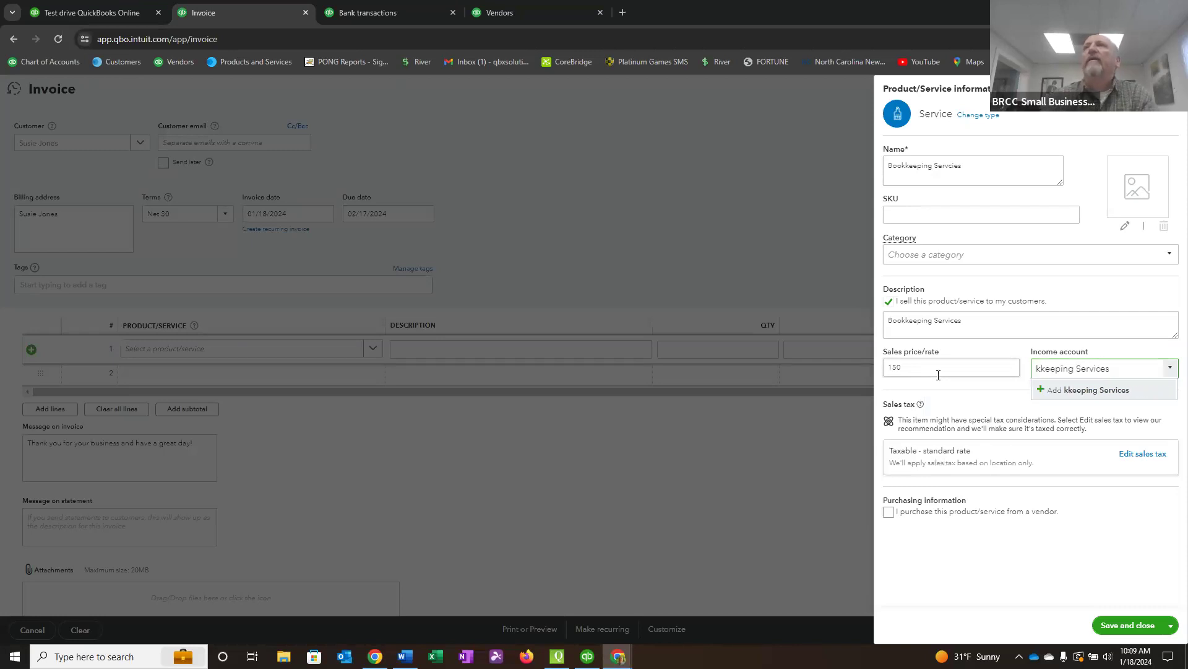
text(Book)
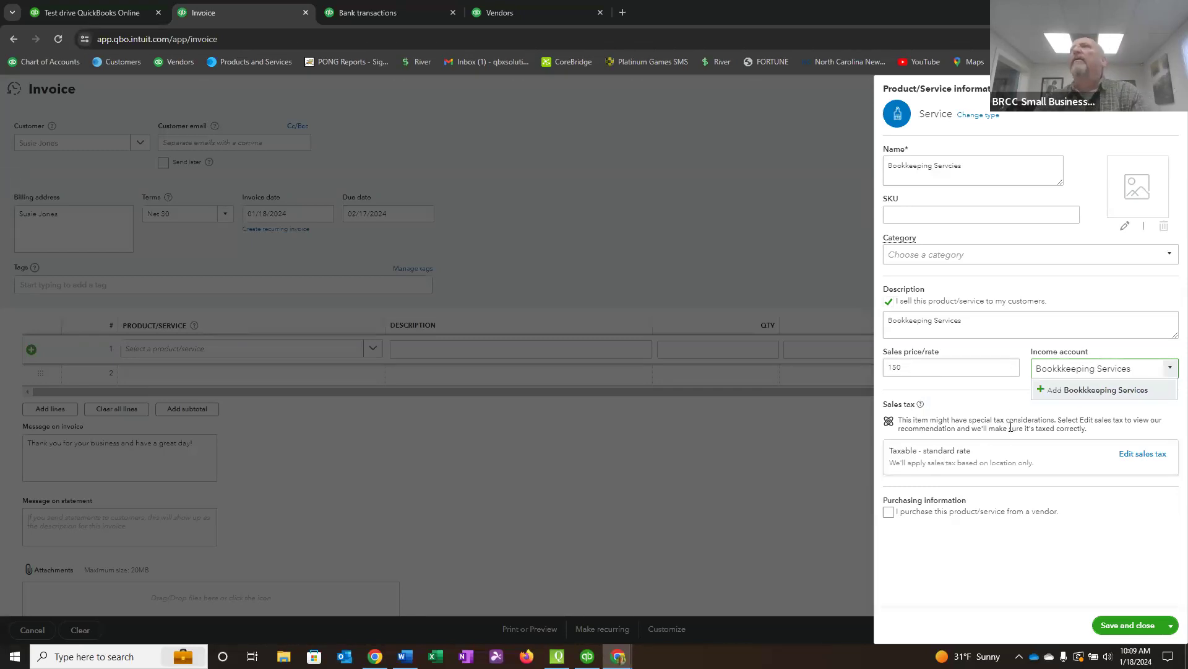
key(BackSpace)
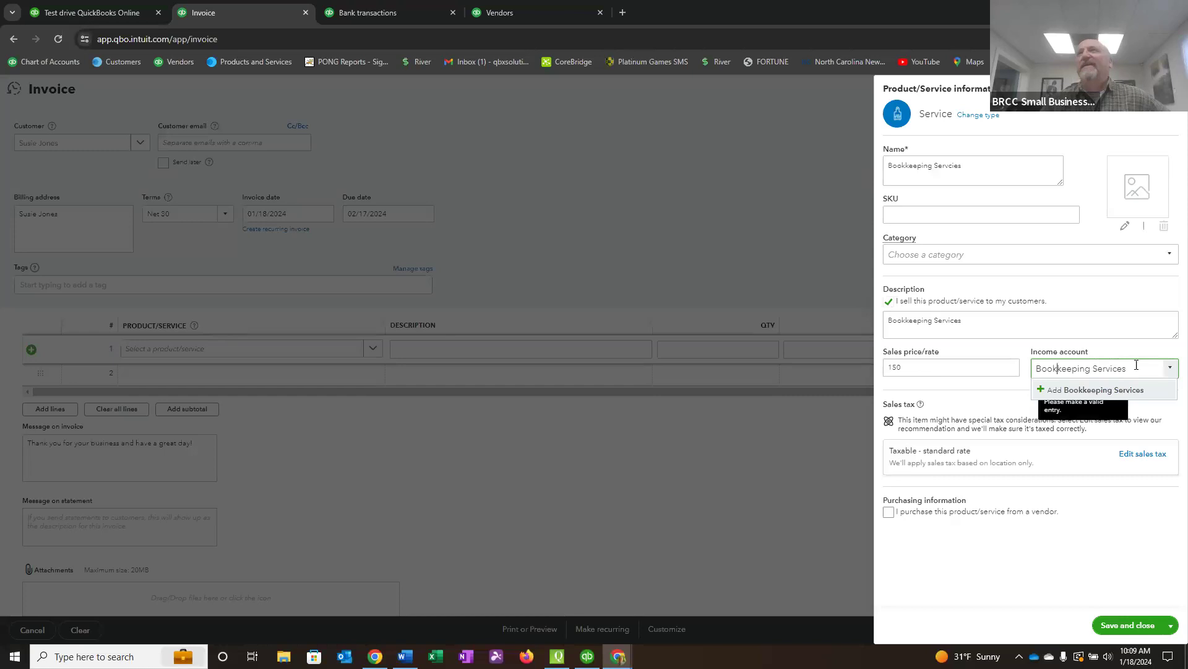
click(1096, 391)
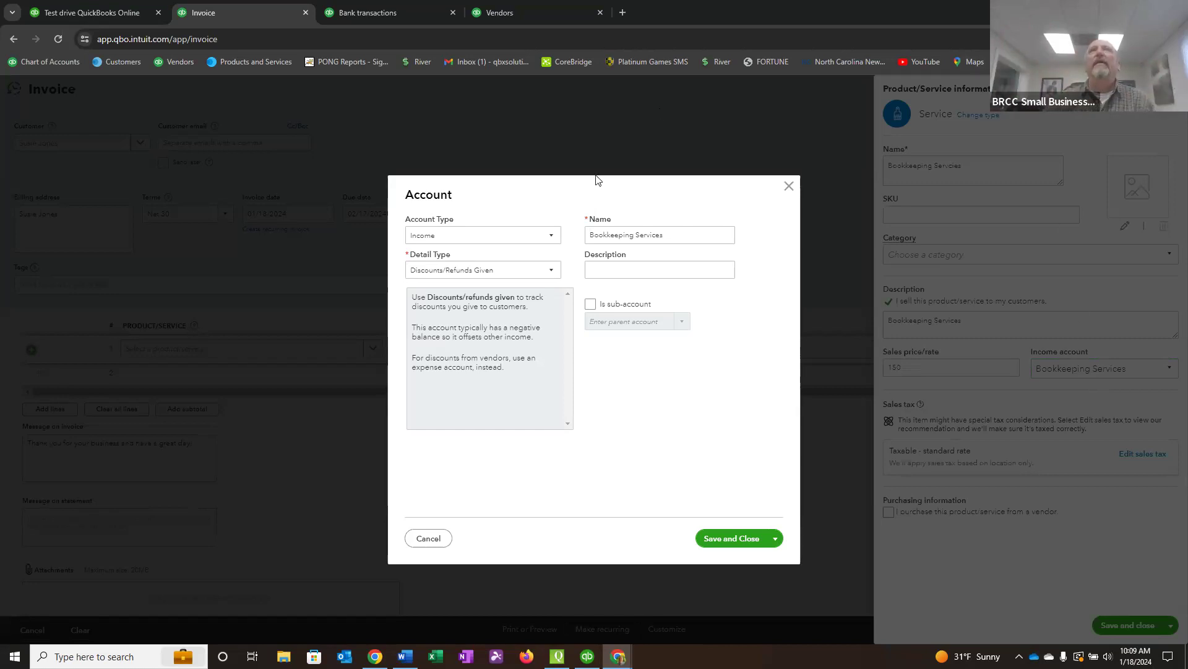
Review the account types, keep Income for the new account, and set its detail type to Service/Fee Income.
click(553, 239)
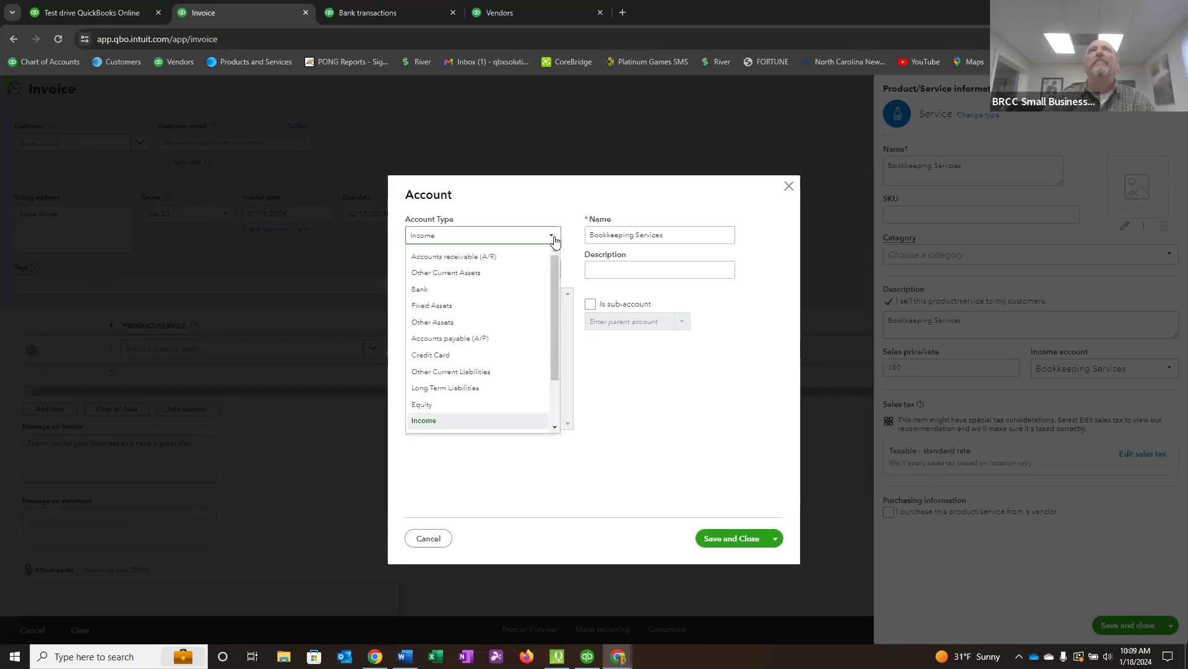
drag(554, 274, 553, 333)
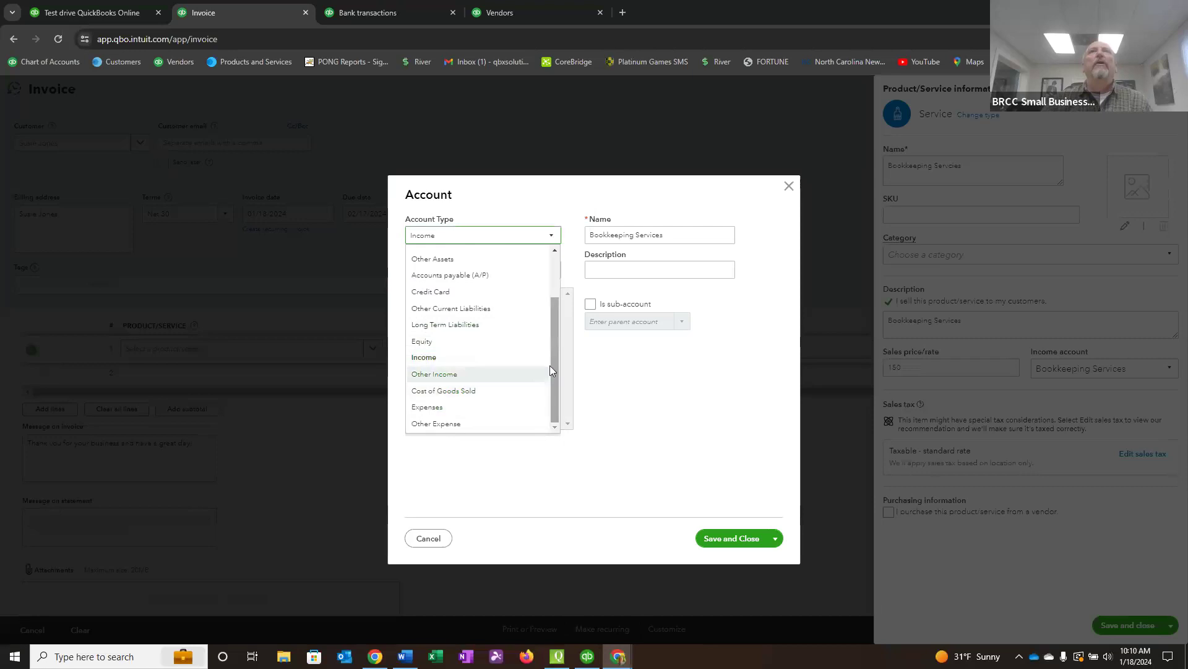
drag(555, 365, 566, 302)
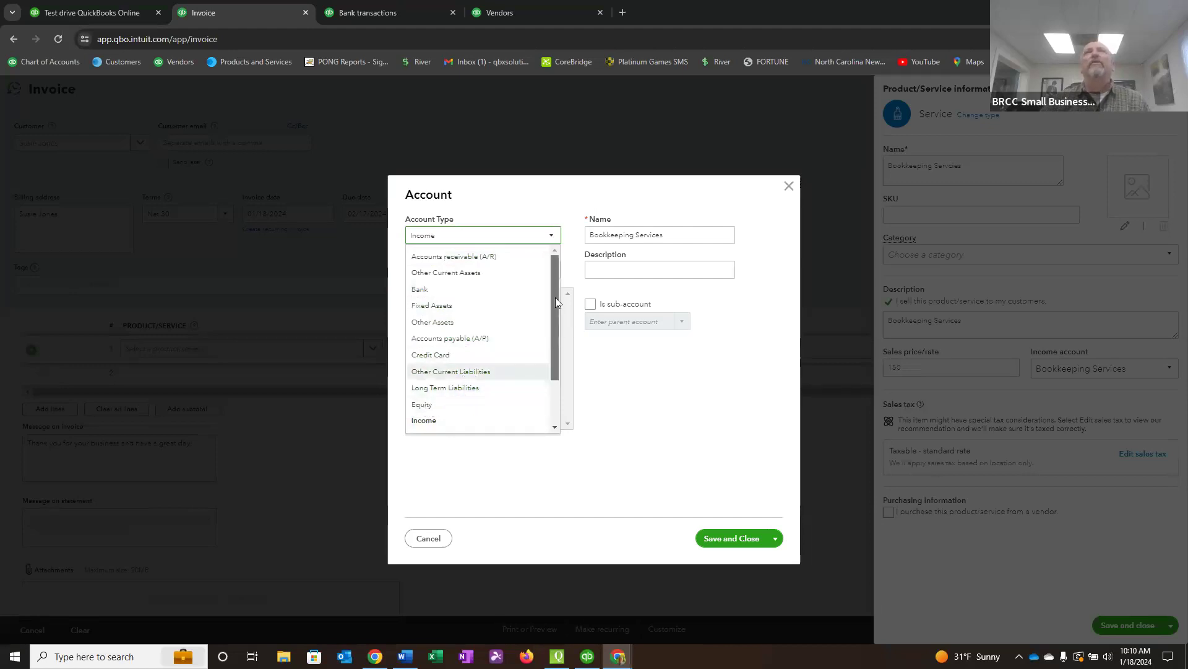
scroll(555, 297, down, 1)
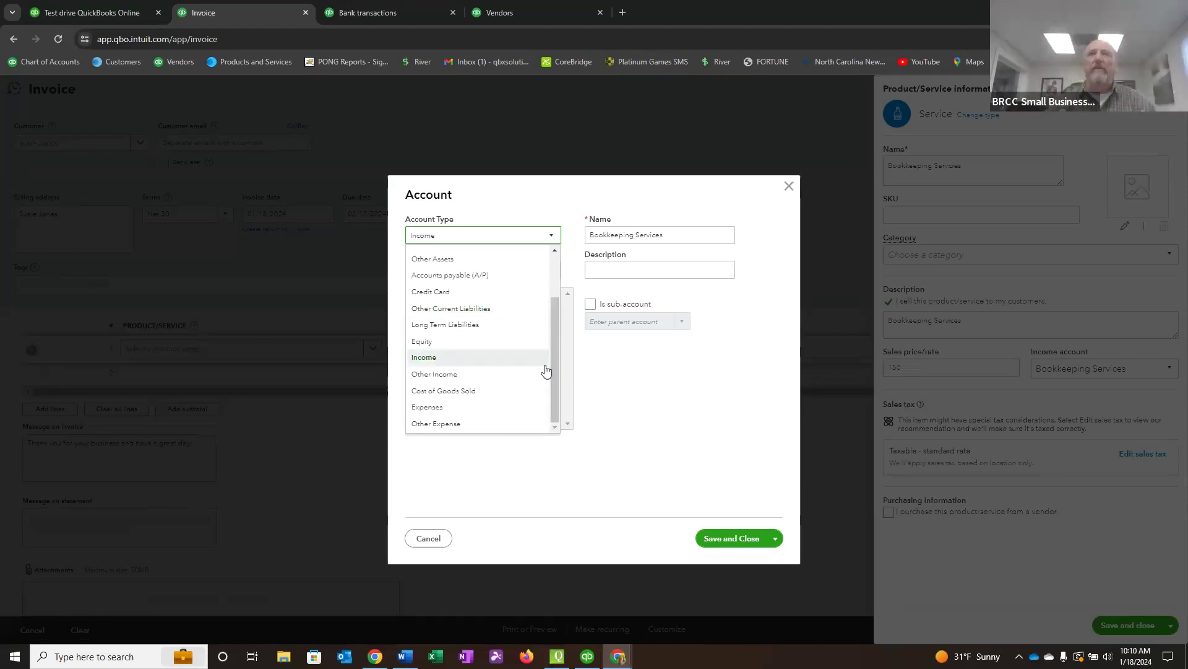
click(448, 241)
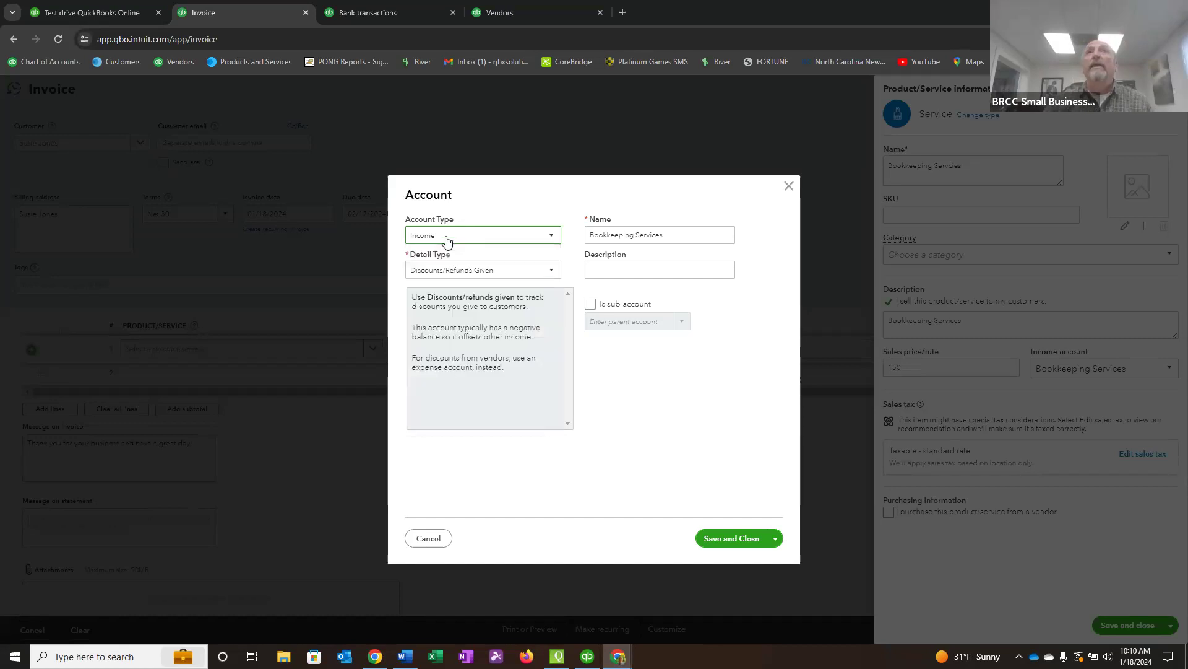
click(552, 270)
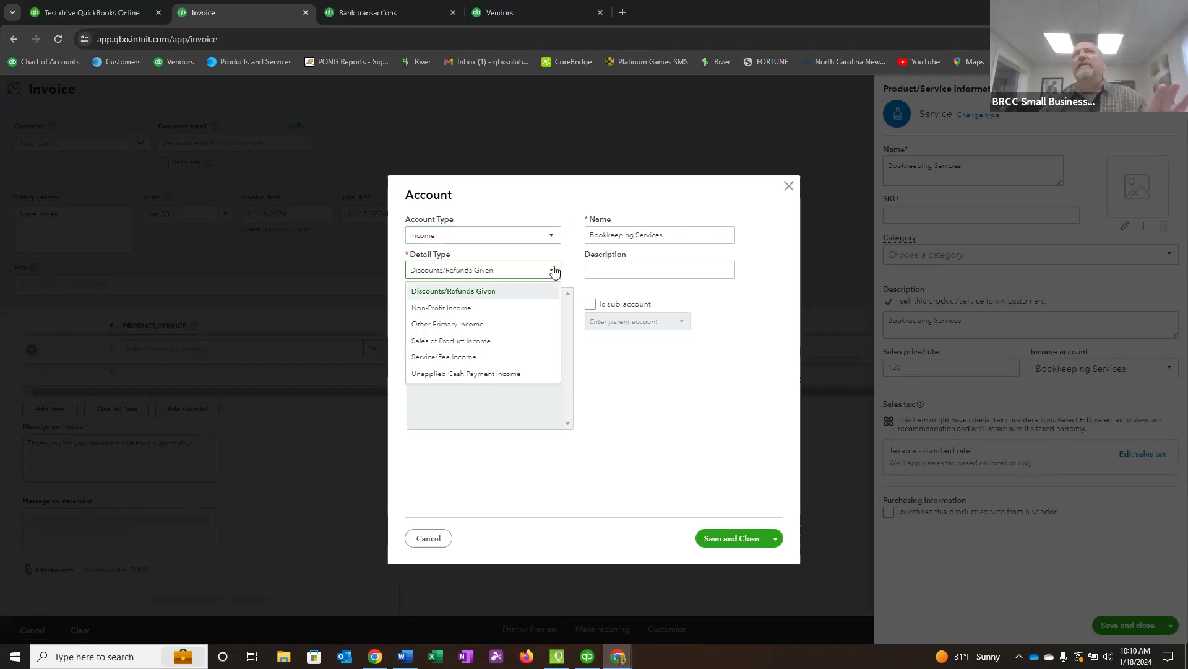
click(426, 357)
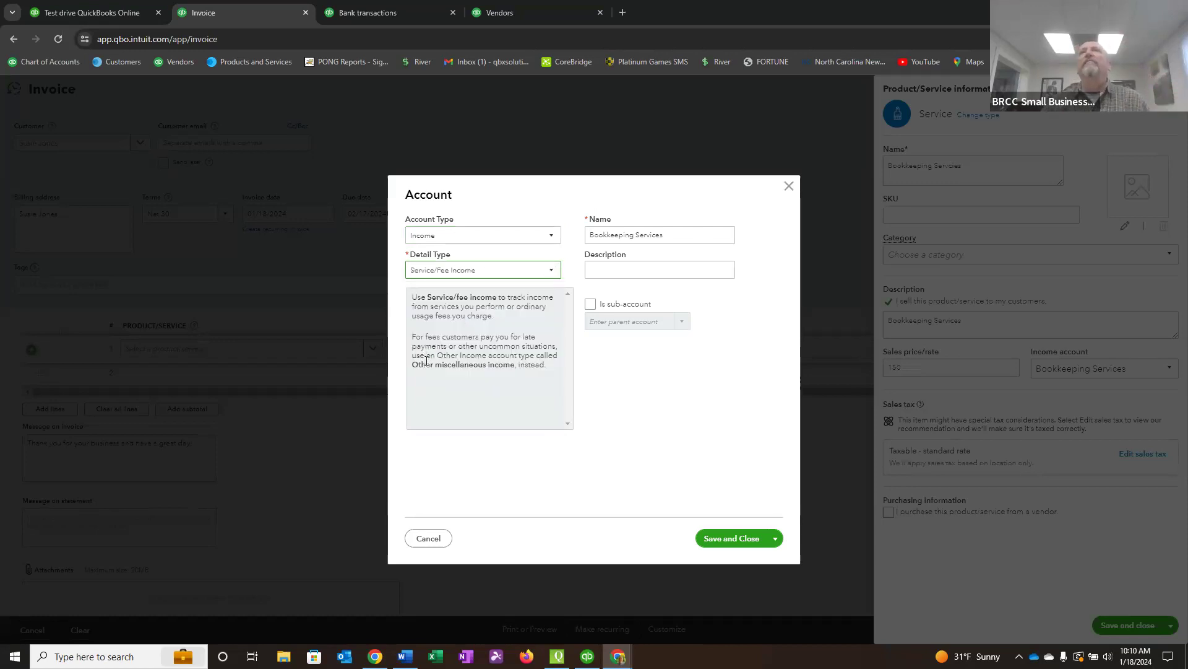
Make the Bookkeeping Services account a sub-account of the Services income account, leave its description blank, and save it.
click(596, 237)
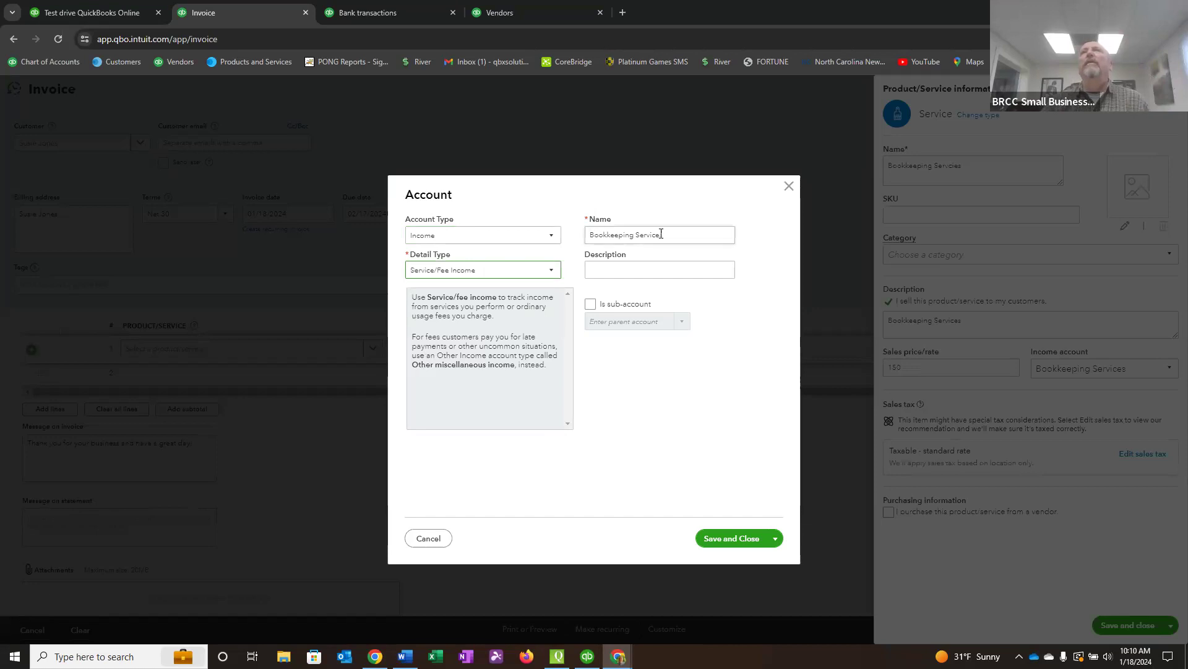
click(610, 275)
click(589, 305)
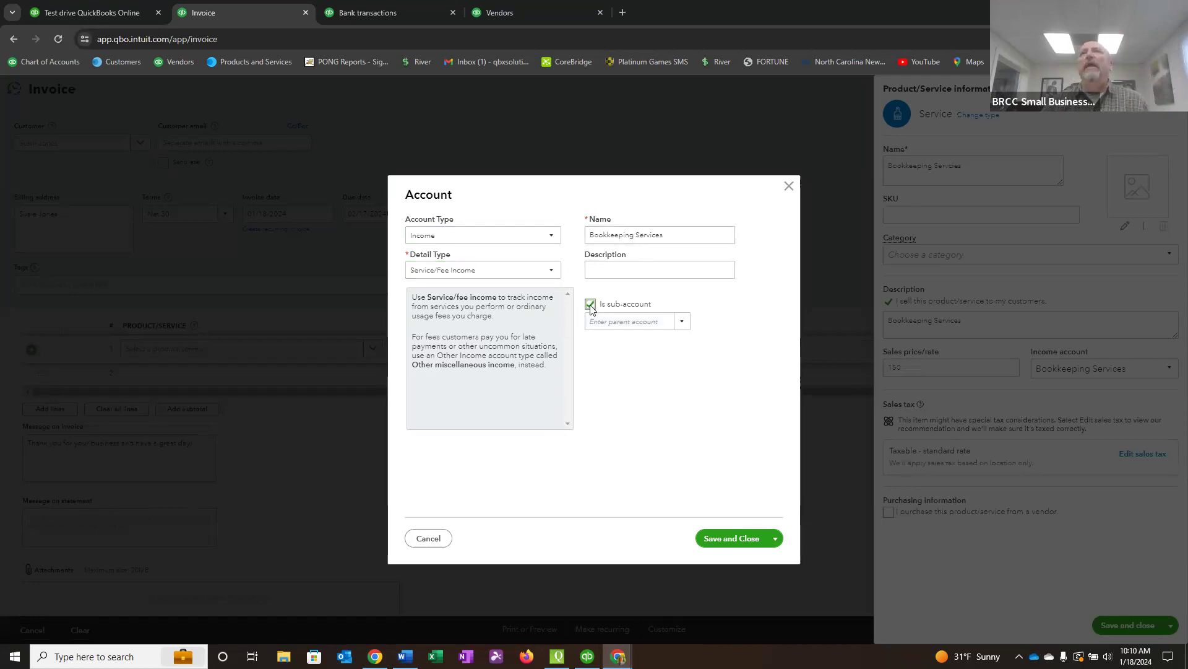
click(681, 322)
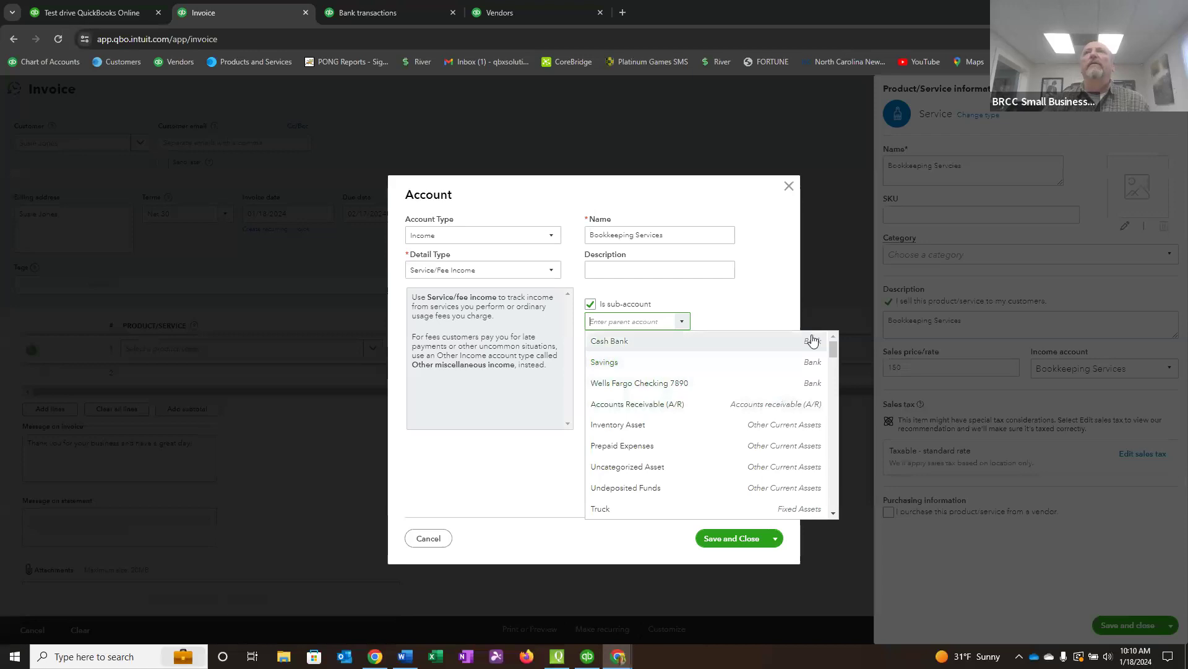
scroll(745, 384, down, 2)
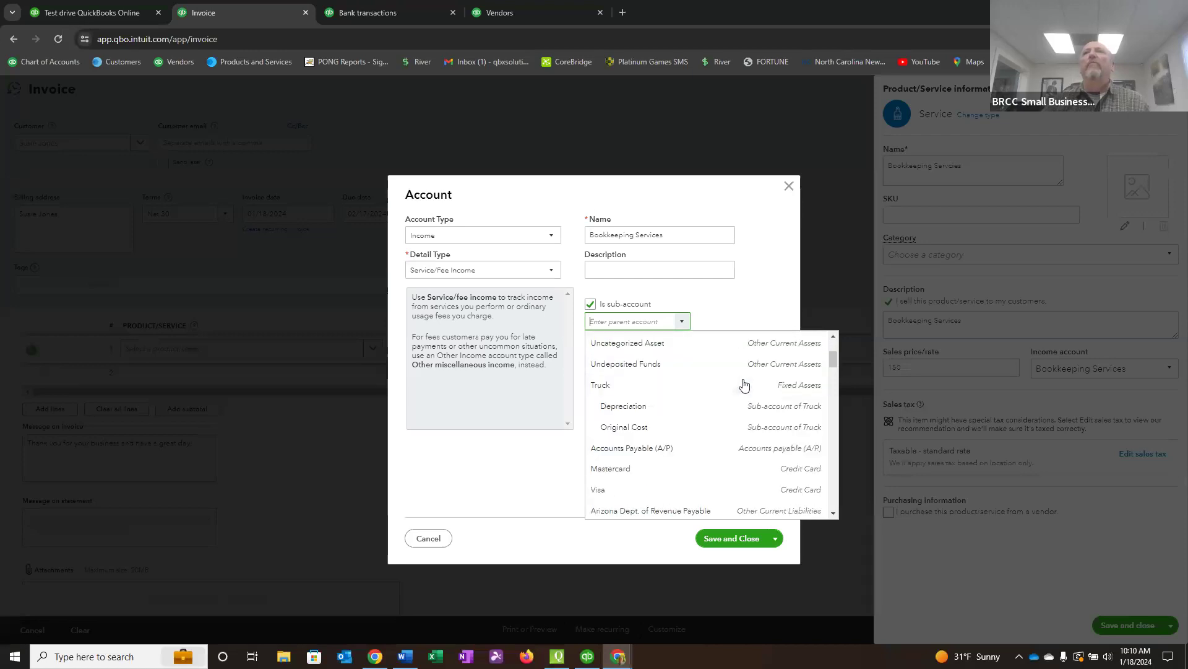
scroll(744, 384, down, 3)
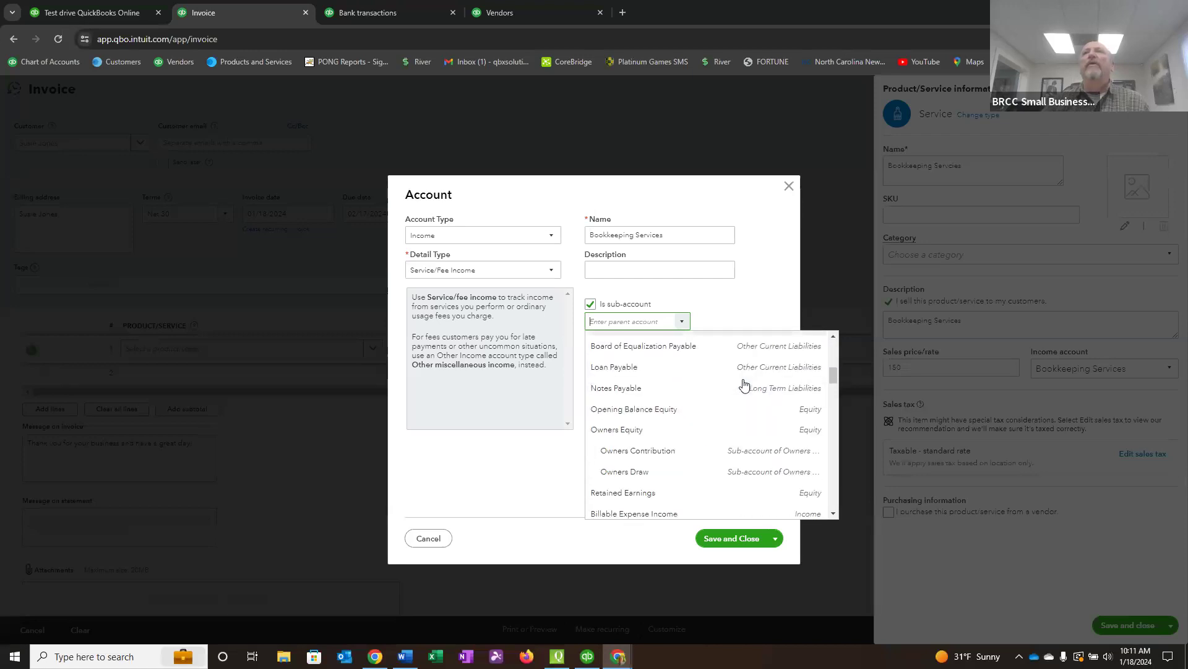
scroll(745, 384, down, 2)
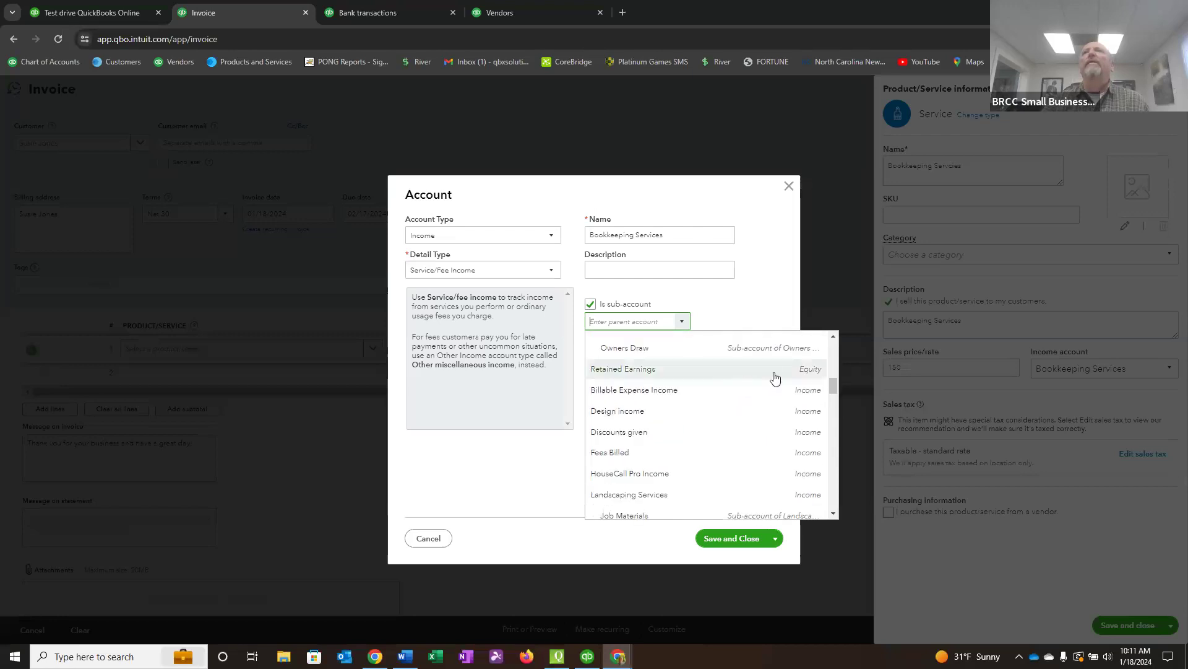
scroll(727, 455, down, 1)
scroll(727, 455, down, 1)
scroll(725, 445, down, 1)
scroll(723, 440, down, 1)
scroll(723, 440, down, 1)
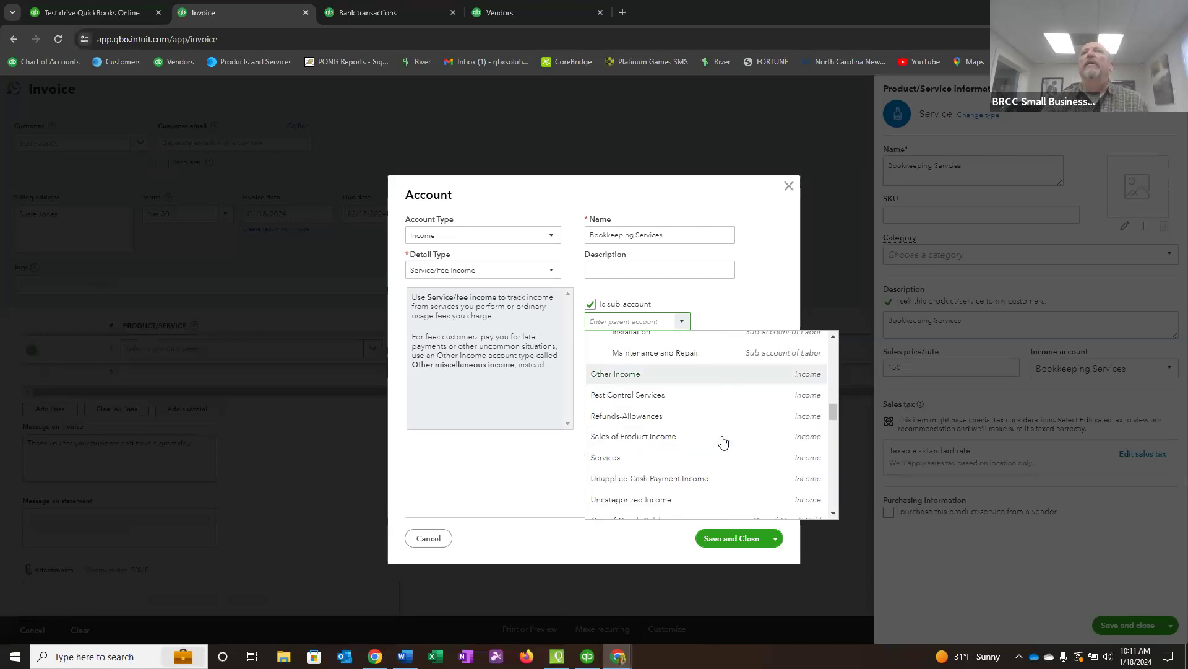
click(609, 458)
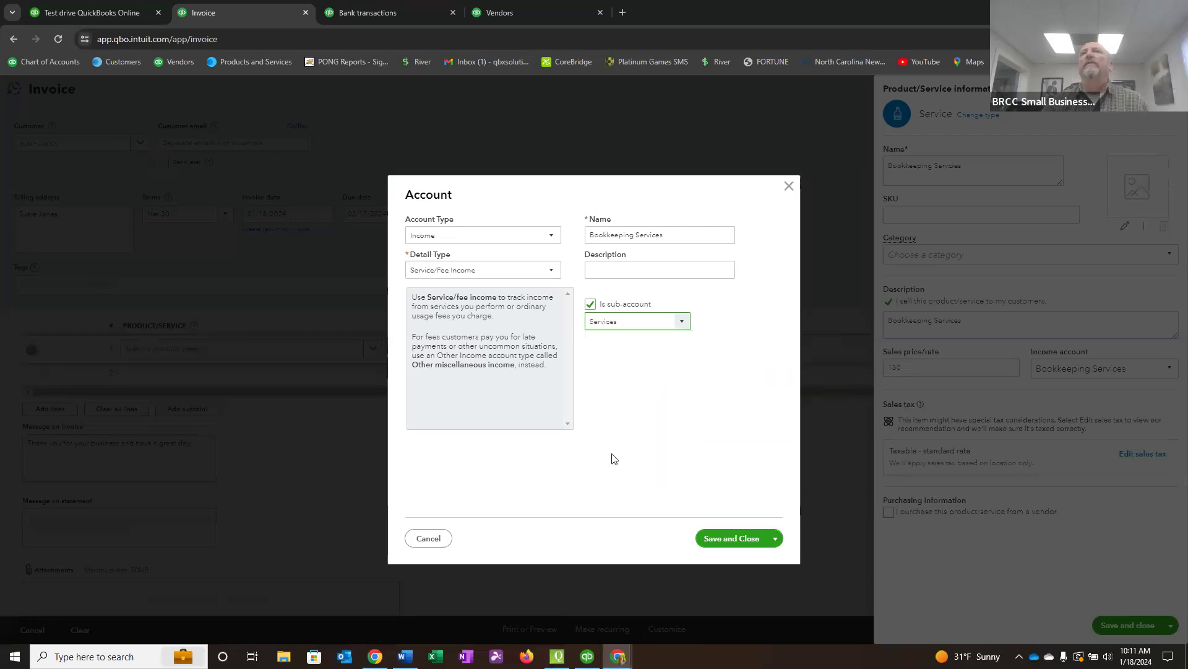
click(710, 540)
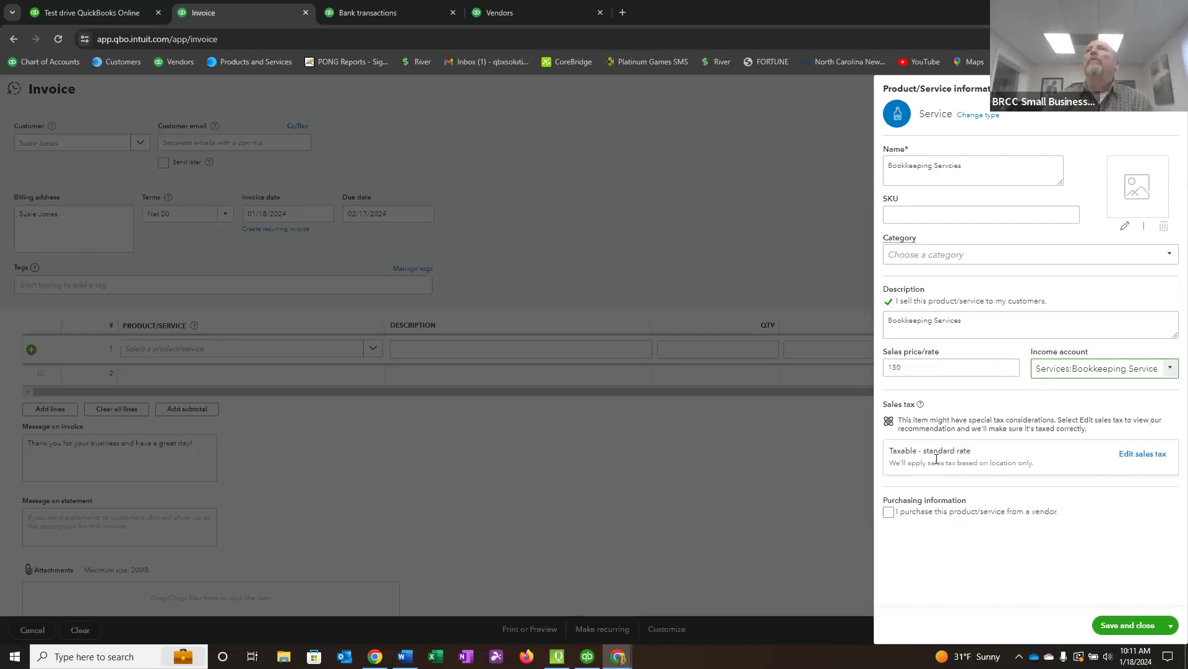
Change the new bookkeeping service's sales tax setting to Nontaxable, then save and close the service.
click(1142, 453)
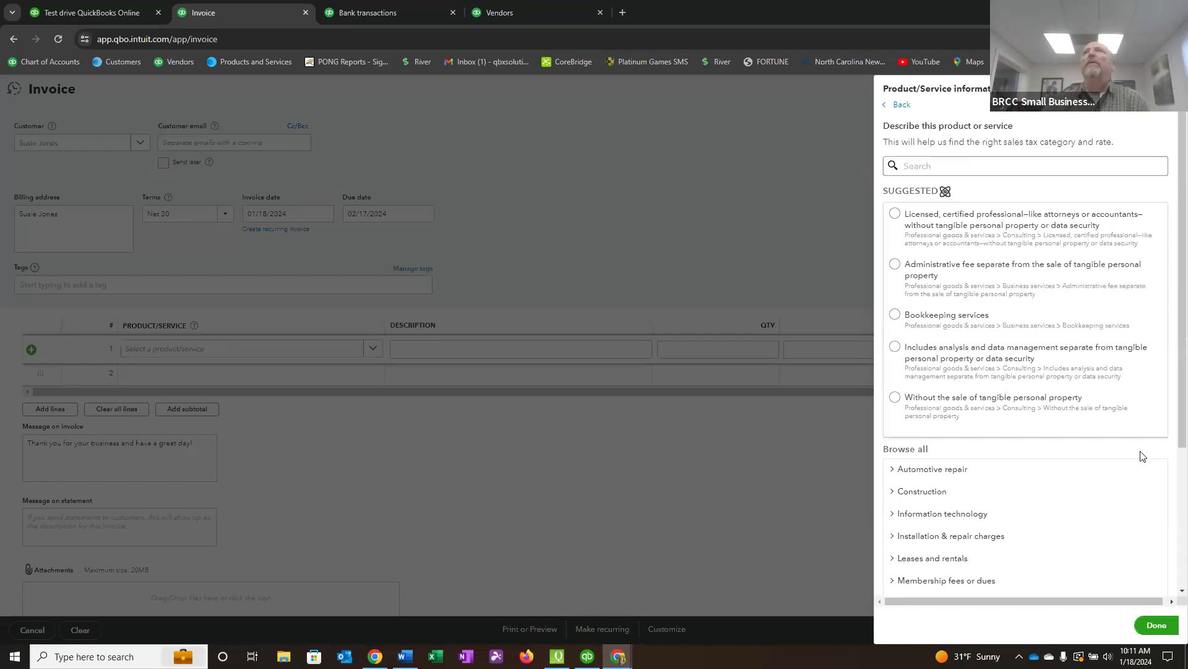
scroll(1102, 470, down, 3)
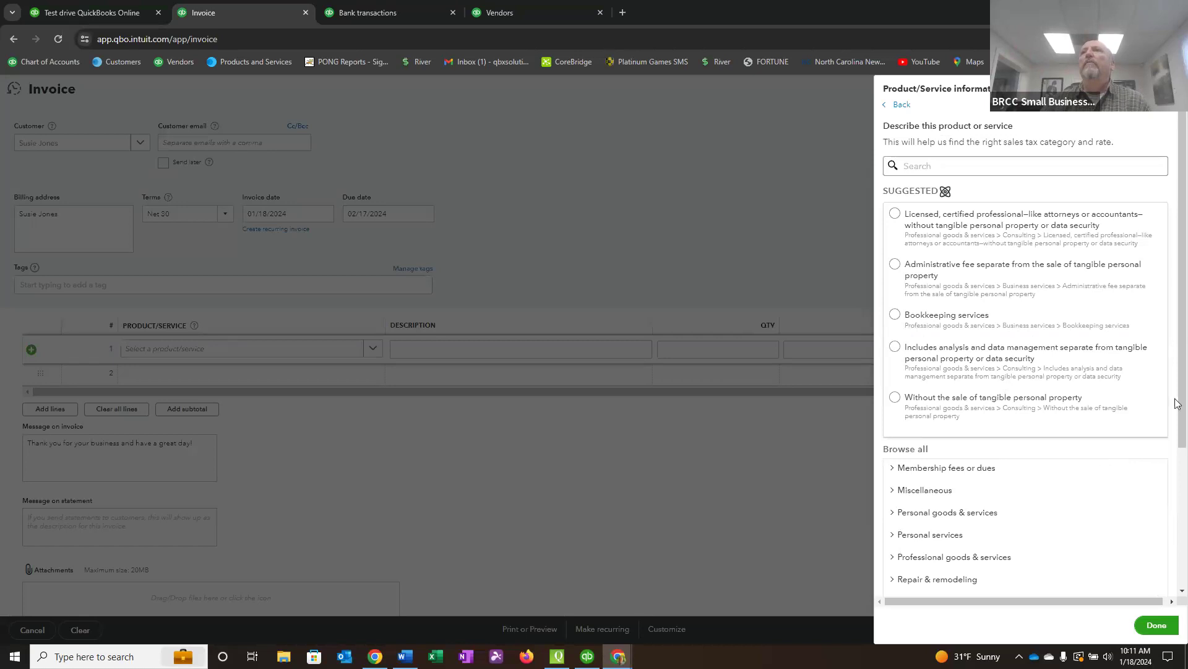
click(896, 315)
scroll(1027, 371, down, 3)
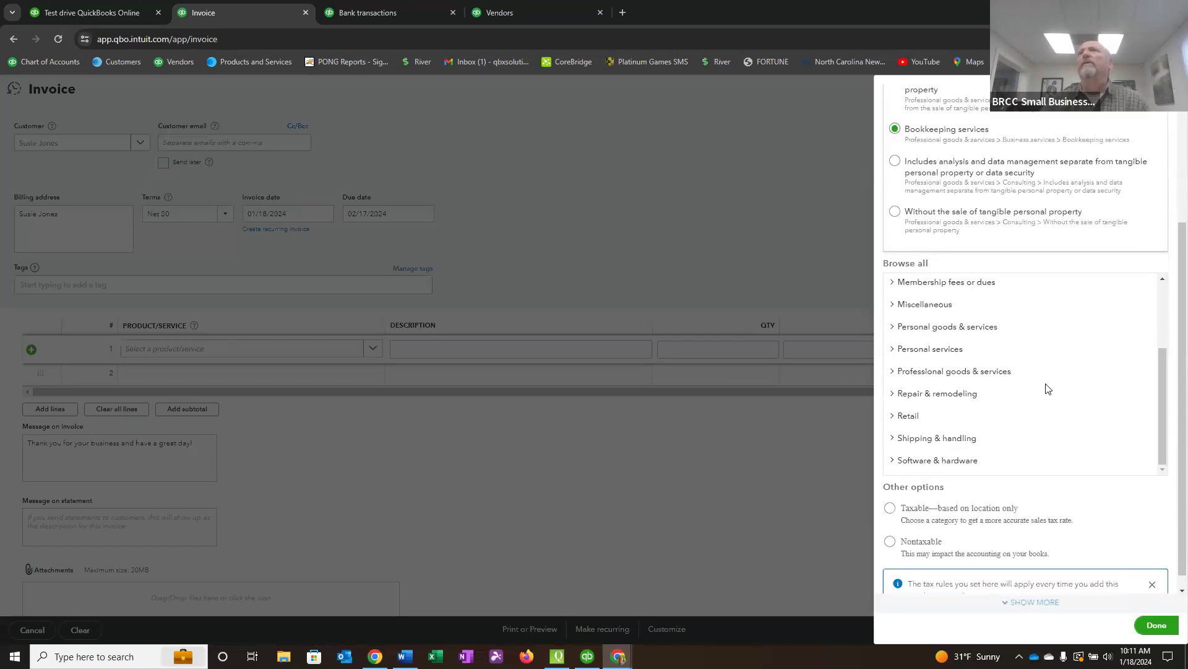
click(891, 543)
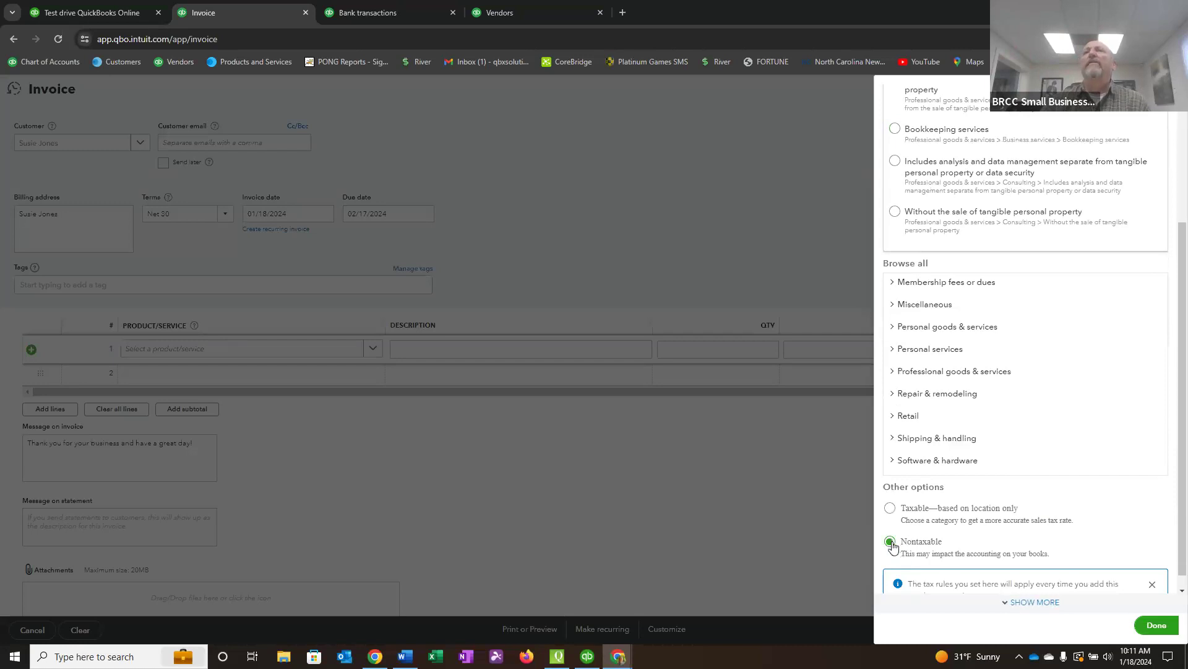
click(1157, 625)
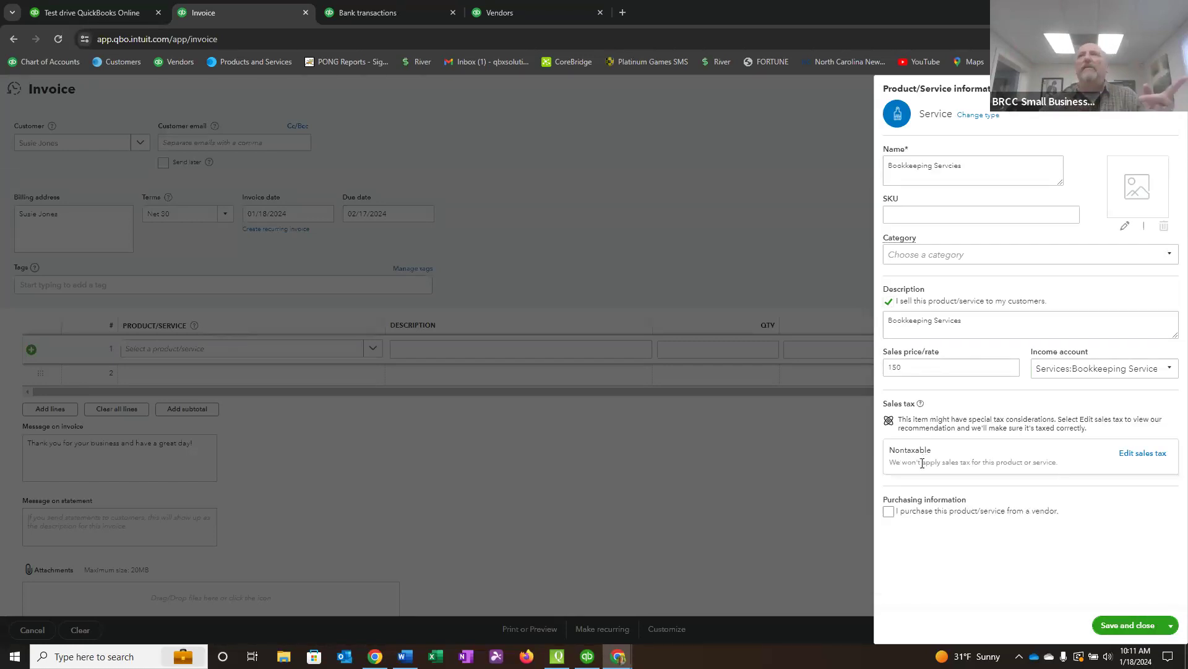
click(1128, 625)
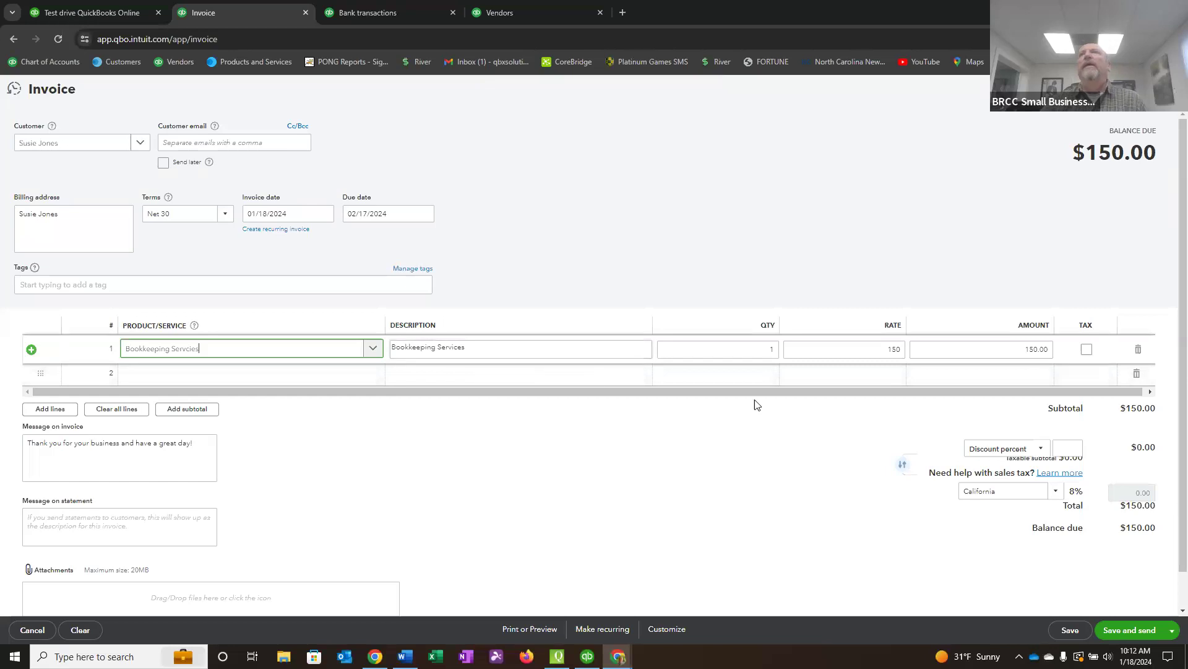
Set the quantity of the bookkeeping service line on the invoice to 2.
click(750, 343)
double_click(769, 347)
text(2)
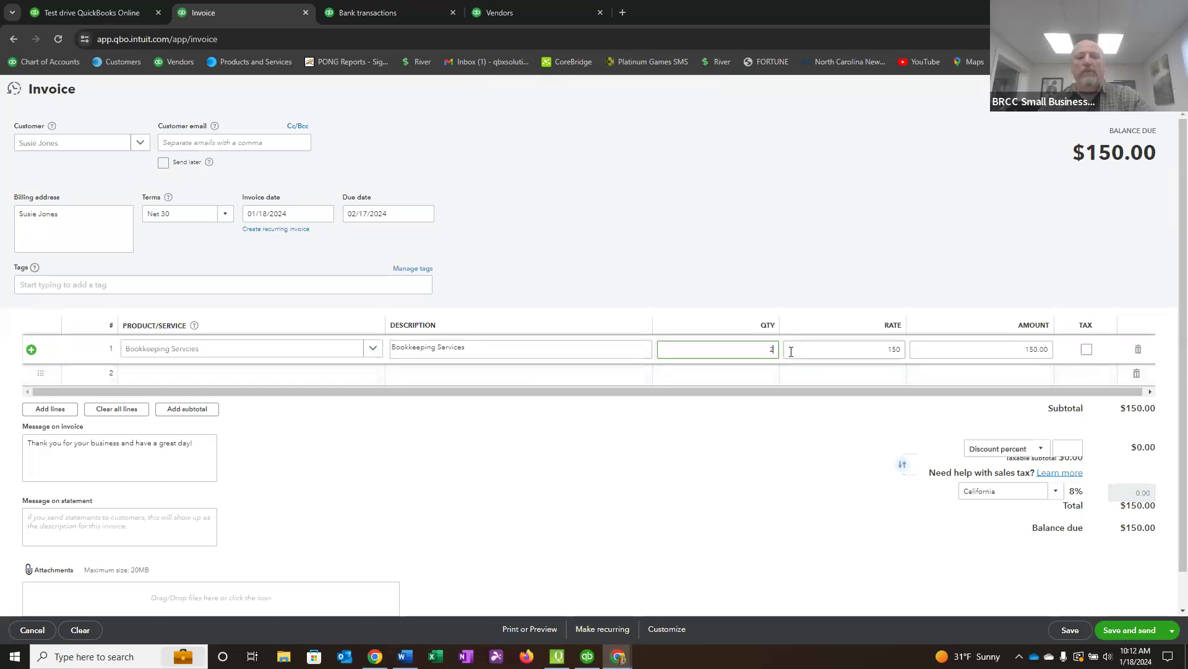
click(791, 351)
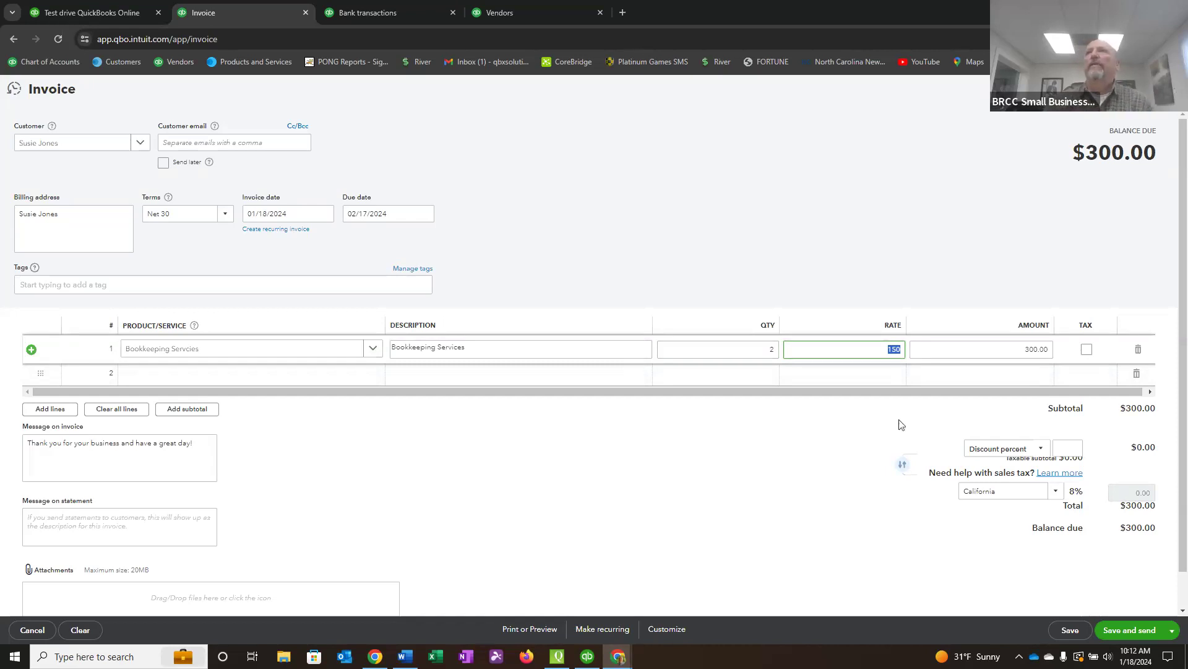
Toggle sales tax on and off for the bookkeeping line to demonstrate its effect, leaving the line untaxed.
click(1087, 350)
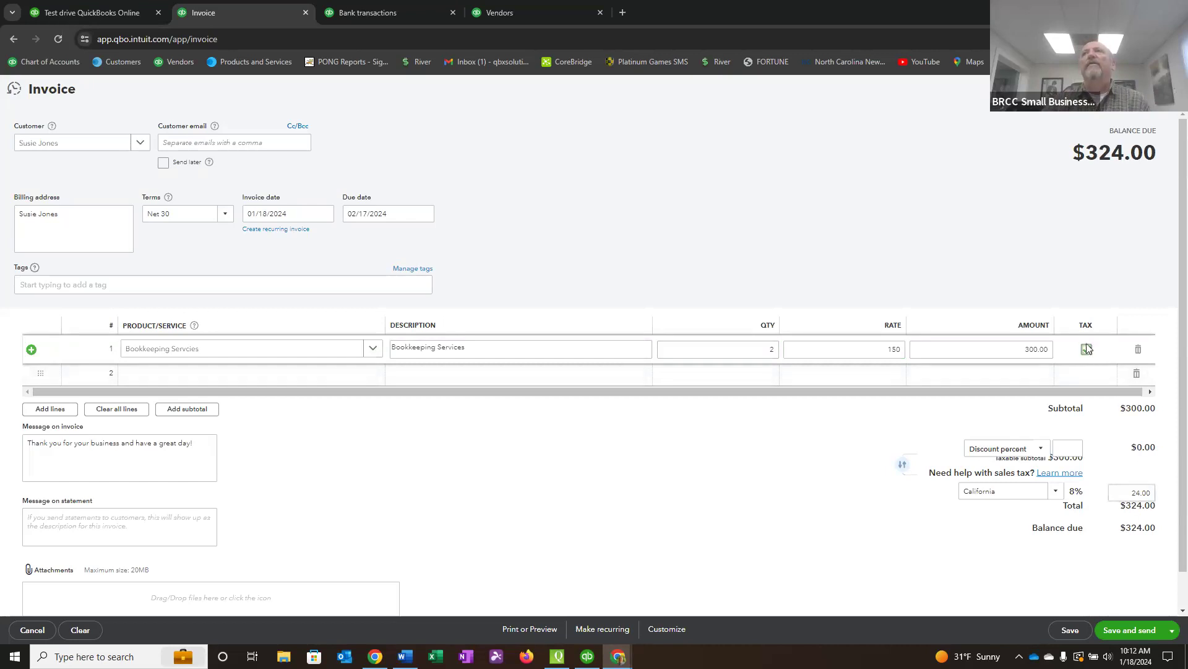
click(1087, 349)
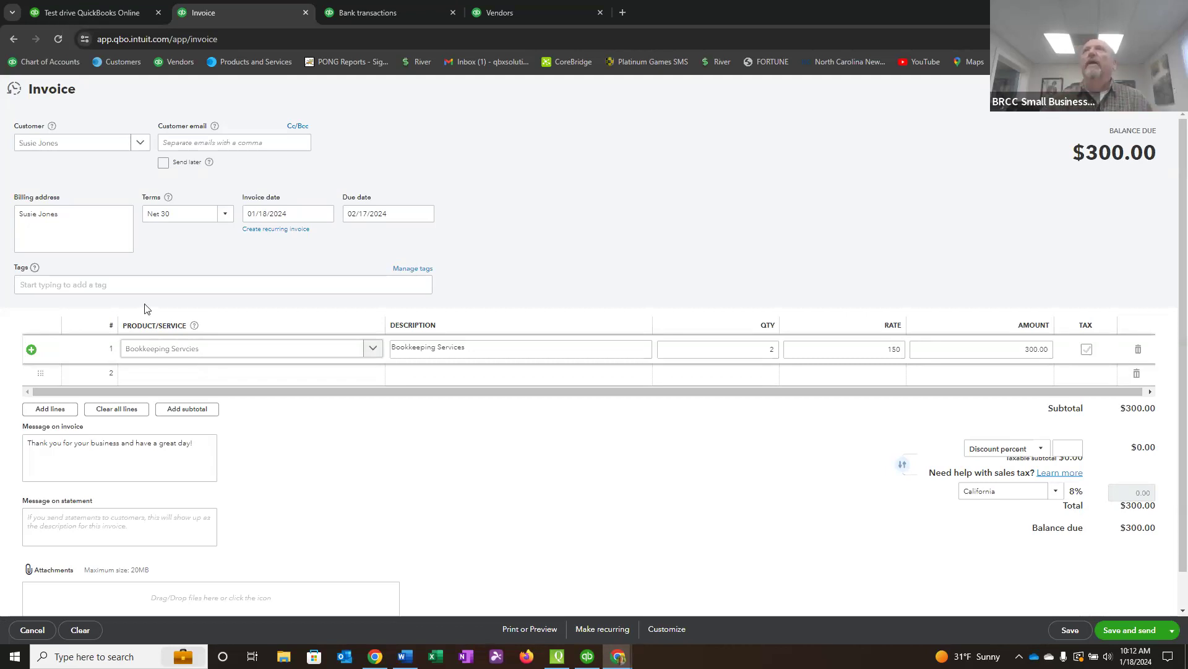
click(1087, 350)
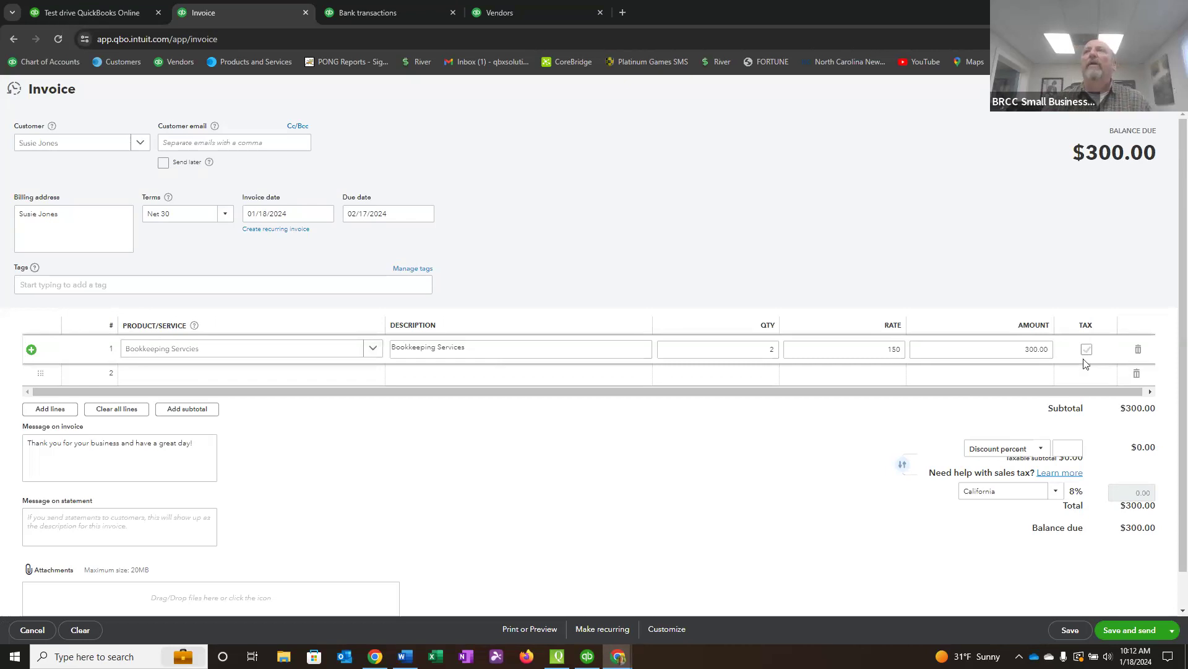
click(1087, 350)
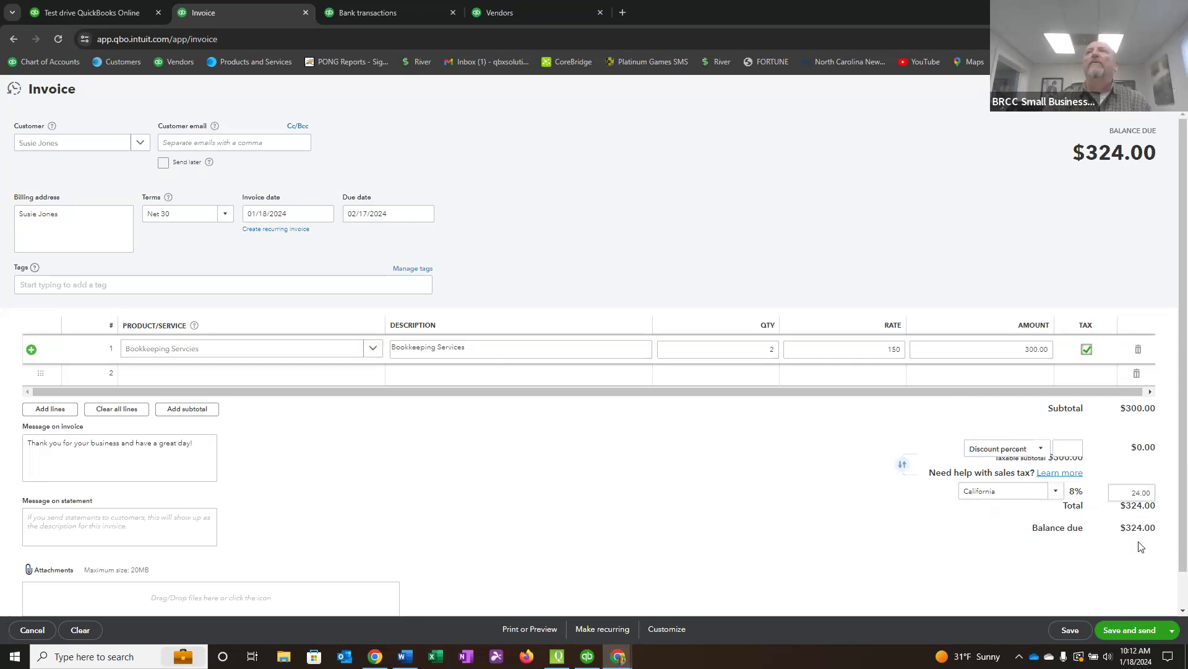
click(1087, 349)
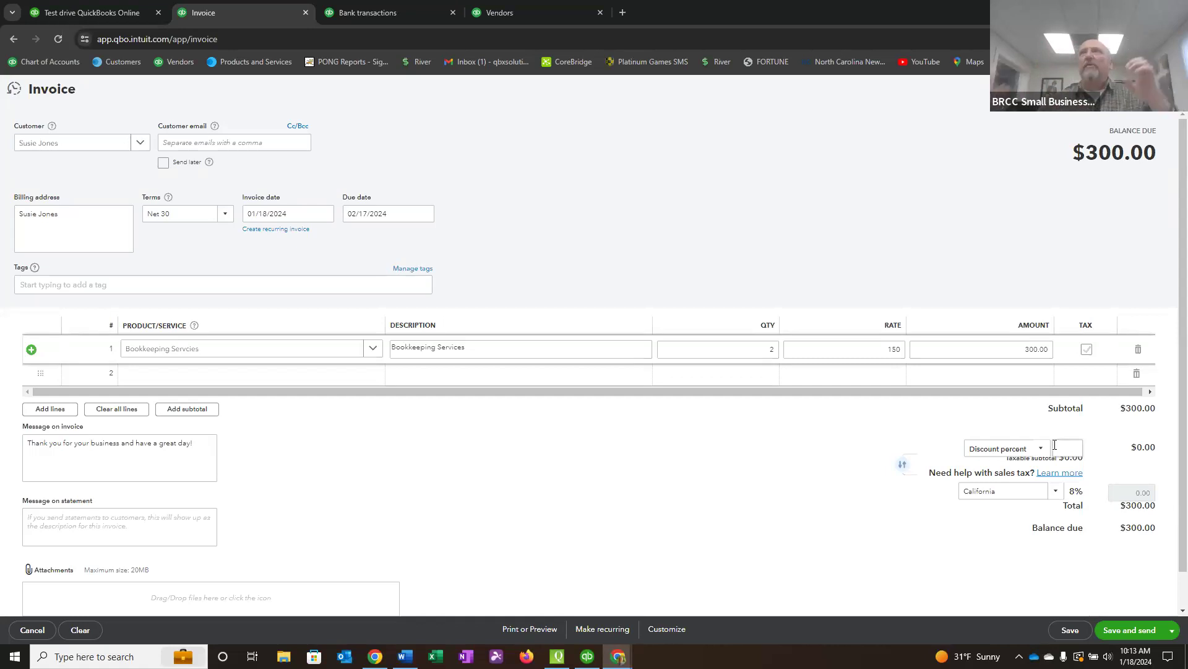
click(1087, 350)
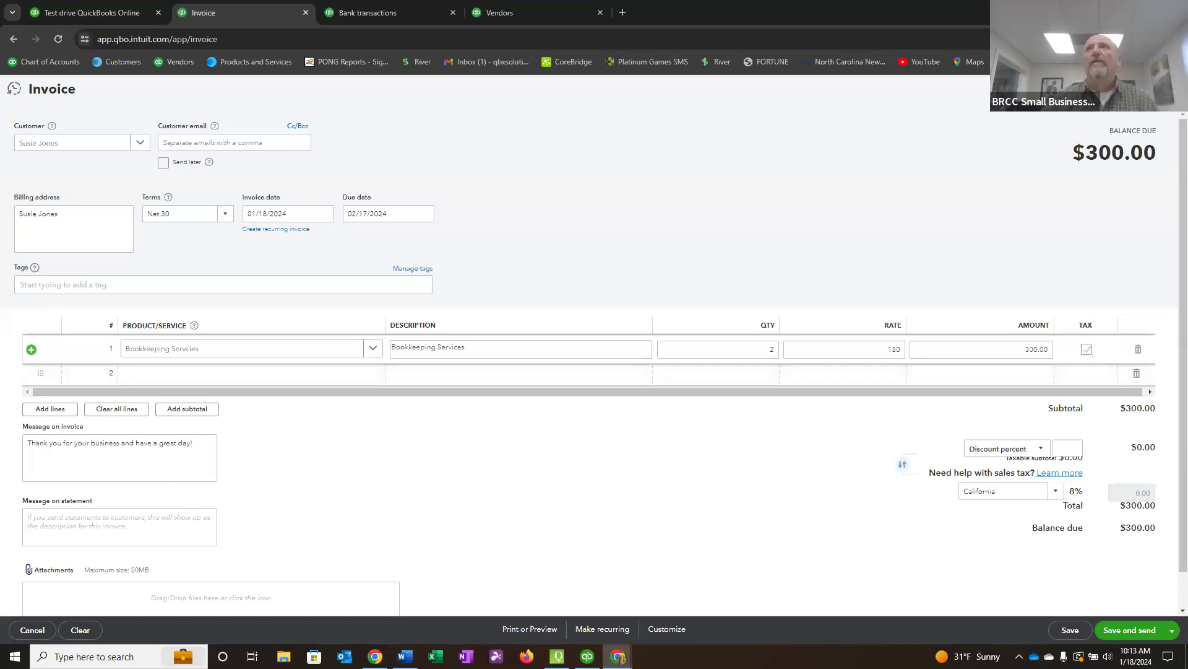
Save and close the invoice, and open the new customer's record from the customer list.
click(1173, 630)
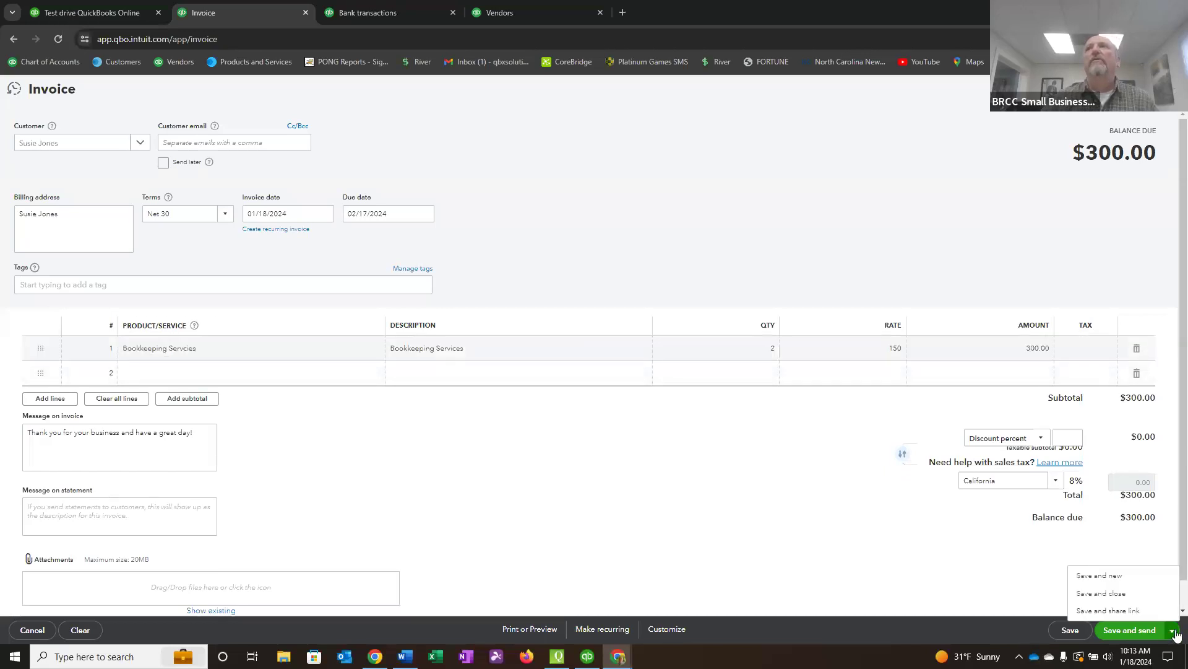
click(1119, 593)
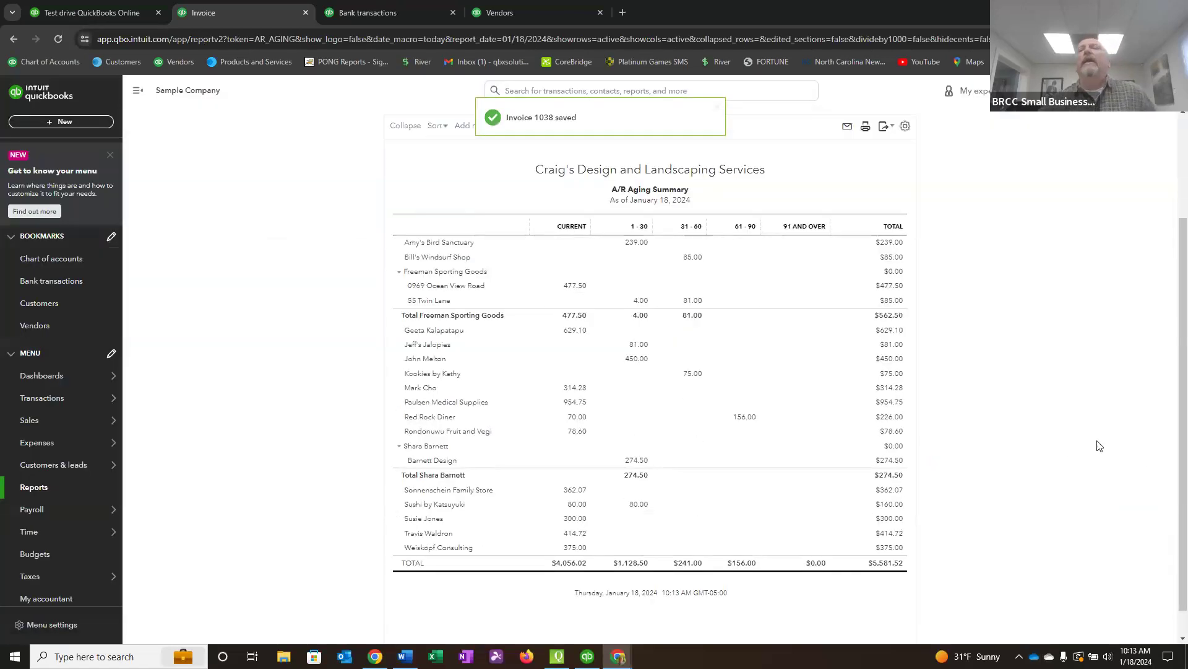
click(34, 308)
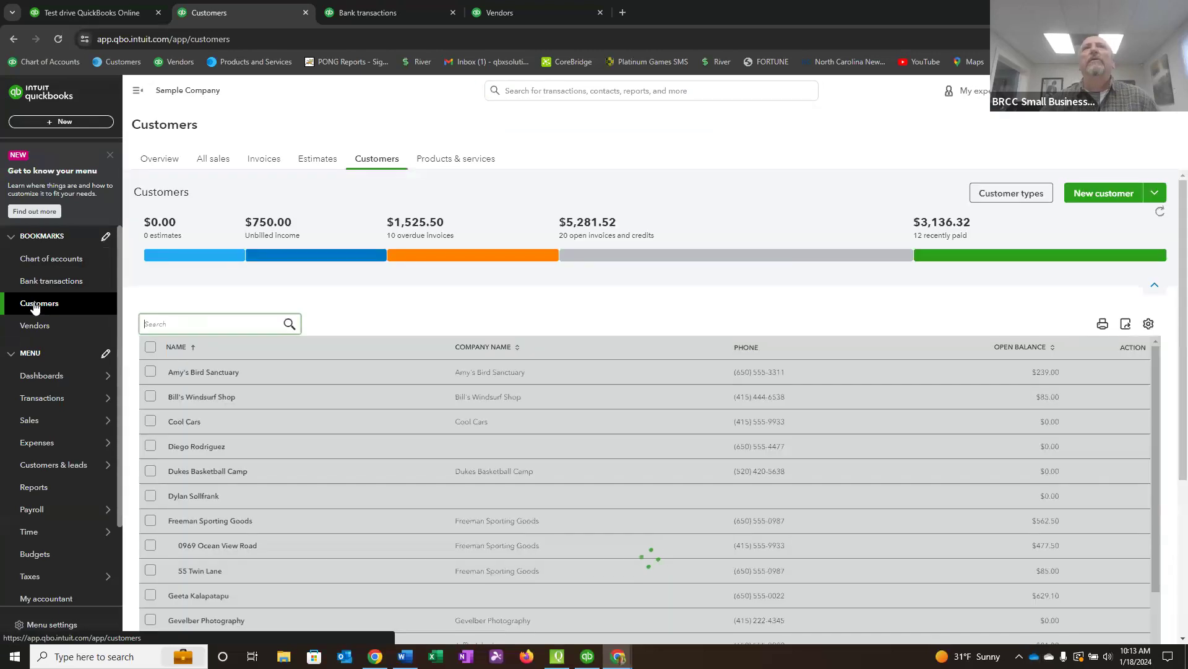
scroll(281, 435, down, 3)
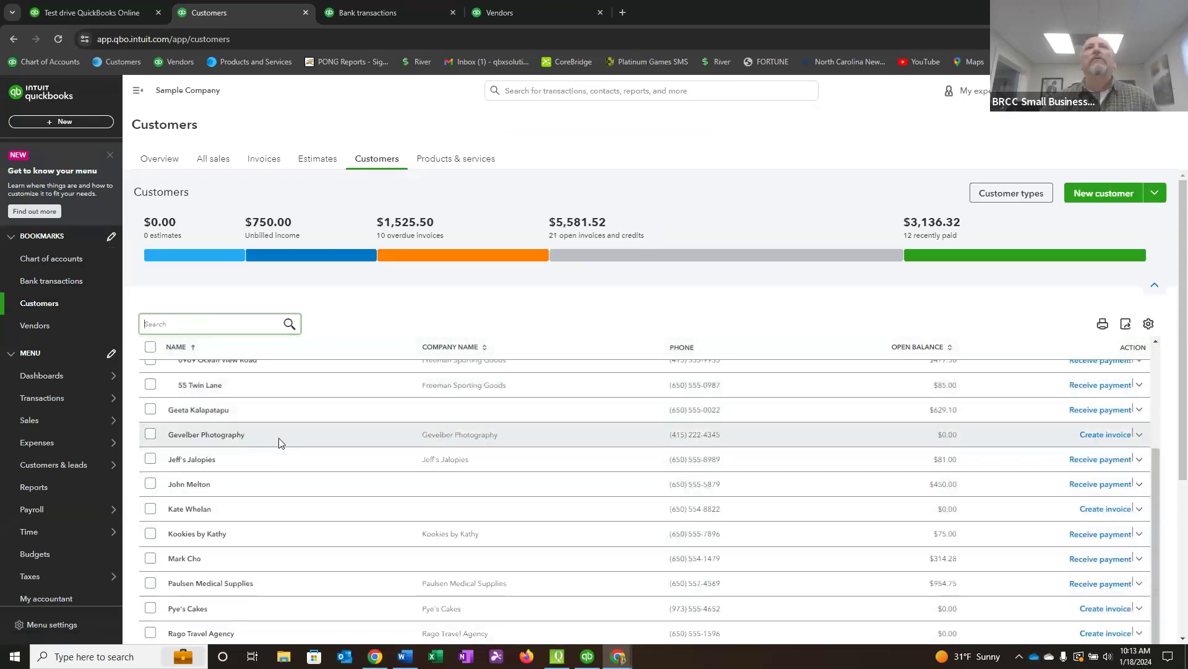
scroll(277, 438, down, 2)
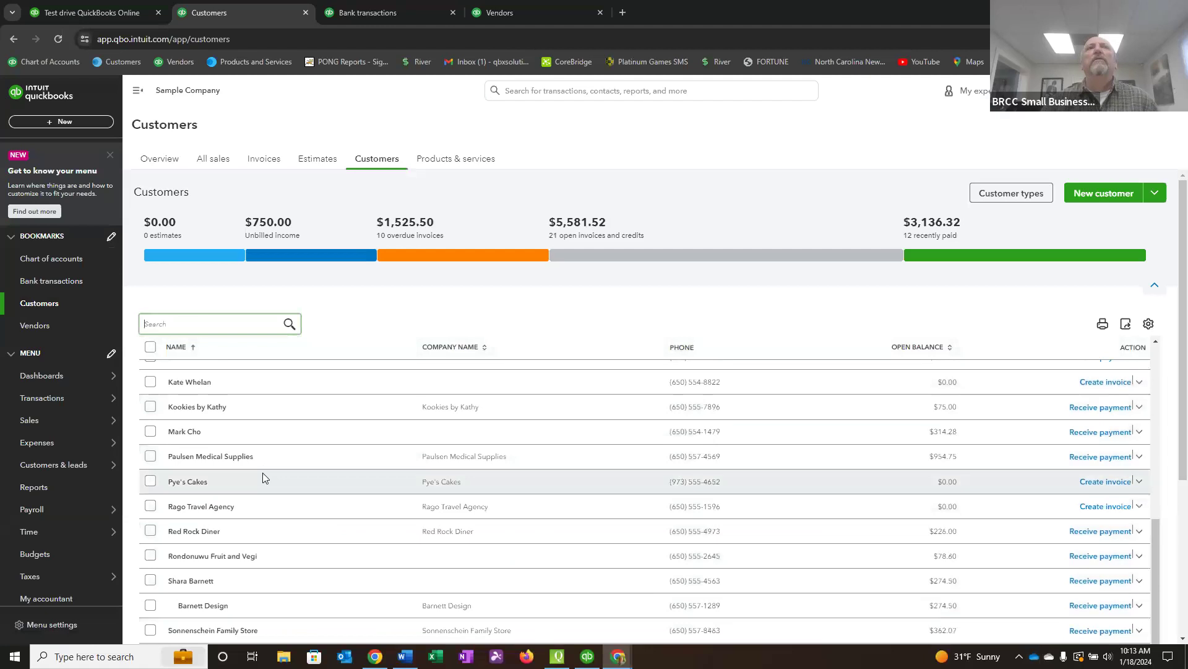
scroll(259, 492, down, 3)
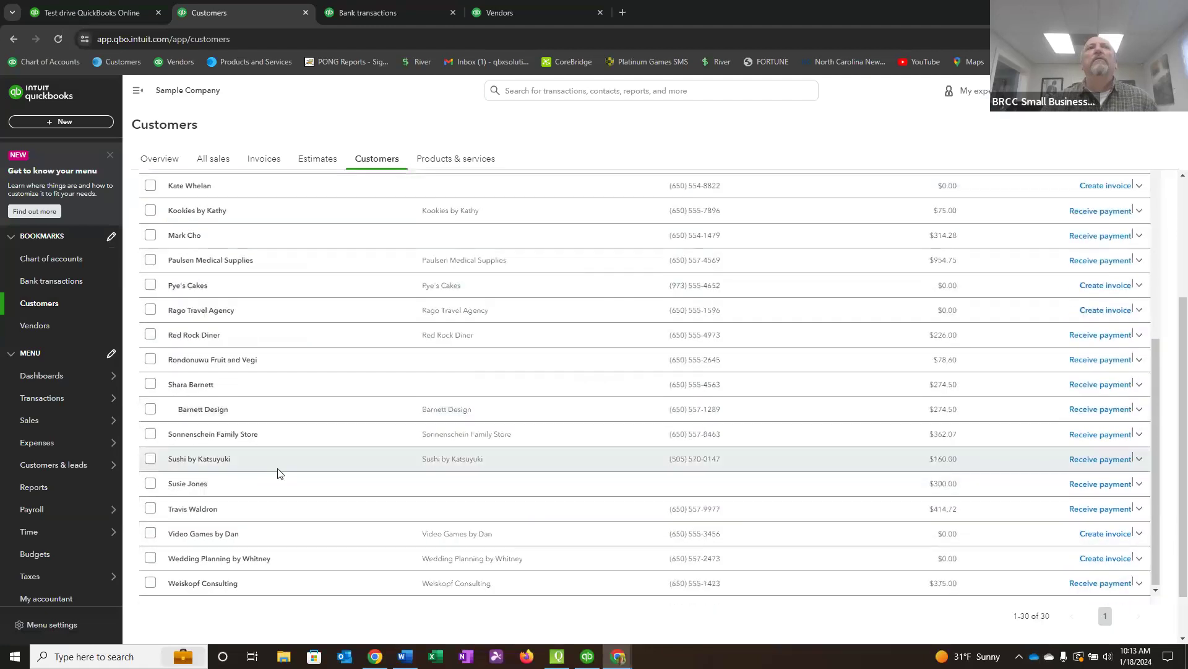
click(184, 484)
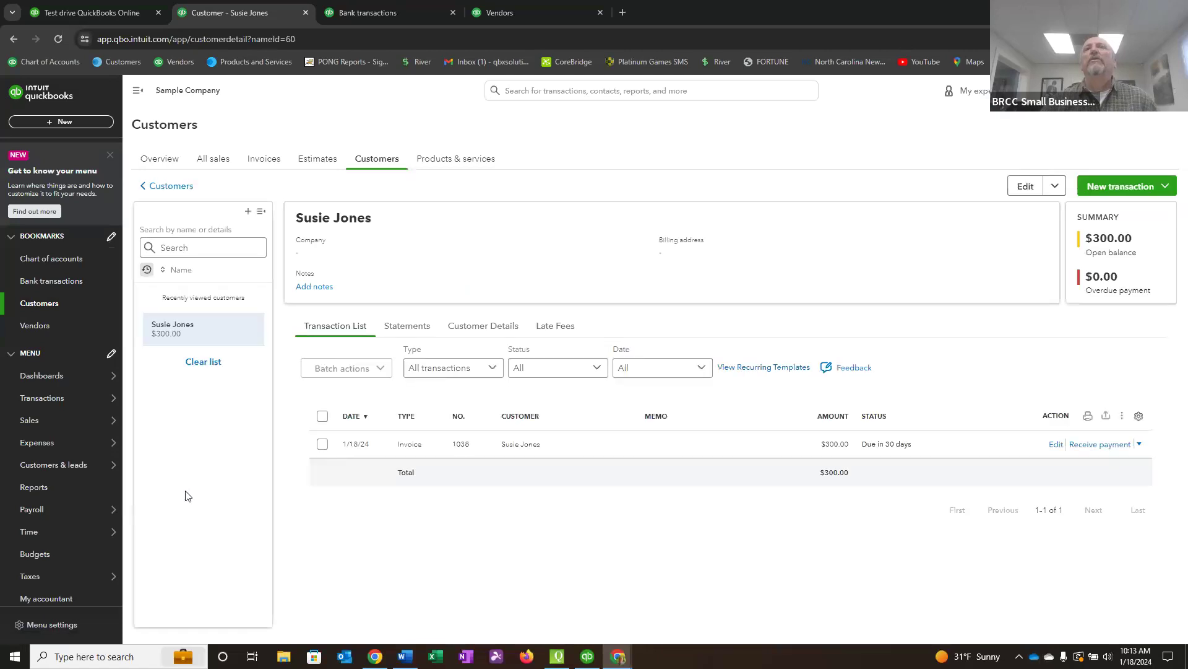
Open the customer's saved invoice for editing, change the bookkeeping service quantity to 3, and save and close it.
click(405, 445)
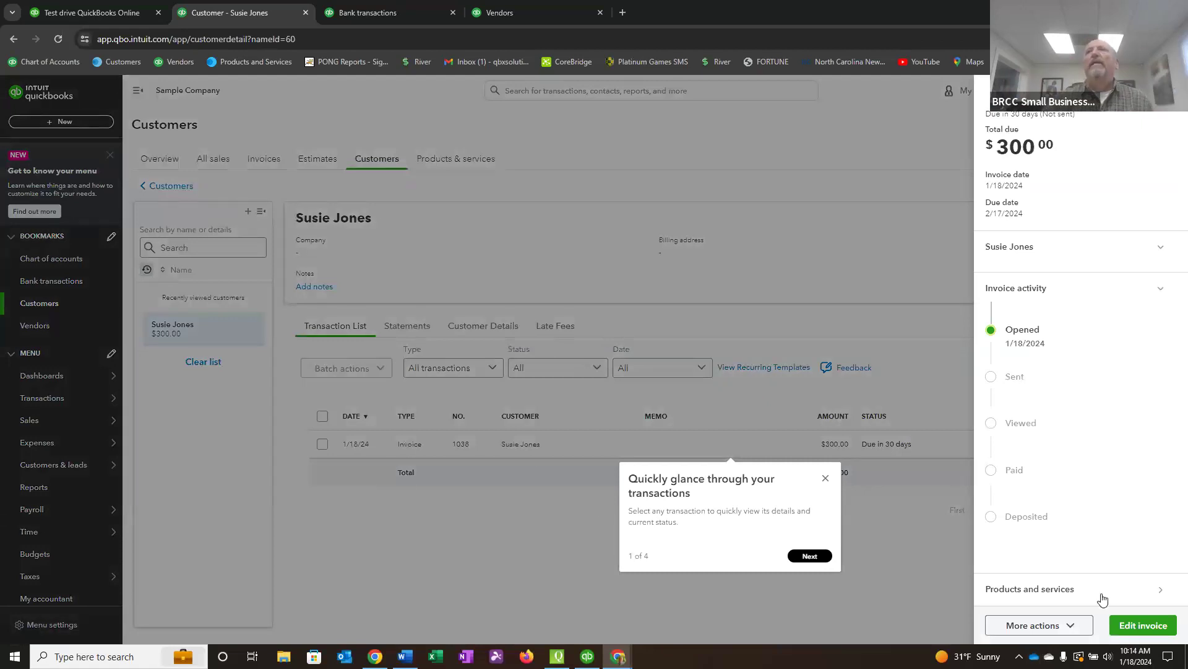
click(1141, 630)
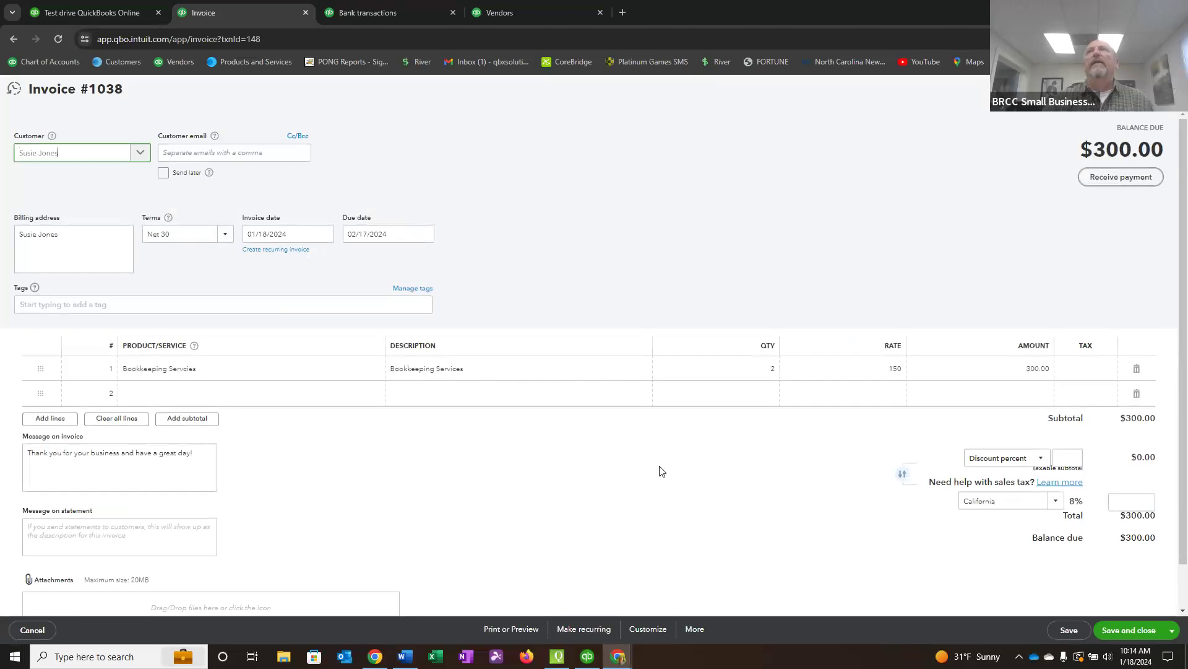
click(757, 372)
text(3)
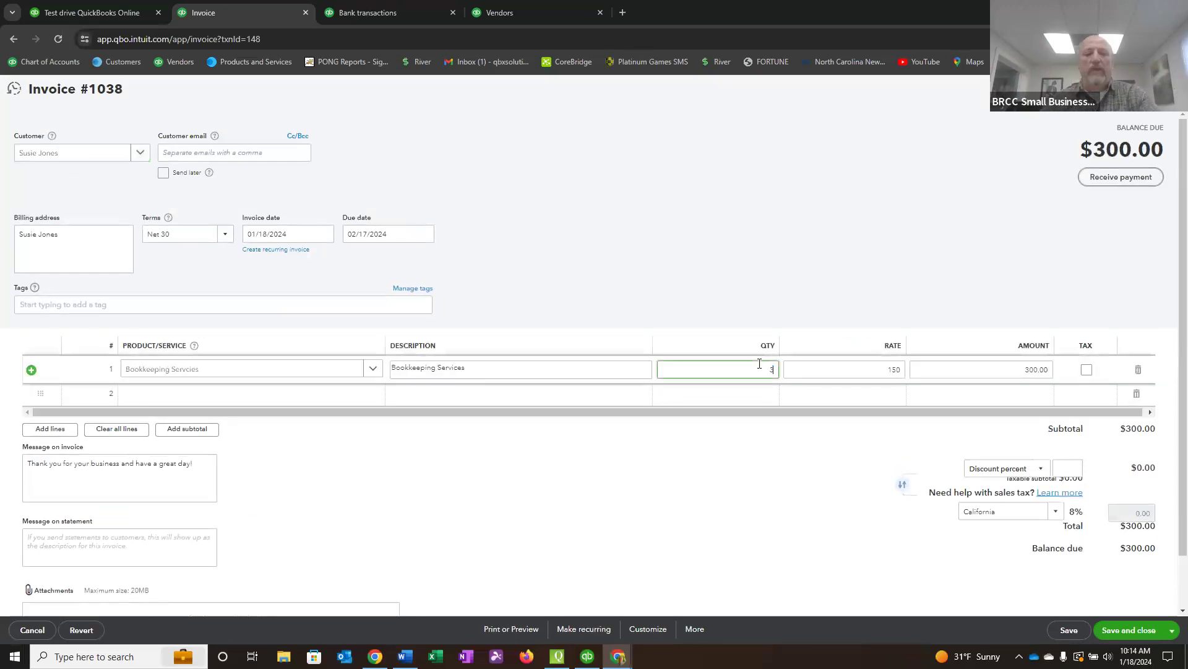
key(Tab)
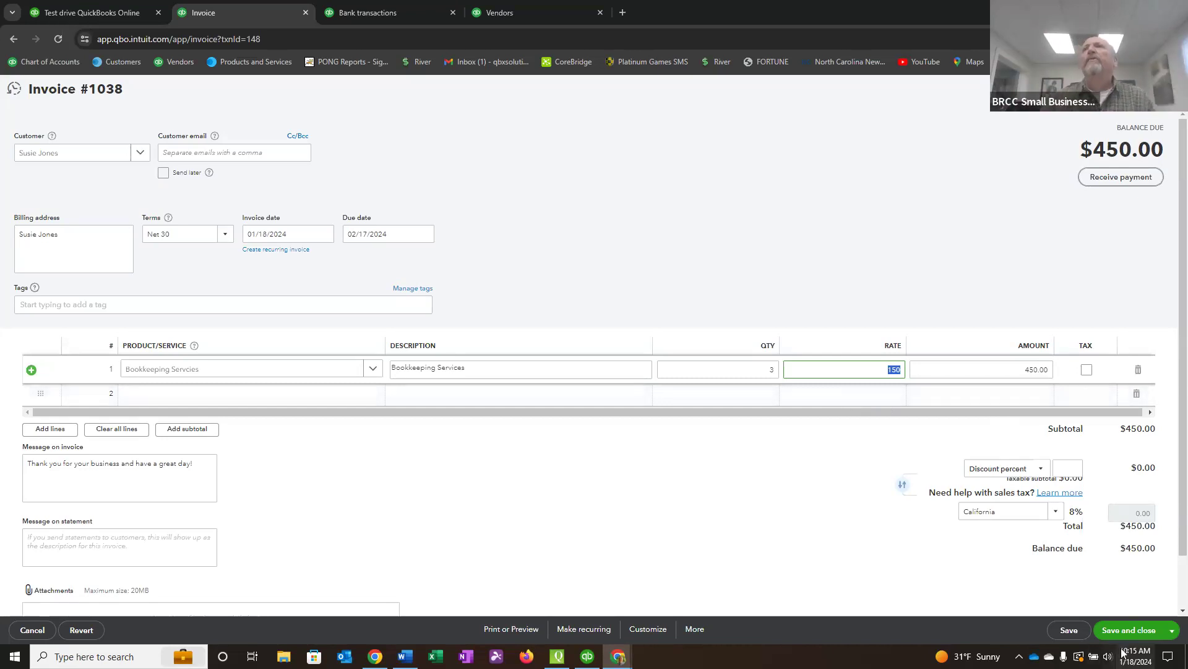
click(1129, 630)
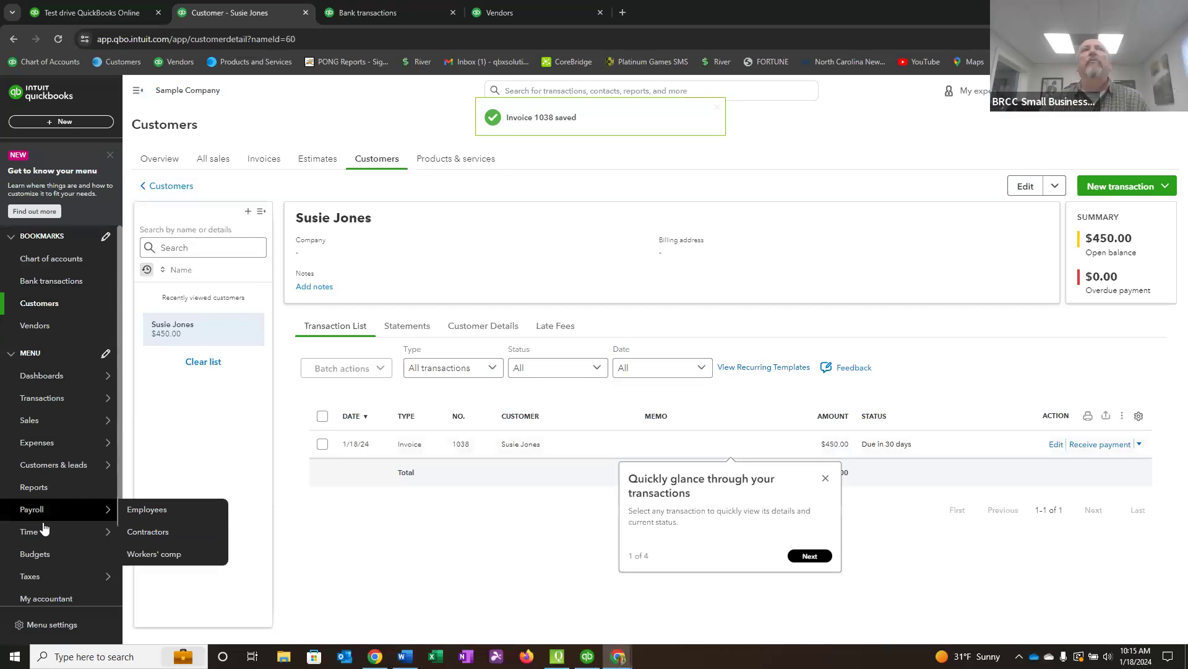
Run the A/R Aging Summary report to review the customers' open balances.
click(42, 489)
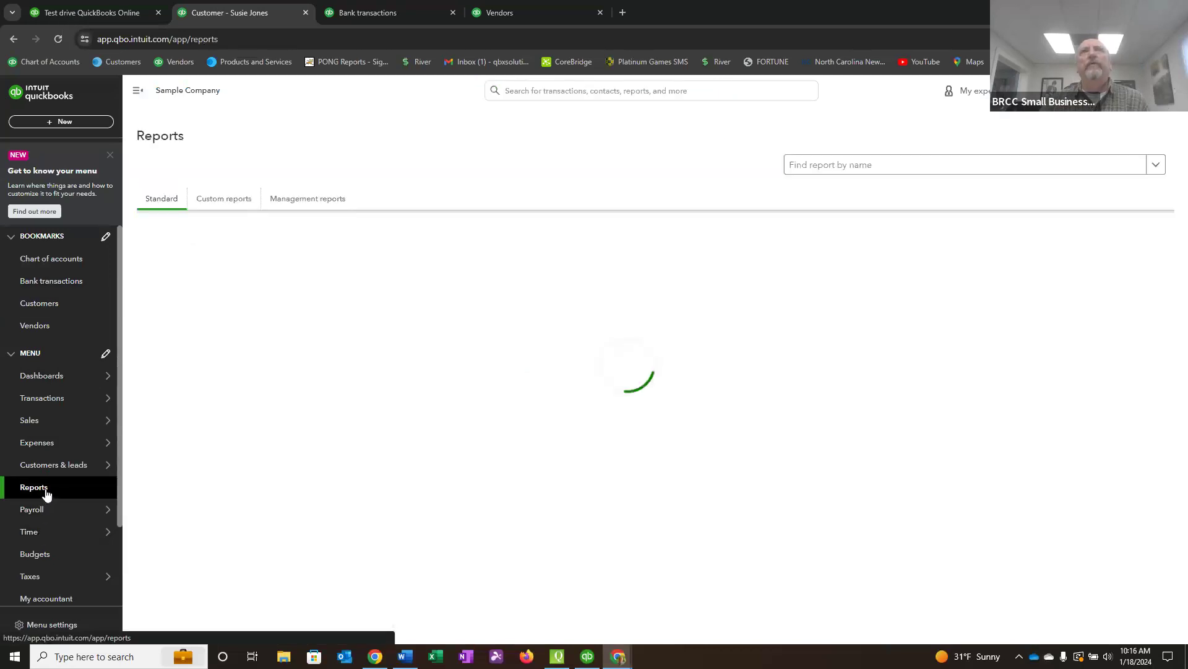
click(244, 276)
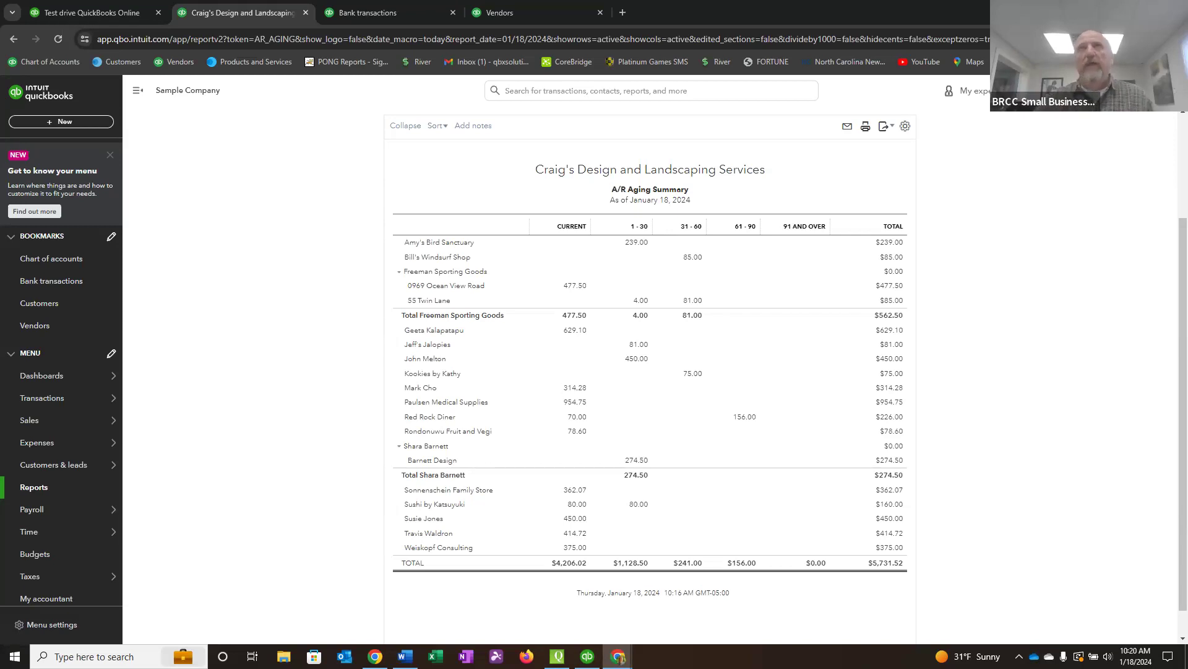
Open the bank transactions and examine the Wells Fargo Checking items for review, including their suggested categories and matches.
click(50, 282)
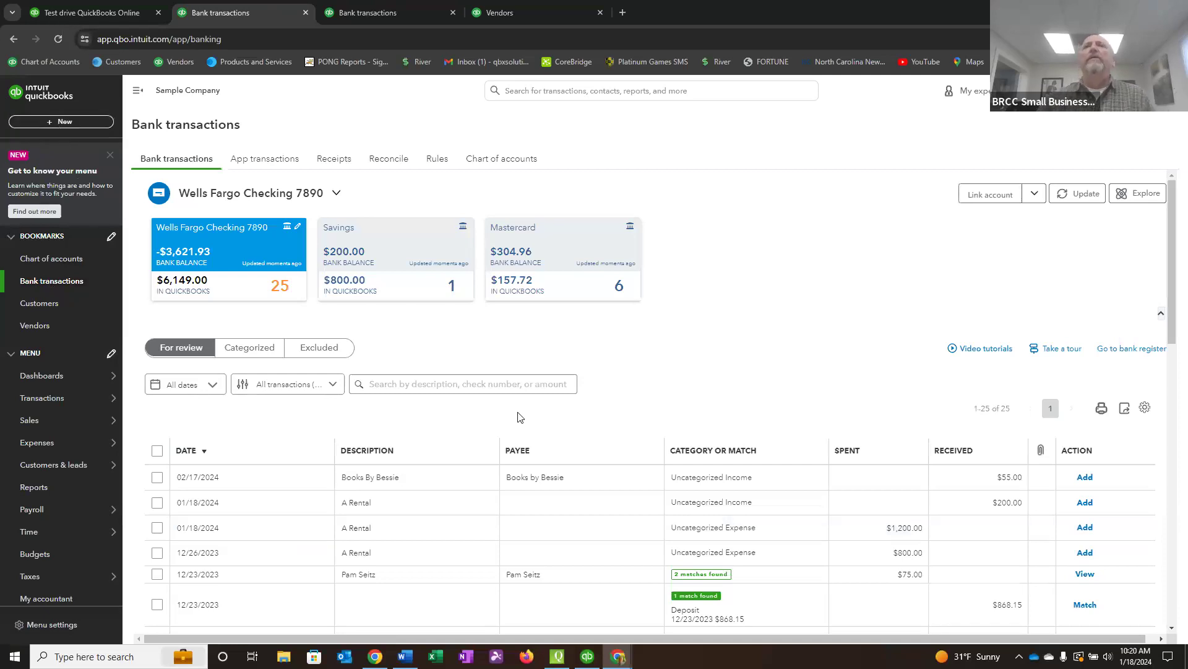
scroll(519, 416, down, 3)
scroll(451, 369, up, 3)
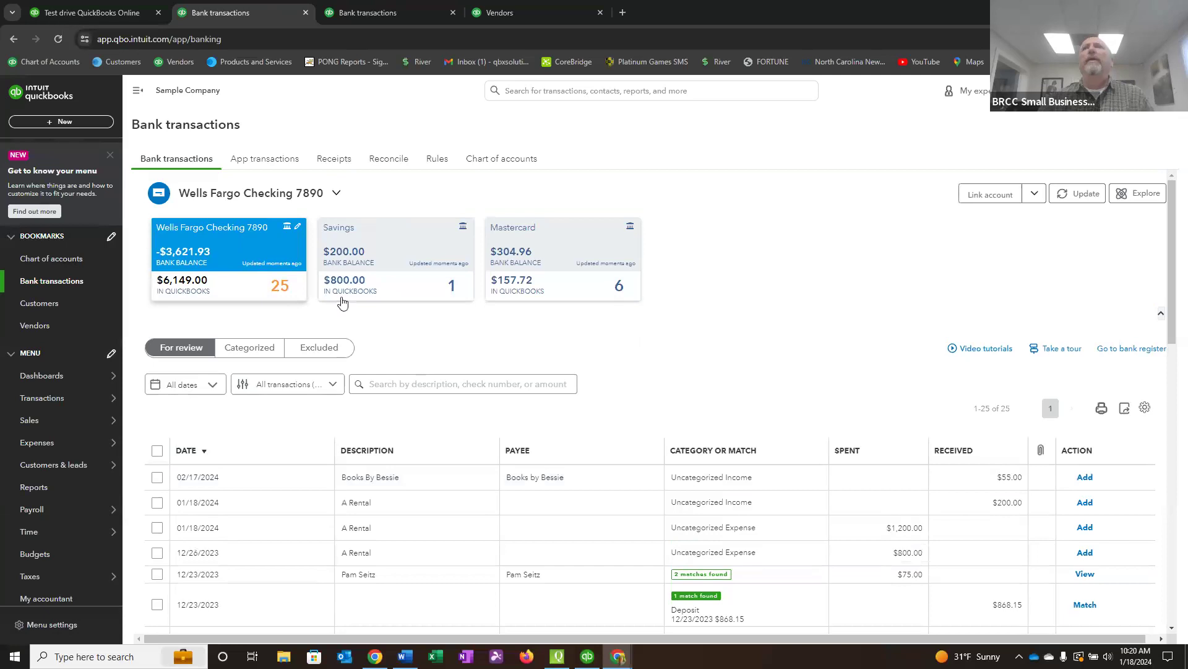
scroll(559, 464, down, 4)
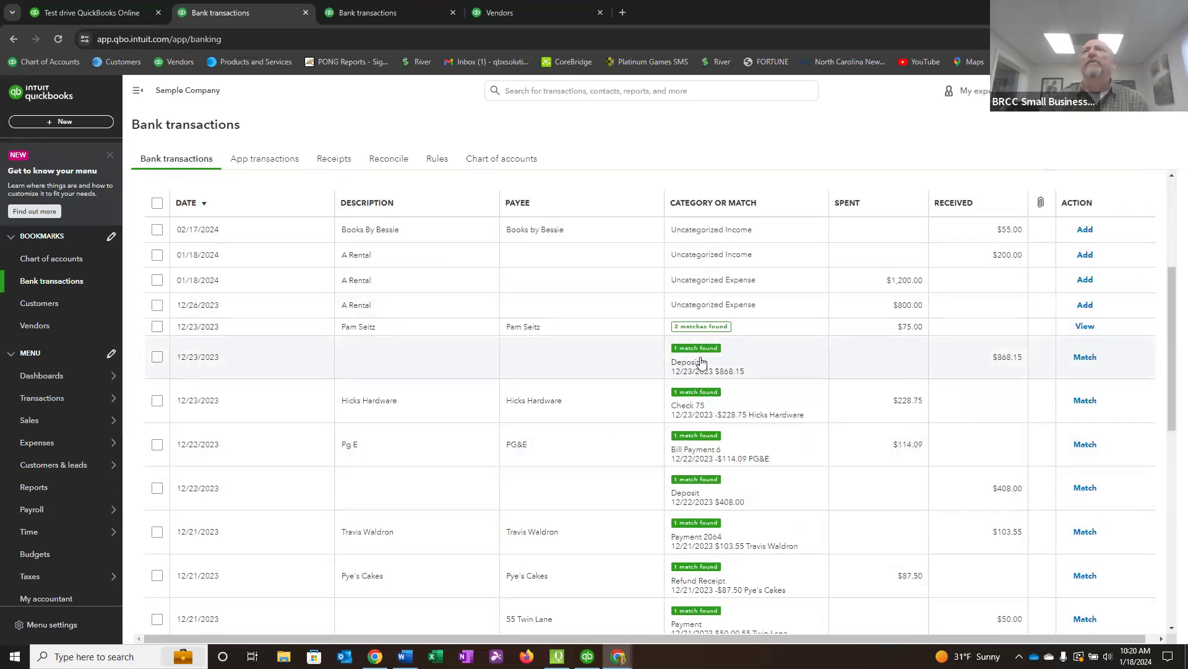
scroll(704, 357, up, 3)
scroll(318, 395, up, 2)
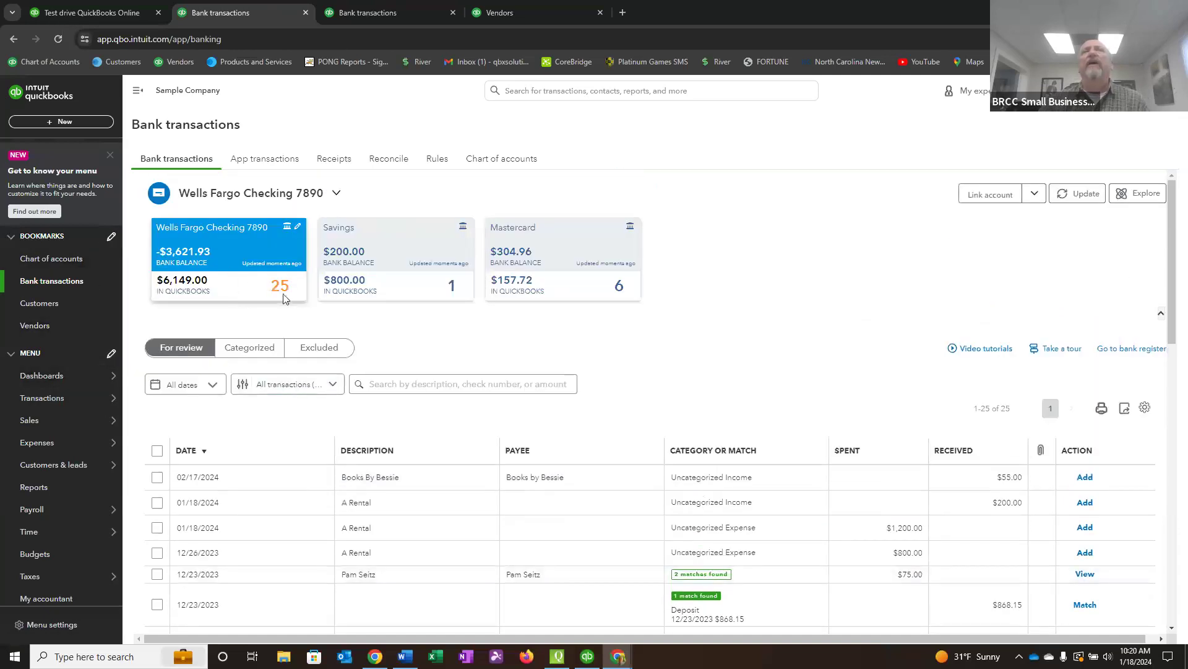
scroll(621, 573, down, 2)
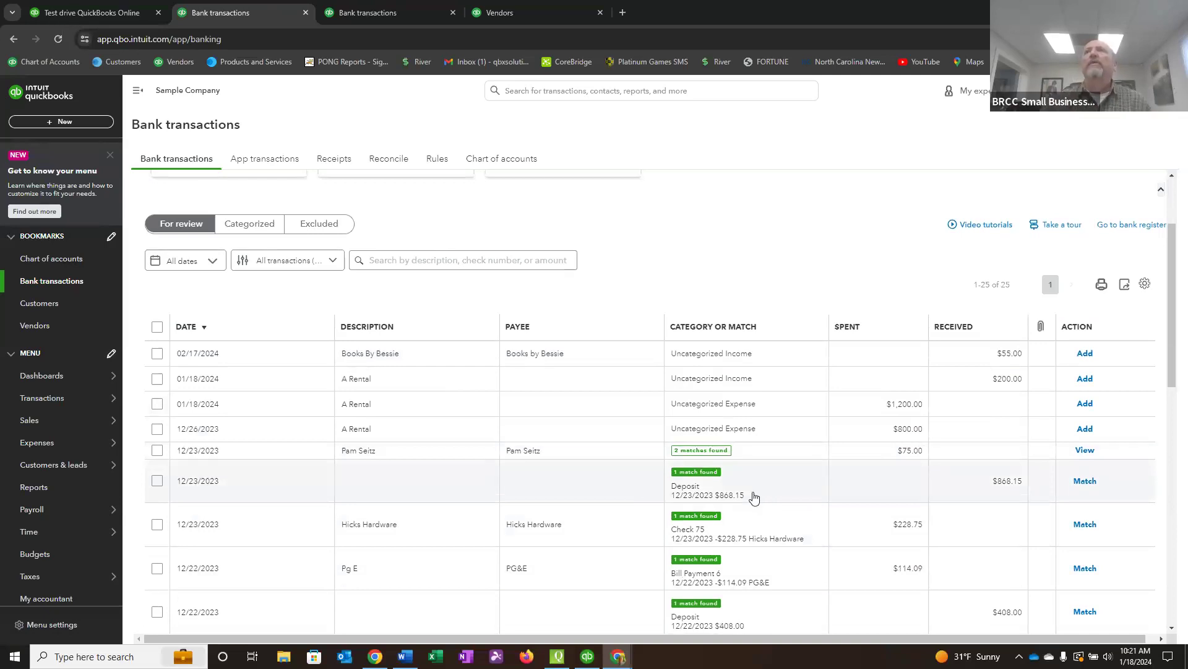
Go to the checking account's bank register and open the 12/23/2023 deposit of $868.15 for editing.
click(1140, 229)
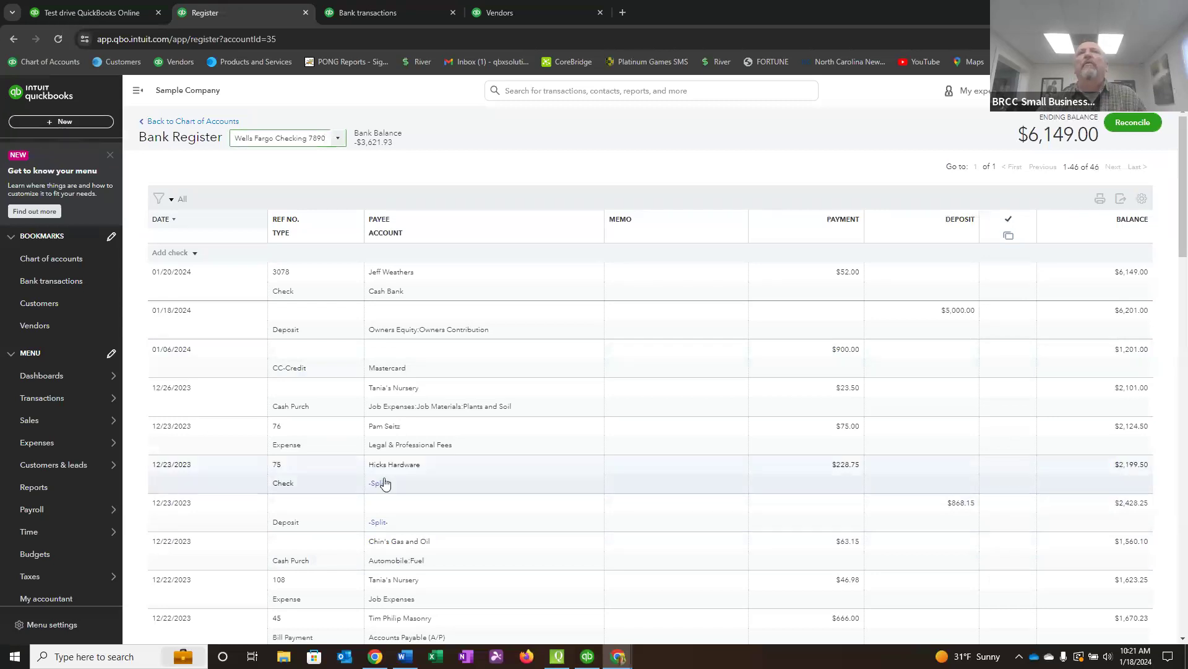
click(518, 515)
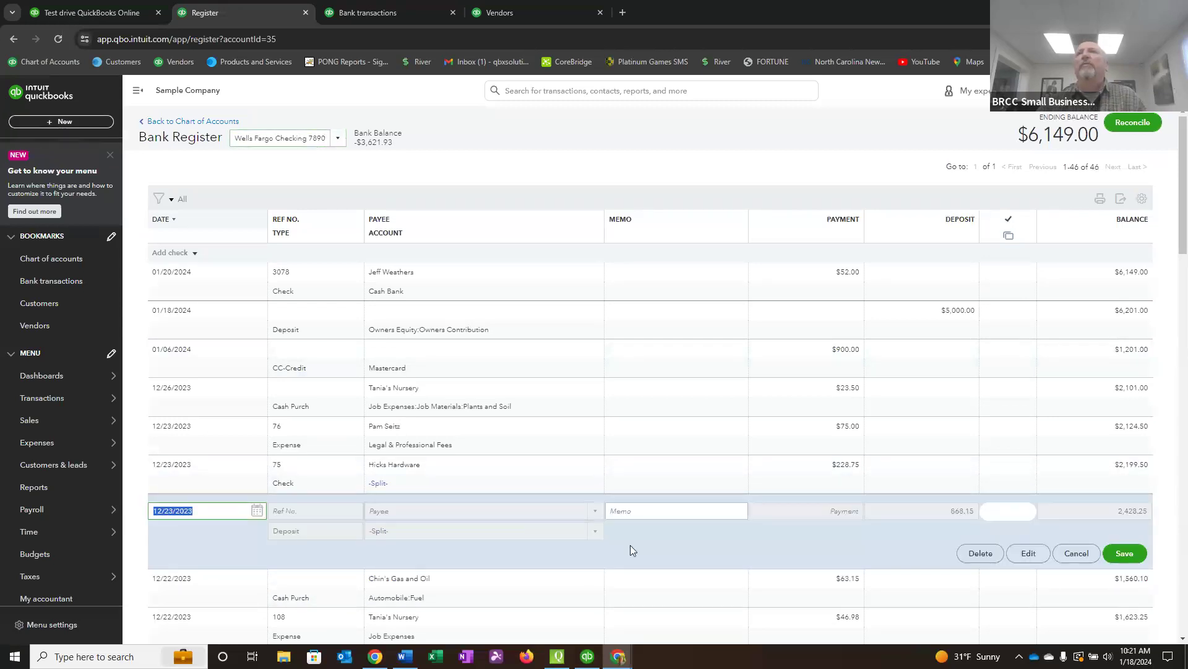
click(1029, 554)
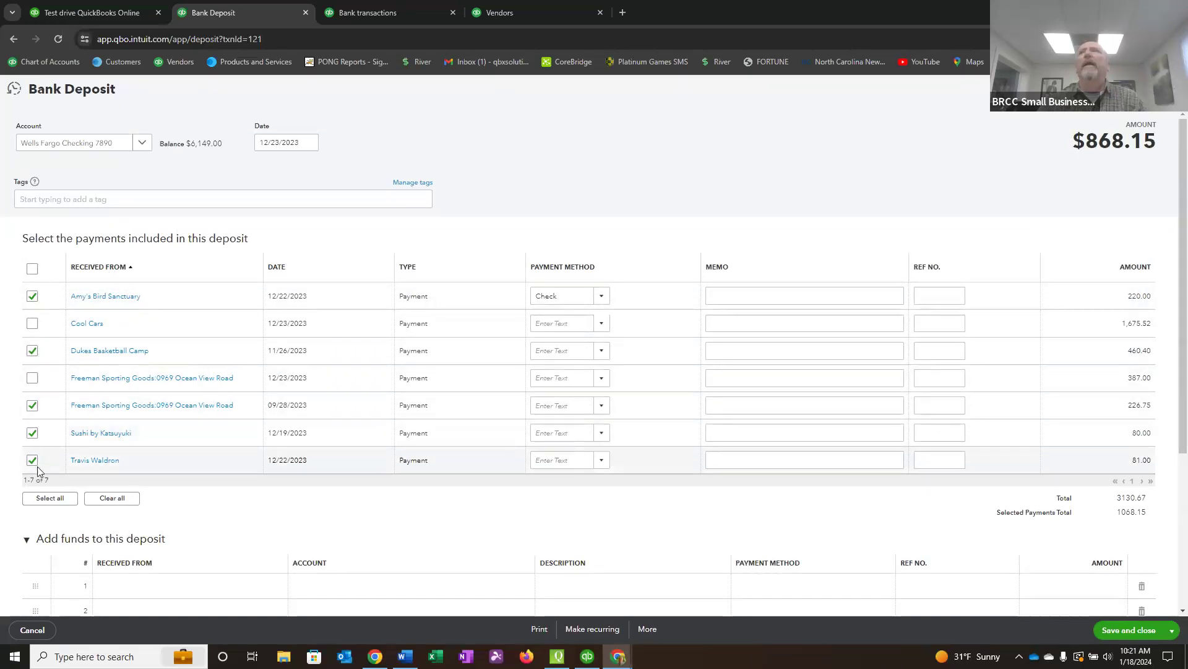
Review the 12/23/2023 deposit's included payments, cash back to Savings and total, and close it without changes.
scroll(822, 486, down, 4)
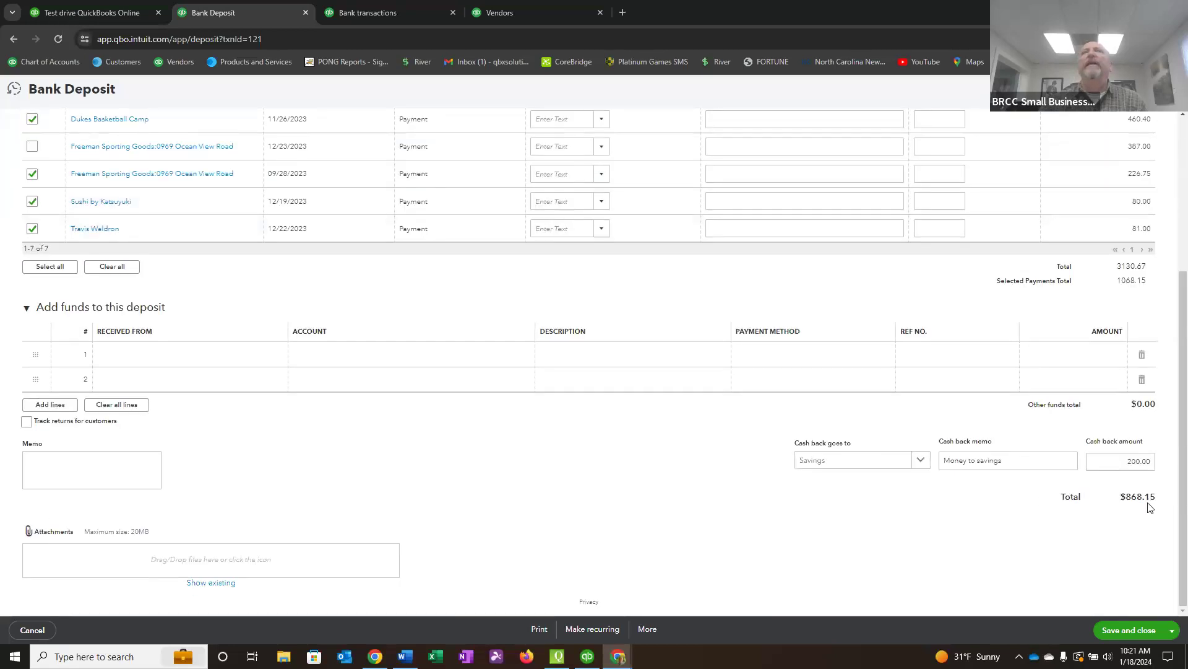
scroll(1137, 519, up, 4)
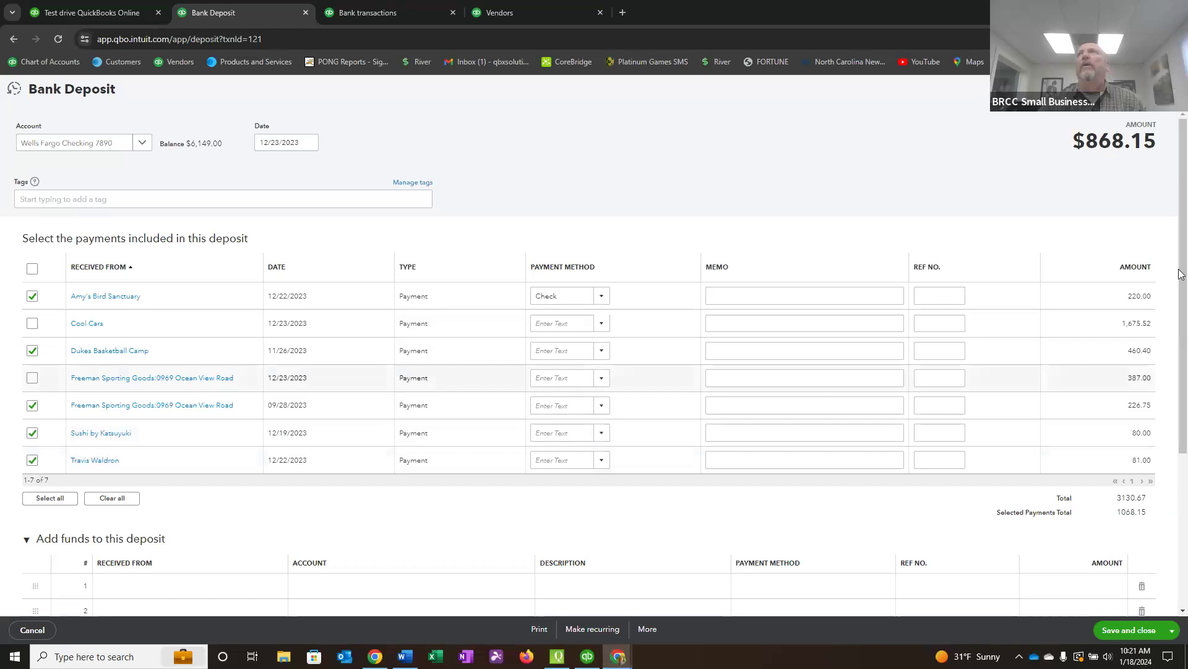
click(1166, 89)
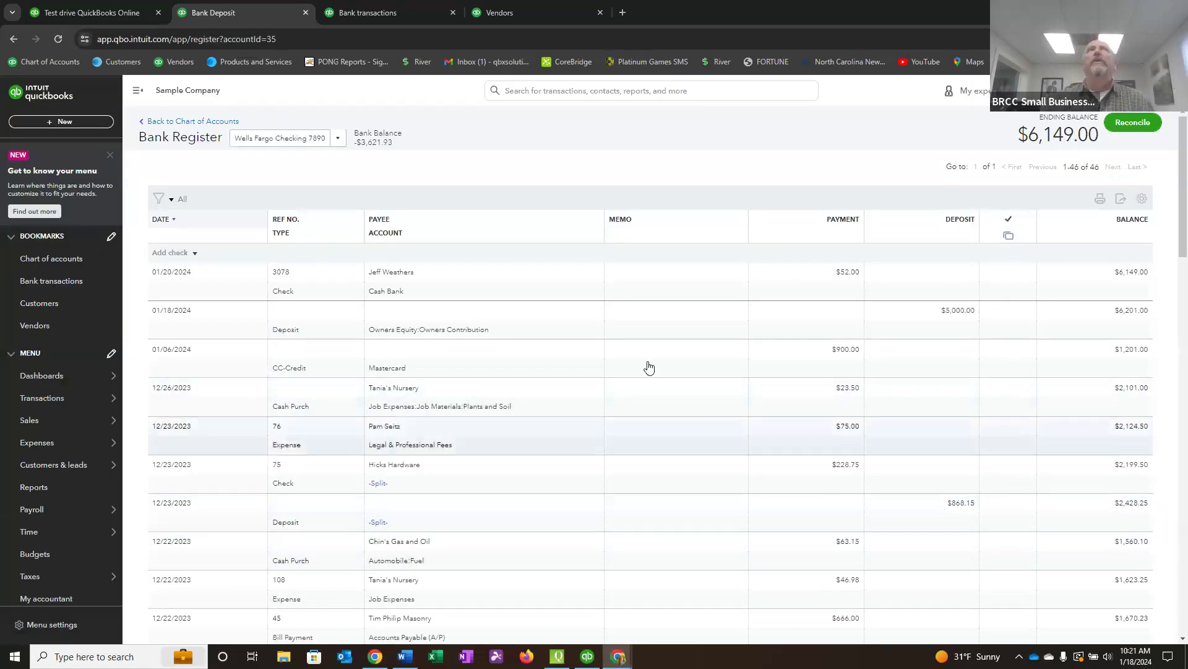
Create a bank deposit to Wells Fargo Checking with the Cool Cars and Freeman Sporting Goods payments, and save and close it.
click(49, 124)
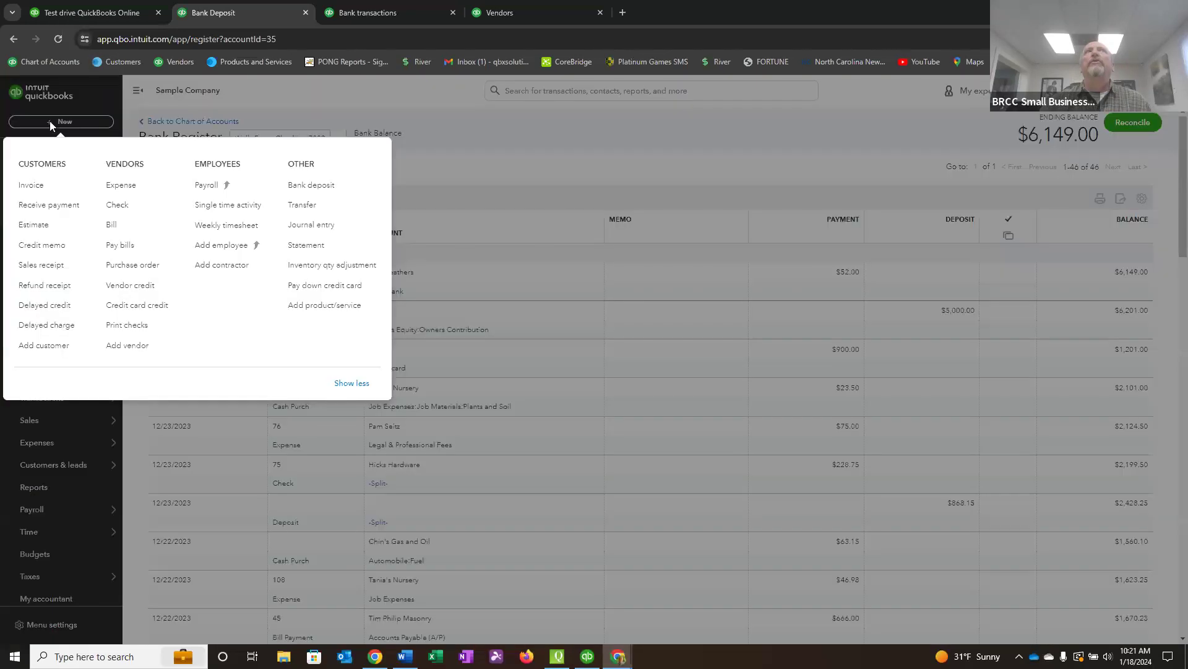
click(321, 186)
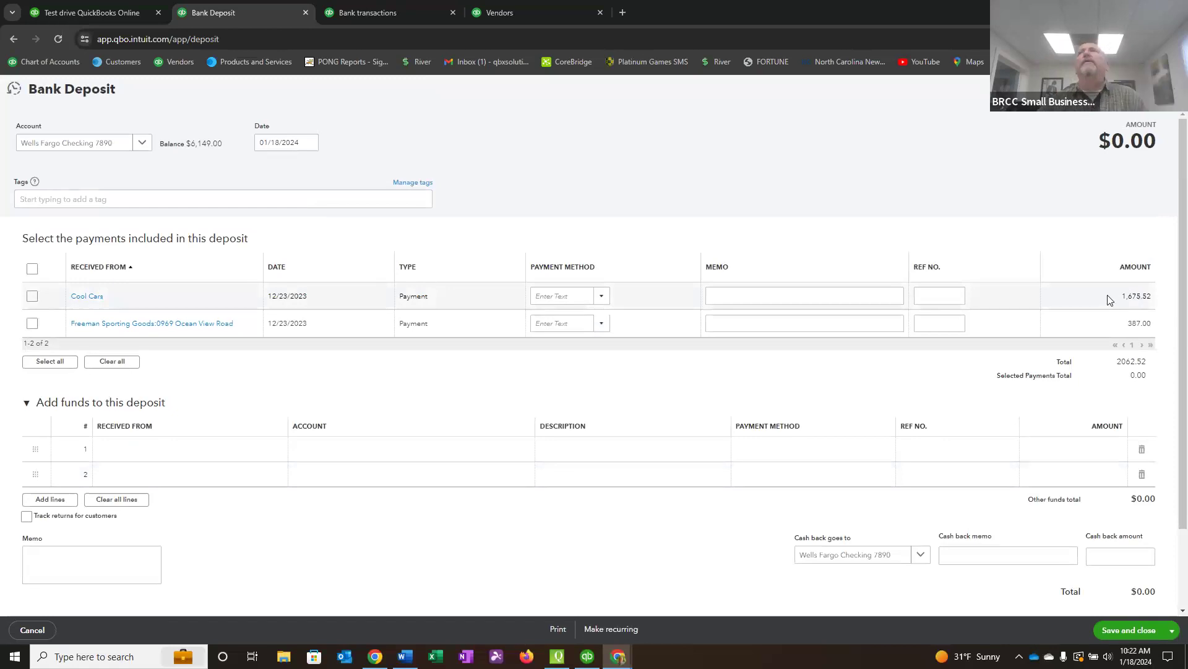
click(32, 296)
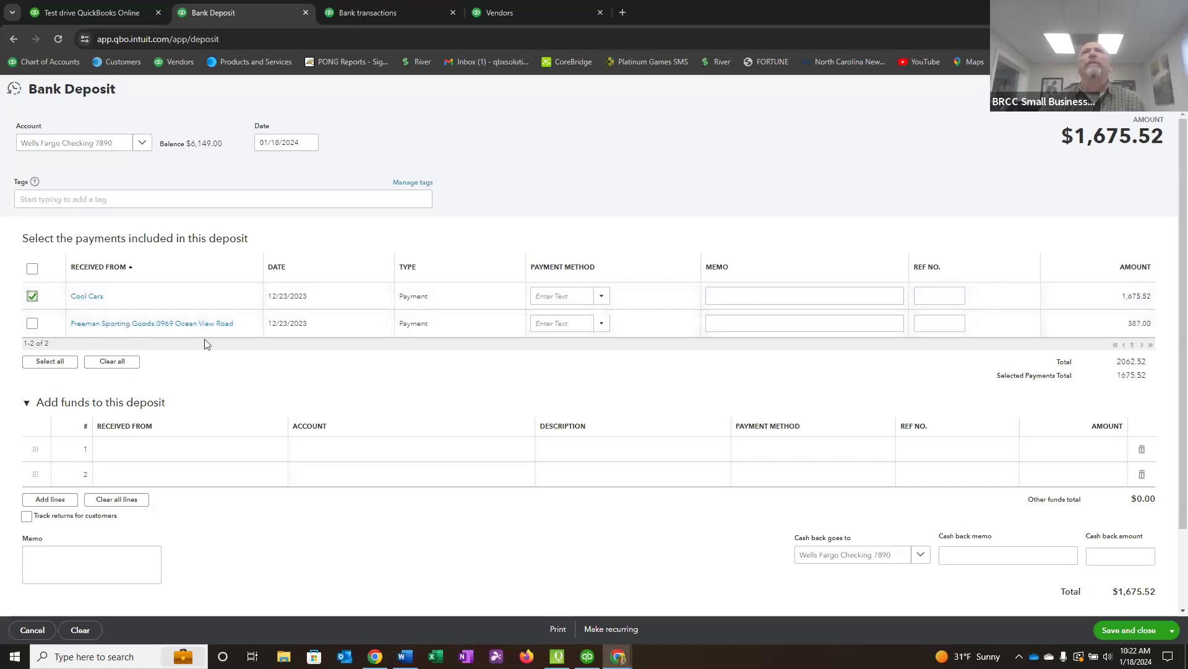
click(32, 323)
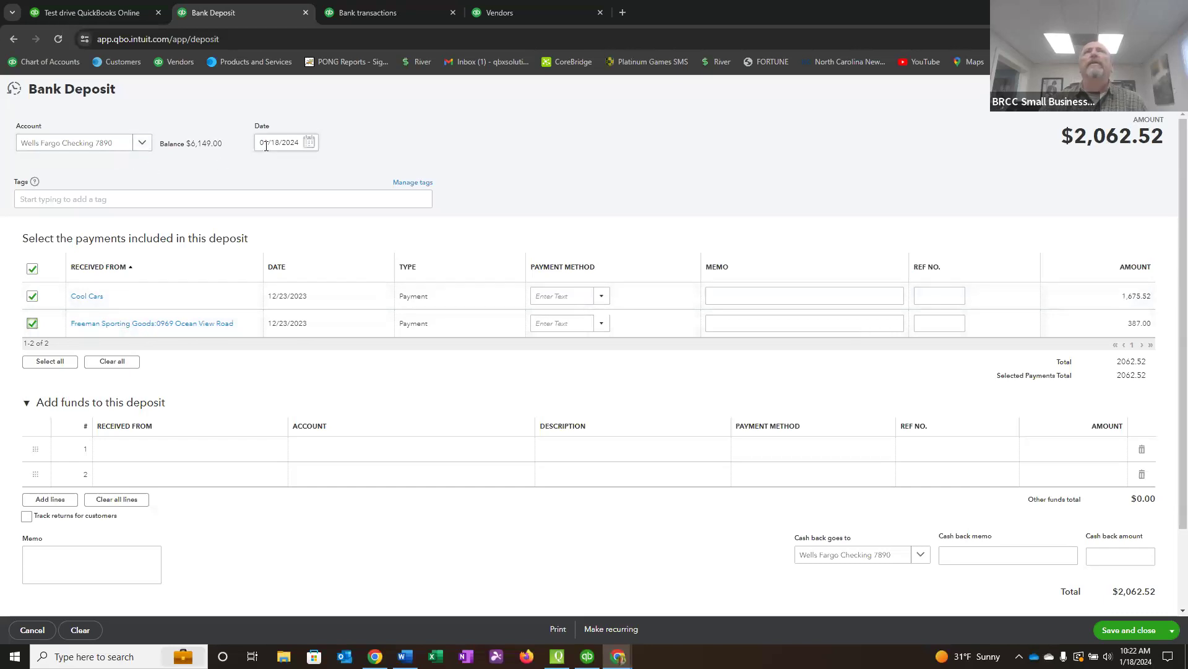
click(1124, 630)
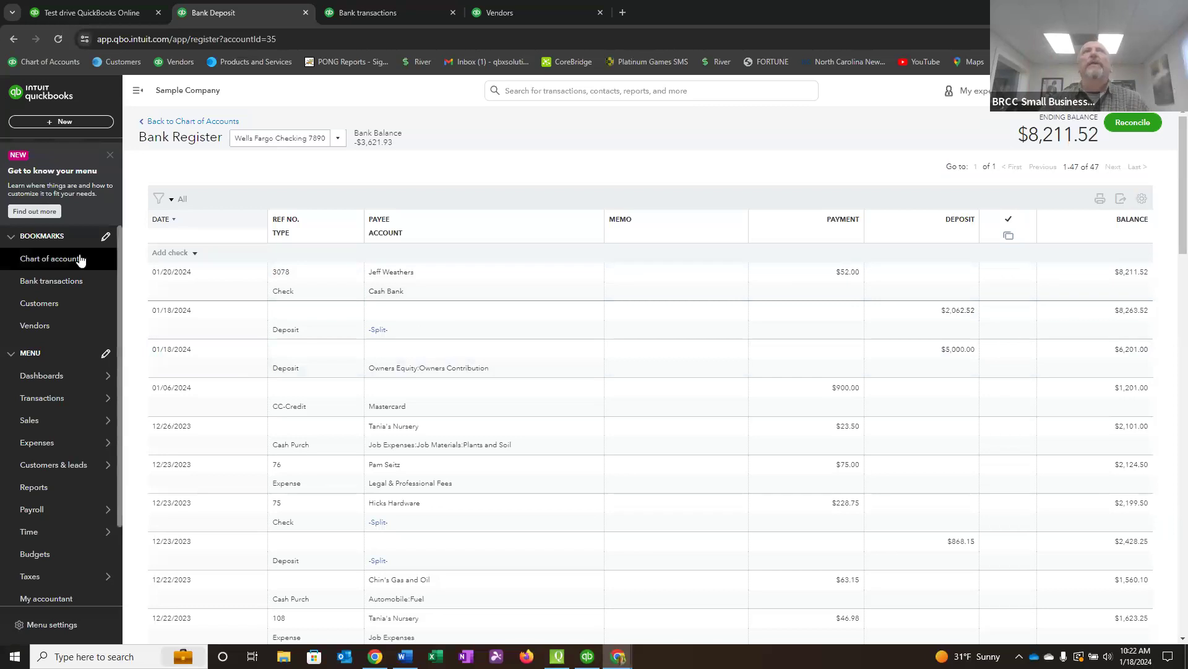
In the bank transactions for review, match the 12/23/2023 receipt of $868.15 to its suggested deposit.
click(60, 282)
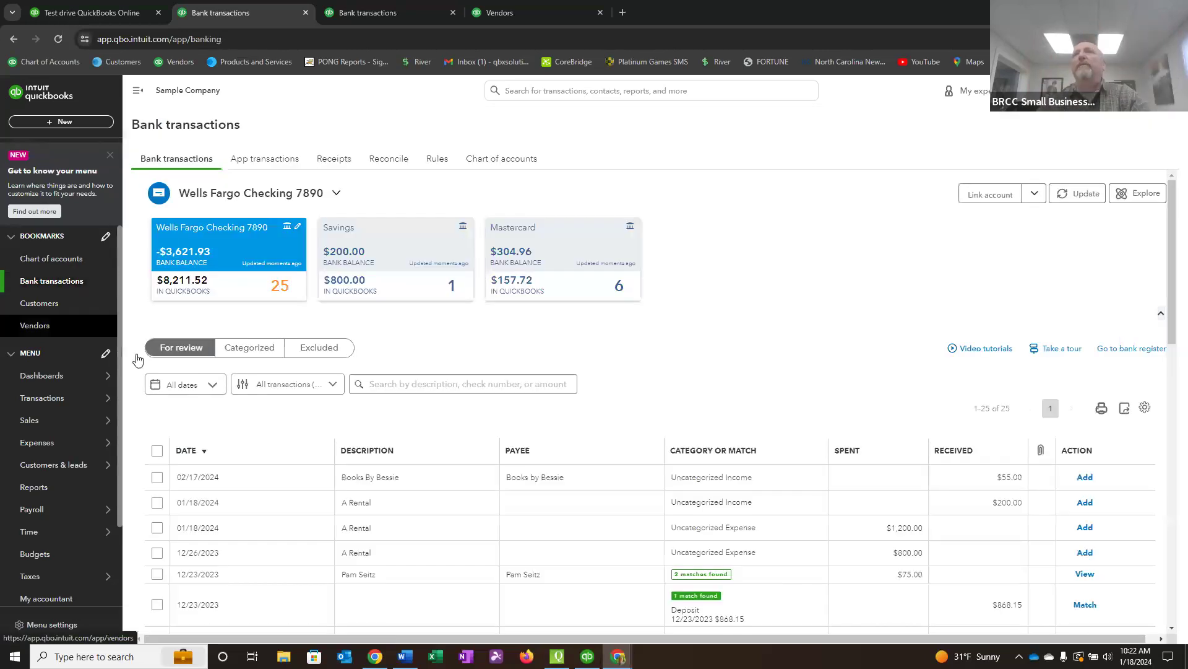
scroll(594, 492, down, 2)
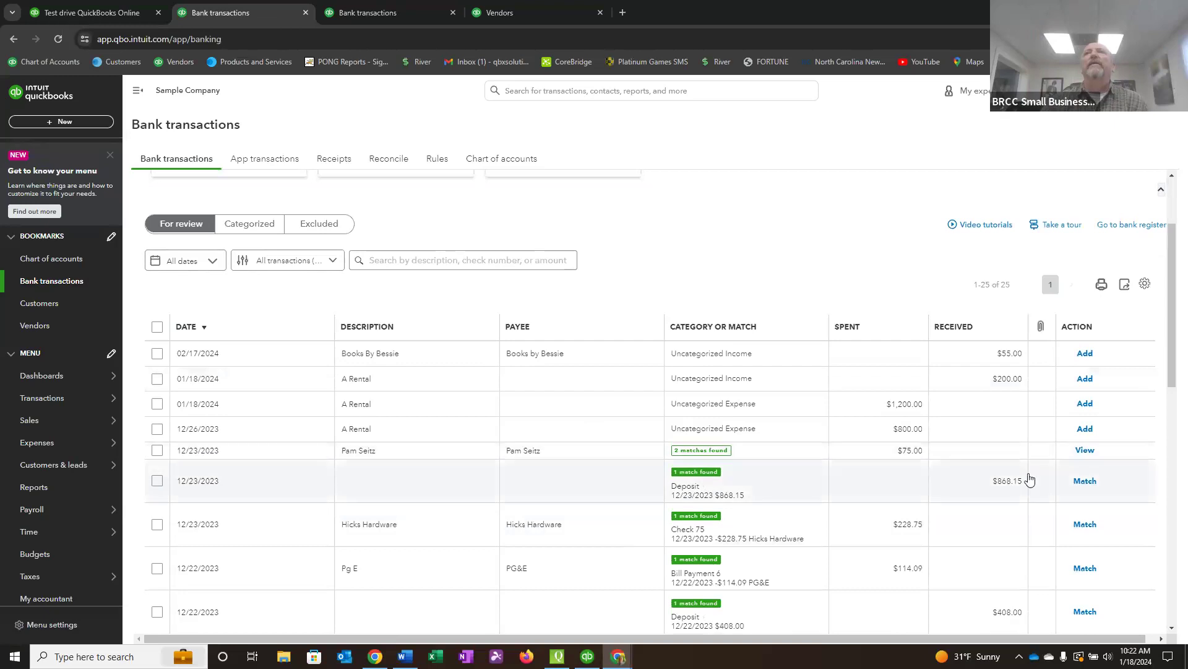
click(708, 474)
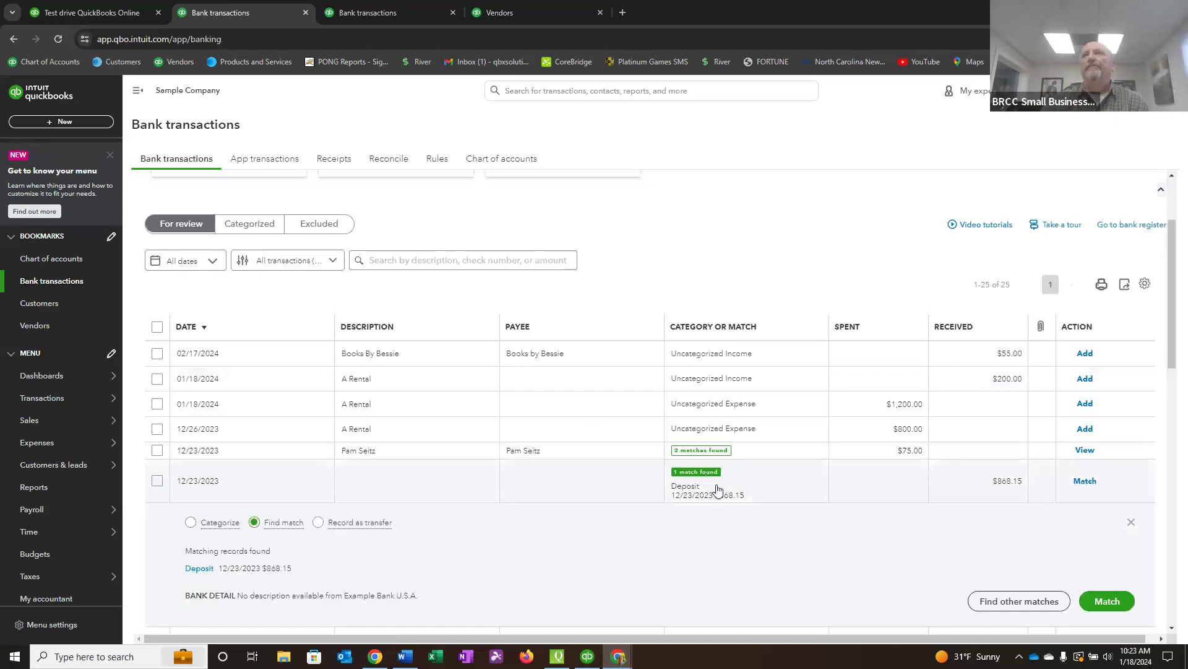
click(1116, 603)
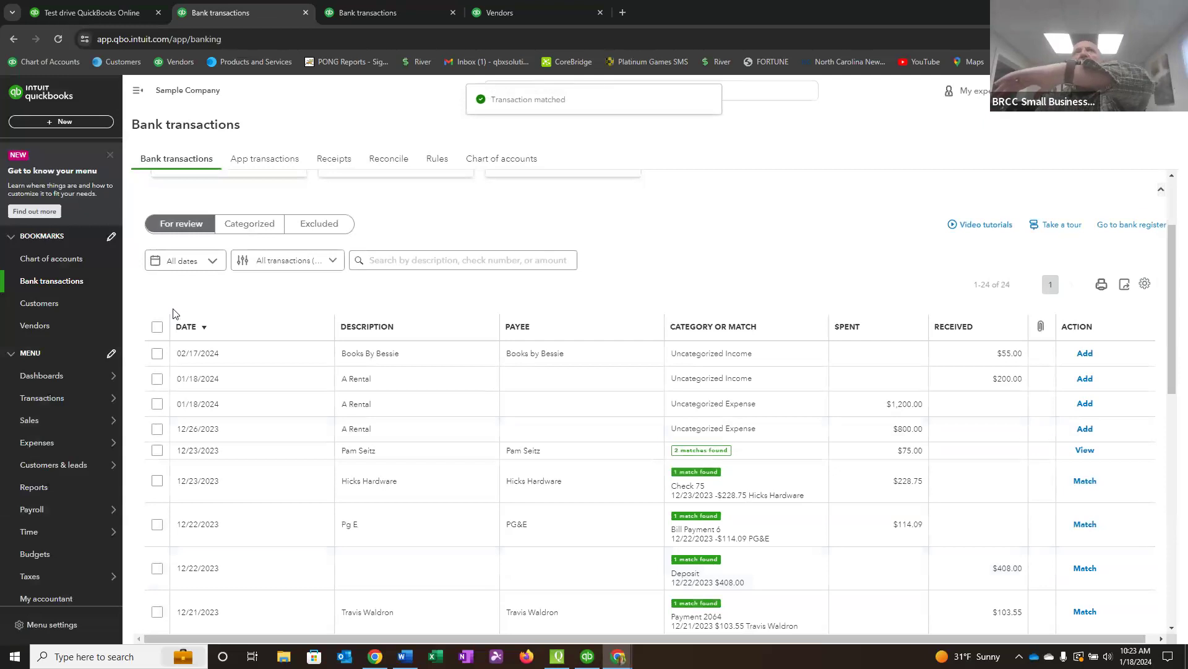
Review the categorized bank transactions and check the matched deposit's cleared status in the bank register.
scroll(197, 251, up, 2)
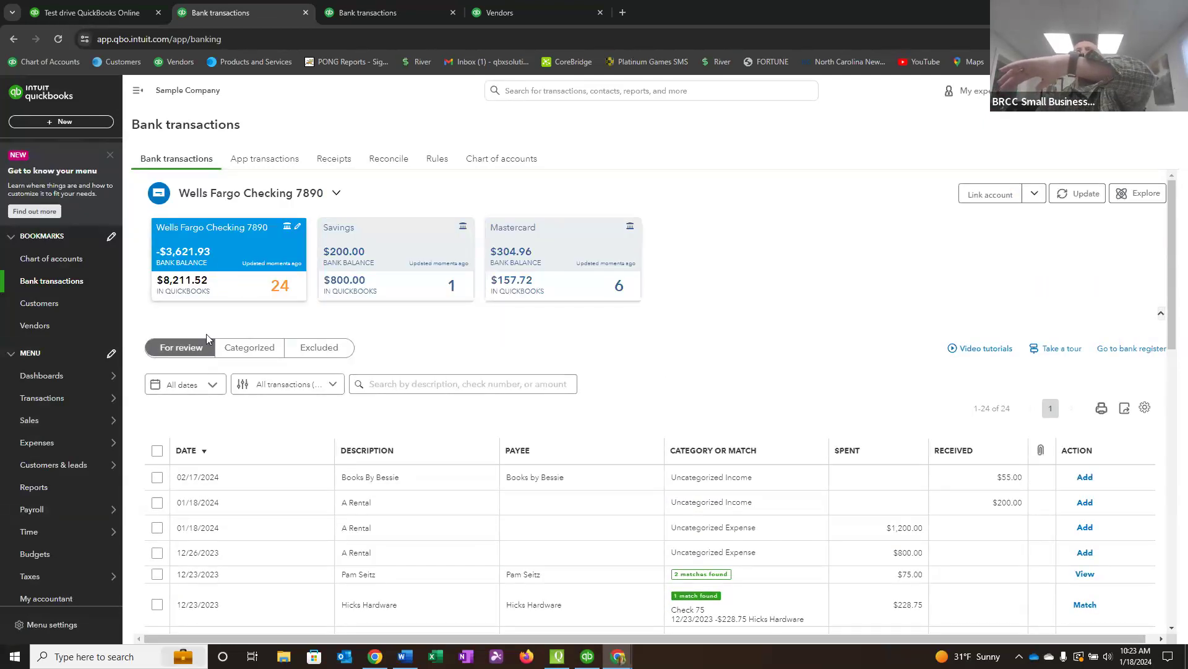
click(253, 351)
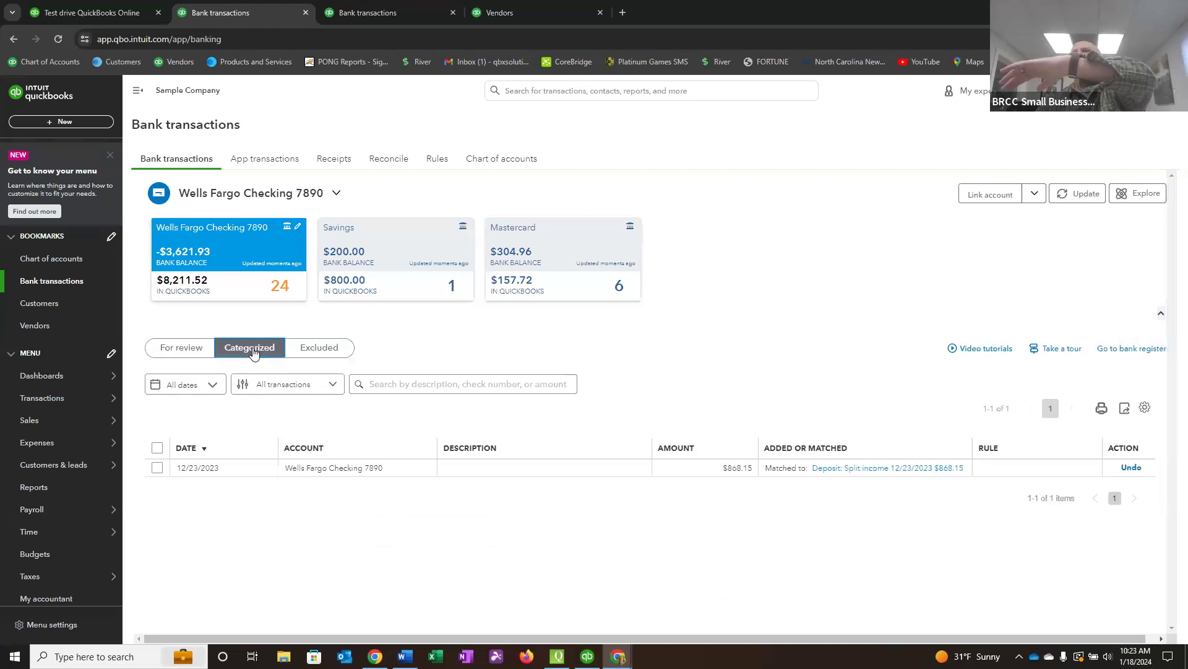
click(1136, 346)
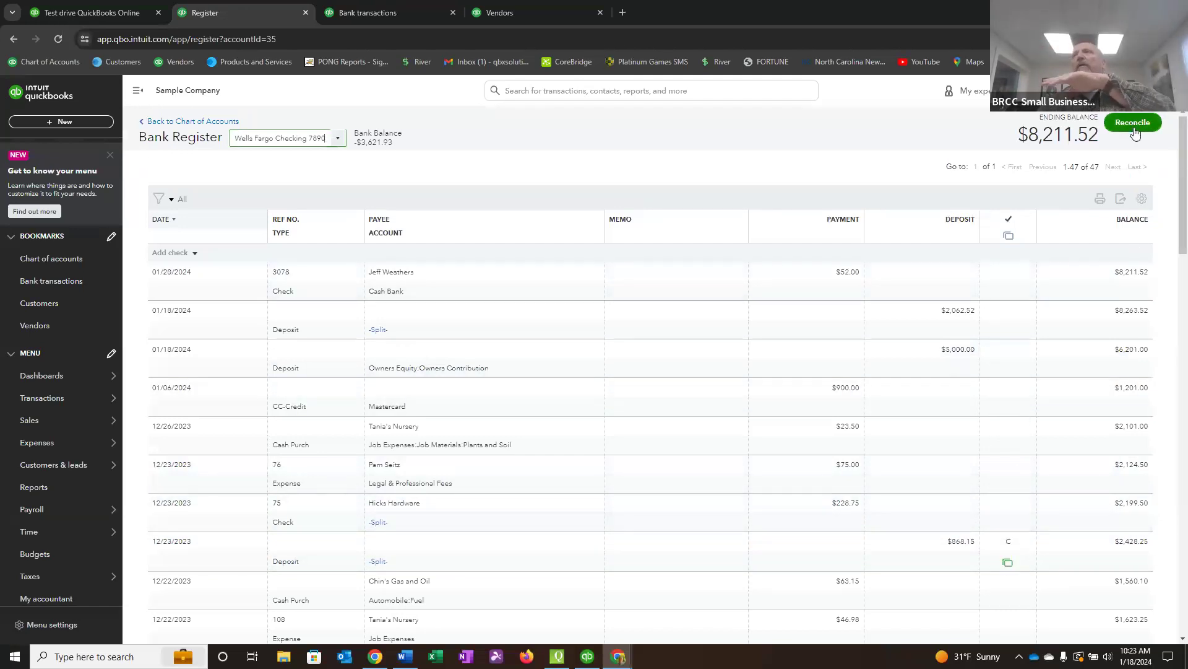
scroll(1001, 495, down, 3)
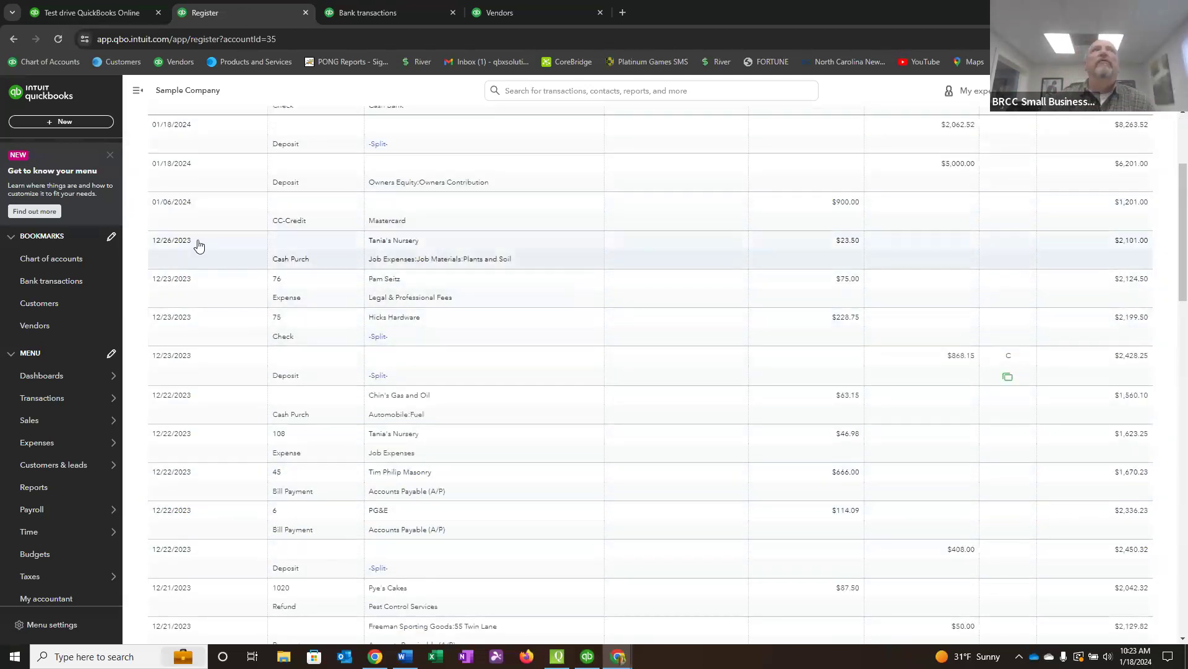
Review the bank transactions' suggested matches and open the Hicks Hardware check of $228.75 from the bank register for editing.
click(46, 284)
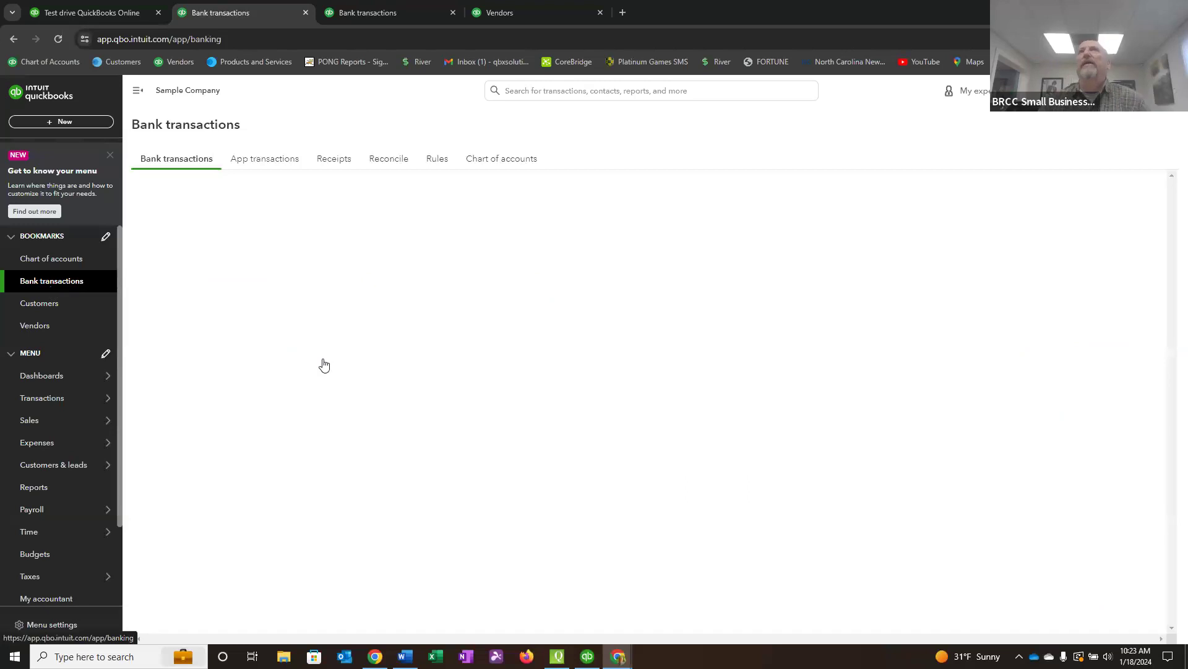
scroll(784, 467, down, 4)
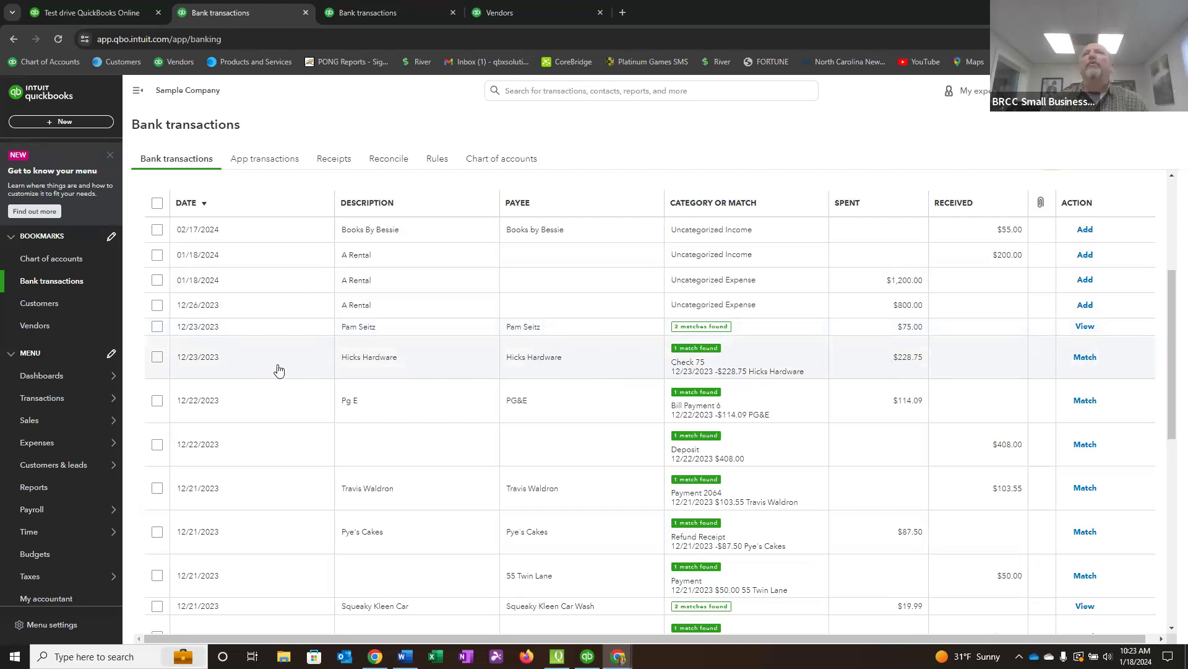
scroll(791, 403, up, 2)
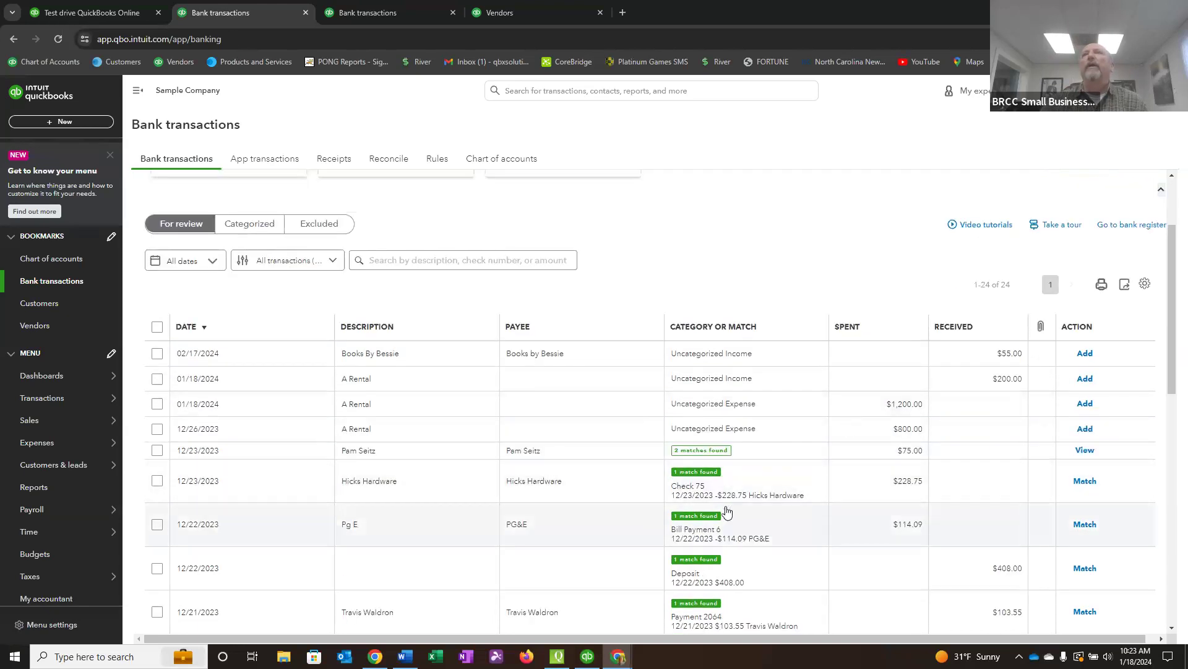
click(1134, 227)
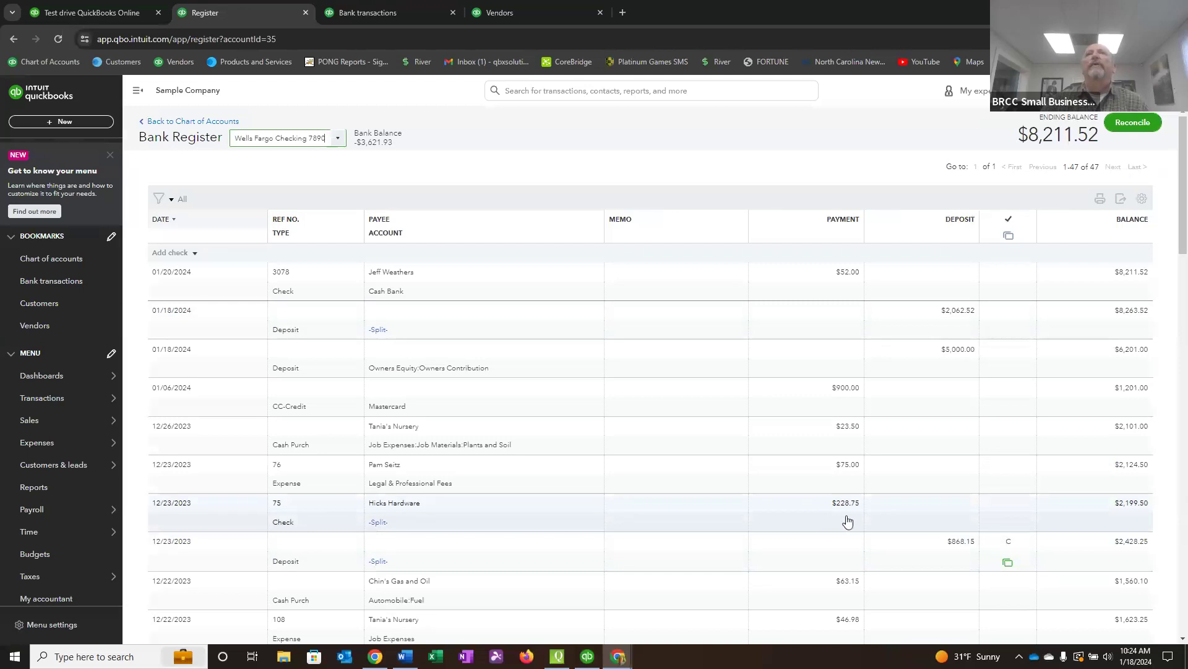
click(506, 520)
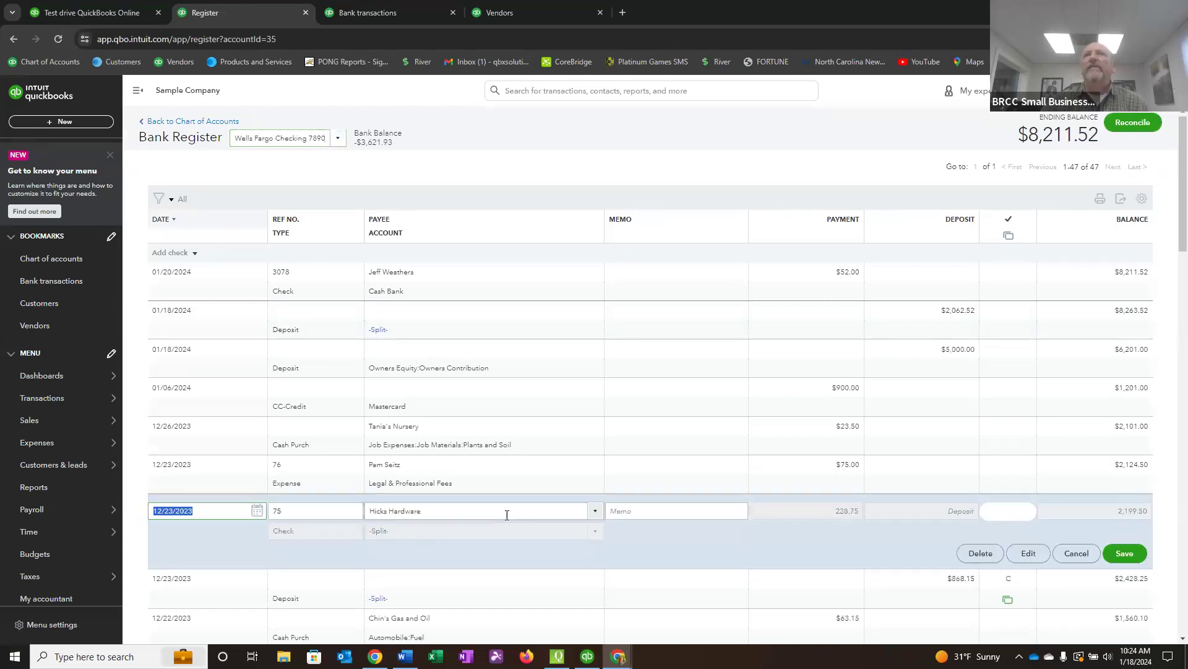
click(1038, 556)
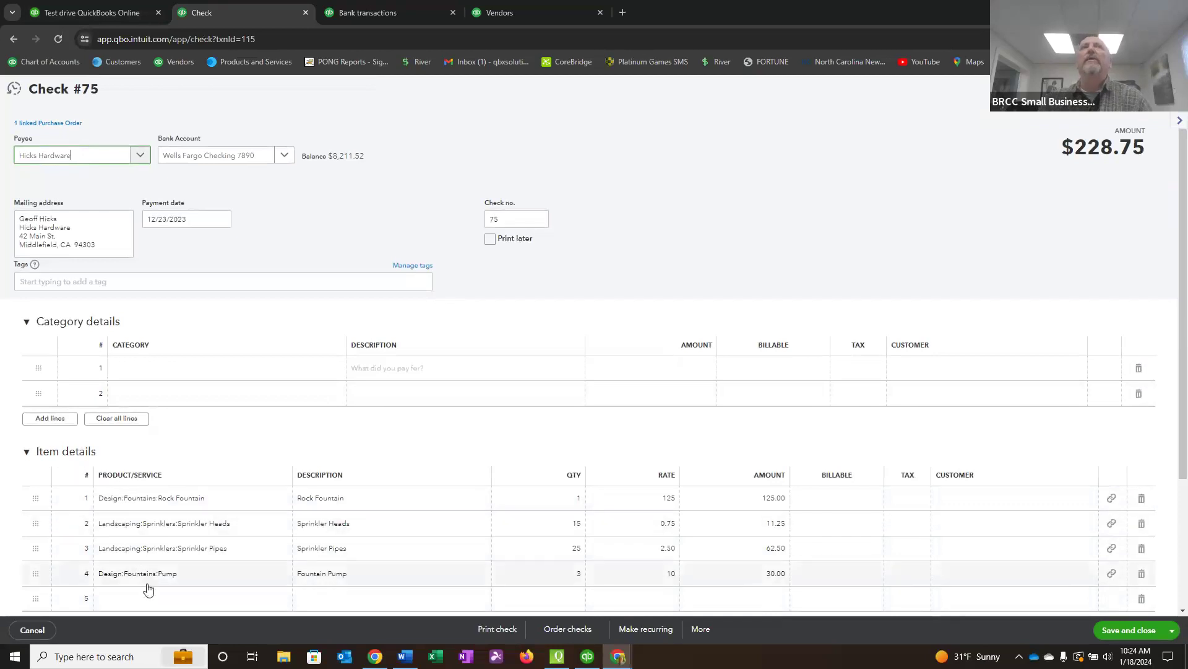
Browse the expense categories available for the check's first category line, and leave the check without saving.
click(127, 370)
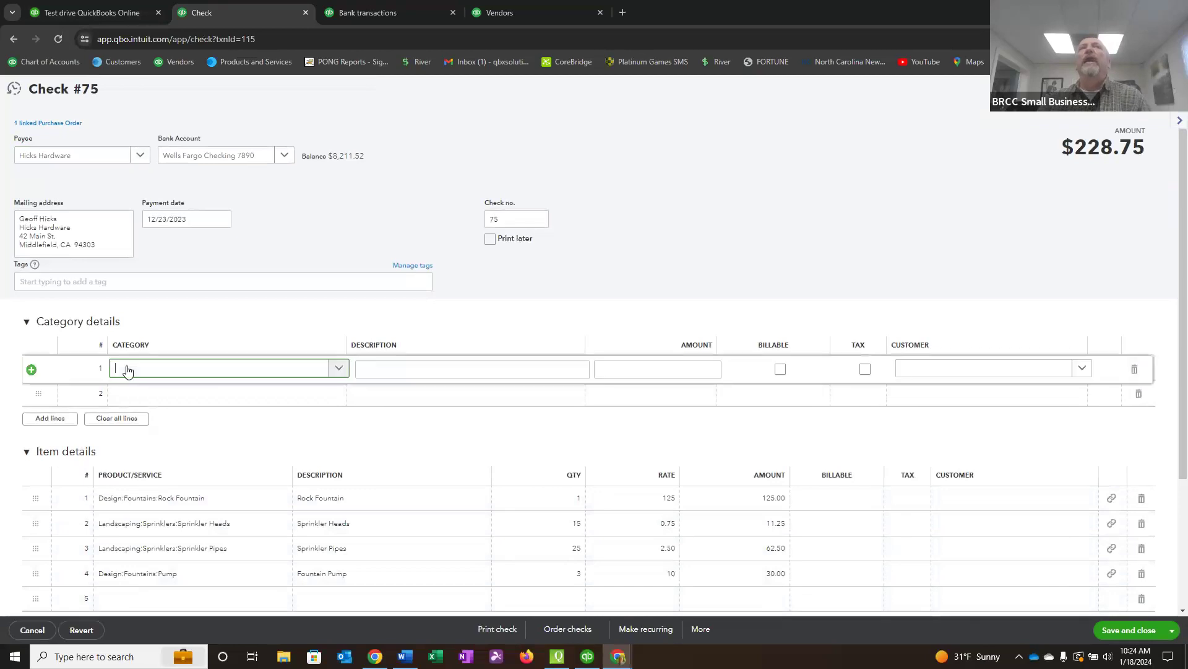
click(337, 370)
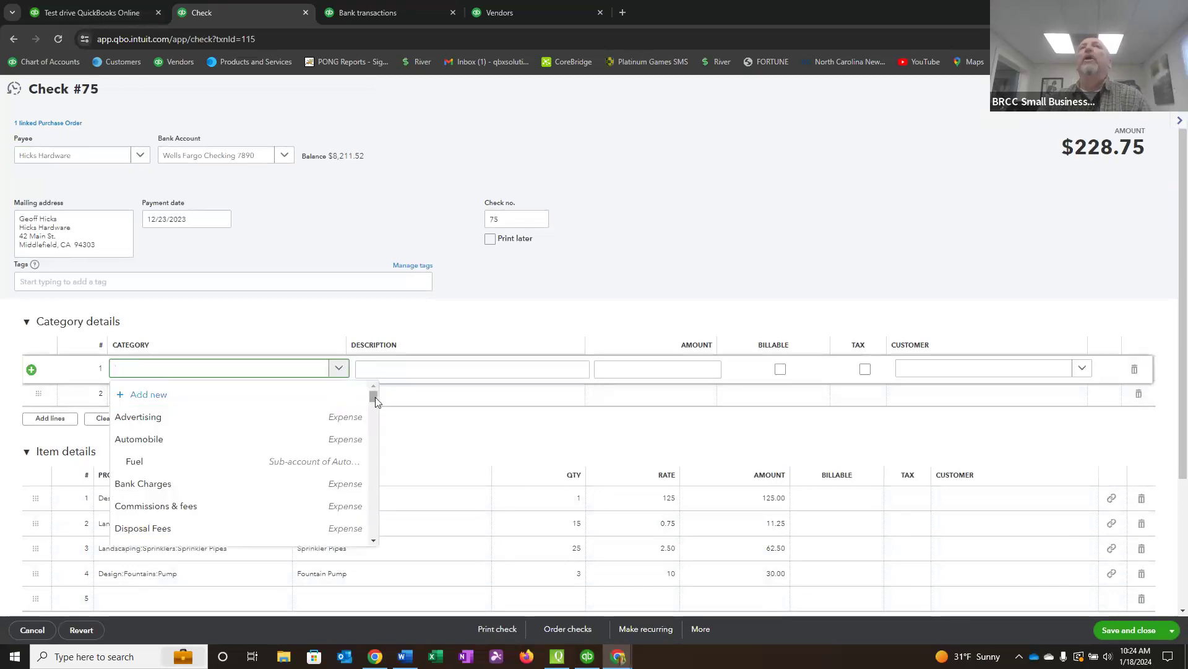
drag(375, 398, 385, 430)
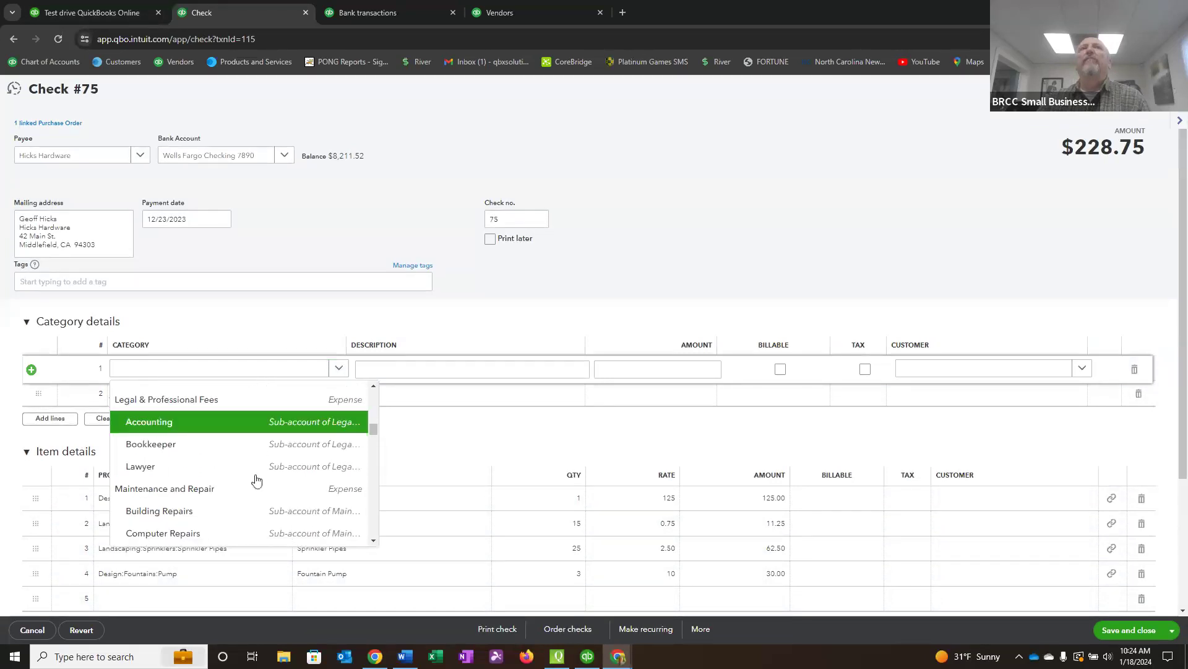
click(475, 438)
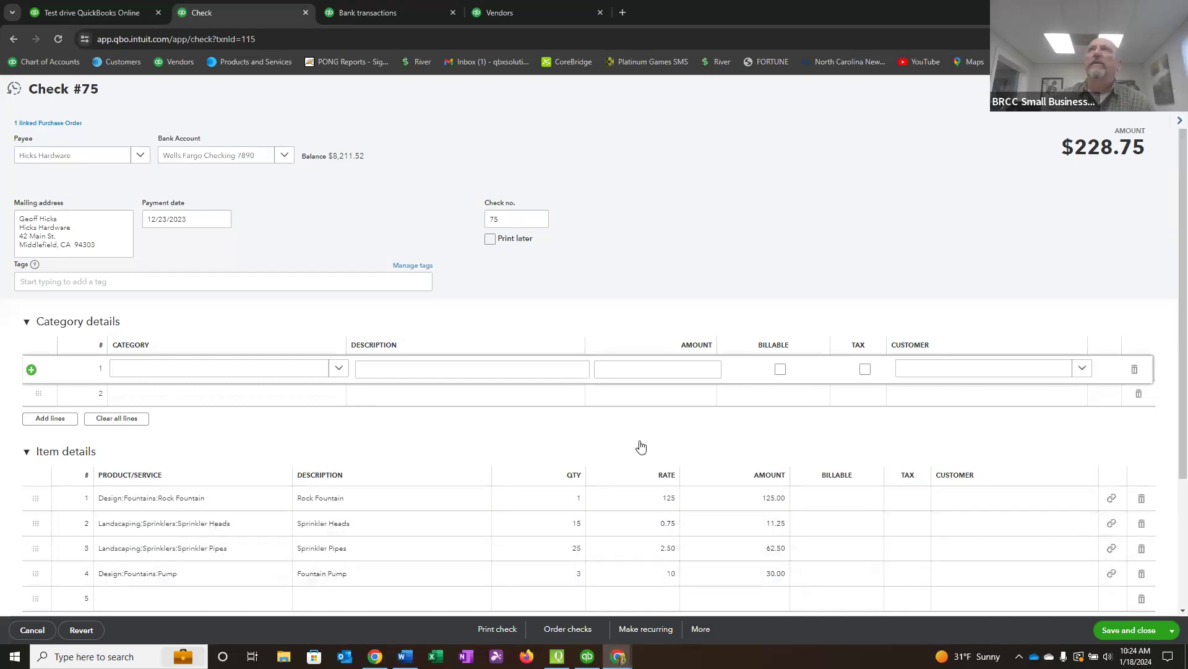
click(1167, 88)
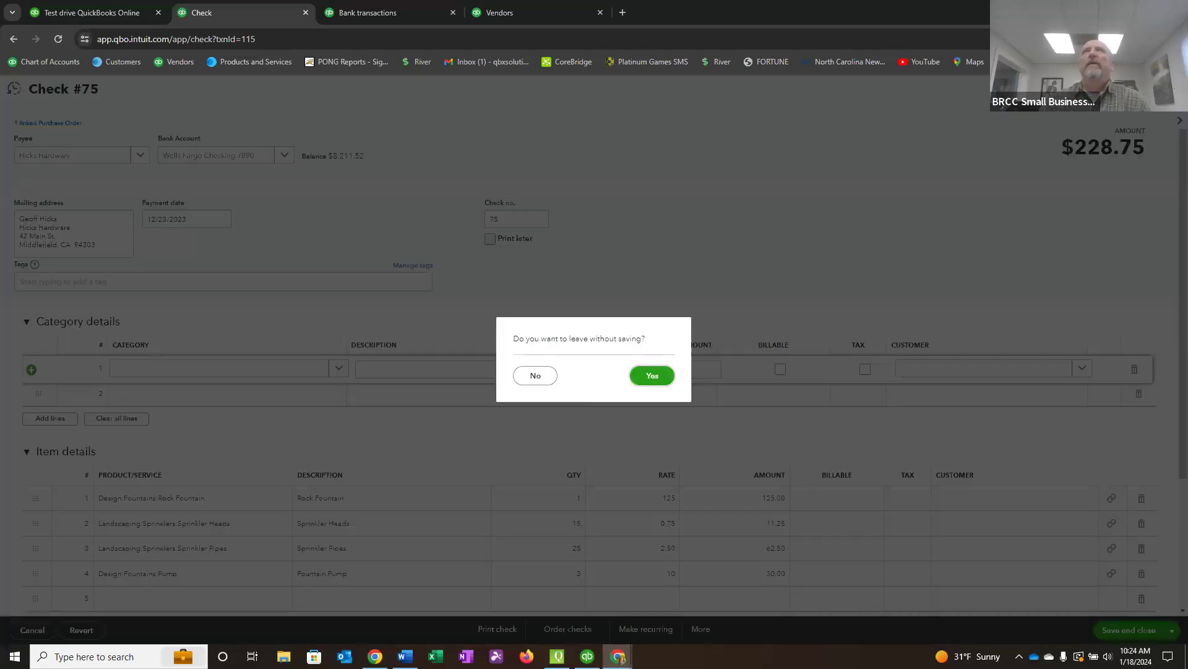
click(655, 375)
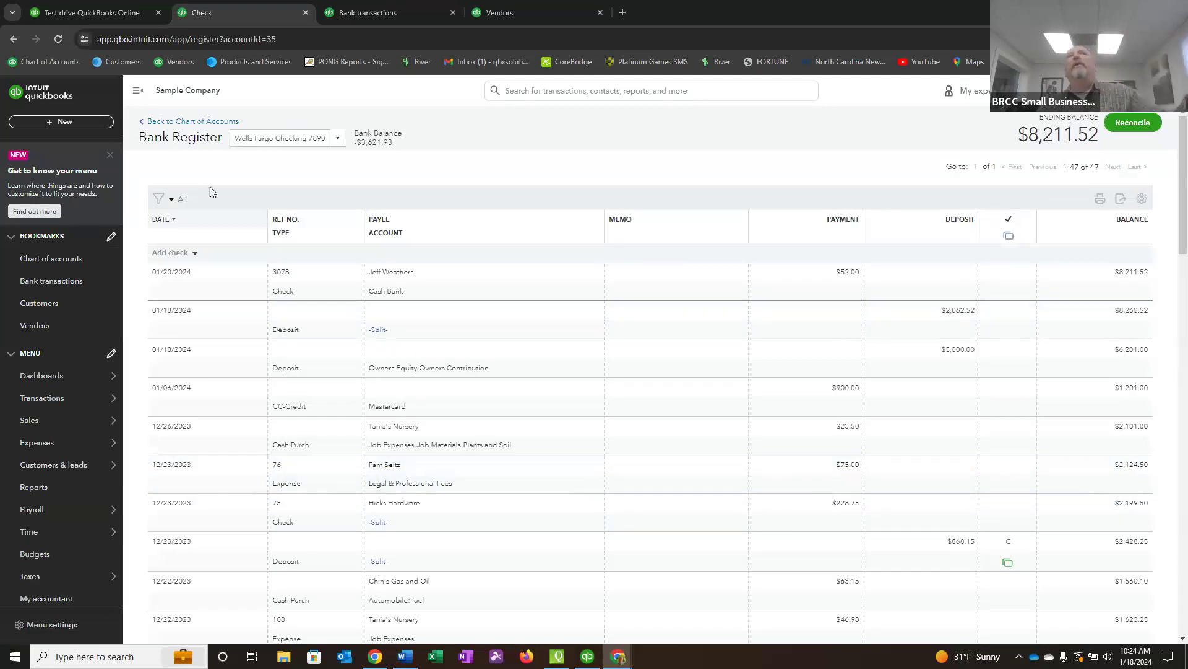
Return to the bank transactions and match the Hicks Hardware payment of $228.75 to its suggested check.
click(73, 283)
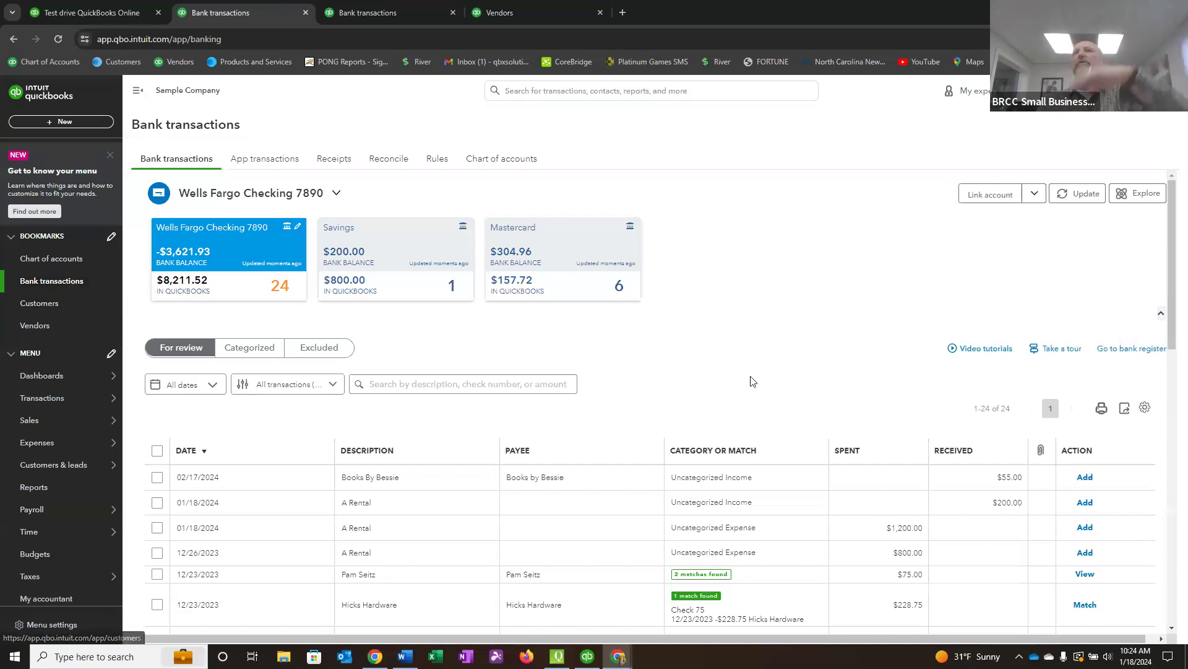
click(698, 600)
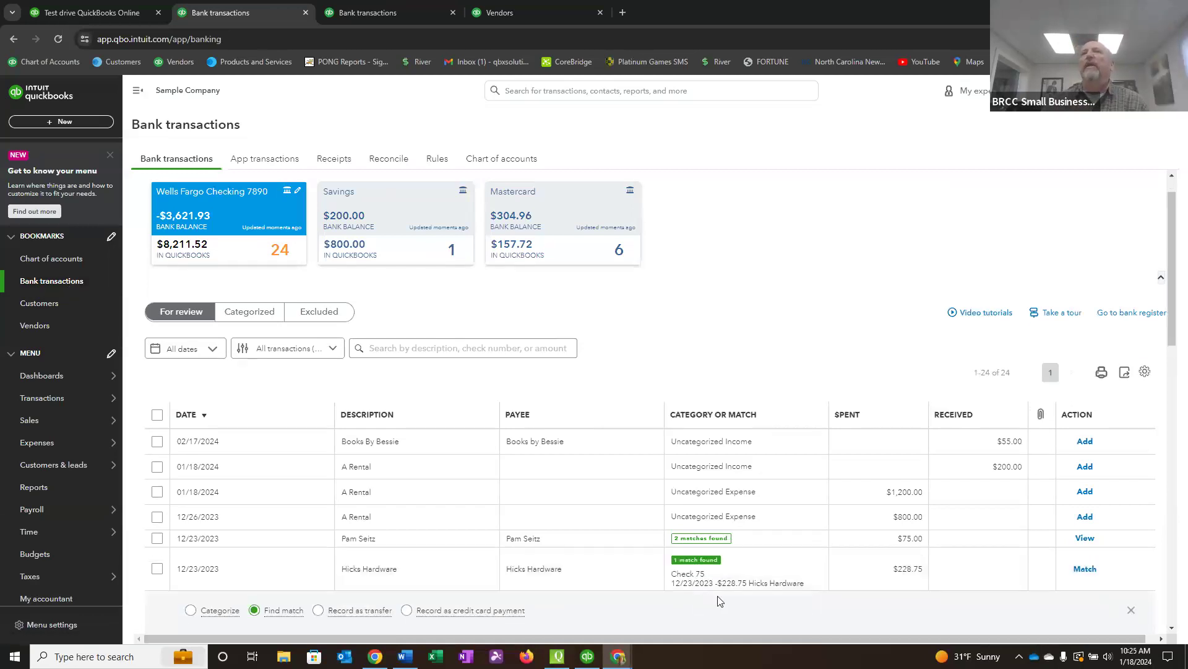
click(1112, 566)
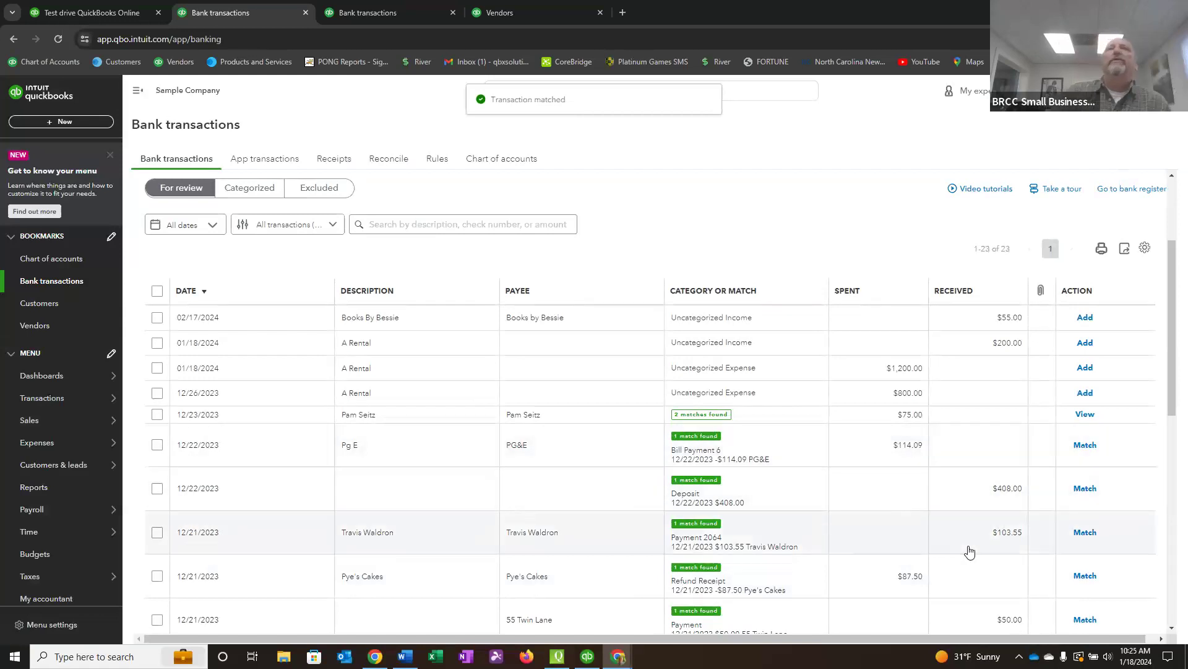
Match the PG&E bill payment of $114.09, the $408.00 deposit and the $103.55 customer payment to their suggested records.
scroll(769, 565, down, 2)
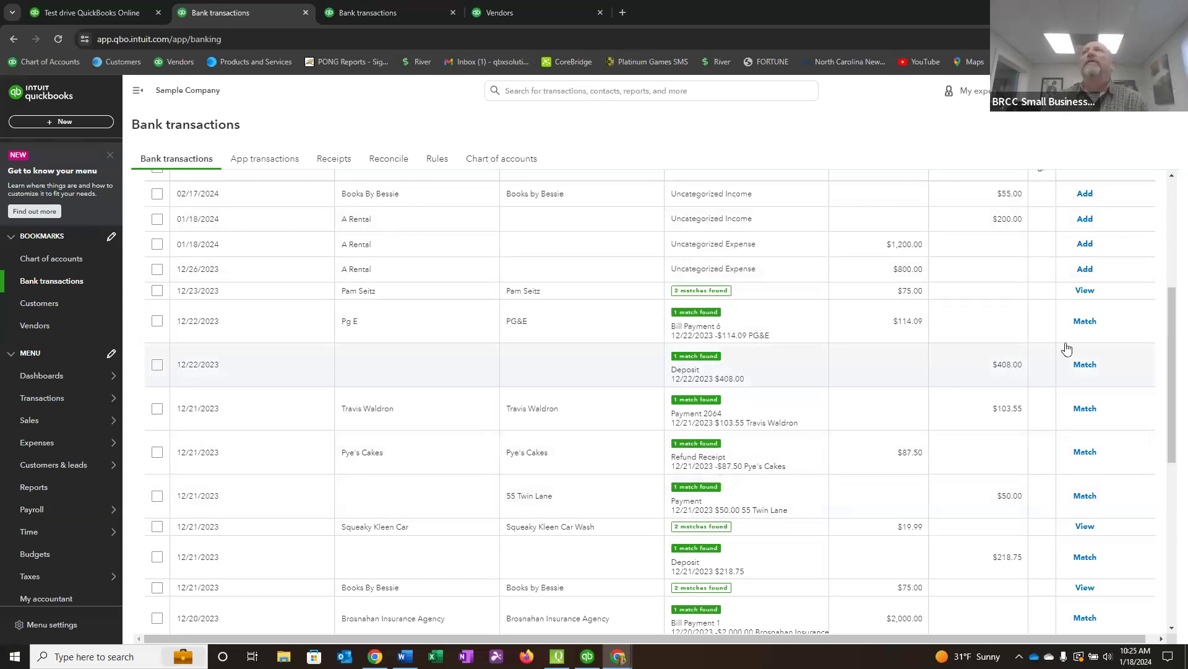
click(1085, 322)
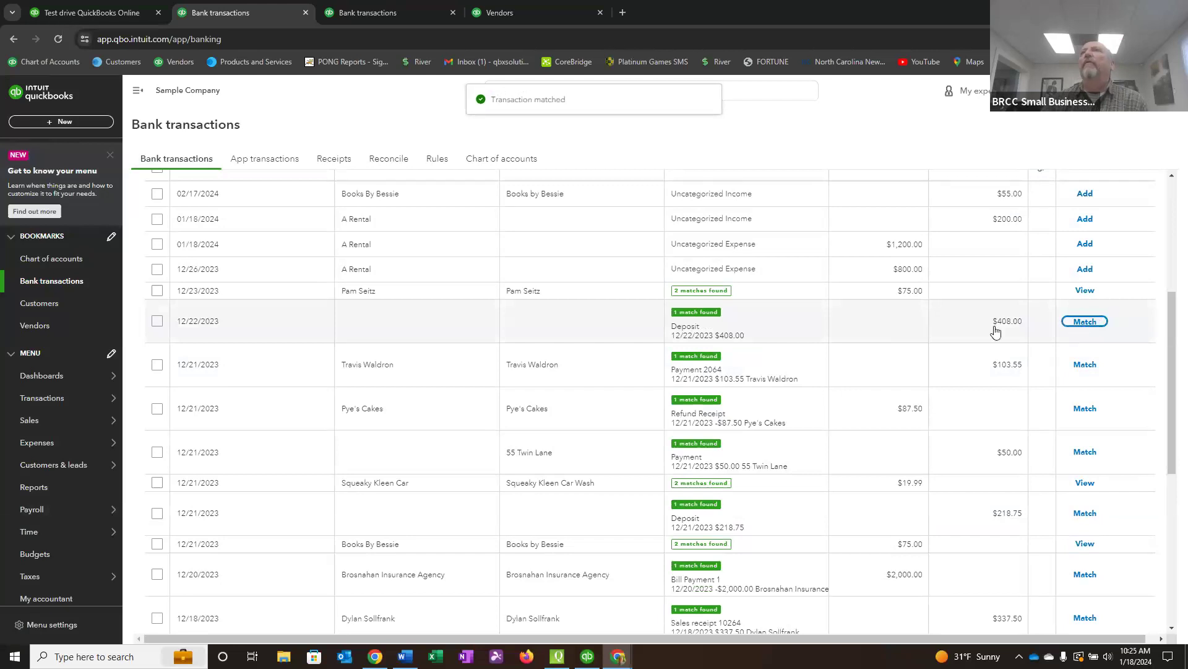
click(1087, 321)
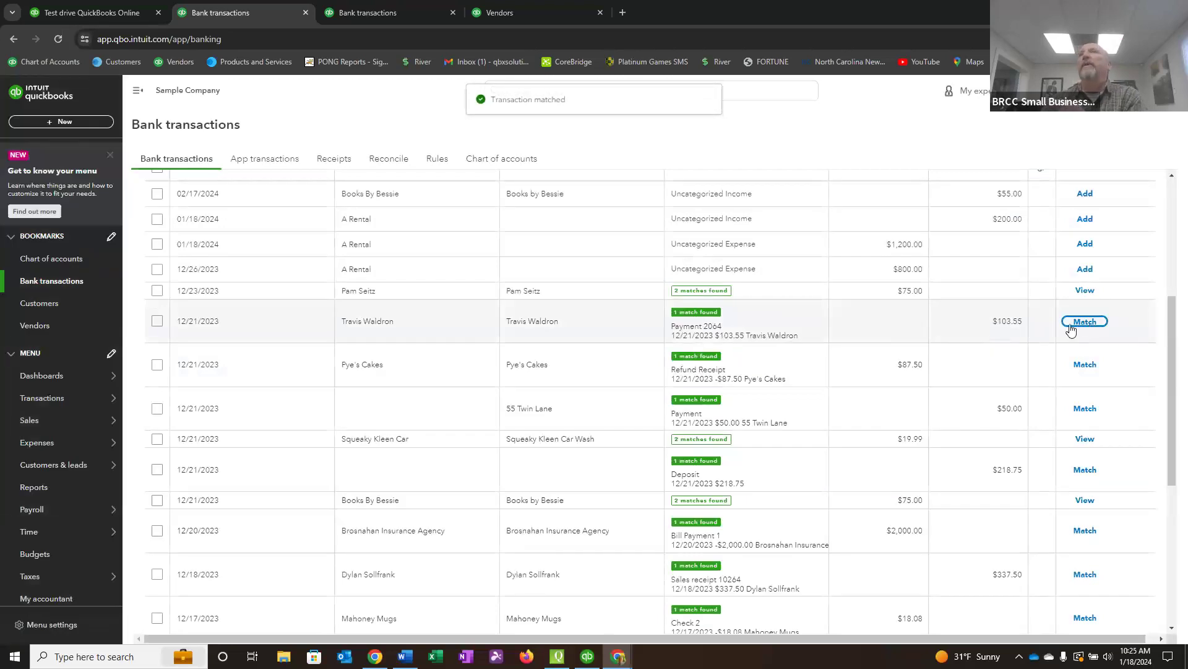
click(1094, 324)
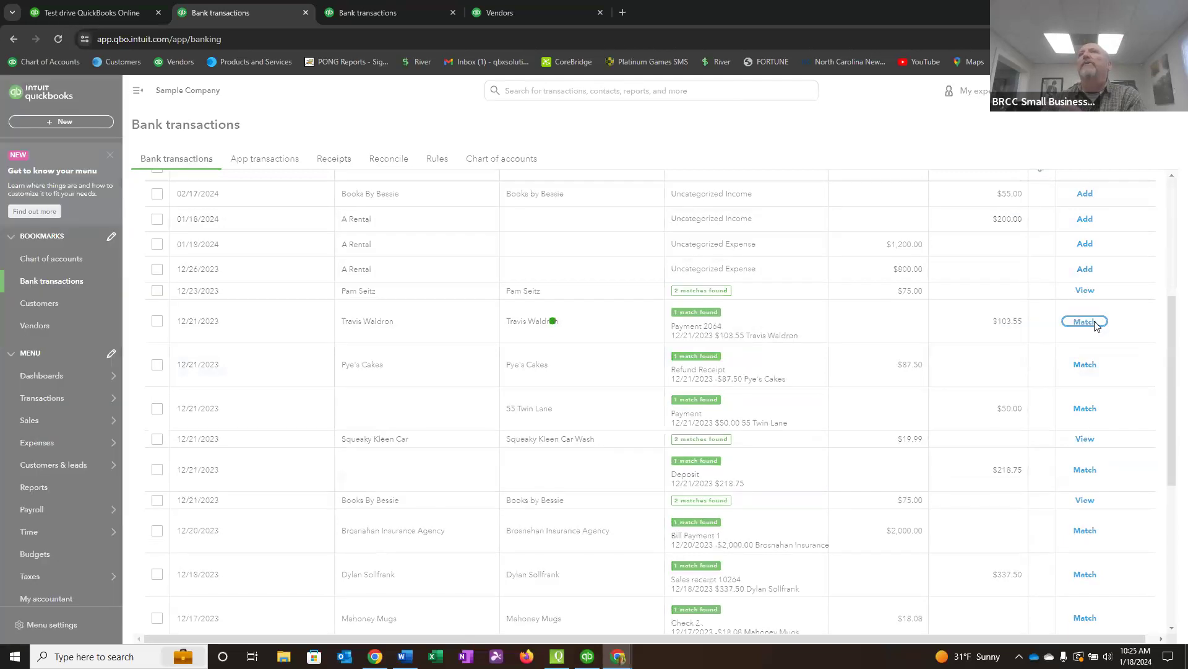
Match the $87.50 Pye's Cakes refund and the $50.00 customer payment to their suggested records, and the $19.99 Squeaky Kleen charge to the 12/21/2023 check.
click(1087, 322)
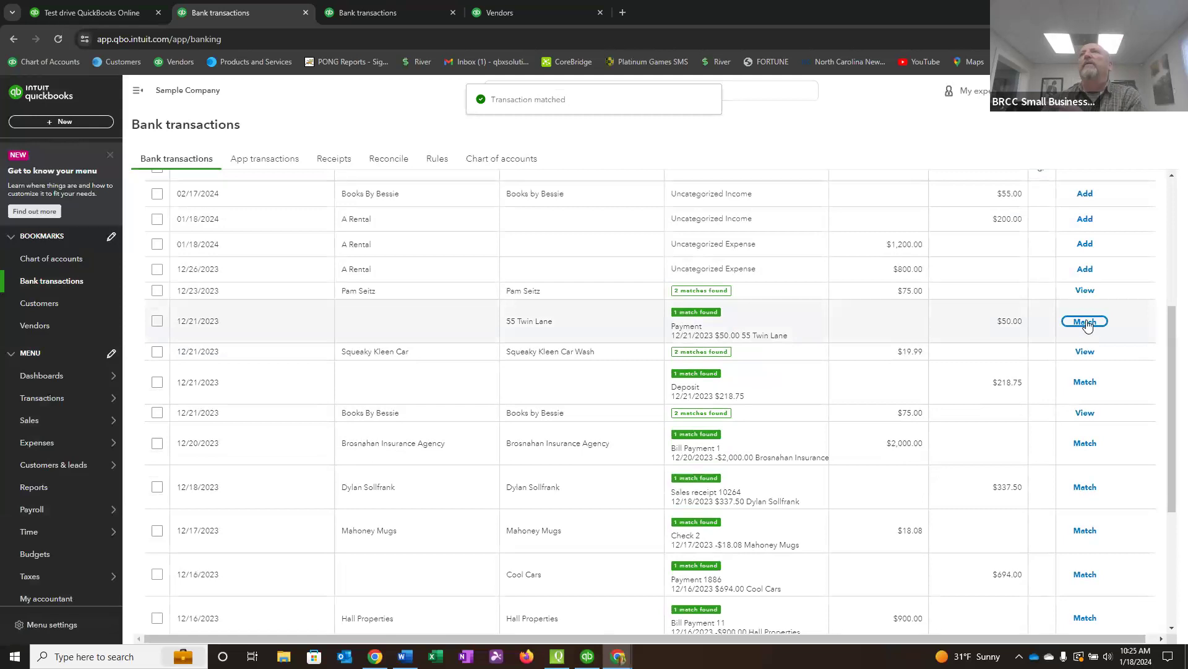
click(1087, 321)
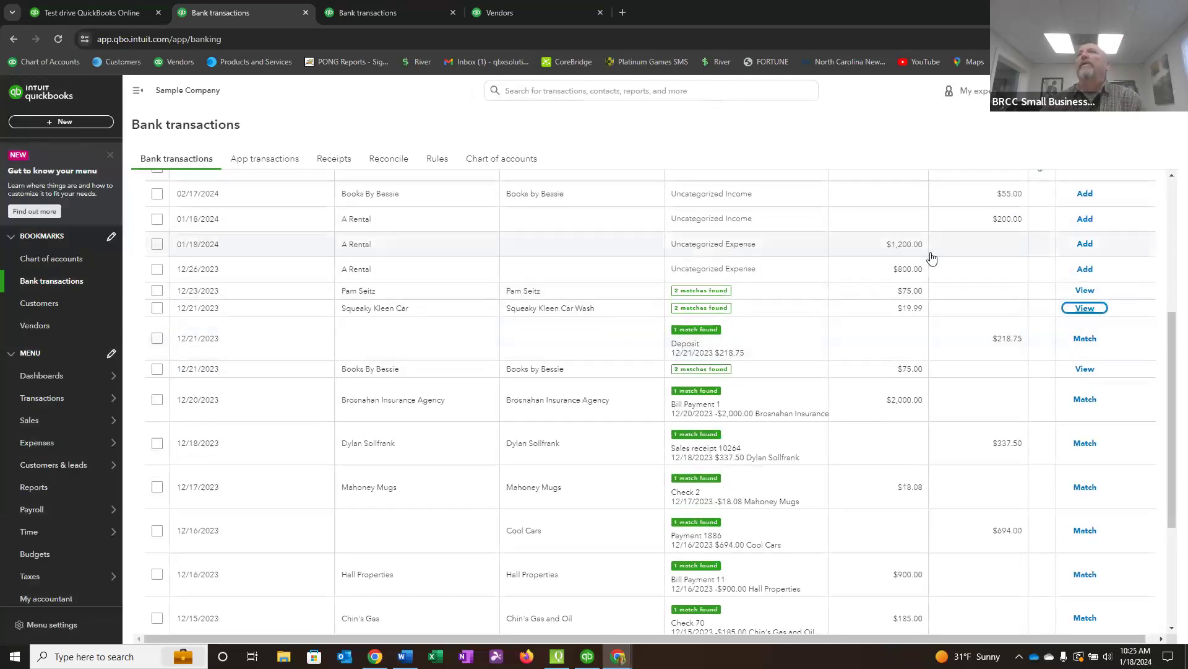
click(706, 313)
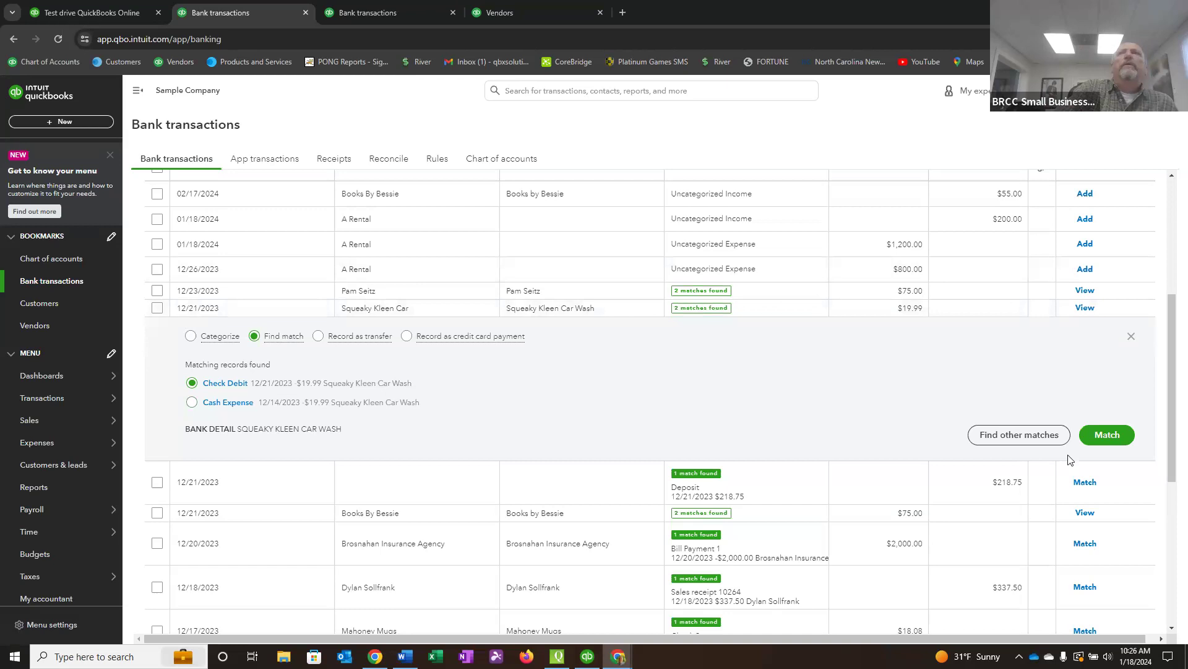
click(1109, 436)
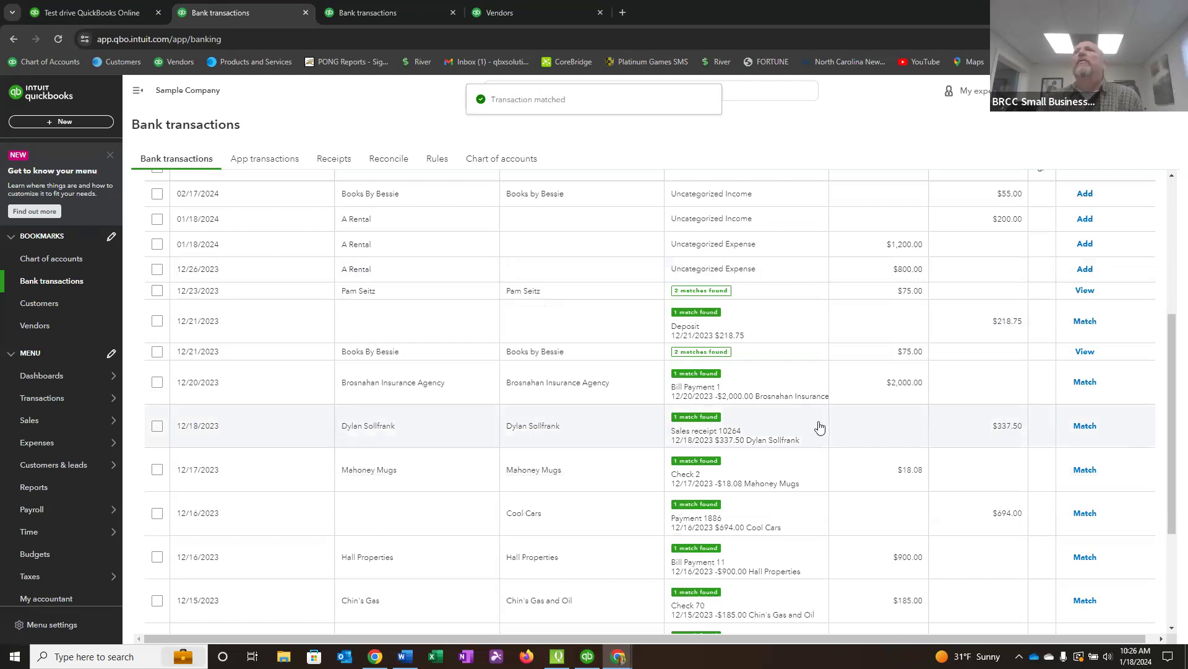
Open the Wells Fargo Checking bank register and examine the cleared-status column to see which transactions are matched to the bank feed.
scroll(865, 412, up, 5)
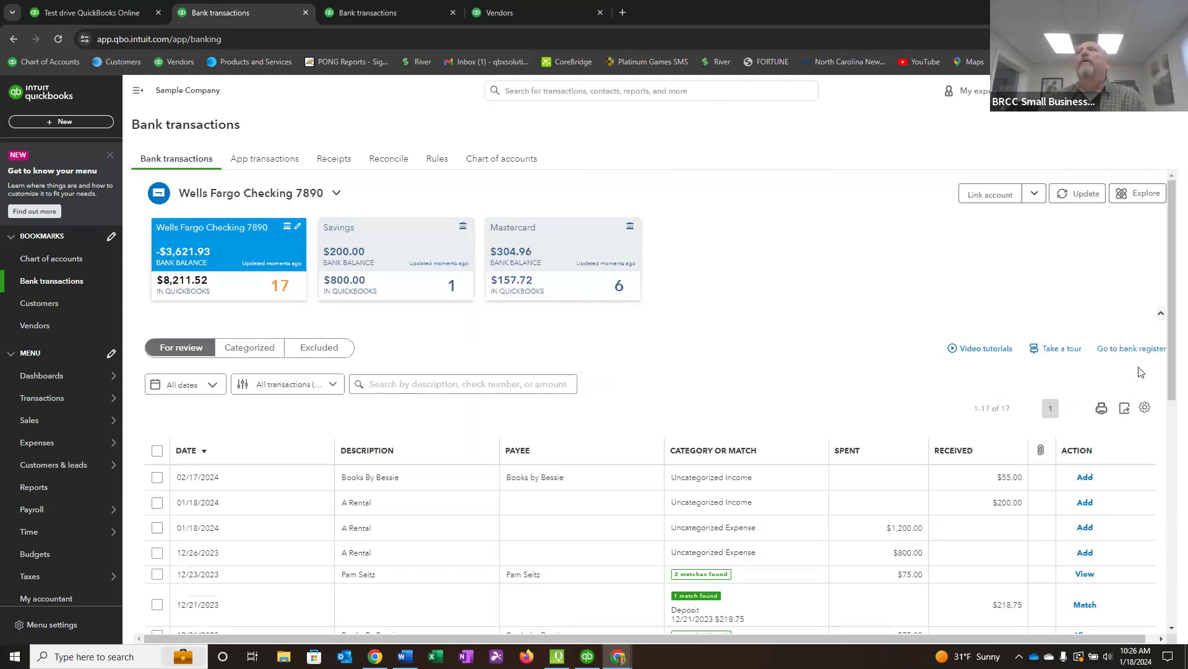
click(1138, 349)
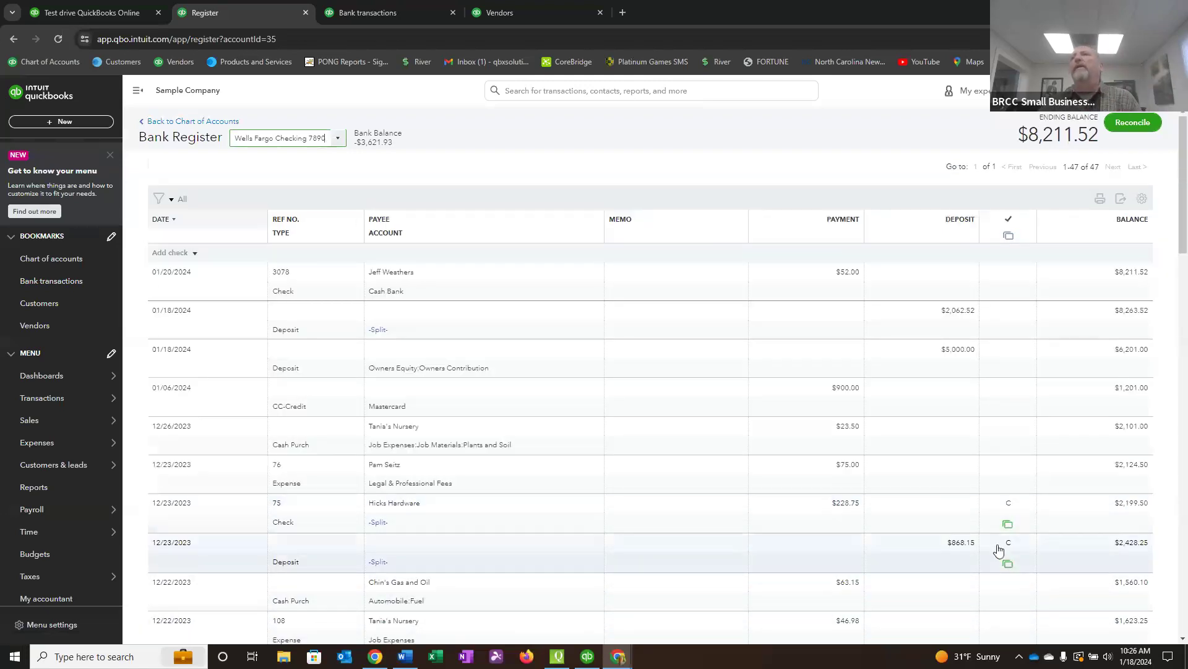
scroll(962, 543, down, 3)
scroll(962, 543, down, 2)
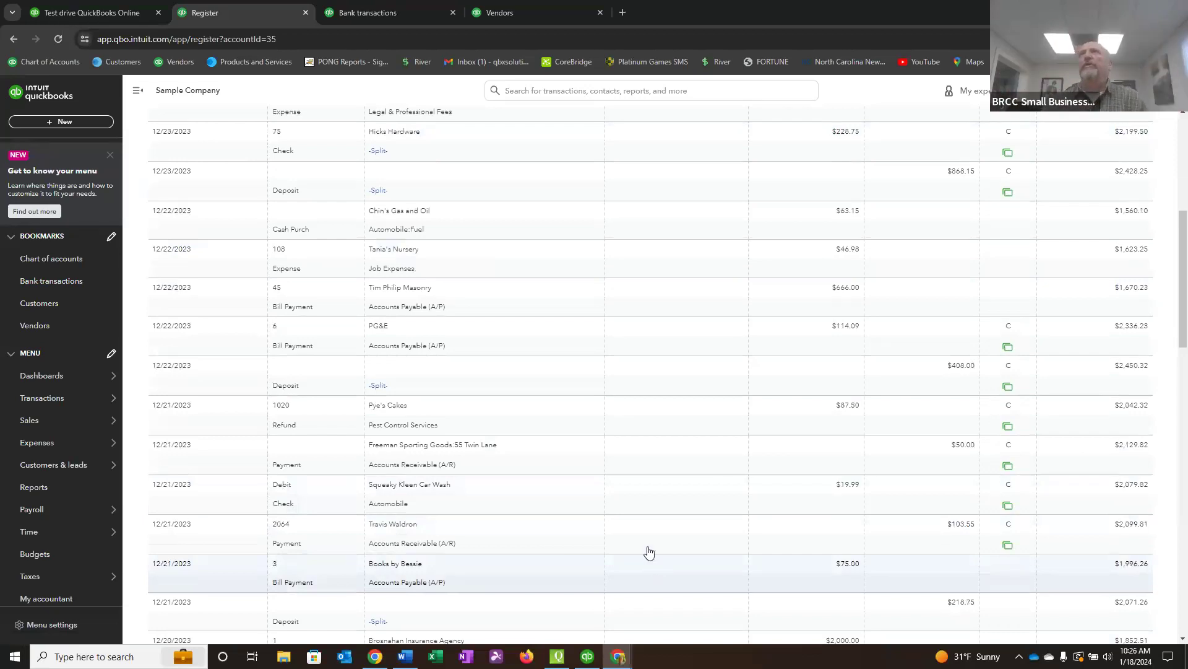
scroll(1000, 273, up, 1)
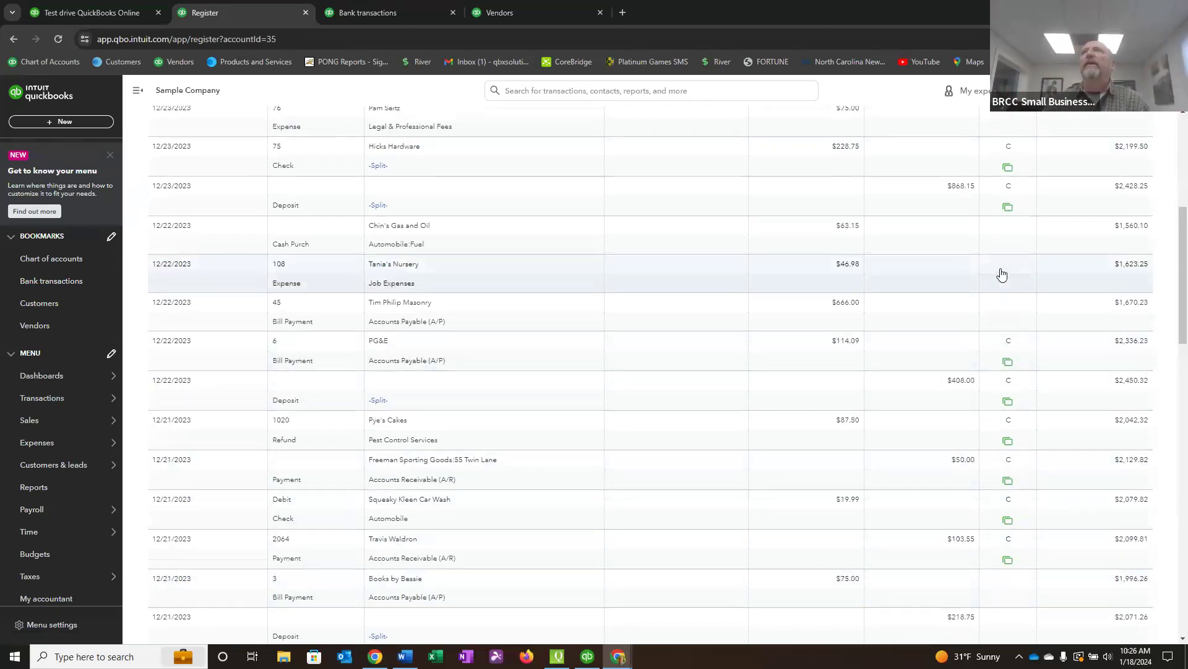
scroll(1002, 273, up, 4)
scroll(1006, 204, up, 2)
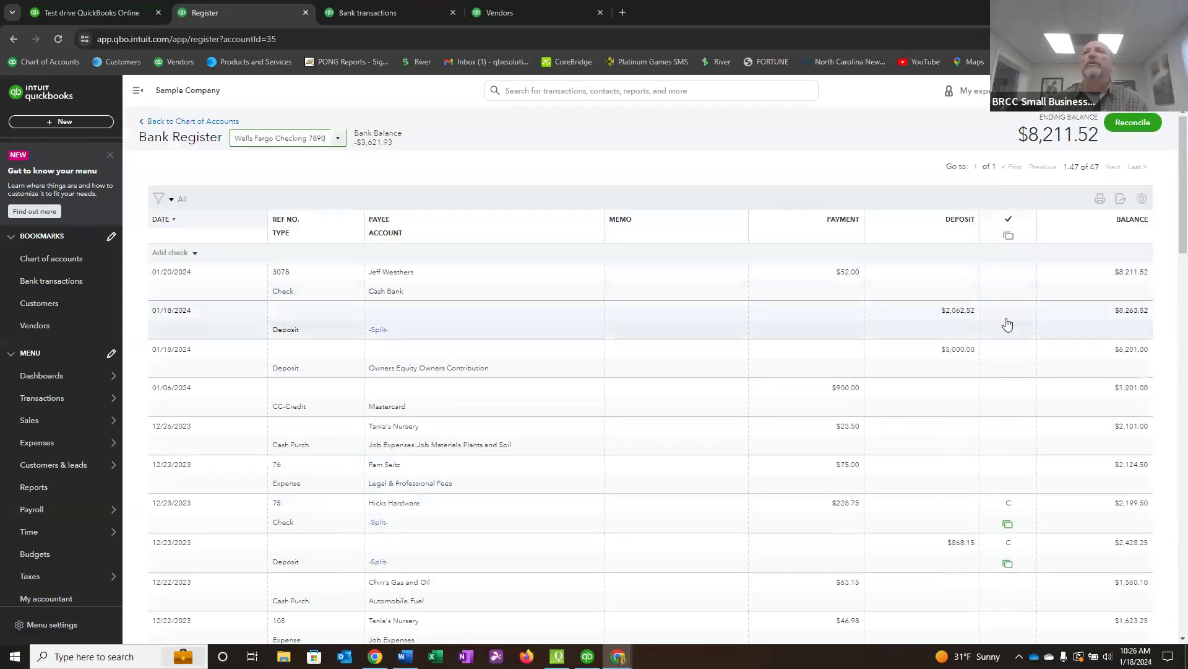
scroll(1010, 371, down, 3)
scroll(1018, 557, down, 15)
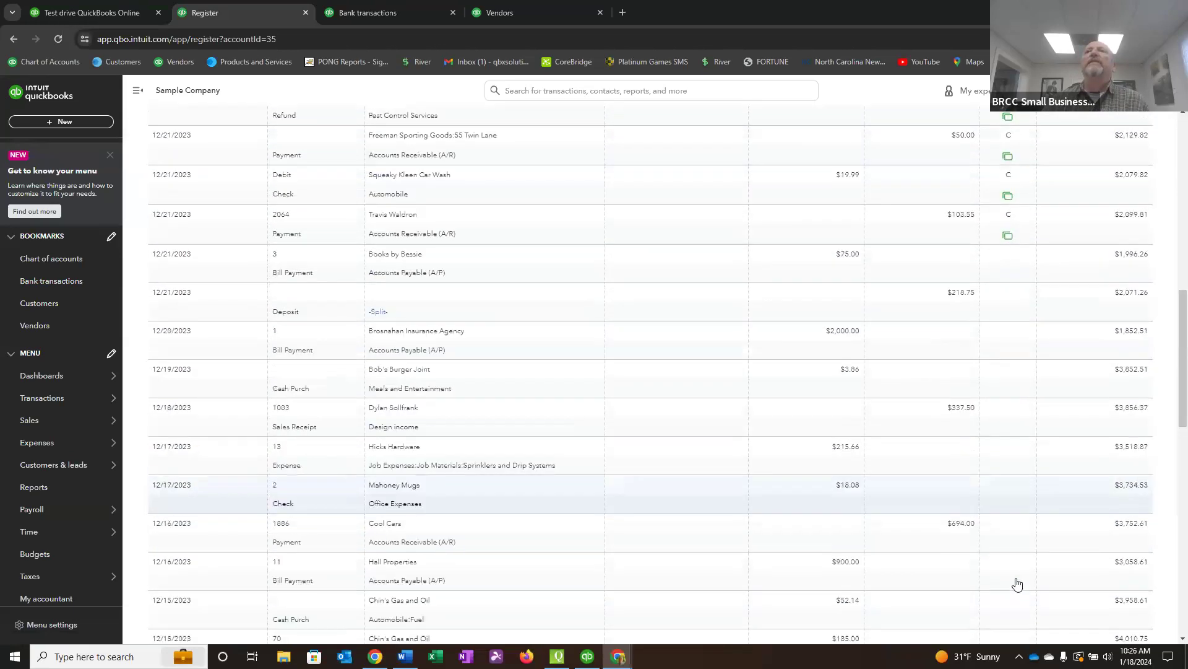
scroll(1018, 583, up, 4)
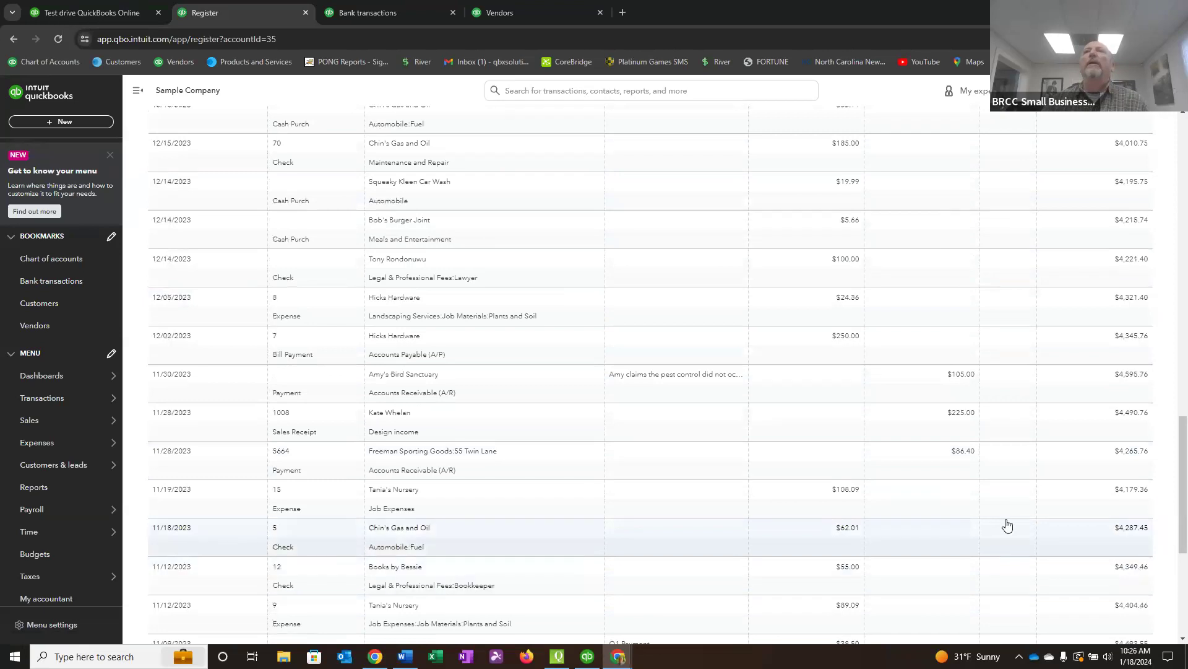
scroll(433, 470, up, 7)
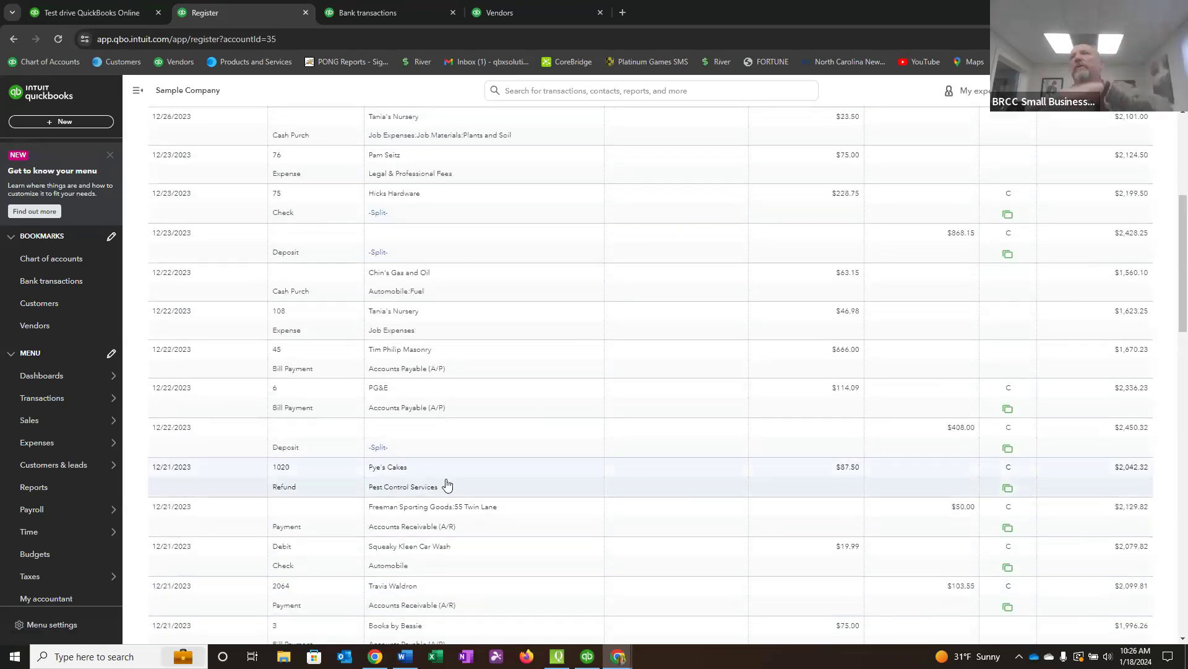
scroll(526, 538, up, 2)
scroll(529, 533, up, 3)
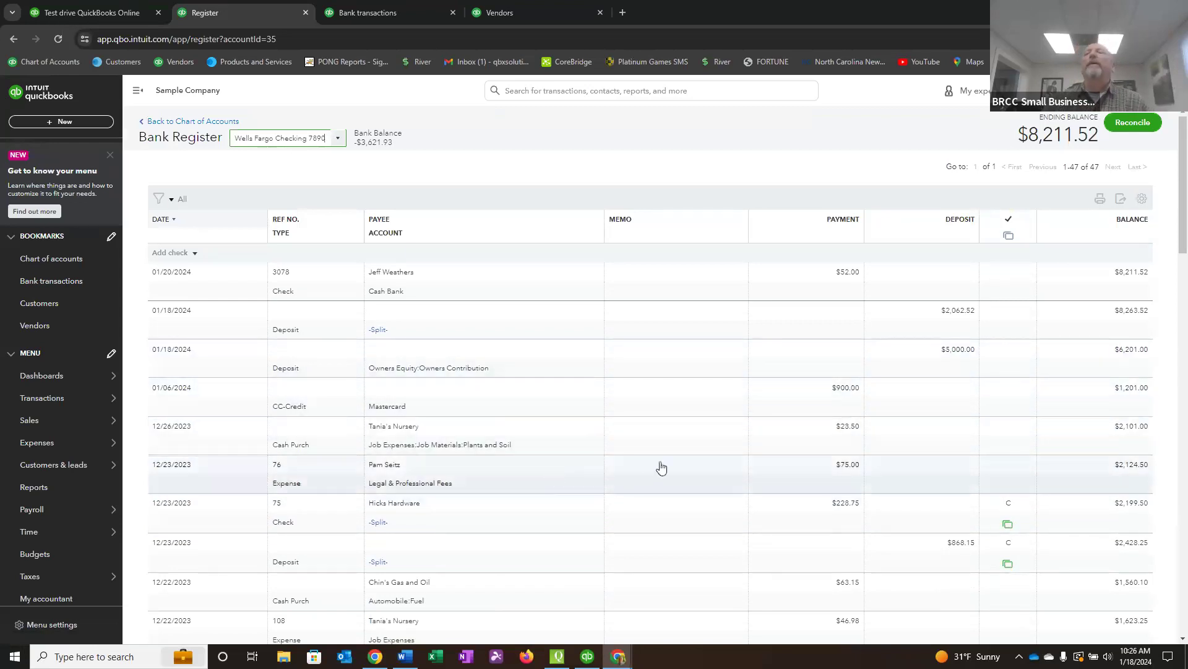
scroll(856, 483, down, 3)
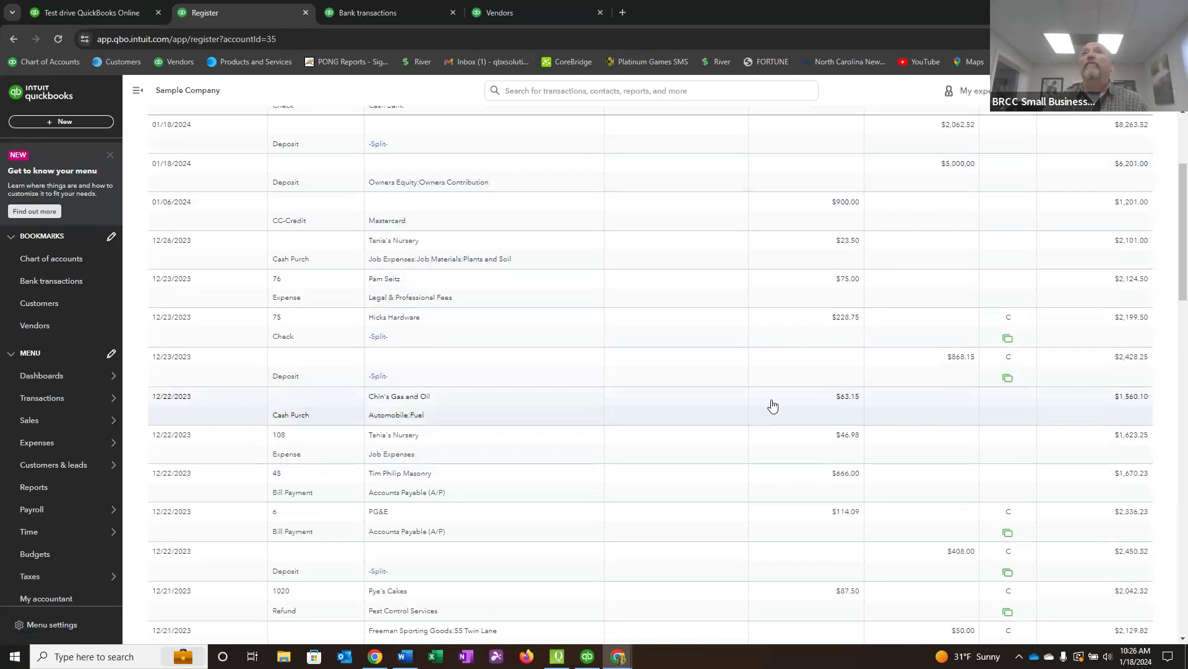
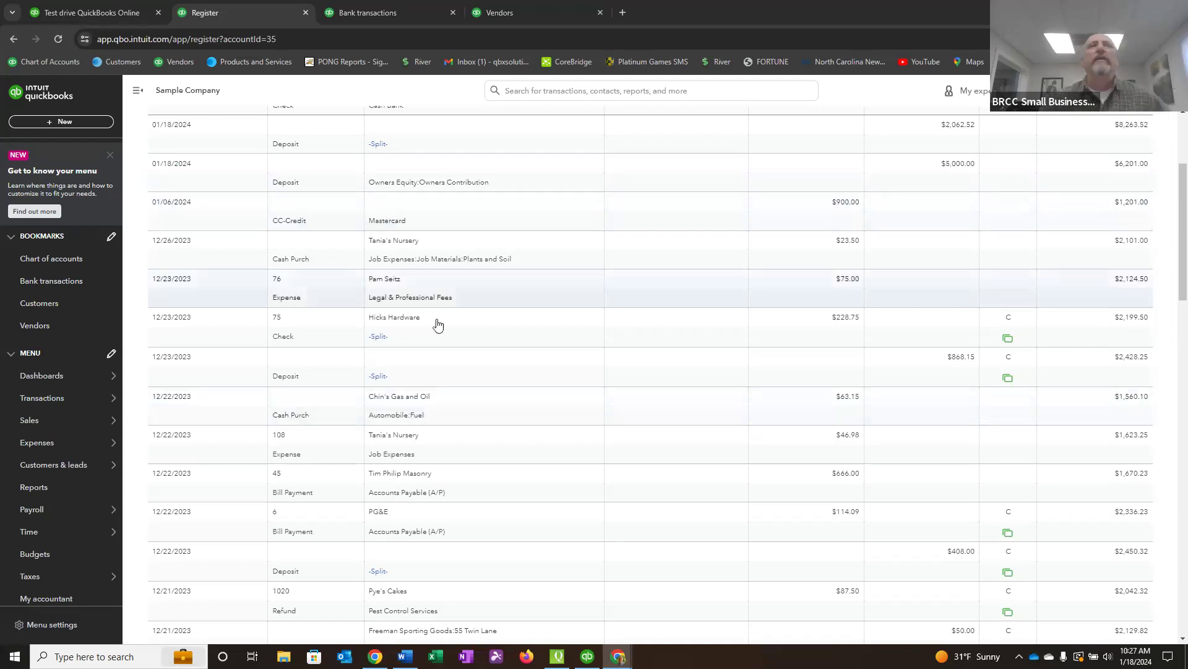
Open the Amy's Bird Sanctuary customer record, dismiss the tour tip and review its full transaction list.
click(53, 304)
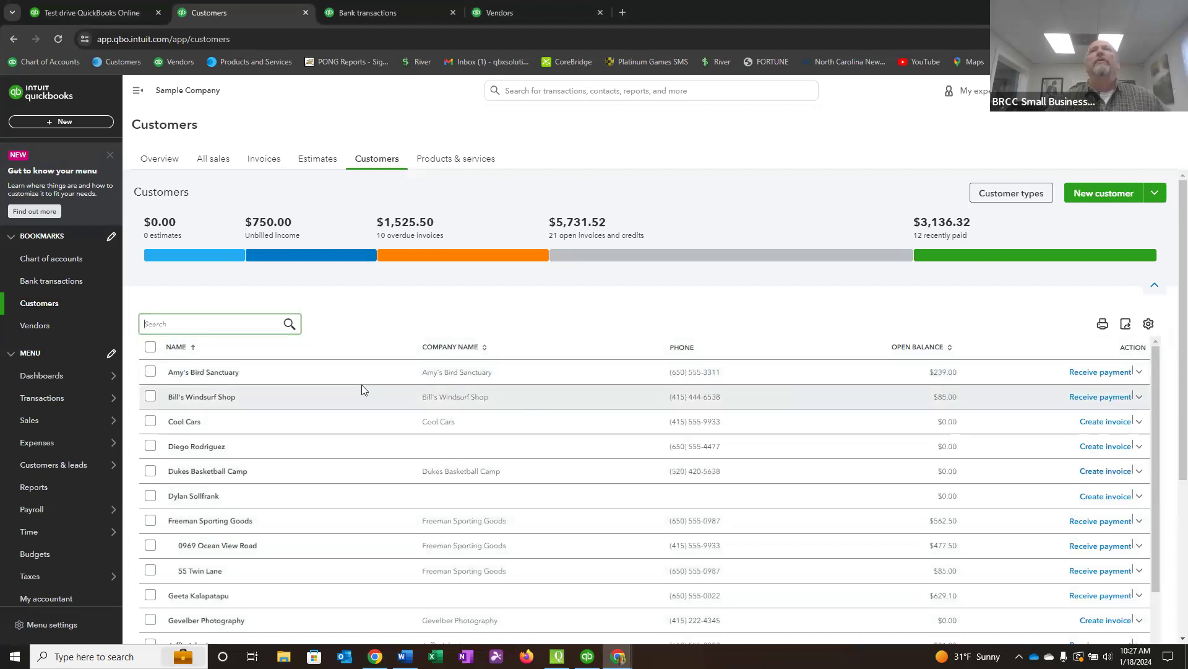
click(216, 375)
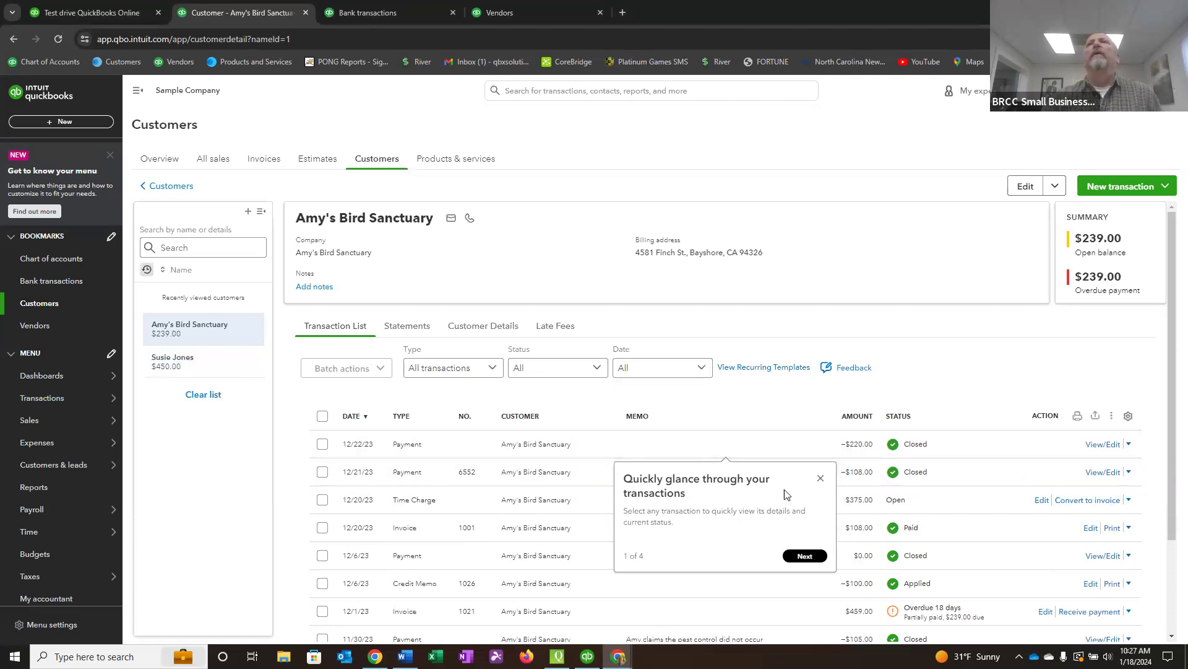
click(821, 480)
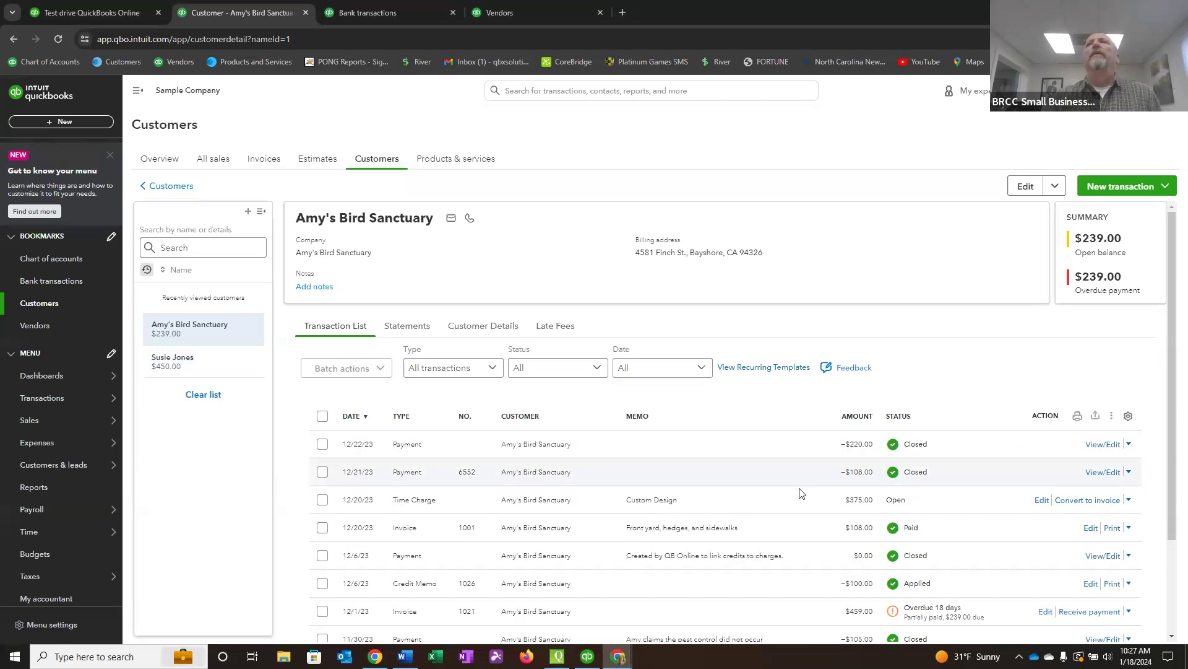
scroll(795, 502, down, 2)
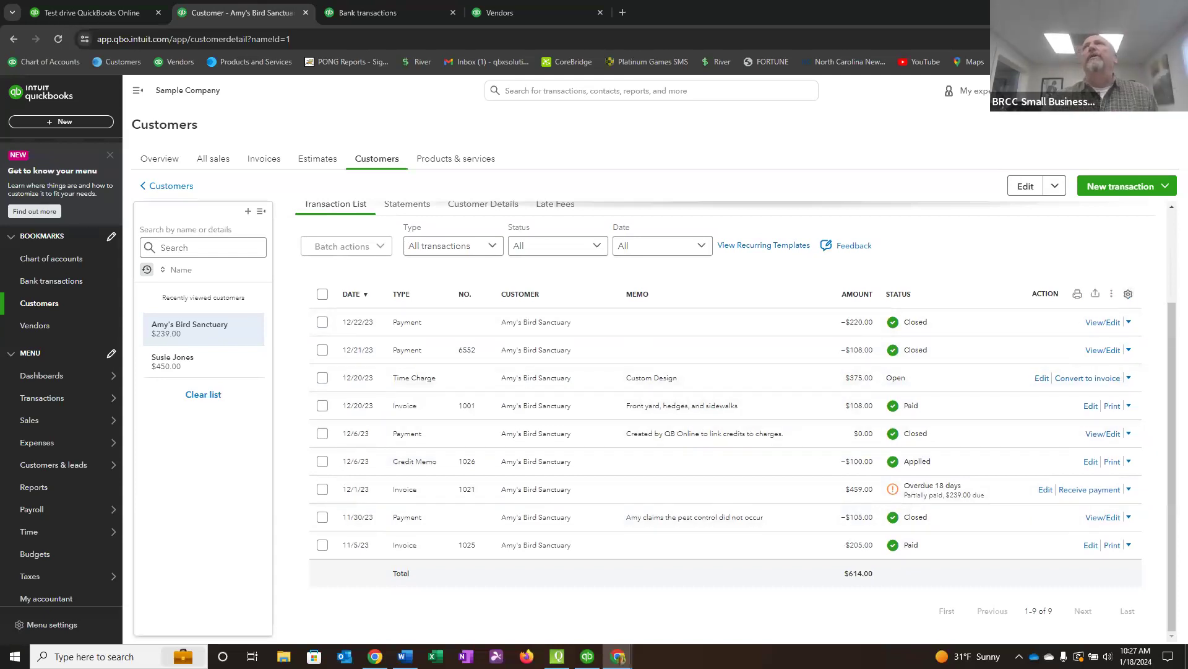
drag(1176, 339, 1181, 370)
Add the Balance column to the customer's transaction list and set it to show 300 rows.
click(1128, 295)
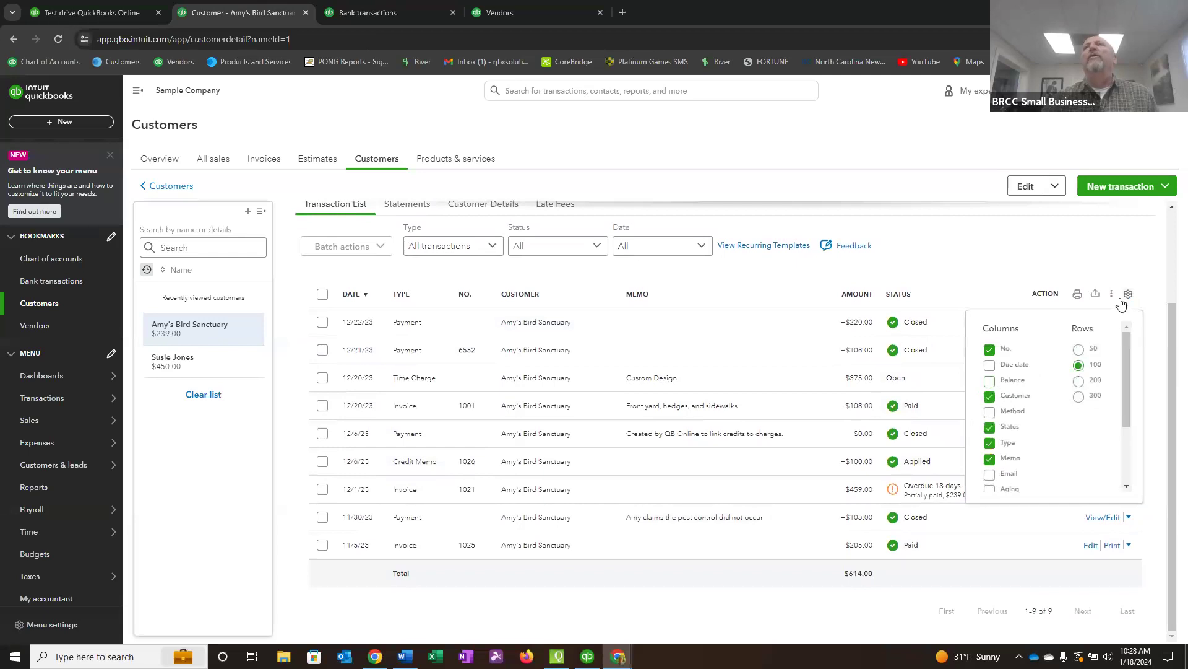
click(989, 382)
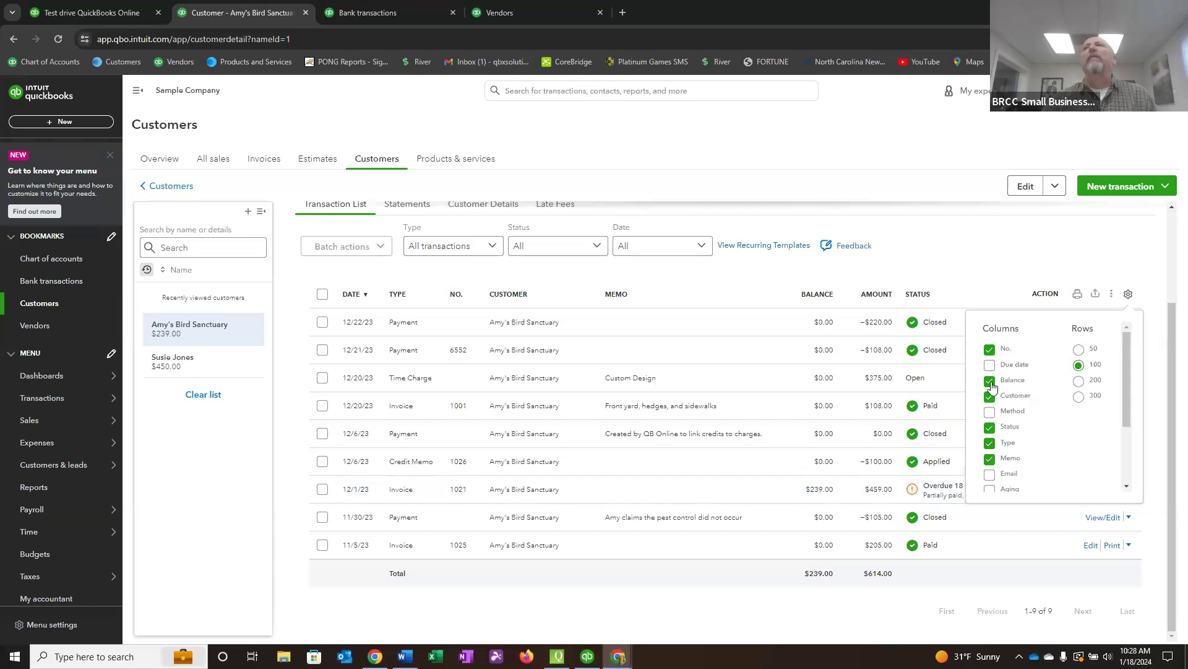
click(1079, 399)
click(1128, 296)
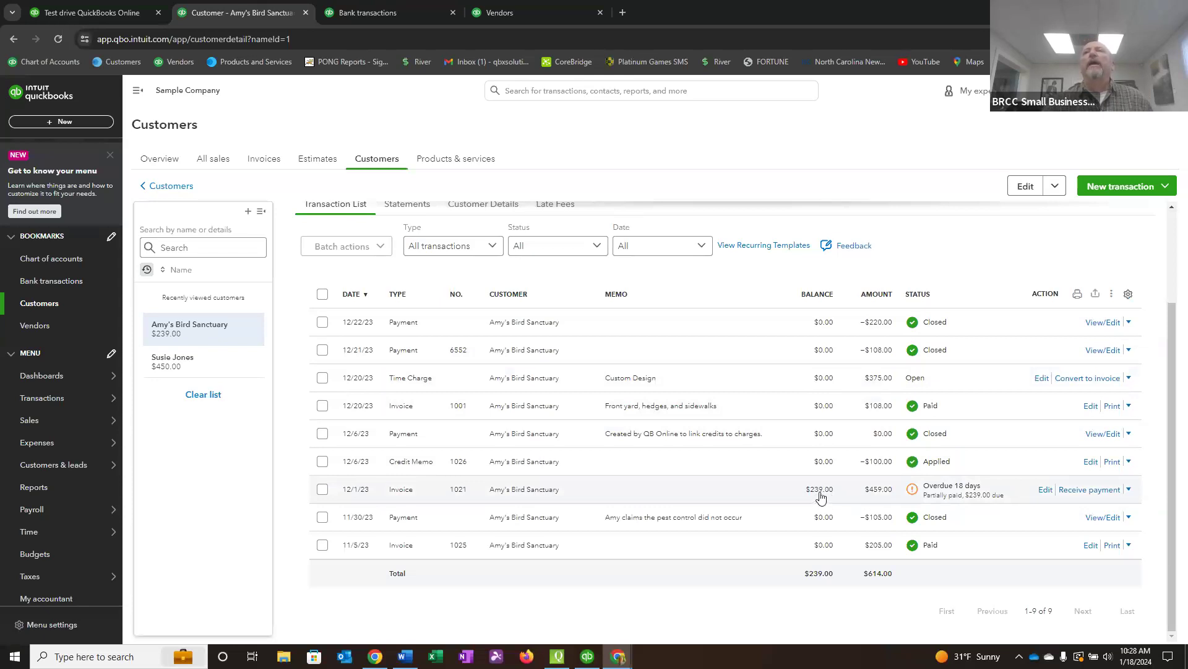
Start receiving a payment on the overdue 12/1/23 invoice, with Cash as the payment method and $100.00 as the amount received.
click(1081, 490)
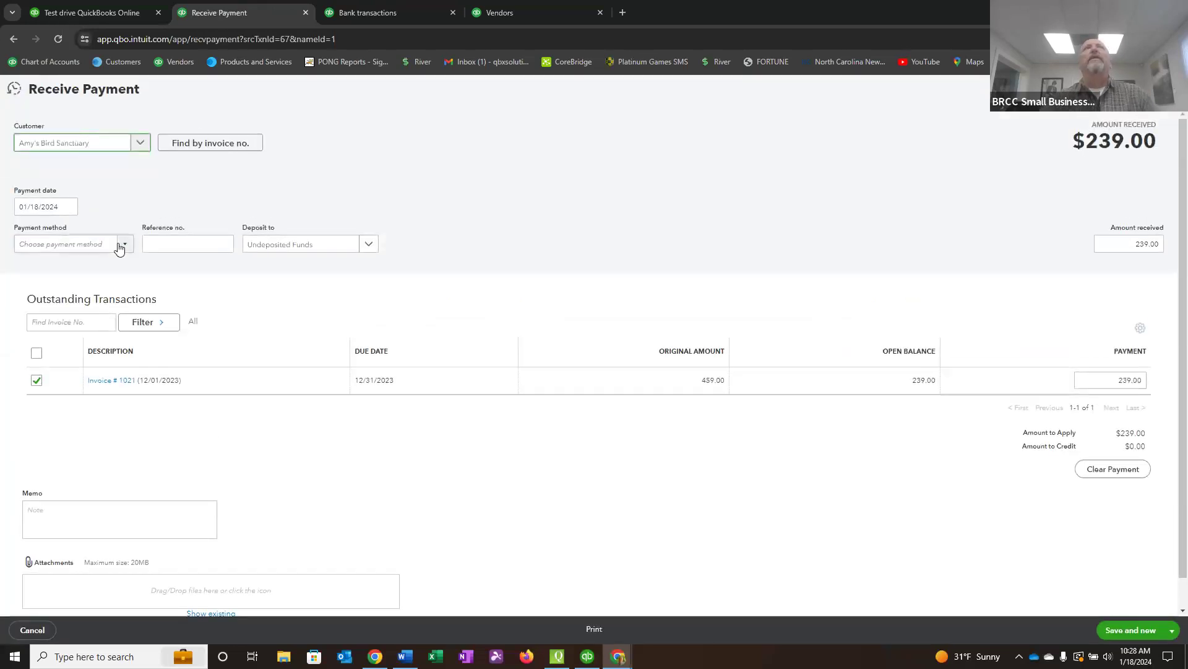
click(123, 244)
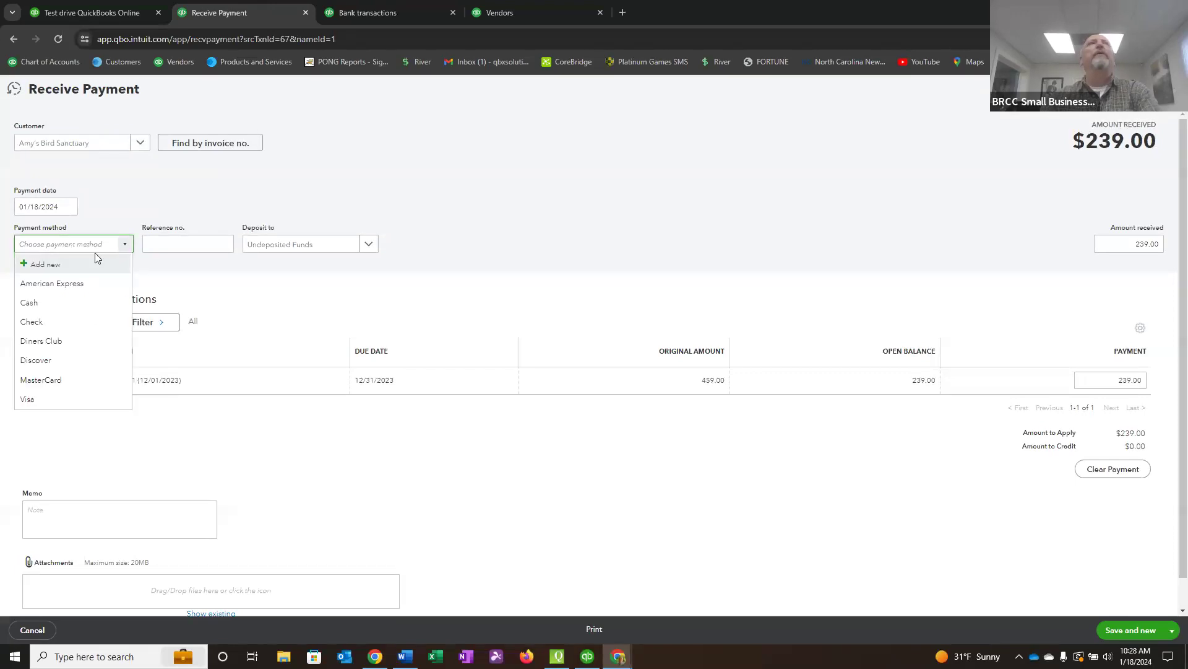
click(36, 302)
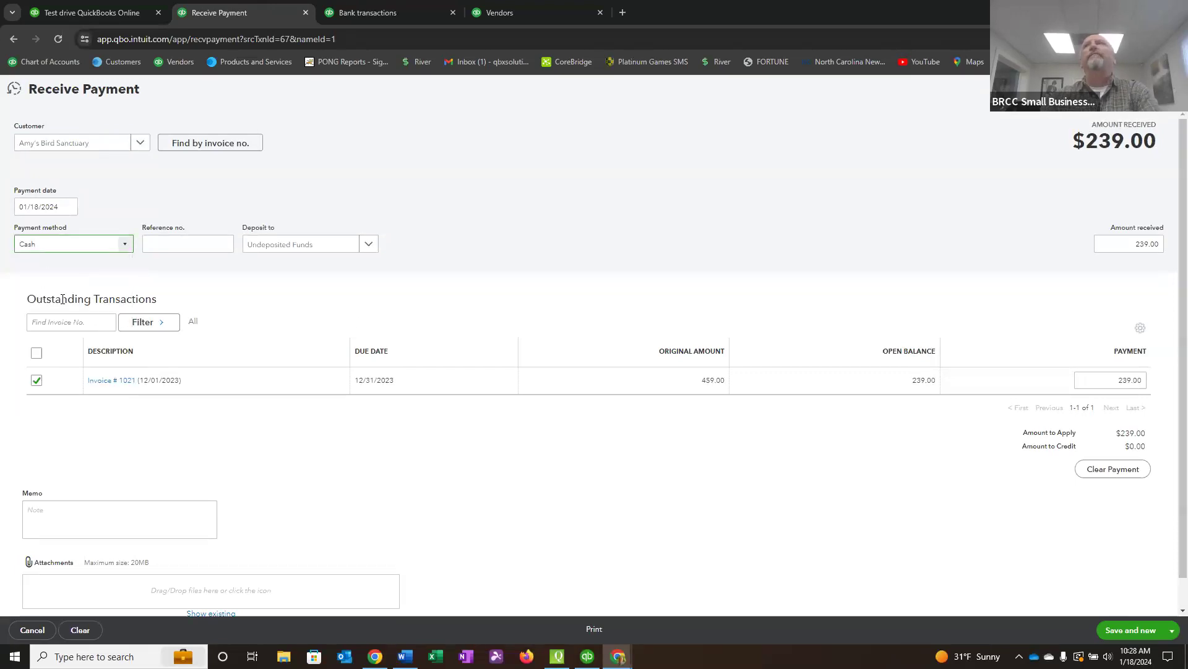
click(1127, 245)
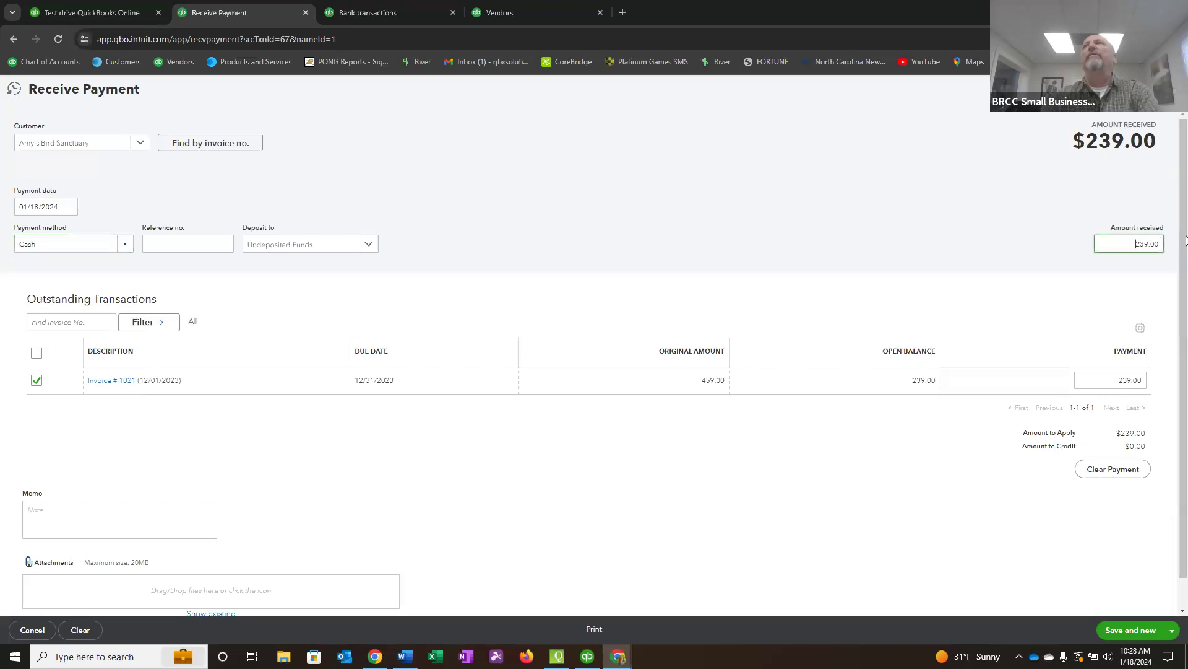
text(1)
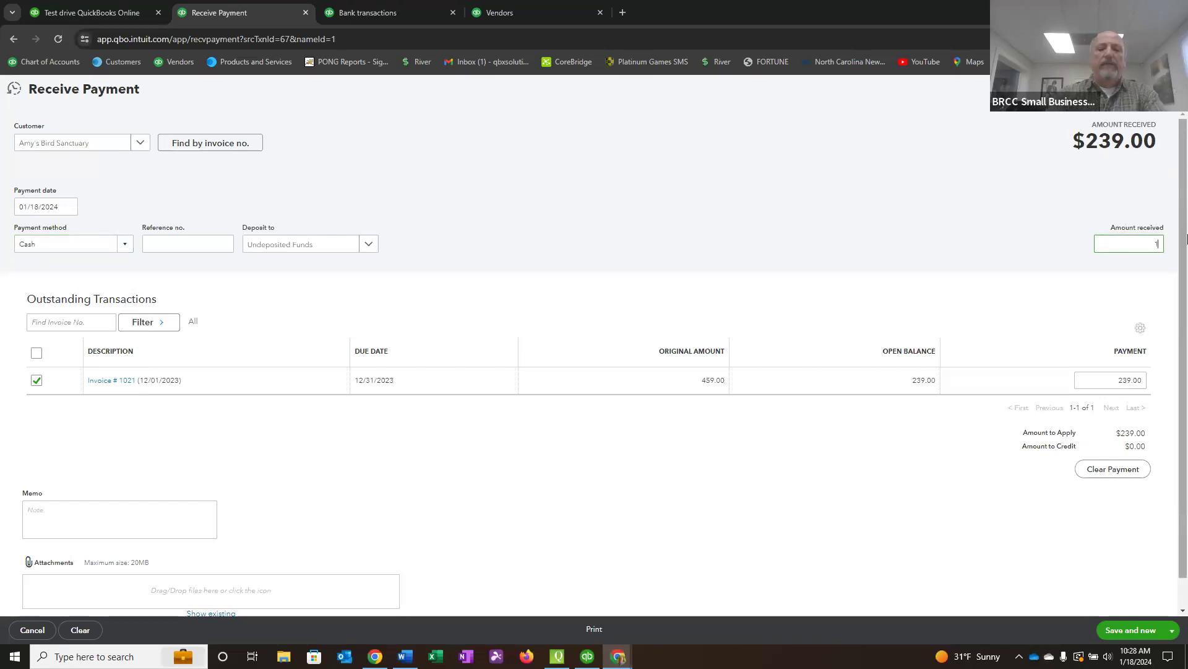
key(Tab)
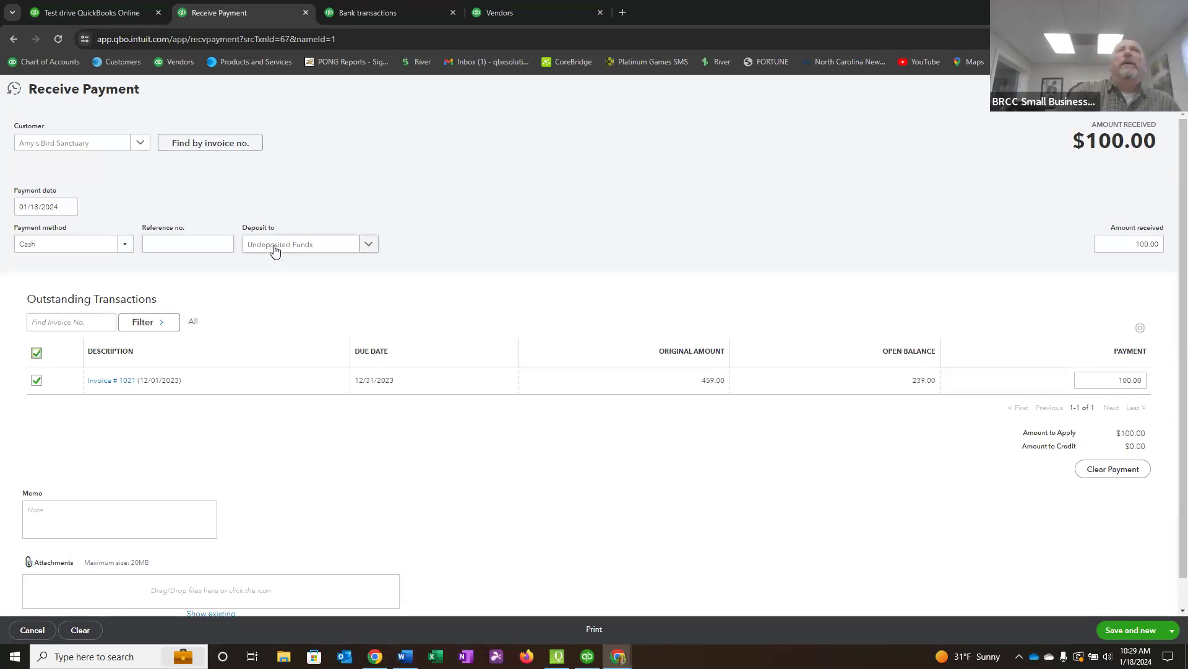
Check the deposit account choices, keep Undeposited Funds, and save and close the cash payment.
click(370, 245)
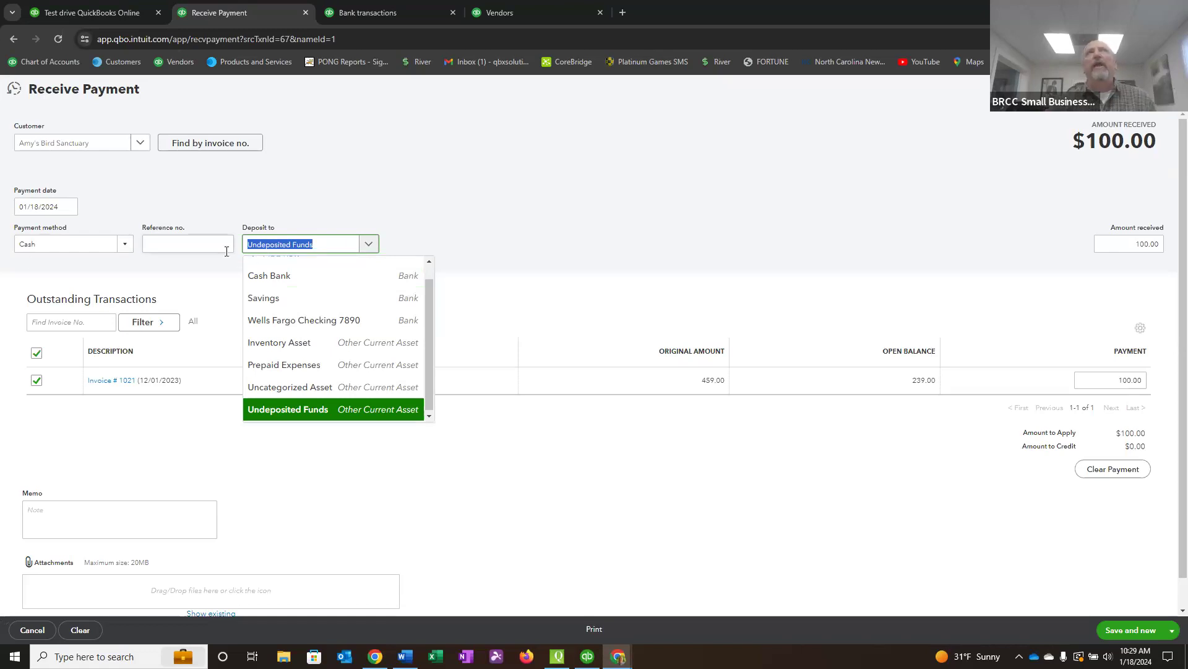
click(520, 174)
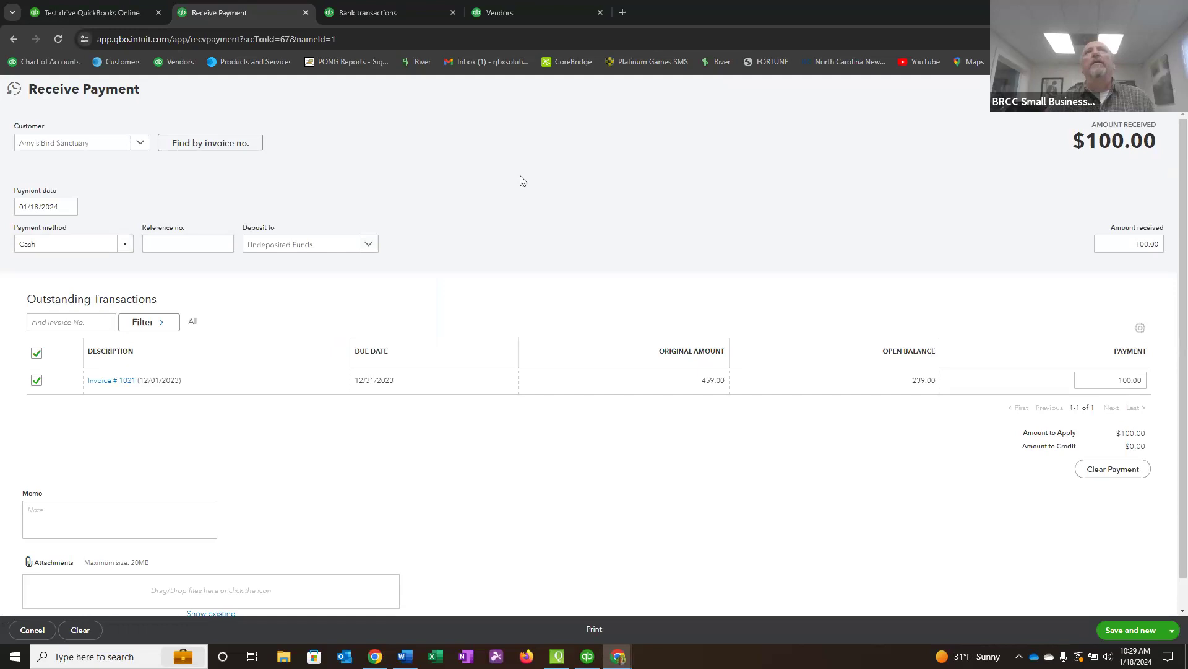
click(1172, 629)
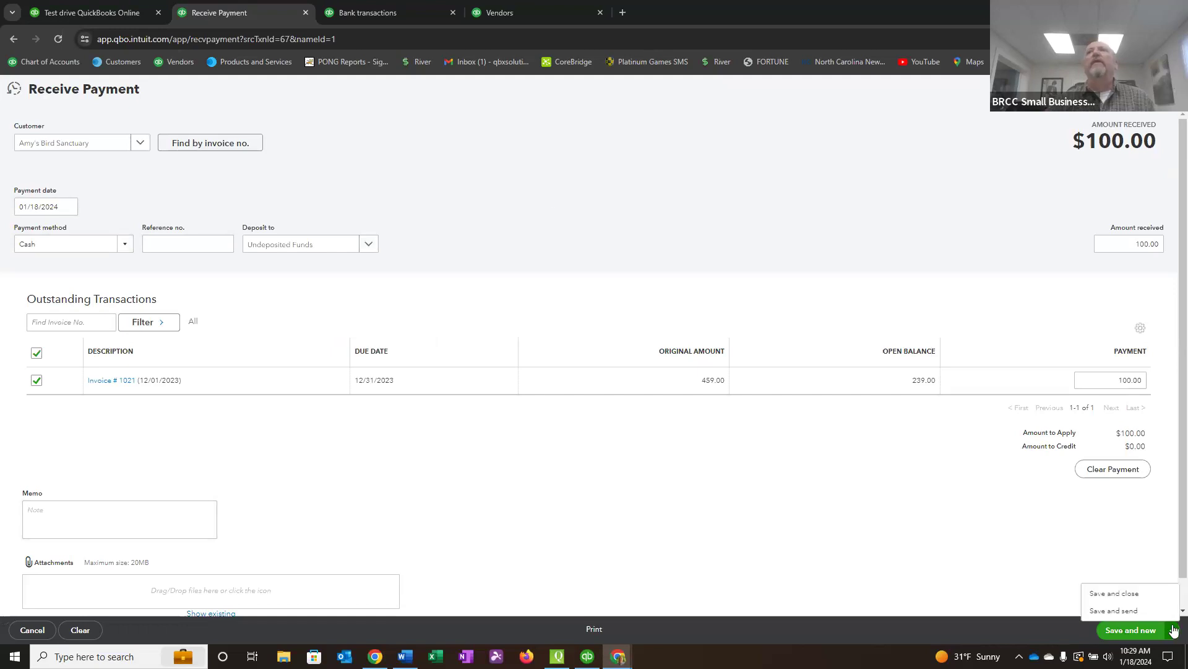
click(1132, 593)
click(1129, 630)
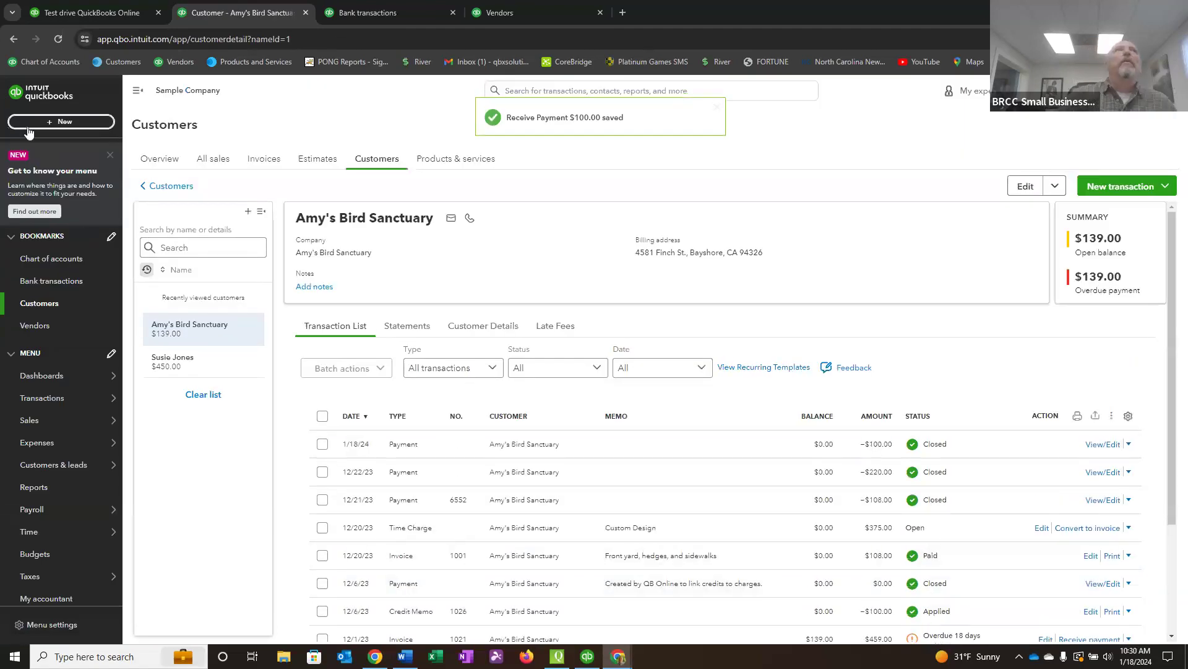
click(49, 122)
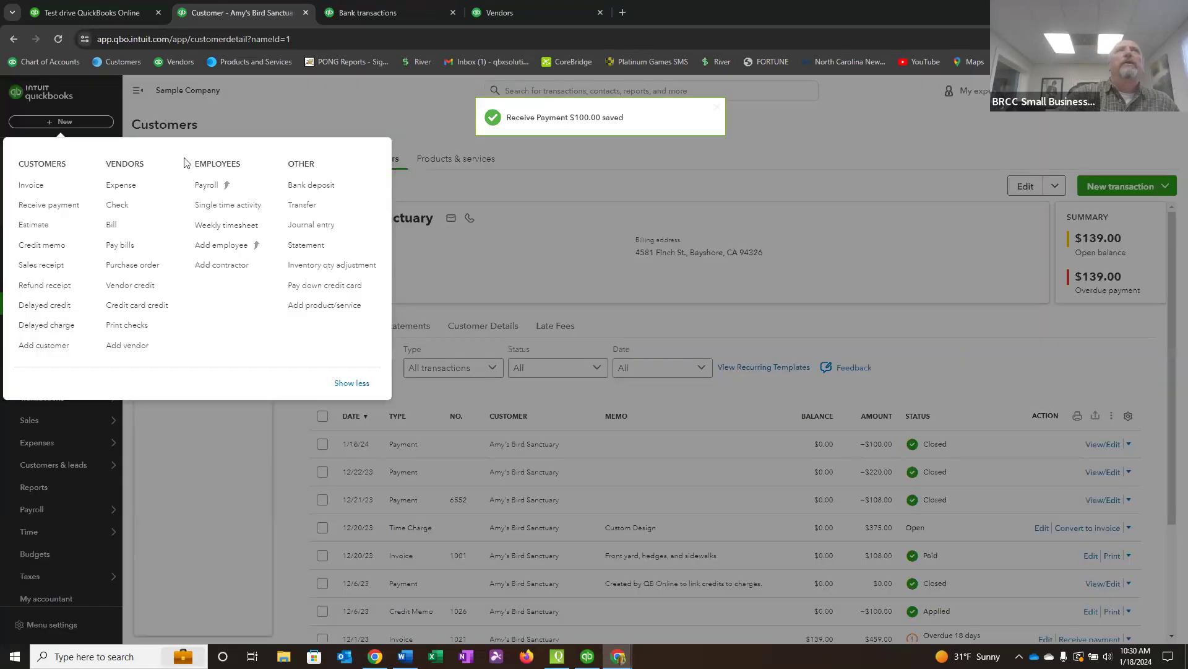
click(319, 187)
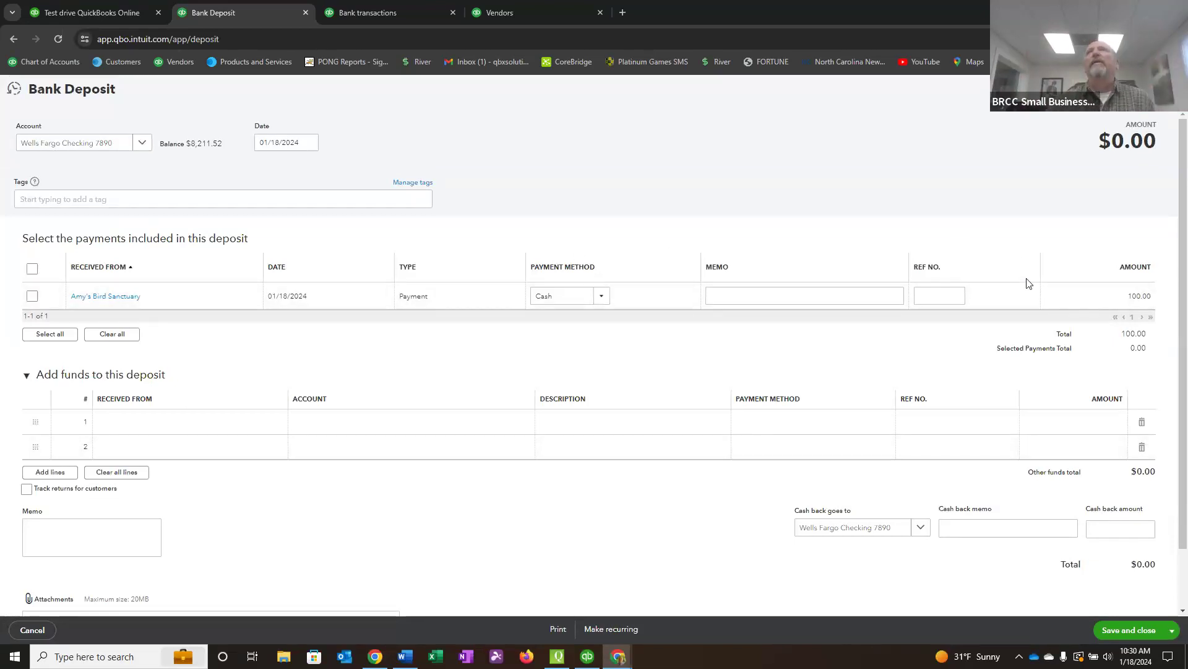
click(32, 296)
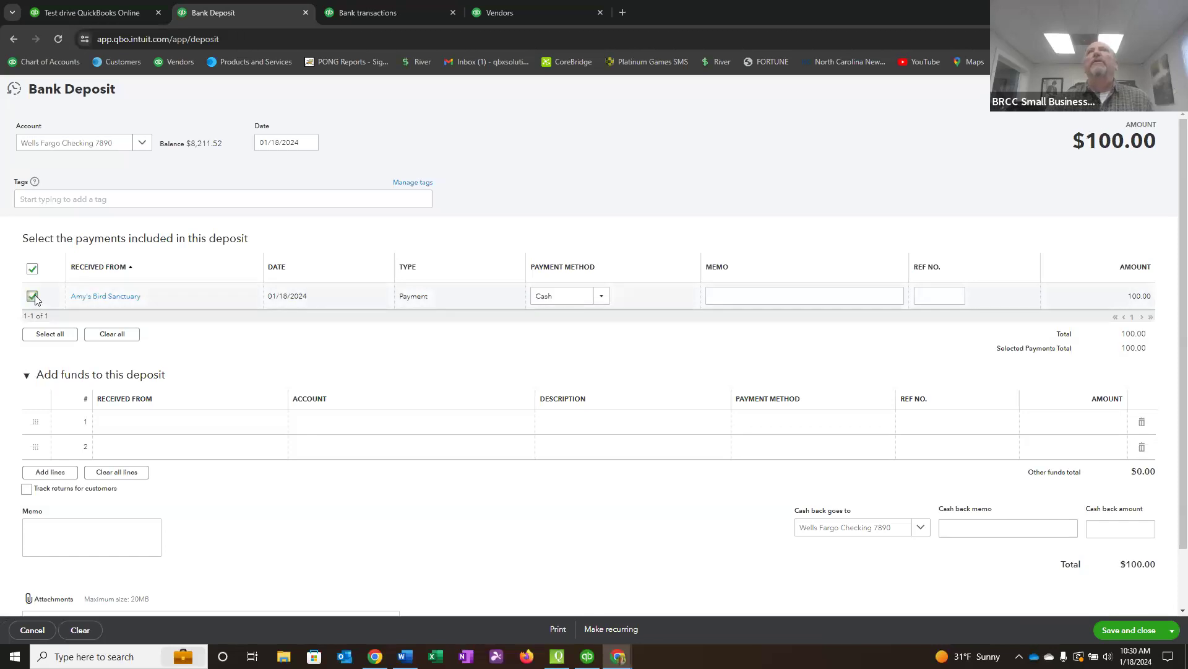
click(141, 143)
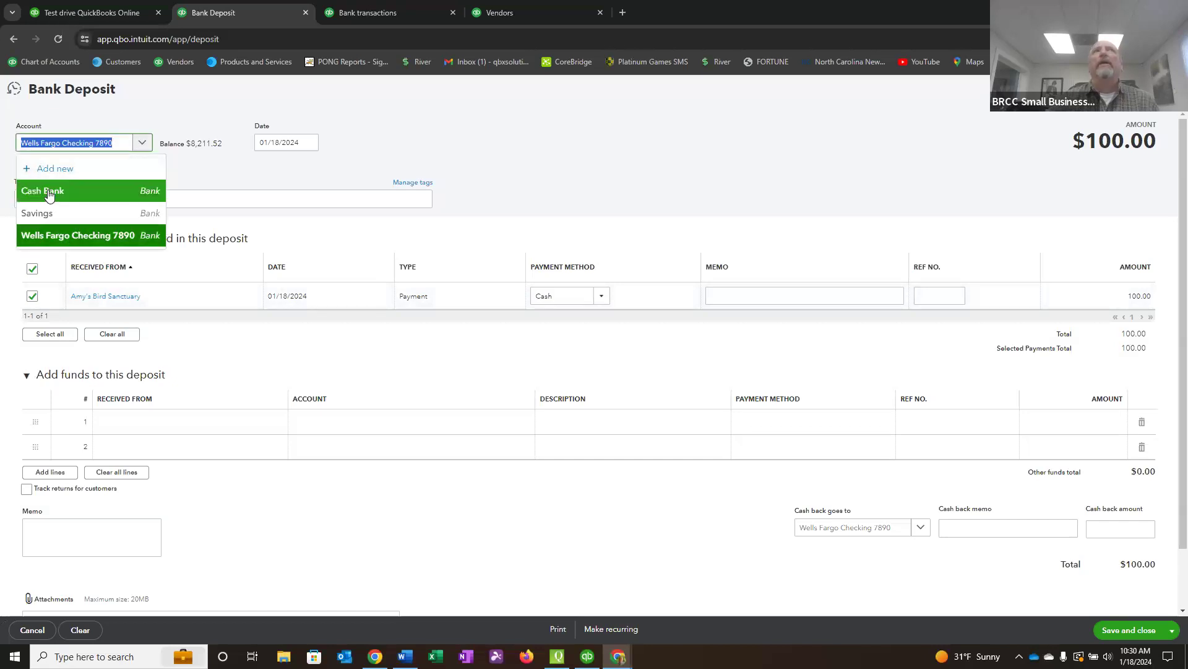
click(509, 156)
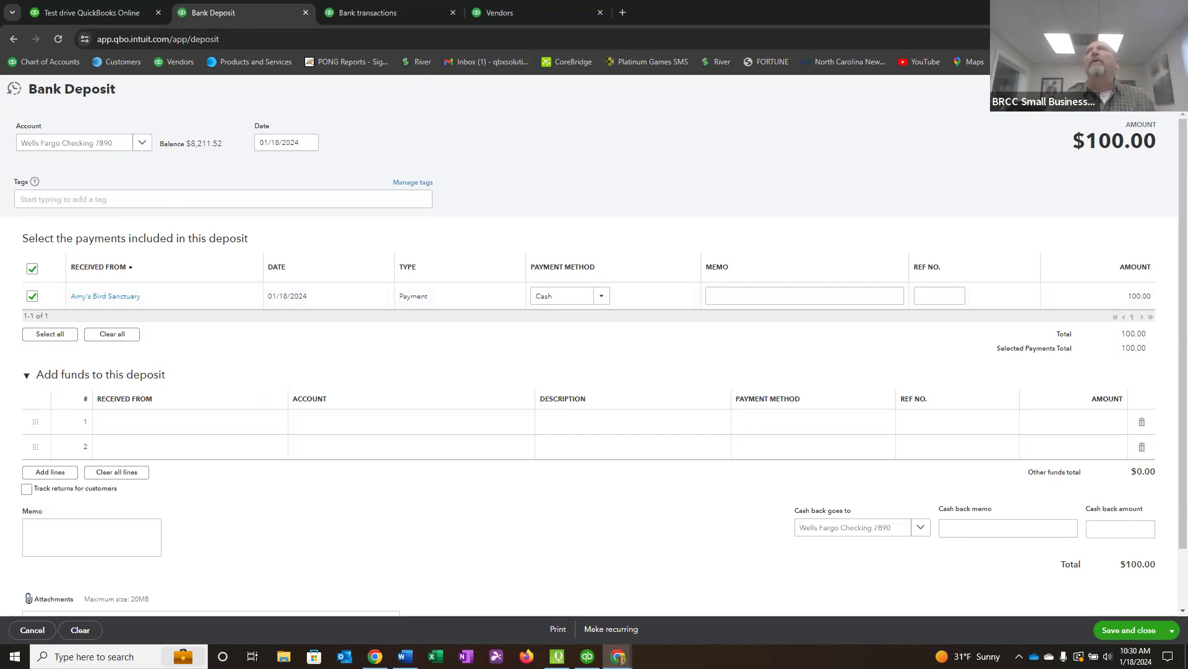
click(1167, 89)
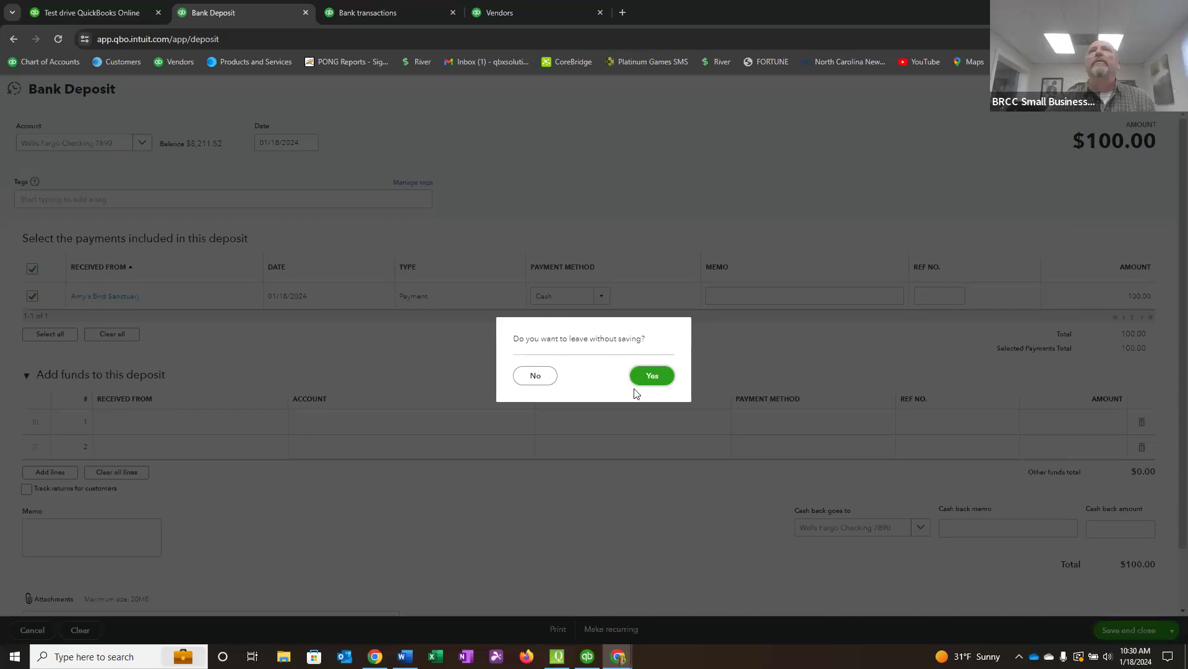
click(652, 376)
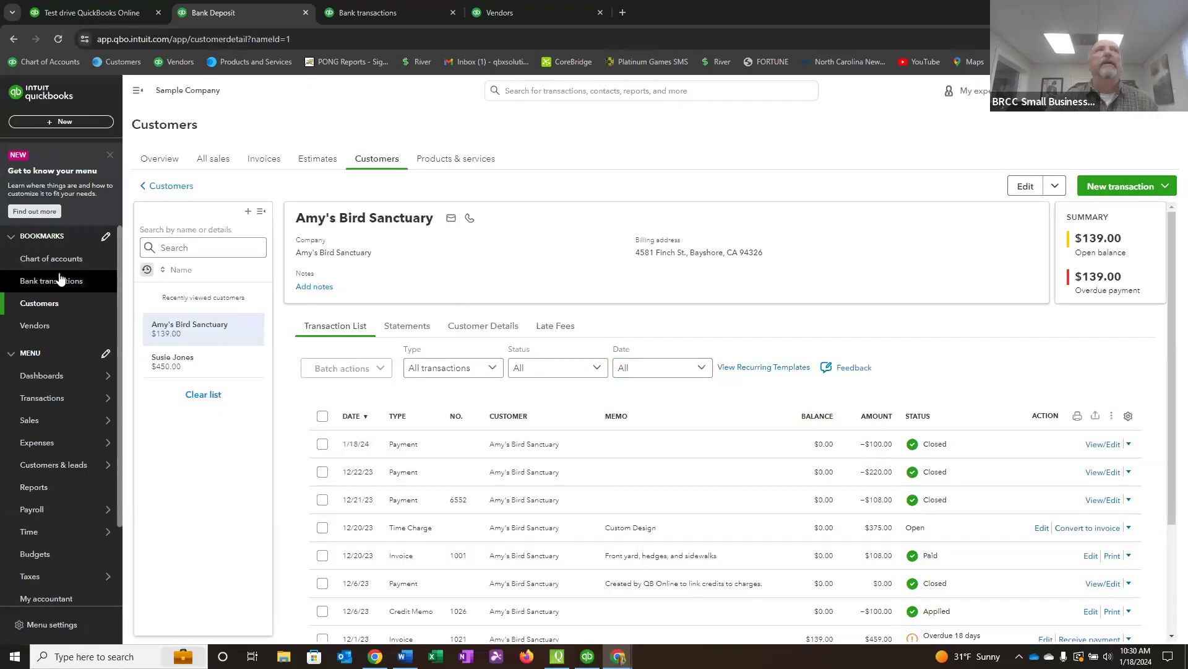
Start receiving the remaining $139.00 from Amy's Bird Sanctuary in the customer list, with Check as the payment method and reference number 6876.
mouse_move(40, 426)
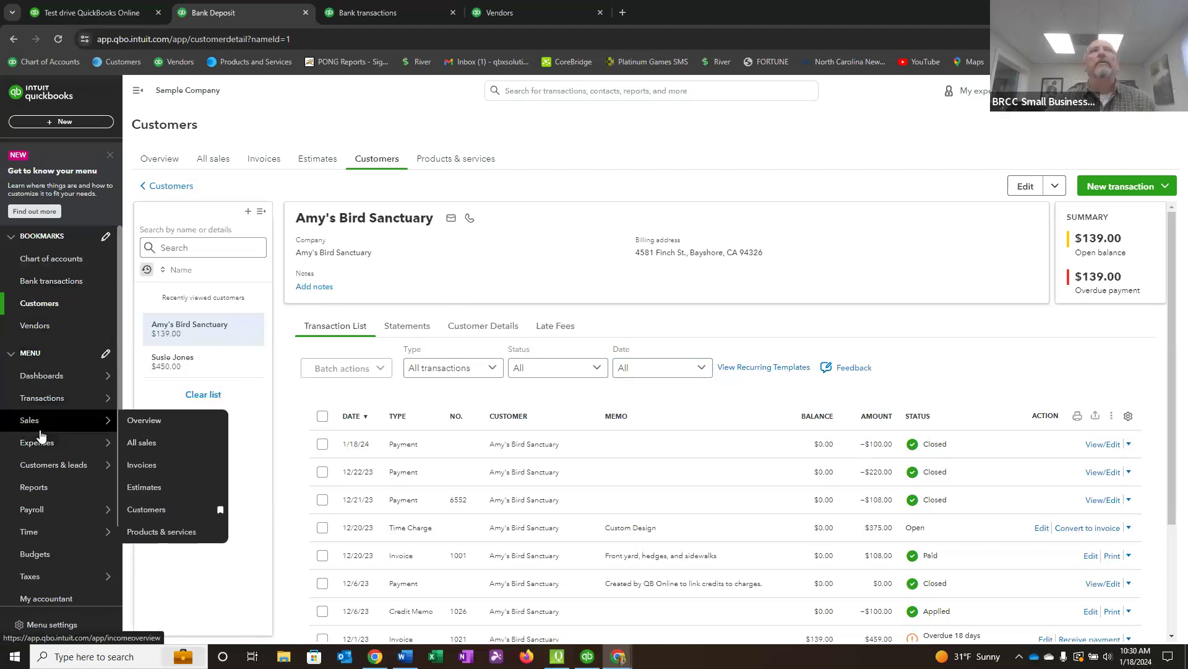
click(41, 303)
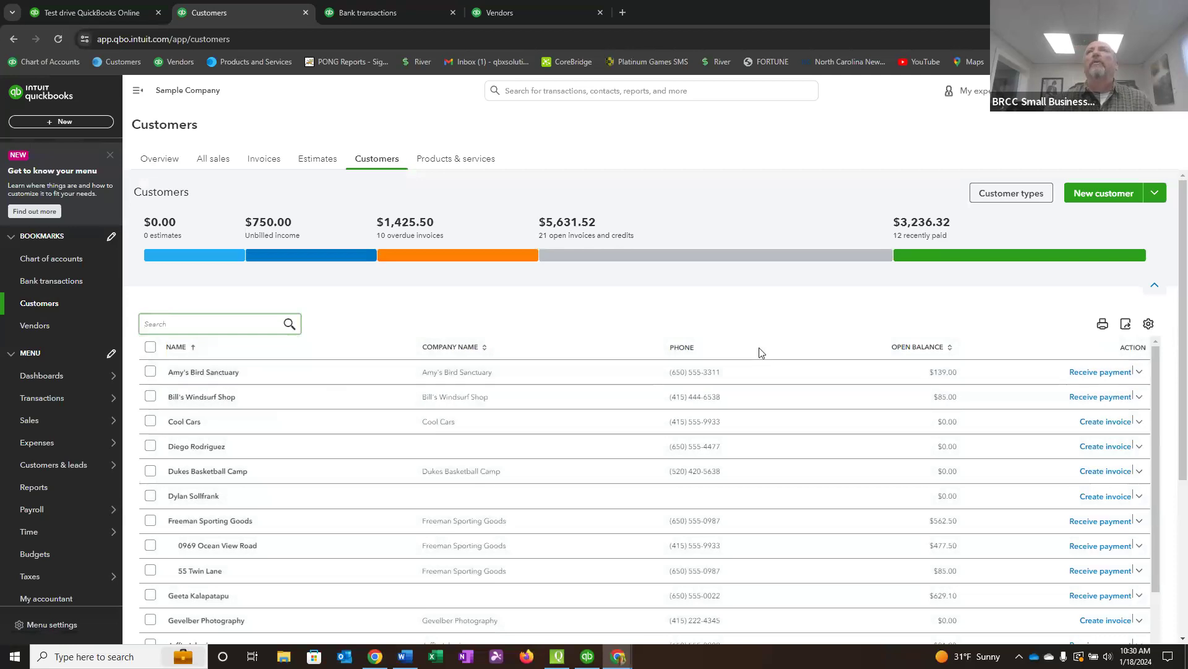
click(1102, 372)
scroll(1108, 371, down, 1)
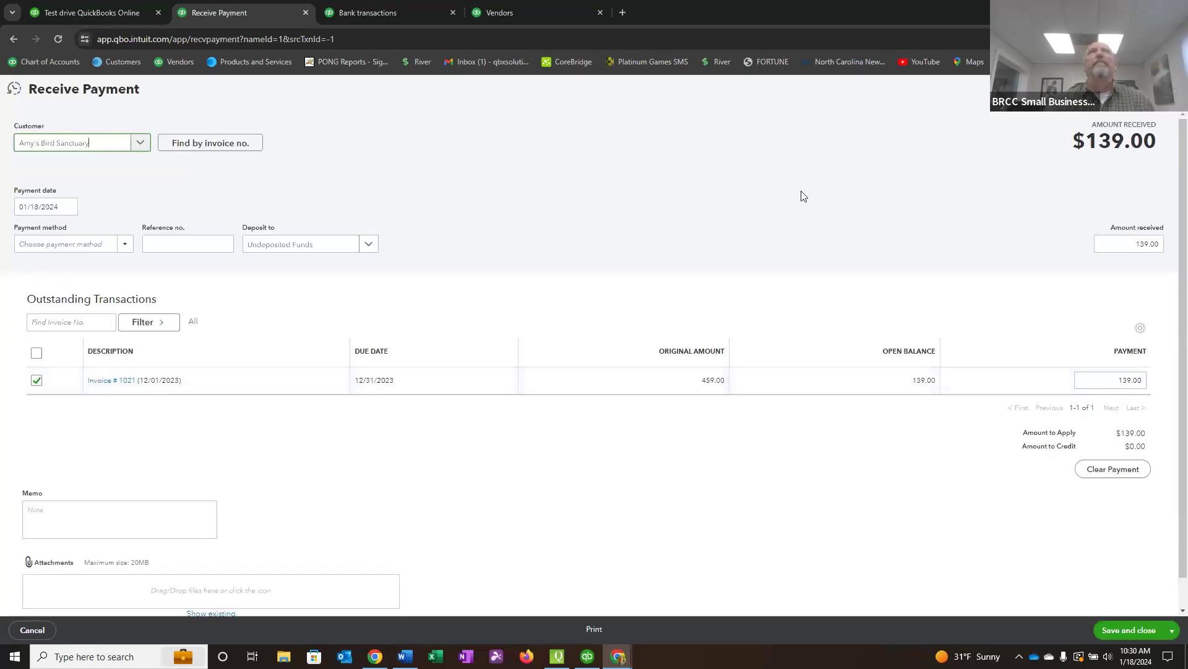
click(124, 243)
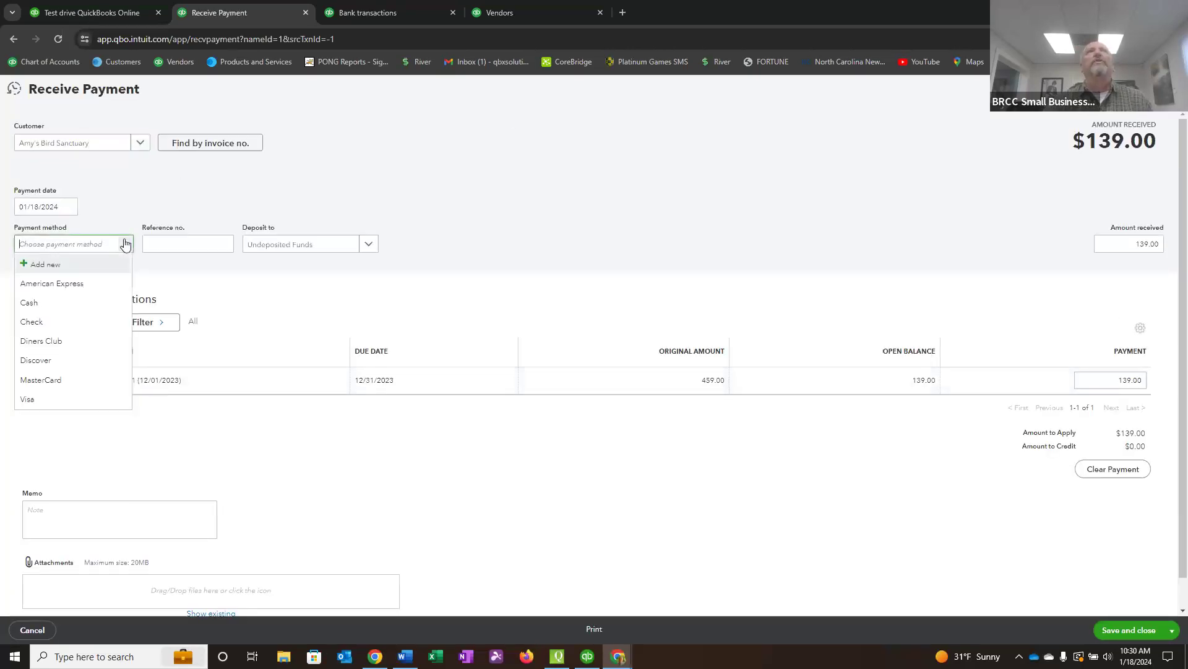
click(50, 328)
click(160, 244)
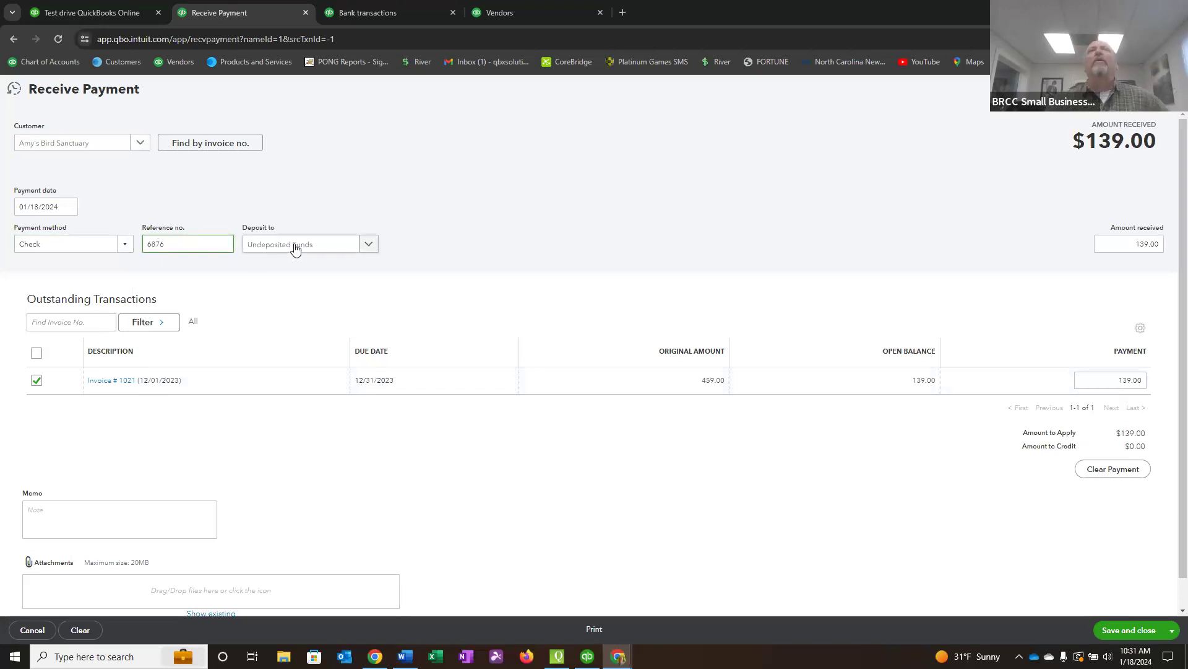
Review the deposit account options, leave the check payment in Undeposited Funds, and save and close it.
click(369, 245)
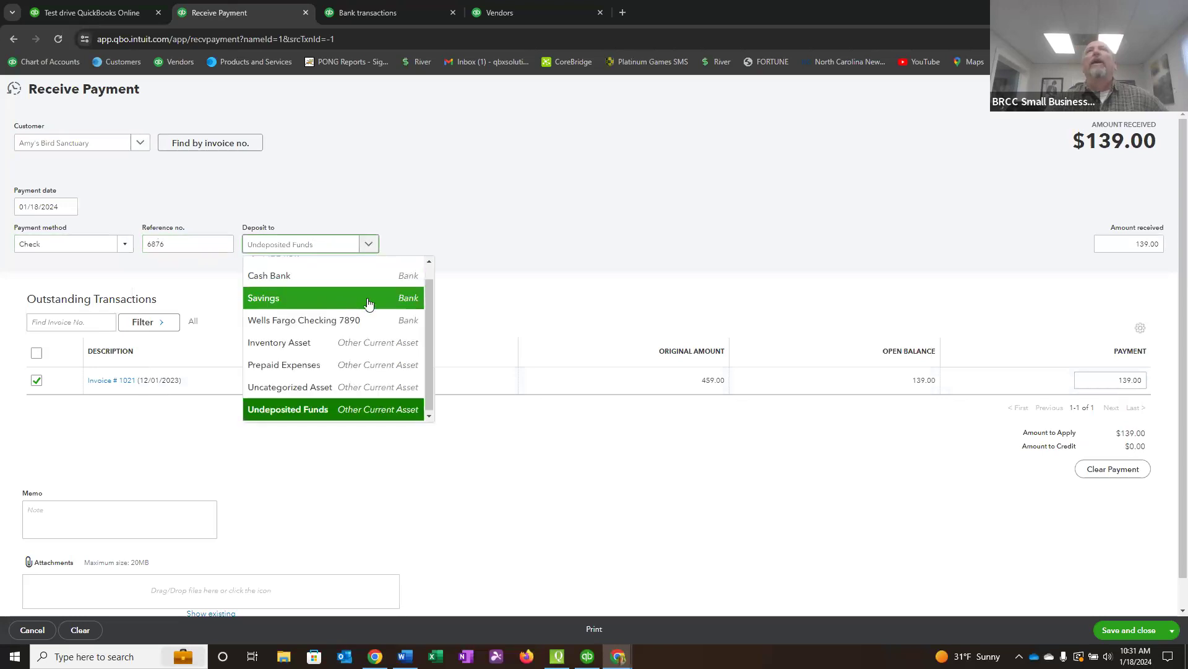
scroll(425, 301, up, 1)
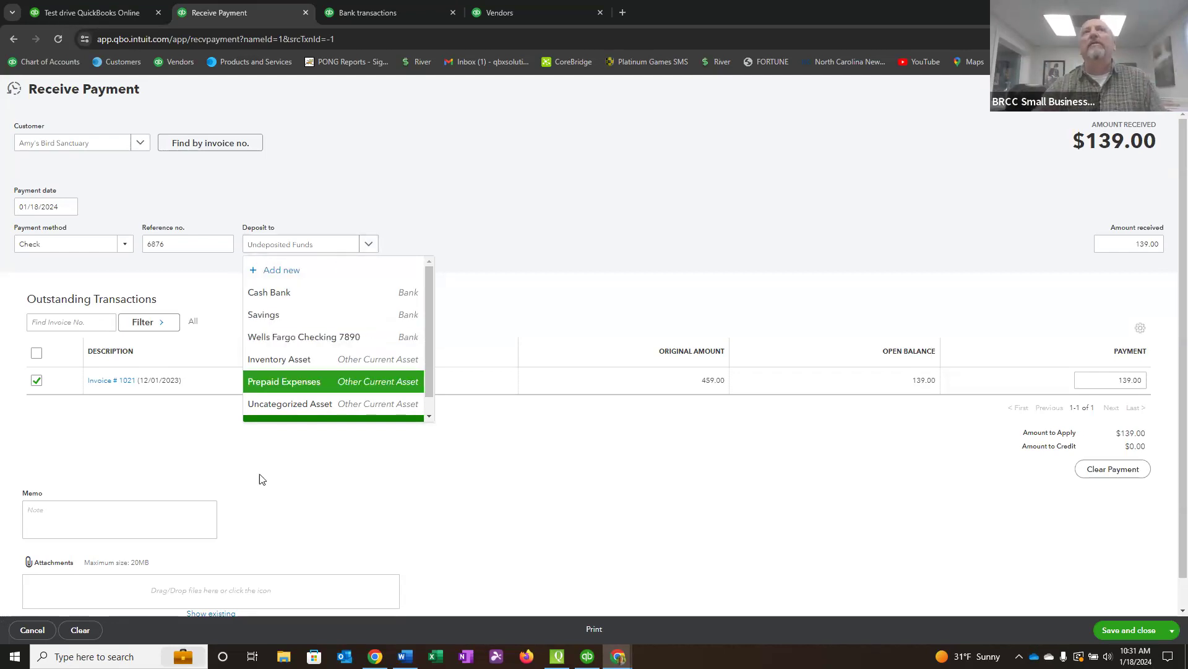
click(613, 479)
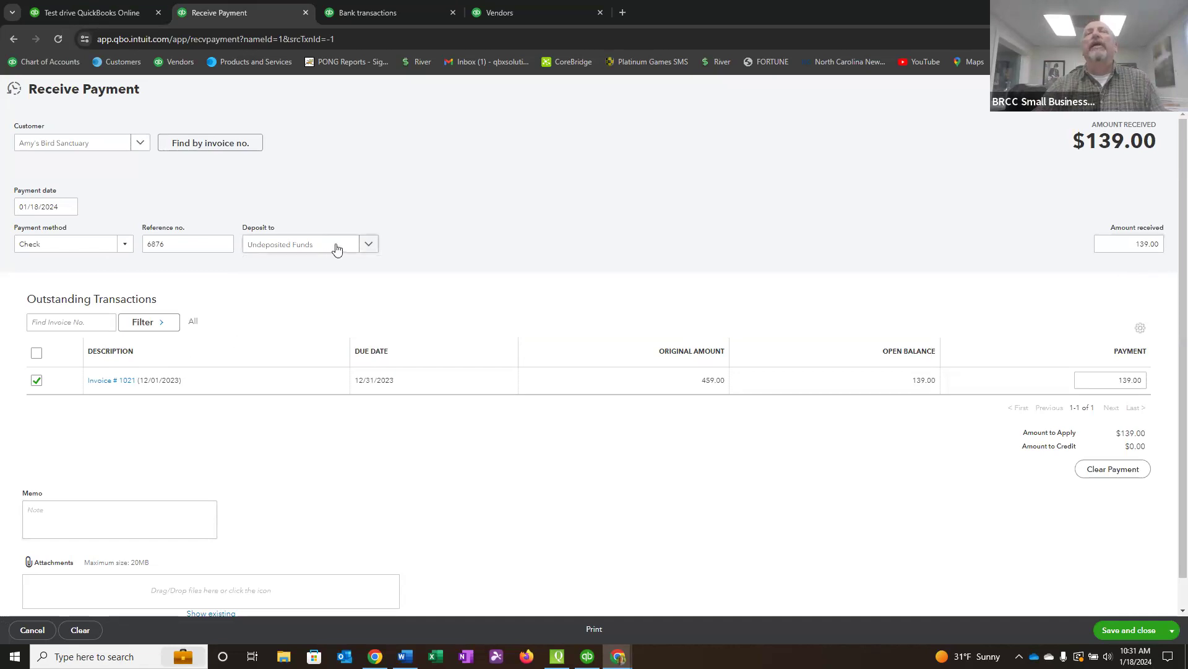
click(1126, 630)
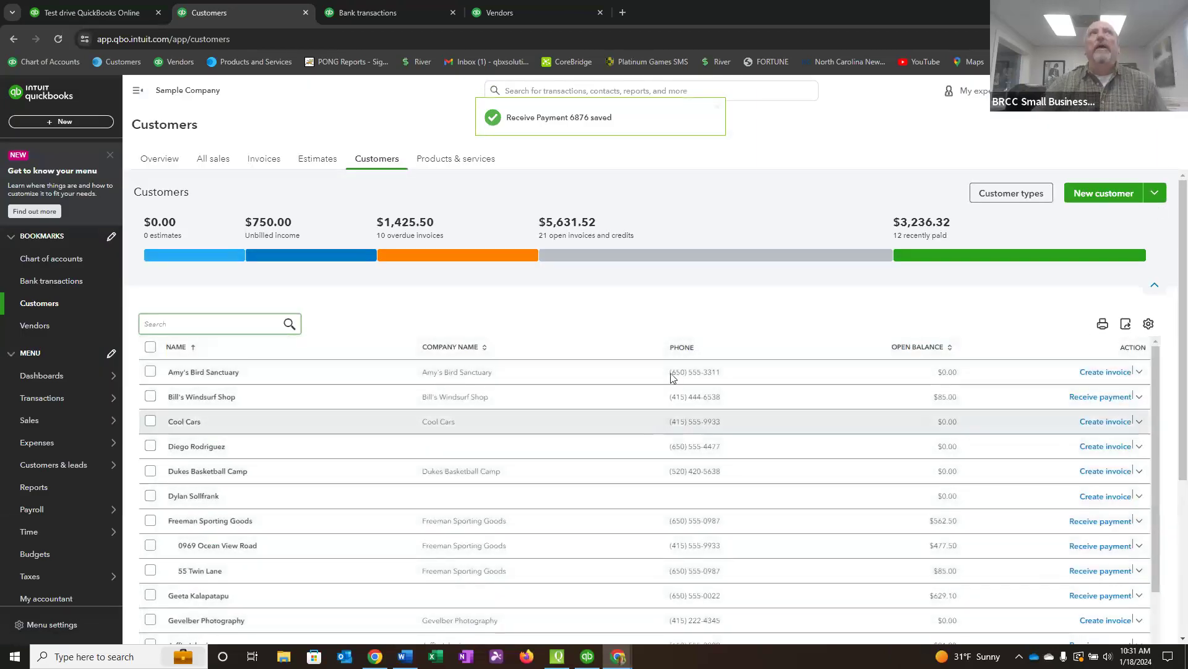
Record a bank deposit to Wells Fargo Checking including both Amy's Bird Sanctuary payments, cash $100.00 and check $139.00, and save and close it.
click(64, 122)
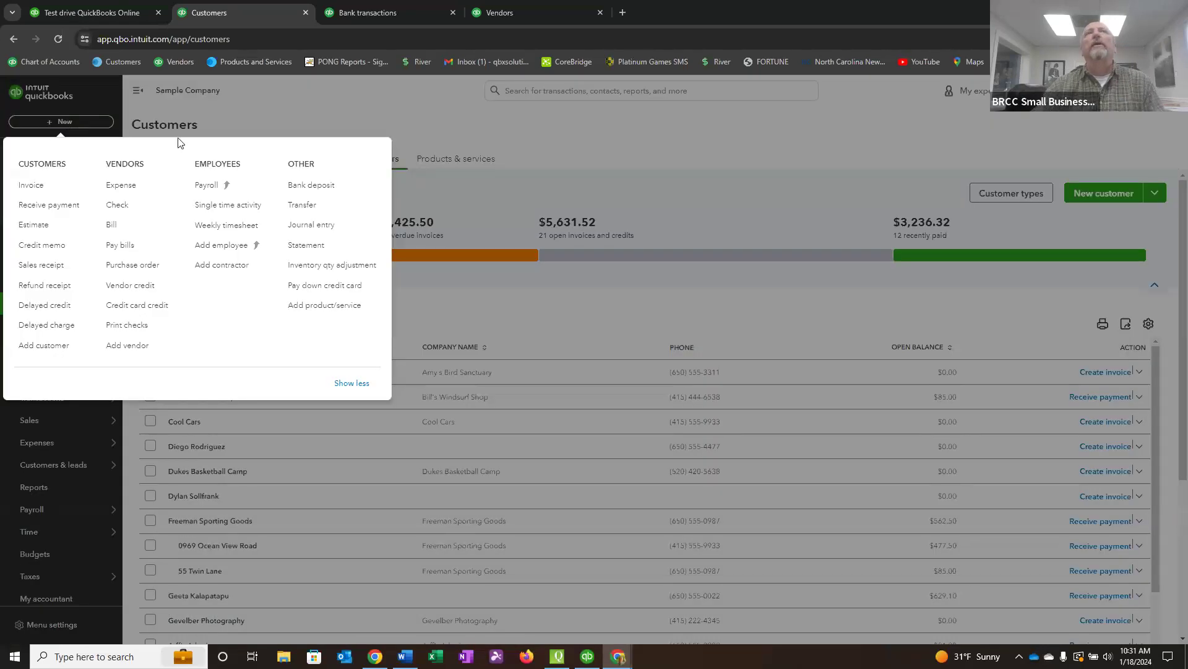
click(320, 187)
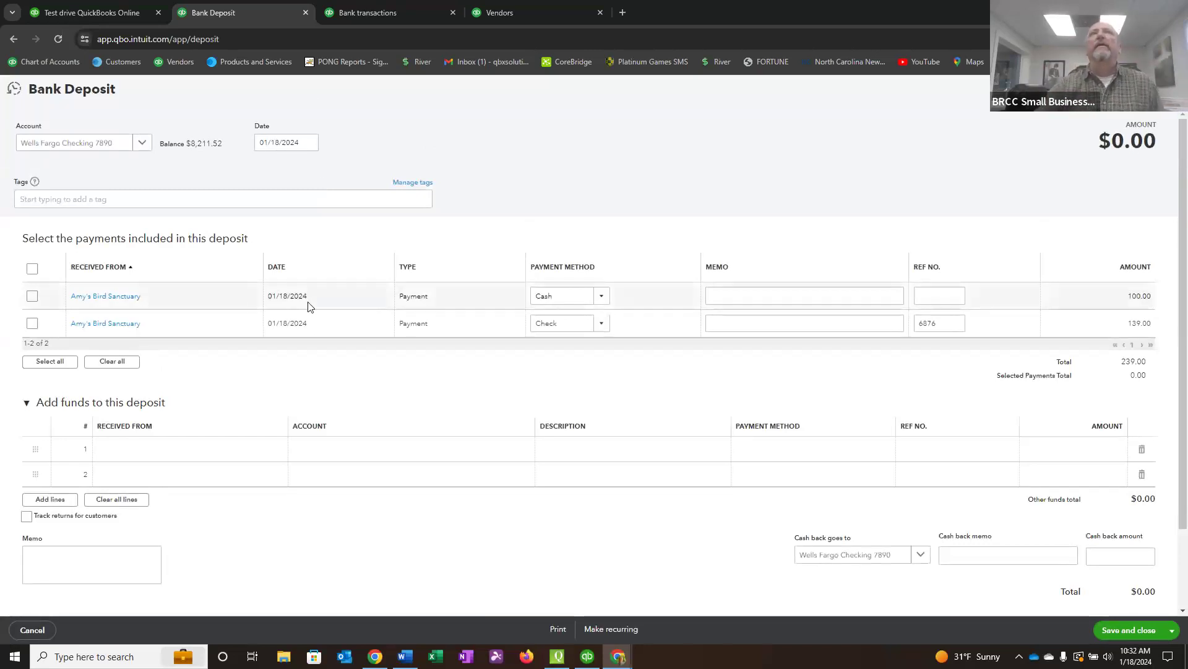
click(32, 296)
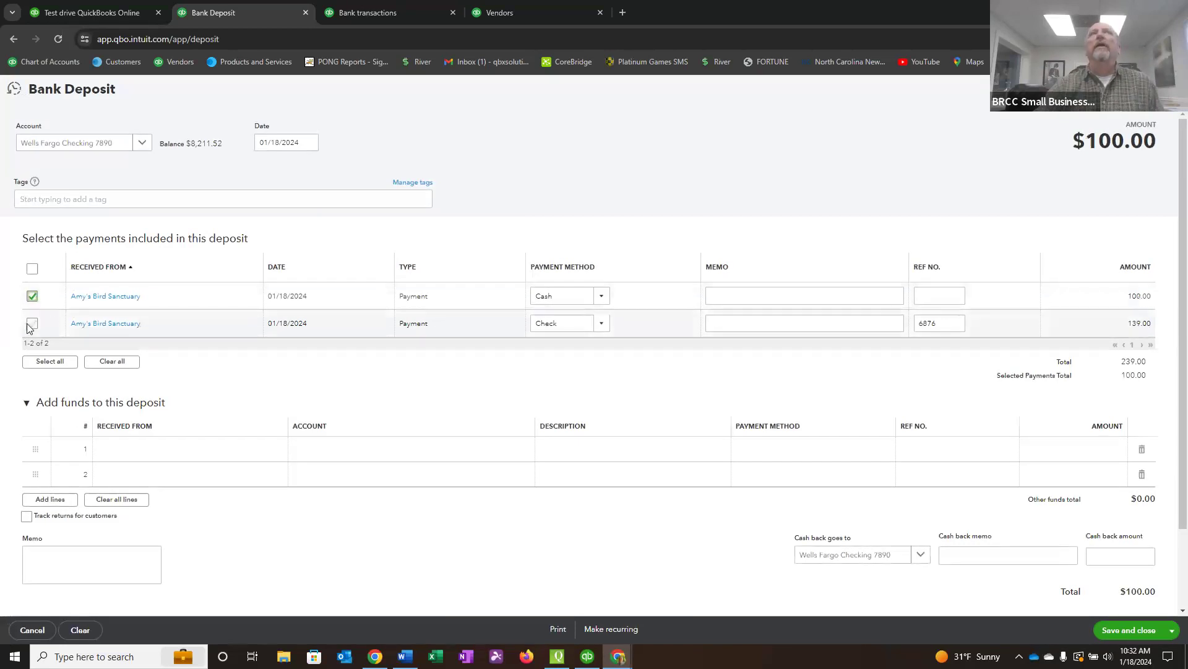
click(33, 324)
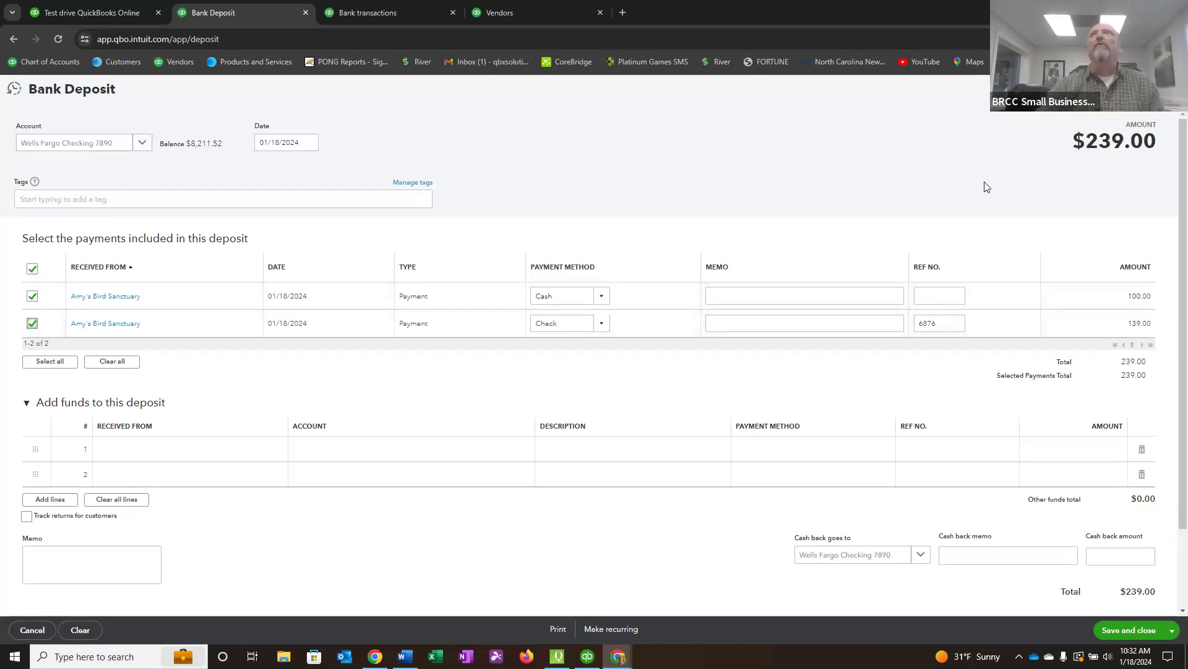
click(1129, 630)
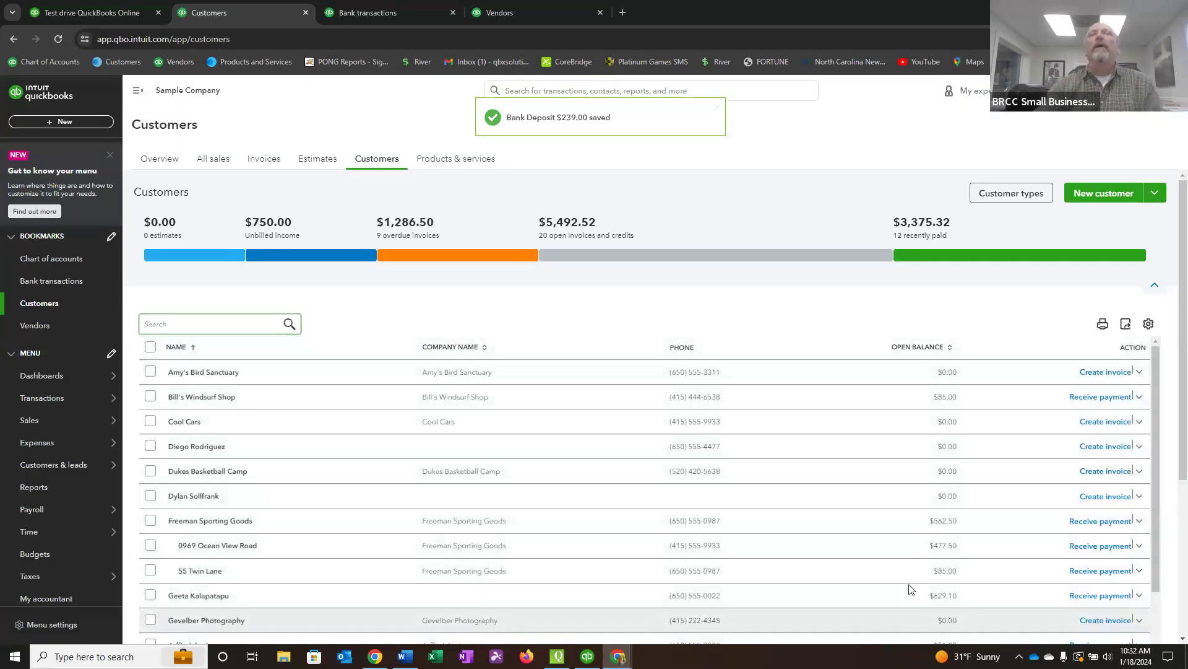
Review the $239.00 Amy's Bird Sanctuary deposit from the Wells Fargo Checking register, and close it without changes.
click(52, 261)
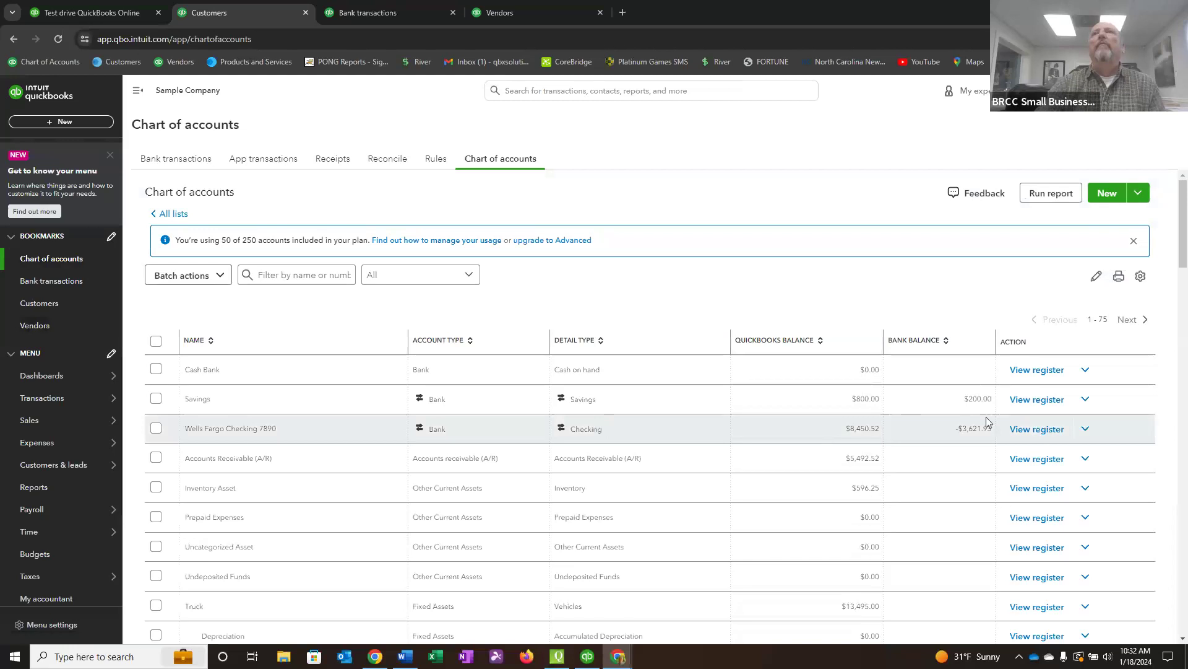
click(1031, 430)
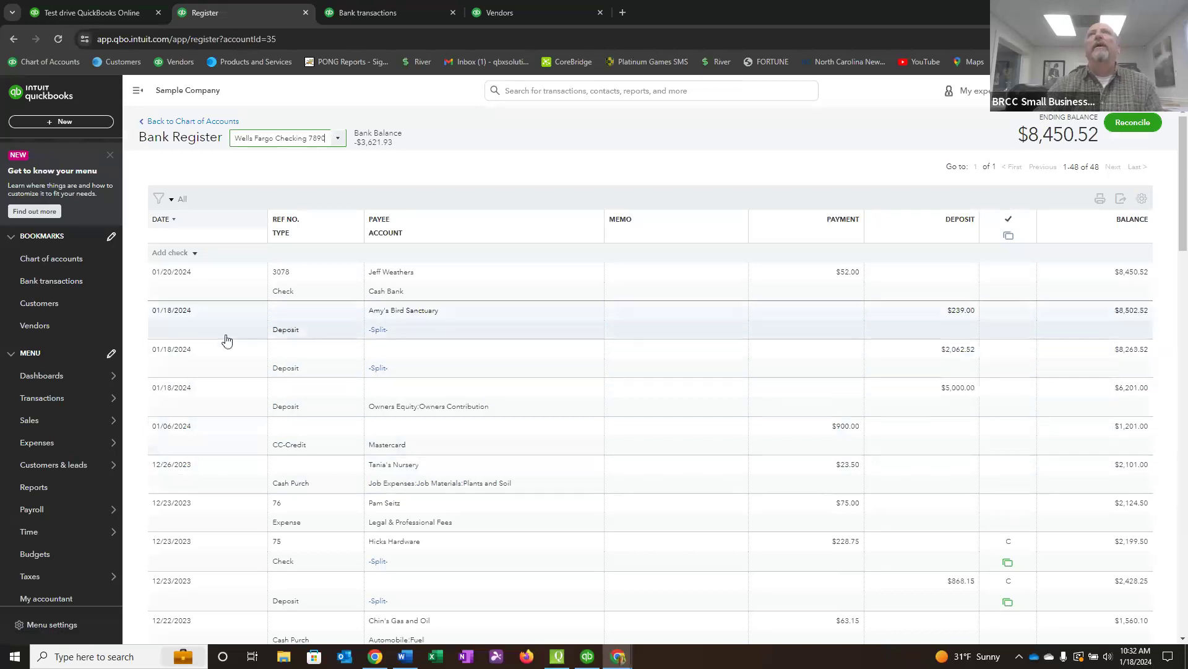
click(519, 328)
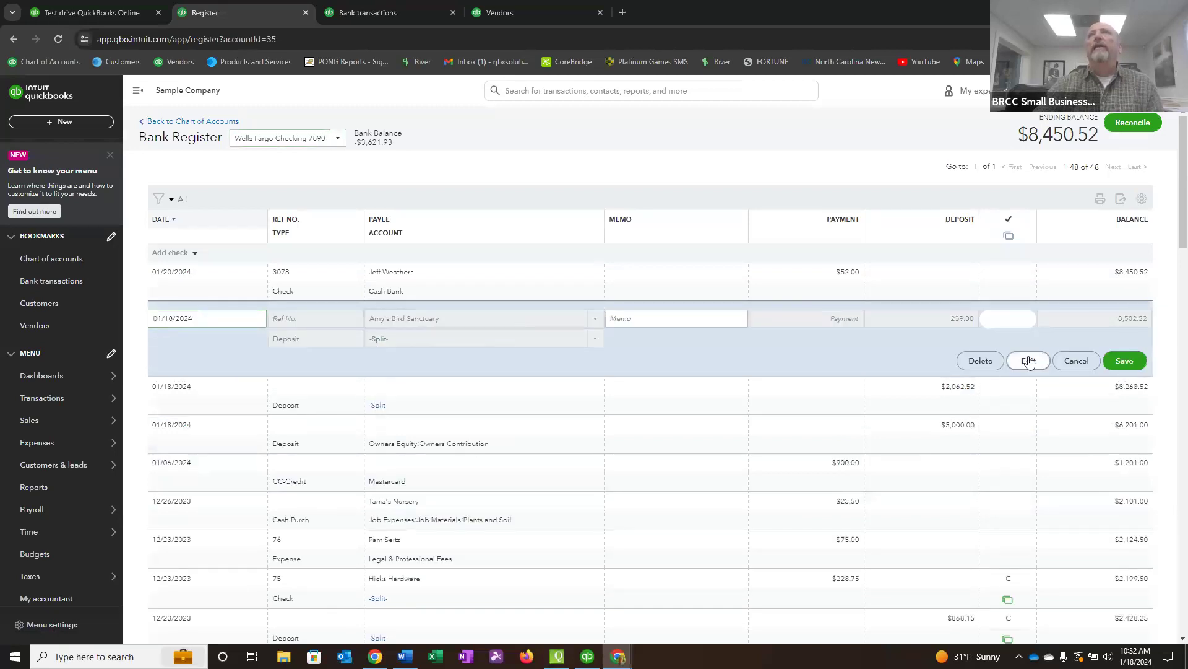
click(1026, 359)
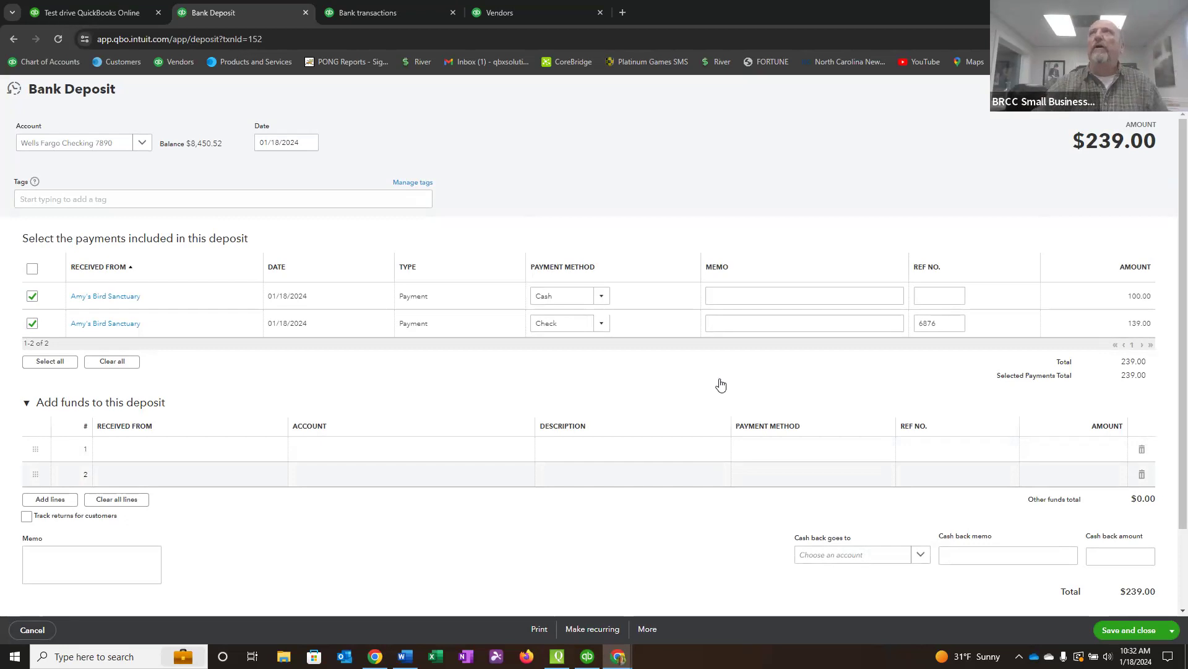
click(1168, 89)
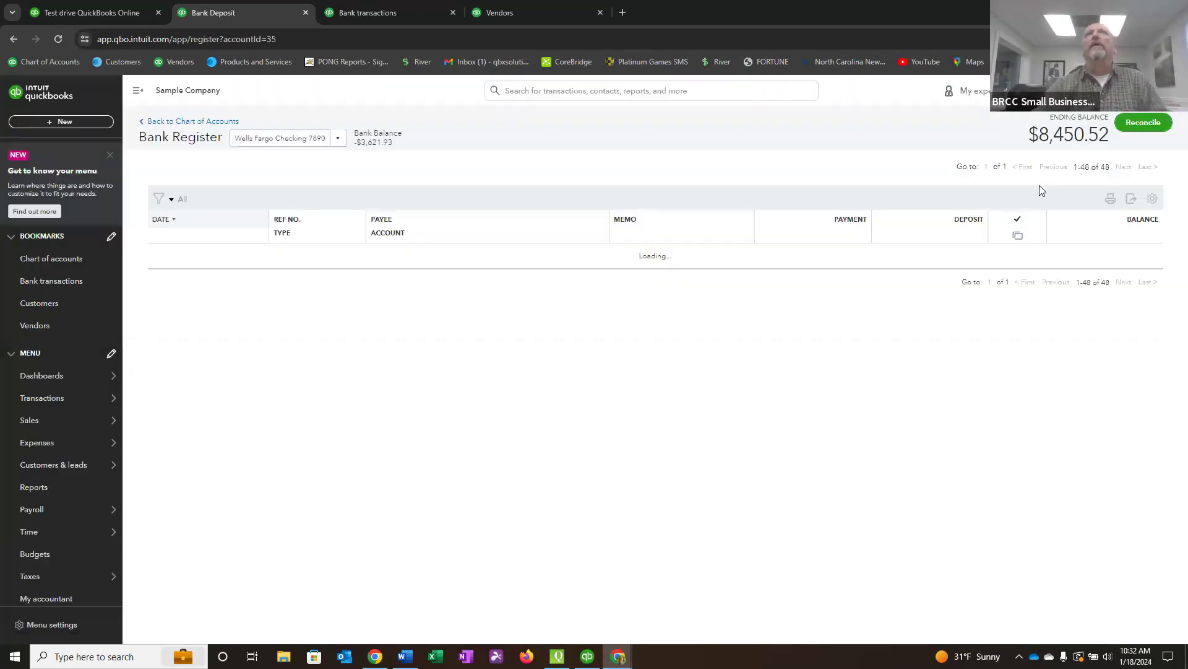
Examine the Undeposited Funds register from the chart of accounts.
click(59, 259)
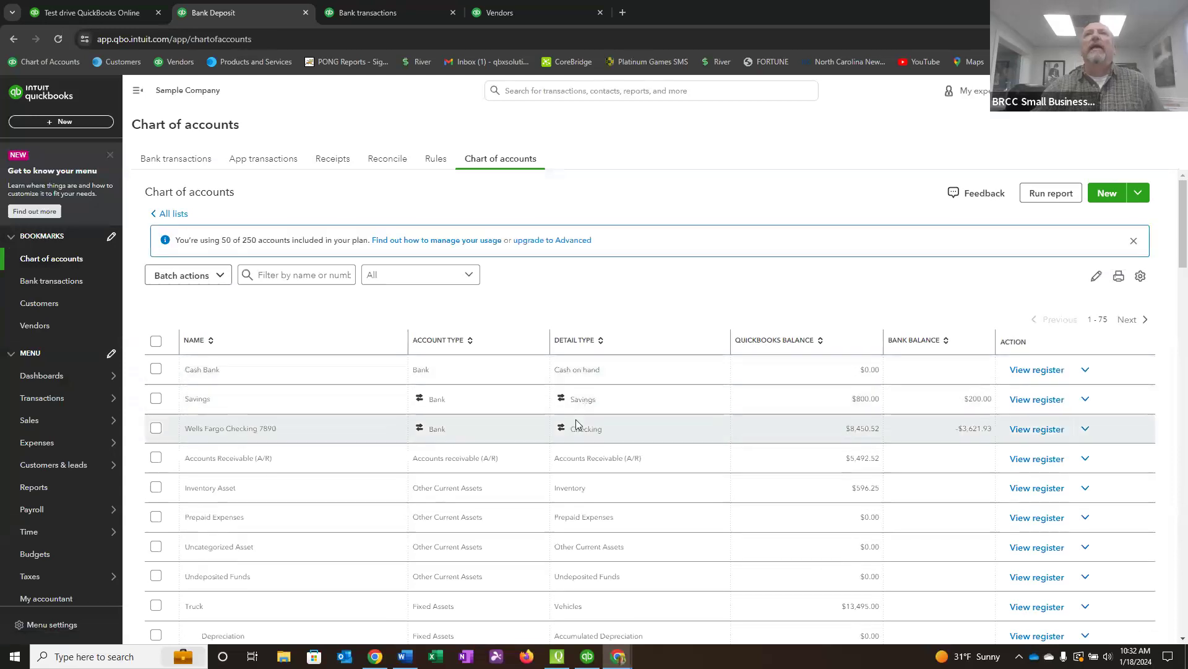
scroll(345, 427, down, 1)
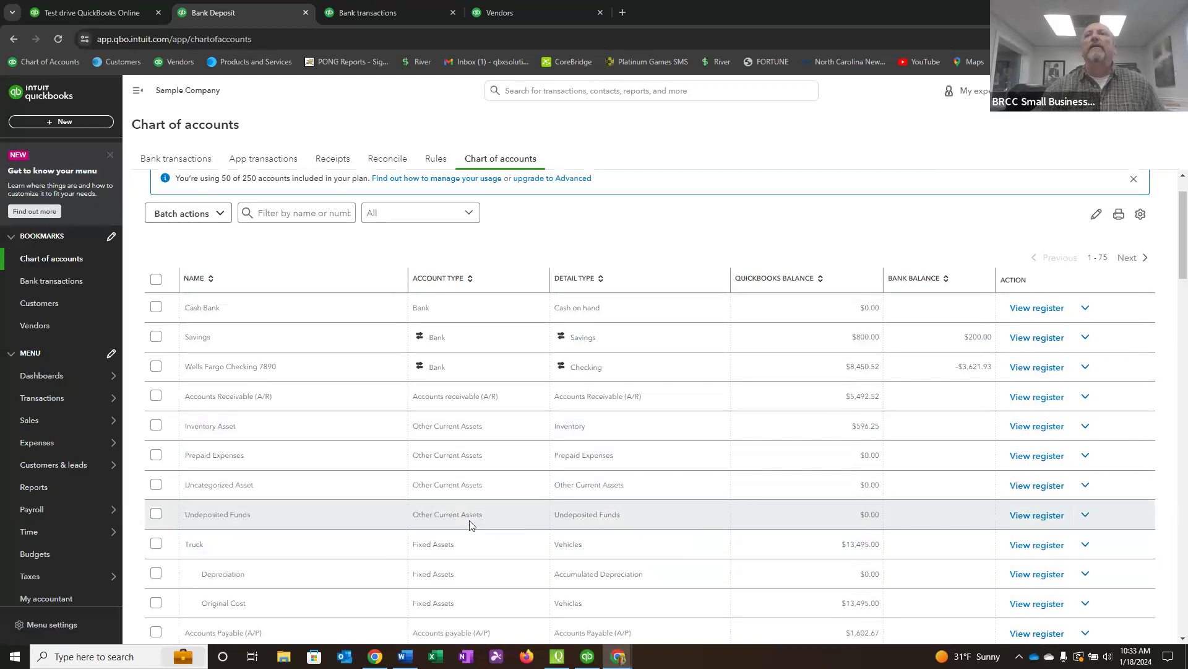
click(1046, 522)
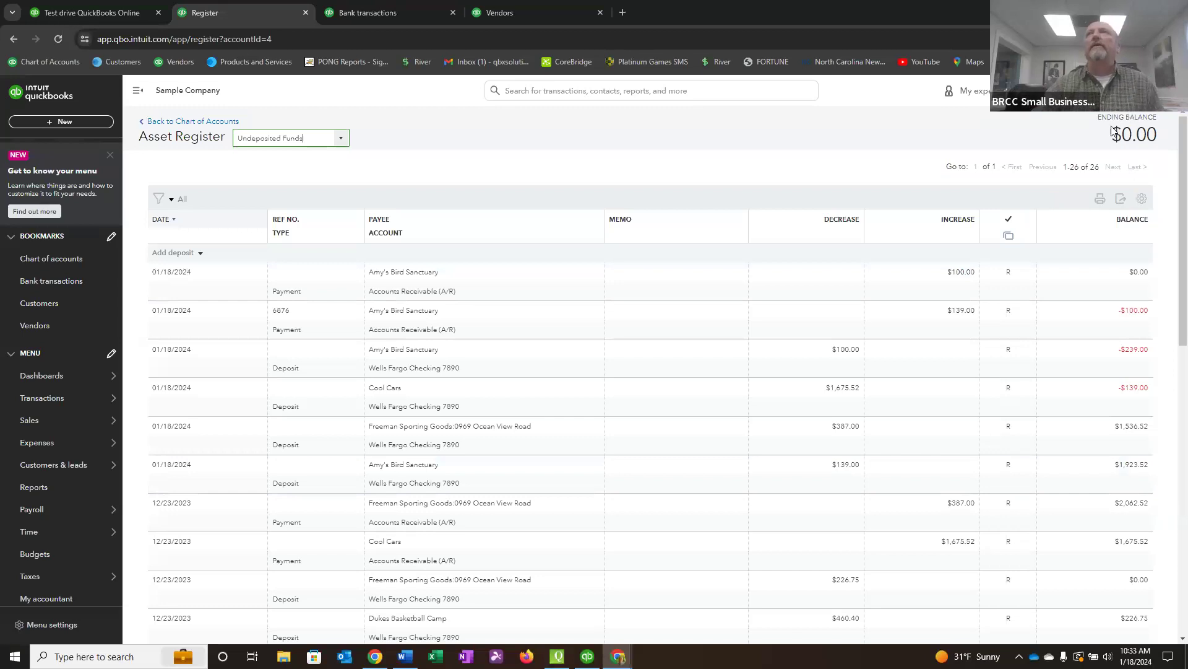
Check a new bank deposit form for payments awaiting deposit, close it, and view the Wells Fargo Checking register.
click(57, 122)
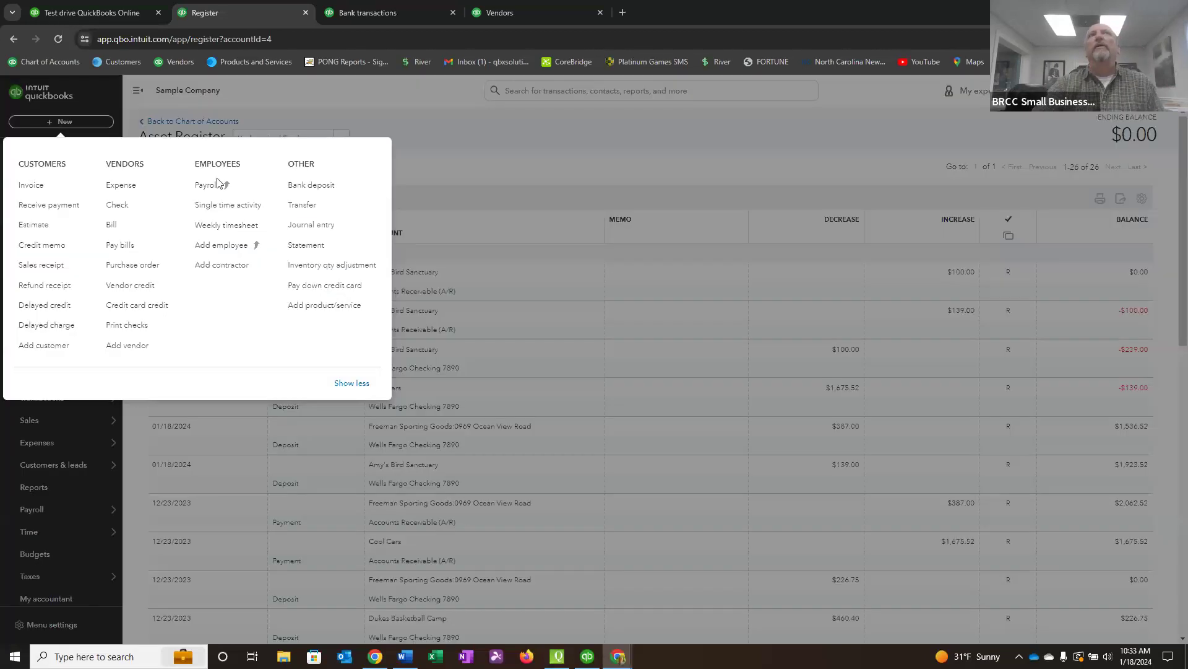
click(320, 189)
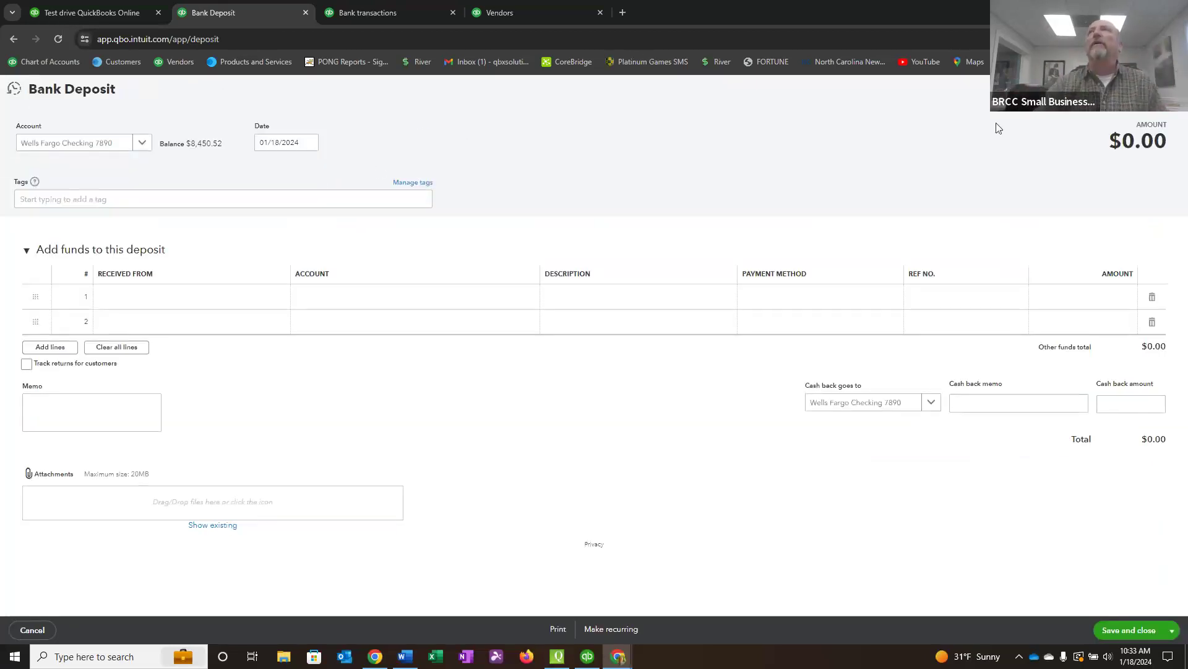
click(1171, 89)
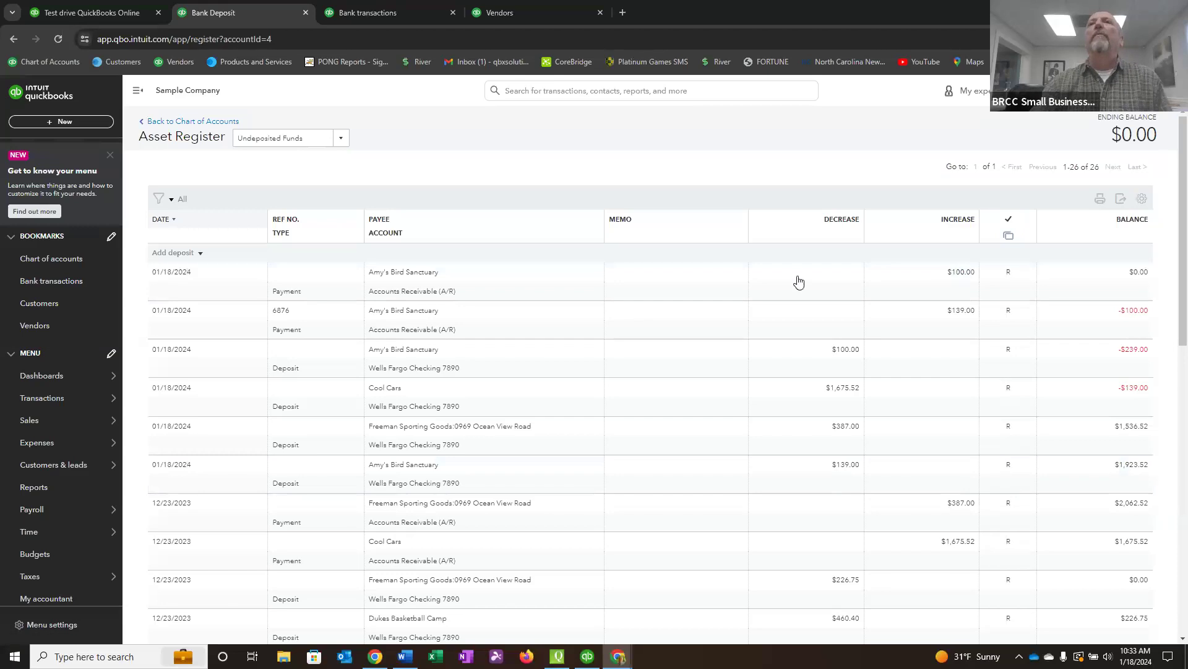
click(62, 260)
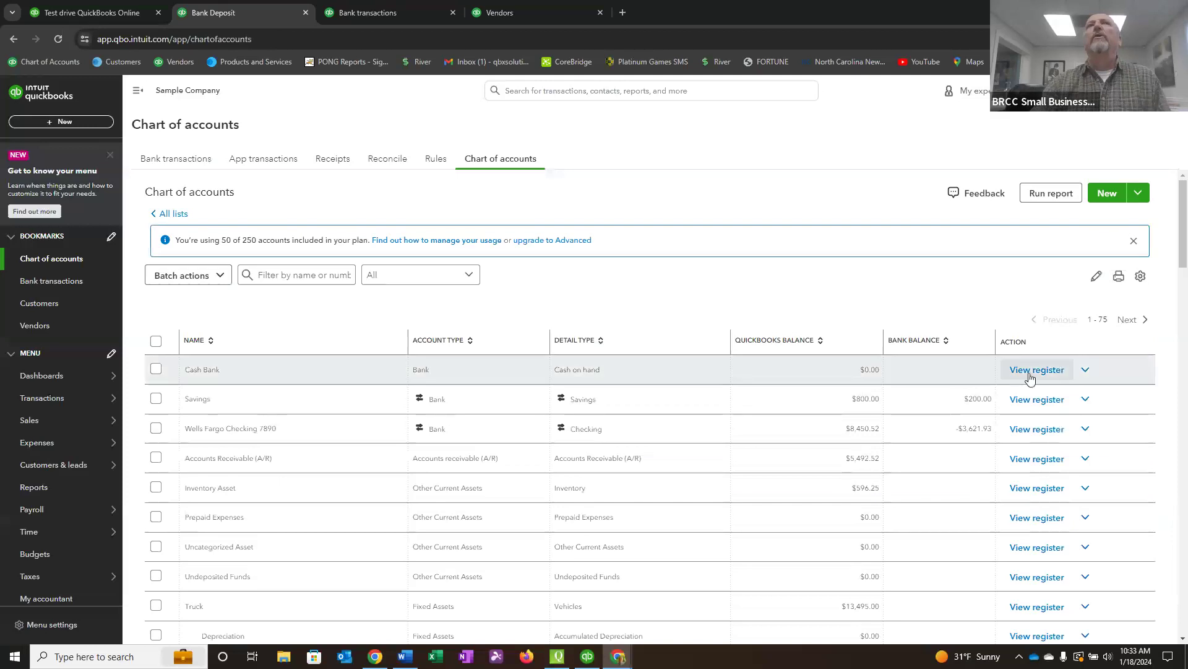
click(1036, 432)
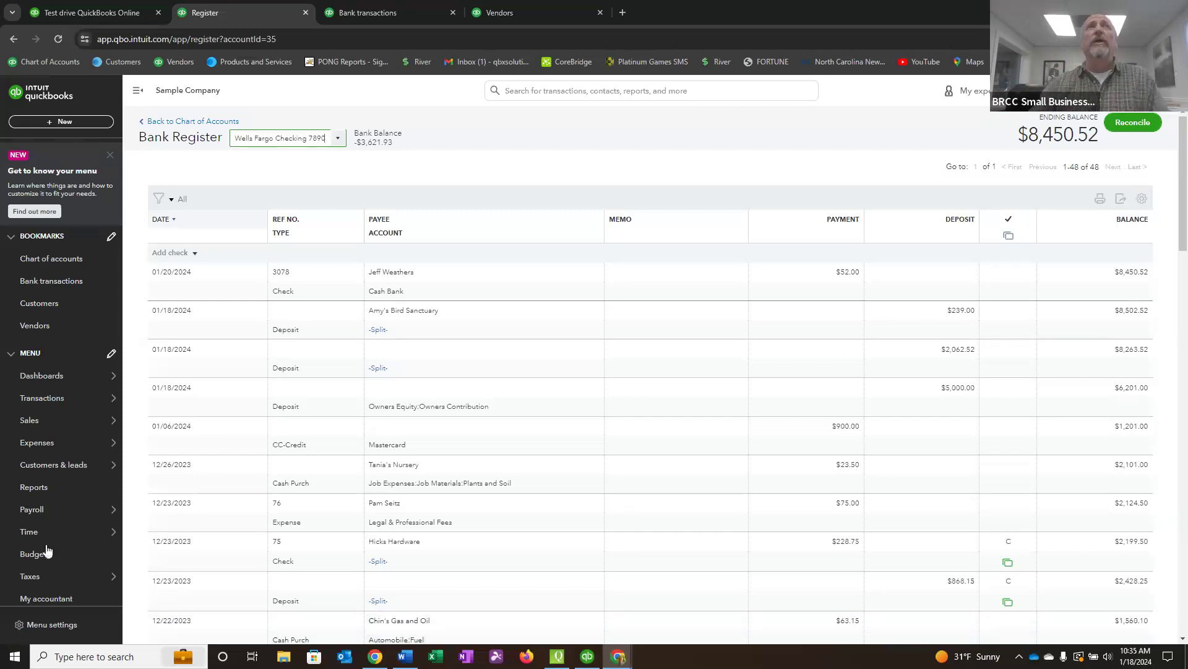
Open the overdue 11/5/23 invoice of Bill's Windsurf Shop for editing.
click(40, 305)
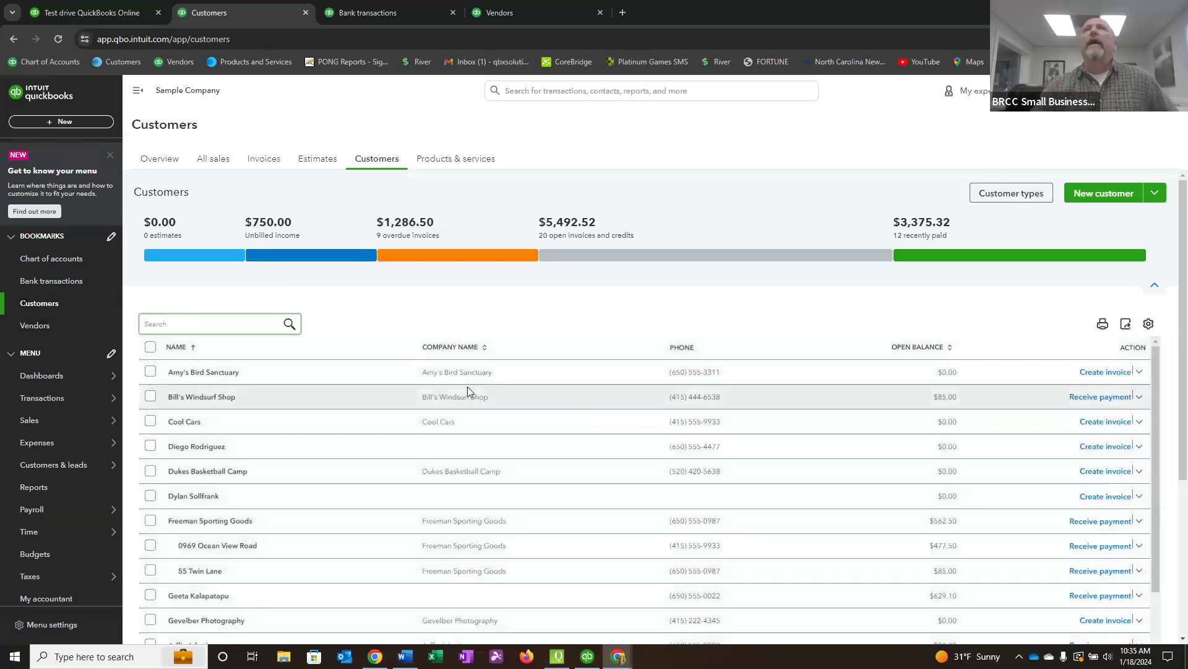
click(452, 391)
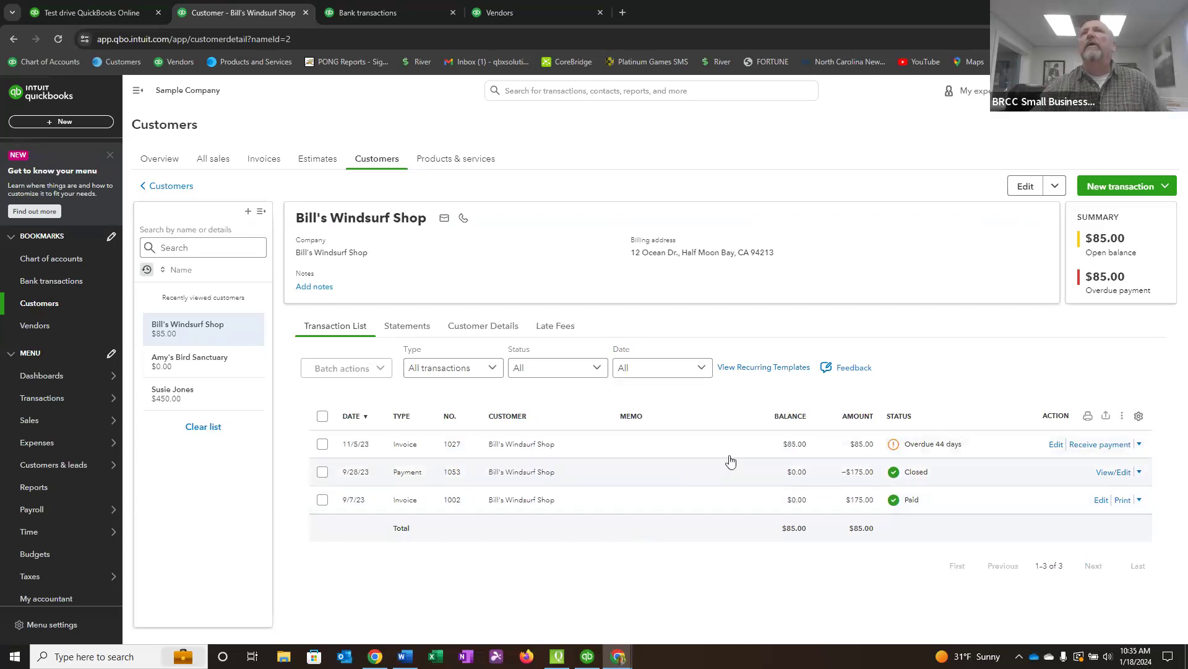
click(408, 446)
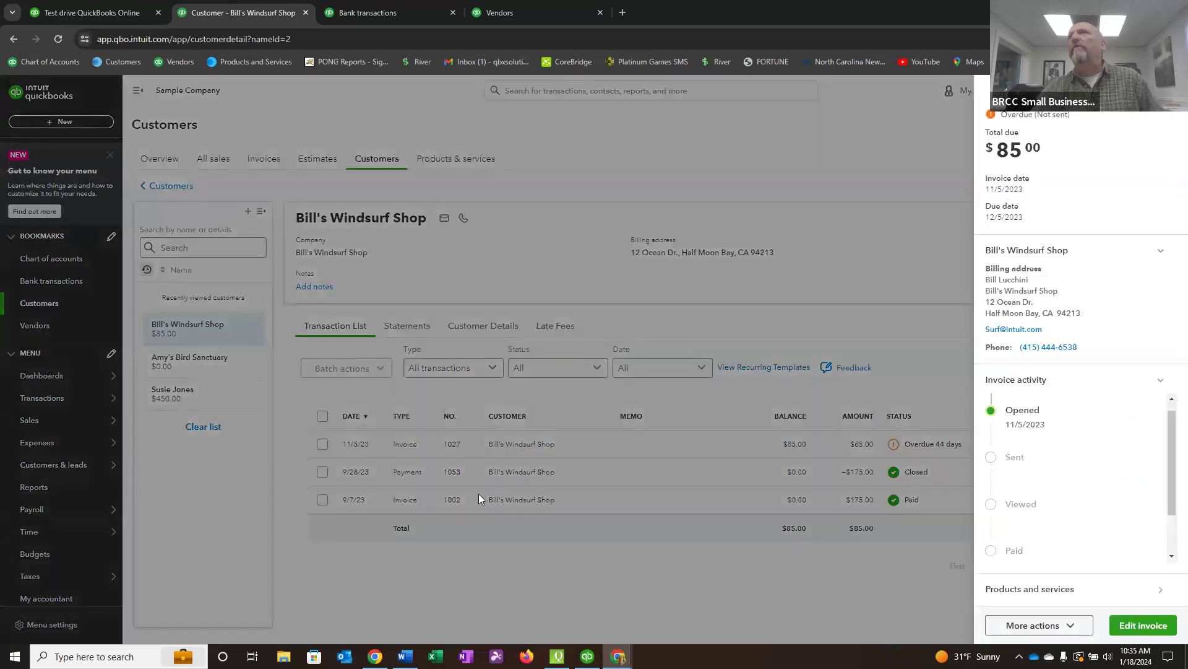
click(1146, 625)
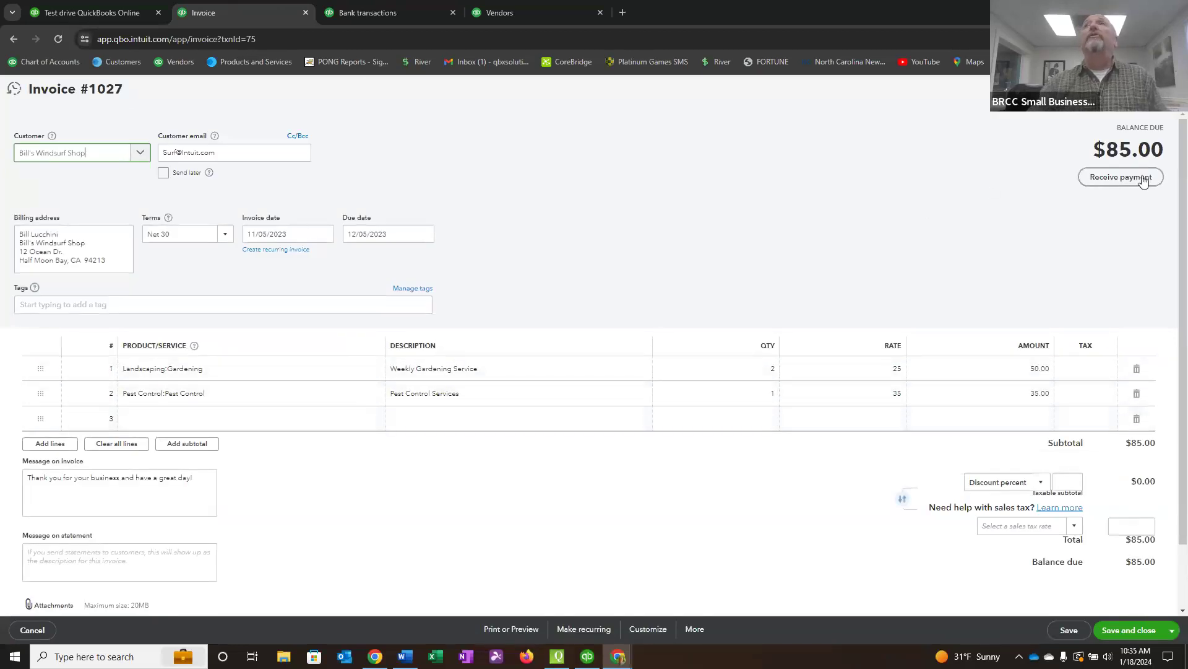
Start adding a new service item named Tip on the invoice's third line, with the description Tip Given.
click(126, 419)
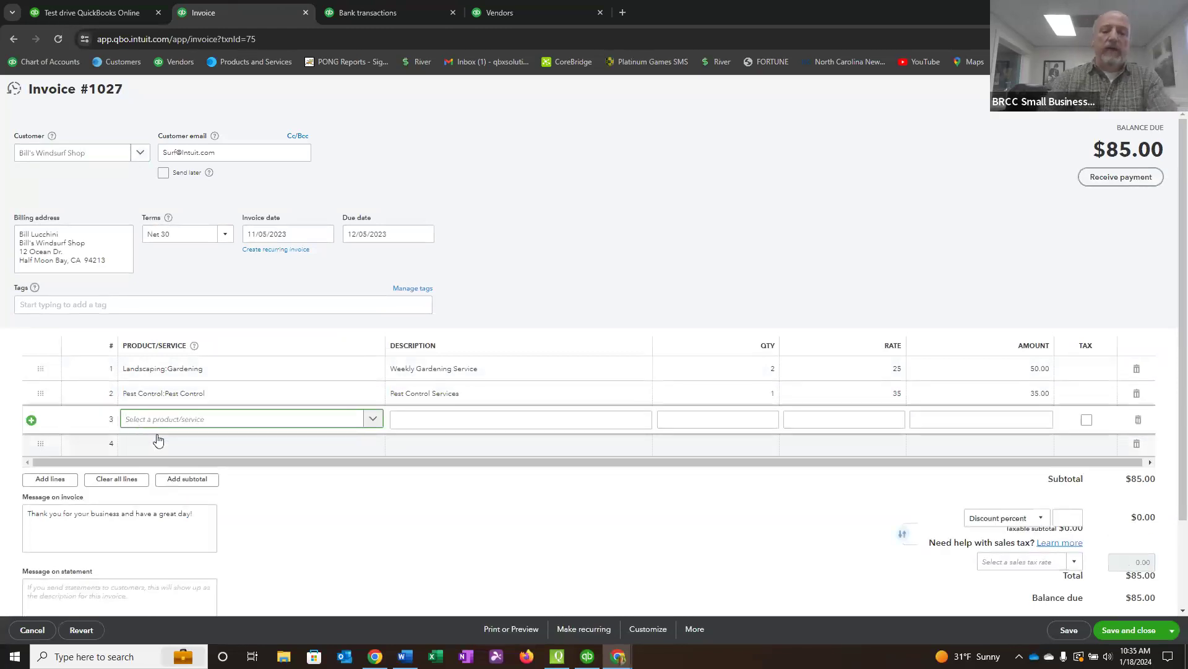
text(Tip)
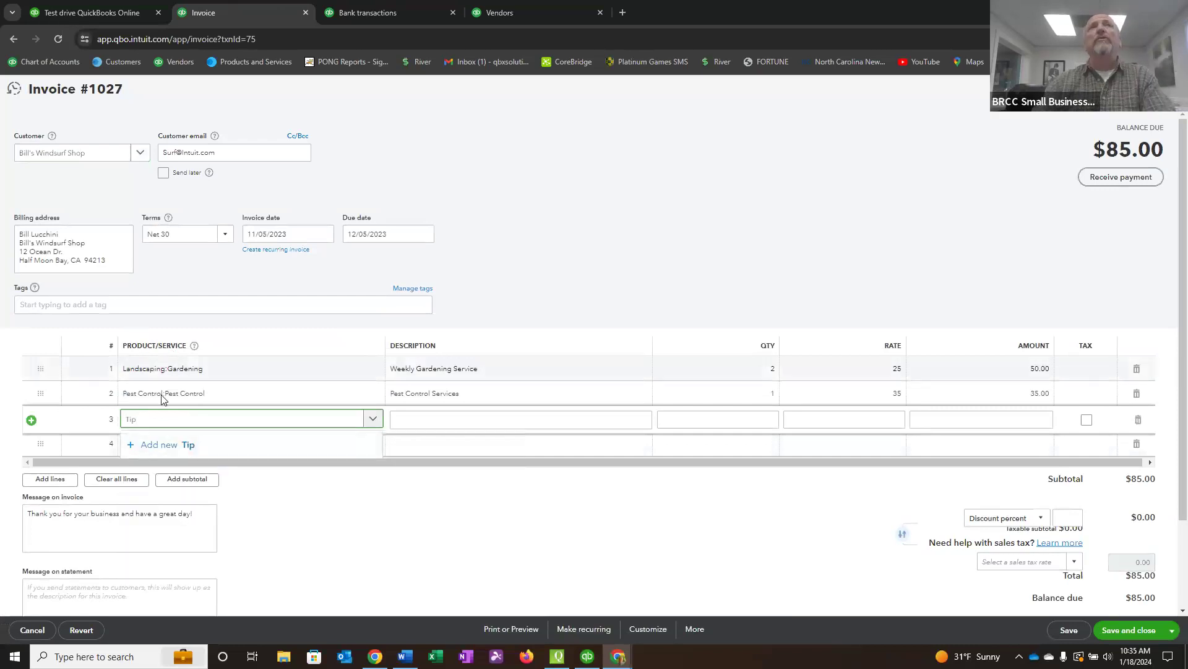
click(174, 446)
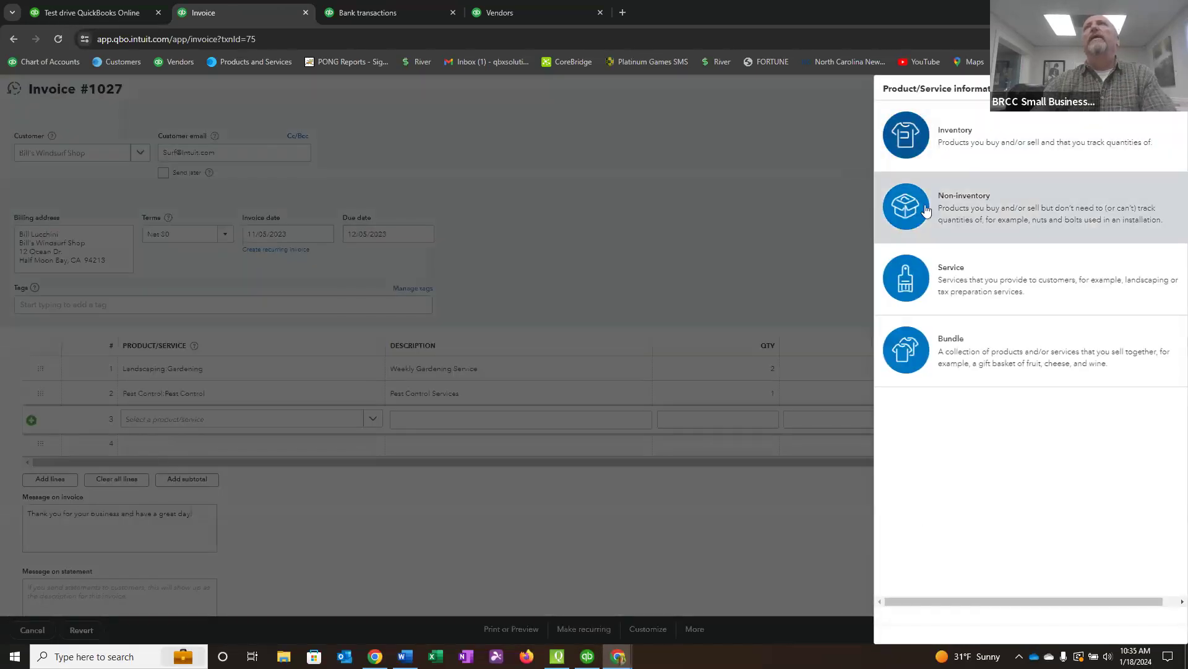
click(914, 284)
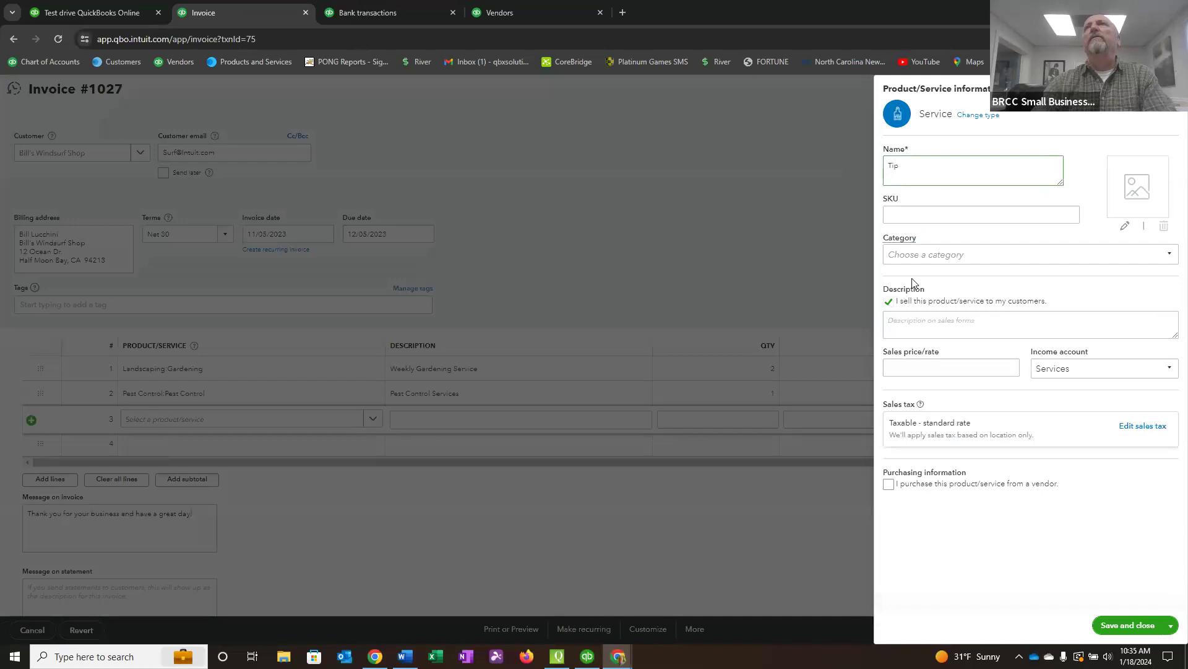
click(909, 327)
text(Tip)
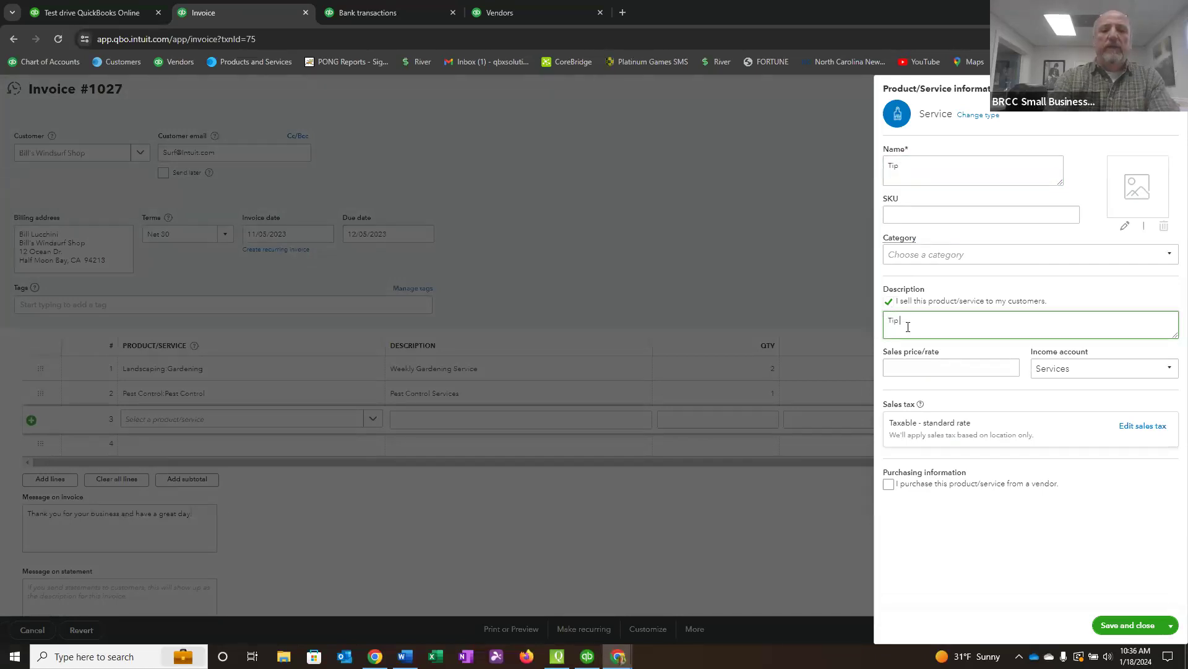
text( Given)
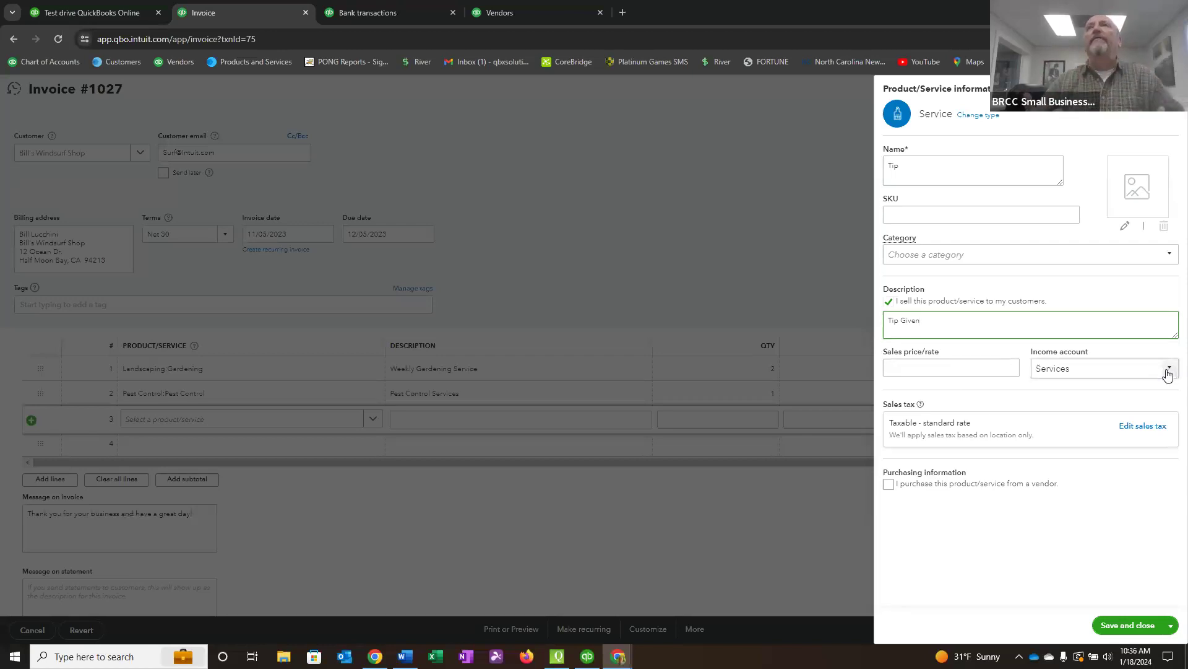
Create a Tip Income account of type Income with detail type Service/Fee Income and assign it as the Tip item's income account.
click(1093, 370)
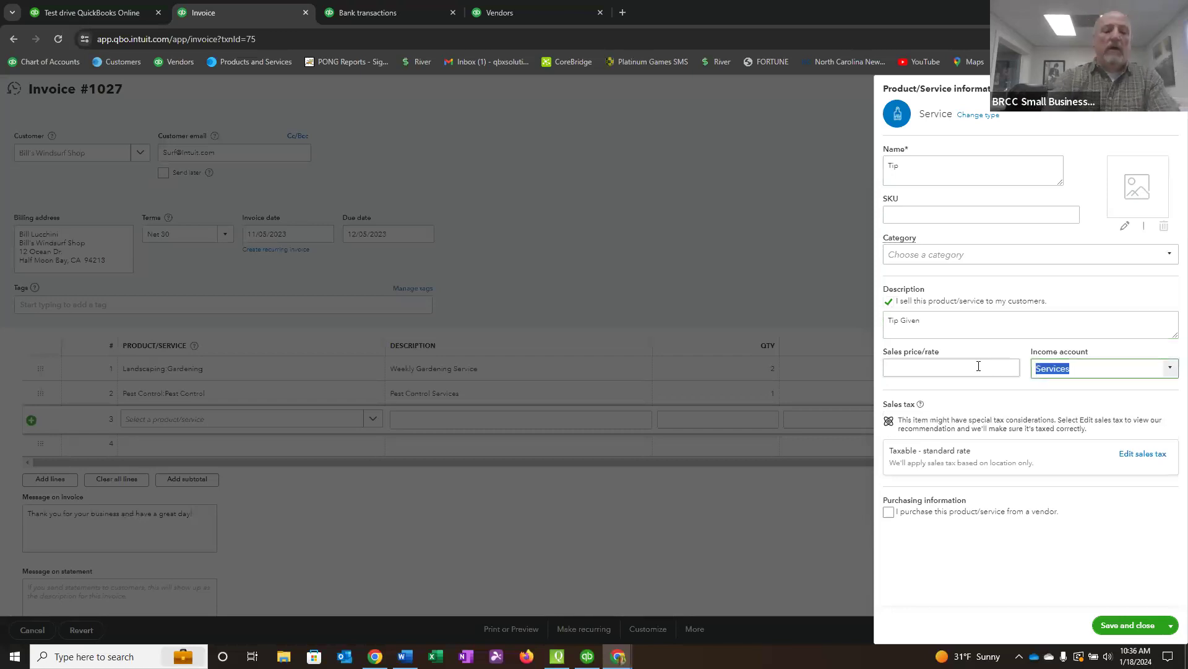
text(Ti)
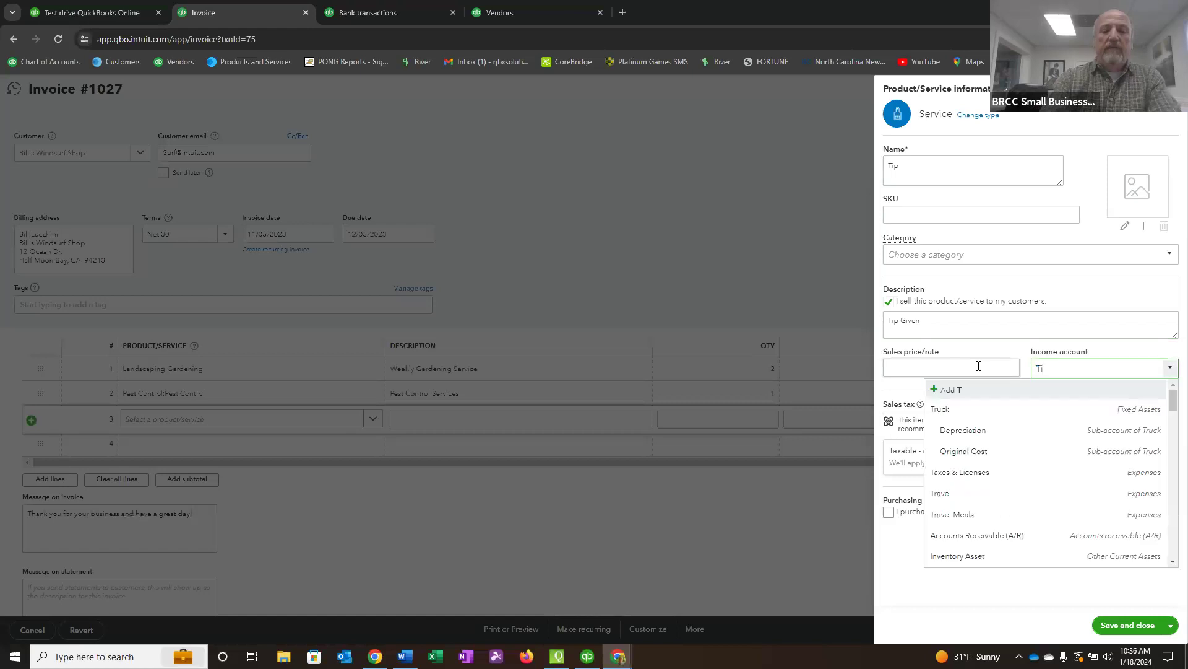
text(p Income)
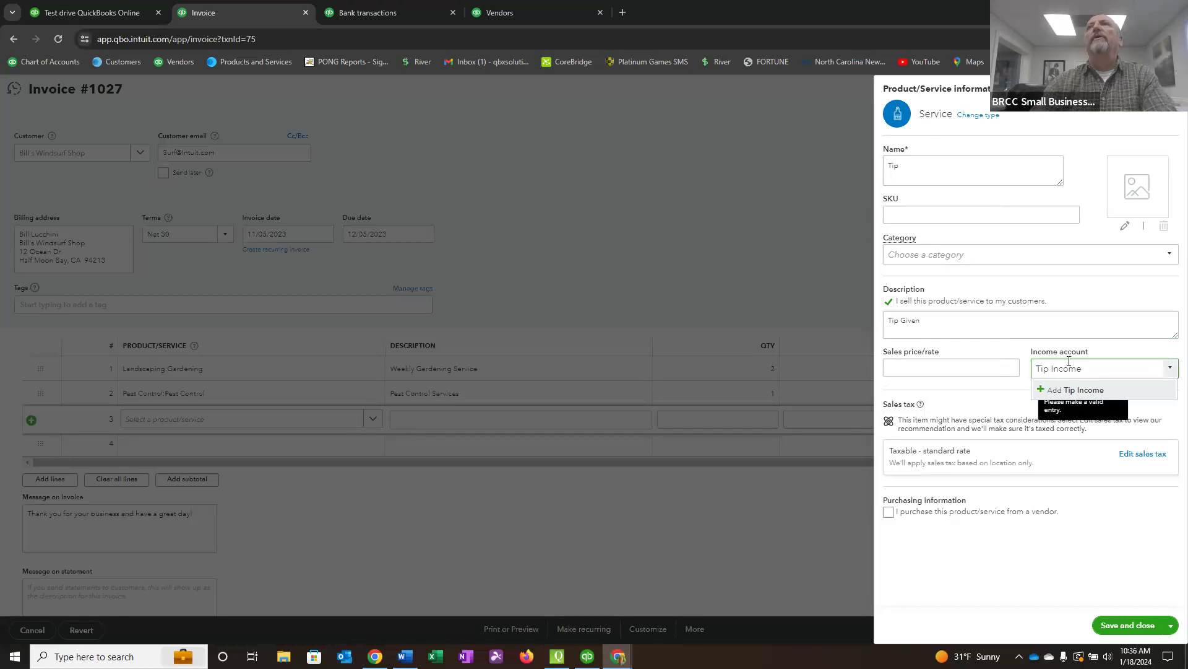
click(1079, 390)
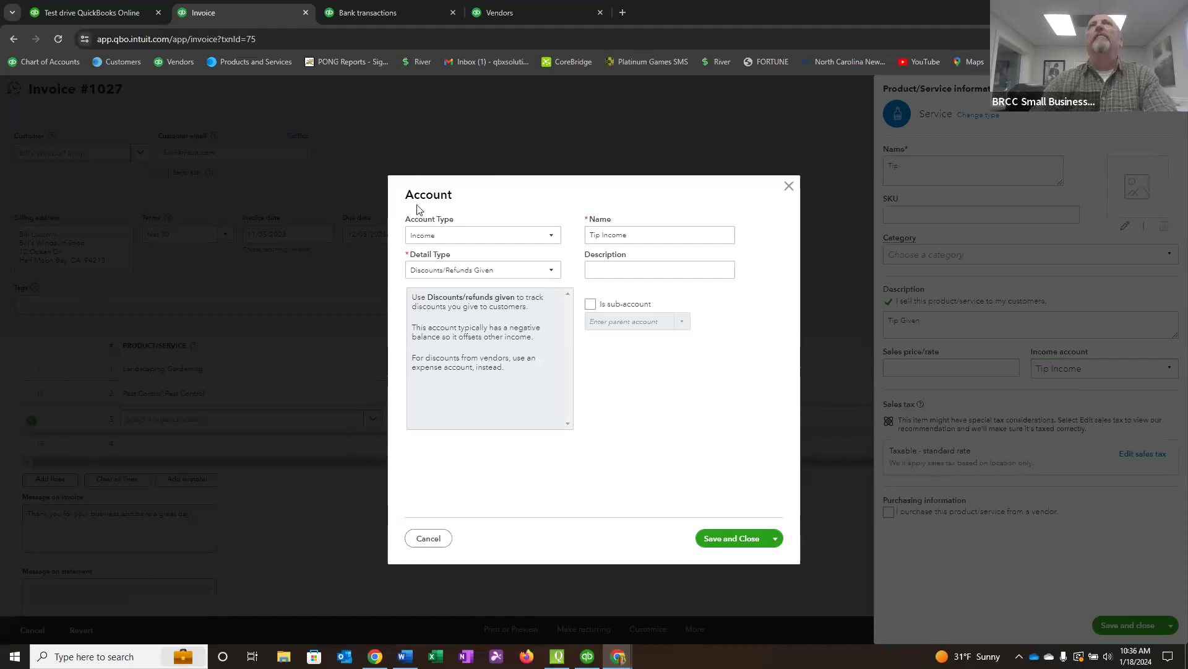
click(550, 236)
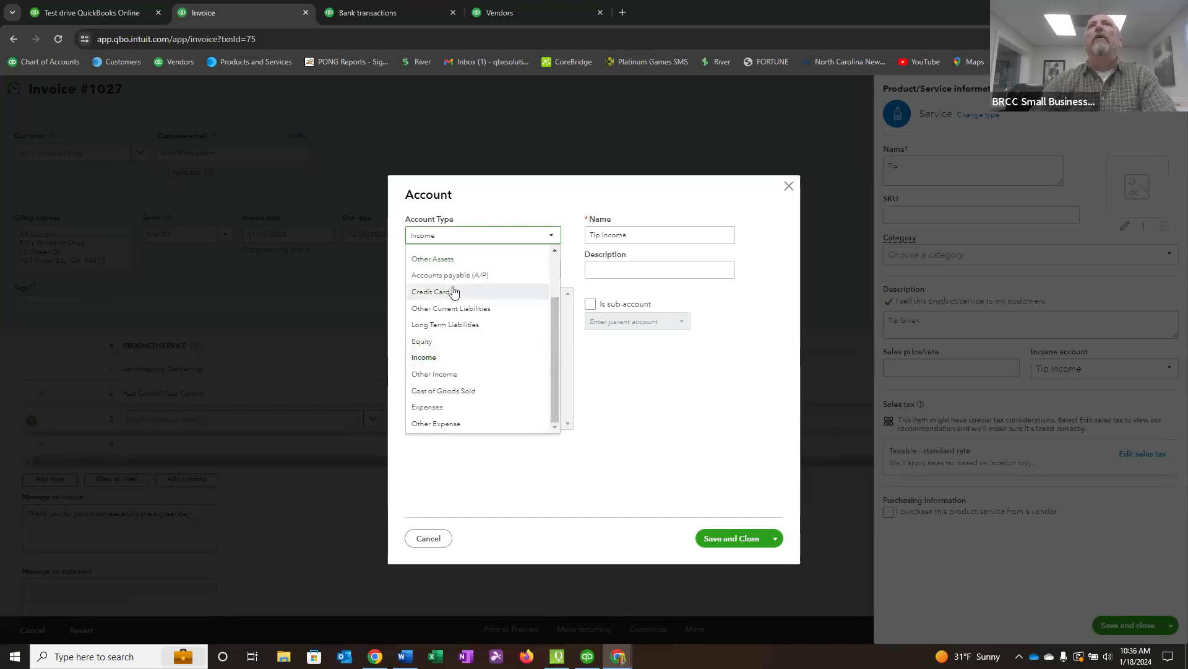
mouse_move(555, 356)
mouse_down()
mouse_move(558, 297)
mouse_move(557, 351)
mouse_up()
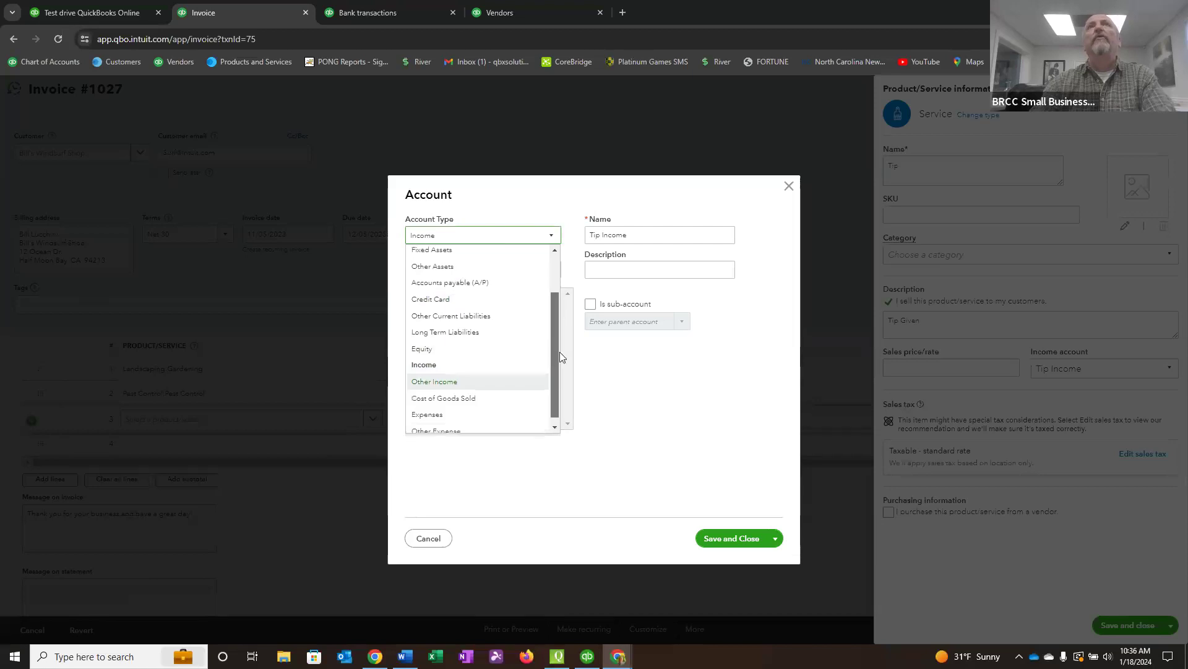
click(461, 369)
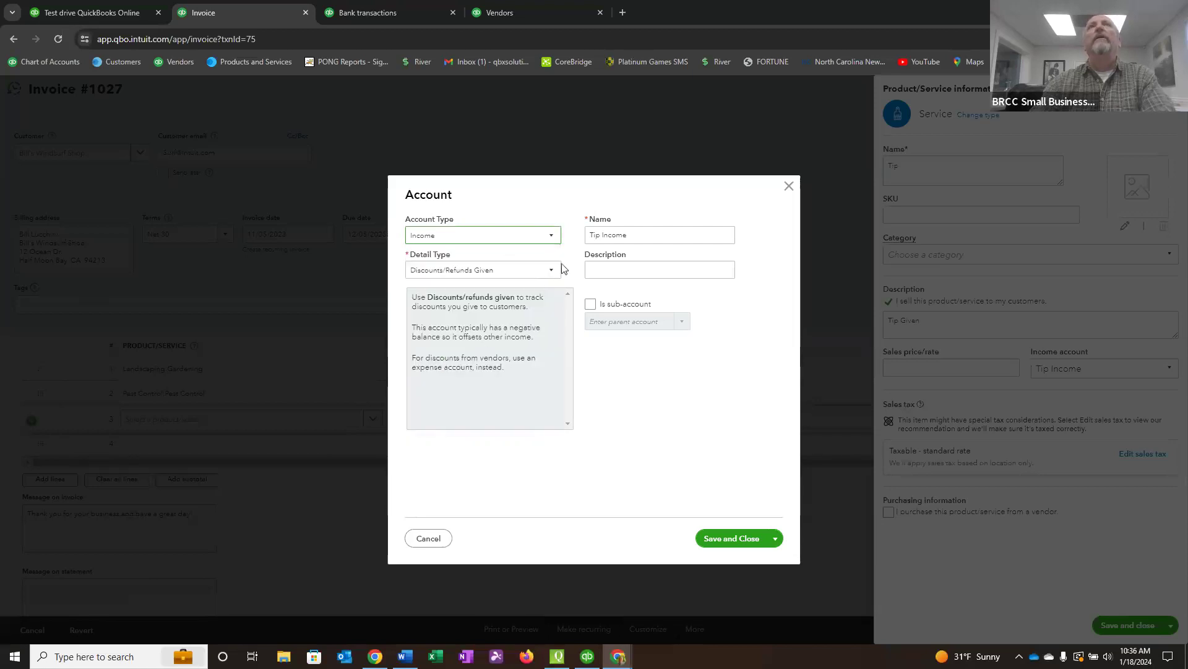
click(554, 270)
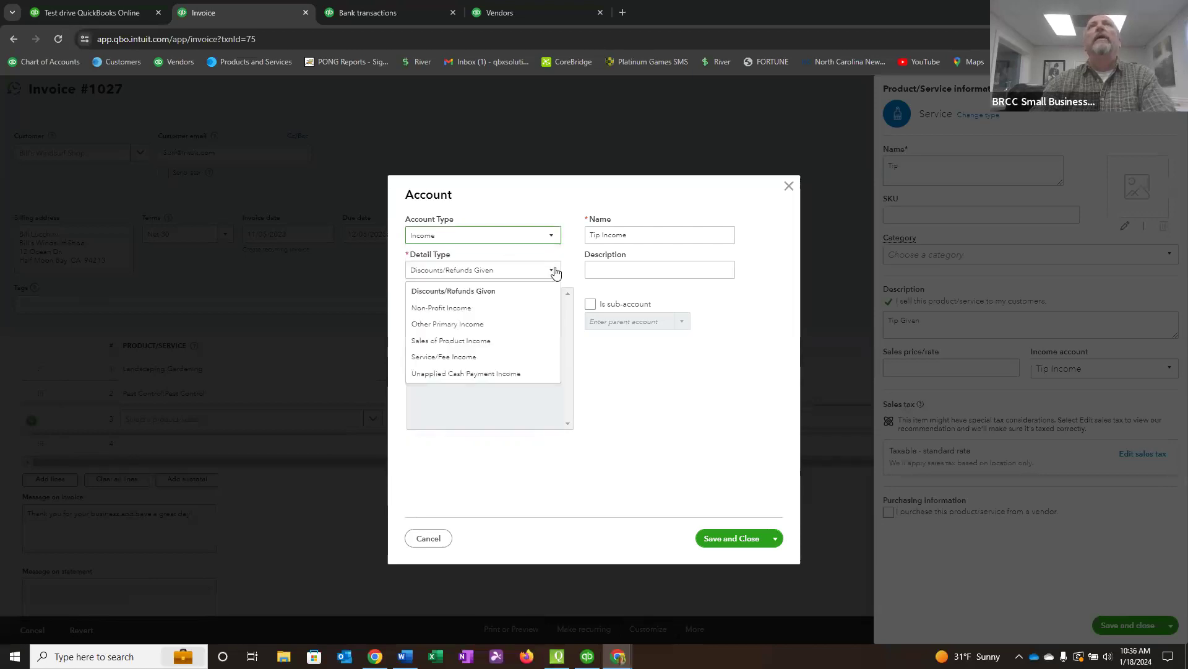
click(466, 358)
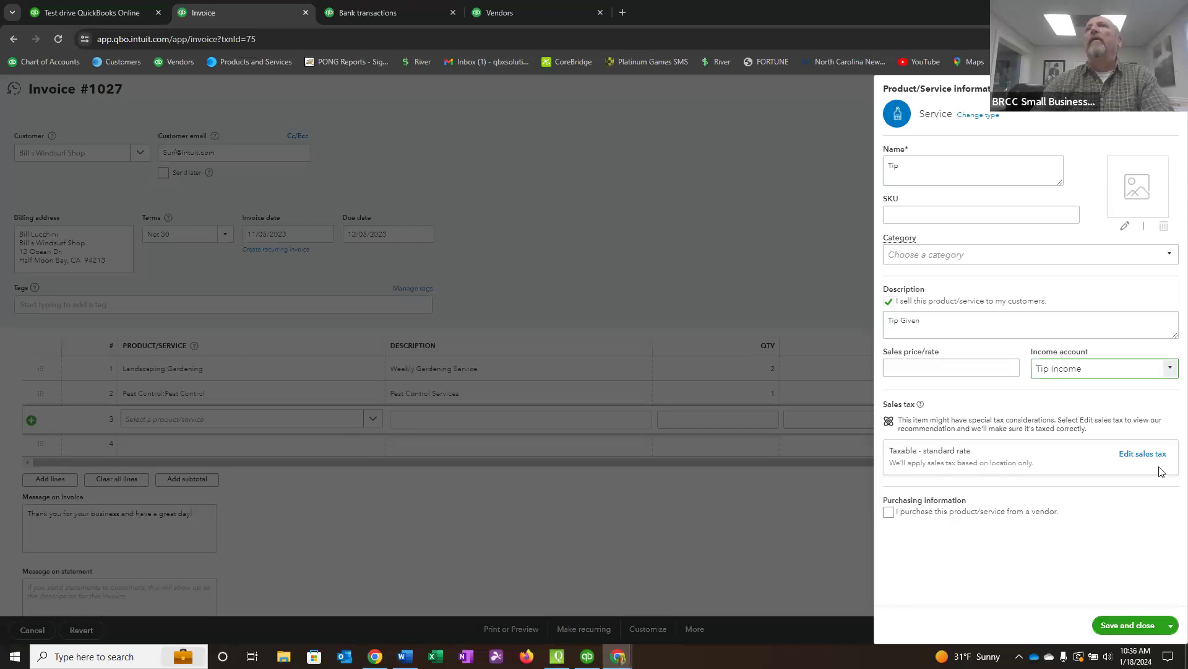
Set the Tip item's sales tax to nontaxable and save the new service item.
click(1146, 456)
drag(1166, 439, 1155, 526)
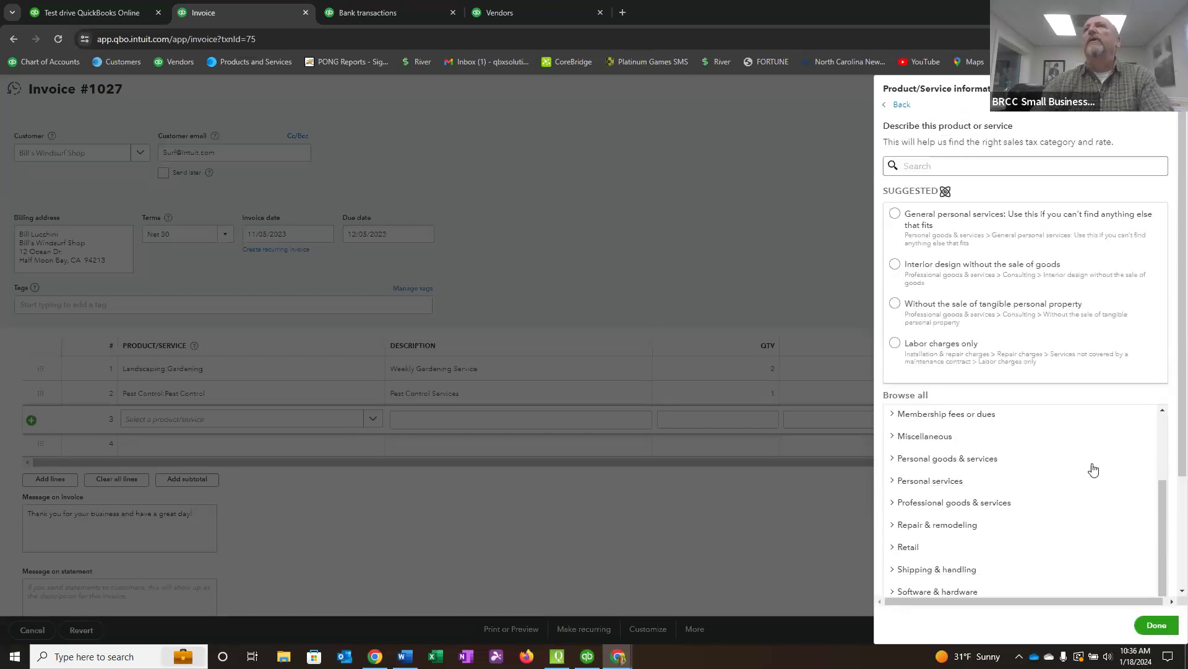
scroll(1083, 495, down, 3)
click(890, 527)
click(1156, 625)
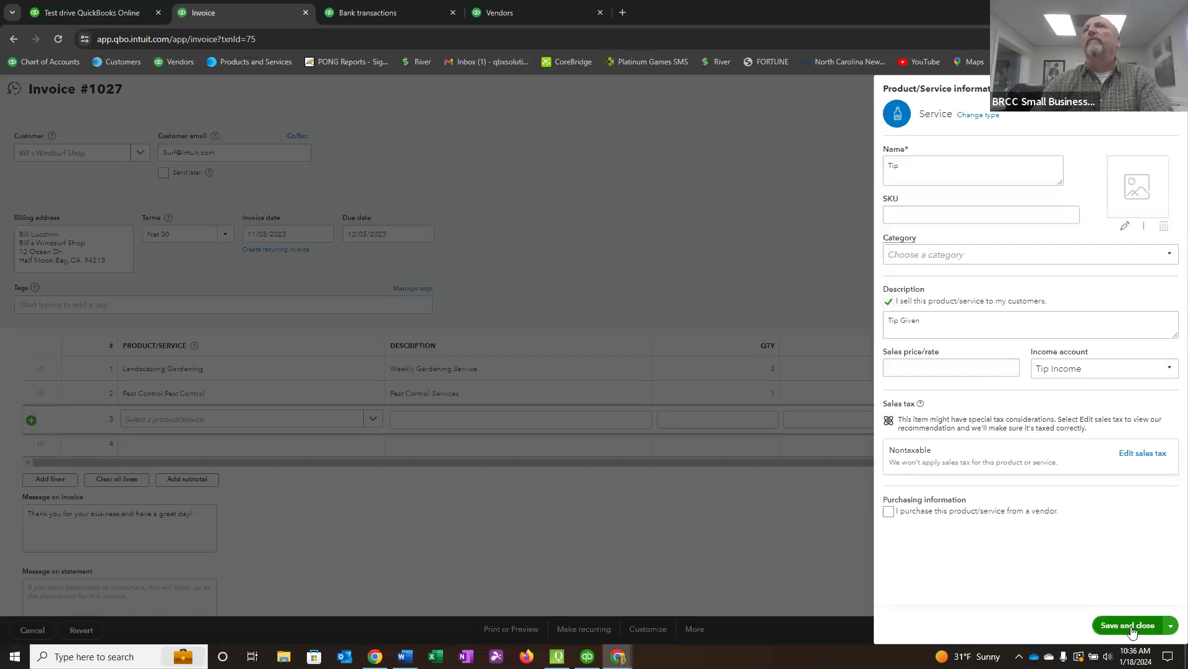
click(1134, 627)
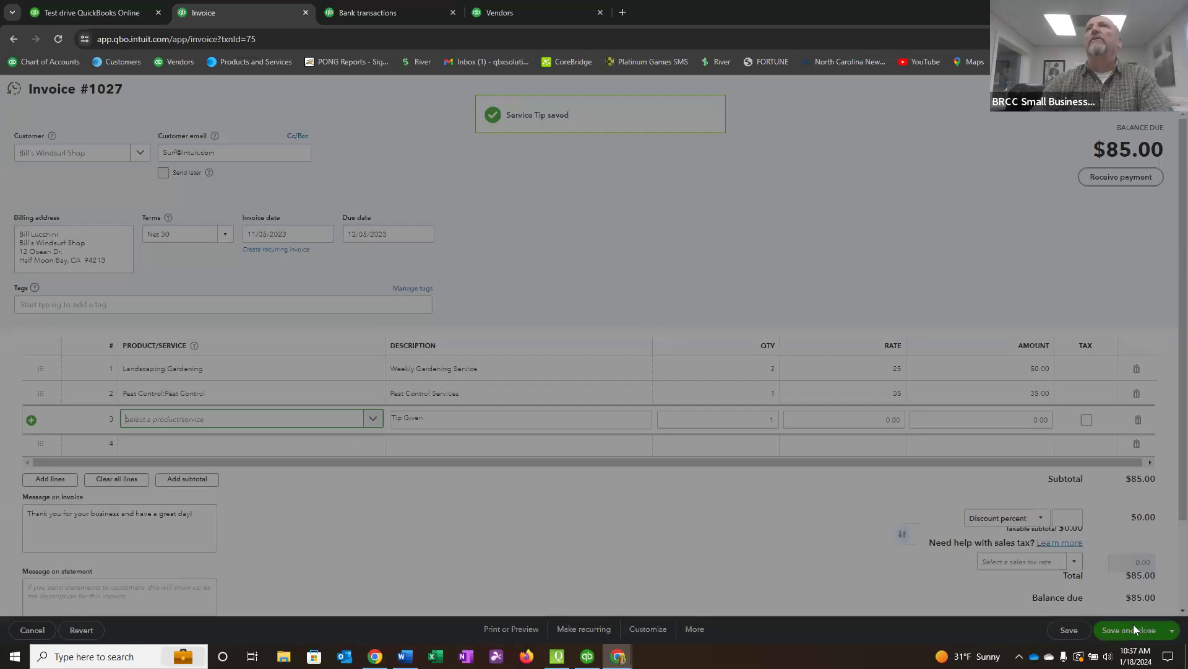
Enter the Tip item on the invoice's third line at a rate of 15, and remove that line again.
text(Tip)
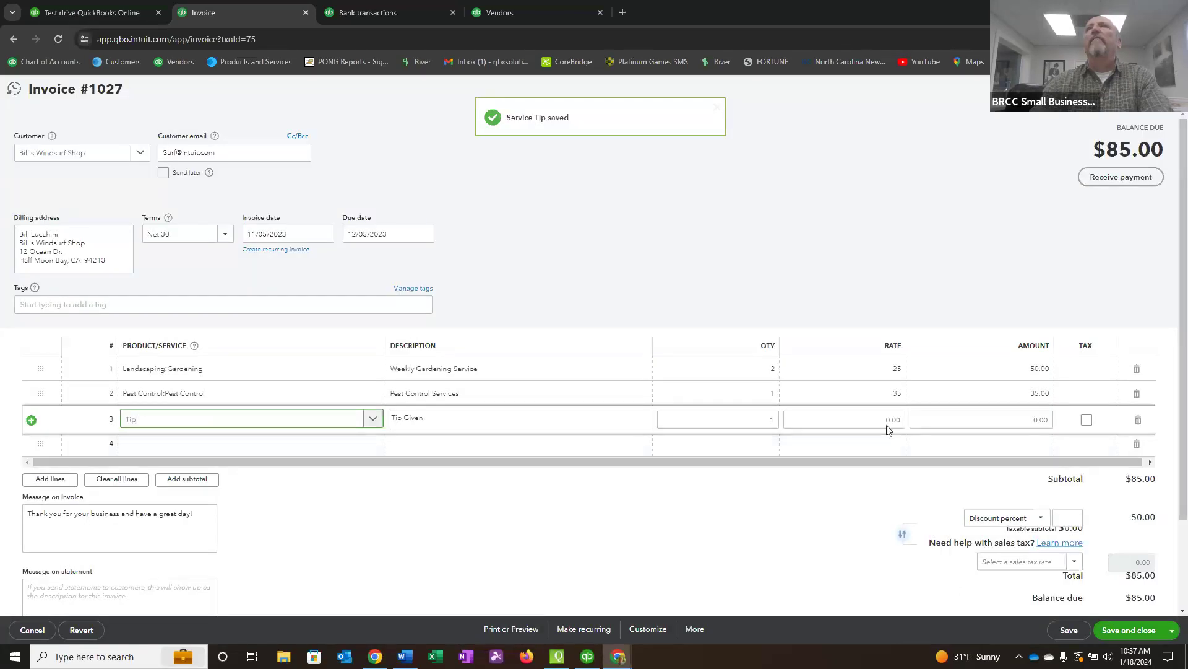
click(1001, 420)
click(876, 422)
text(15)
key(Tab)
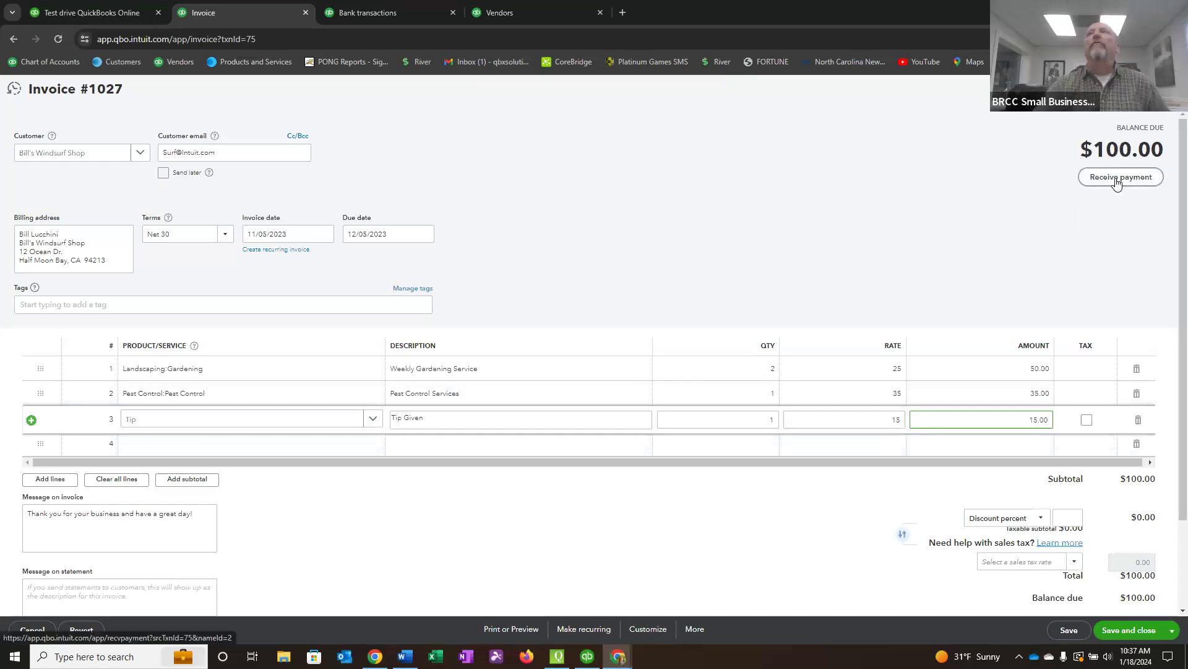
click(1139, 420)
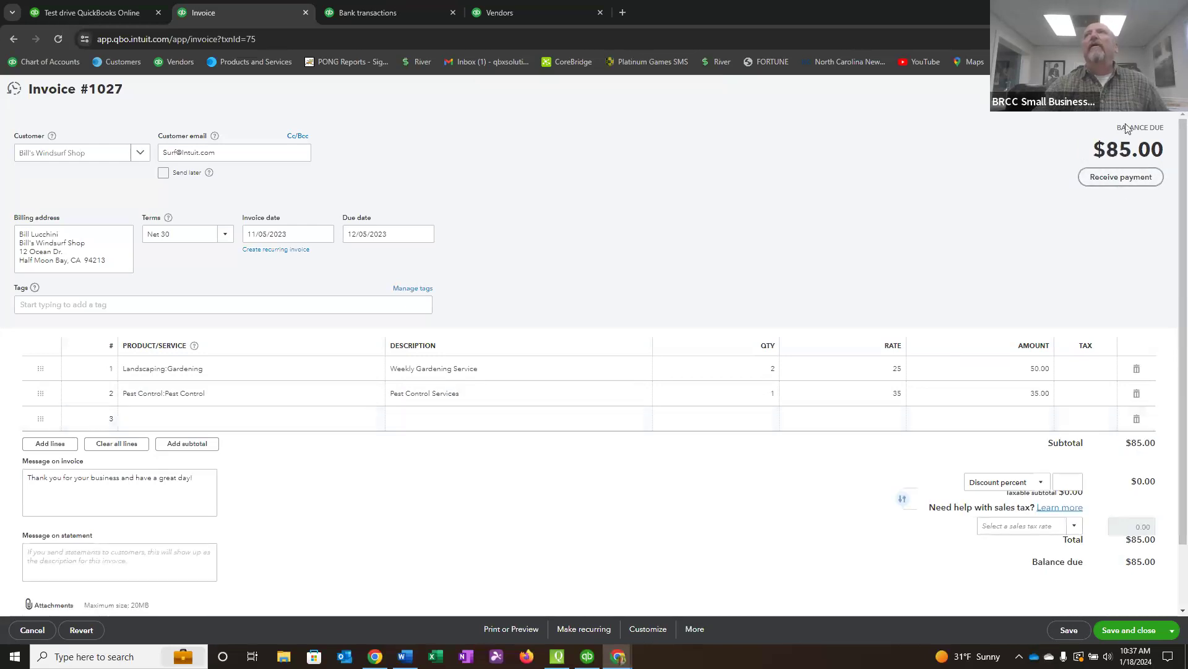
Leave the invoice without saving and record a cash payment of 100.00 received from Bill's Windsurf Shop against it.
click(1126, 177)
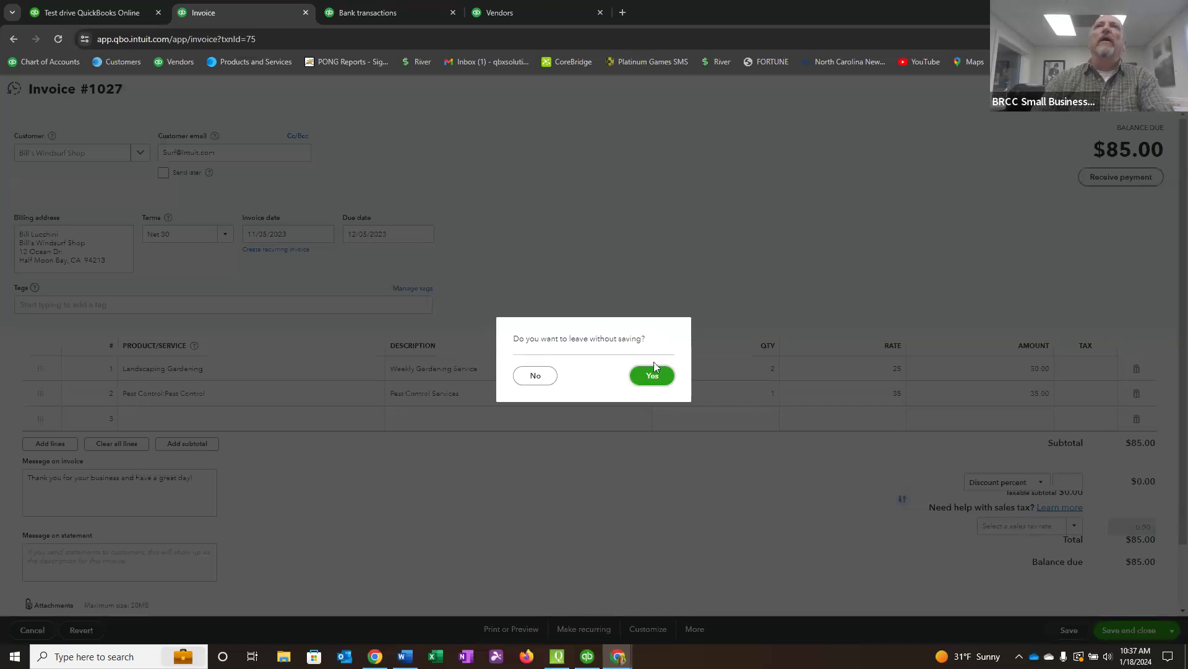
click(653, 377)
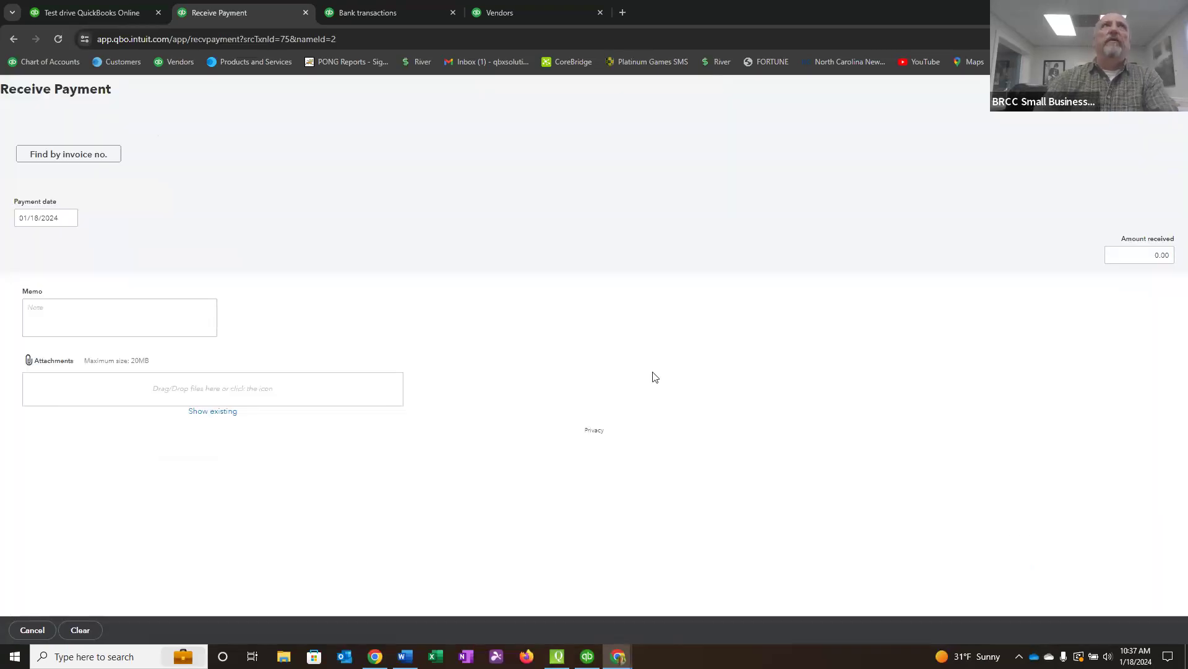
click(113, 243)
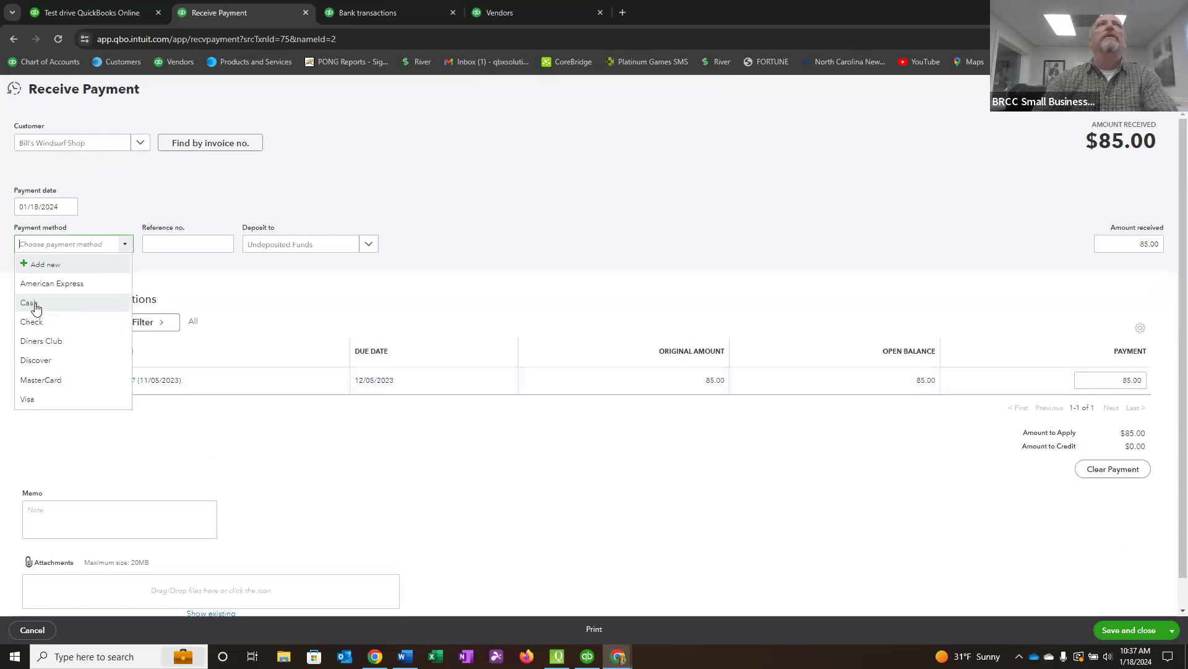
click(35, 304)
click(1114, 244)
text(1)
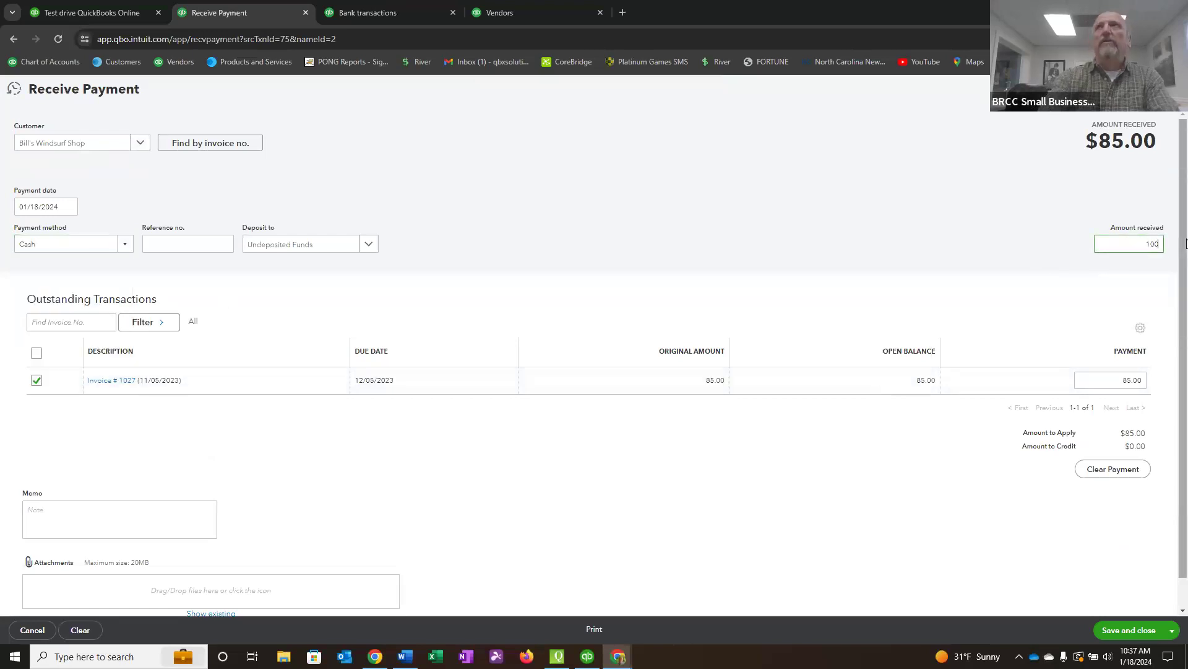
key(Tab)
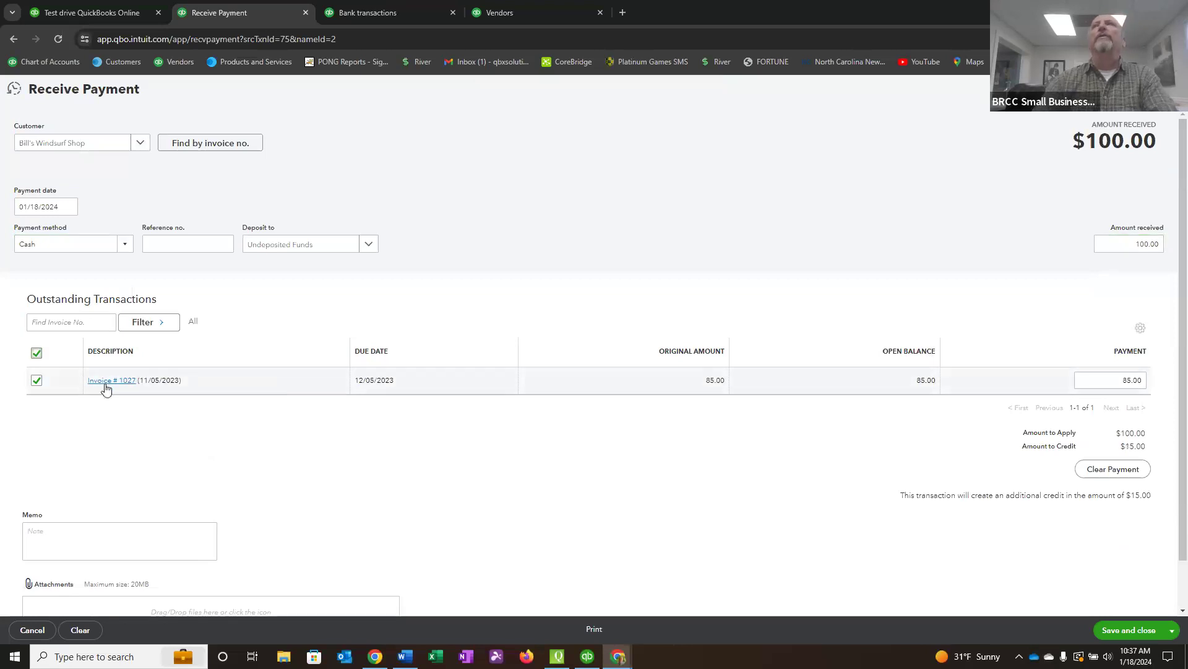
click(1143, 630)
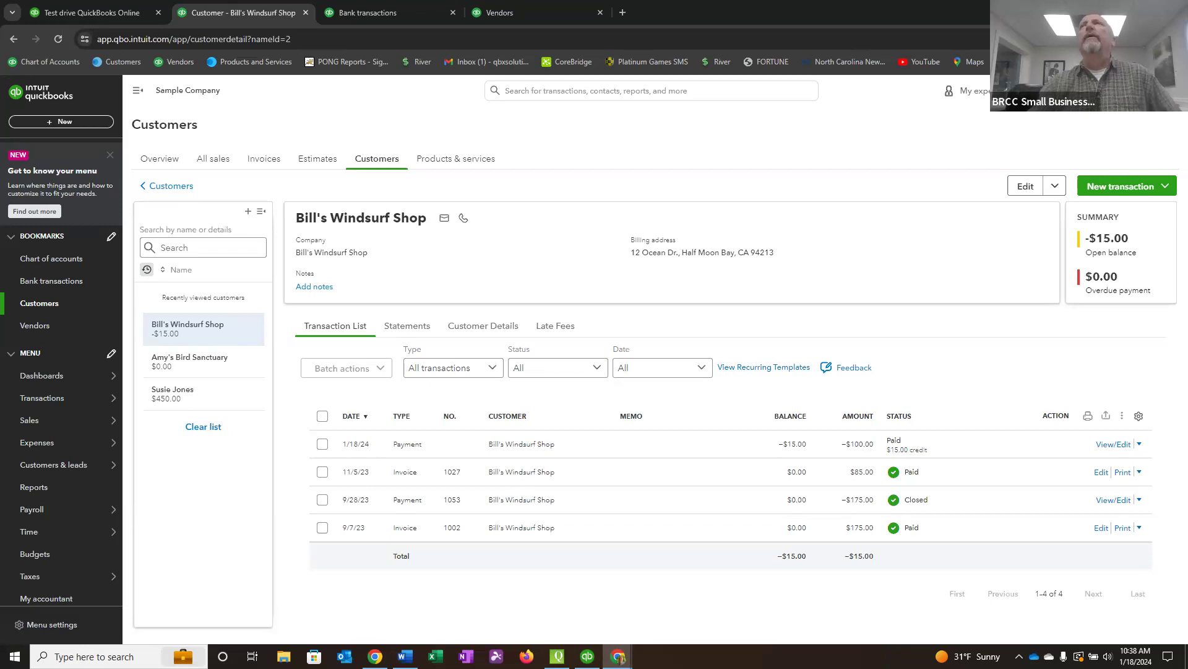
Open the Products and Services list and look through it for the Tip item.
click(1140, 91)
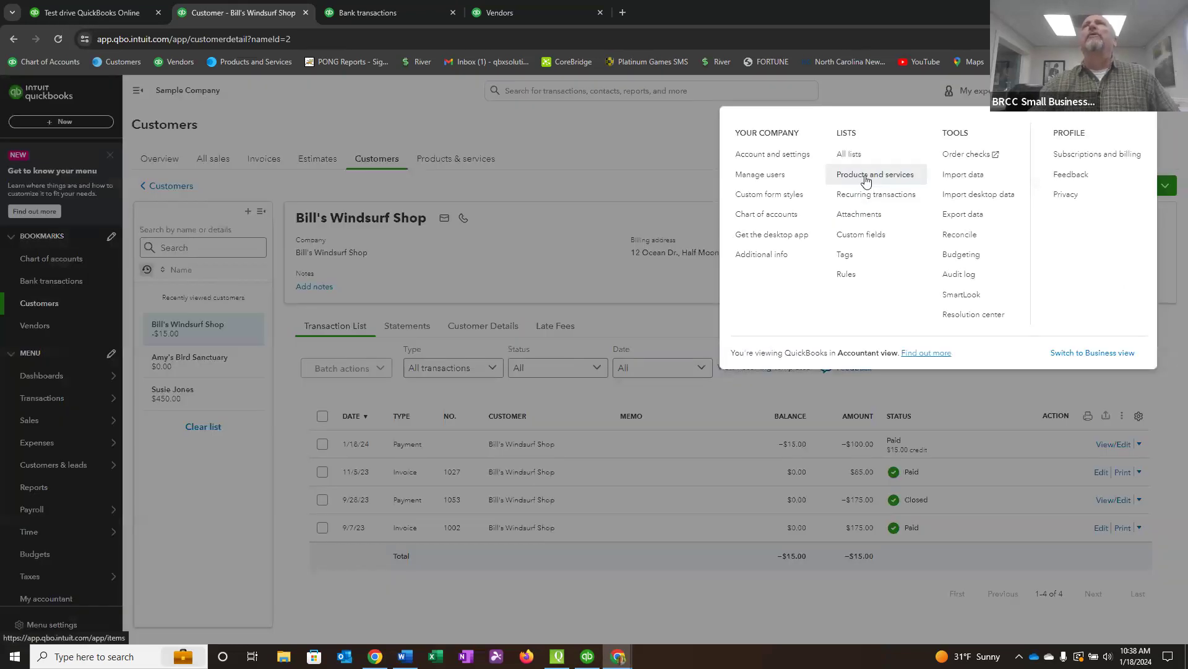
click(865, 176)
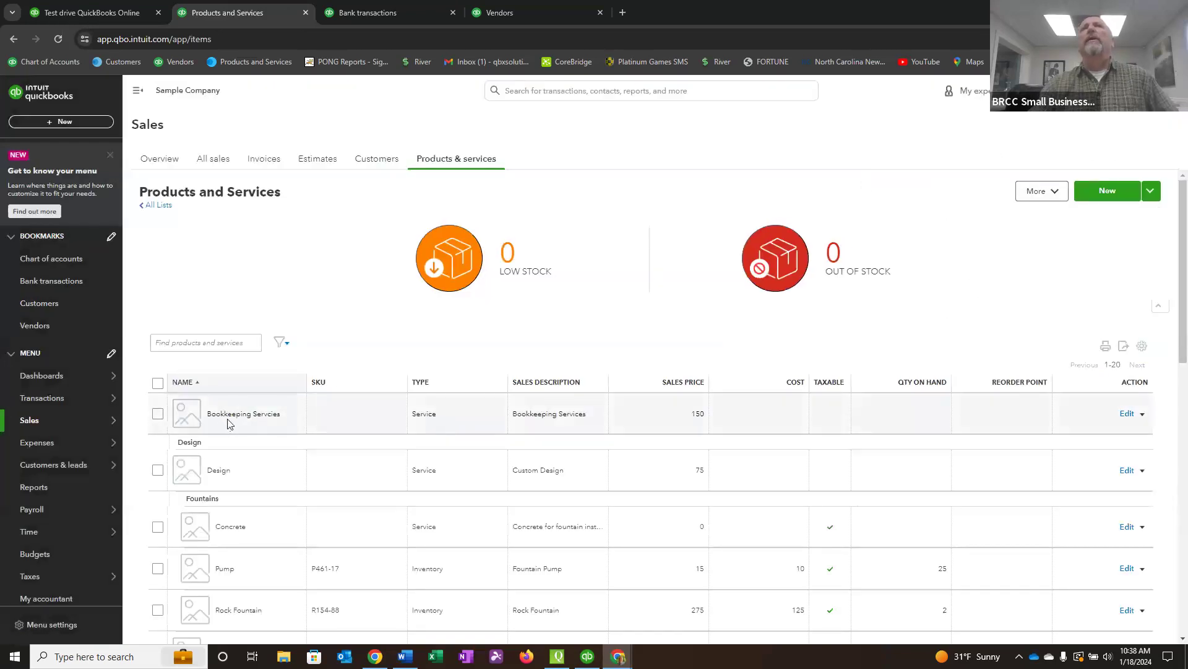
scroll(289, 430, down, 5)
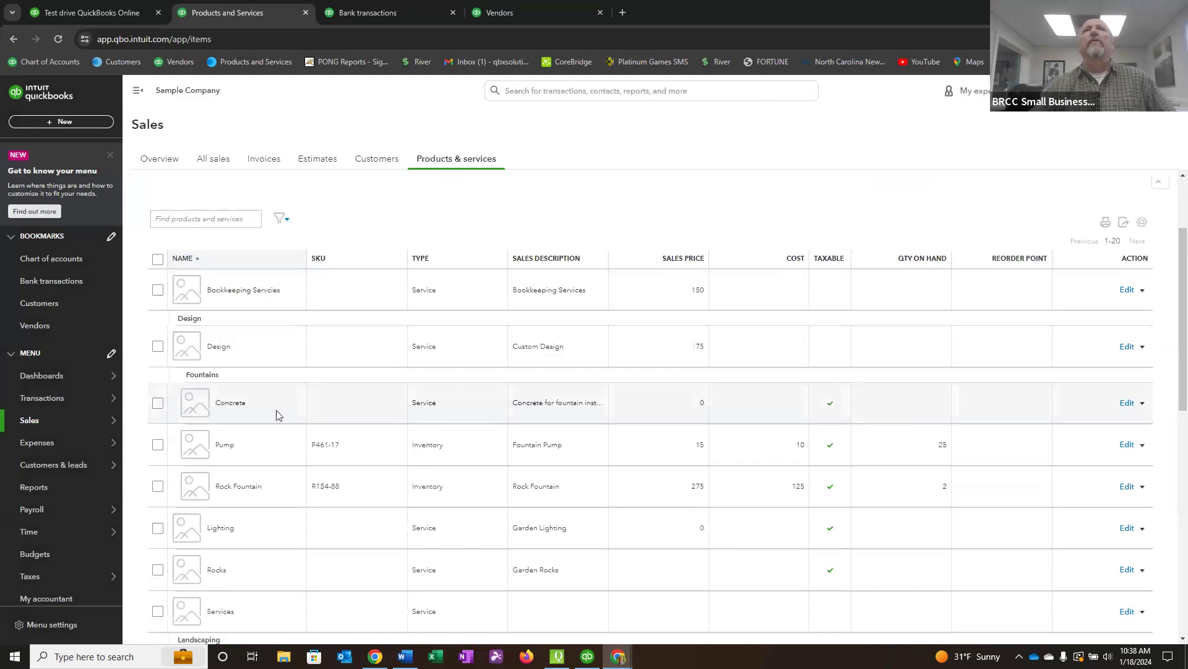
scroll(260, 416, down, 4)
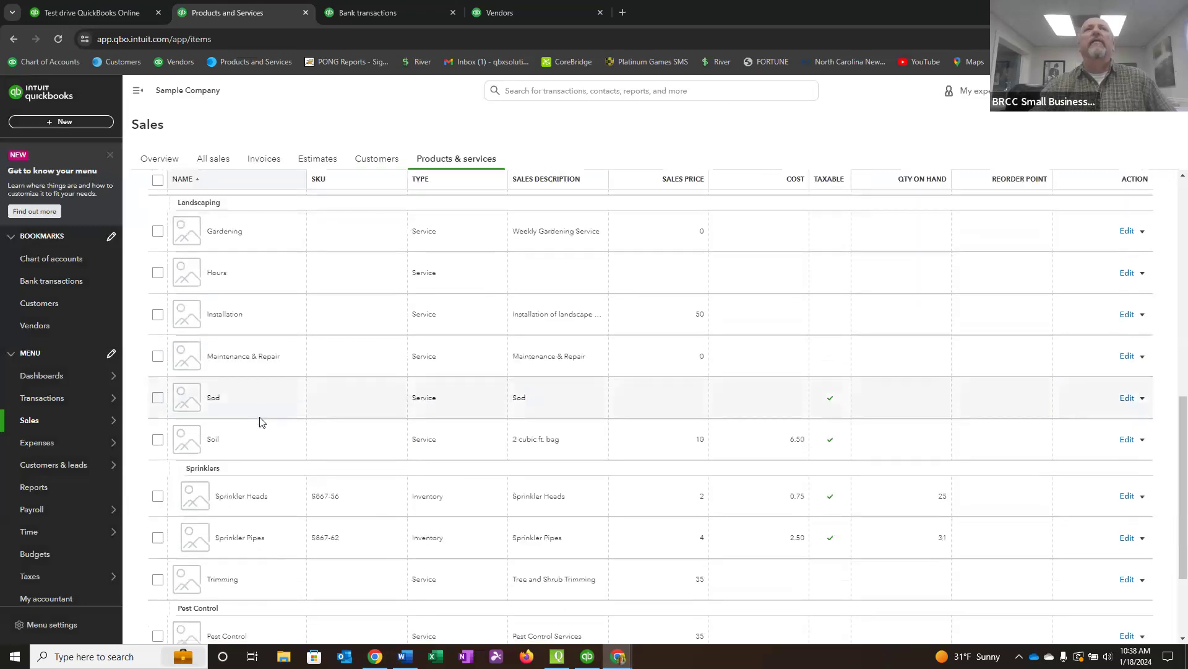
scroll(260, 421, down, 3)
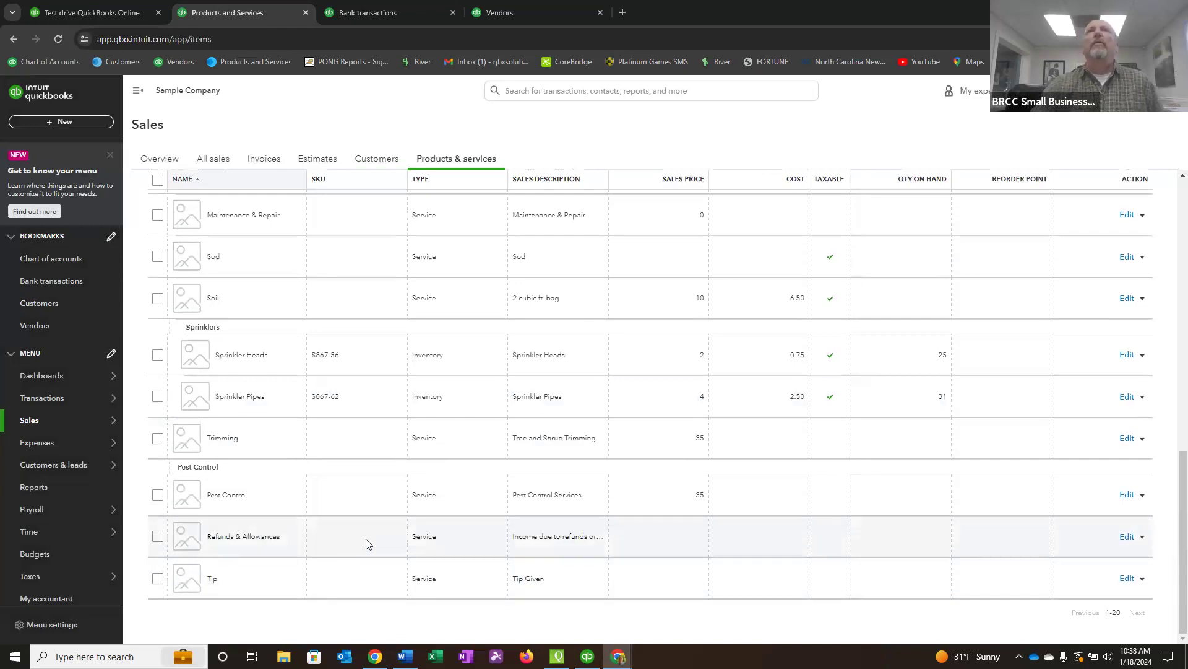
scroll(361, 562, up, 6)
scroll(362, 562, up, 5)
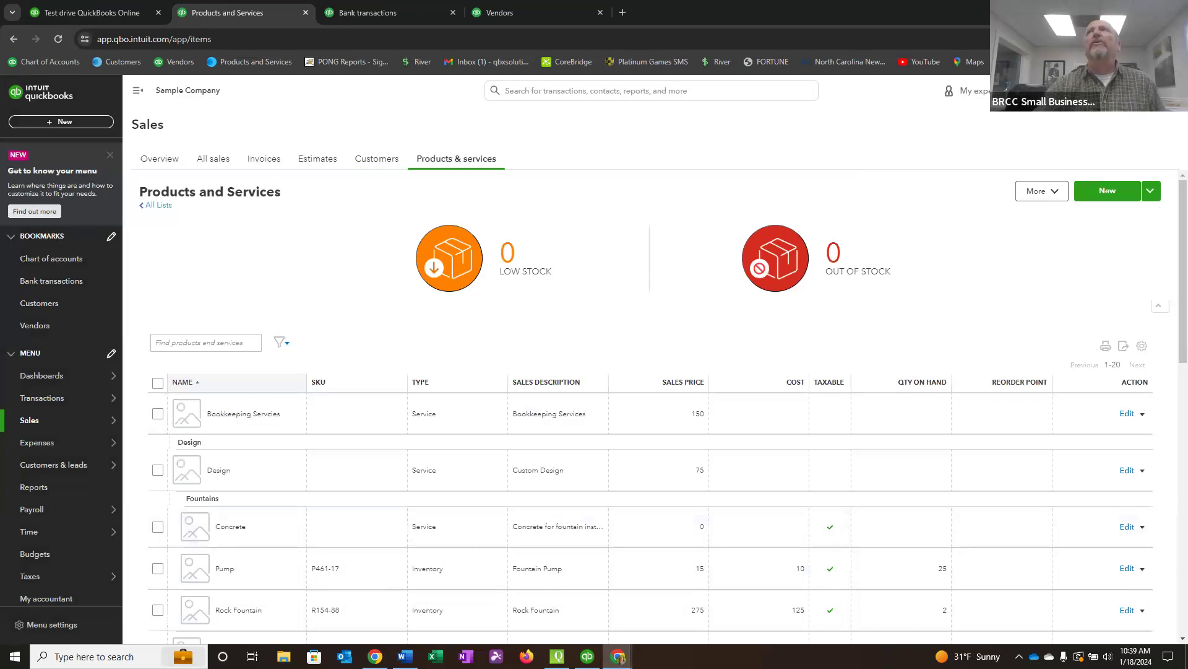
Hide the SKU column in the products list, show the Income account column, and widen it enough to read the account names.
drag(1184, 237, 1174, 286)
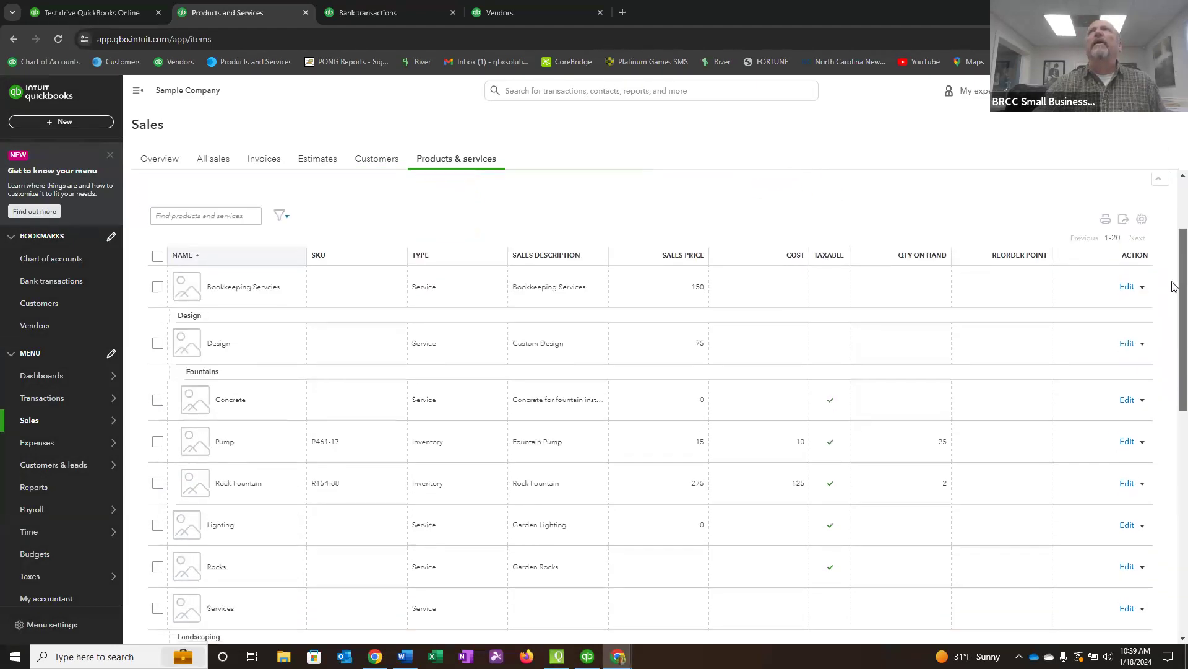
click(1142, 220)
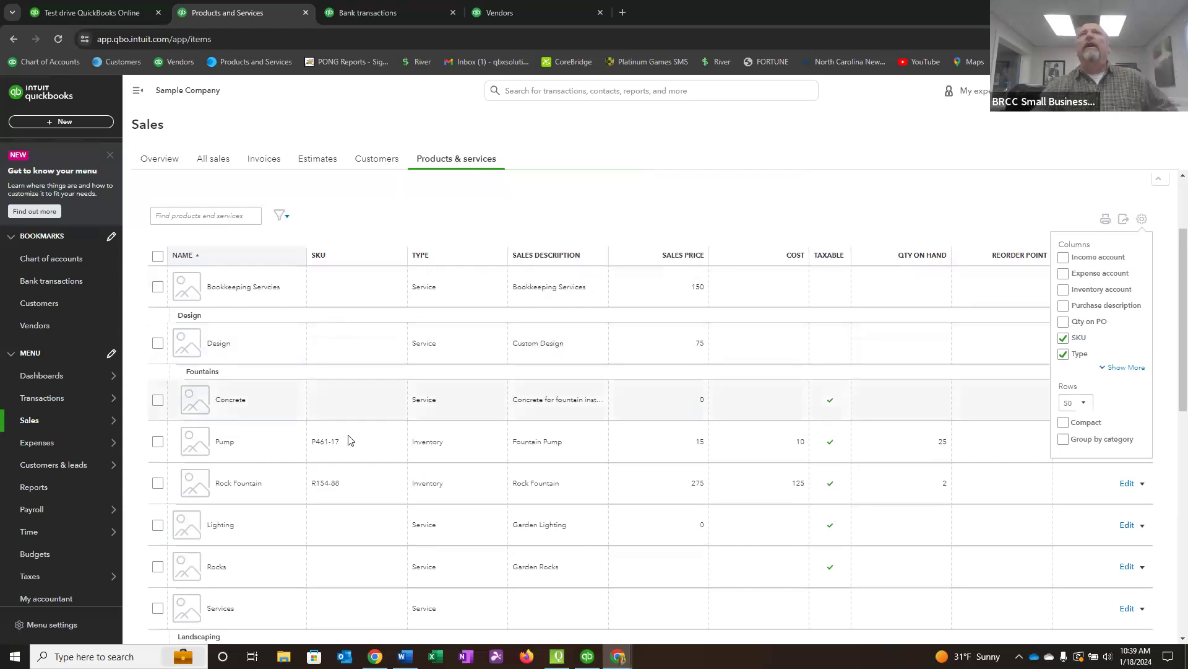
click(1064, 339)
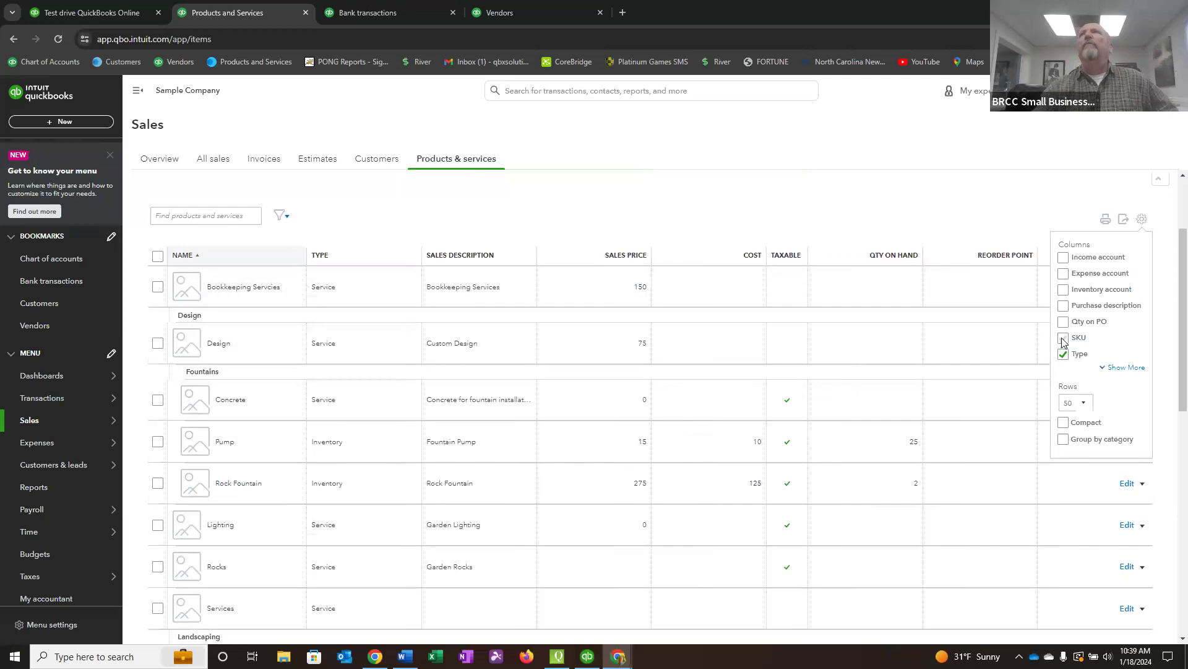
click(1063, 258)
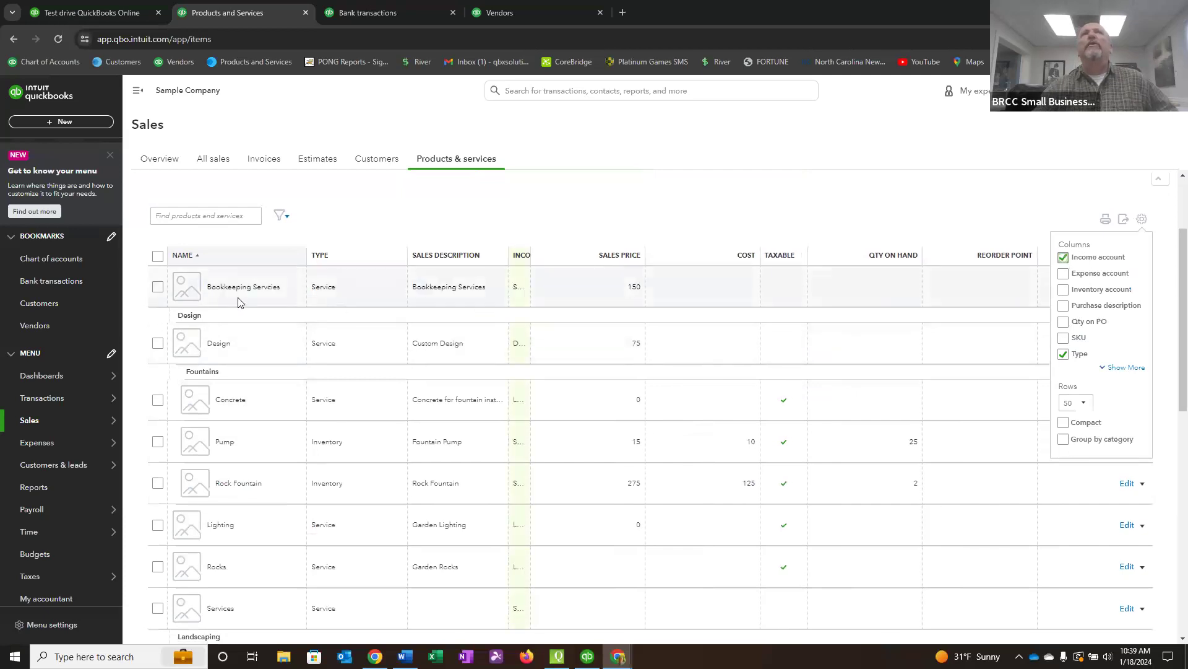
drag(529, 255, 655, 256)
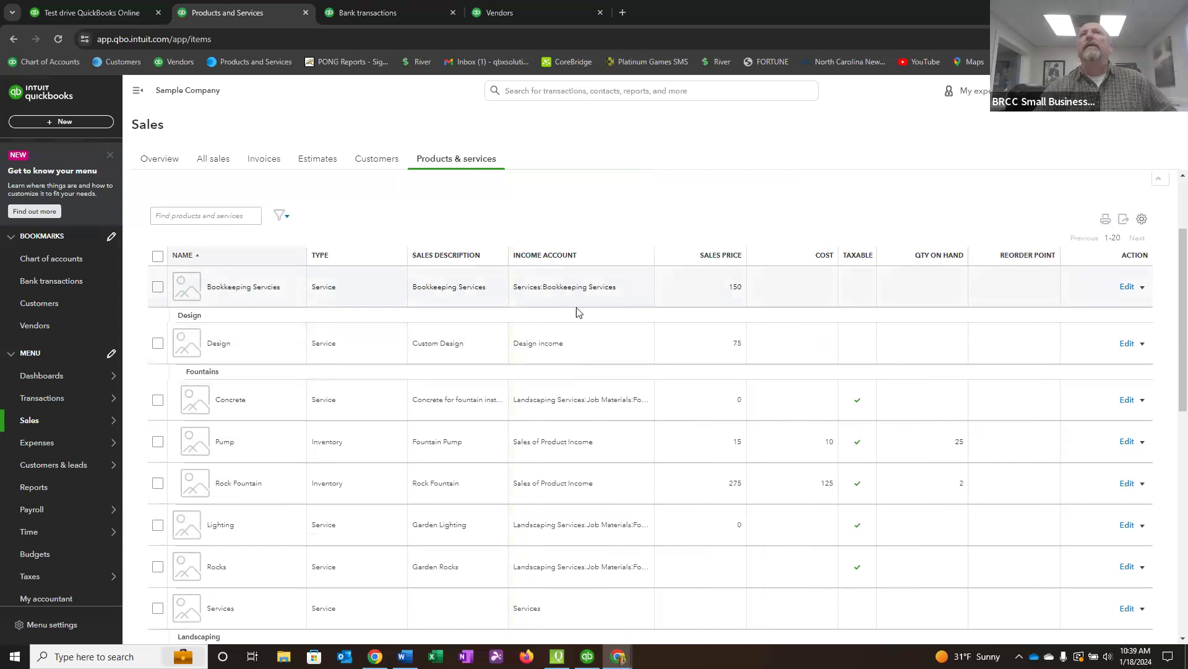
Check the Tip item's income account at the end of the list and reopen the list's column settings.
scroll(577, 311, down, 10)
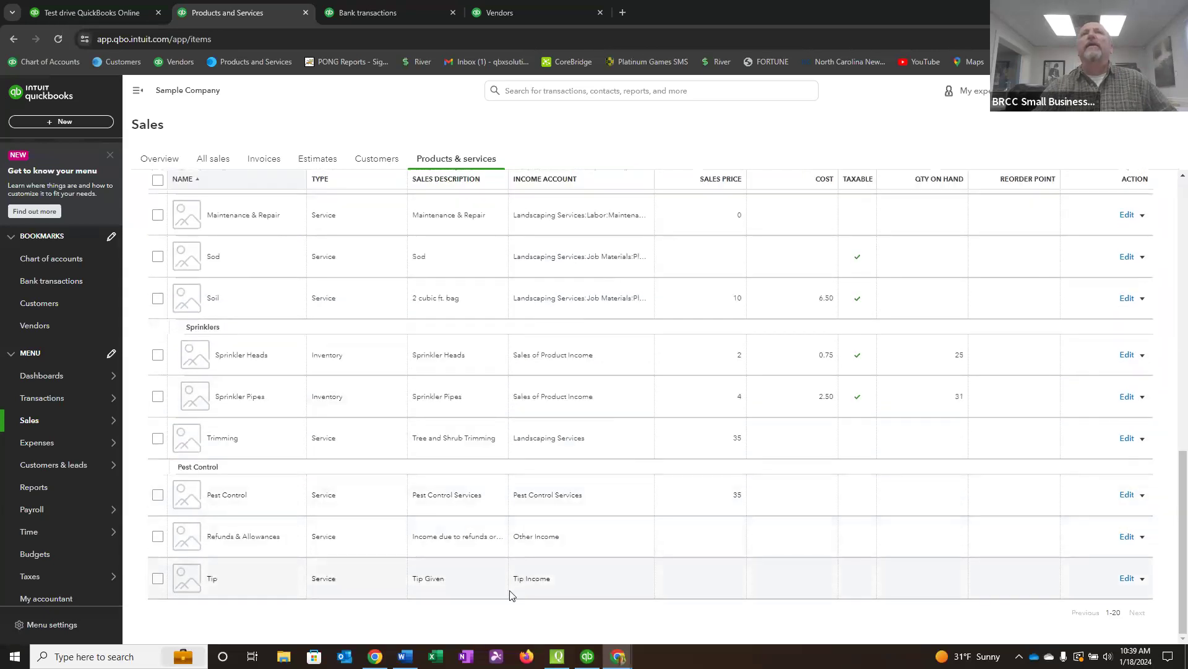
scroll(542, 581, up, 10)
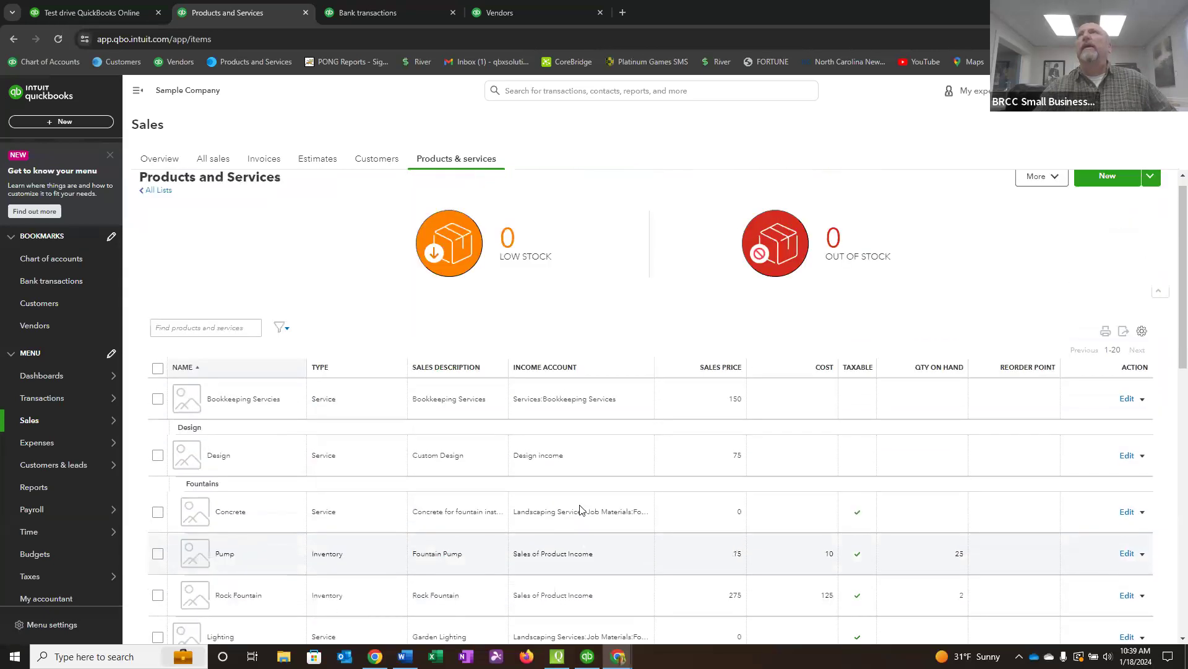
click(1142, 345)
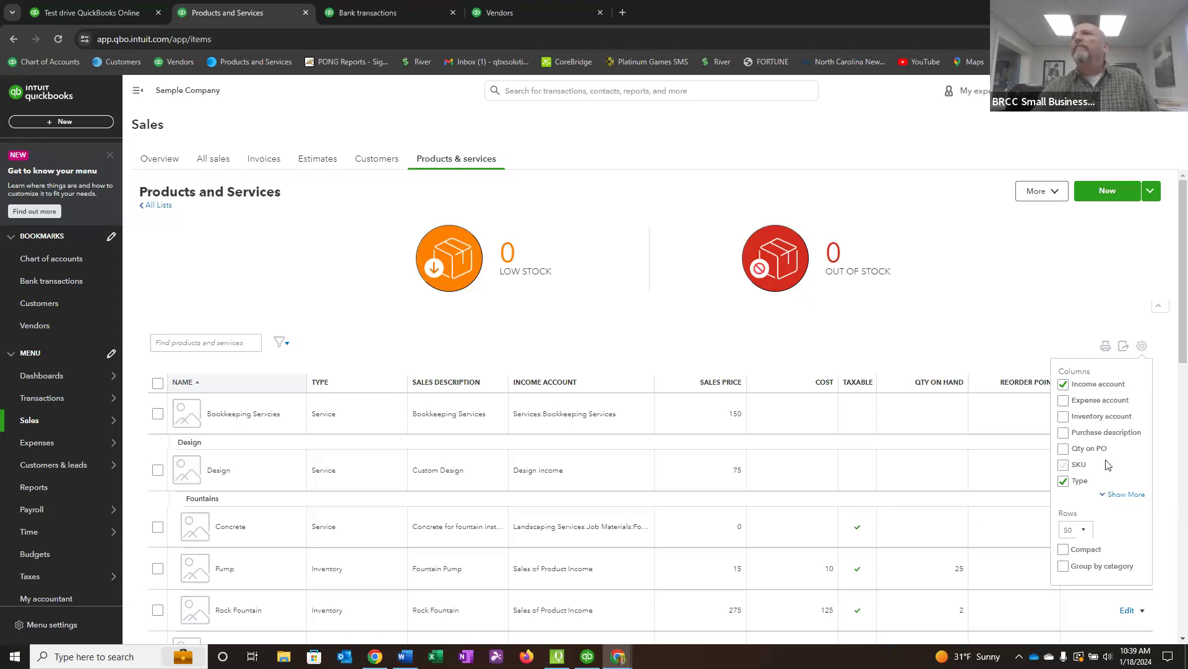
Expand the full set of column options for the products list and hide the Cost, Qty on hand and Reorder point columns.
scroll(1126, 494, down, 2)
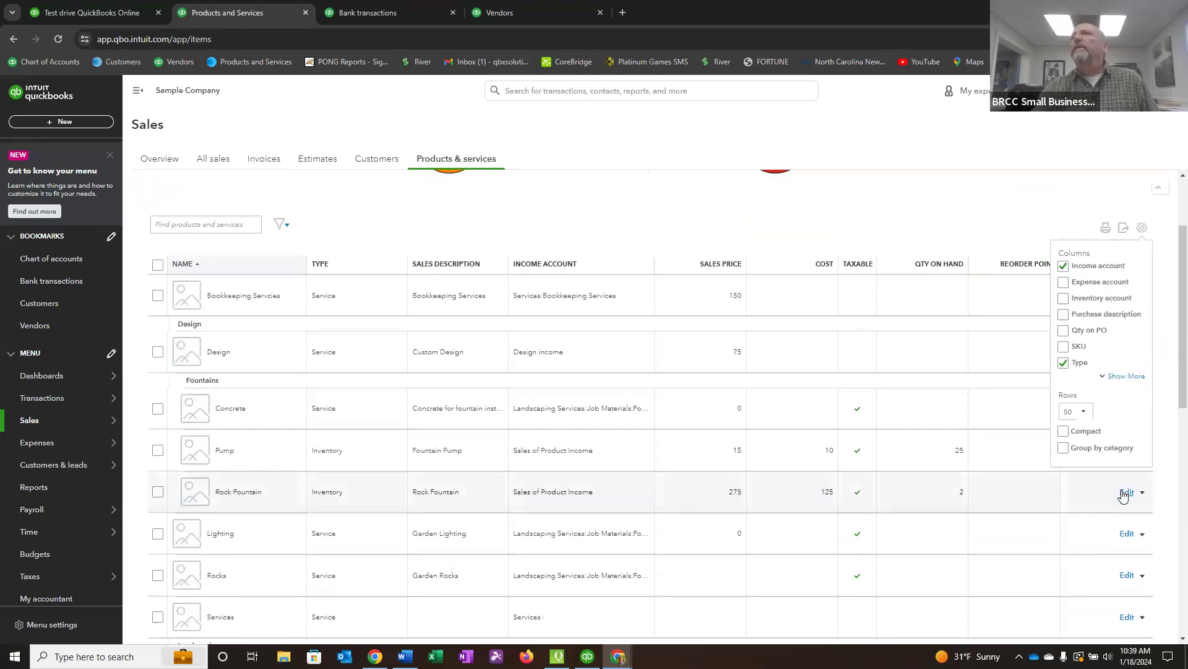
scroll(1133, 427, up, 2)
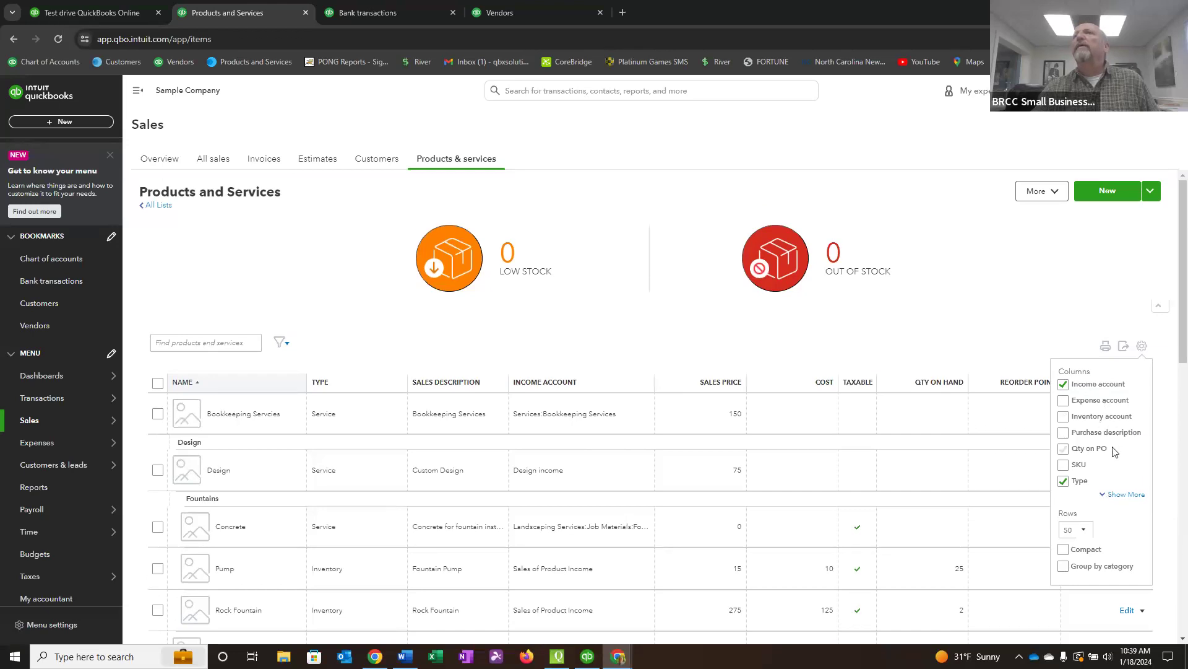
click(1124, 494)
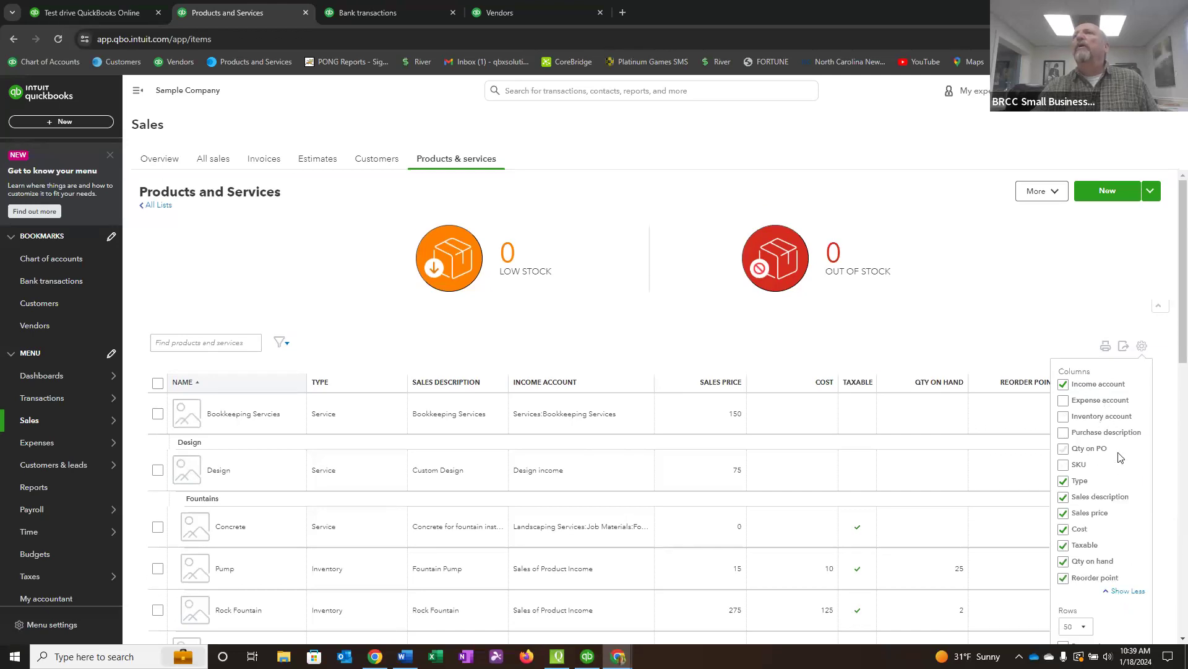
scroll(1120, 457, down, 2)
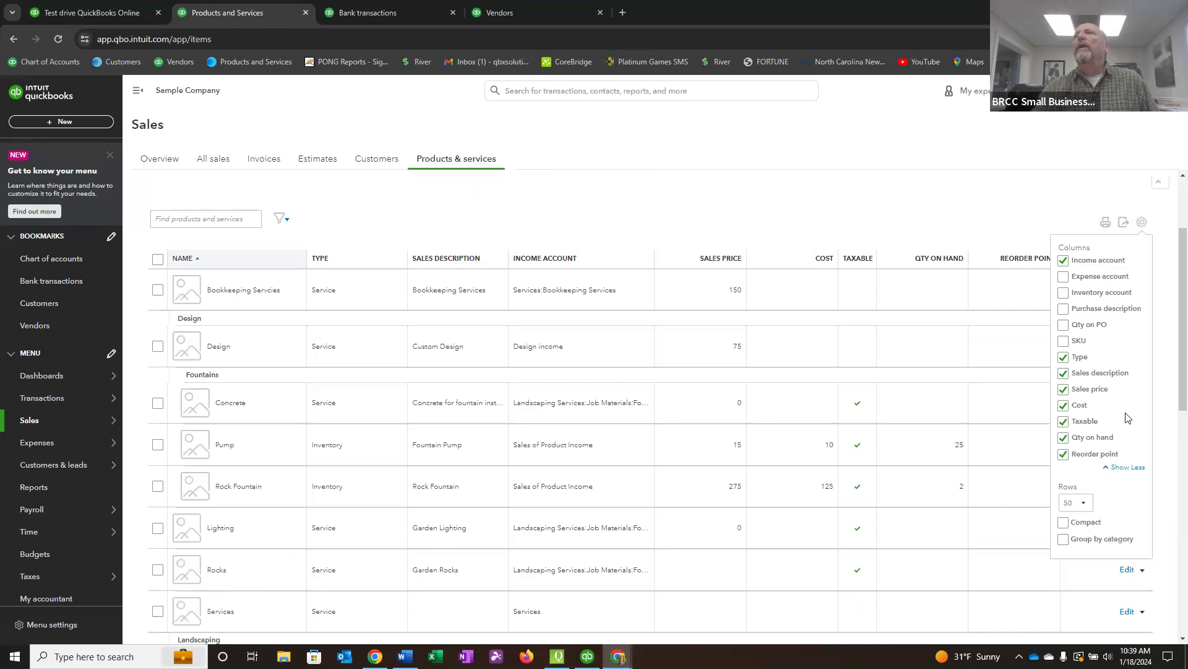
click(1064, 407)
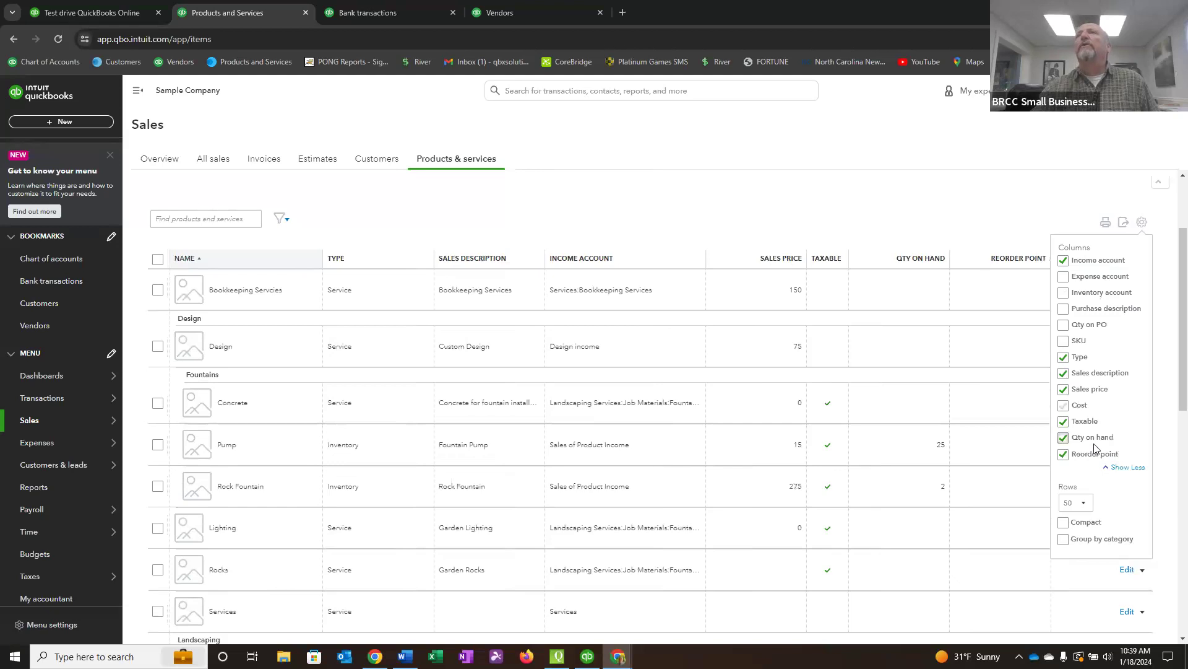
click(1064, 439)
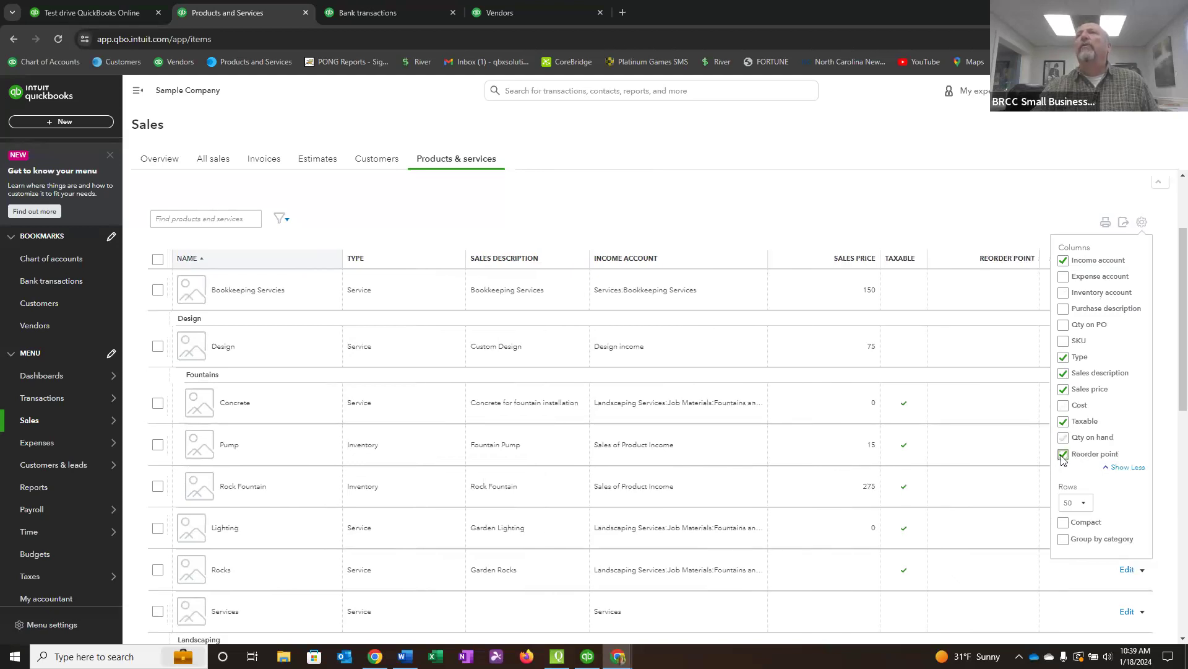
click(1064, 456)
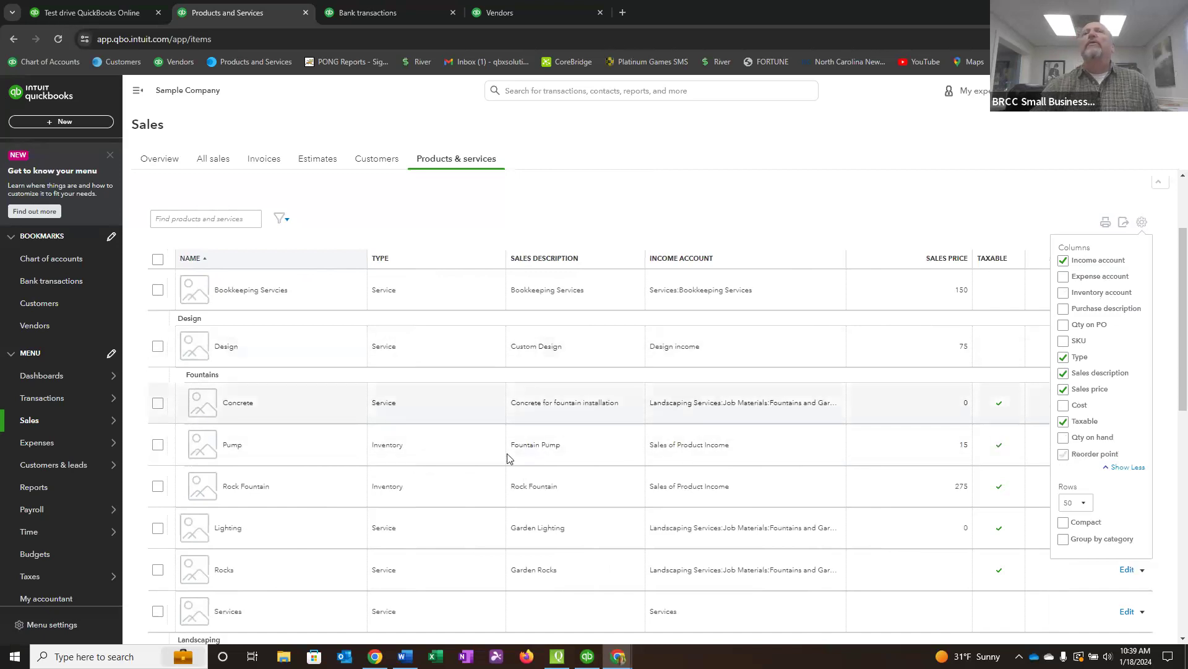
click(1026, 189)
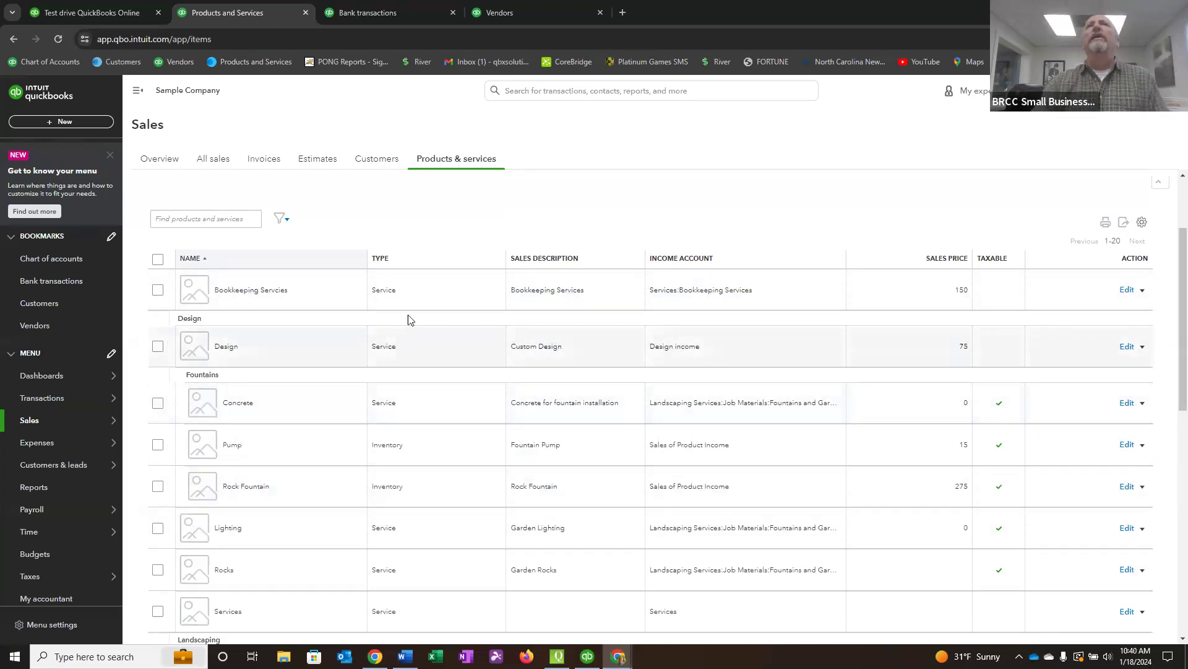
Review each item's type, sales description, income account, sales price and taxable status throughout the Products and Services list.
scroll(406, 285, down, 2)
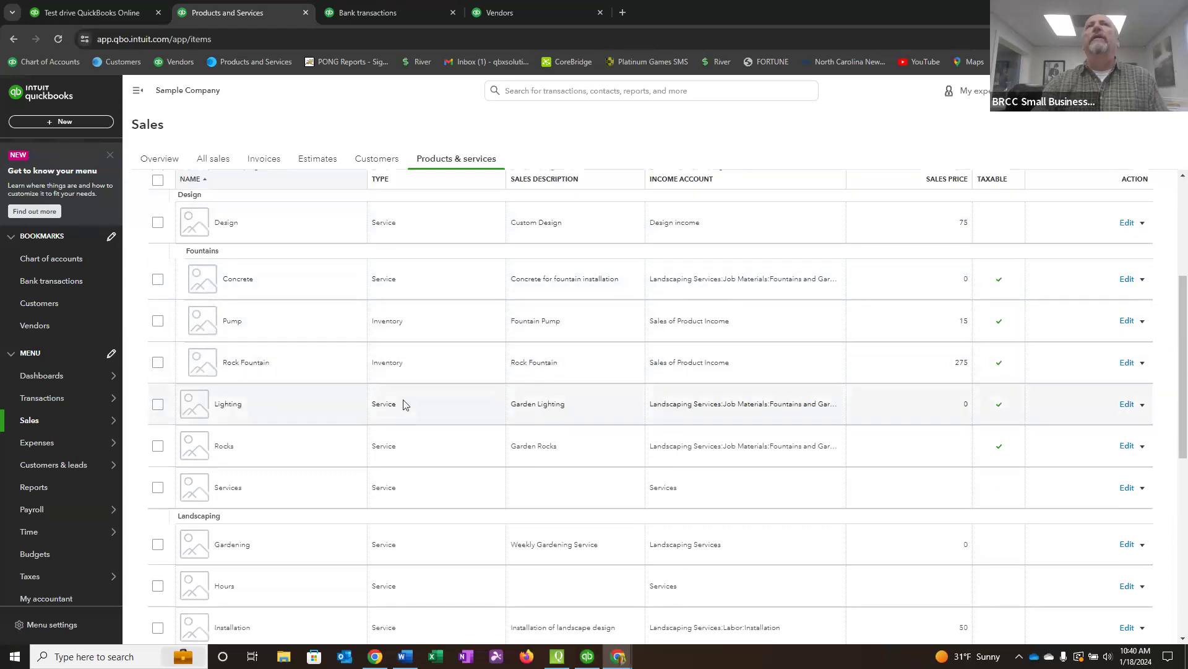
scroll(410, 446, down, 5)
scroll(411, 444, down, 2)
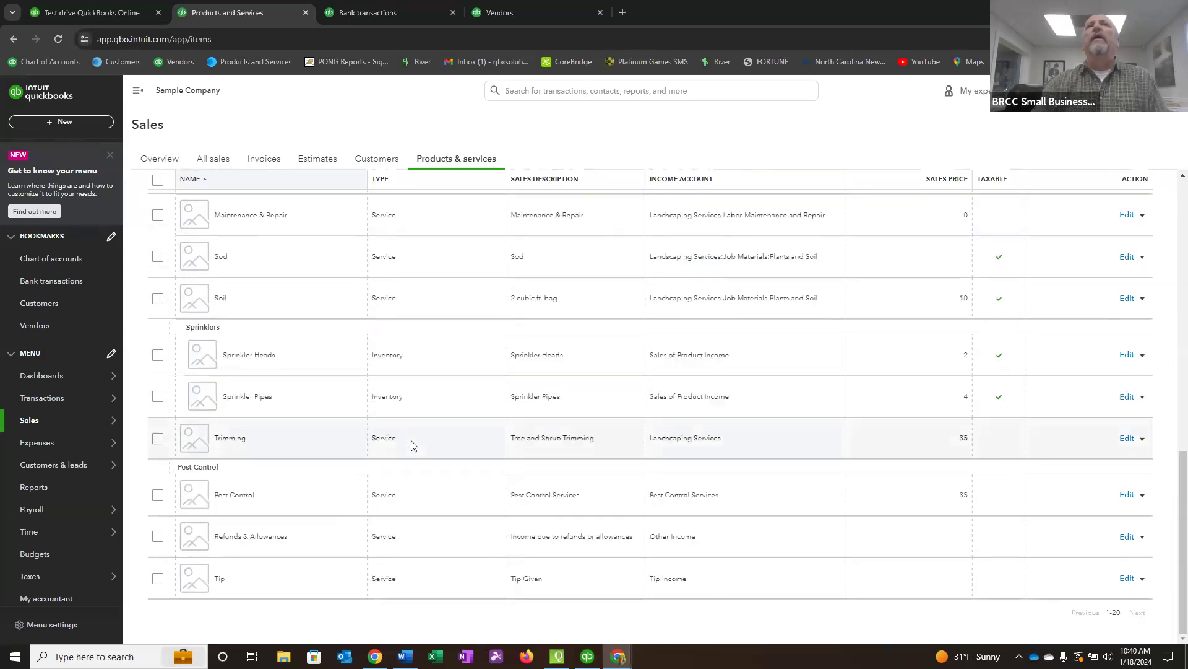
scroll(415, 436, up, 6)
scroll(415, 432, up, 5)
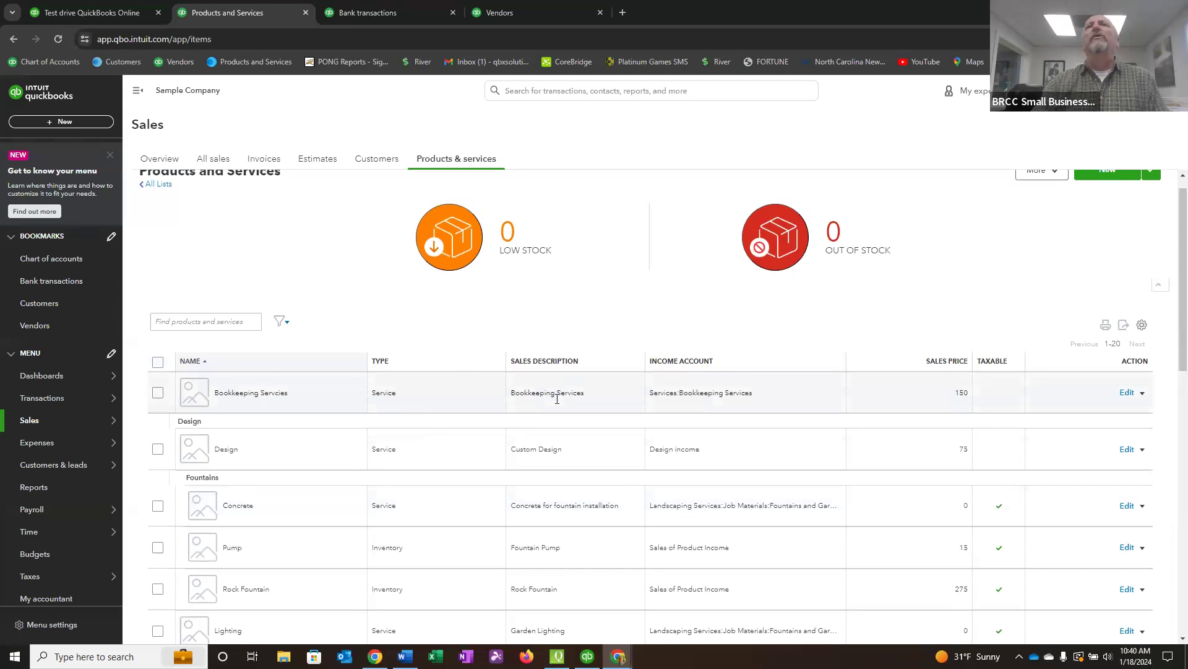
scroll(559, 403, down, 2)
scroll(559, 411, down, 3)
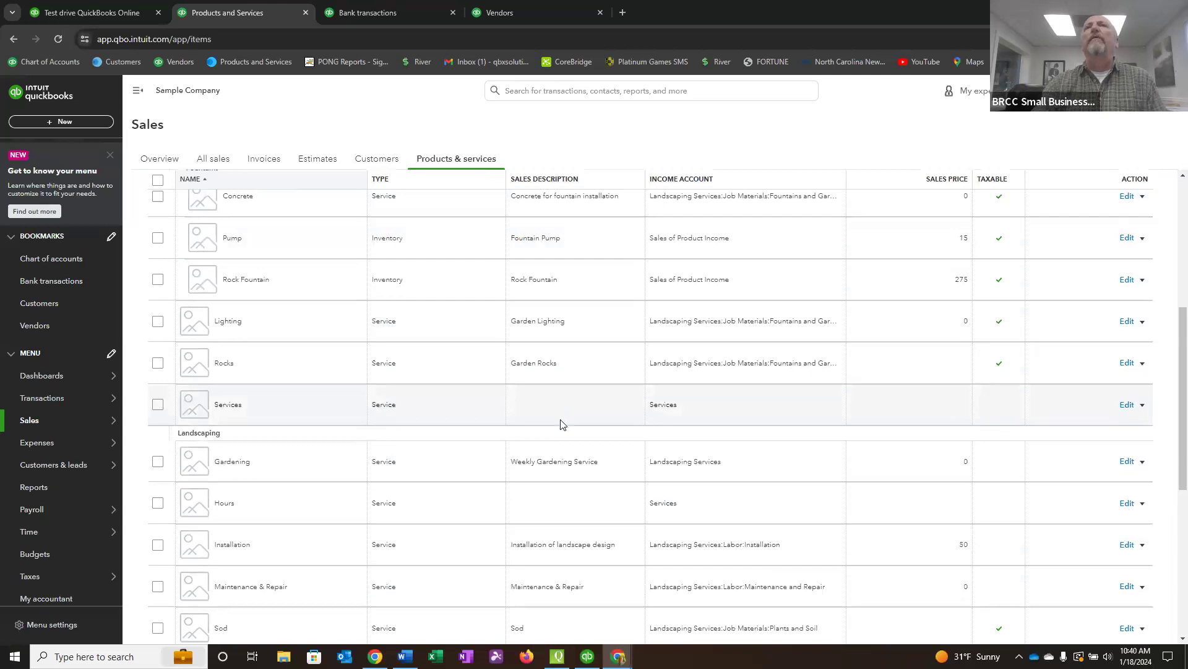
scroll(561, 424, up, 5)
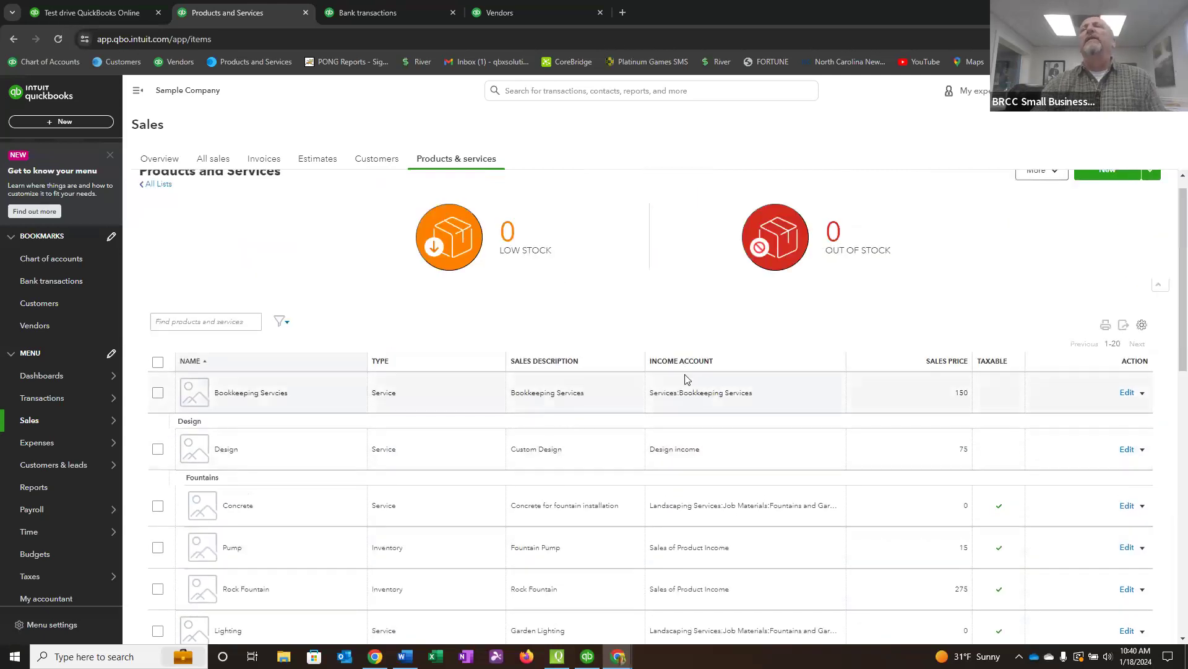
scroll(718, 406, down, 3)
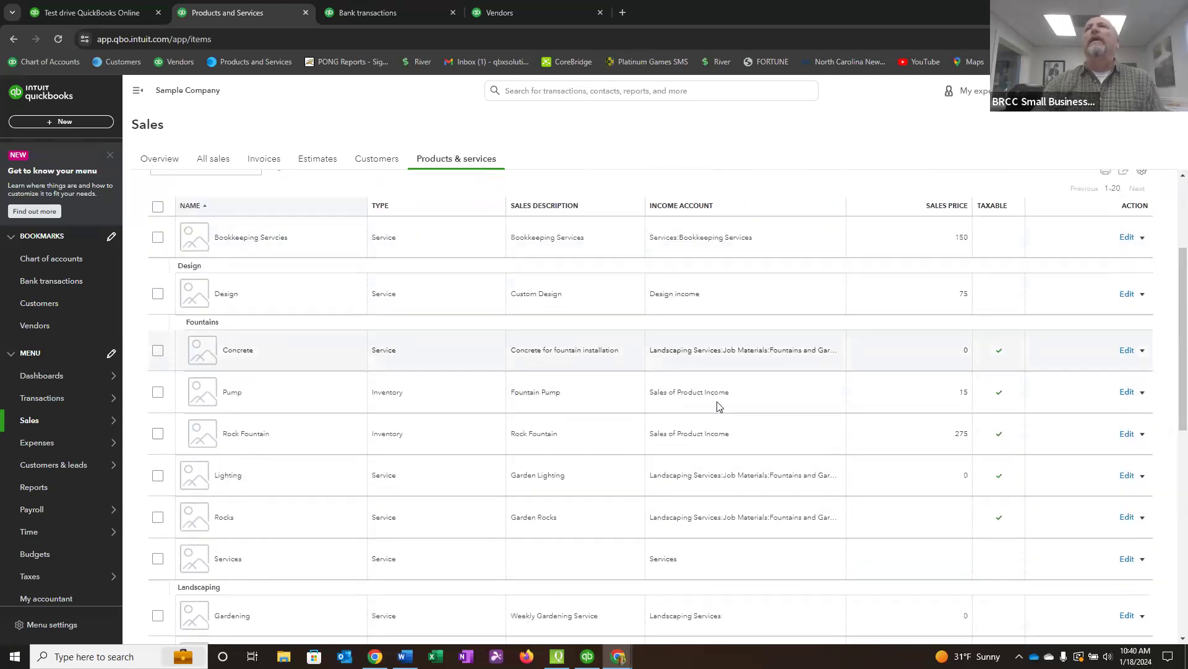
scroll(718, 406, down, 3)
scroll(721, 392, up, 4)
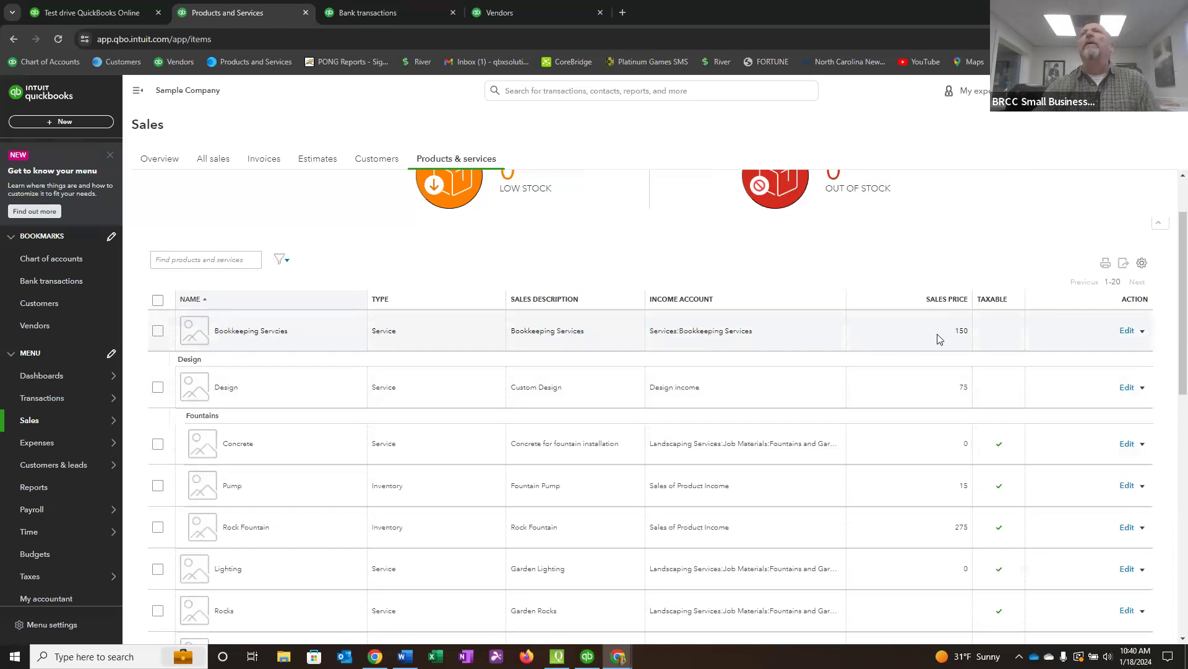
scroll(943, 339, down, 12)
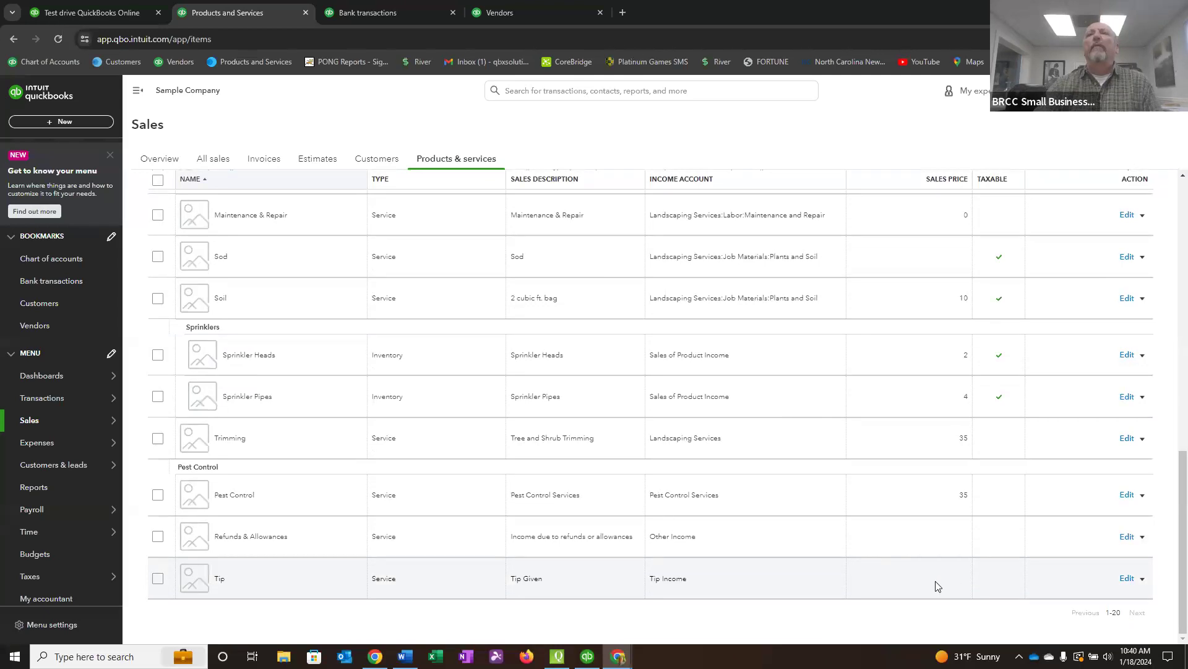
scroll(978, 545, up, 2)
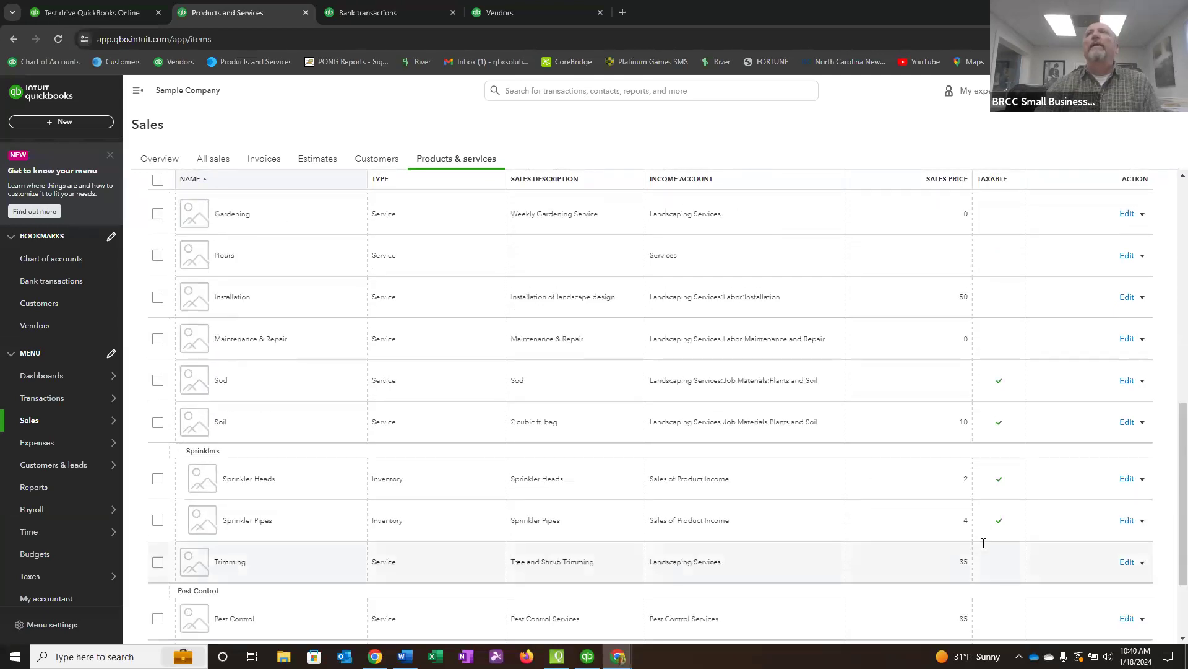
scroll(1014, 241, up, 4)
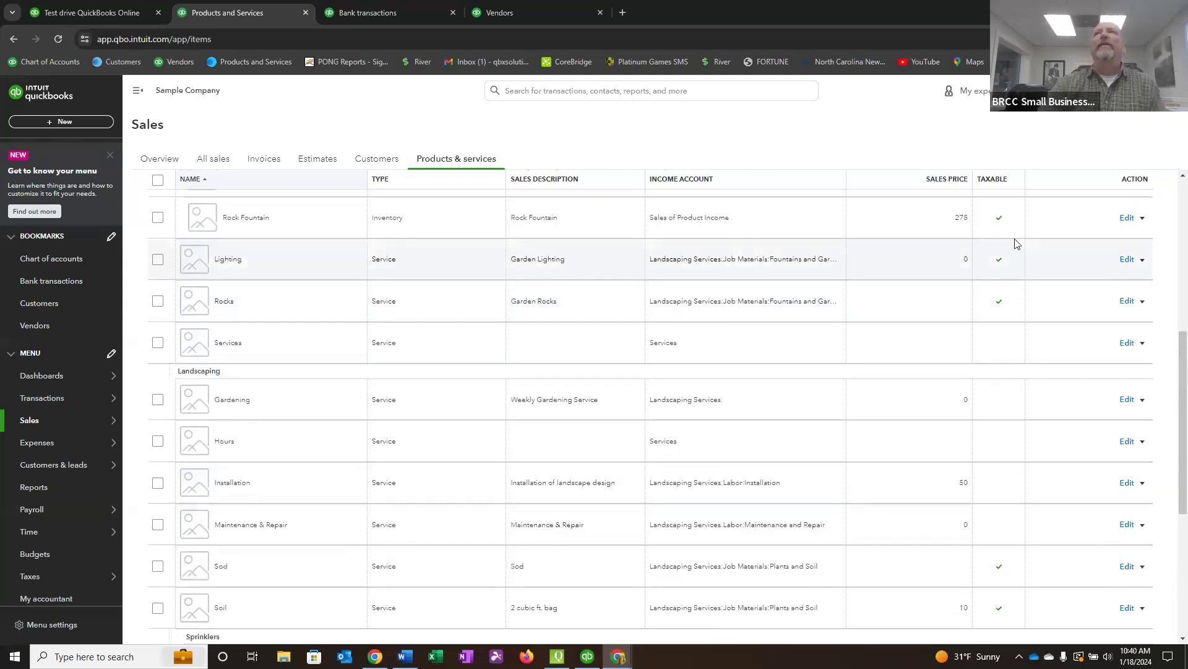
scroll(999, 265, up, 4)
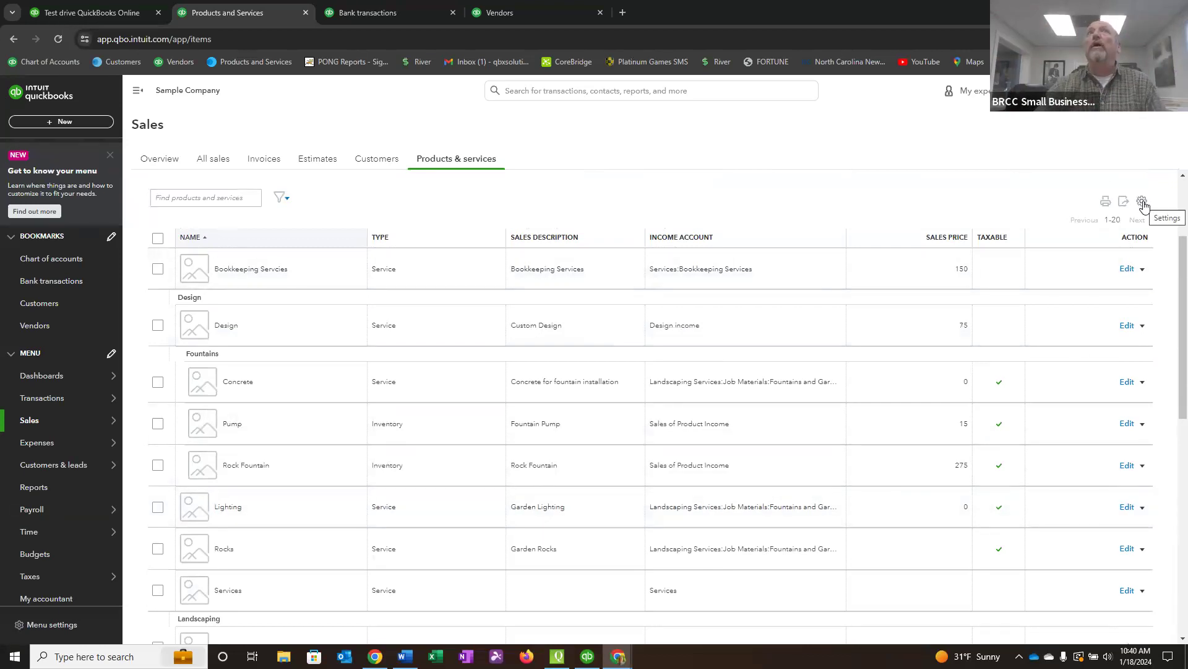
scroll(1060, 205, up, 3)
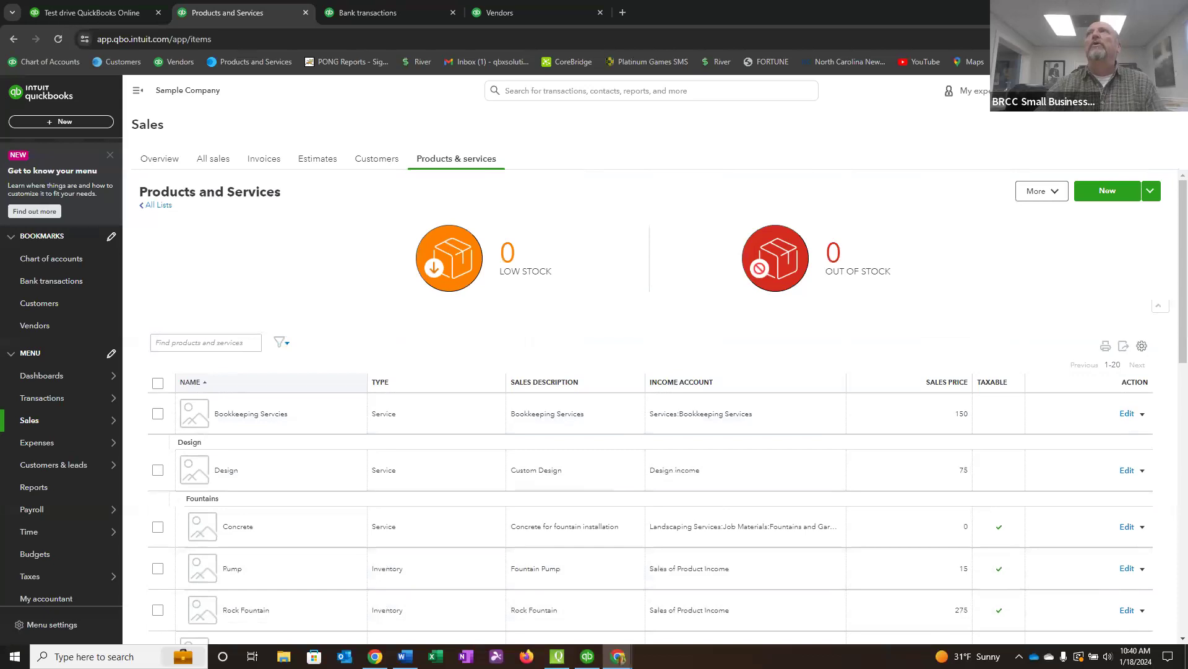
Open the chart of accounts and look through its asset, liability, equity, income and expense accounts.
click(1145, 91)
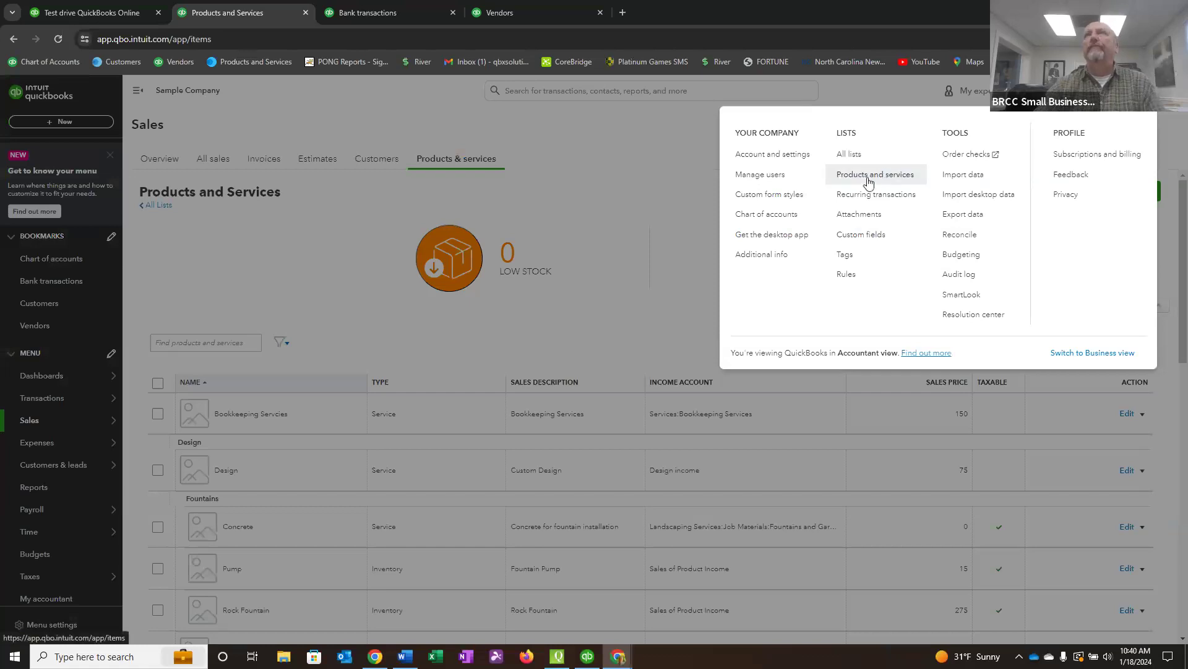
click(763, 216)
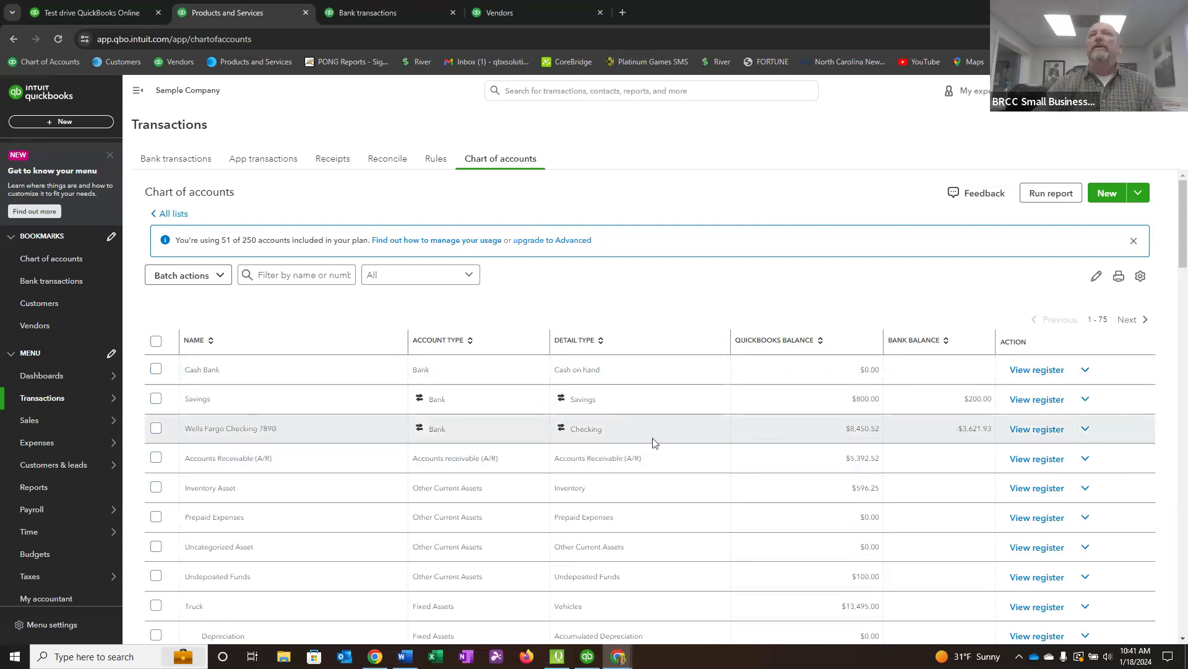
scroll(466, 398, down, 2)
scroll(459, 266, down, 4)
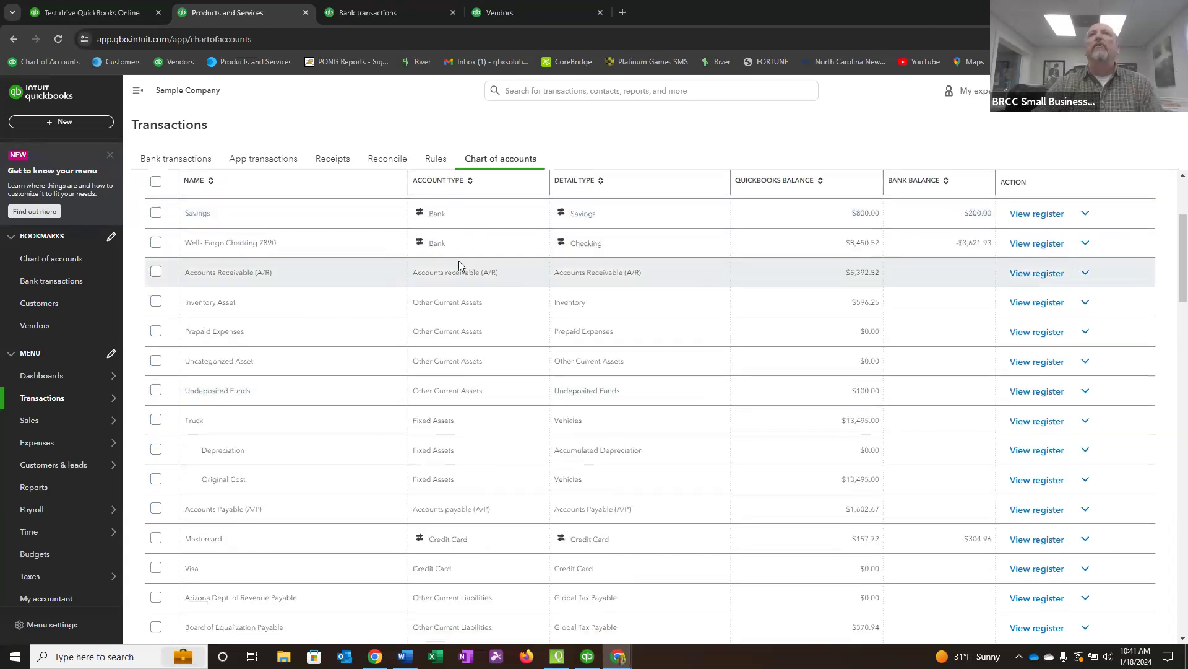
scroll(460, 364, down, 6)
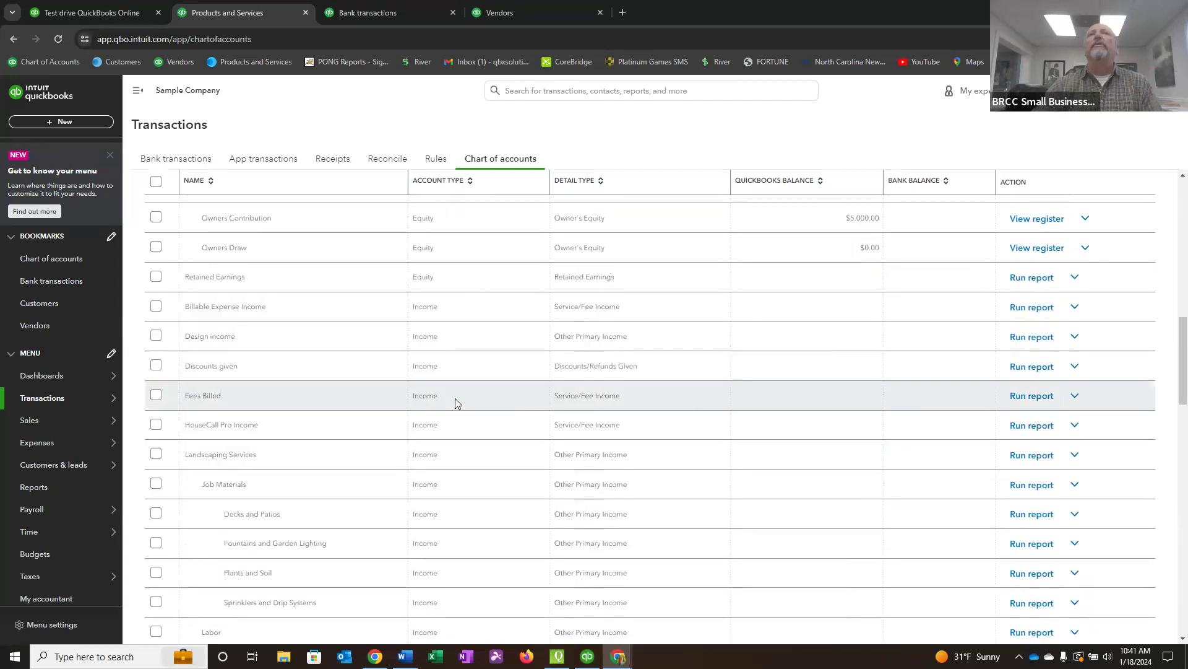
scroll(457, 409, down, 8)
scroll(457, 470, down, 12)
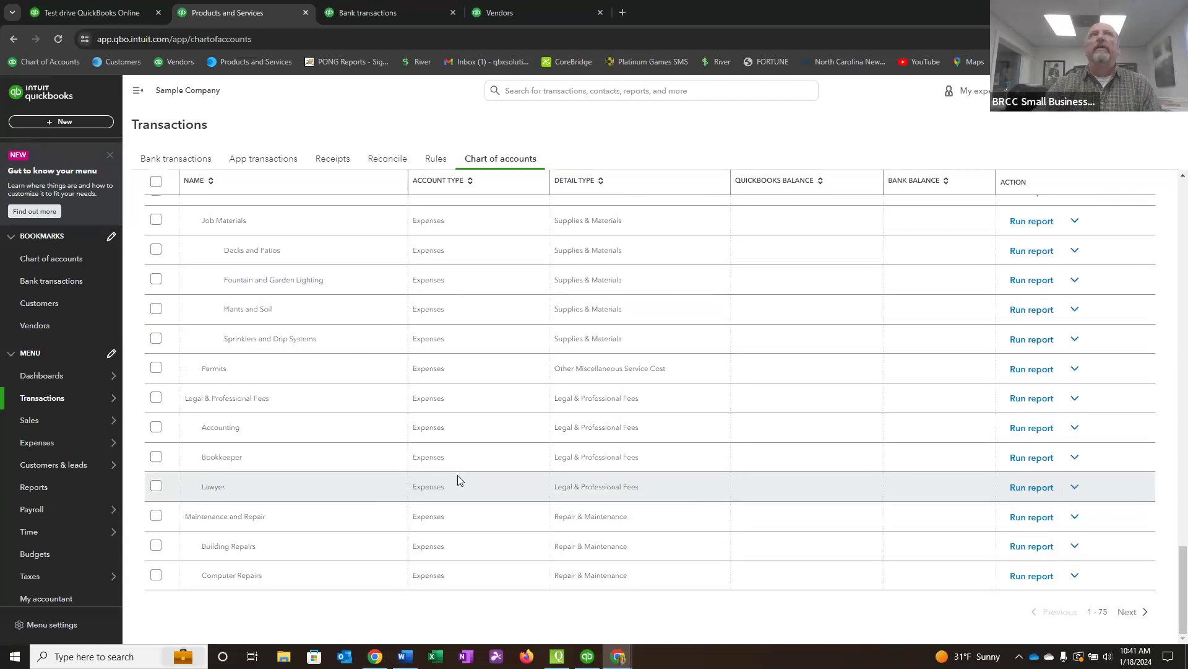
Open the bank transactions and look over the Wells Fargo Checking 7890 entries awaiting review.
click(42, 282)
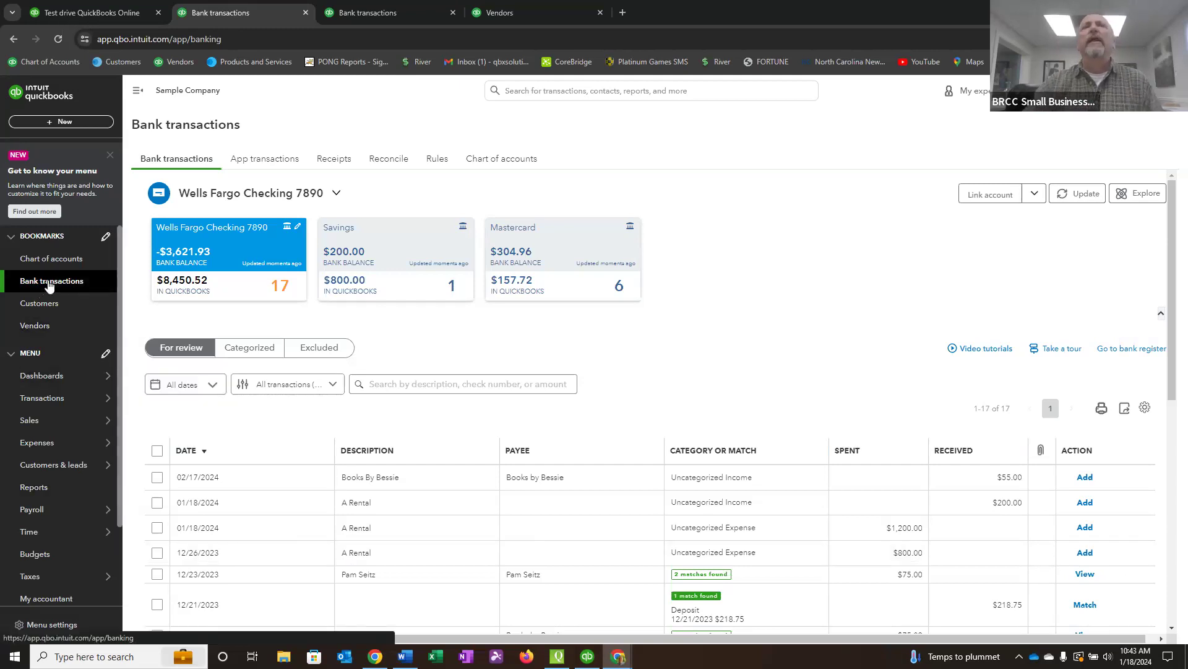
scroll(626, 433, down, 4)
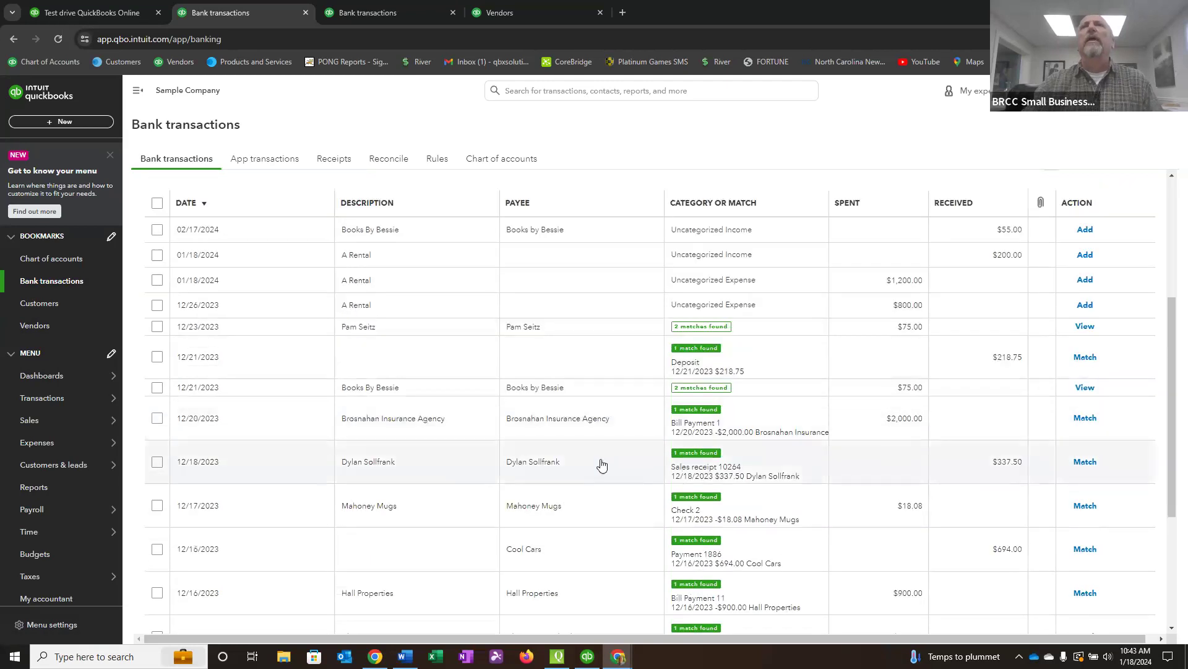
scroll(601, 464, up, 4)
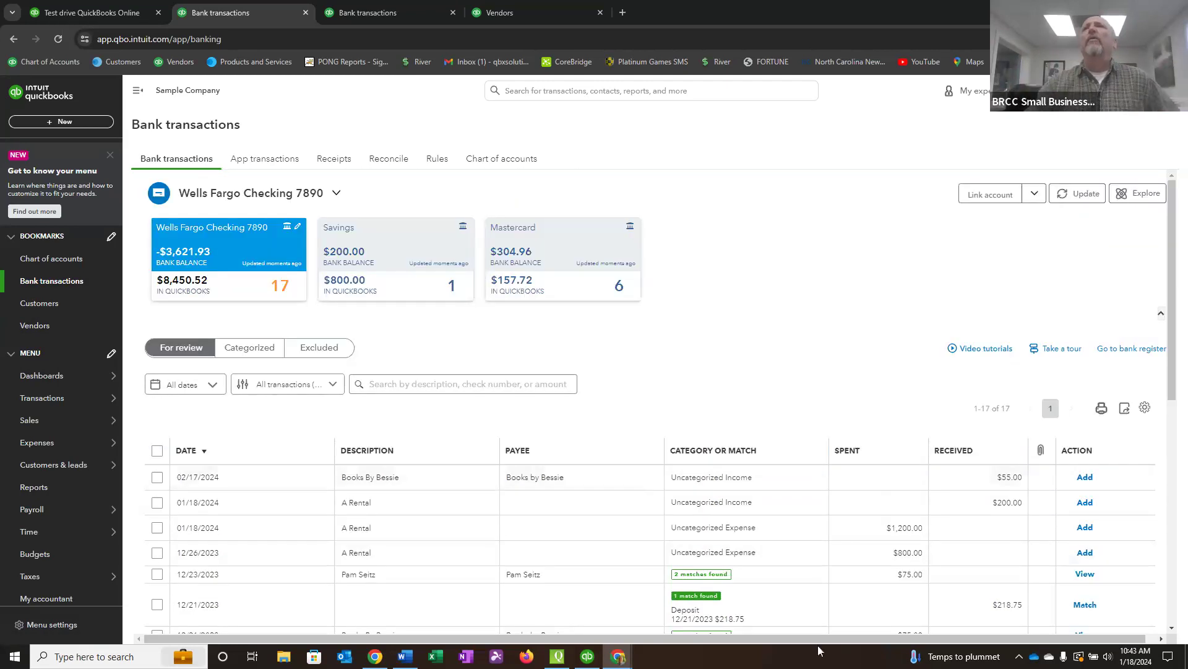
Set the page size of the bank transactions list to 200 and close the list settings.
scroll(681, 526, down, 1)
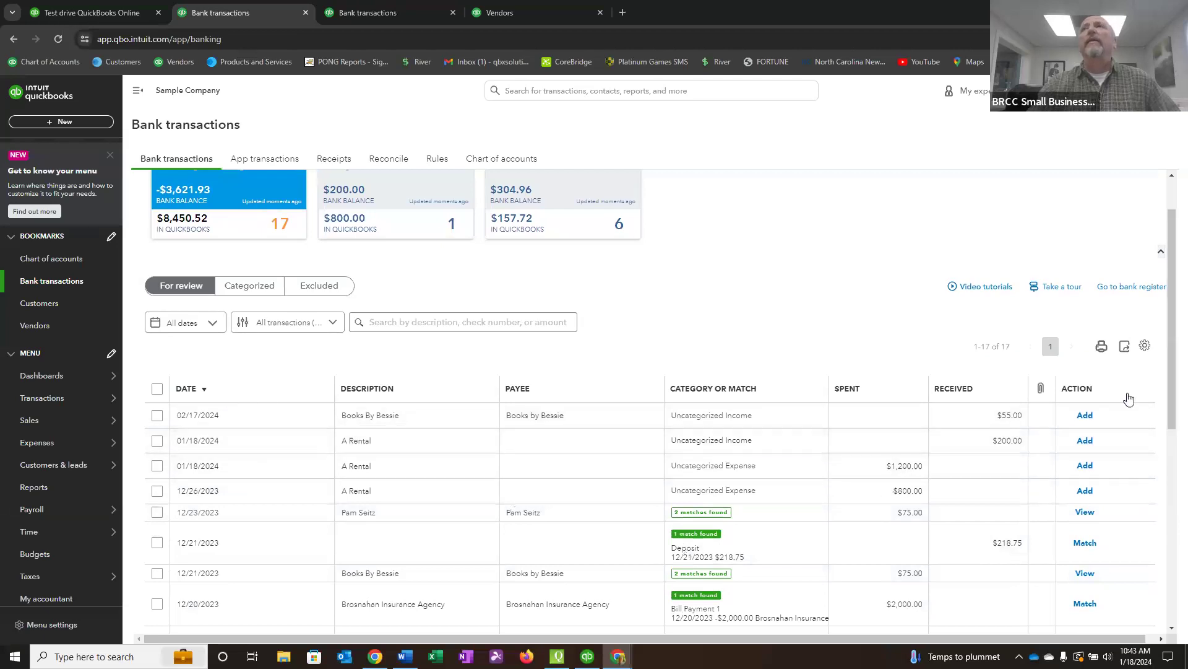
scroll(1164, 390, down, 2)
scroll(1164, 402, down, 1)
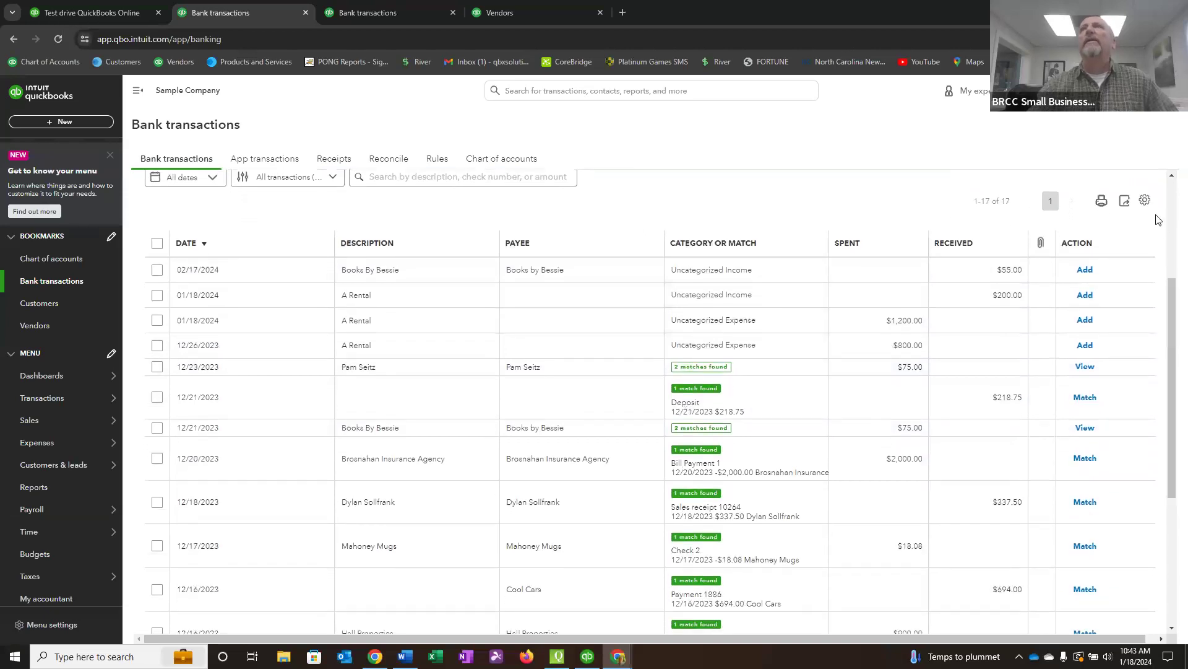
click(1146, 202)
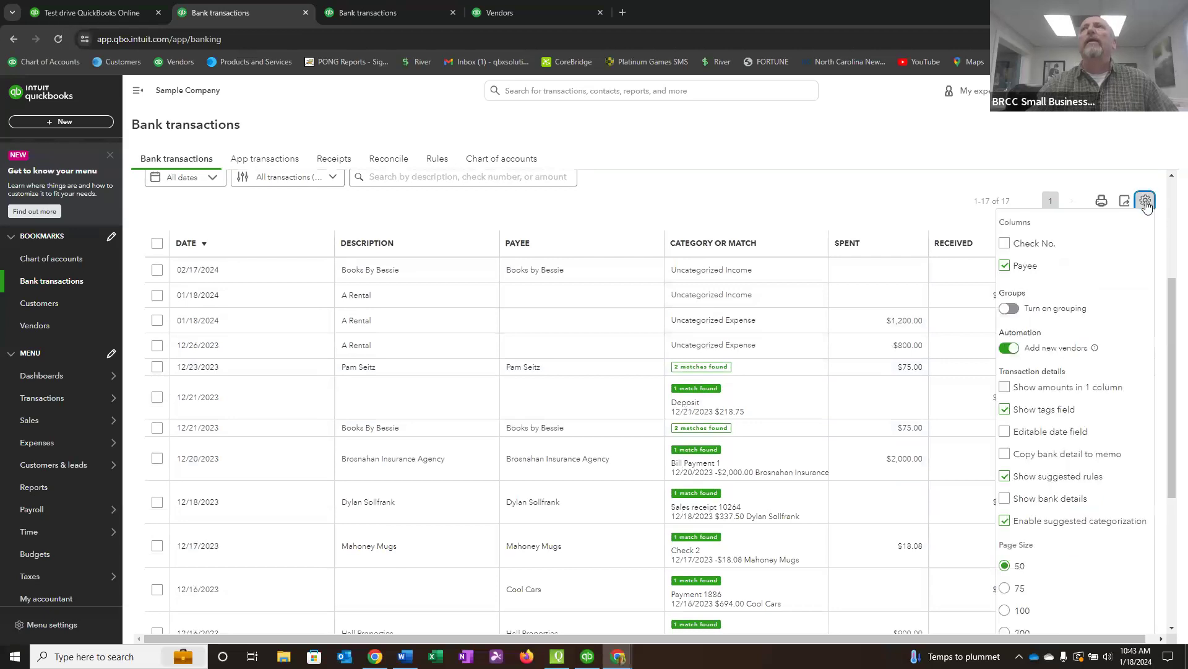
click(1005, 632)
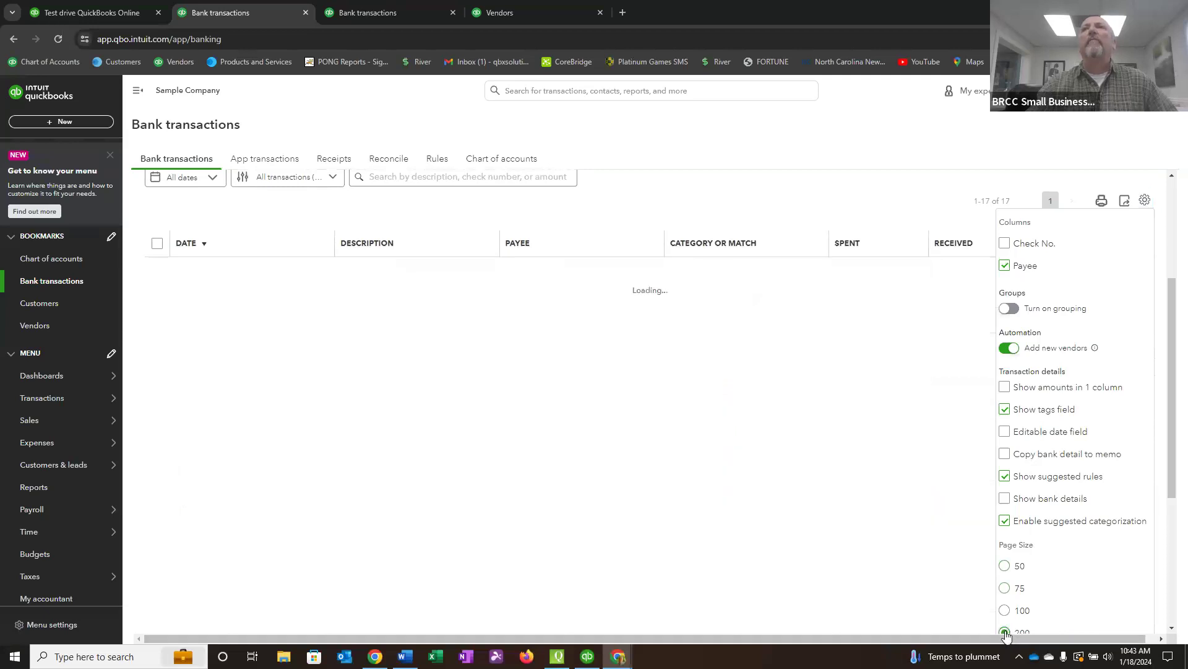
click(848, 198)
Check the item range at the end of the bank transactions list and look over the entries again.
scroll(878, 307, down, 4)
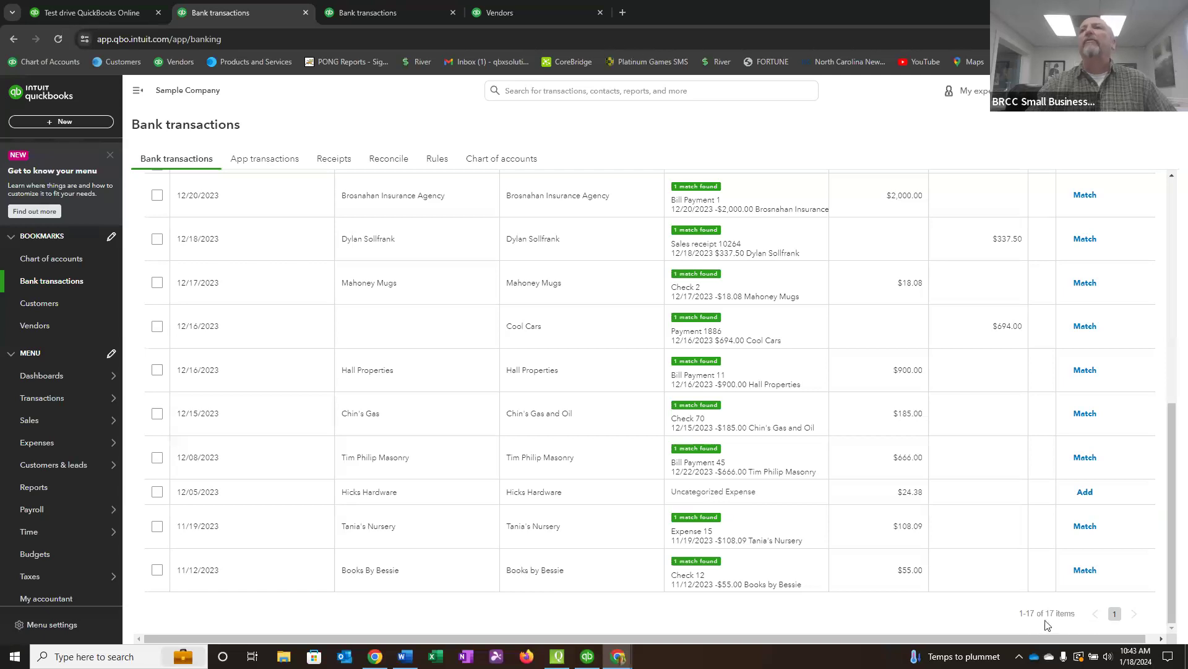
scroll(971, 528, up, 10)
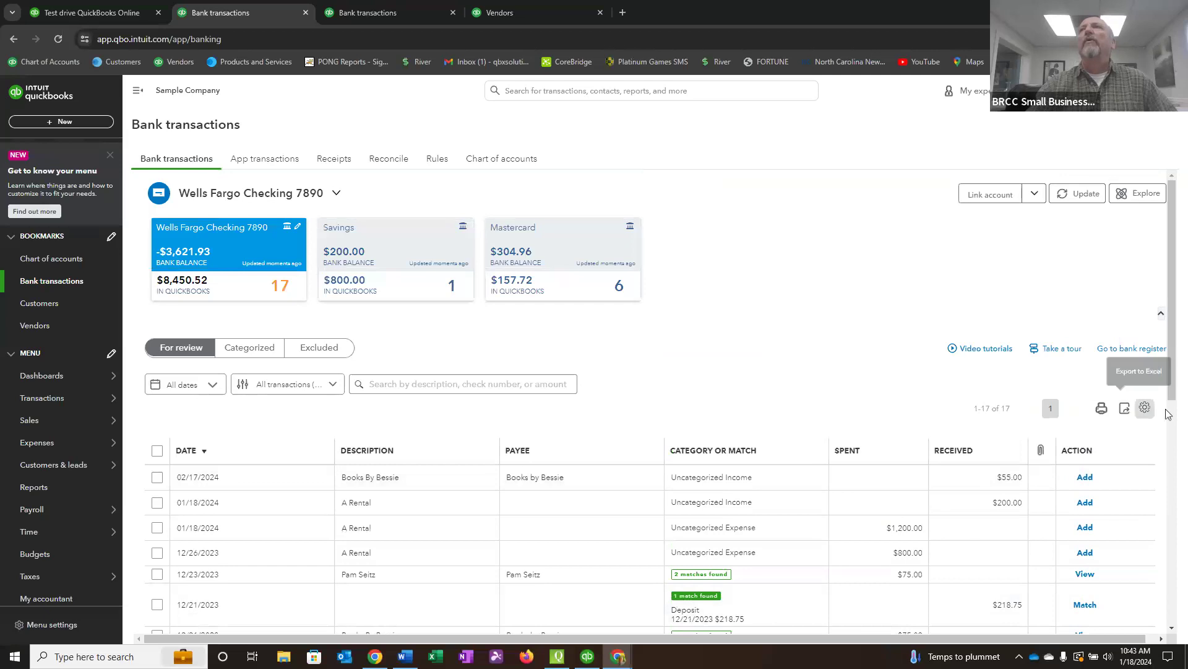
scroll(1115, 452, down, 4)
scroll(1134, 464, down, 3)
scroll(1134, 464, up, 4)
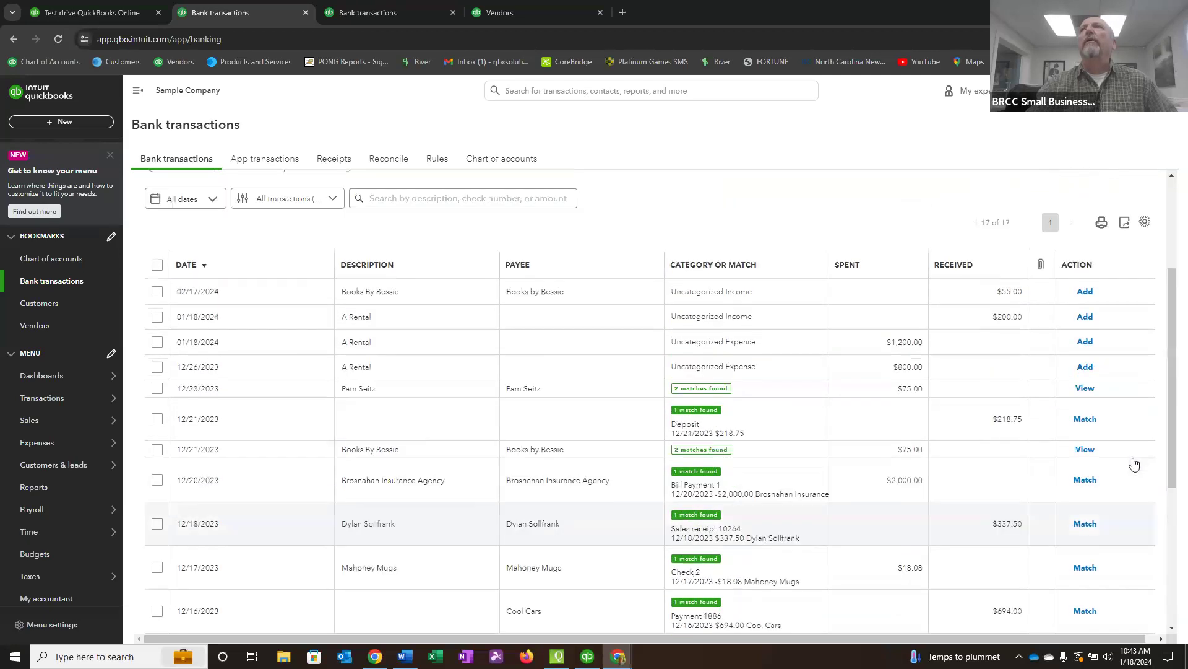
Hide the tags field in the bank transactions list settings and try the bank details display on and off.
click(1145, 222)
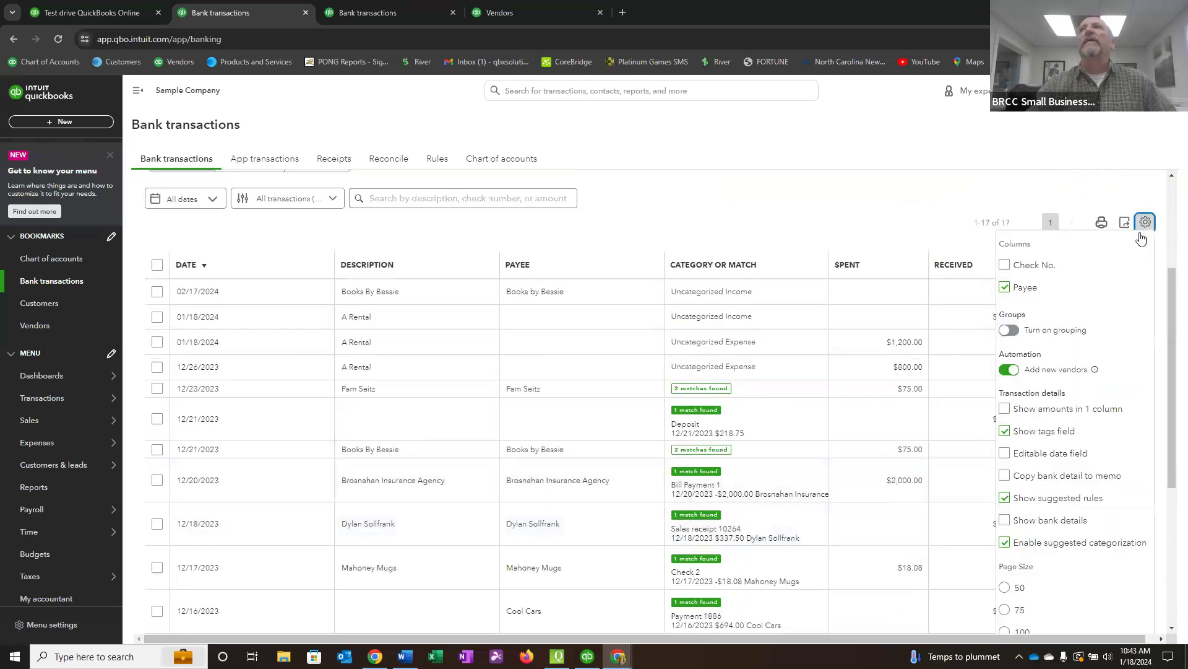
scroll(1055, 588, down, 2)
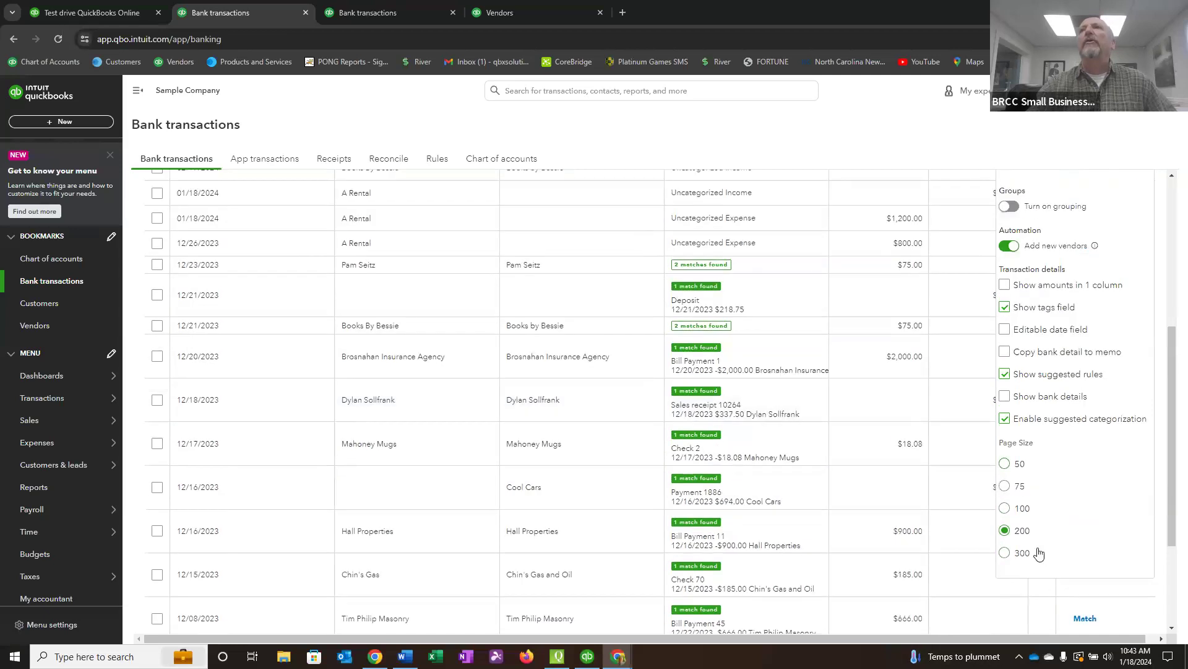
scroll(1082, 522, up, 1)
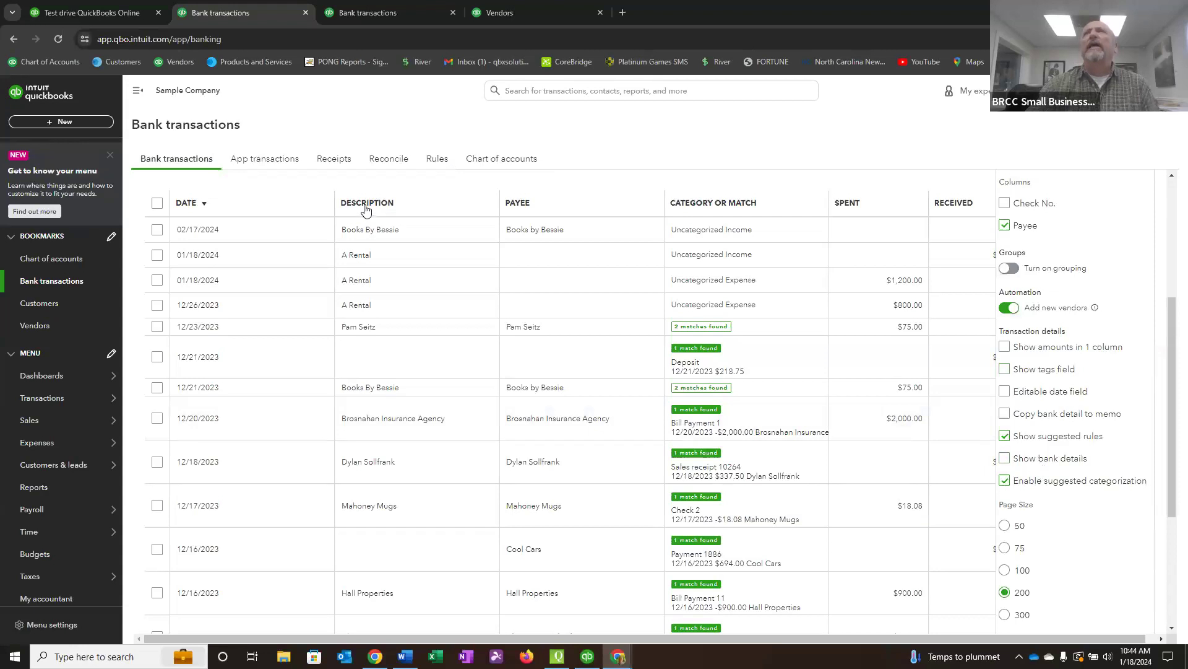
click(1006, 460)
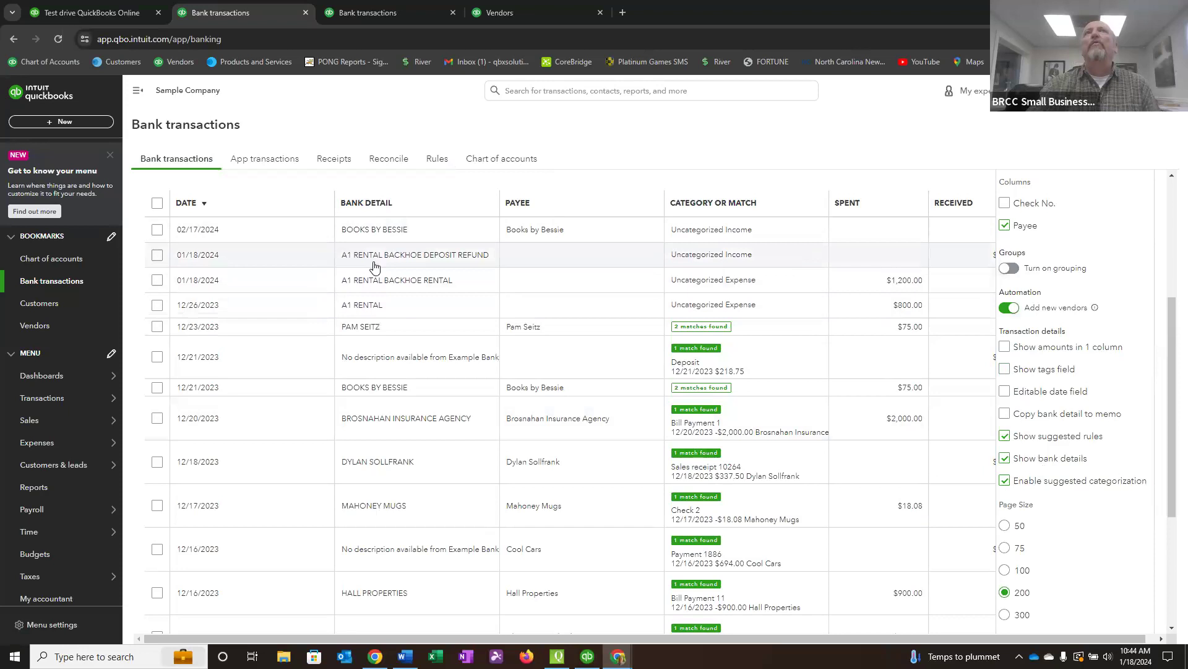
click(1006, 460)
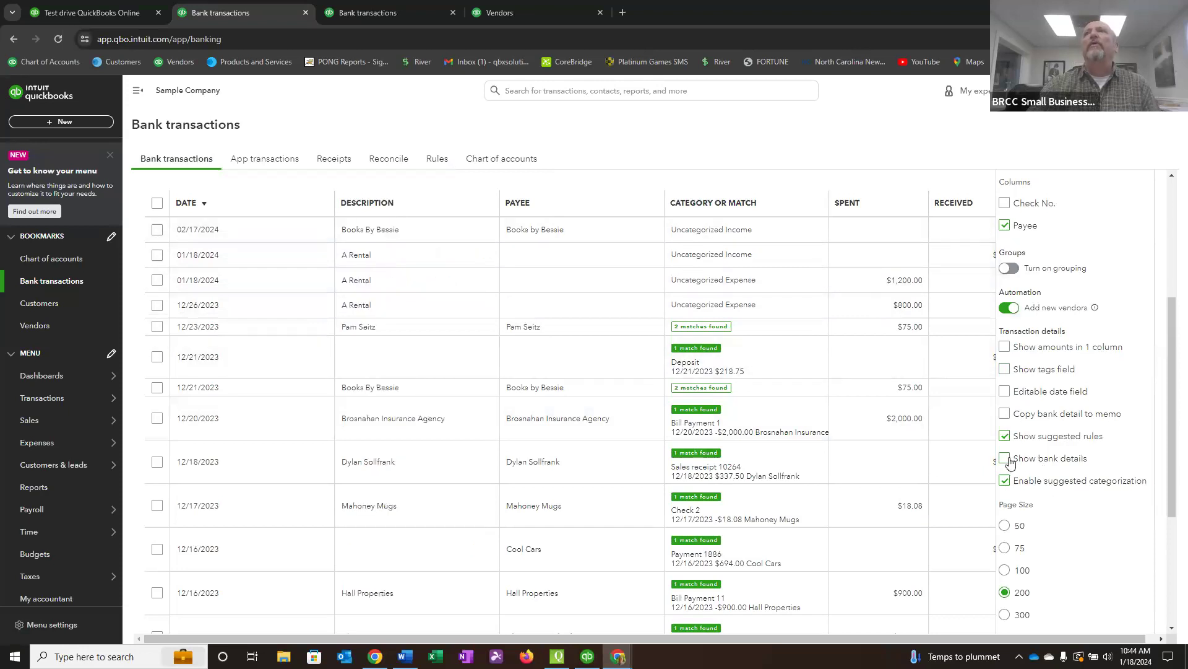
Expand the 01/18/2024 A Rental deposit of $200.00 to examine its bank detail, and close it again.
click(373, 257)
click(372, 259)
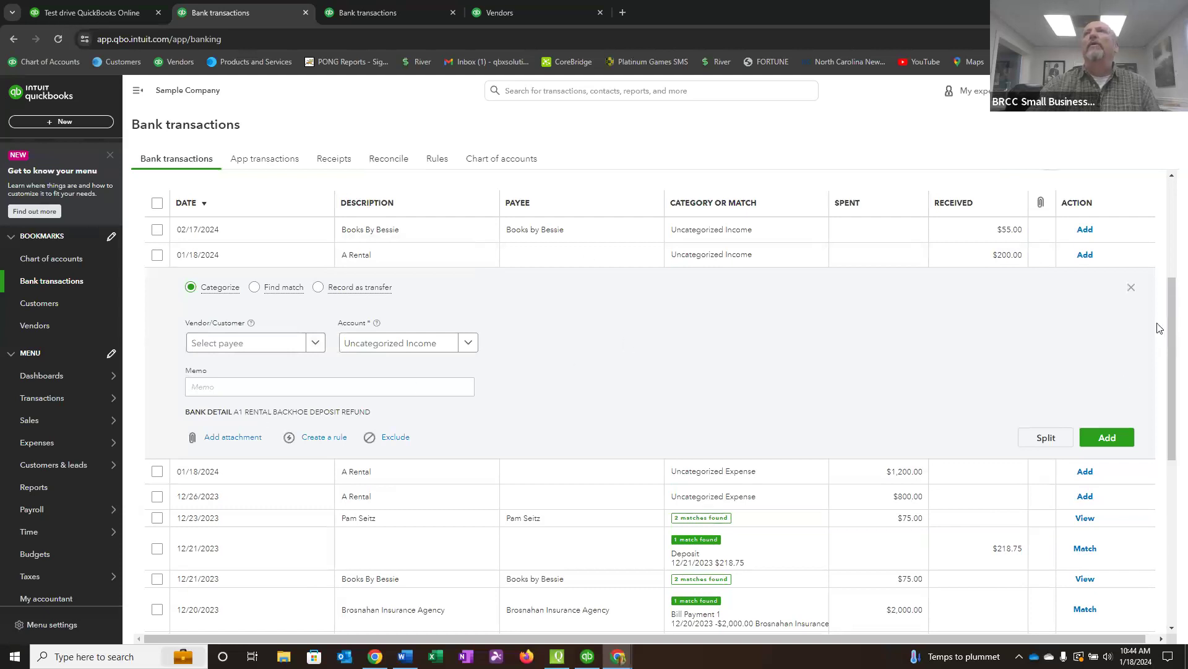
click(1130, 289)
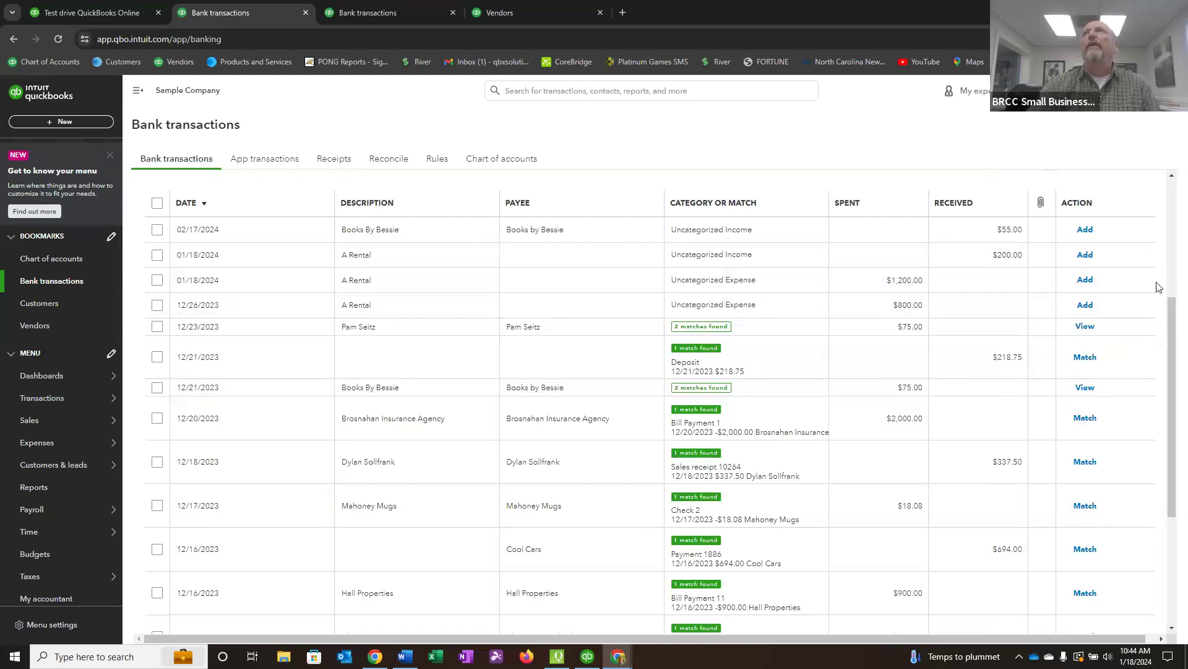
Show bank details and the Check No. column, enable copying bank detail to memo, and disable suggested categorization.
scroll(1178, 296, up, 1)
scroll(1178, 296, up, 2)
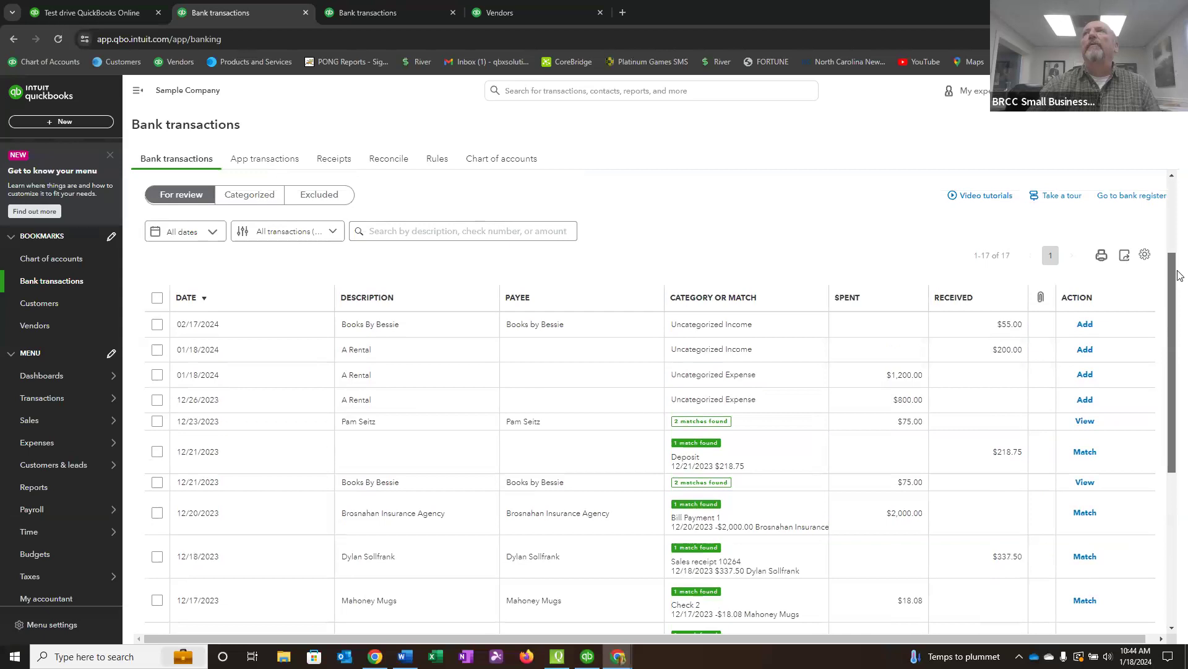
click(1146, 256)
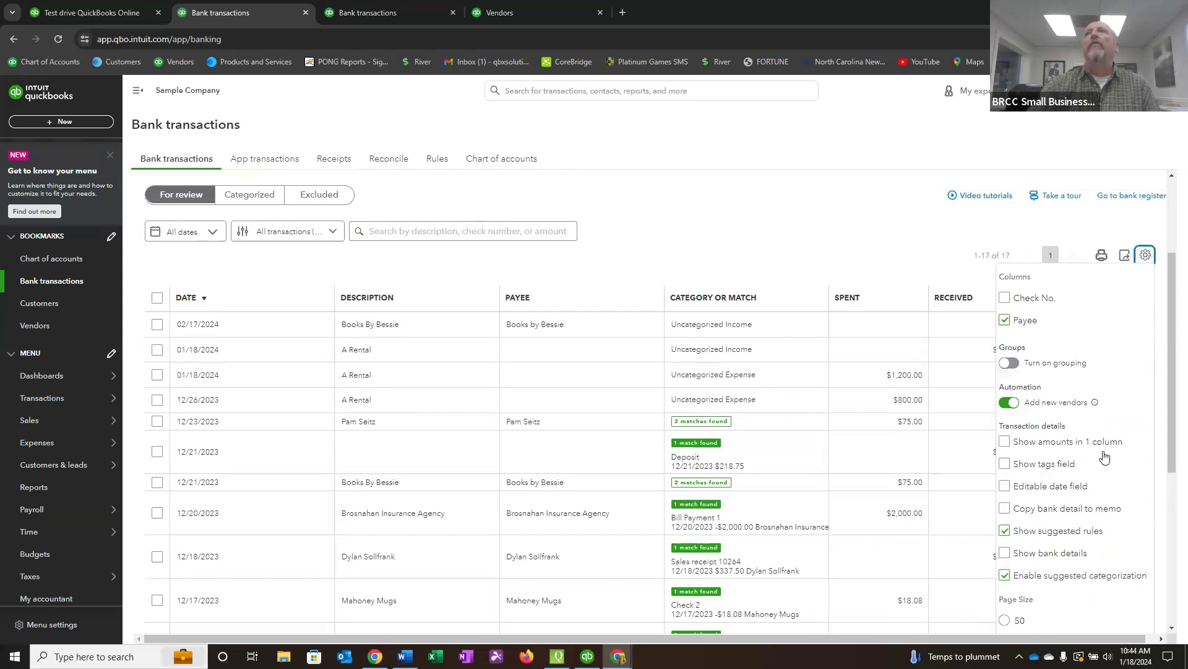
click(1007, 554)
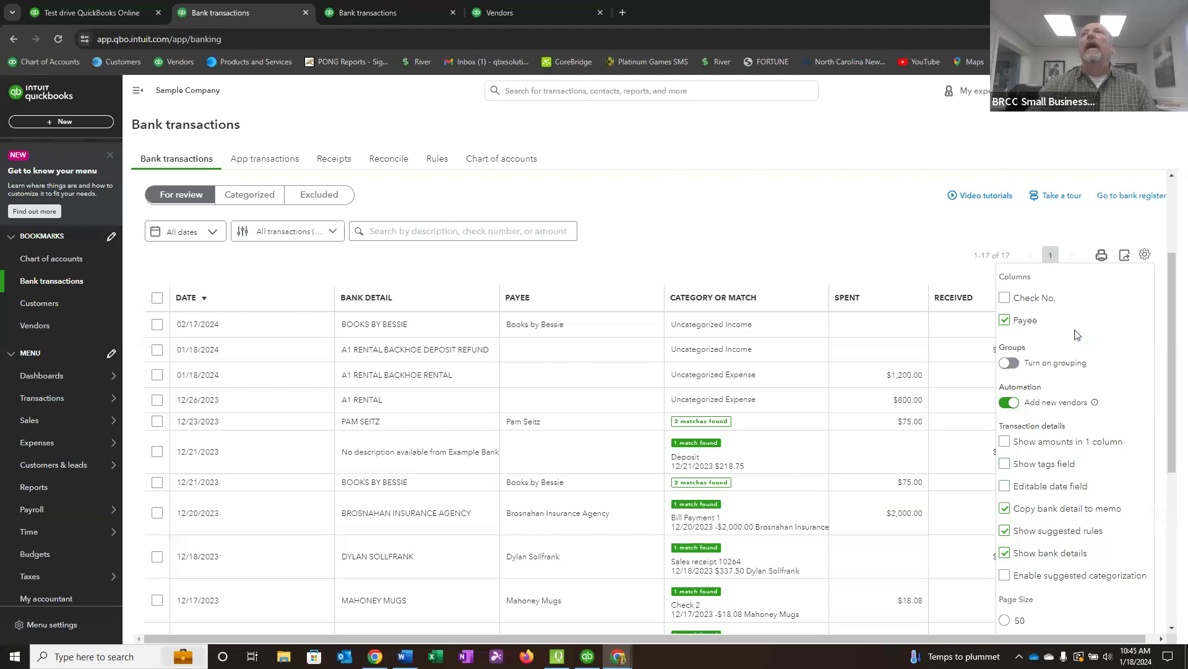
click(1004, 299)
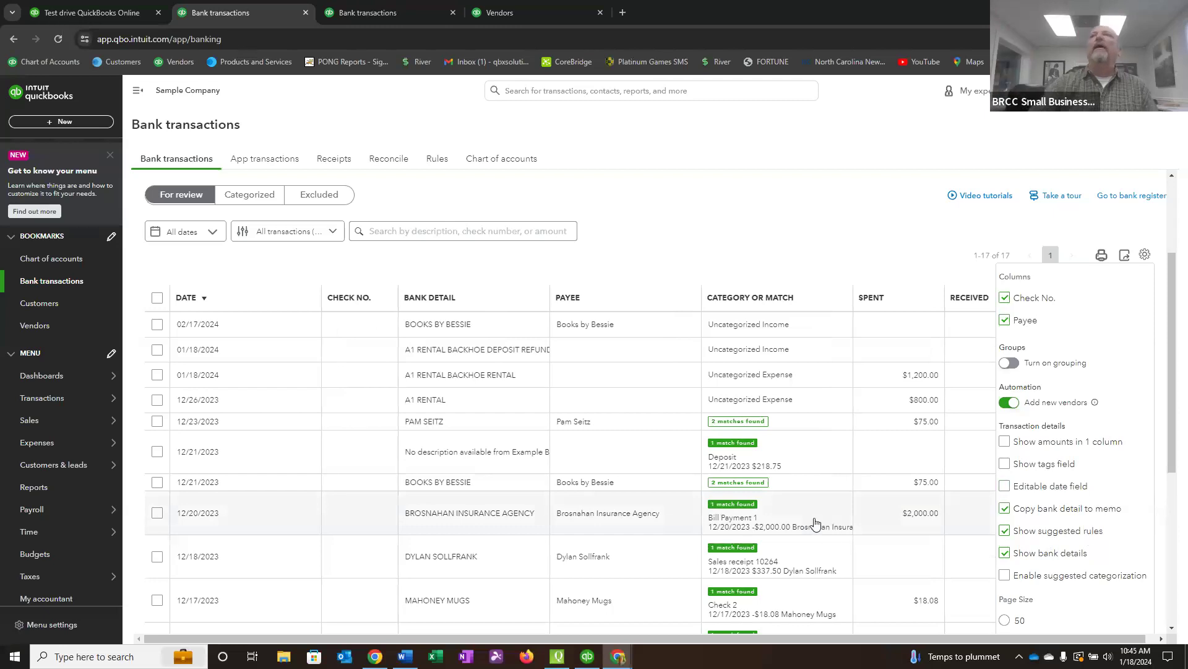
Set the page size of the bank transactions list to 300.
drag(1173, 356, 1172, 390)
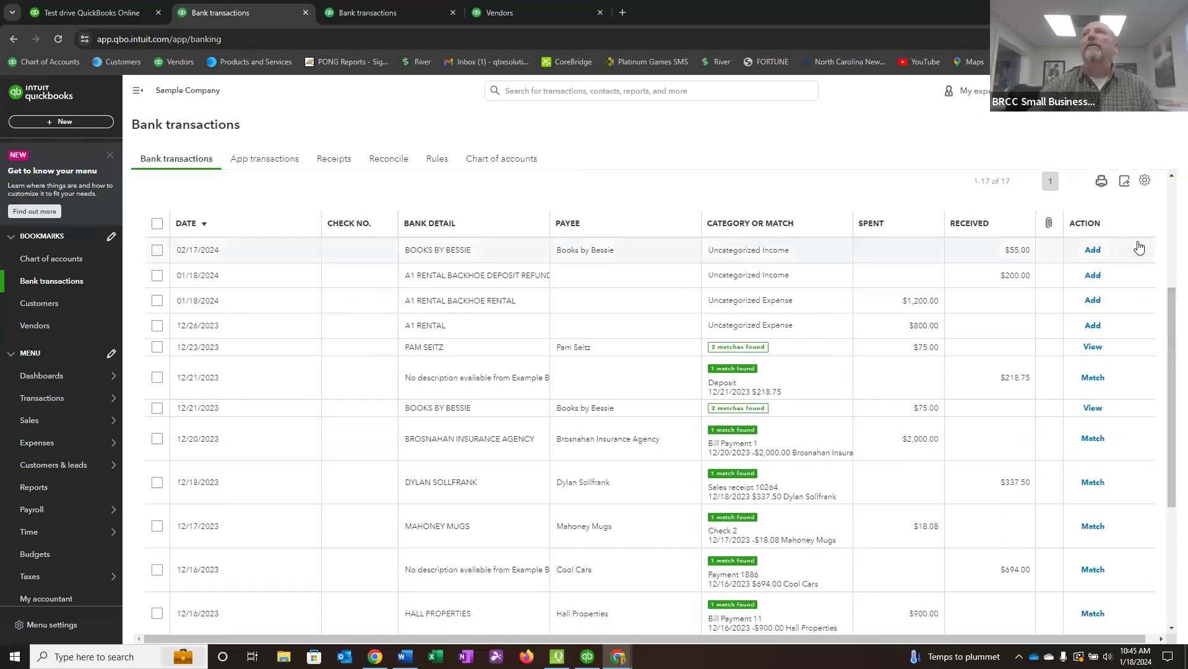
click(1144, 181)
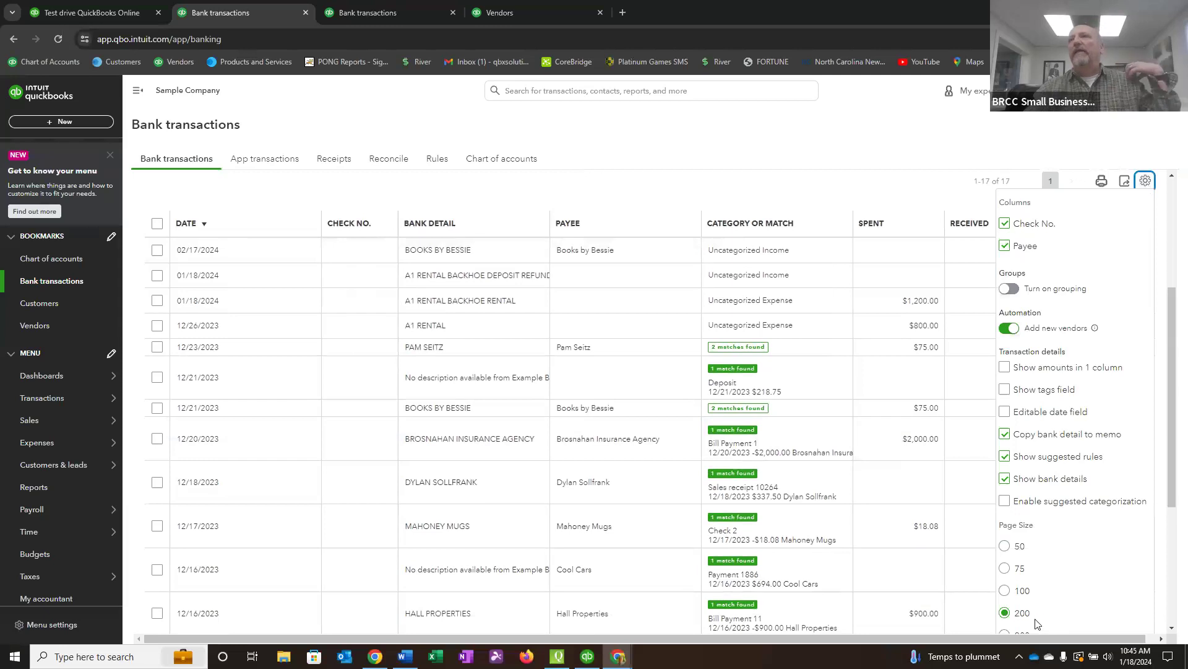
click(1005, 634)
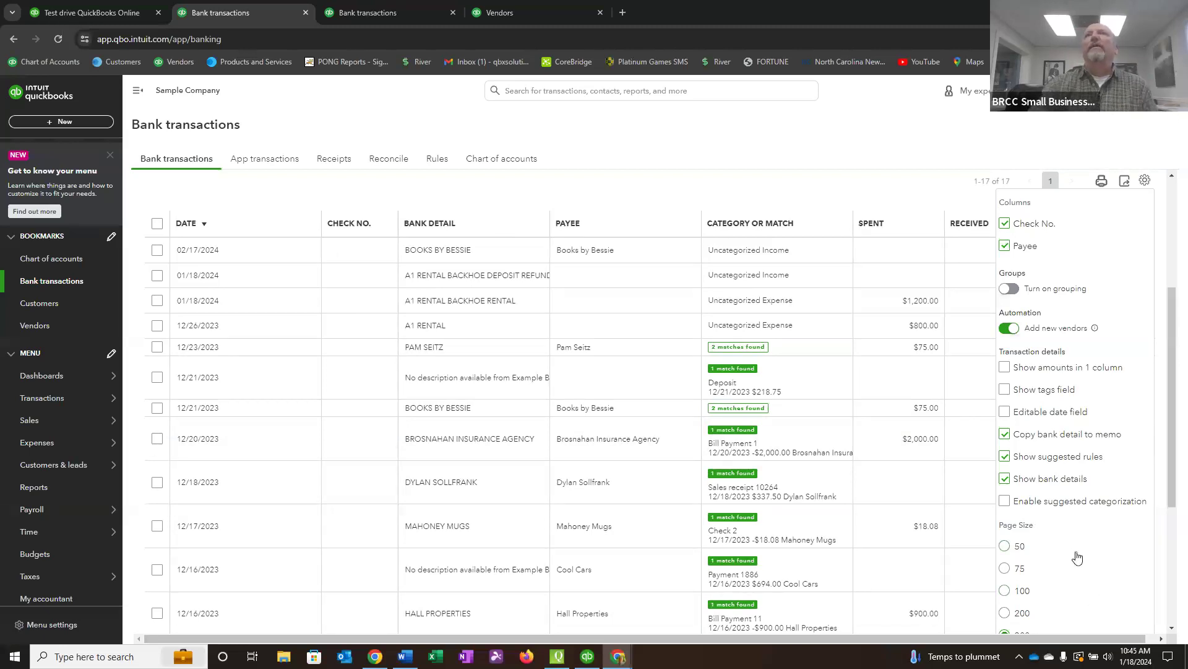
Turn on grouping for the bank transactions and look at the groups by bank detail and by payee.
click(1007, 291)
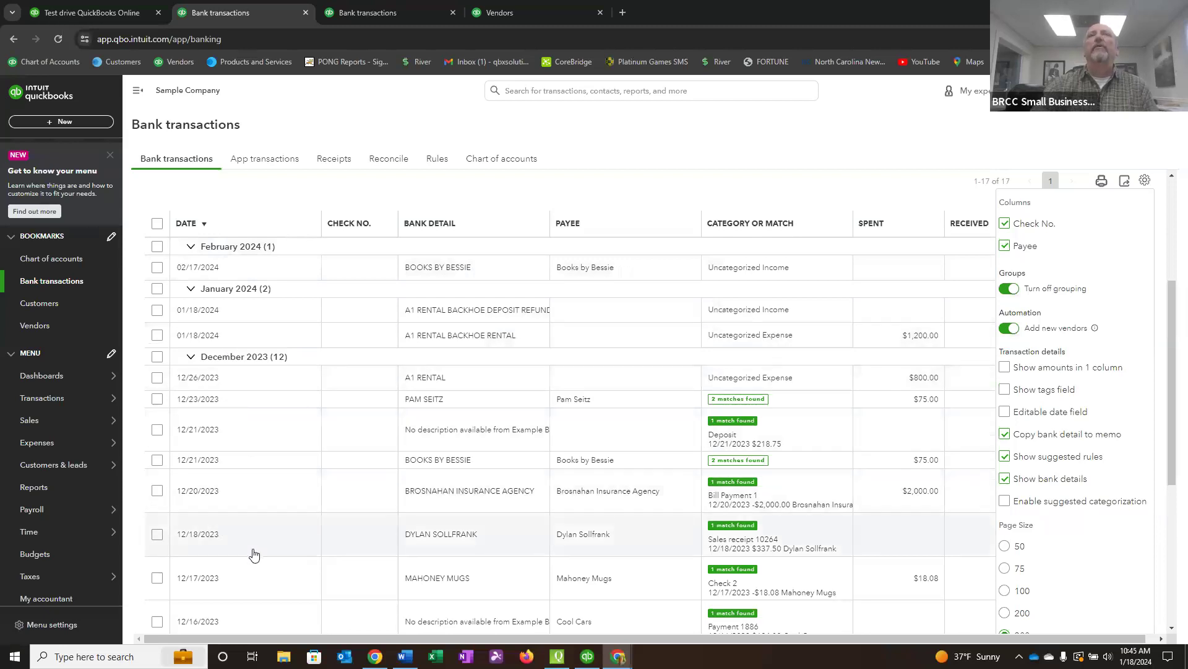
click(441, 224)
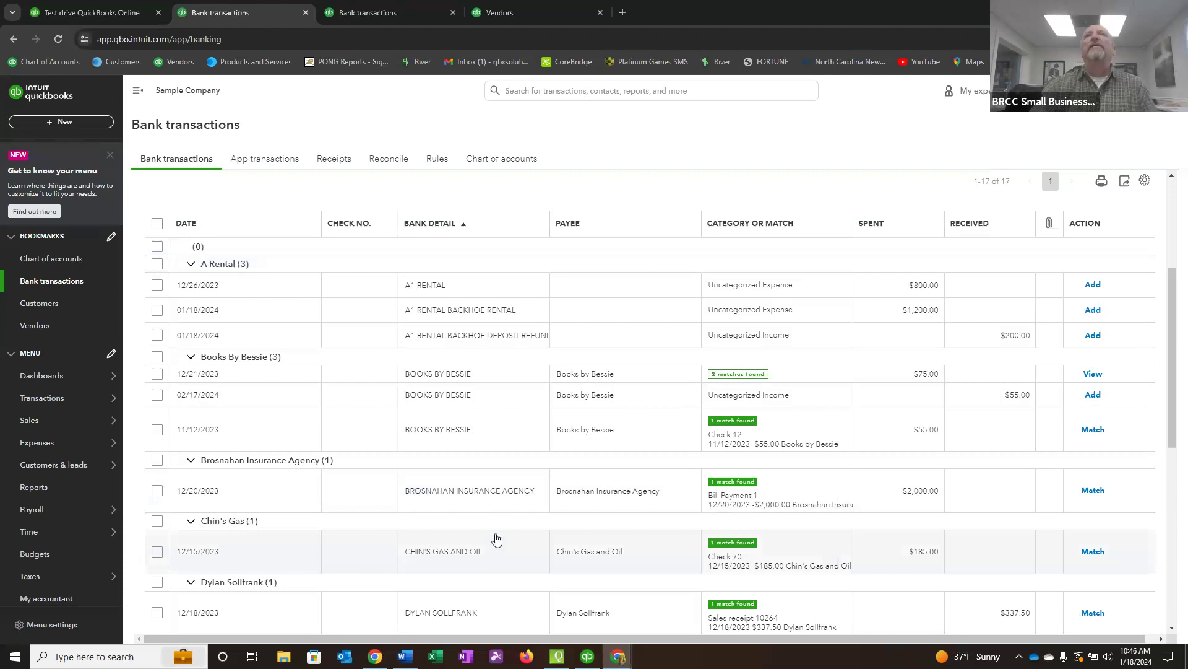
click(574, 226)
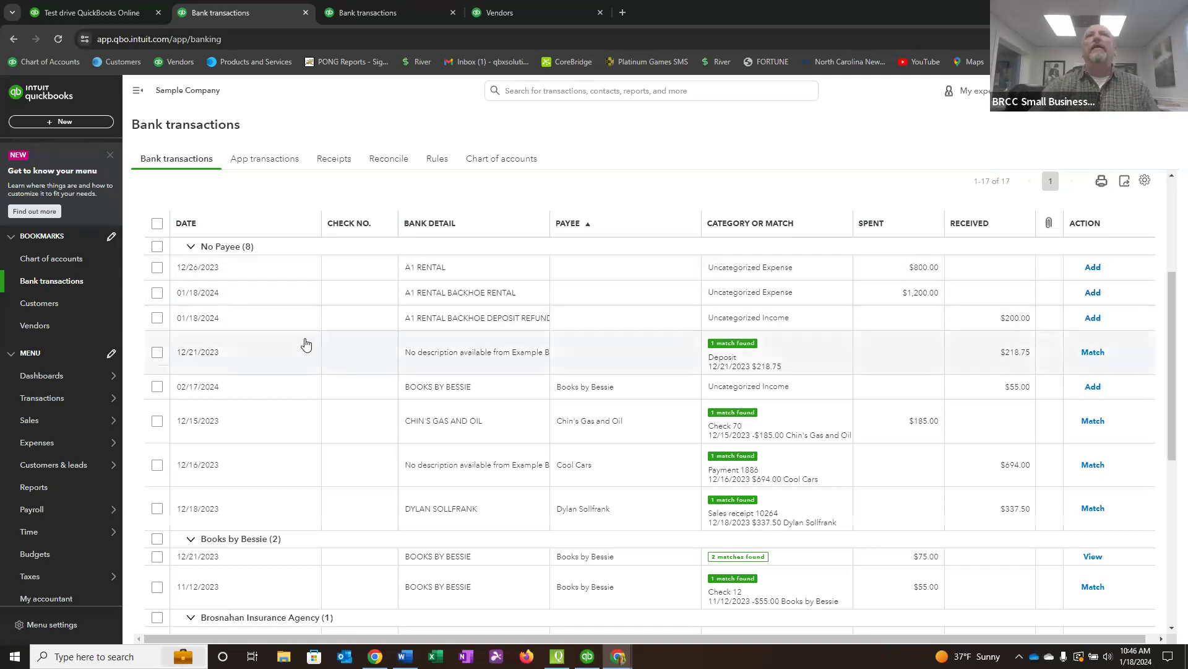
scroll(299, 386, down, 2)
scroll(327, 432, down, 1)
scroll(340, 429, up, 5)
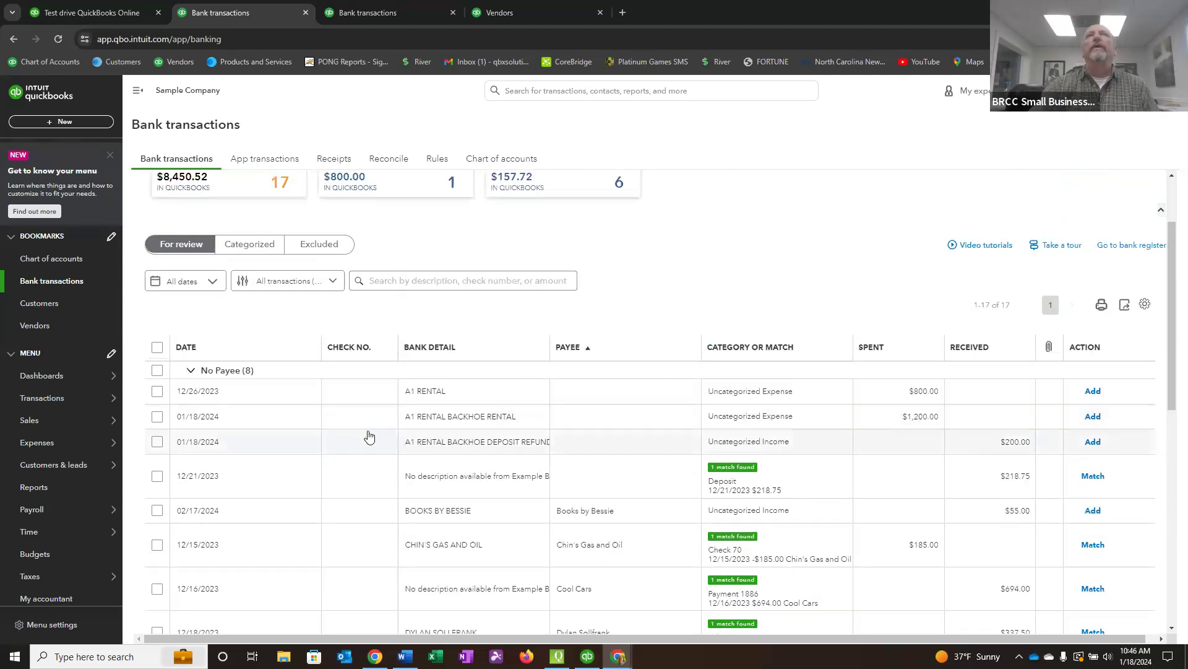
Group the transactions by date in ascending order, look them over and turn grouping off.
click(192, 349)
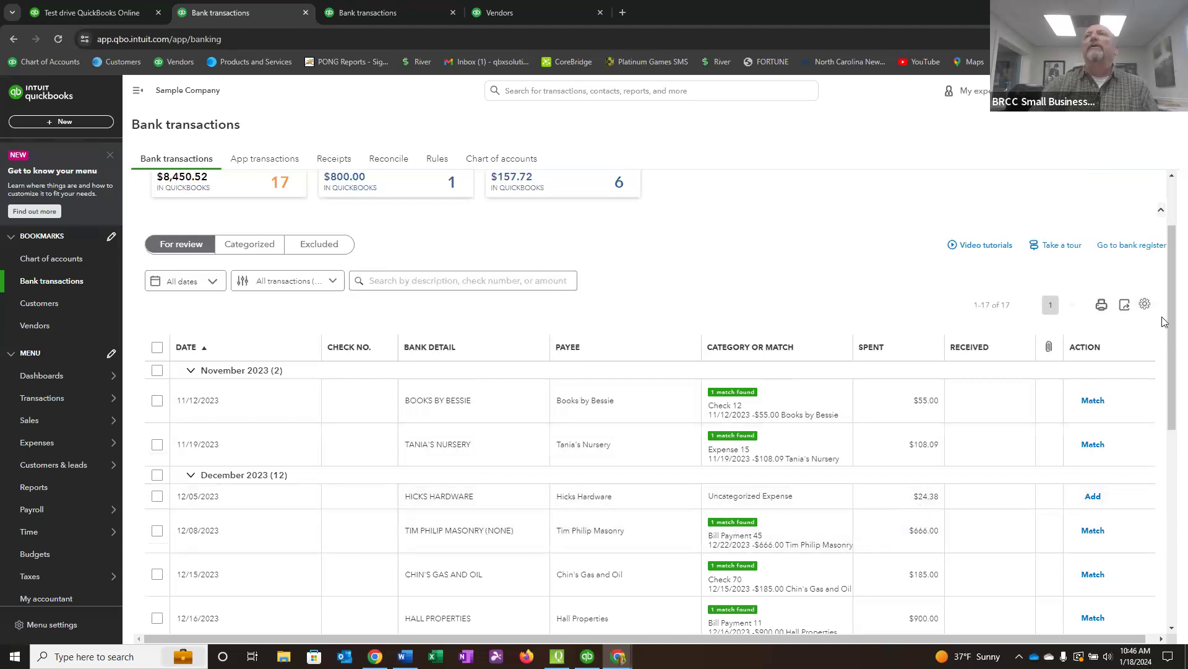
drag(1171, 322, 1171, 339)
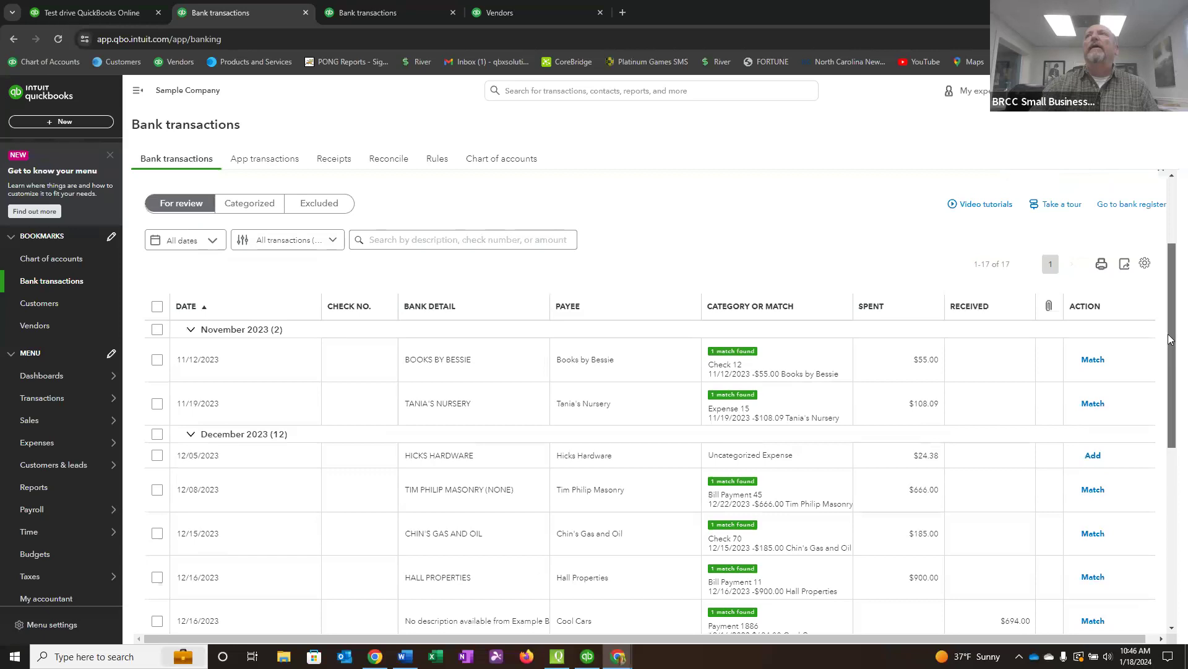
scroll(1160, 273, down, 1)
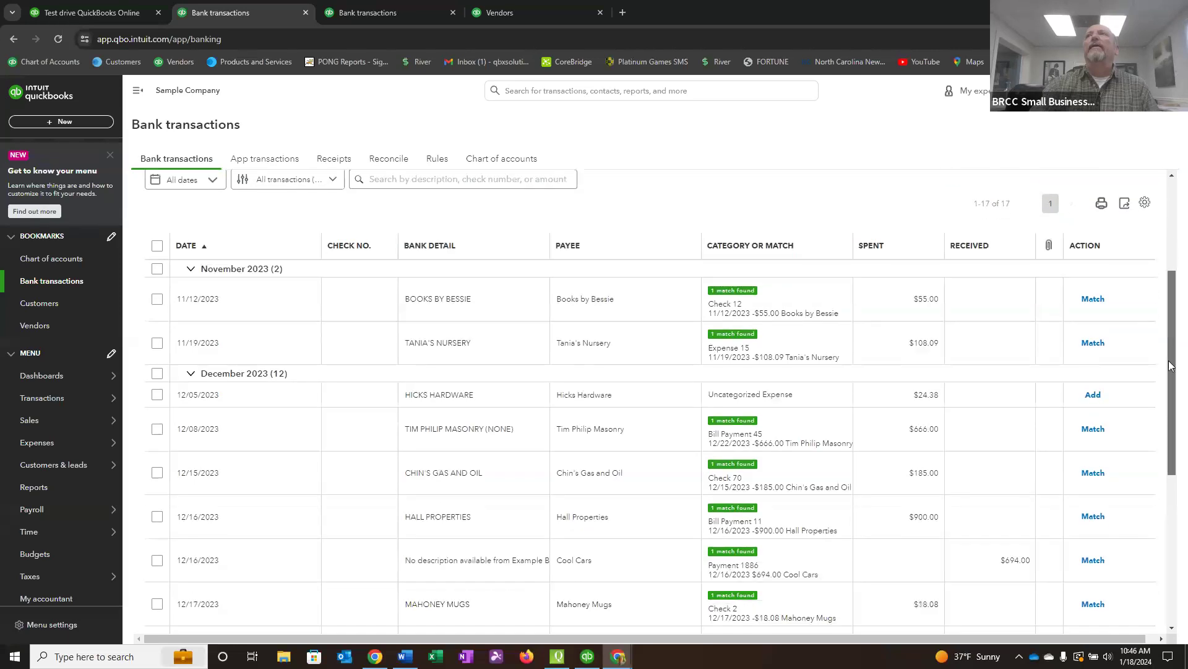
click(1145, 202)
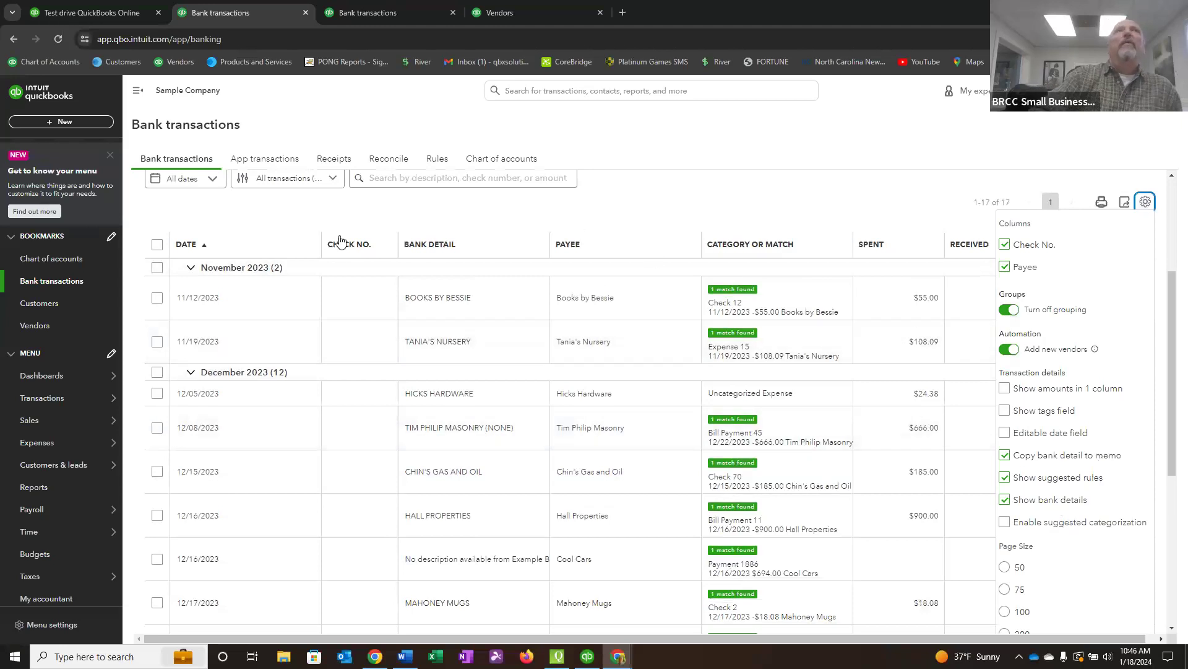
click(1009, 312)
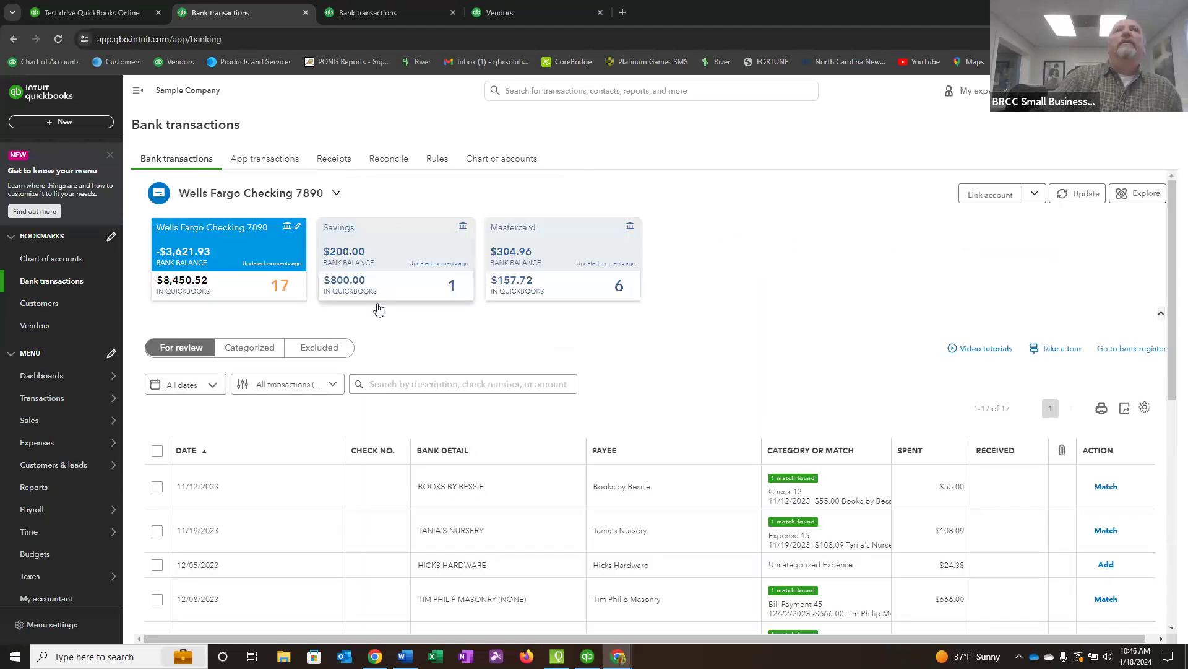
Sort the ungrouped transactions by date in descending and ascending order, and finally by bank detail in ascending order.
scroll(528, 309, down, 2)
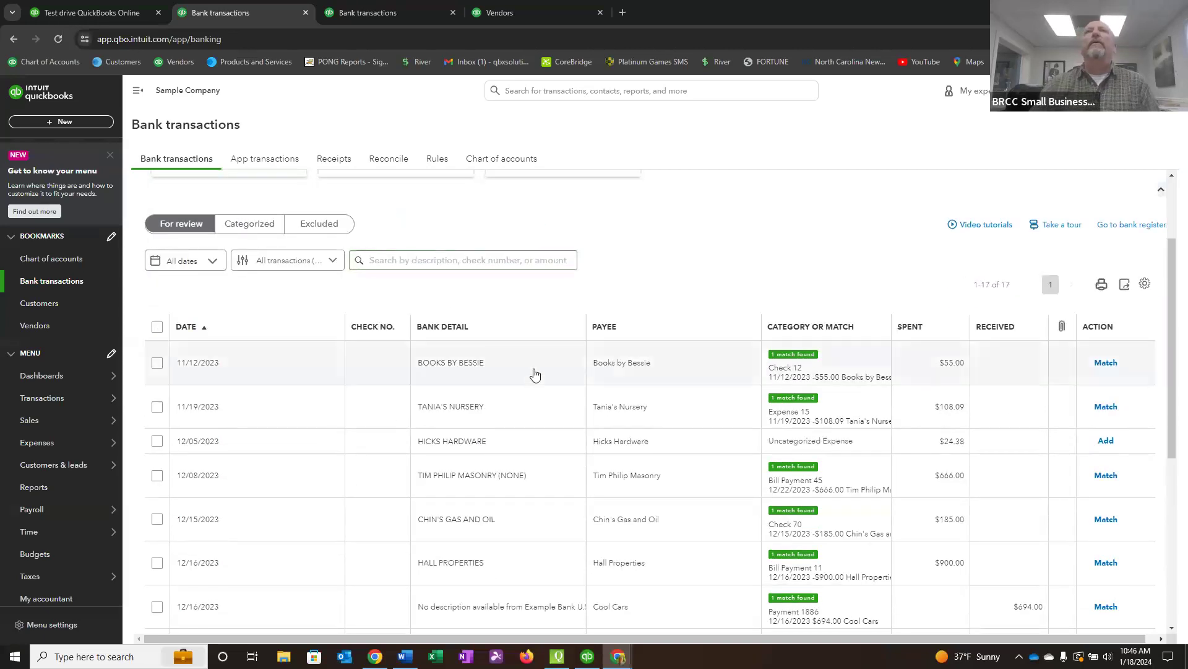
click(185, 327)
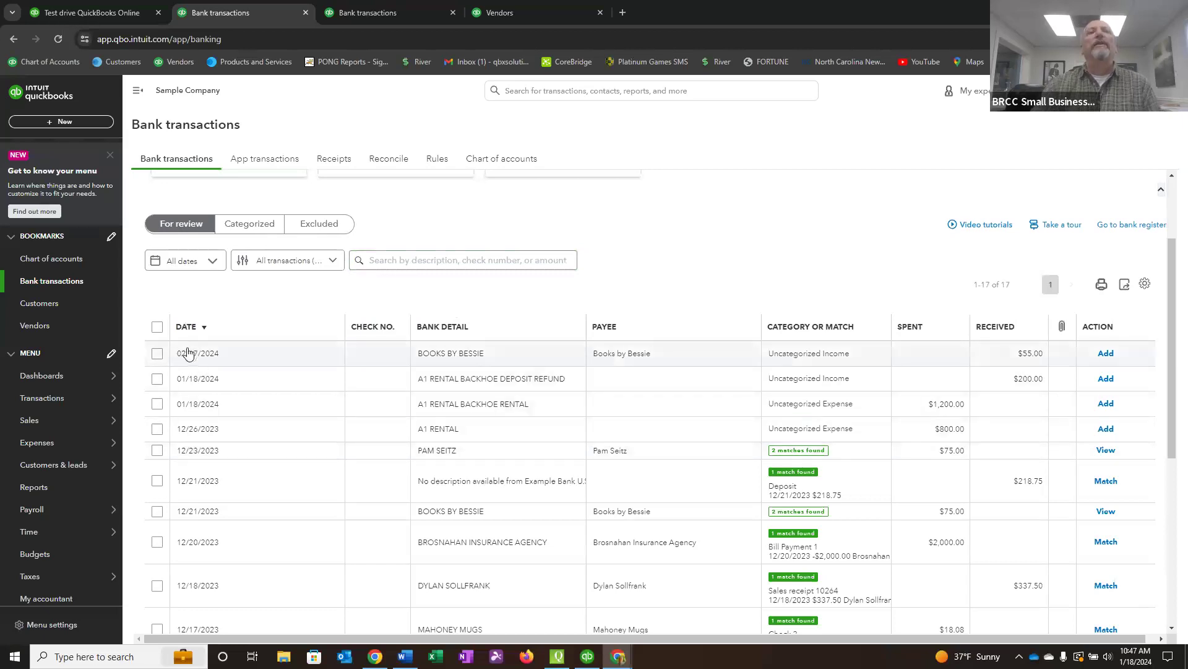
click(190, 328)
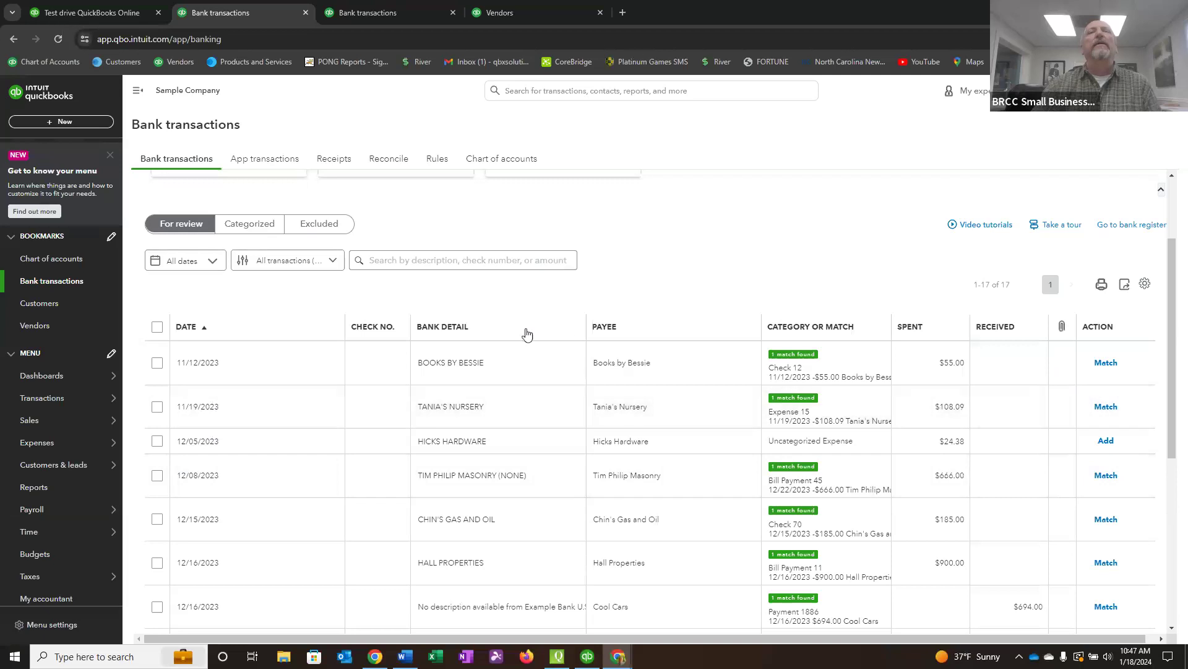
click(449, 333)
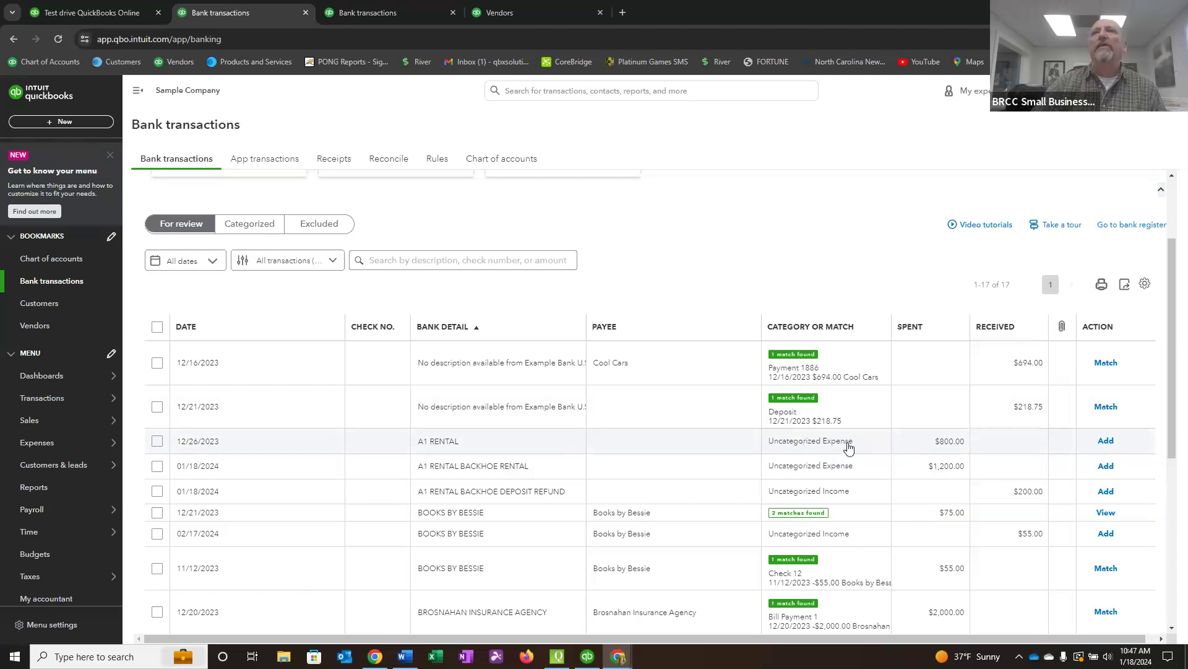
Expand the 12/26/2023 A1 RENTAL expense and copy its bank detail text.
click(562, 445)
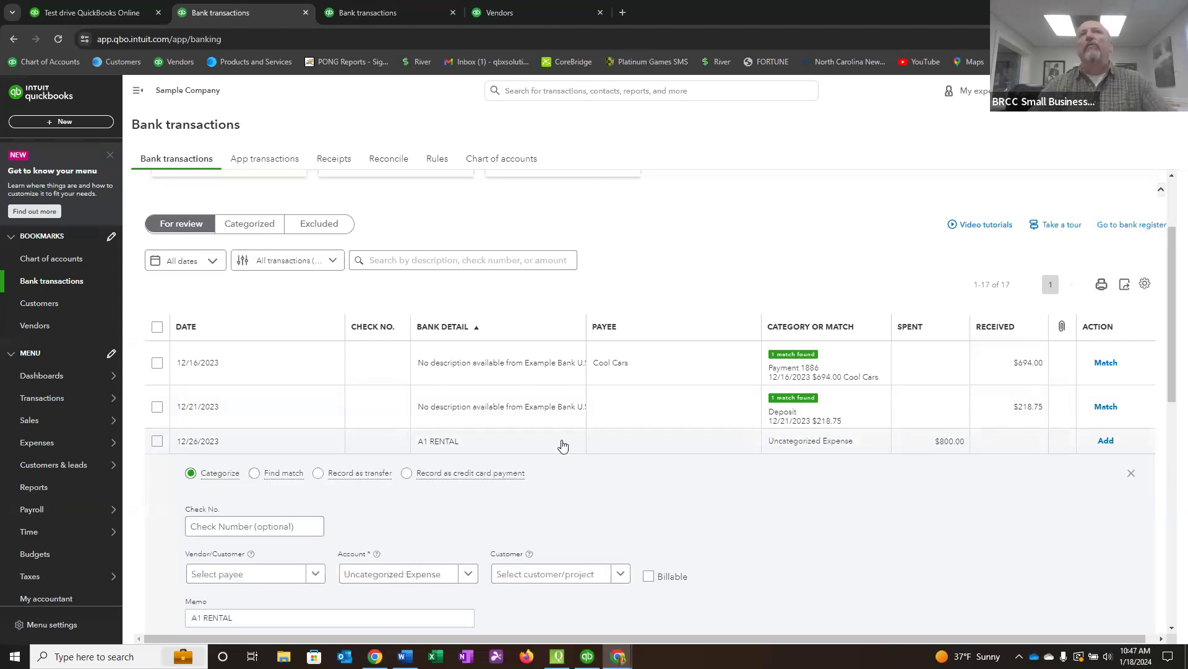
scroll(560, 458, down, 1)
scroll(558, 468, down, 1)
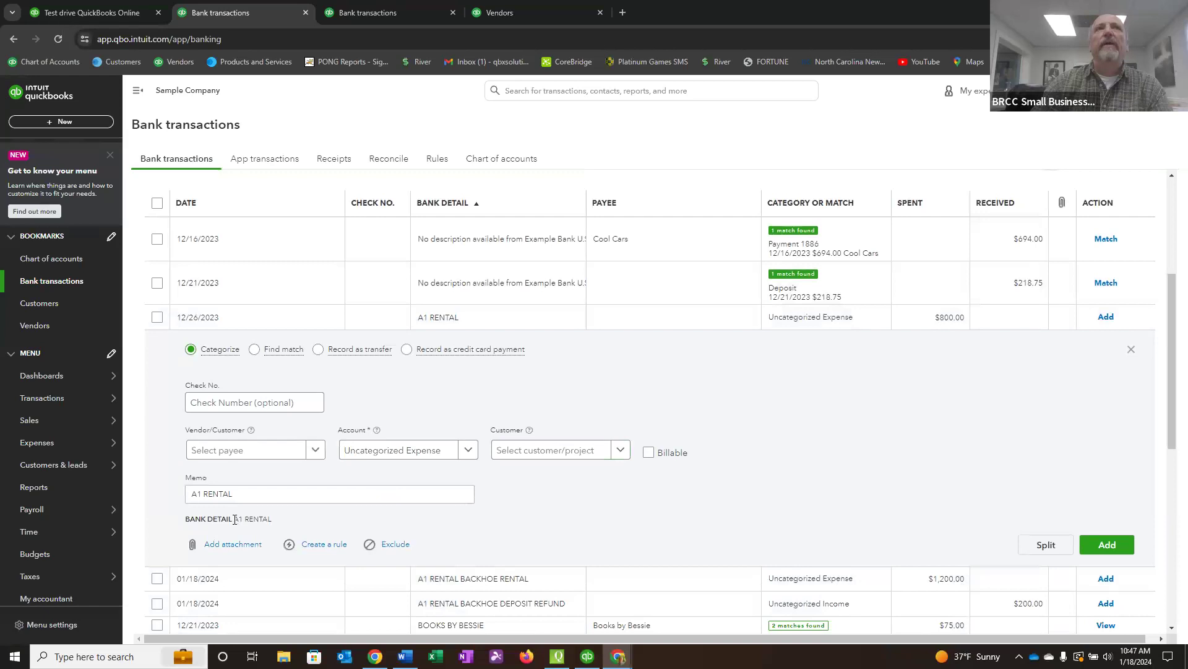
drag(250, 517, 269, 519)
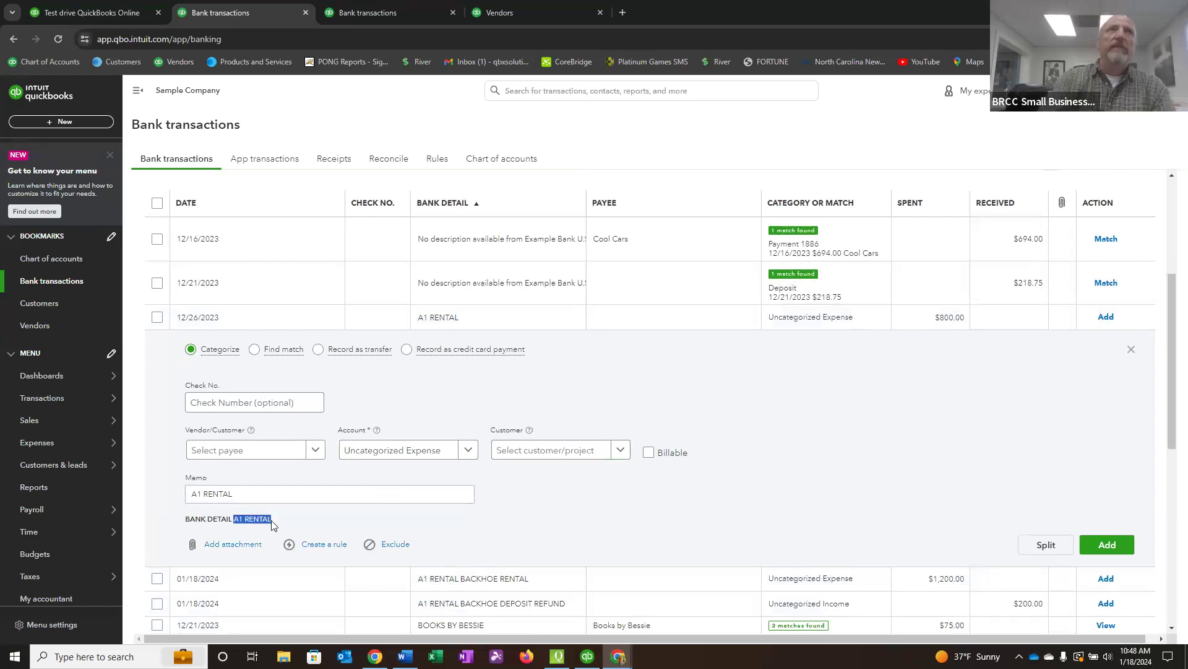
Paste A1 RENTAL as the expense's payee and save it as a new vendor.
click(214, 452)
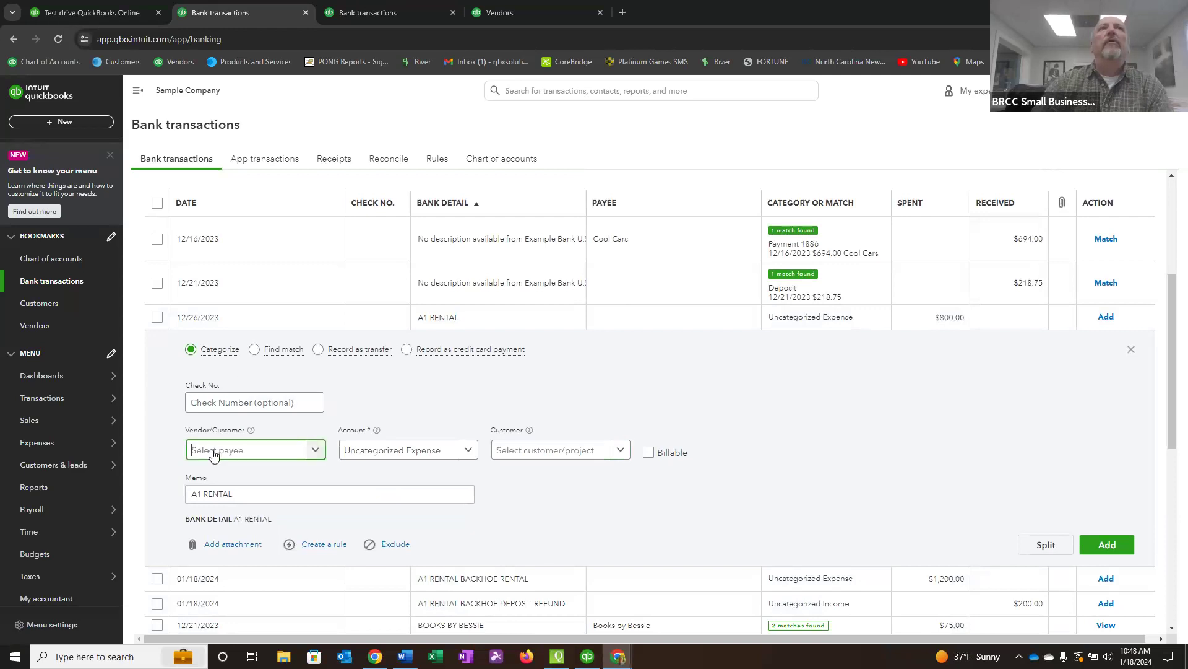
right_click(211, 452)
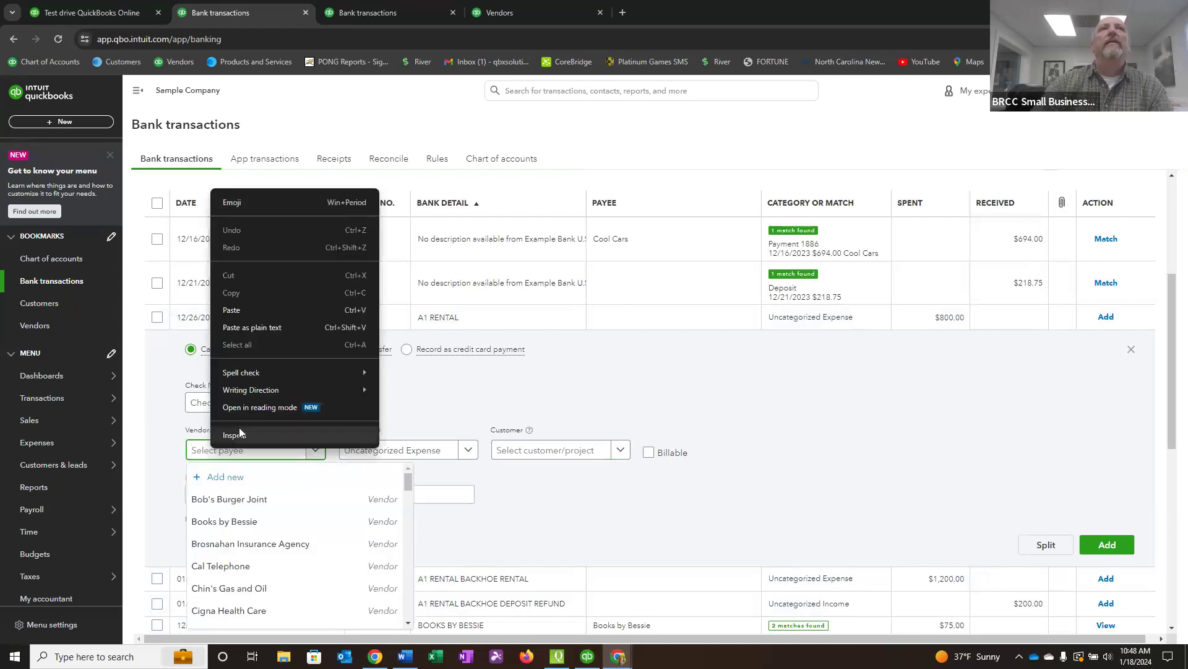
click(232, 310)
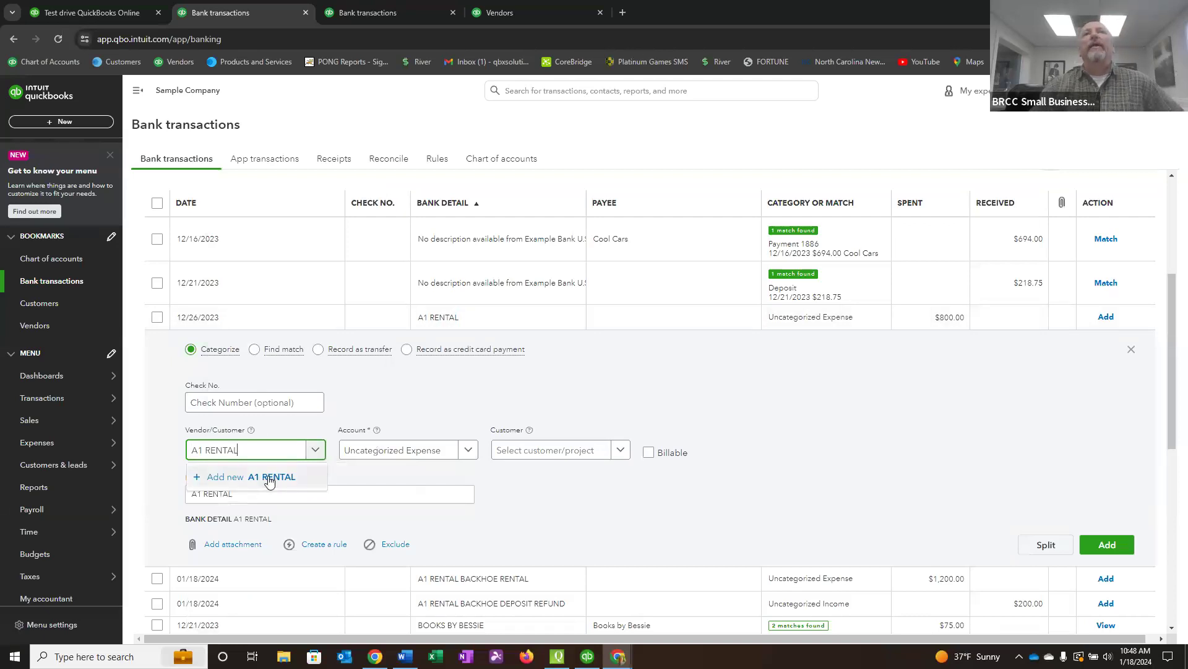
click(268, 478)
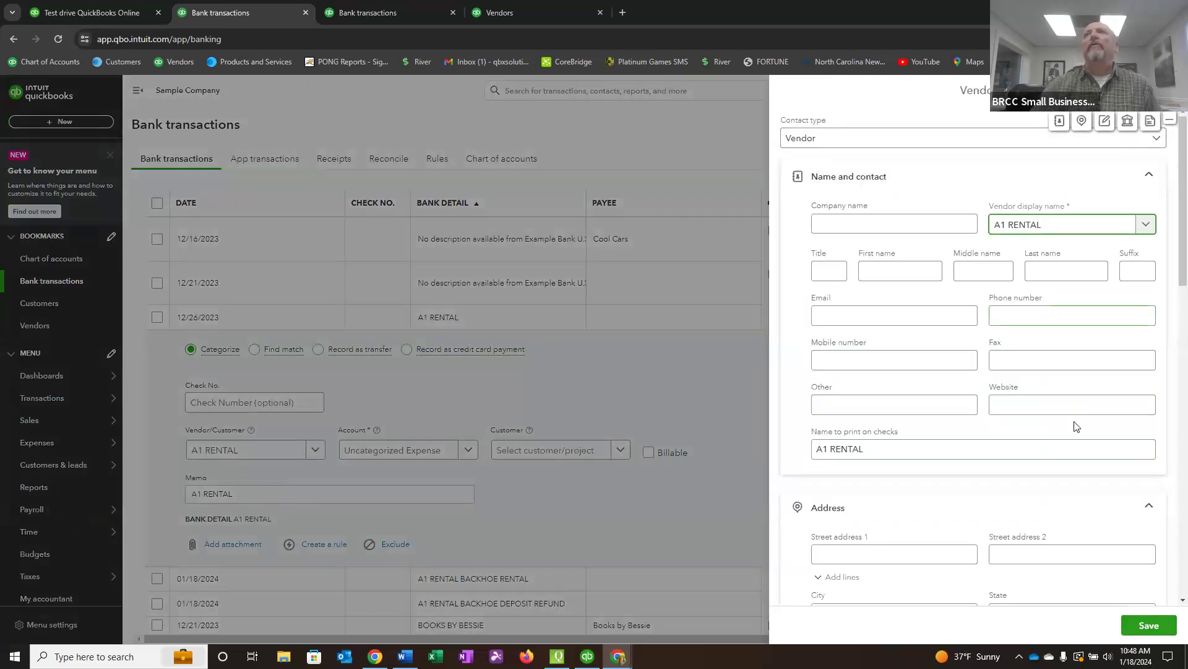
click(1149, 625)
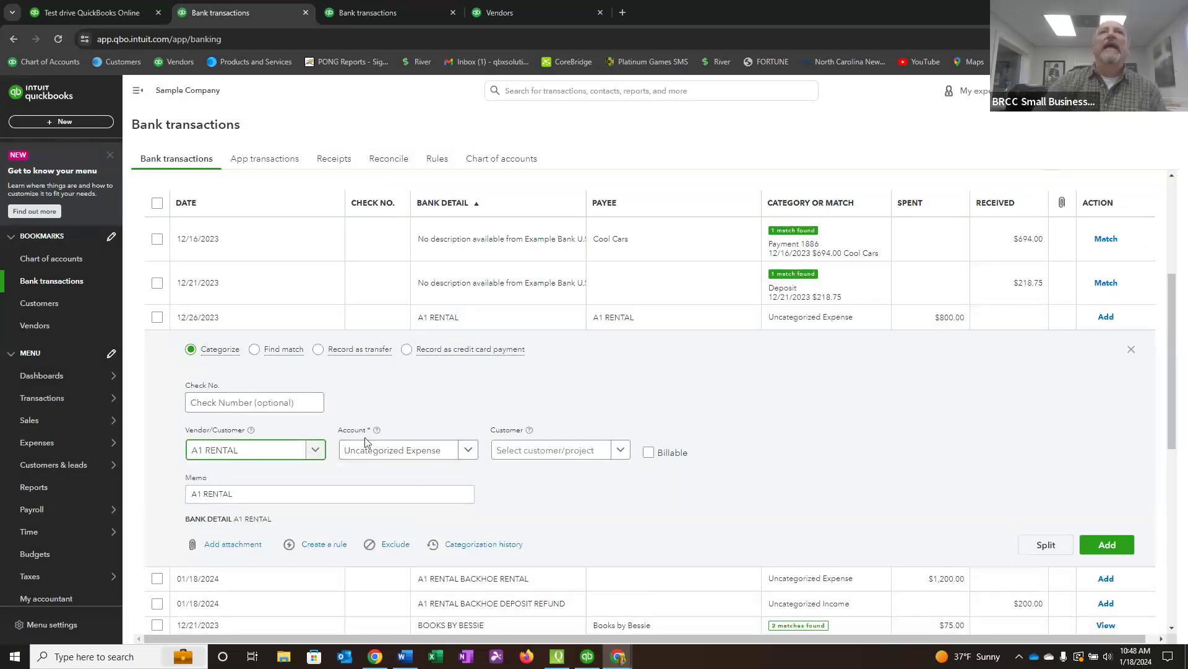
Categorize the 12/26/2023 A1 RENTAL expense to the Equipment Rental account under Job Expenses.
click(467, 452)
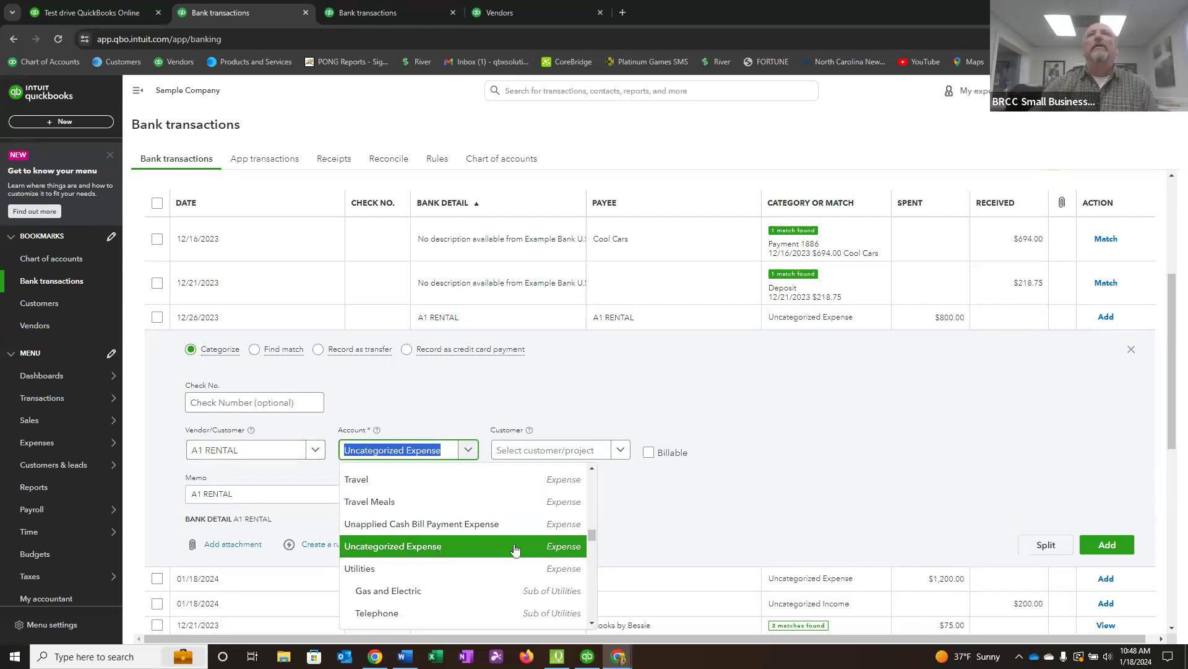
scroll(510, 548, up, 3)
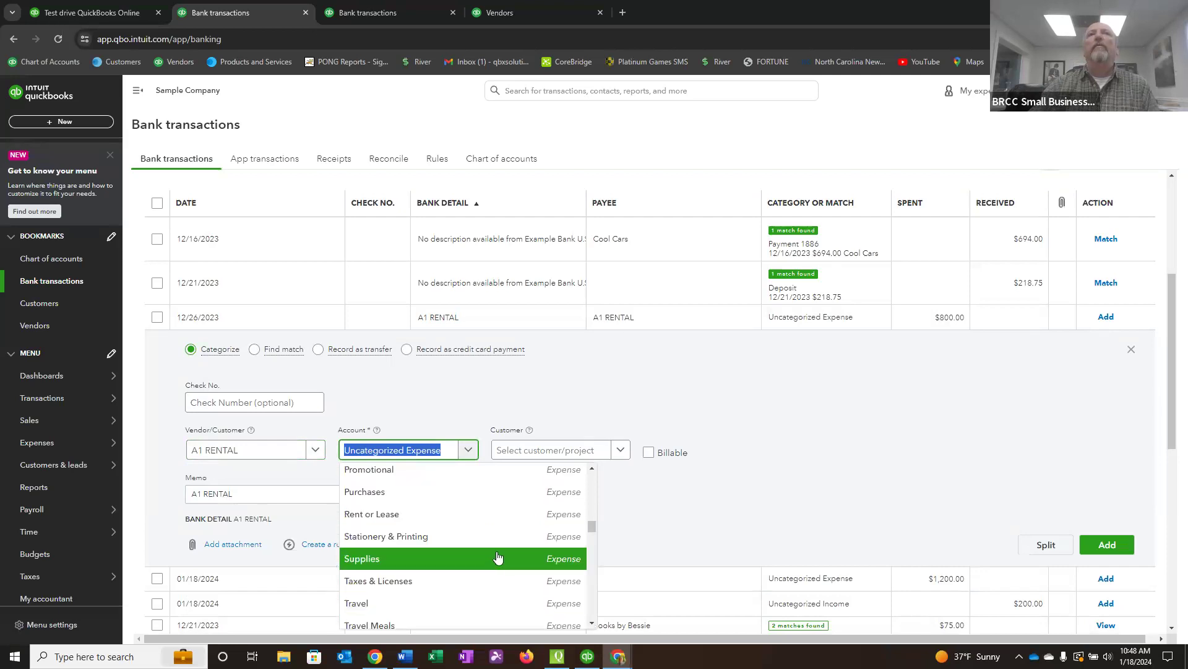
scroll(499, 557, up, 3)
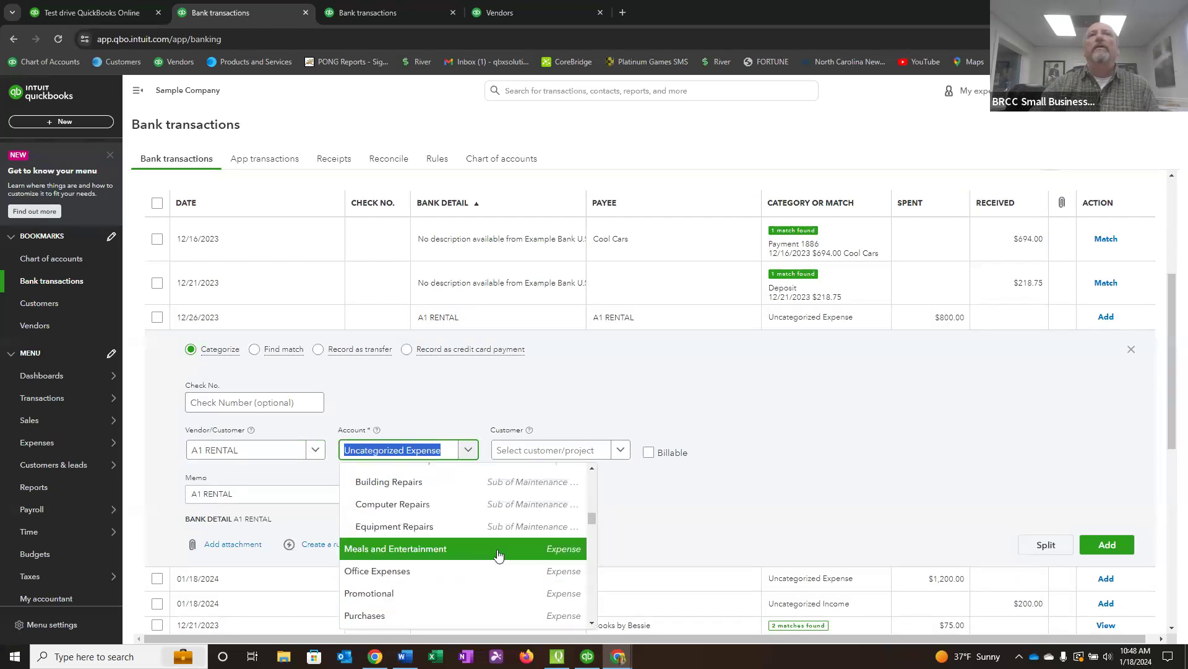
scroll(499, 554, up, 4)
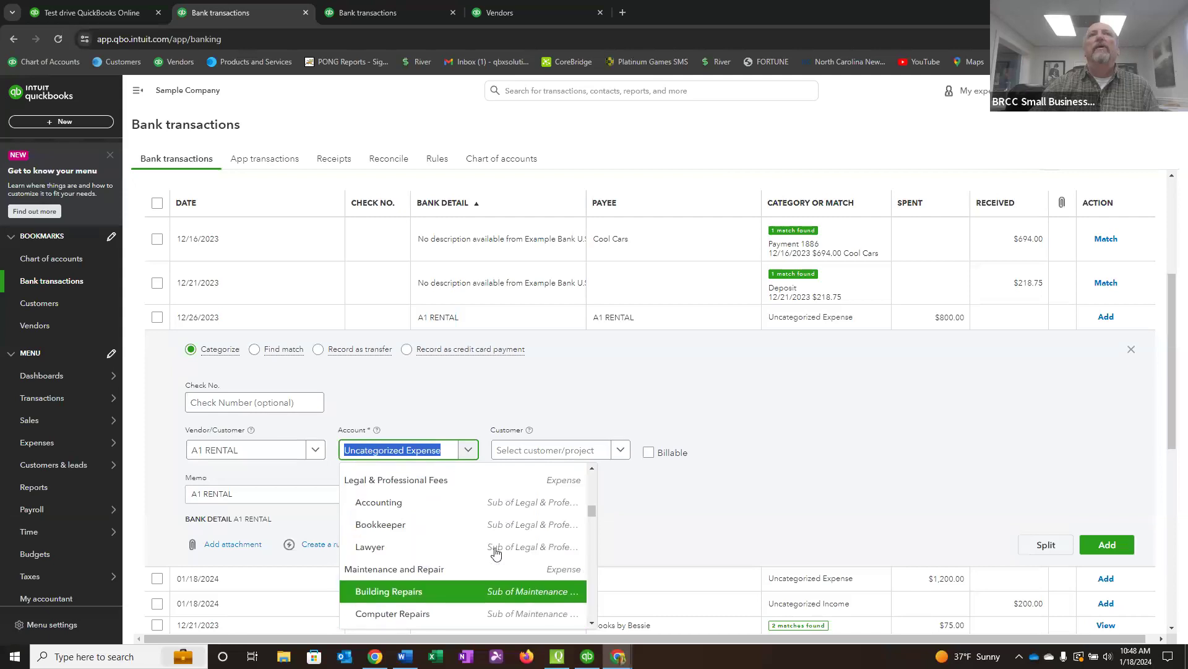
scroll(495, 550, up, 3)
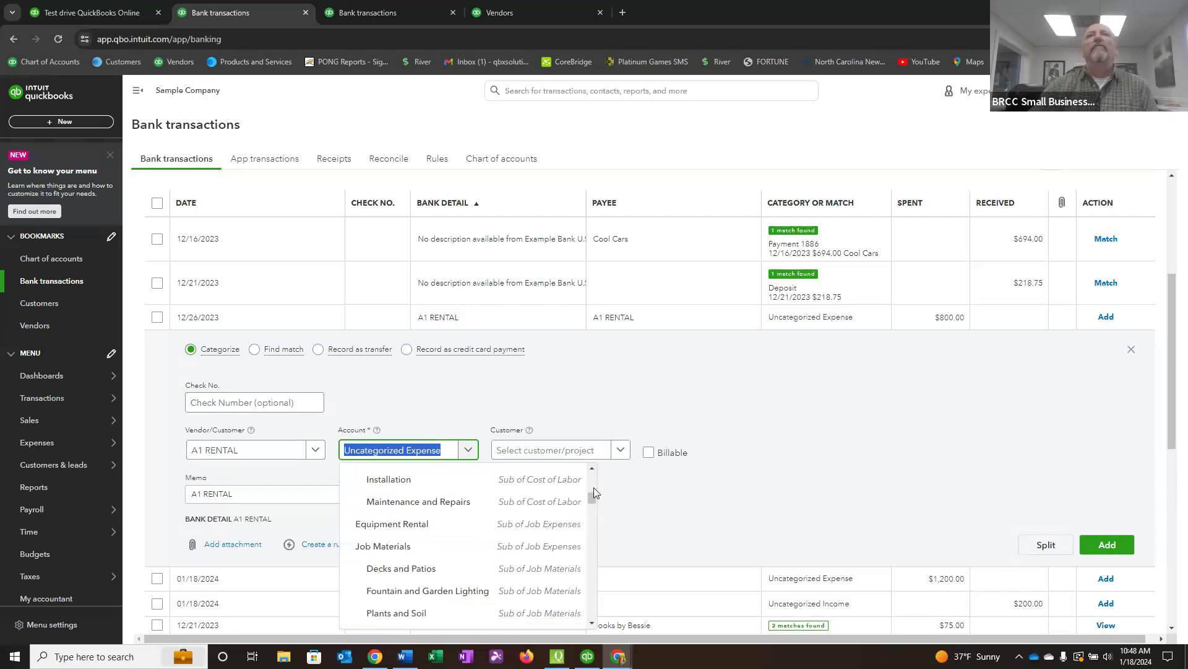
click(593, 469)
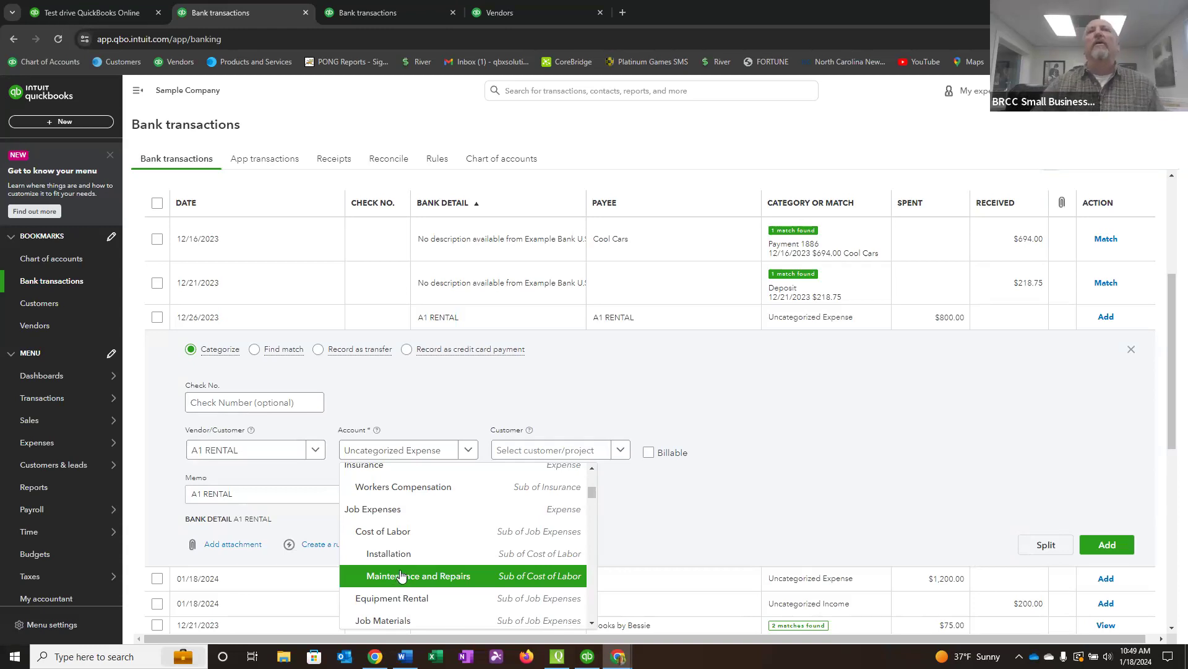
scroll(391, 601, down, 8)
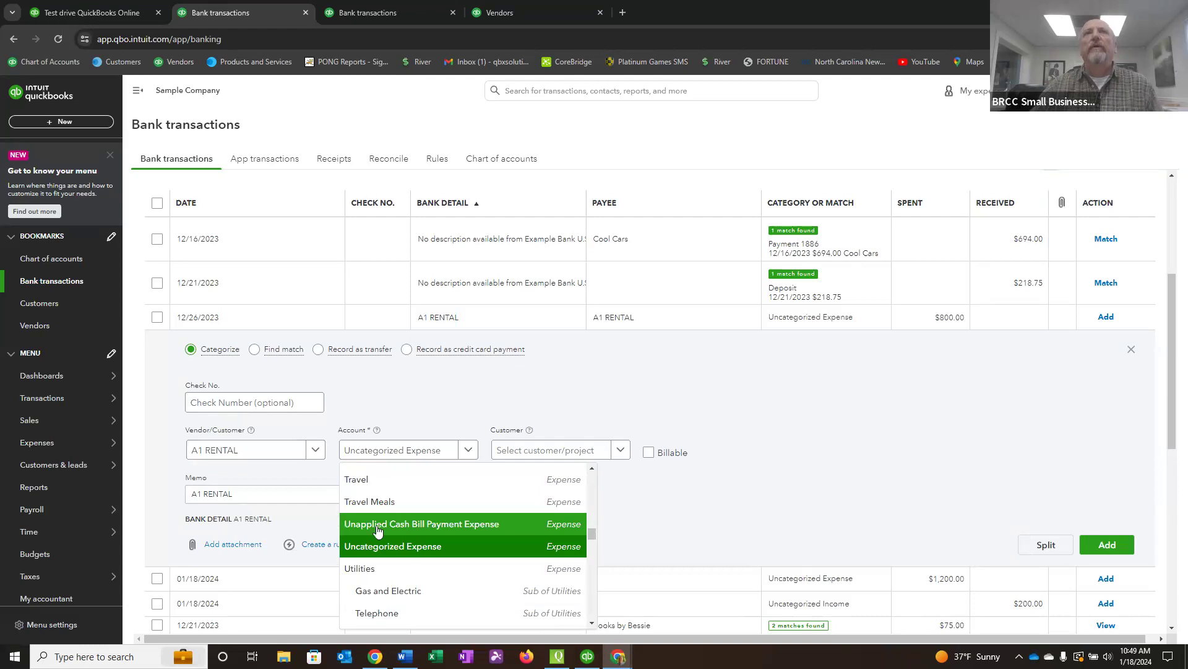
scroll(402, 539, up, 5)
scroll(414, 560, up, 5)
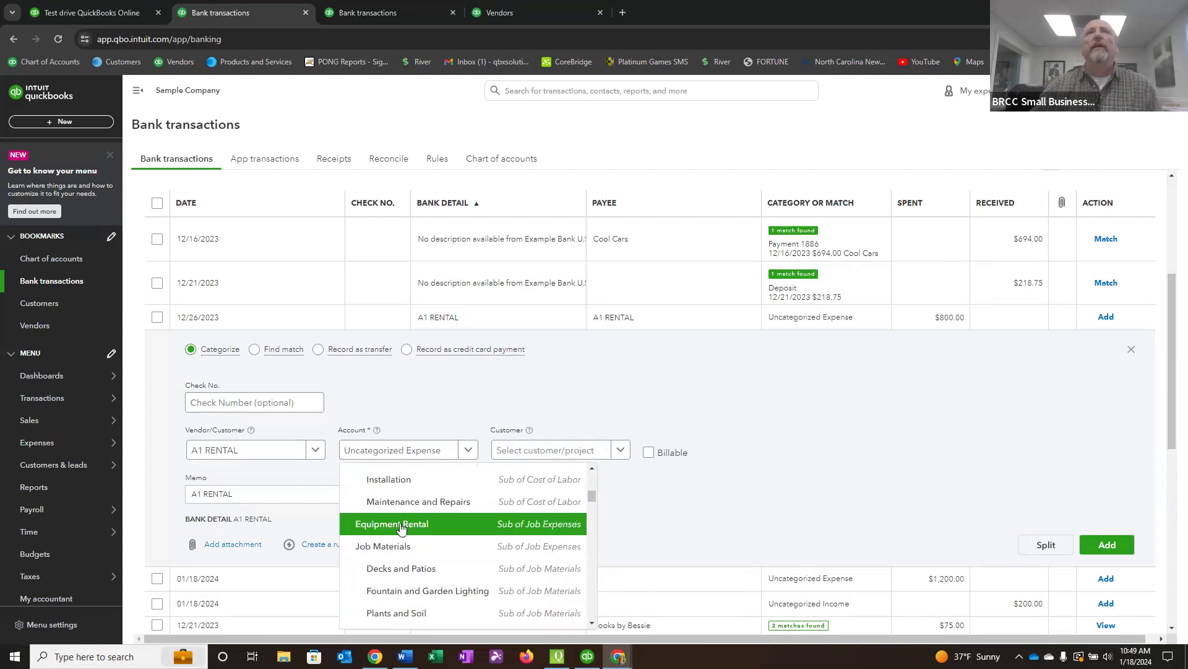
click(401, 526)
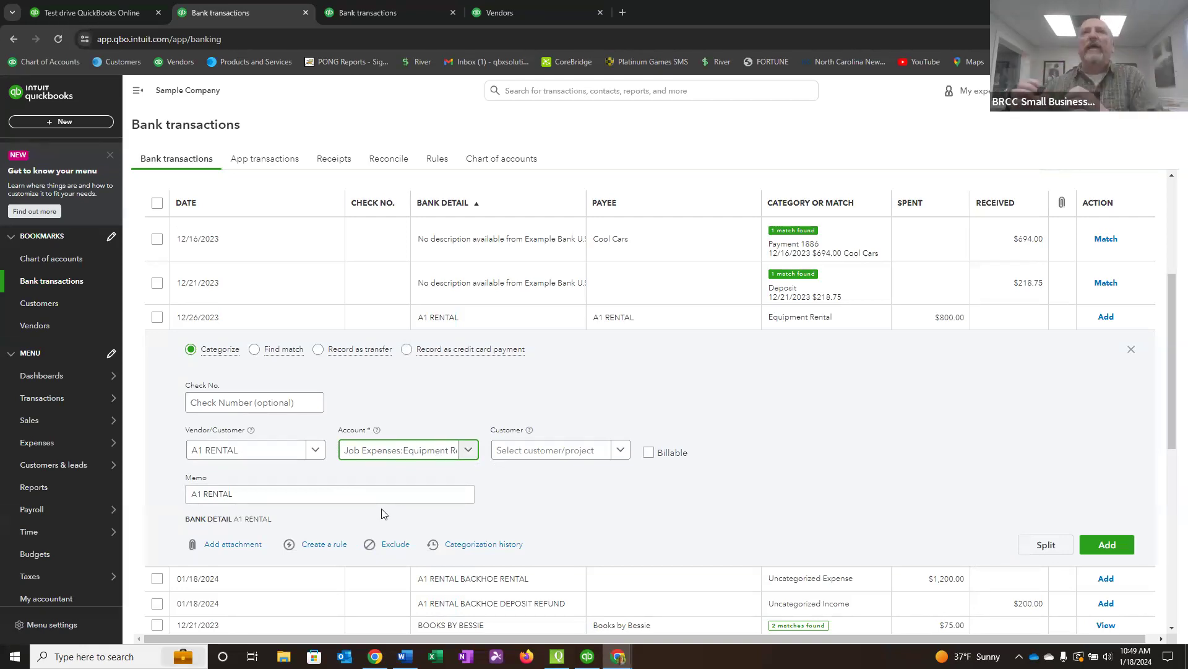
Start a rule from this expense, name it A1 RENTAL and apply it to money-out transactions in all bank accounts.
click(317, 547)
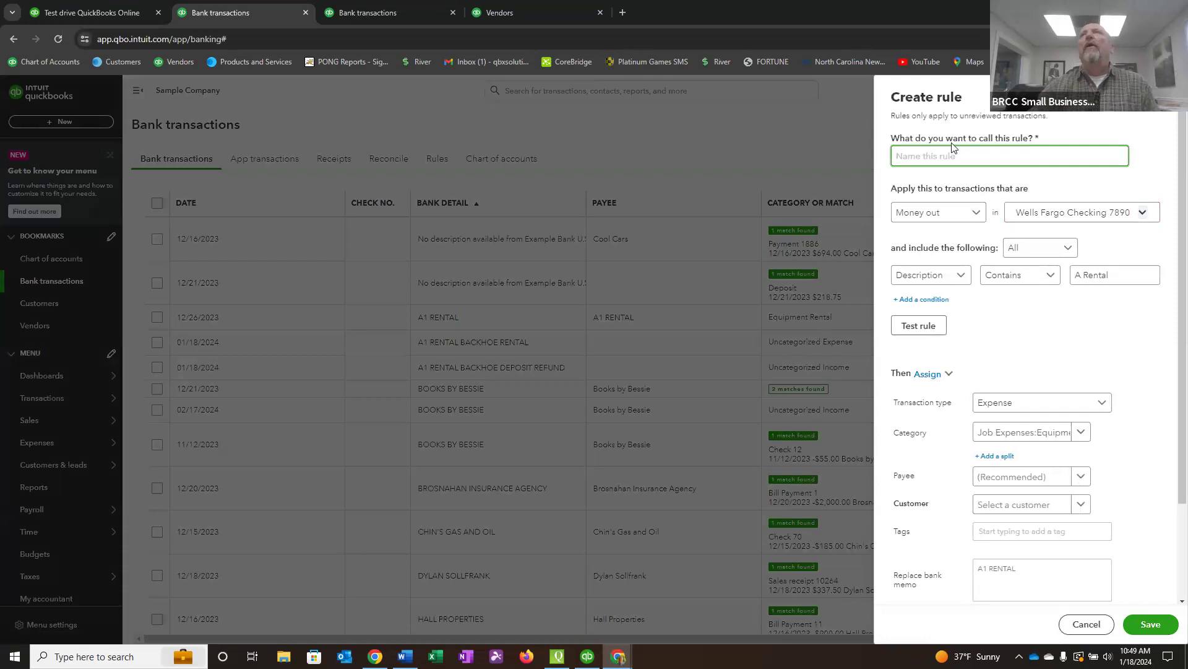
right_click(901, 159)
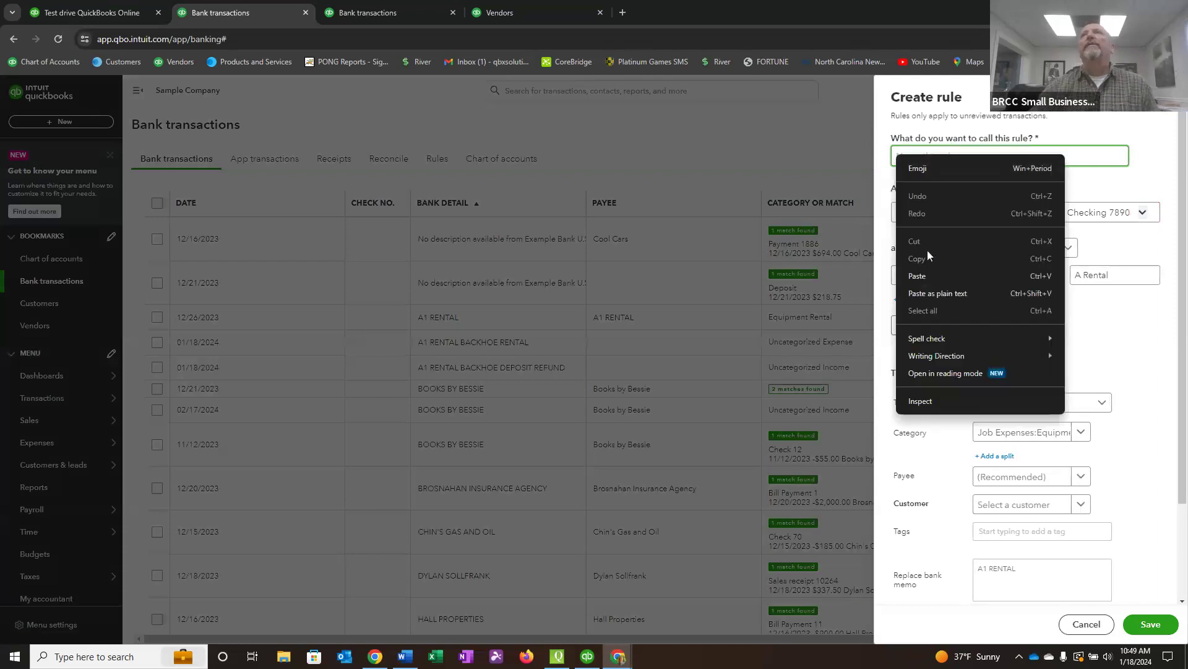
click(922, 274)
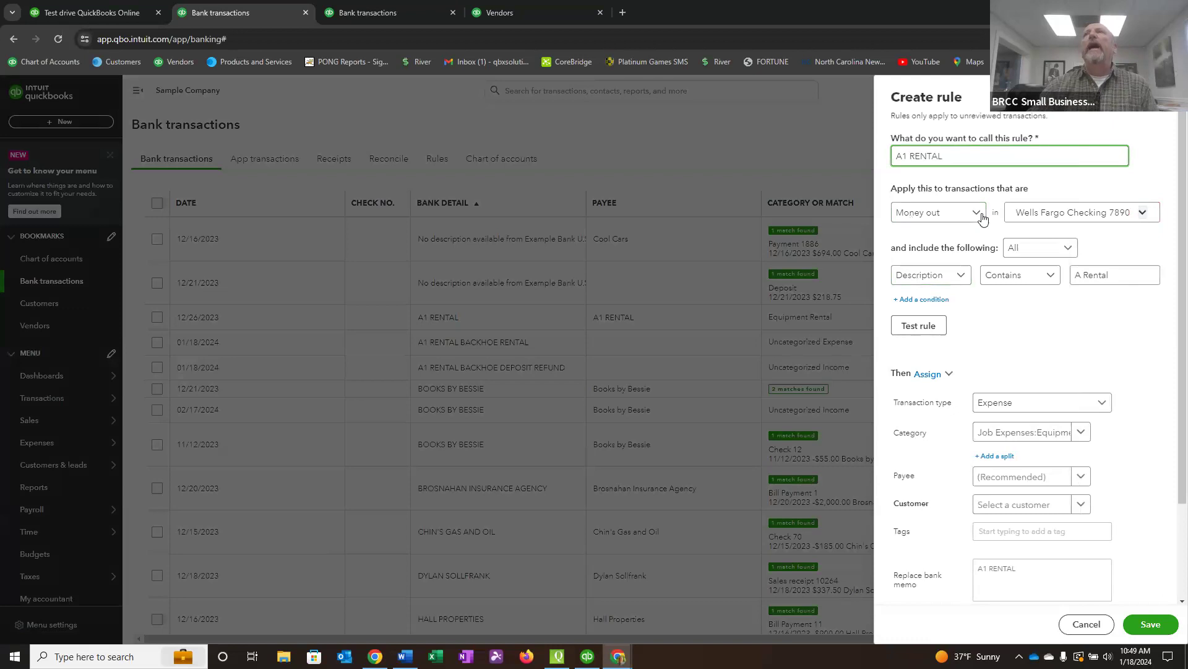
click(1145, 213)
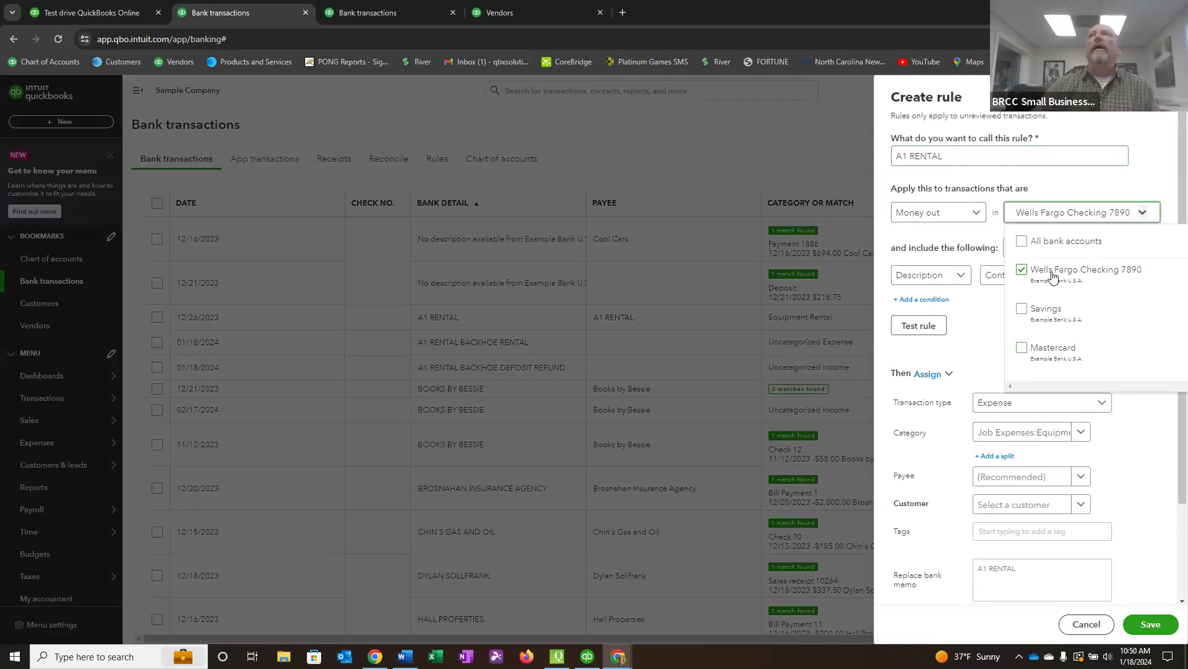
click(1027, 246)
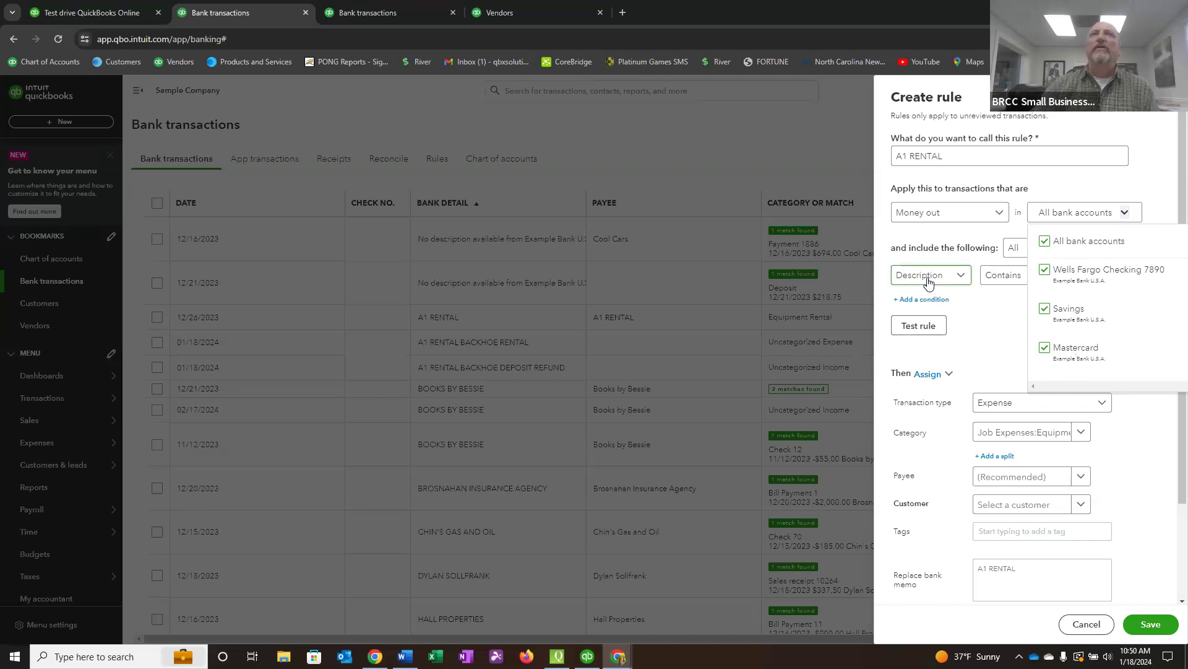
Set the rule's condition to bank text that contains A1 RENTAL.
click(963, 280)
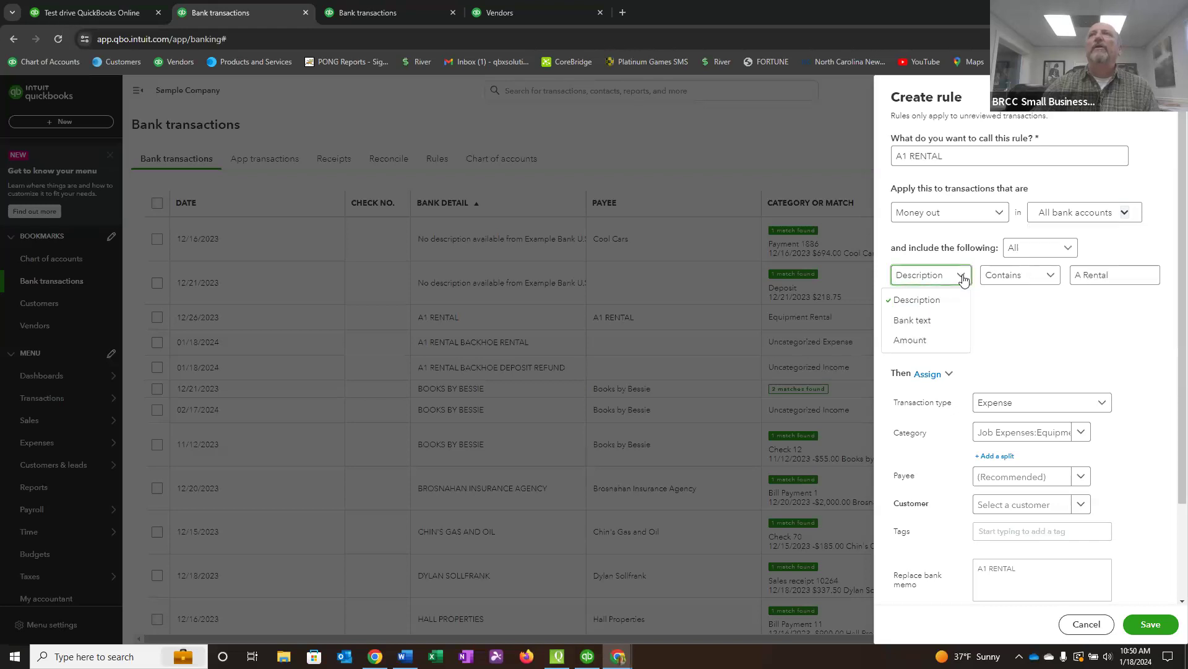
click(928, 321)
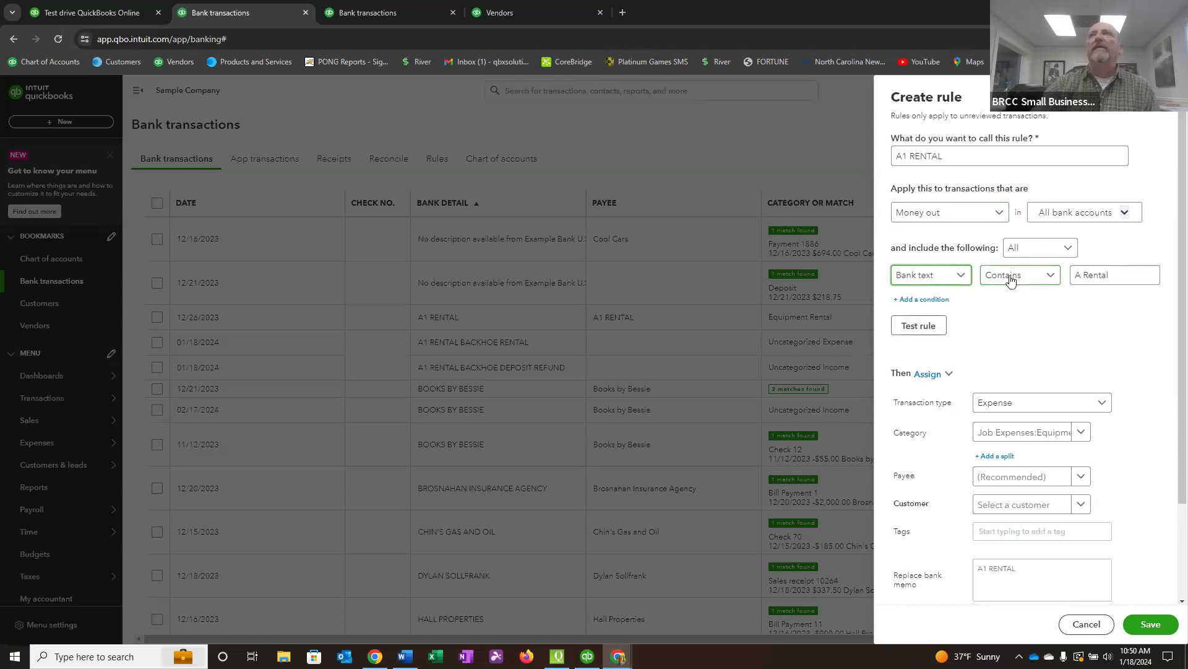
drag(1114, 275, 945, 289)
text(A1 RENTAL)
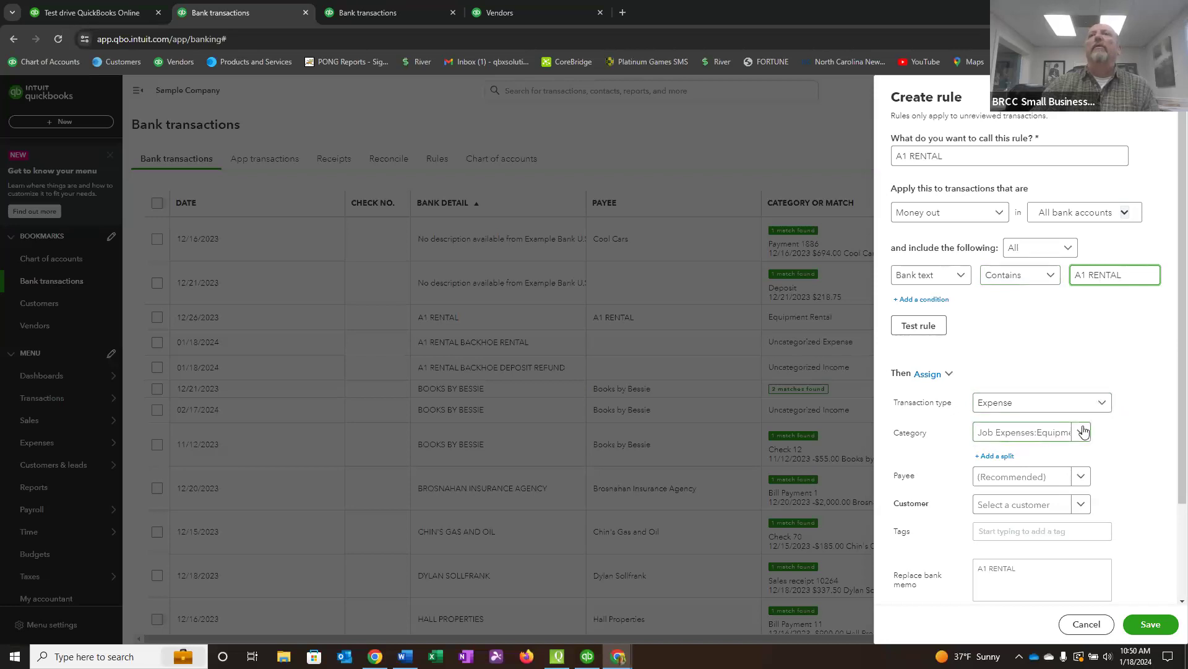
Assign A1 RENTAL as the rule's payee and turn off Auto-add for matching transactions.
click(1030, 477)
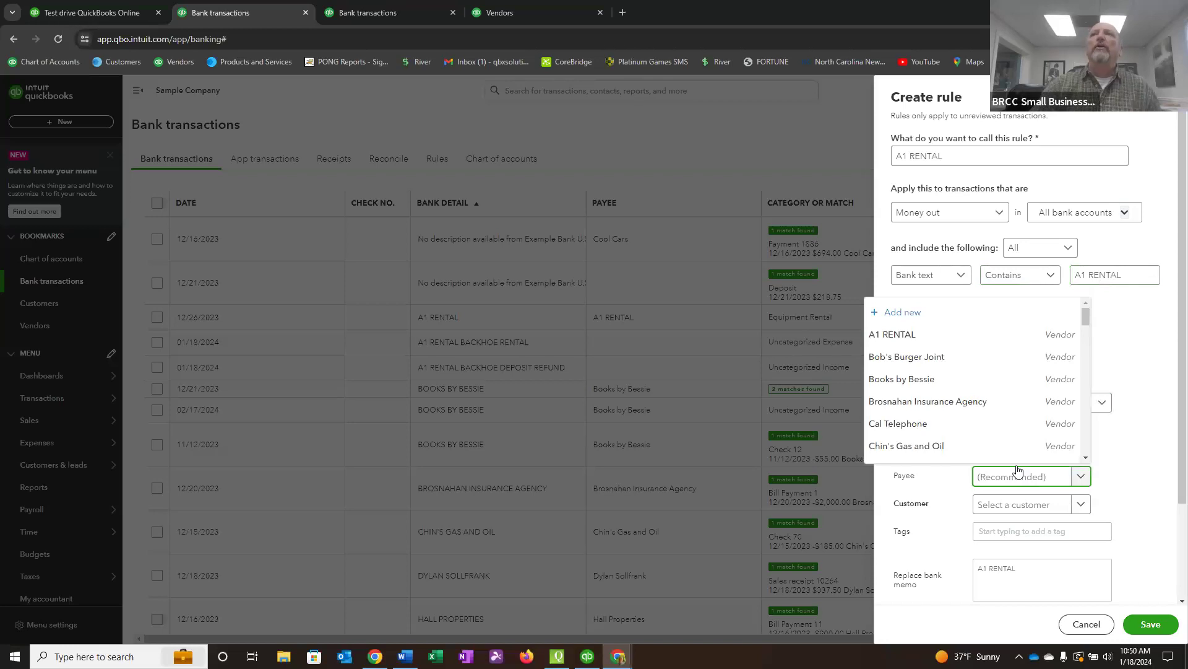
click(904, 335)
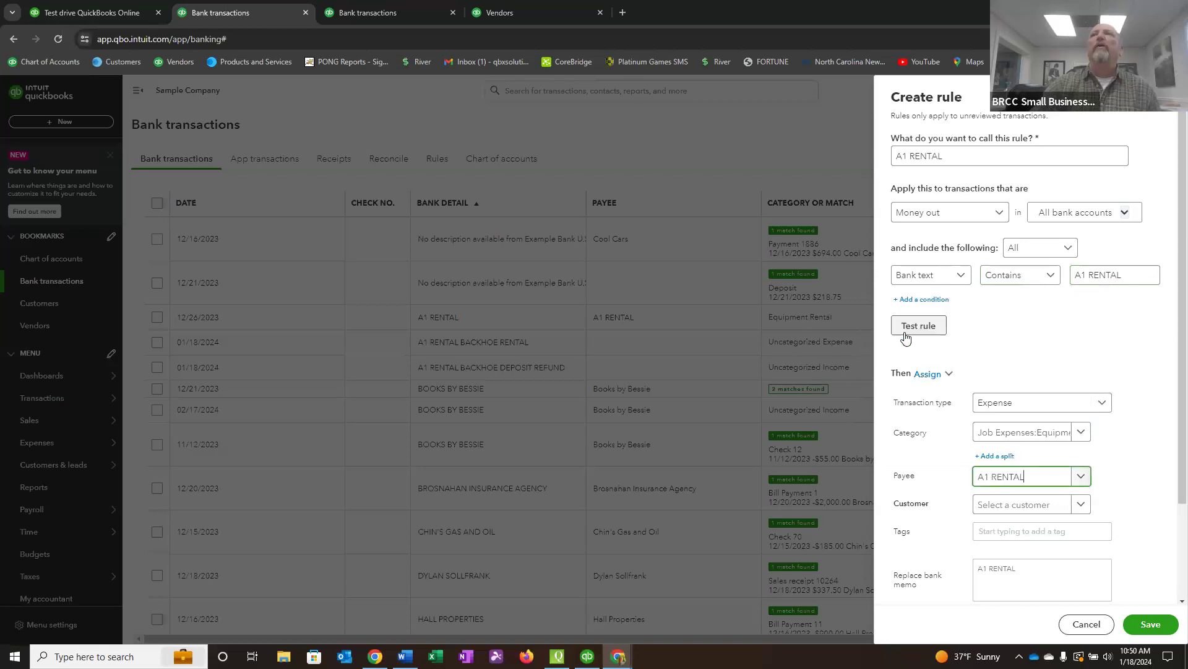
scroll(949, 443, down, 2)
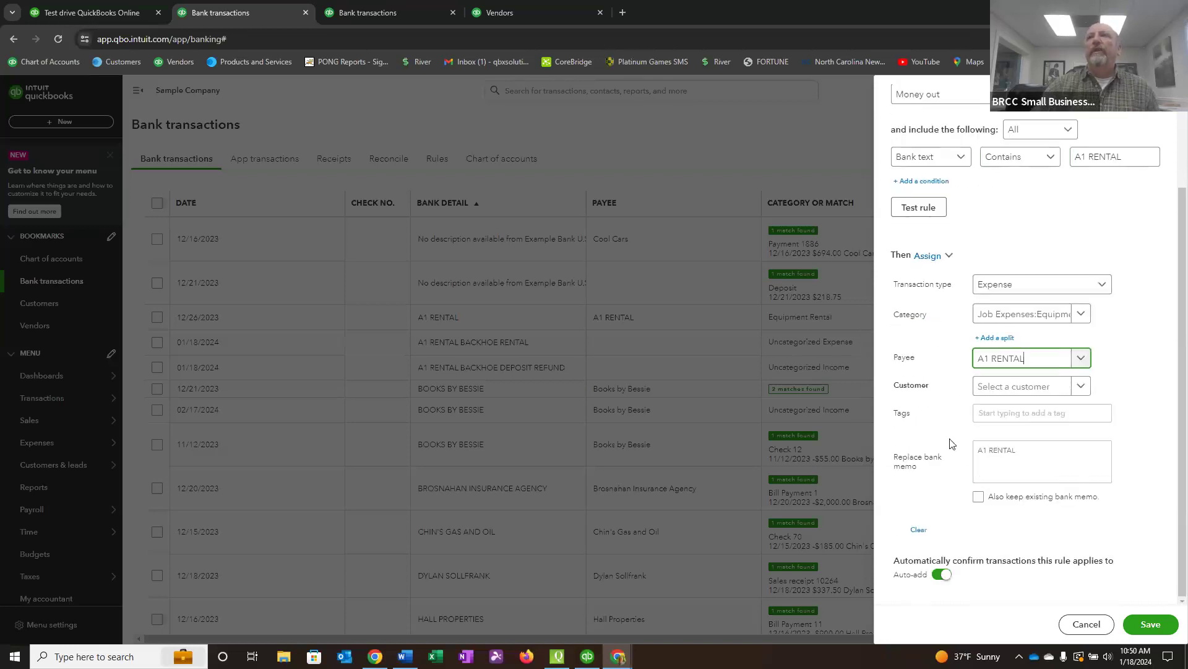
click(941, 578)
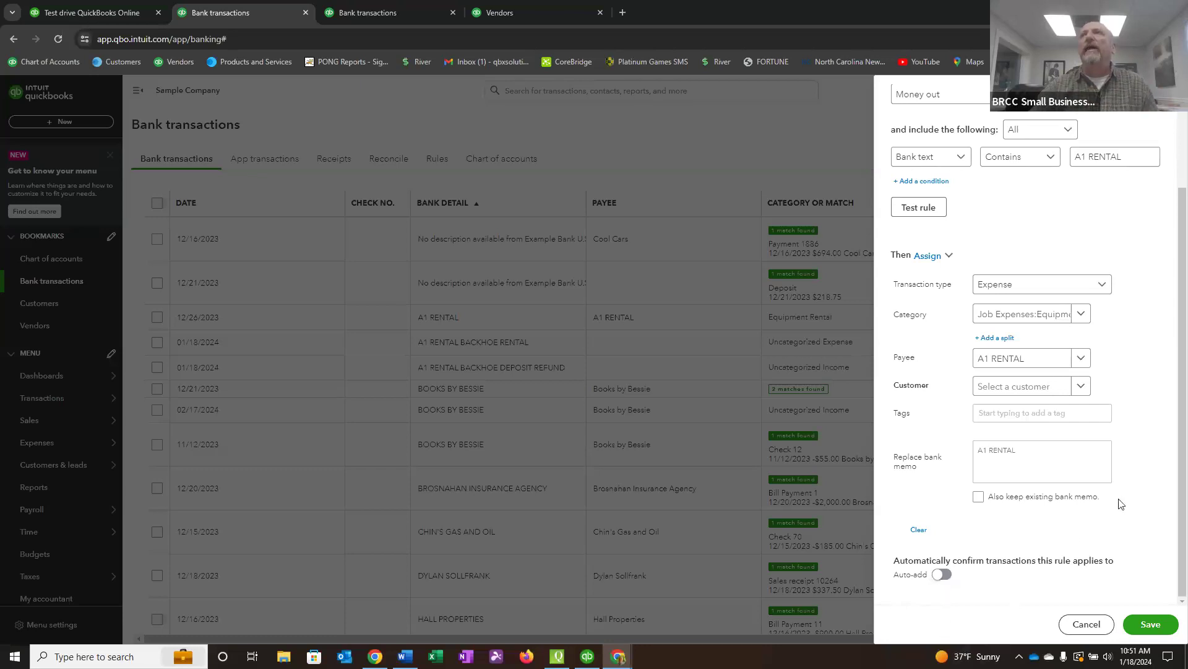
Review and save the A1 RENTAL rule, and reload the bank transactions page to check the A1 RENTAL rows.
scroll(1119, 503, up, 2)
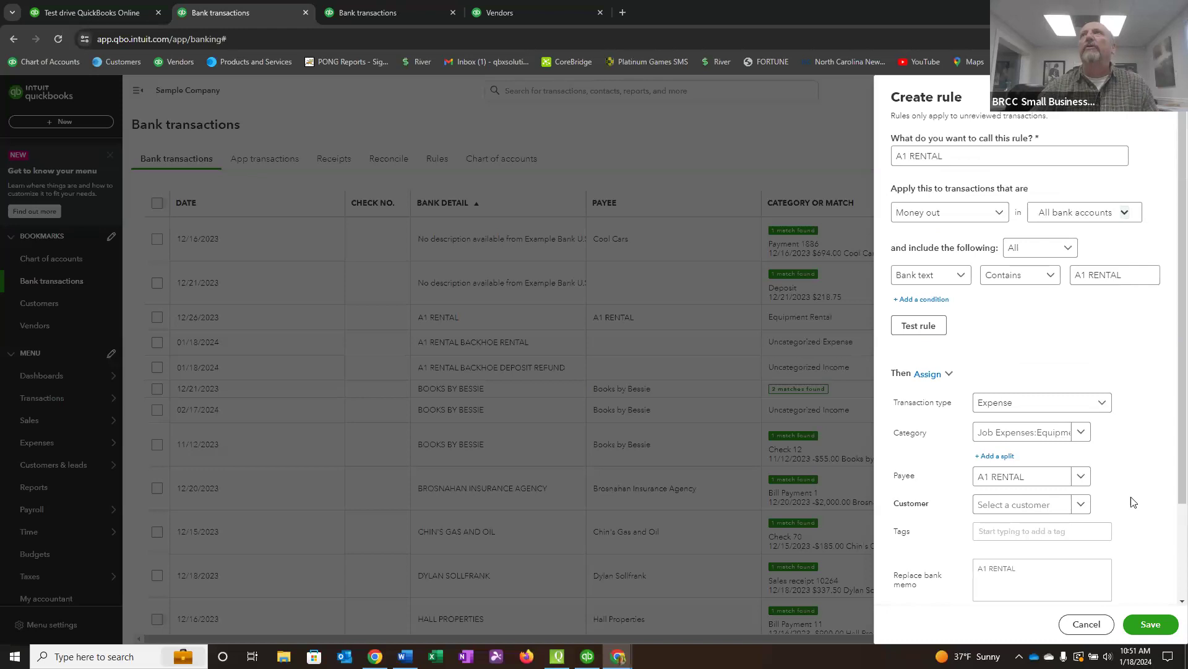
scroll(1131, 497, down, 1)
scroll(1133, 503, up, 1)
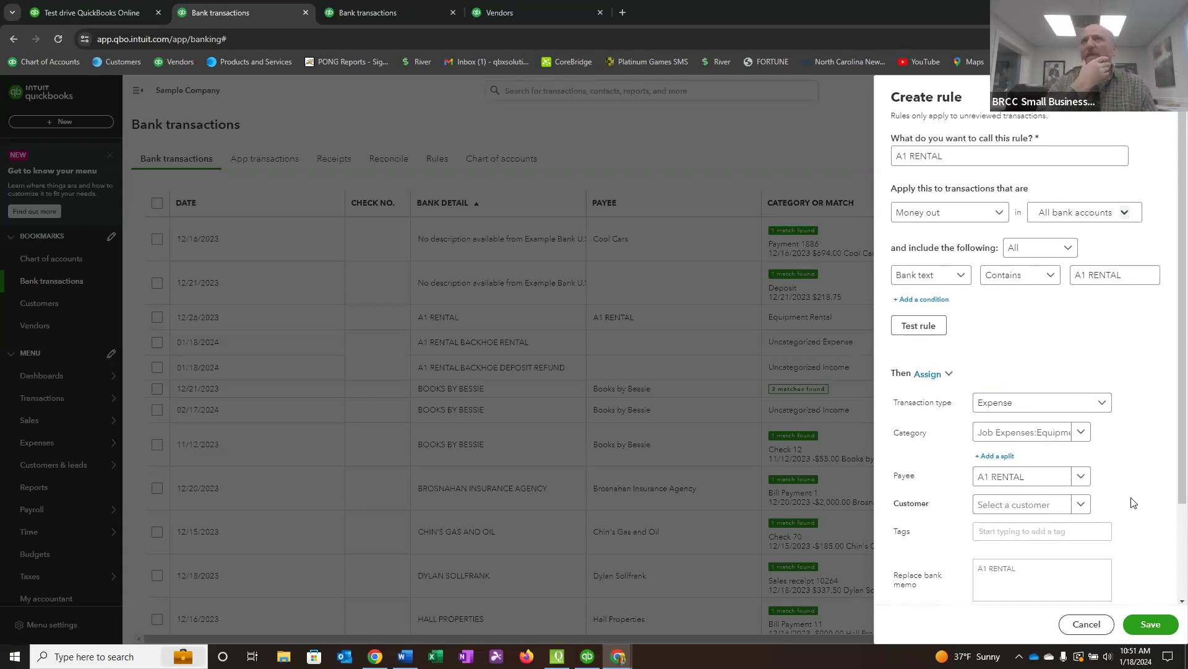
click(1000, 570)
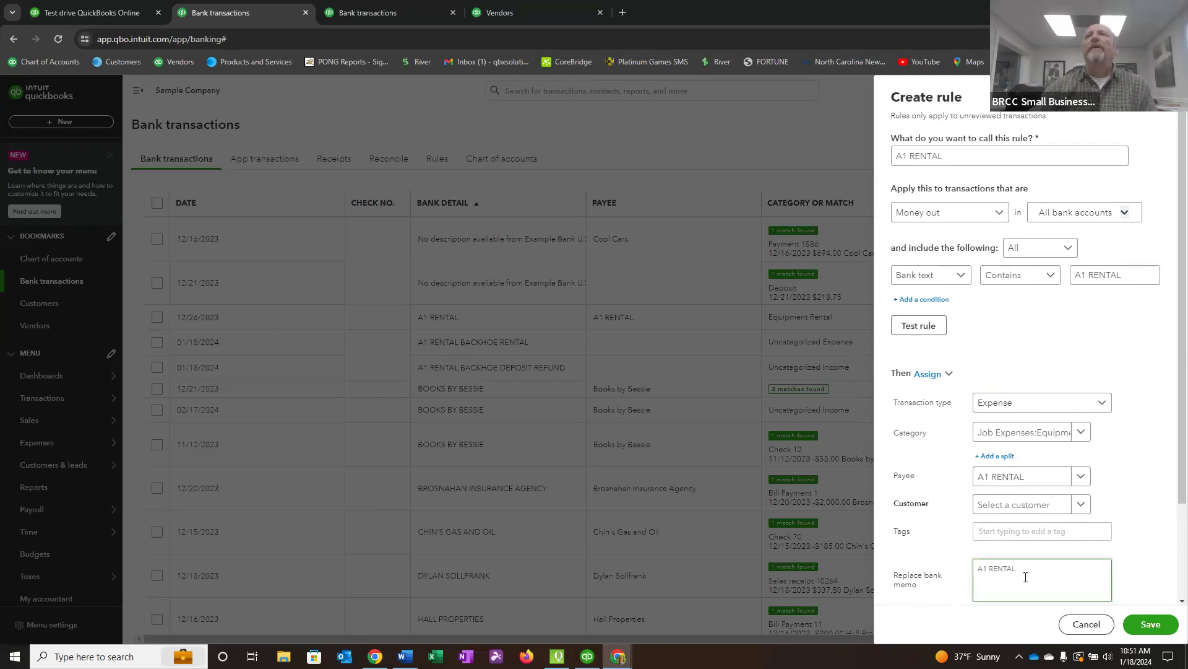
click(1145, 627)
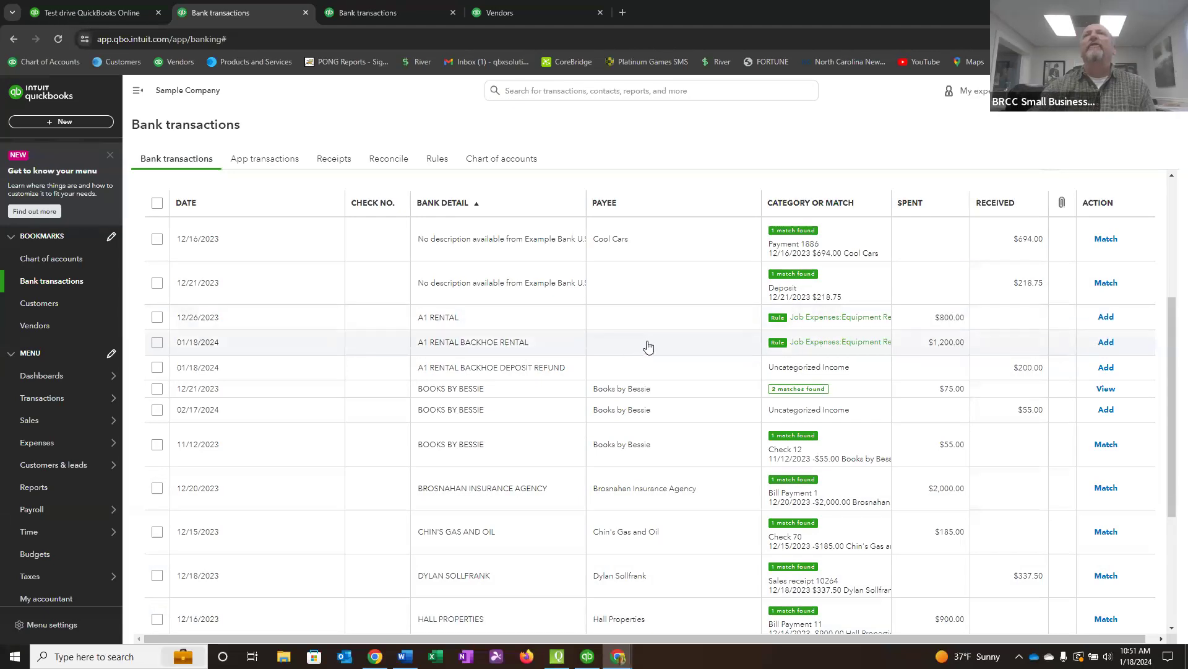
click(58, 39)
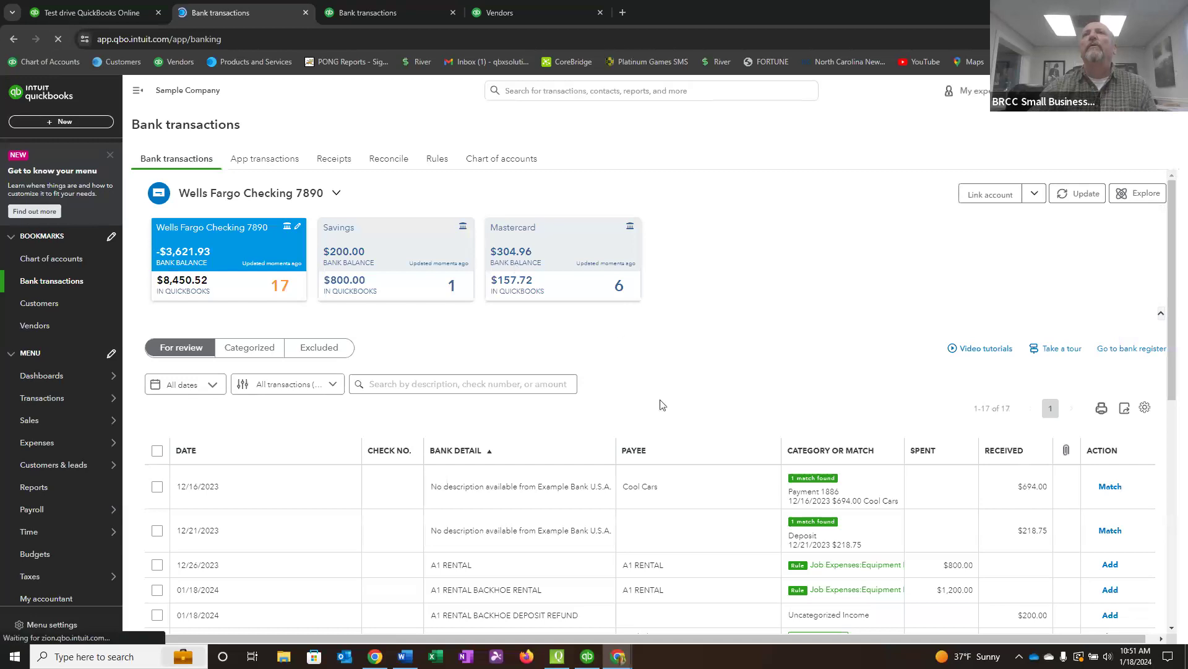
scroll(661, 405, down, 2)
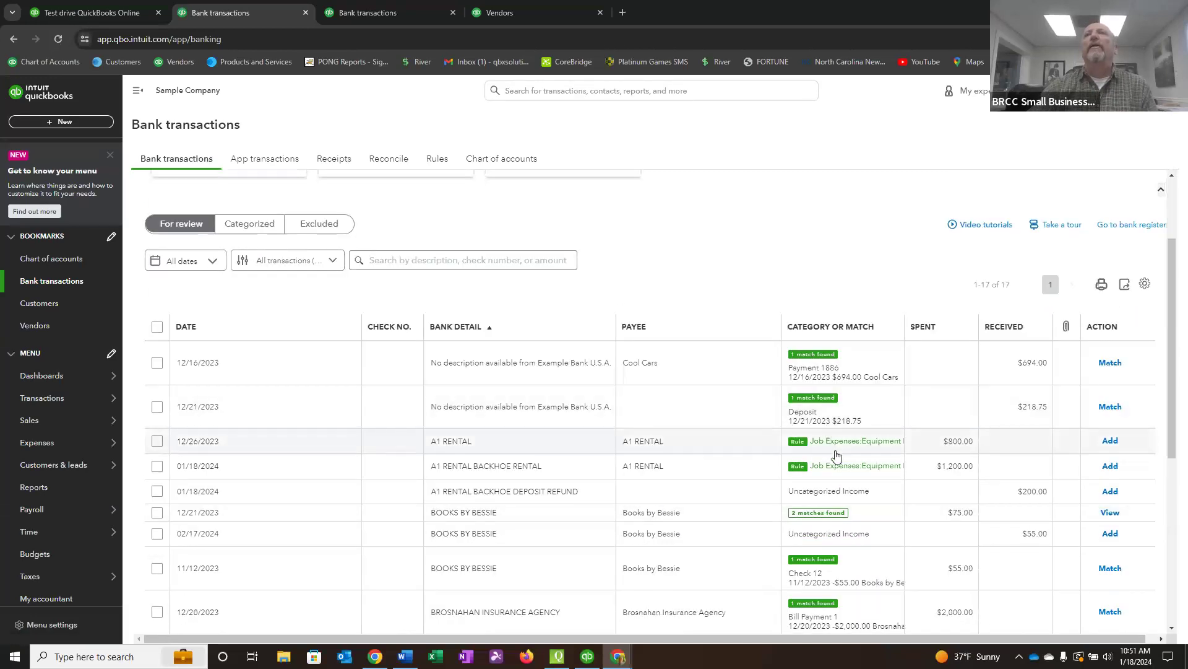
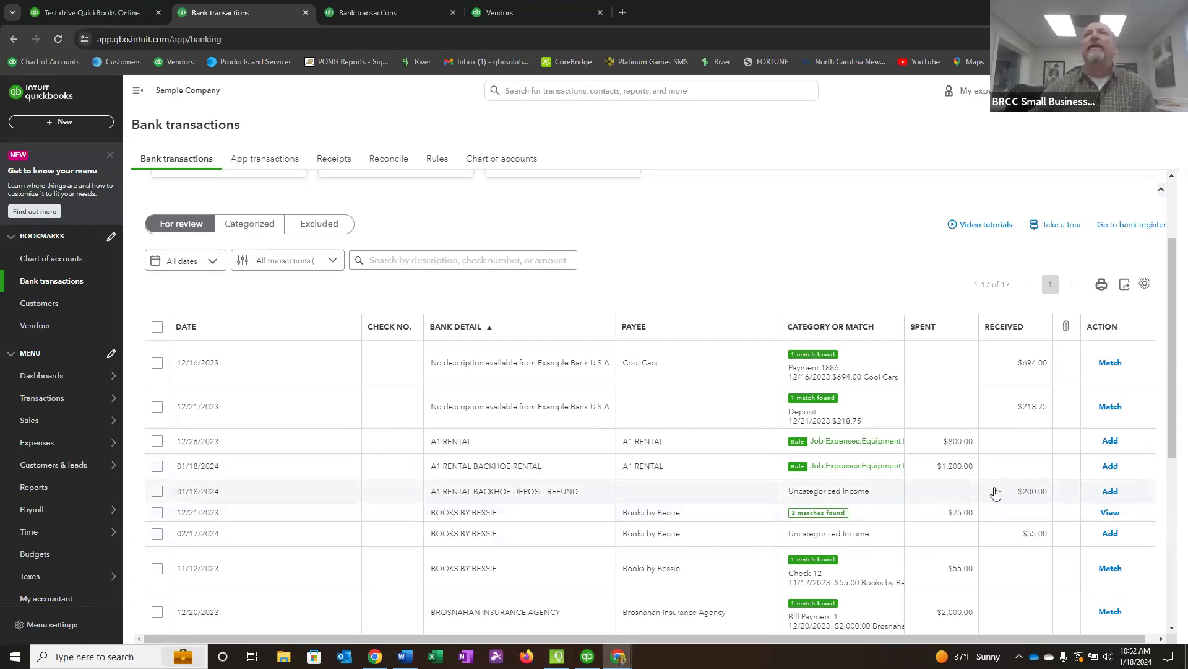
Open the $200.00 A1 RENTAL BACKHOE DEPOSIT REFUND transaction and assign A1 RENTAL as its payee.
click(676, 493)
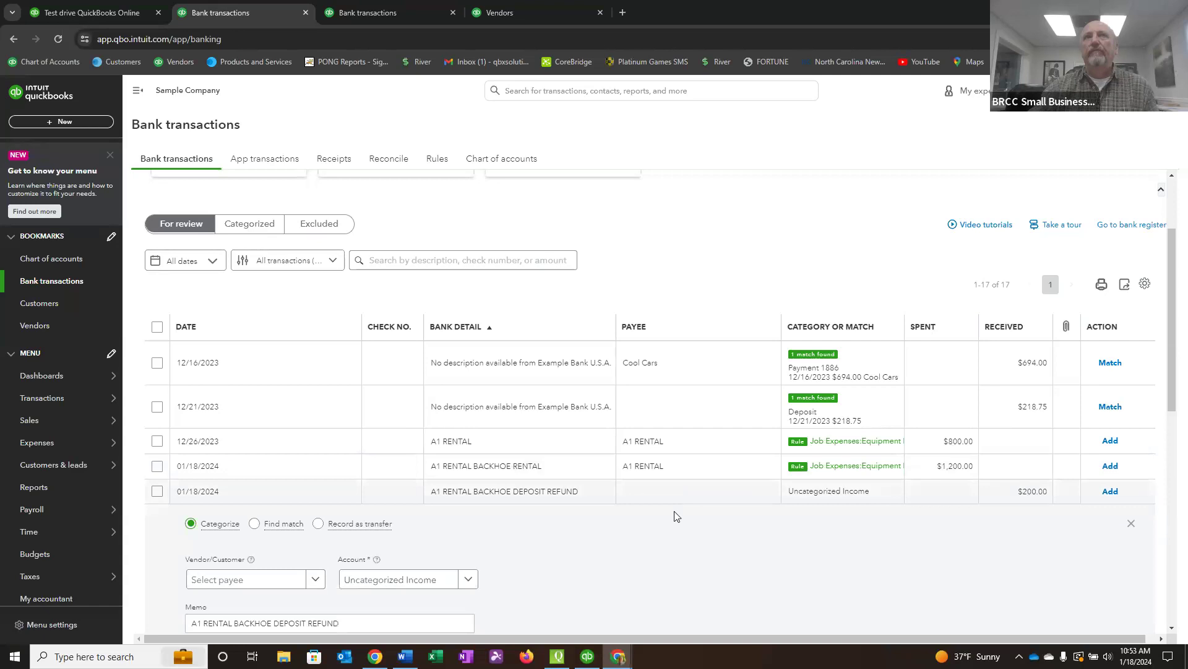
scroll(680, 520, down, 2)
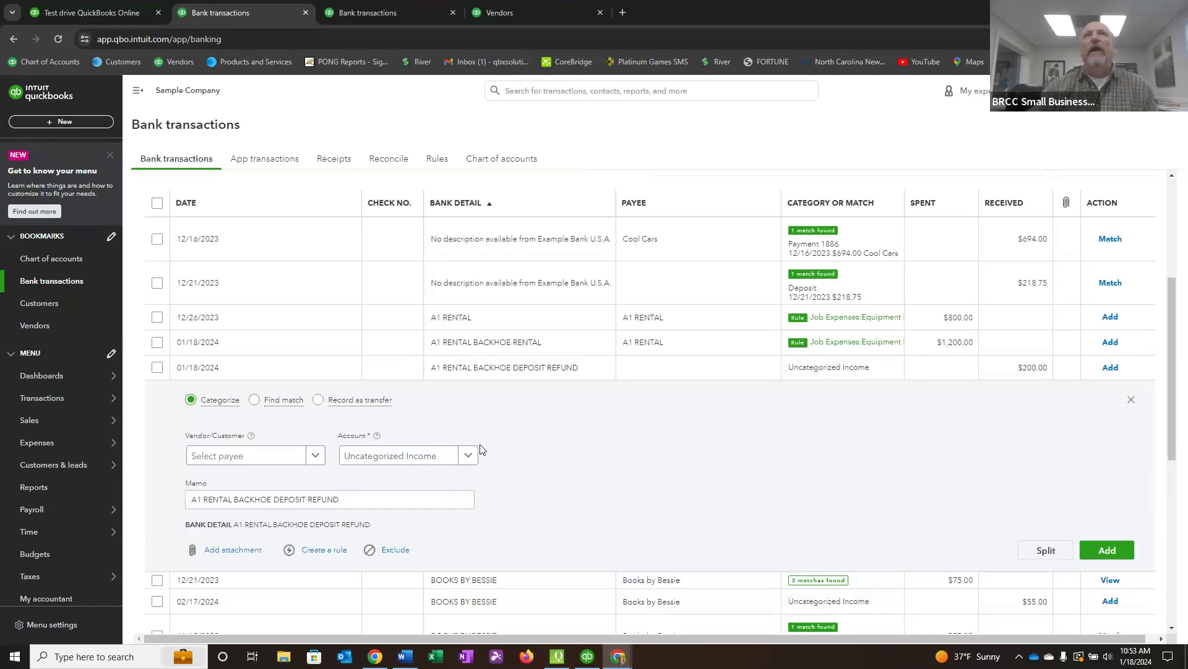
click(202, 458)
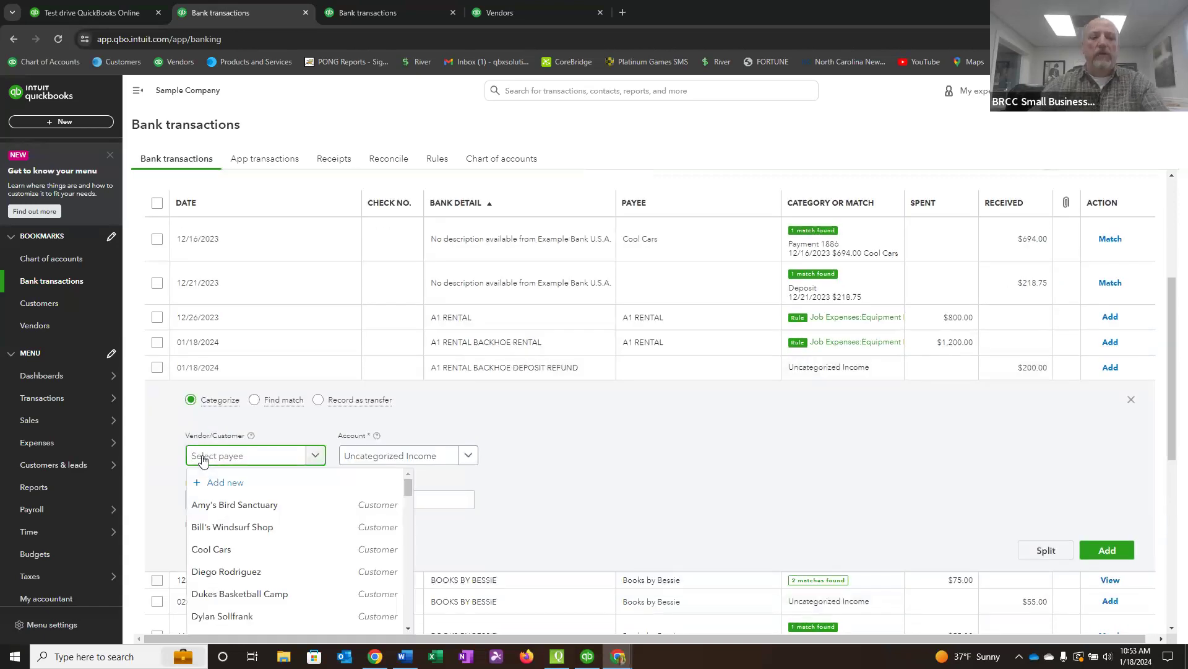
text(a1)
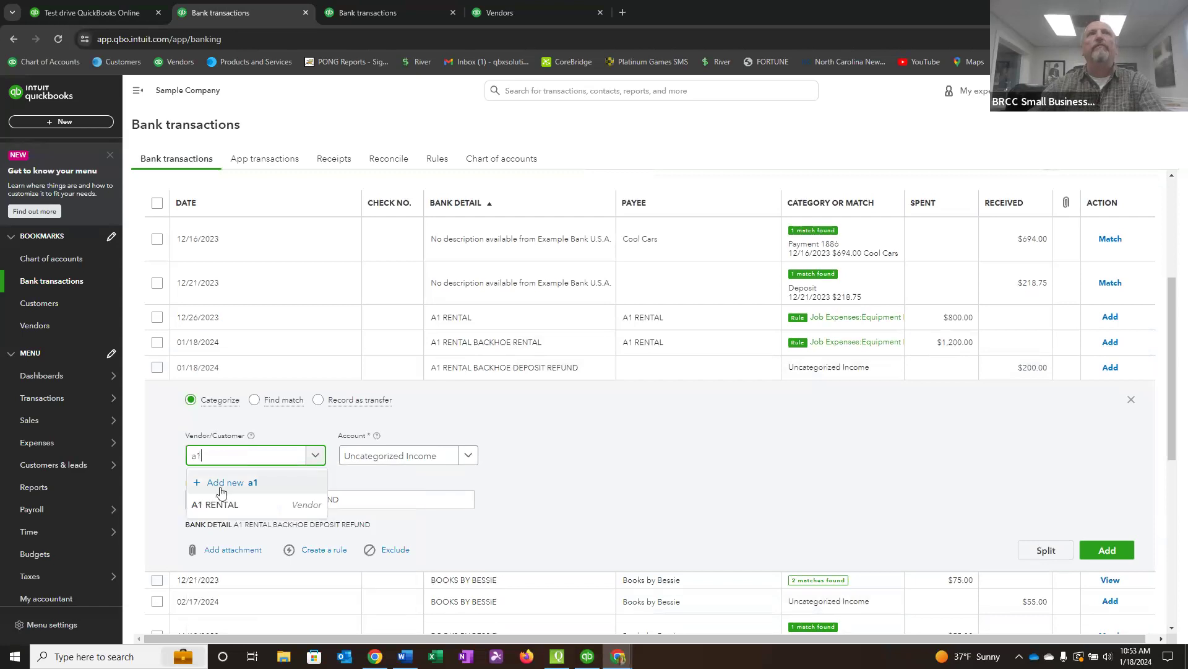
click(221, 505)
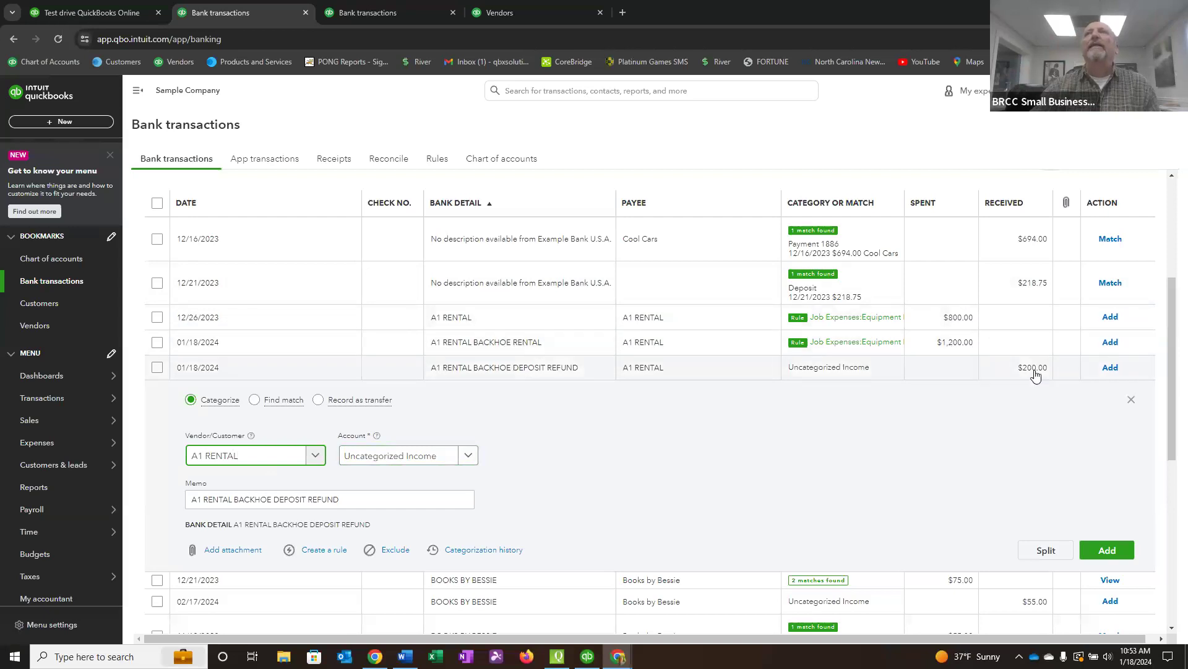
Categorize the backhoe deposit refund under Job Expenses:Equipment Rental and add it to the books.
click(443, 462)
drag(443, 460, 280, 477)
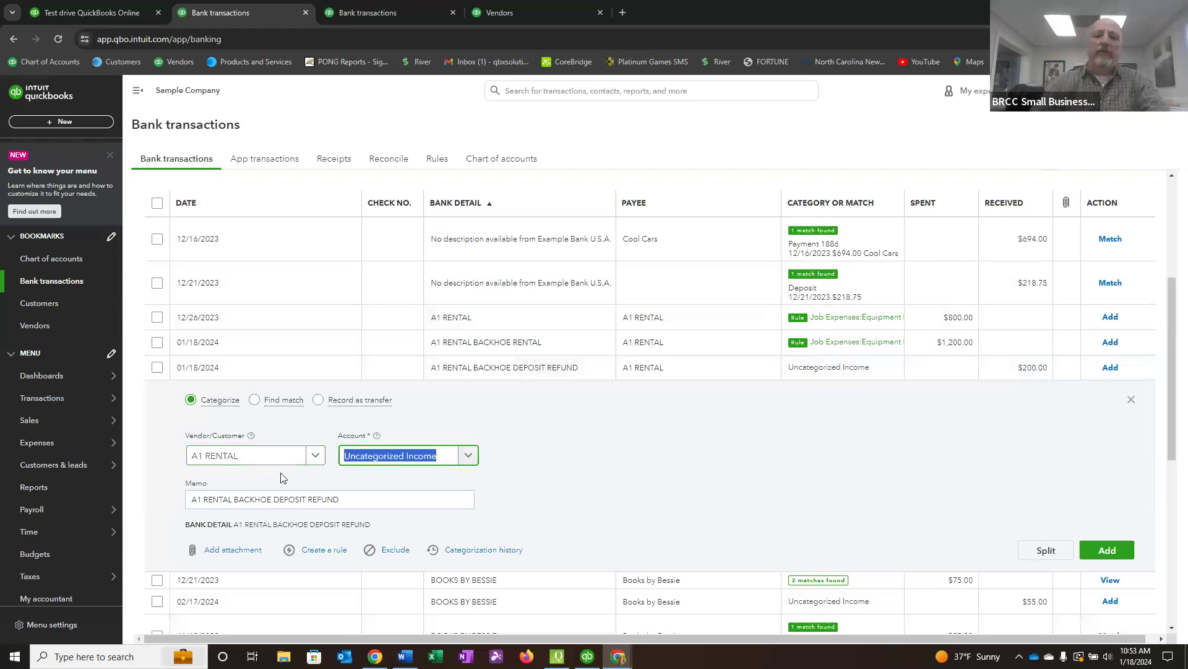
key(BackSpace)
text(b)
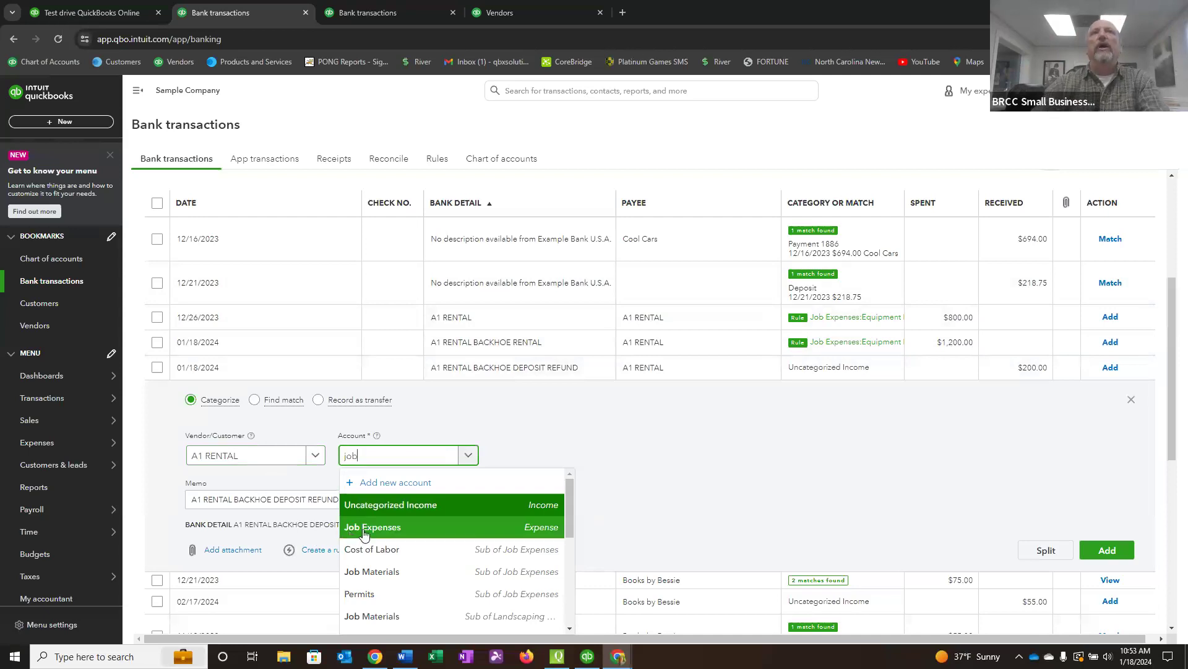
scroll(405, 544, down, 3)
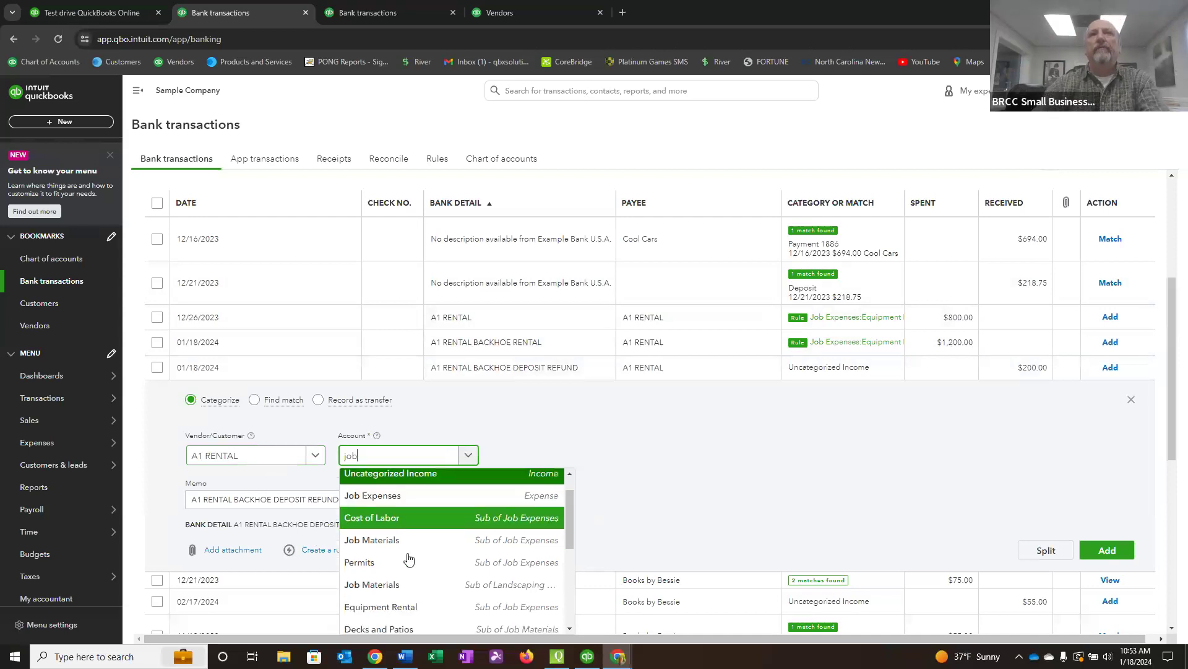
scroll(409, 548, up, 2)
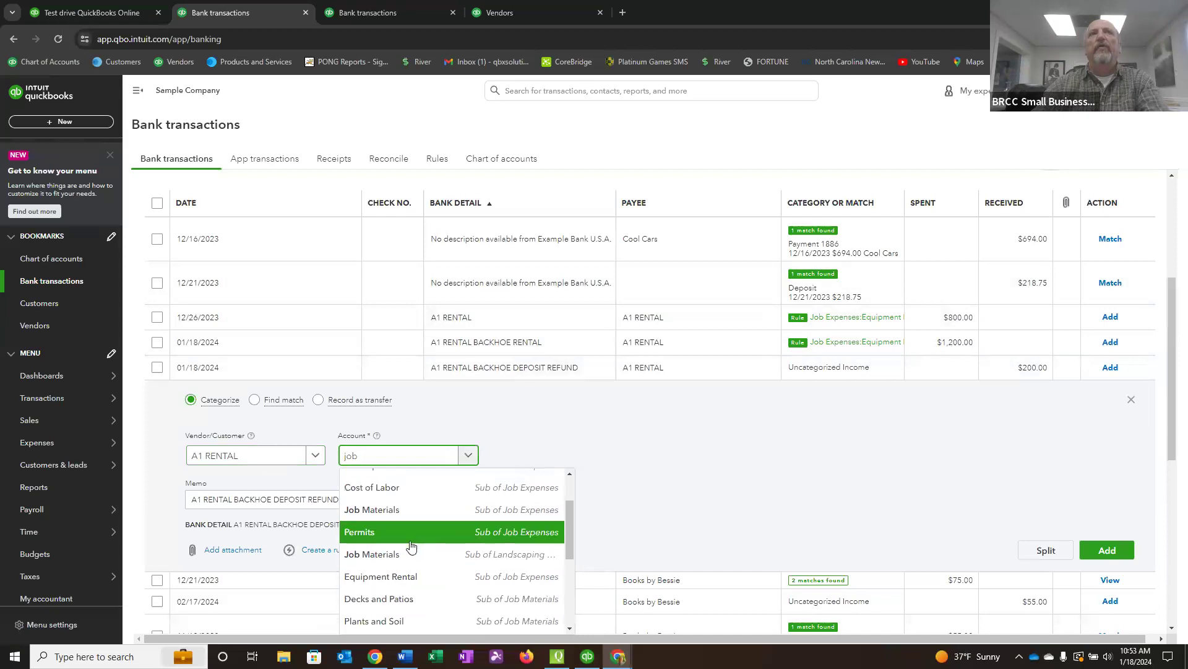
click(498, 578)
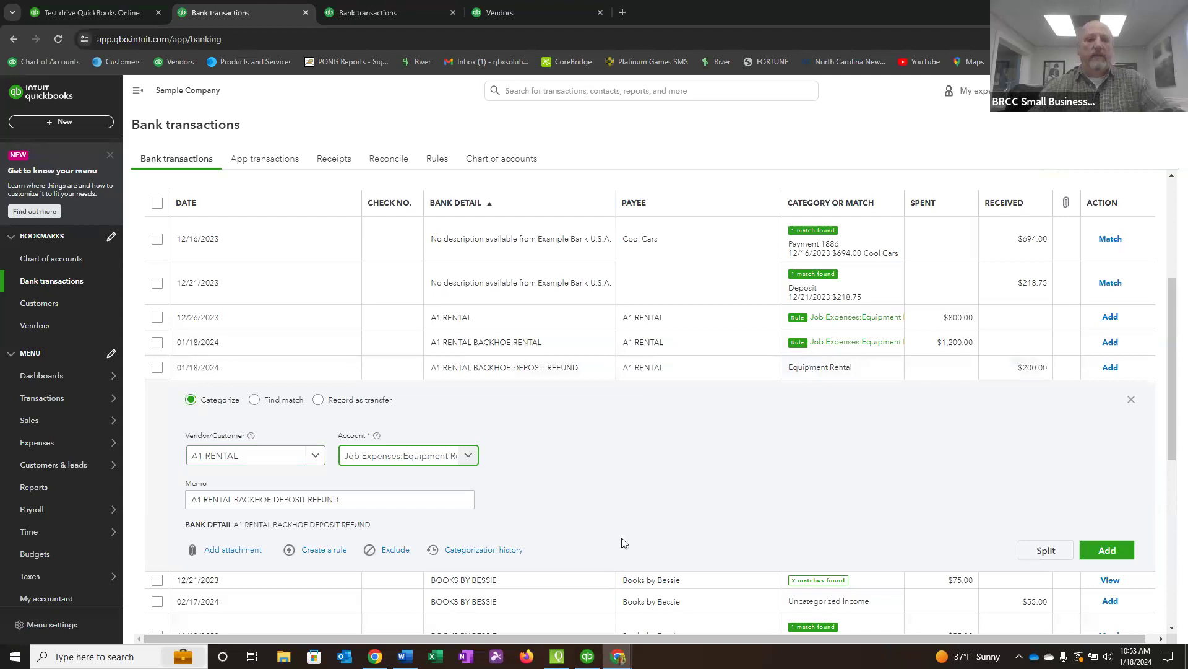
key(Tab)
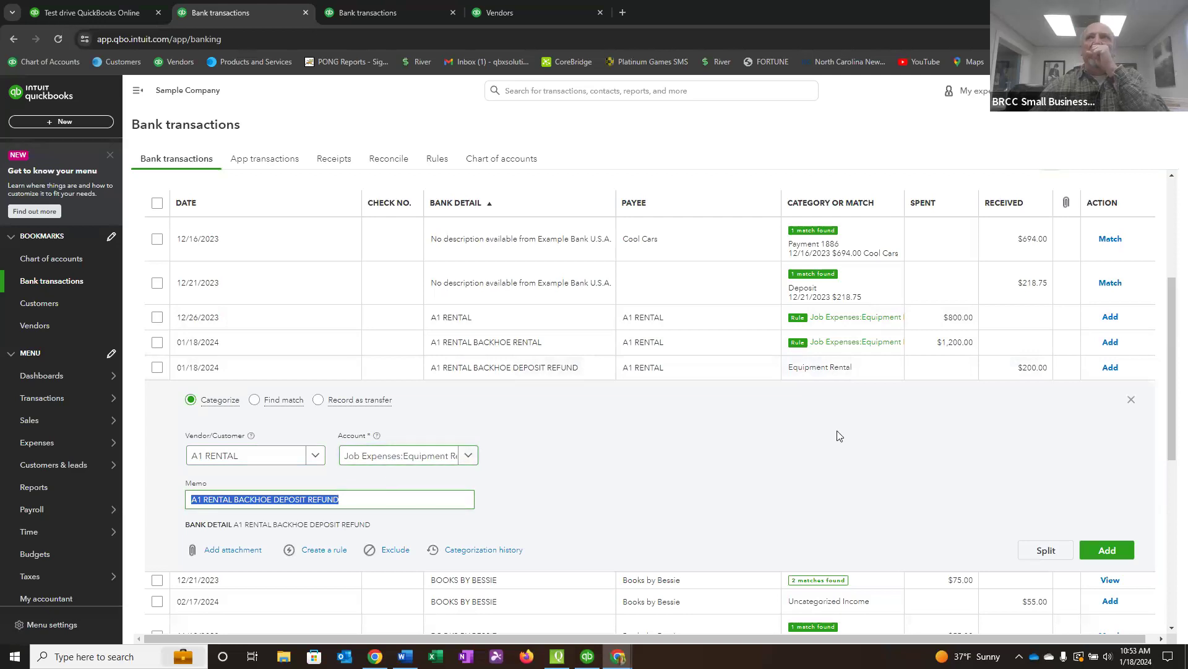
click(1108, 551)
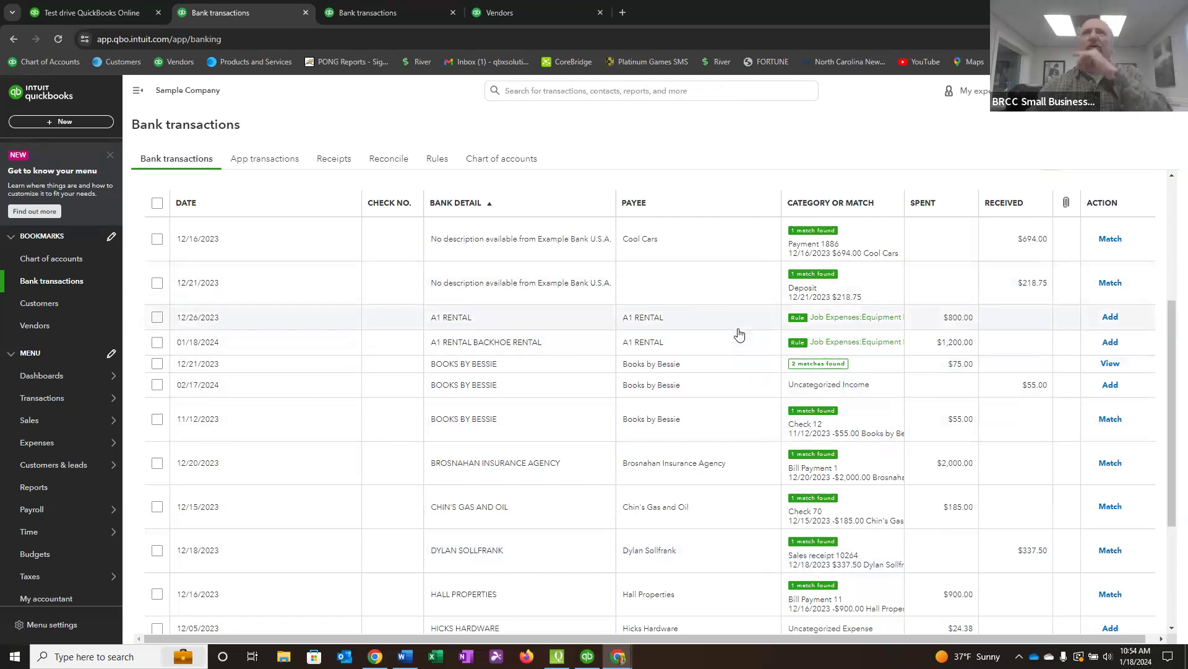
Open the HICKS HARDWARE expense of 12/05/2023 and set its account to Job Expenses:Job Materials.
scroll(718, 363, down, 2)
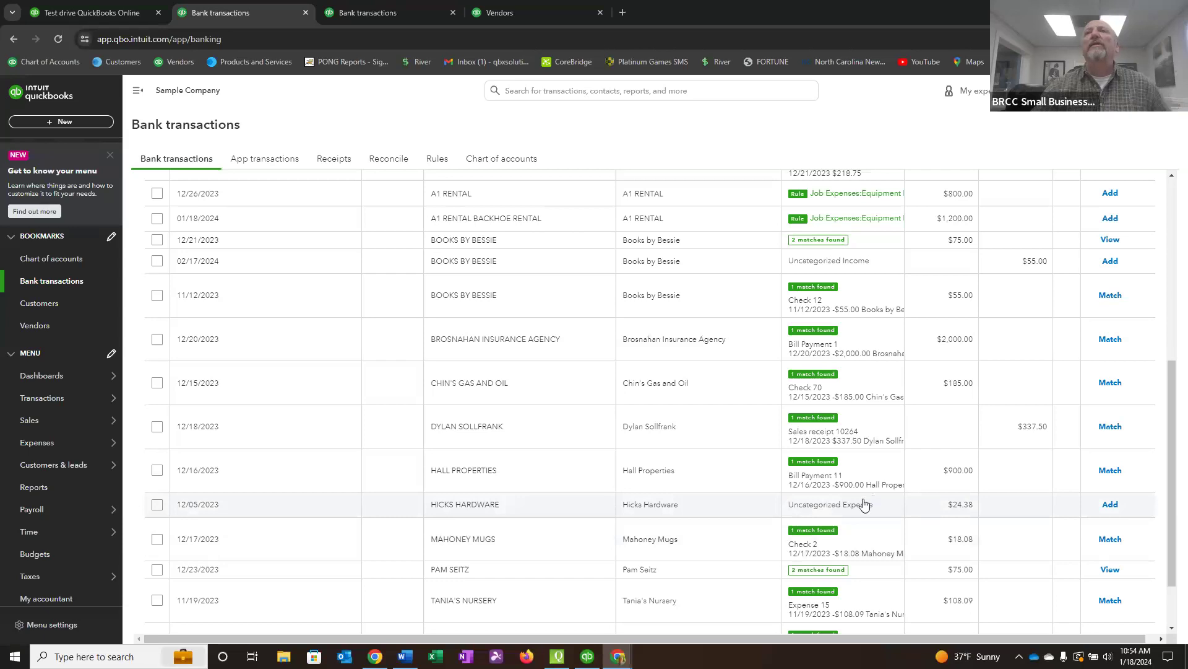
click(734, 509)
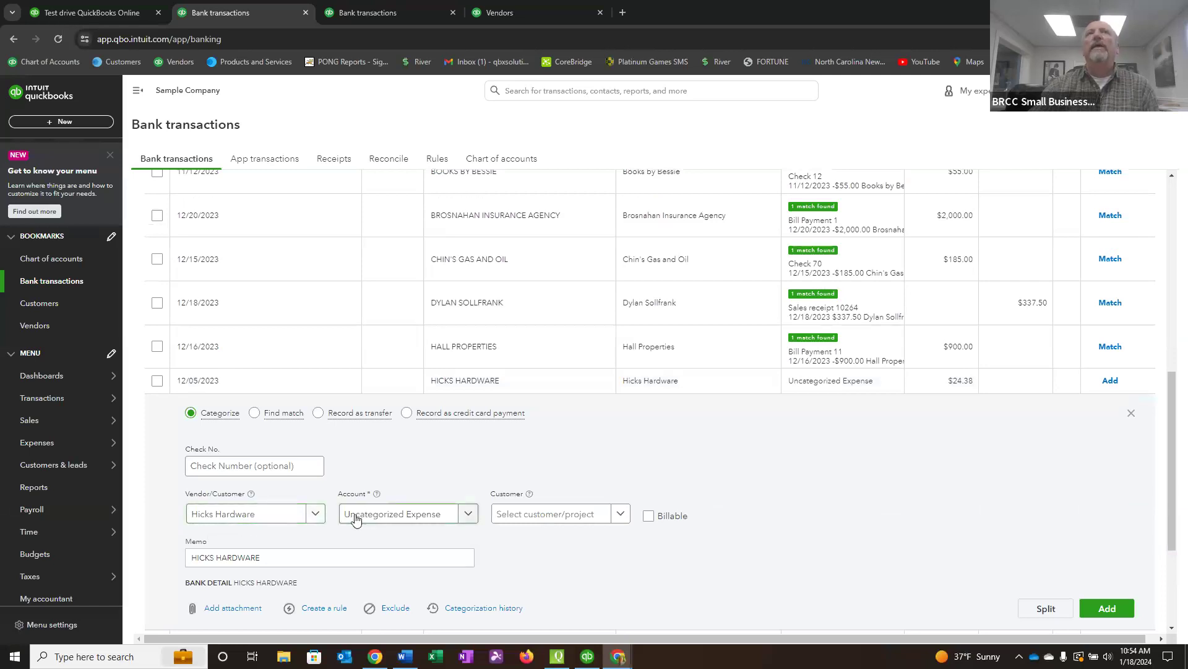
drag(445, 516, 345, 539)
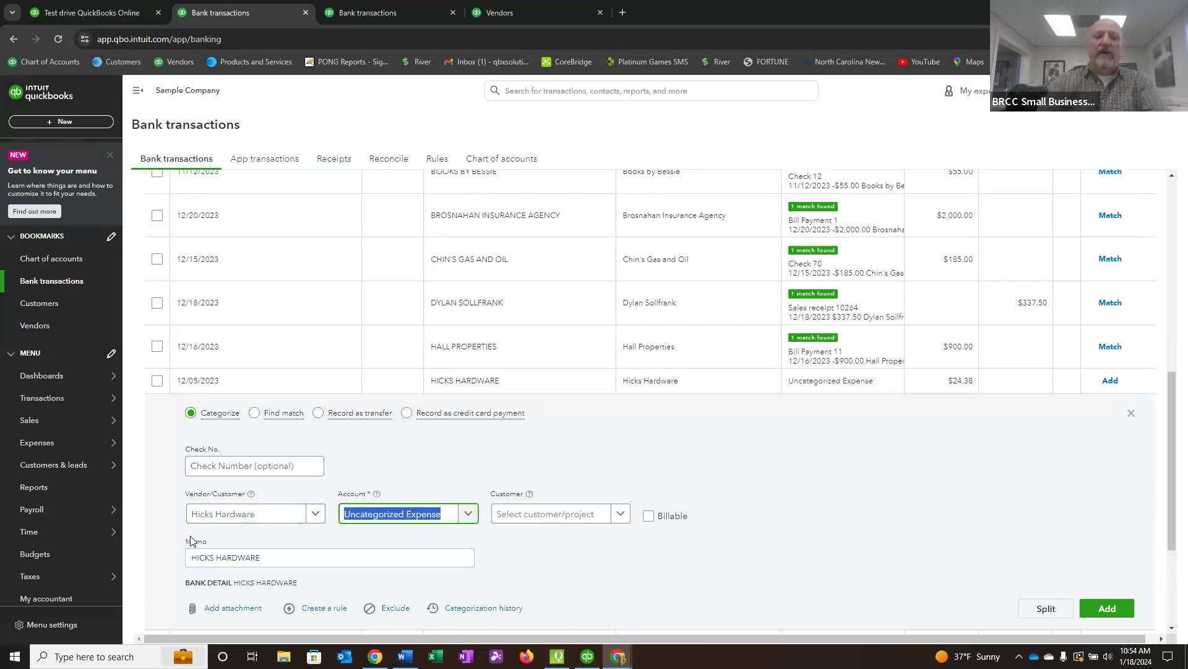
text(job)
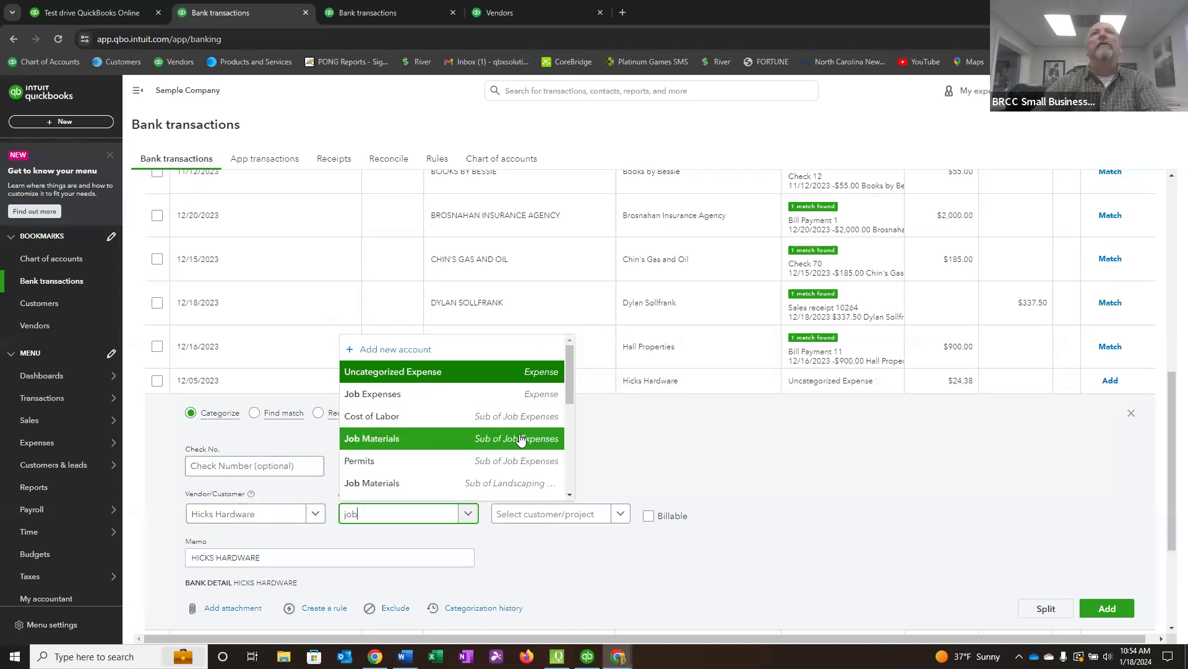
click(373, 440)
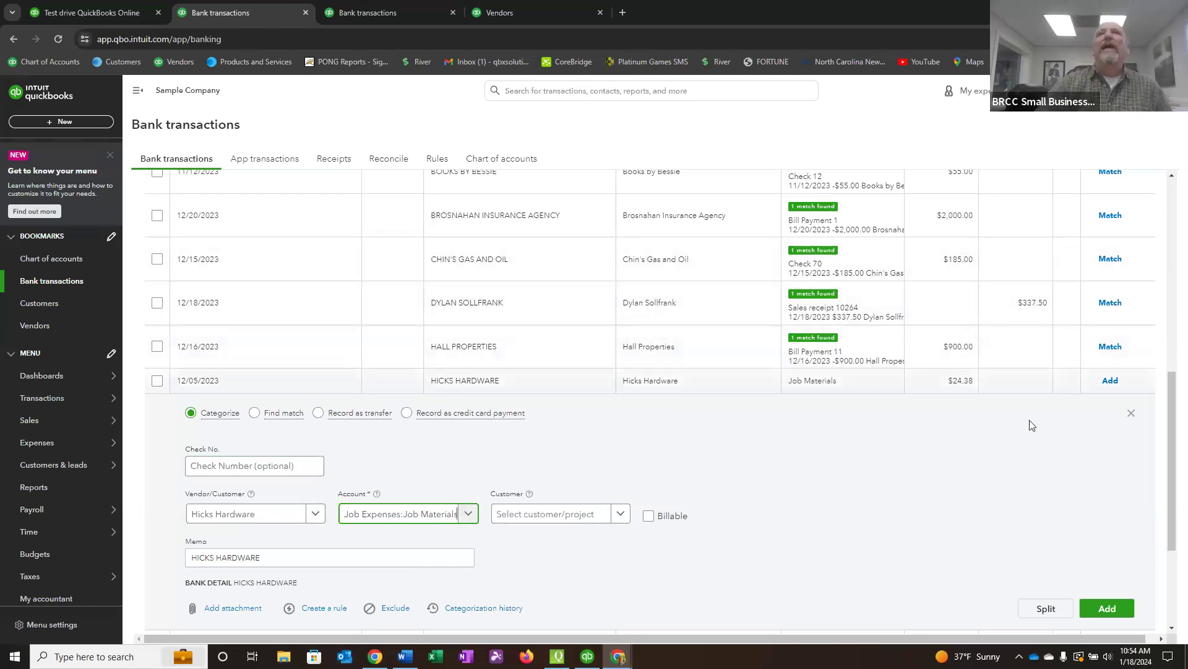
Start a rule from this expense, name it HICKS HARDWARE using the copied bank detail, and apply it to money-out transactions in all bank accounts.
scroll(600, 584, down, 1)
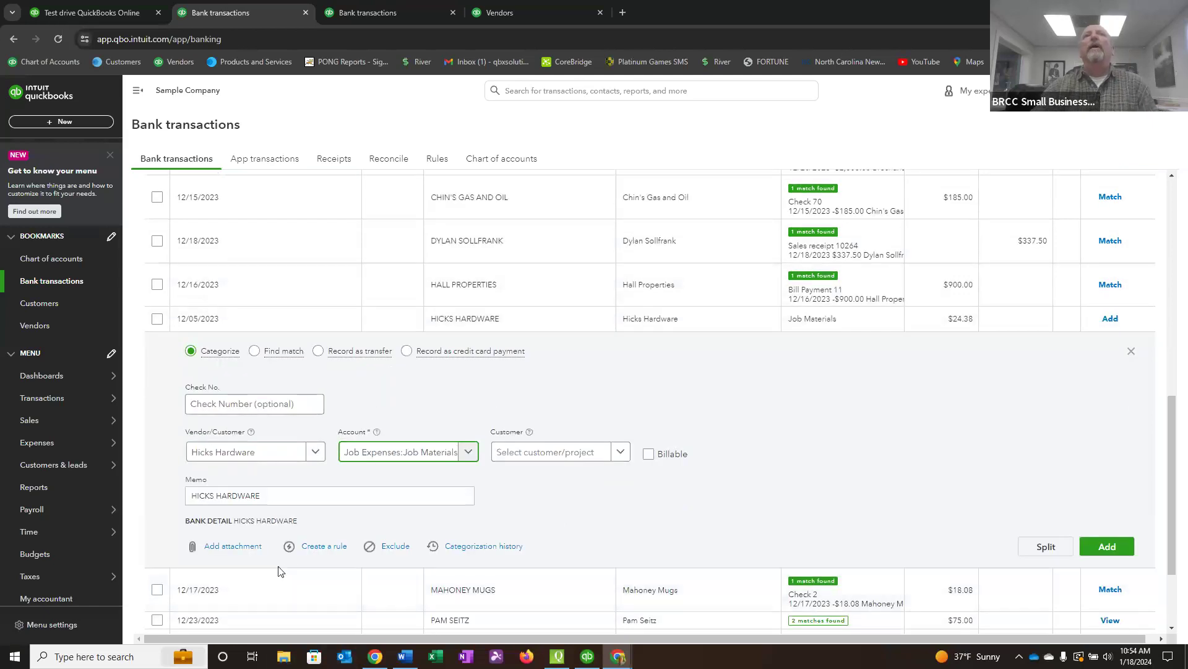
click(235, 521)
drag(259, 523, 290, 522)
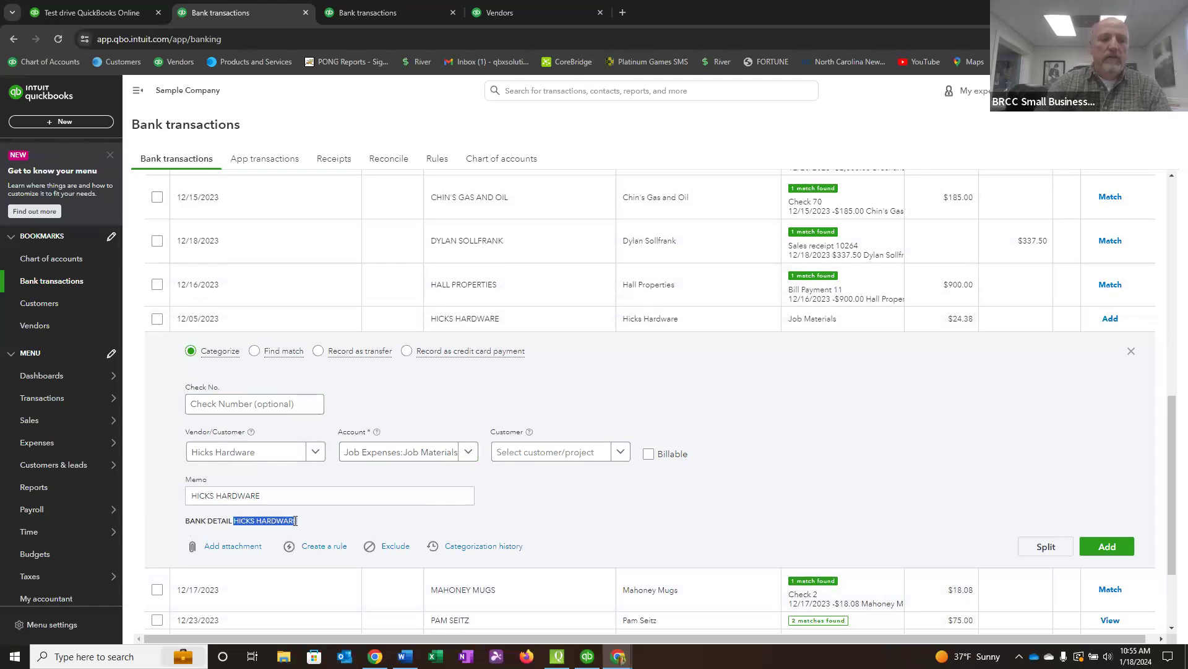
click(330, 547)
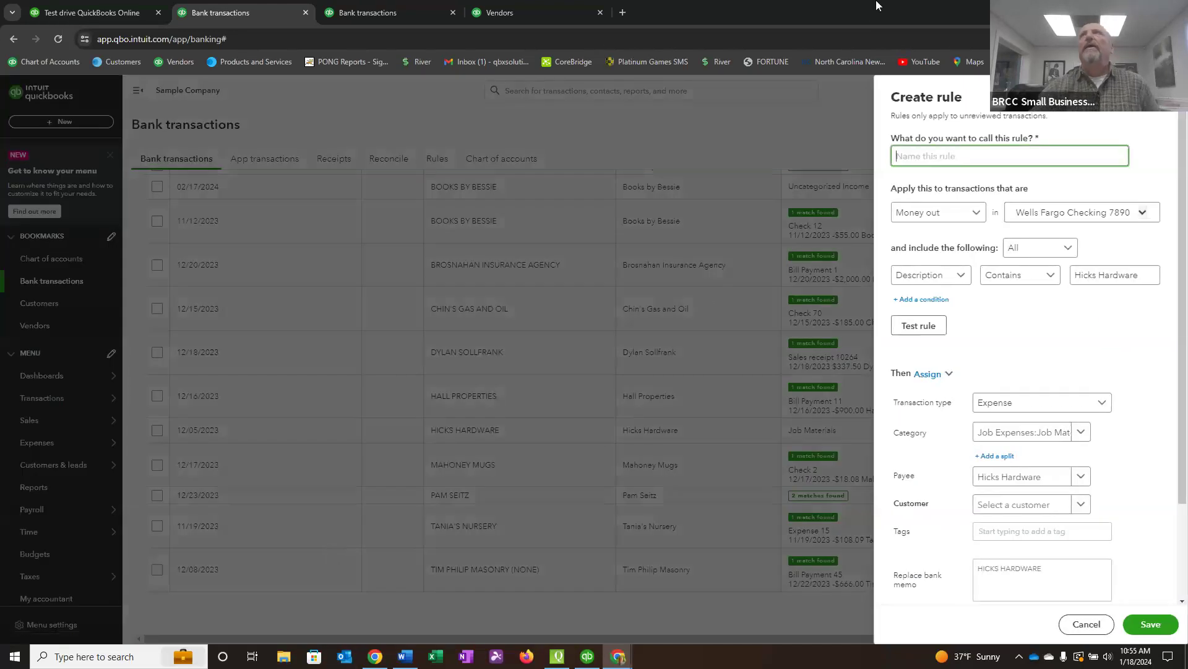
right_click(898, 157)
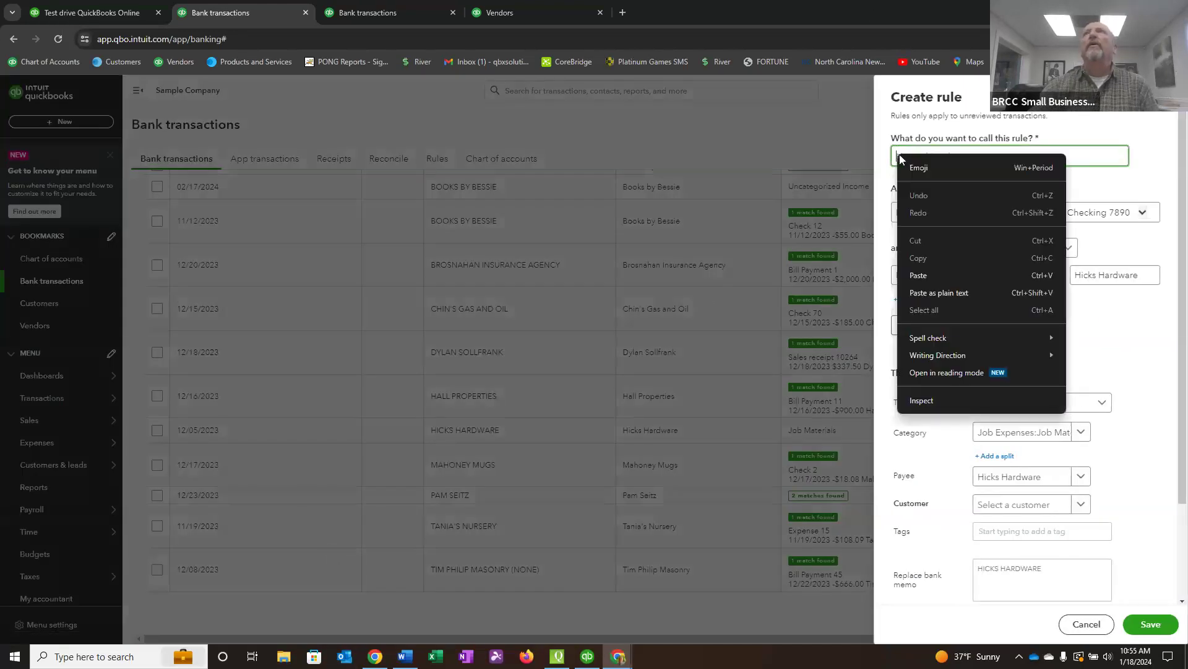
click(922, 277)
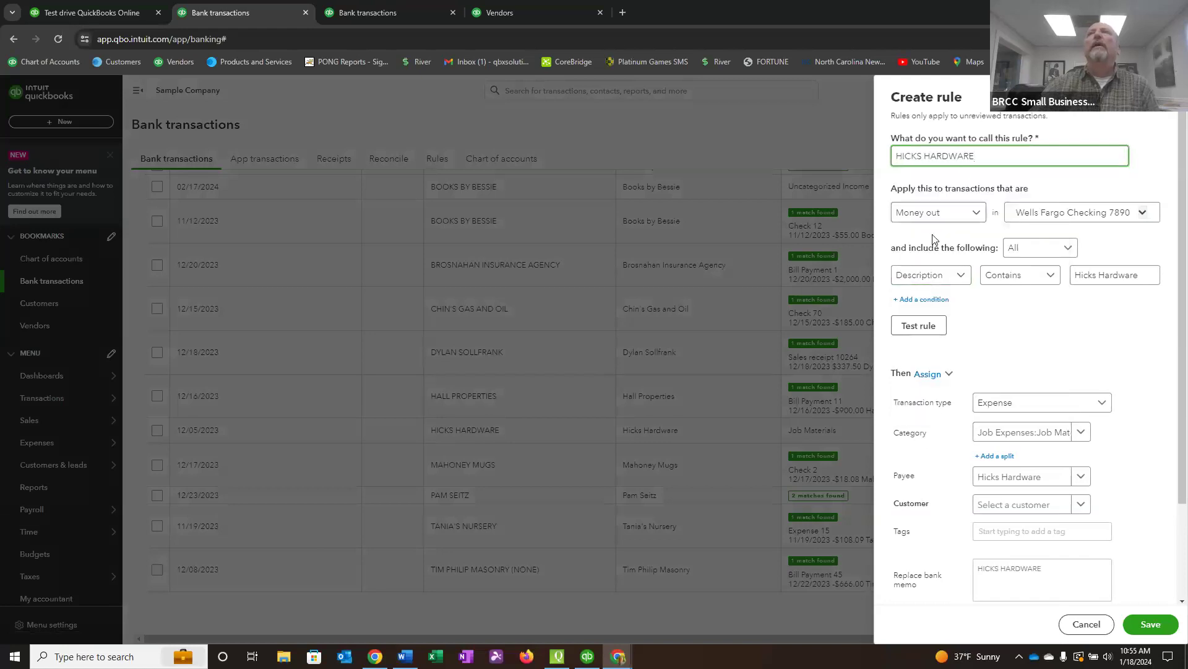
click(1141, 214)
click(1020, 243)
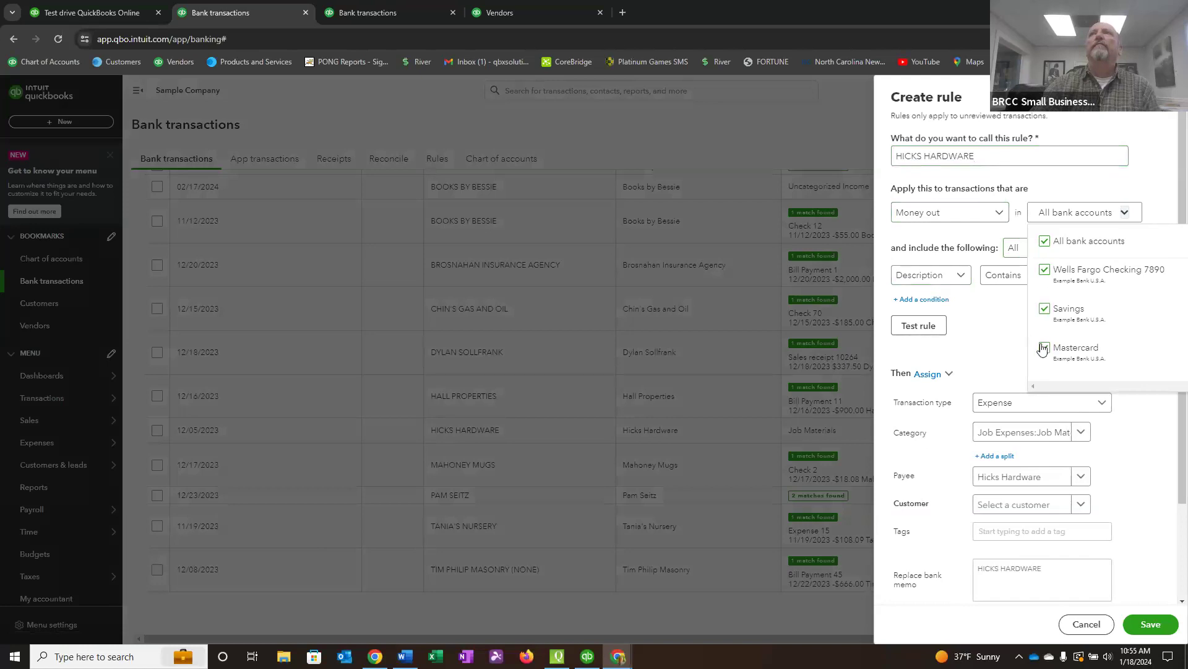
Set the rule's condition to bank text that contains HICKS HARDWARE, review the remaining settings and save the rule.
click(965, 276)
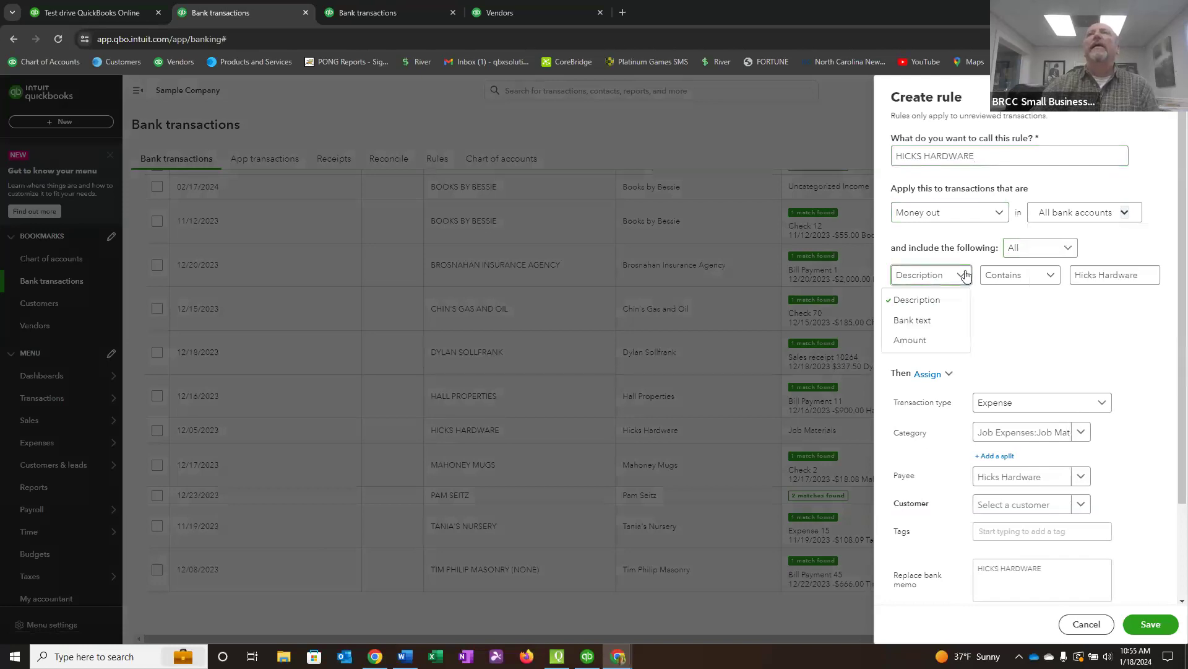
click(922, 321)
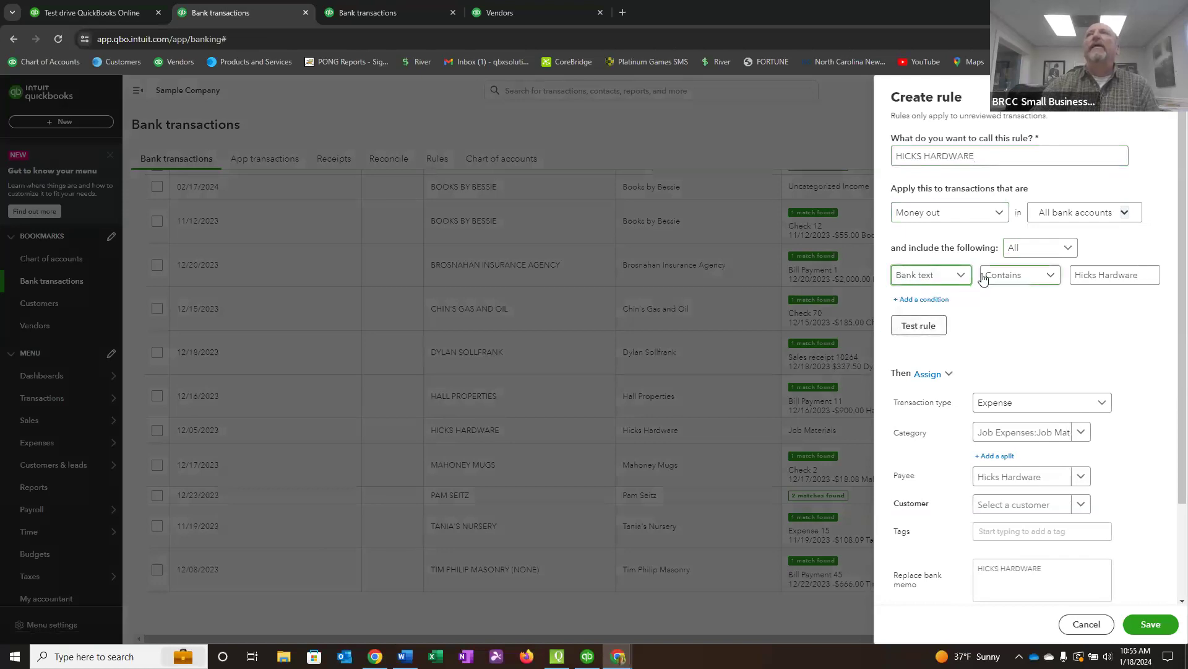
click(1146, 273)
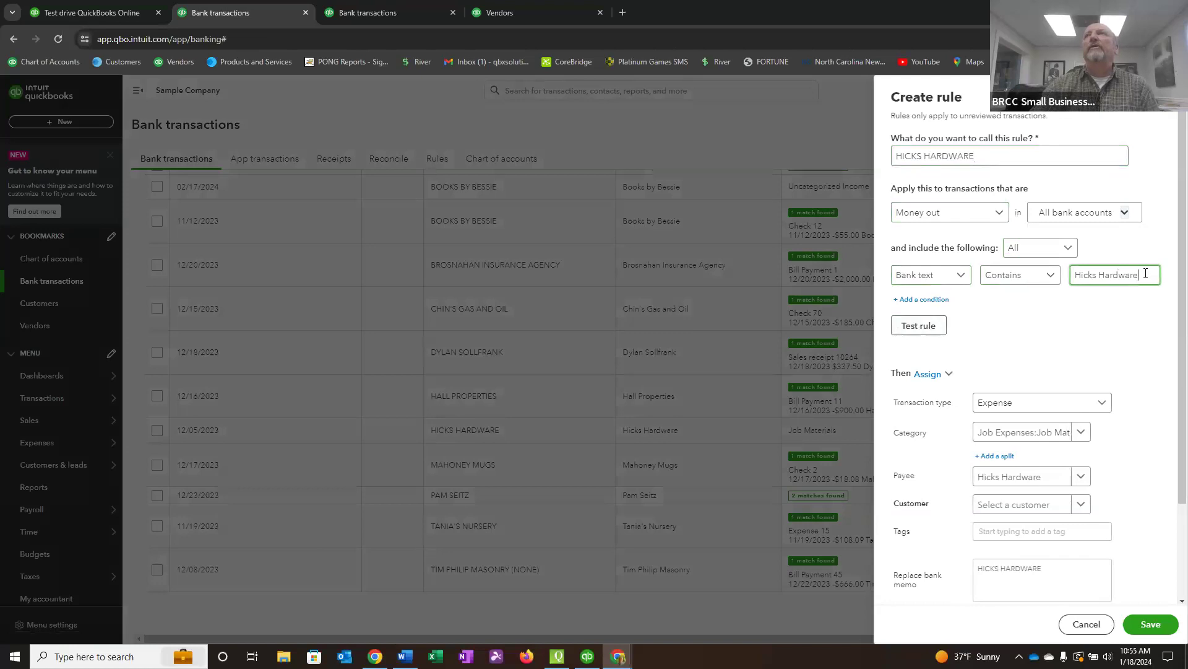
key(ctrl+a)
text(HICKS HARDWARE)
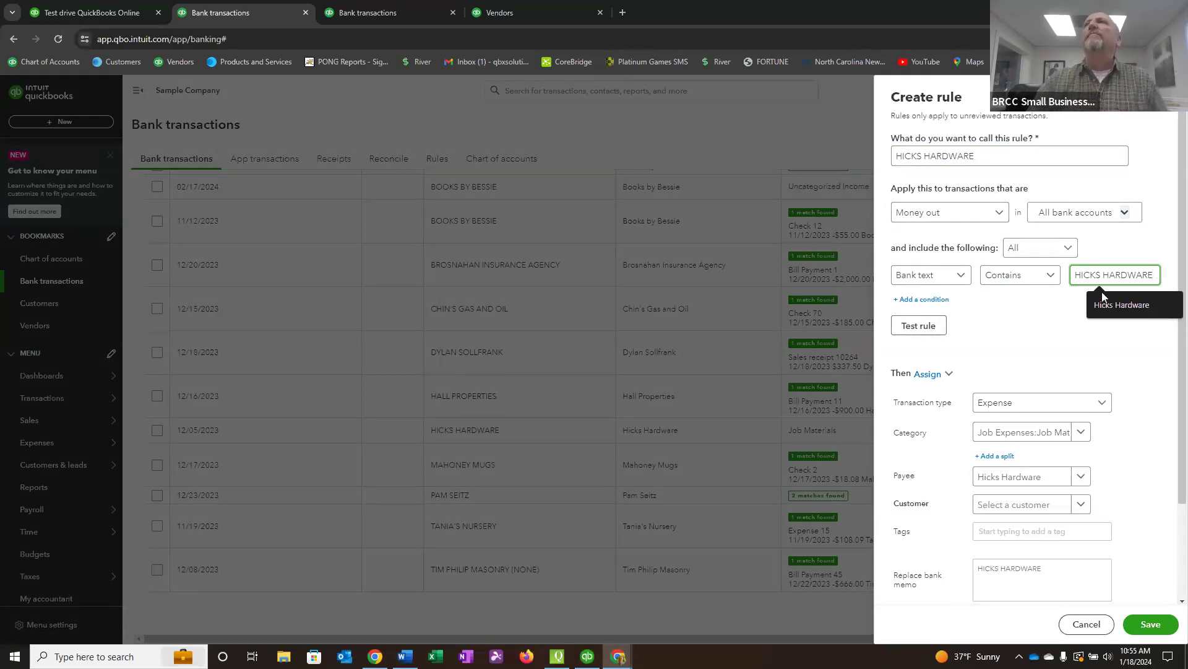
click(1047, 333)
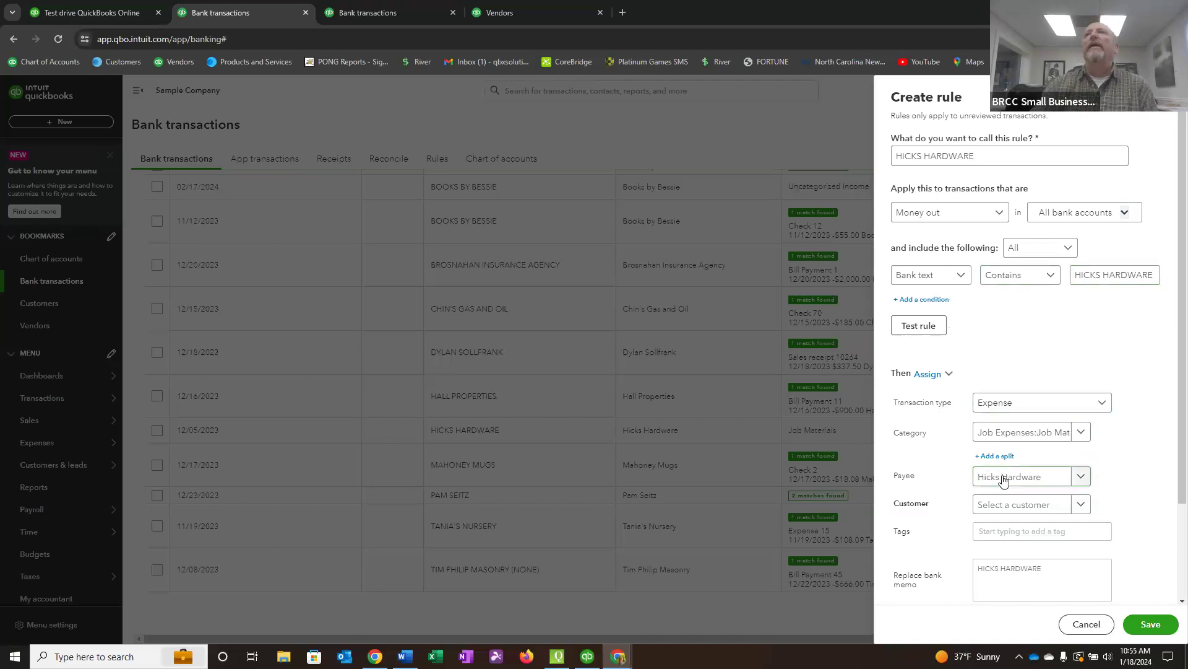
scroll(1052, 473, down, 2)
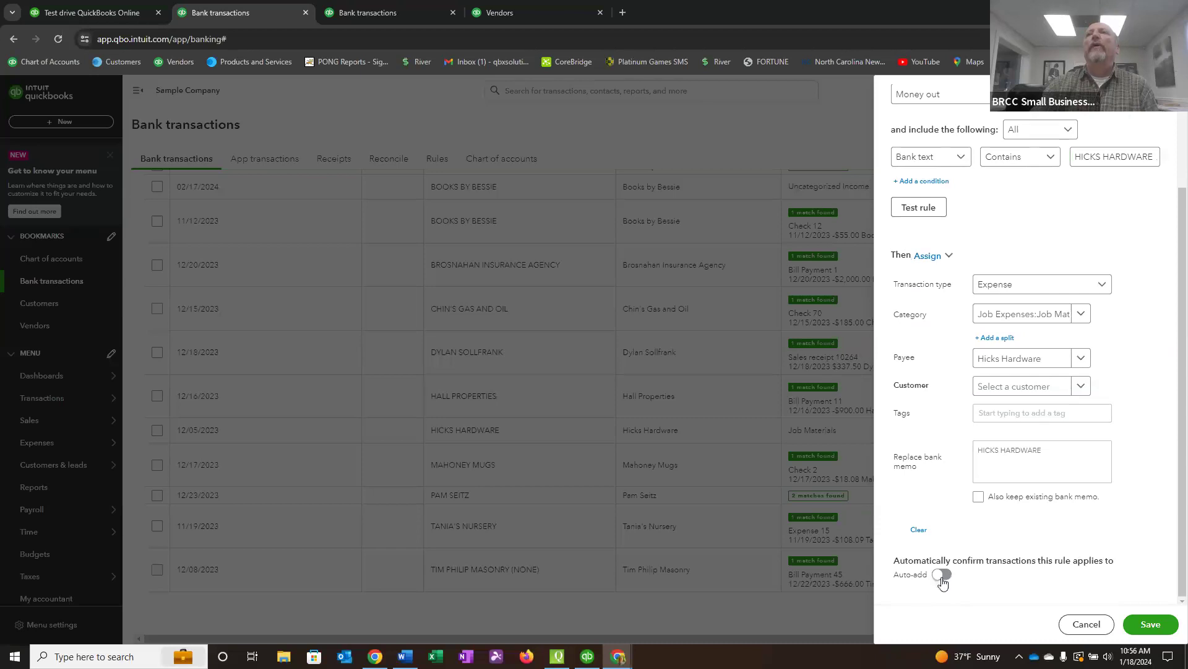
click(1147, 625)
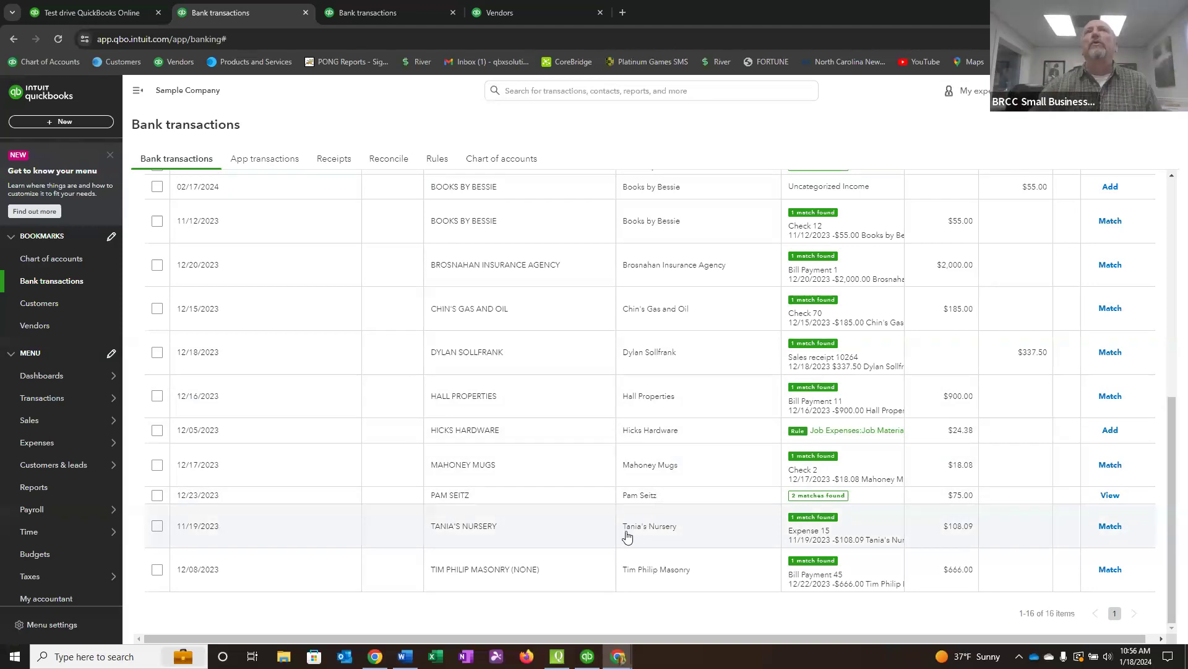
Open the list of bank rules, review the A1 RENTAL rule's settings and close it without changes.
scroll(440, 170, up, 5)
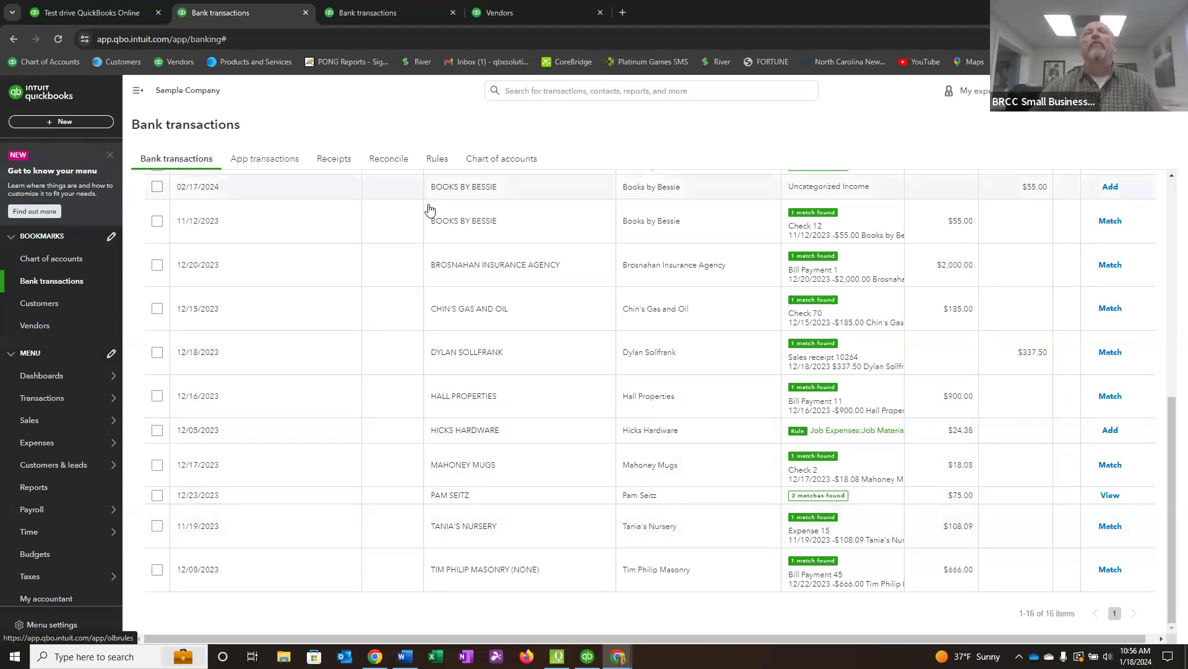
click(437, 158)
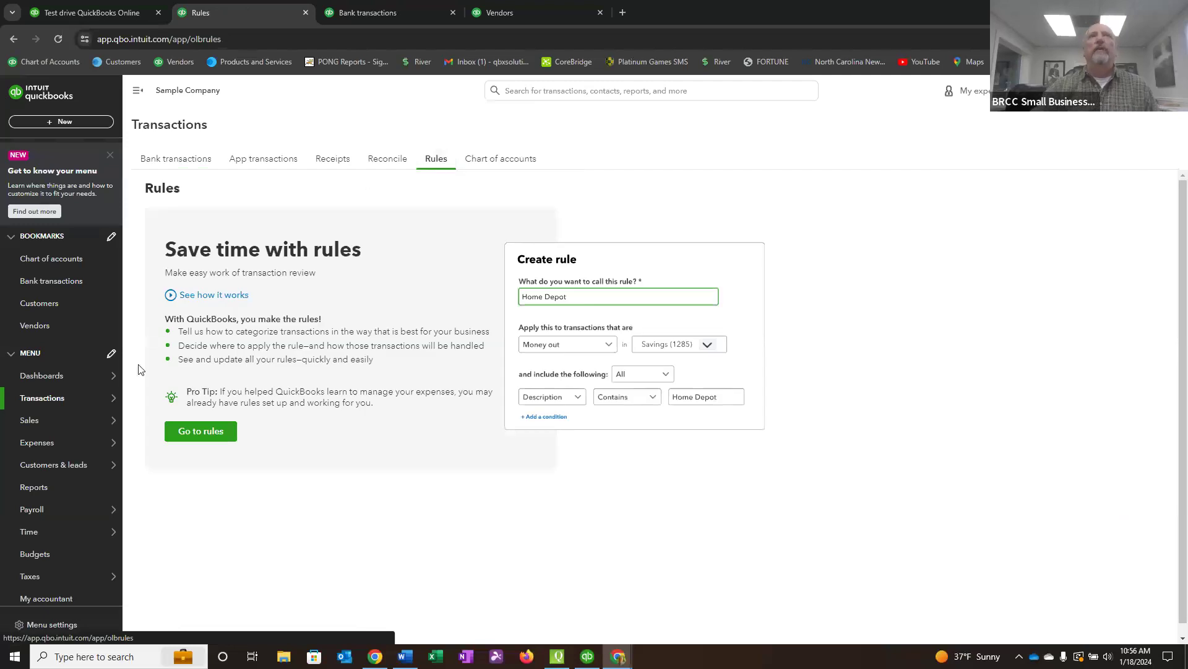
click(189, 432)
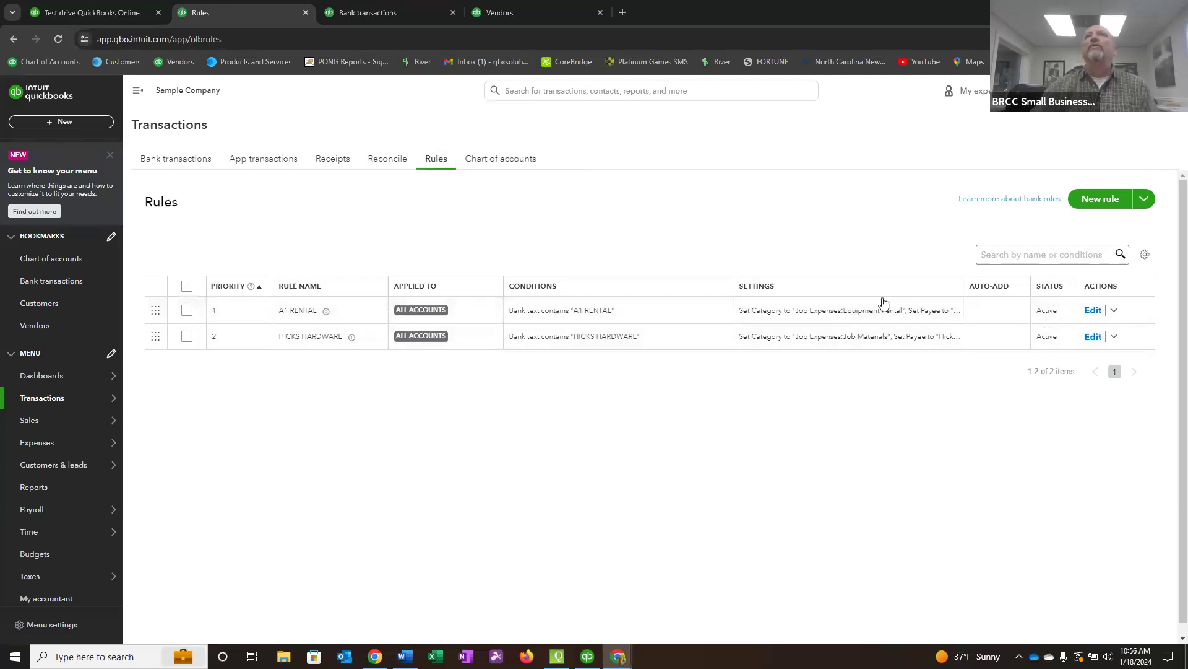
click(1093, 310)
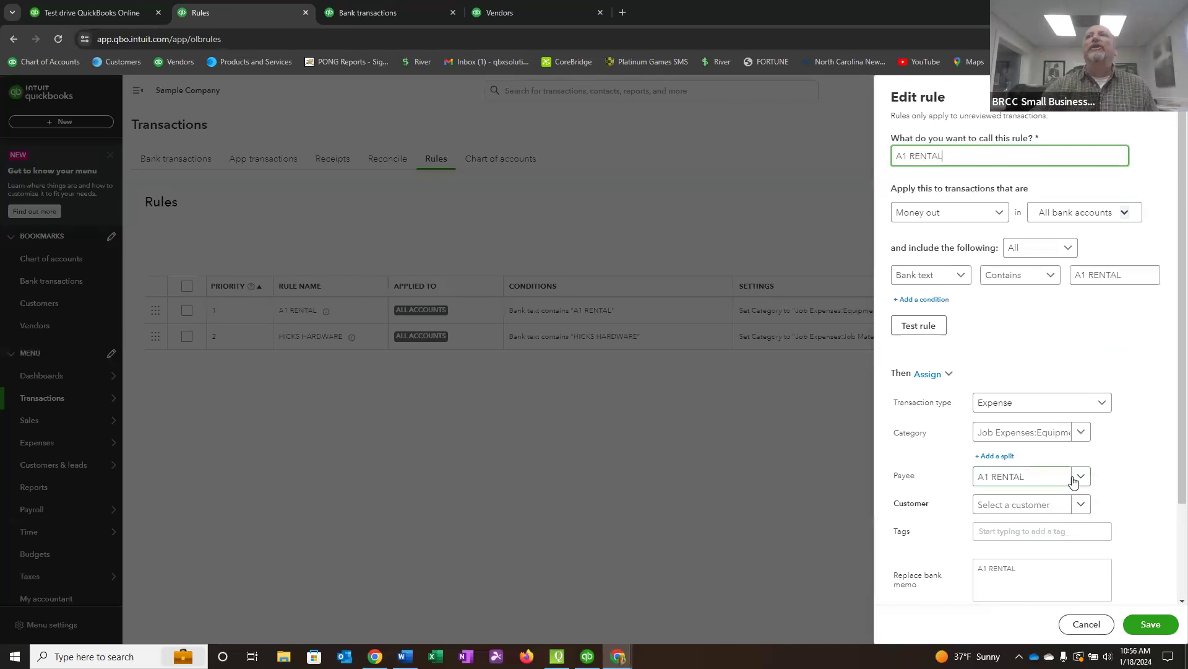
scroll(1074, 480, down, 3)
click(1093, 617)
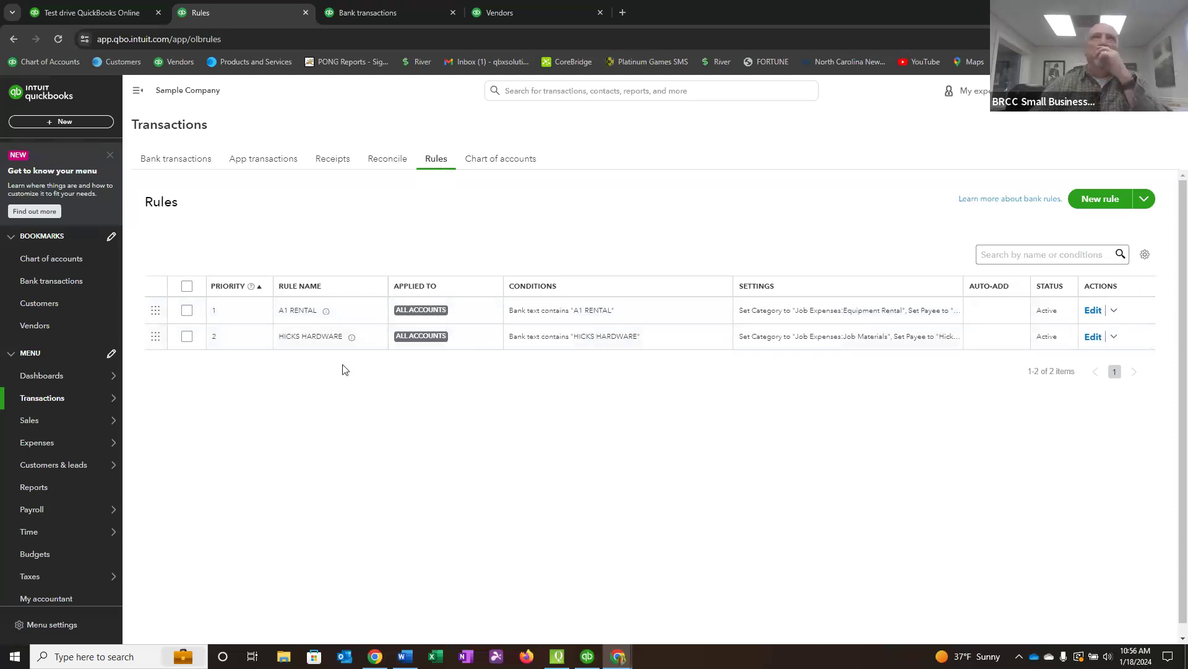
Filter the Wells Fargo Checking transactions awaiting review to those with a rule applied, select all of them and accept them.
click(174, 161)
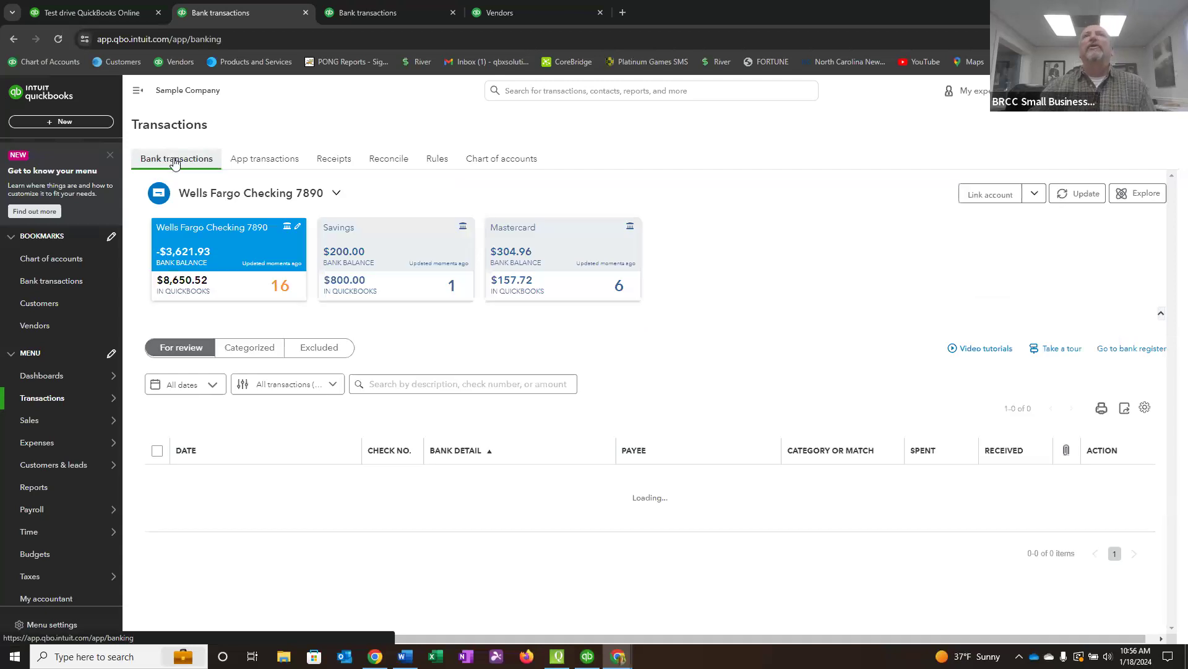
click(332, 384)
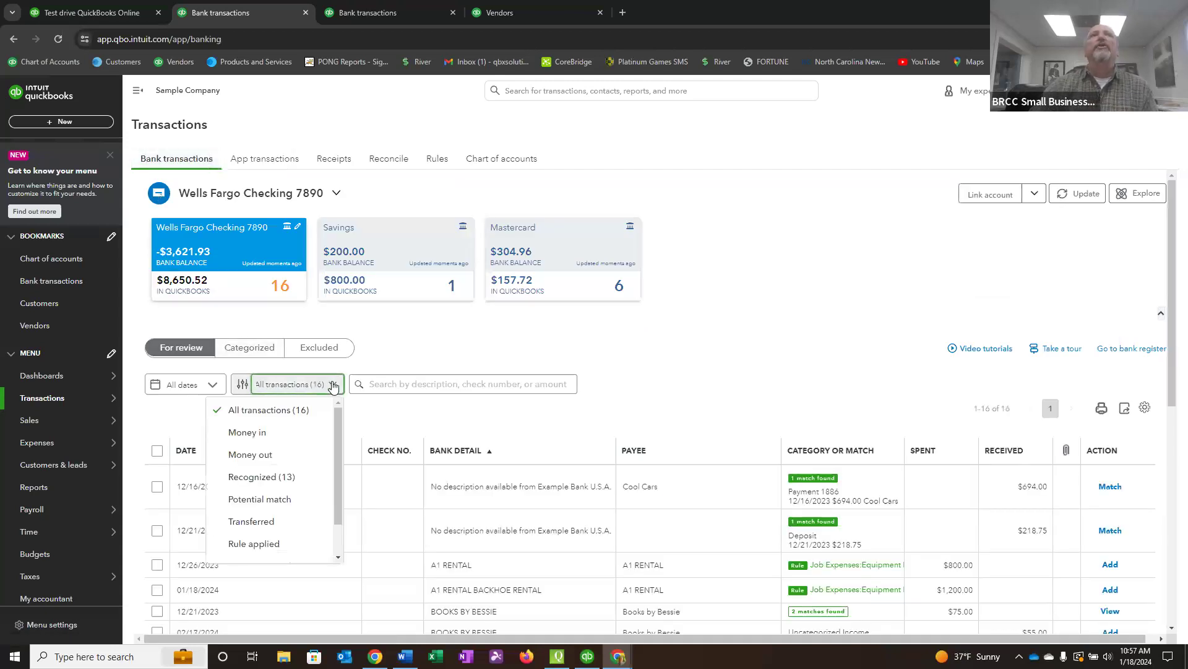
click(254, 544)
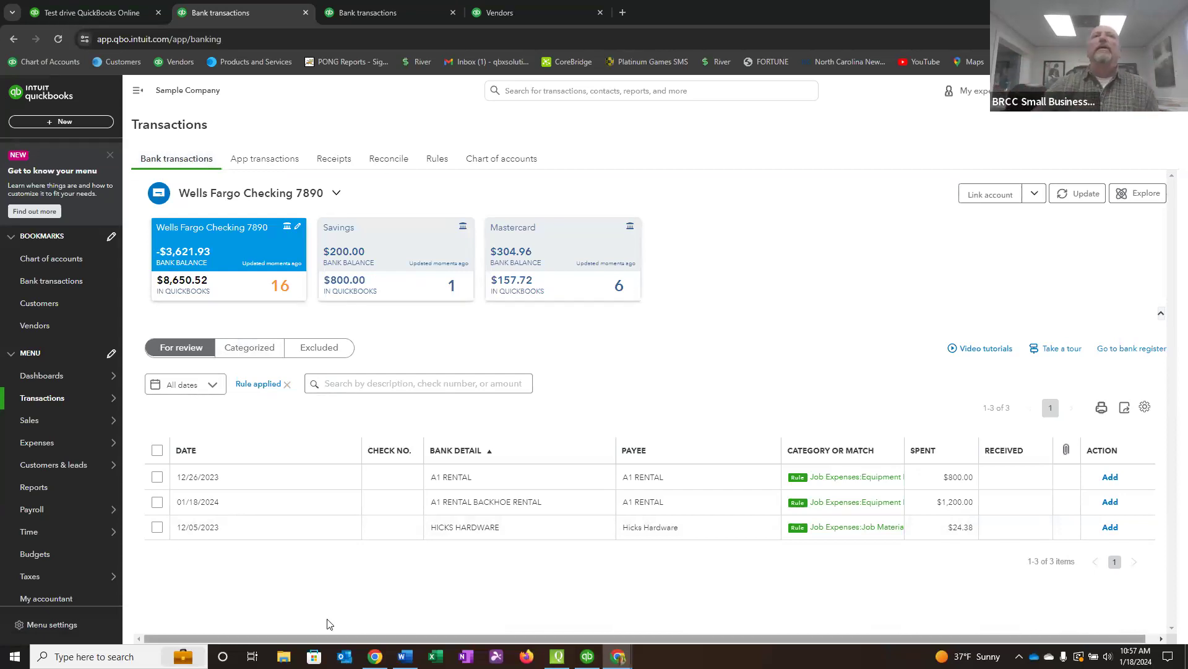
click(157, 450)
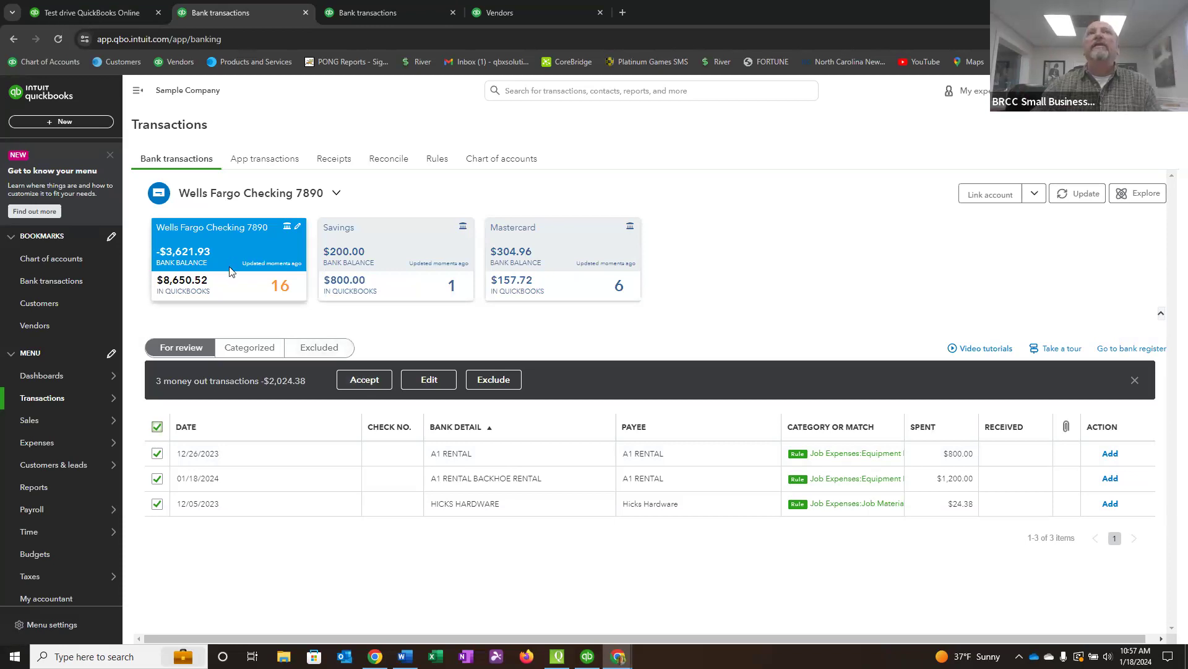
click(362, 382)
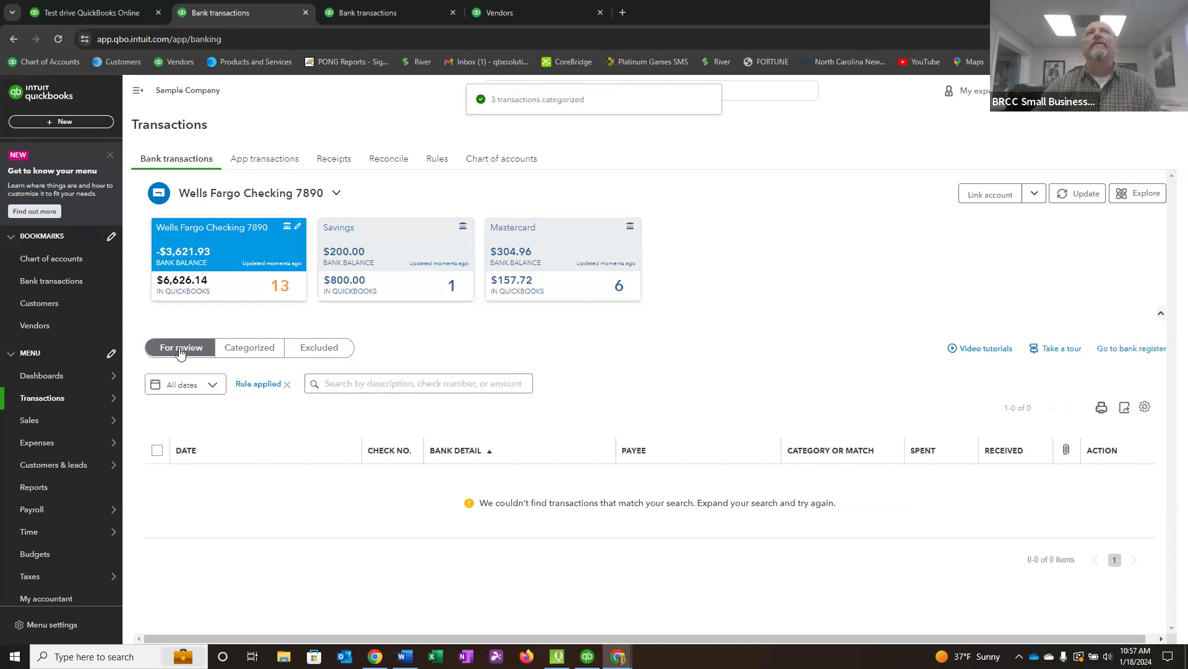
Review the categorized transactions and the rules applied to them, and open the bank register for Wells Fargo Checking.
click(244, 351)
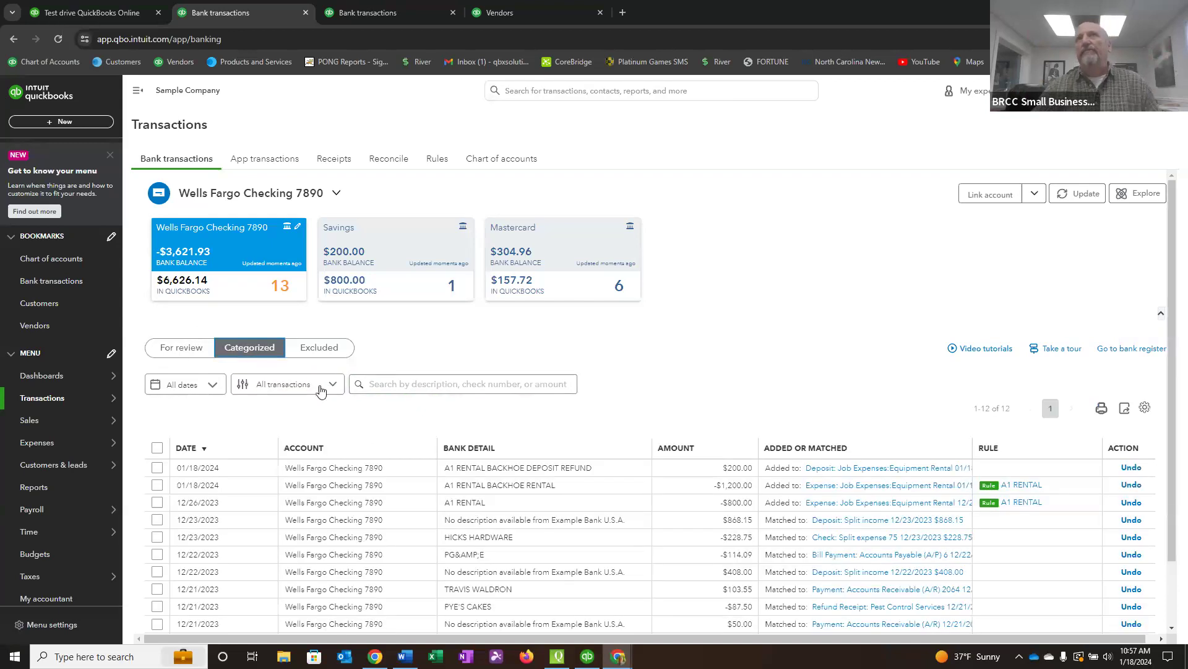
scroll(591, 458, down, 1)
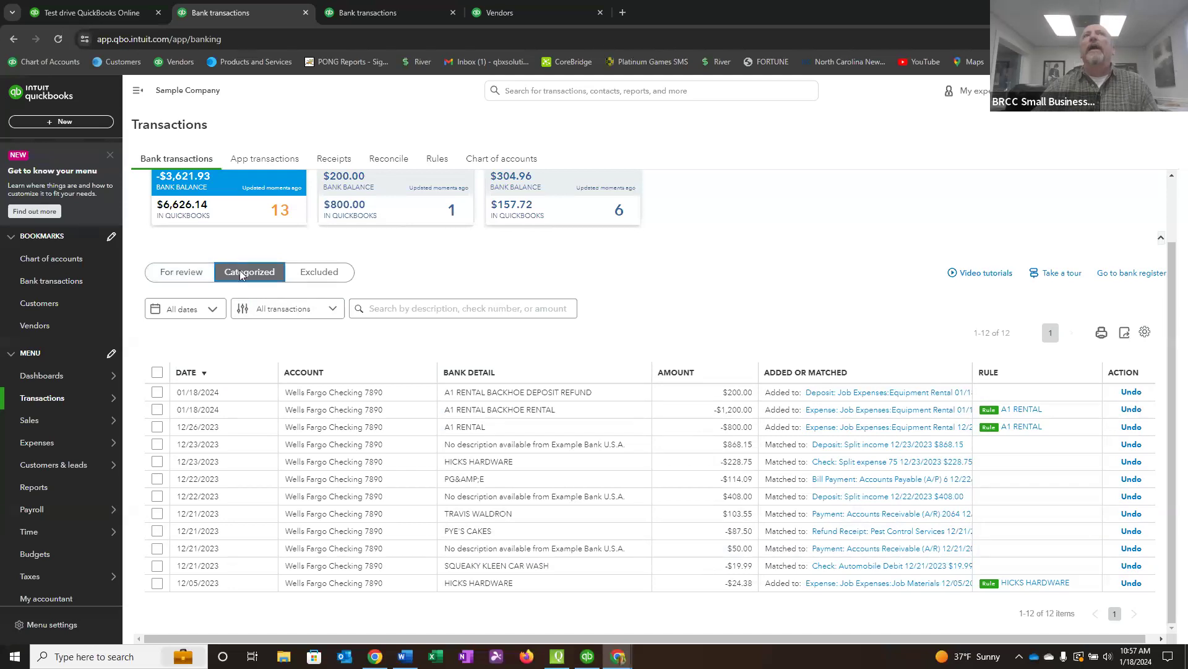
click(1134, 275)
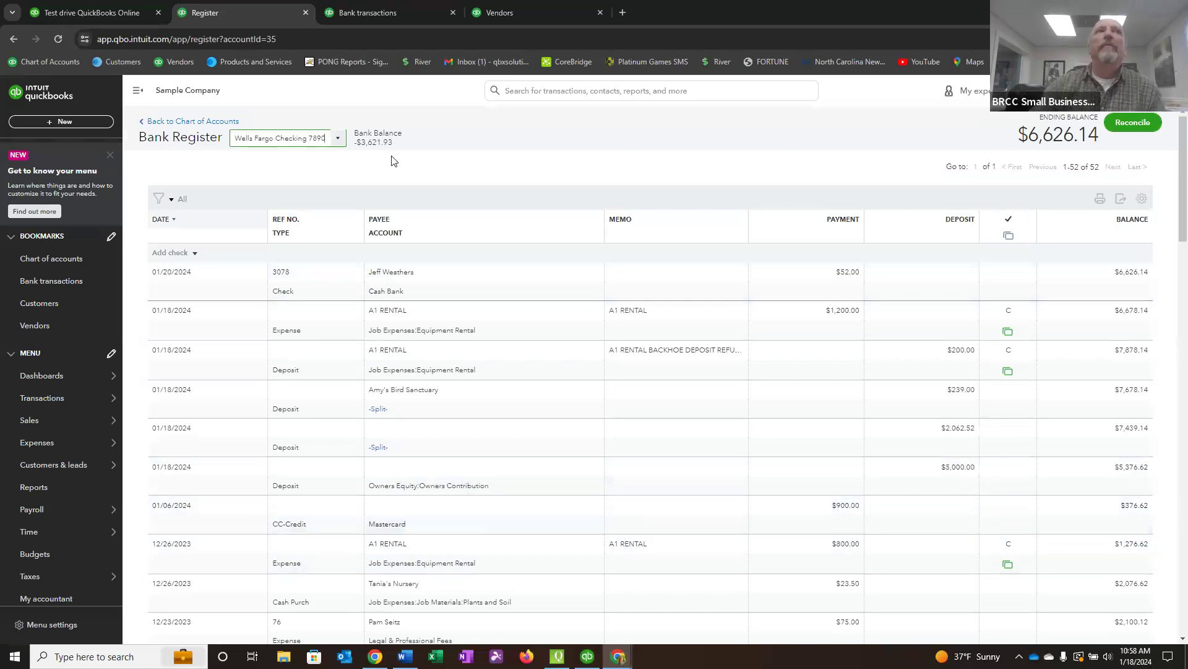
Open the Profit and Loss by Month report and run it for All Dates.
click(39, 489)
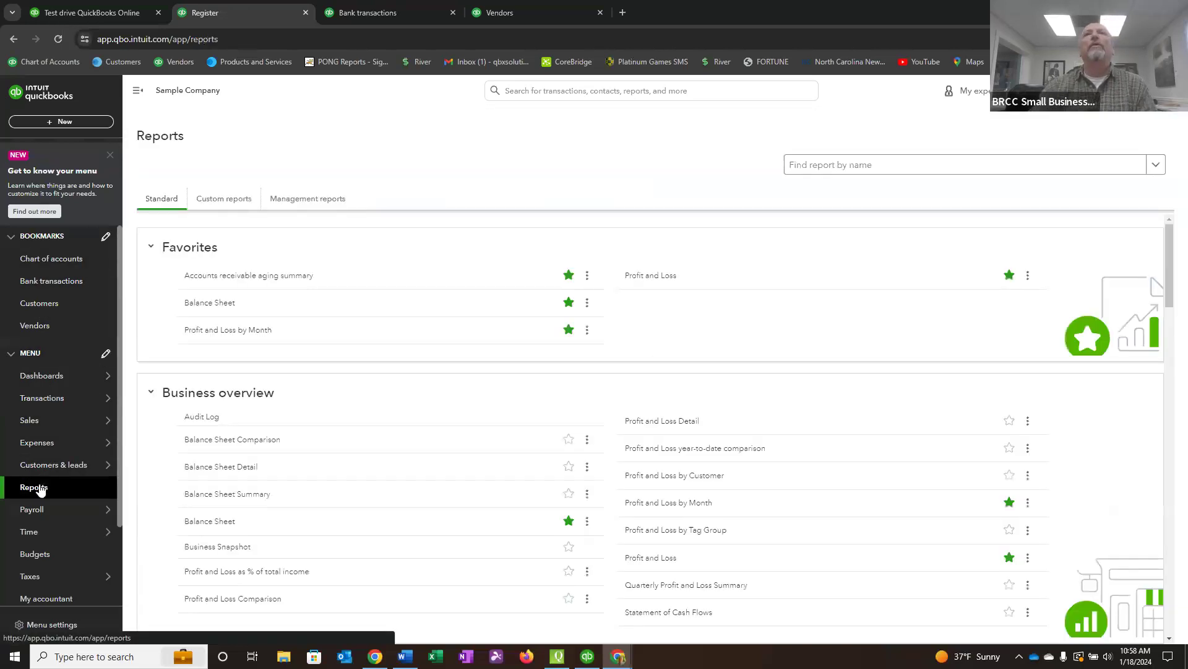
click(218, 334)
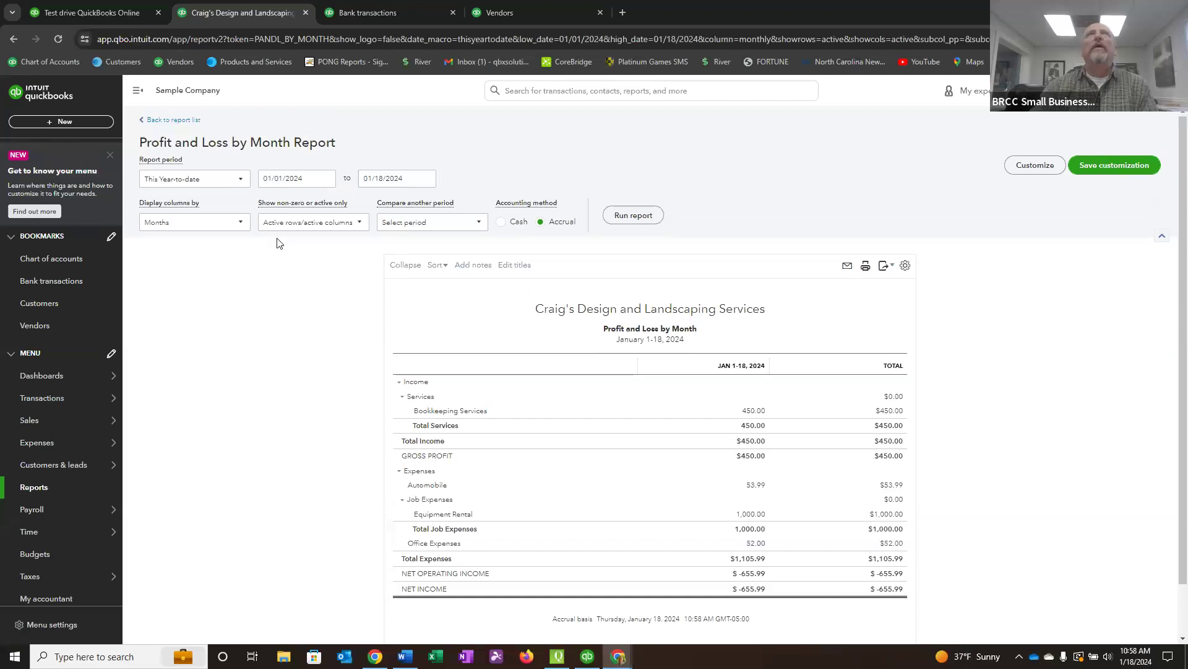
click(243, 179)
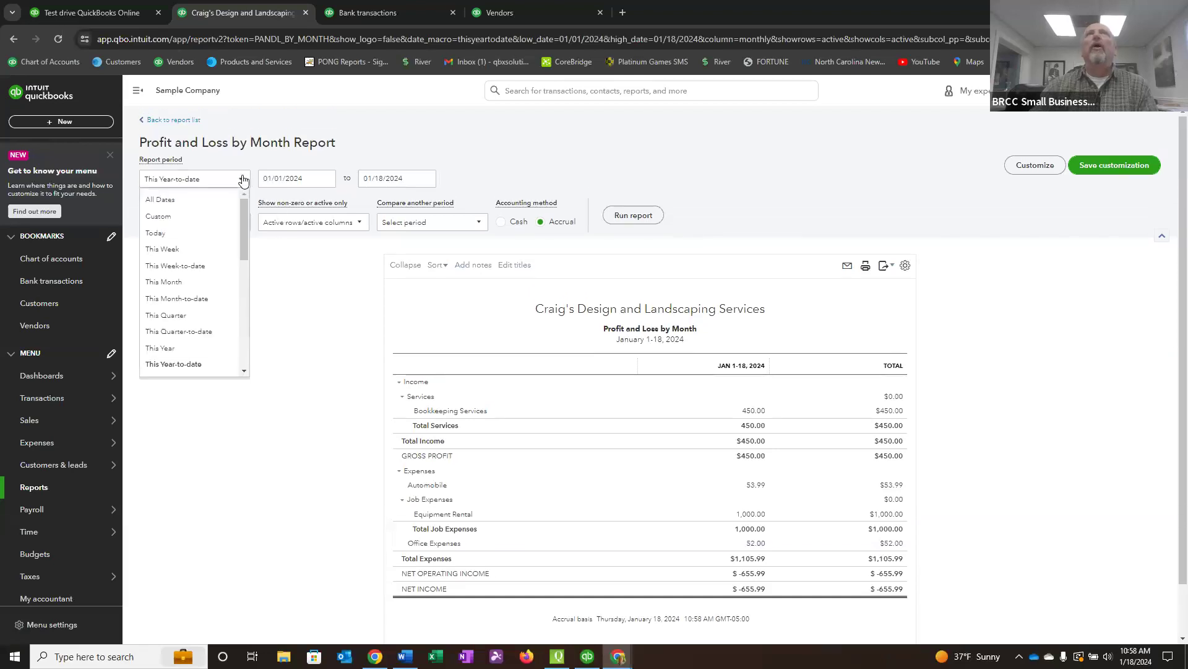
click(178, 199)
click(644, 215)
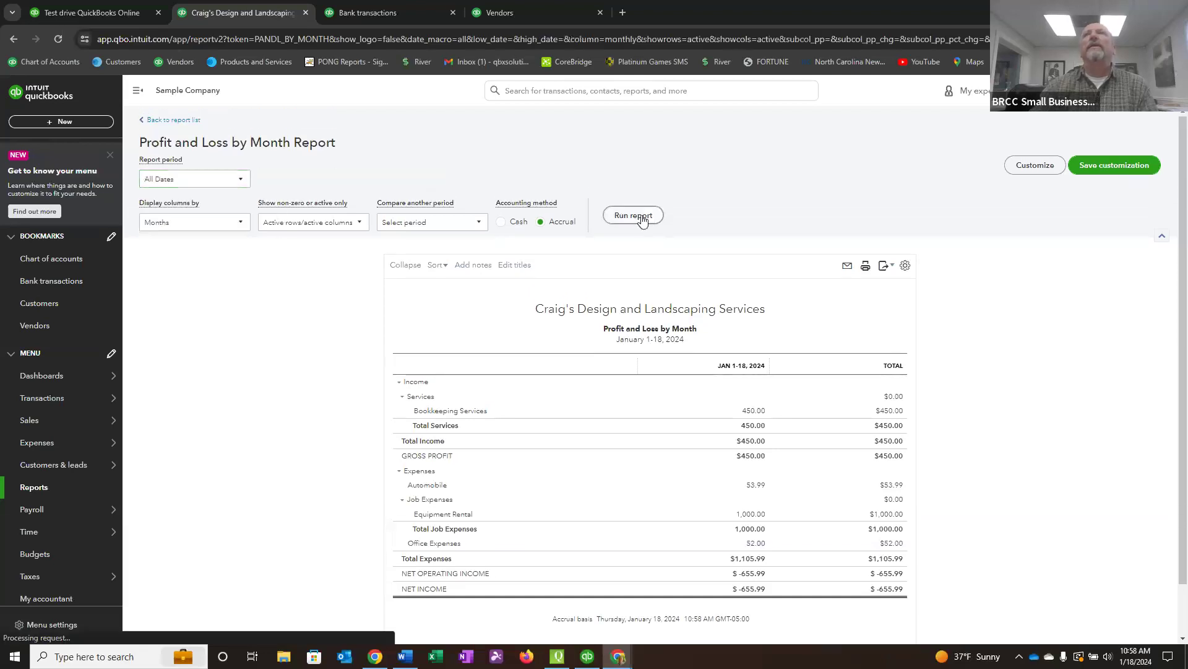
Examine the transactions behind the Job Expenses Equipment Rental total, return to the report summary, and open the chart of accounts.
scroll(619, 216, down, 2)
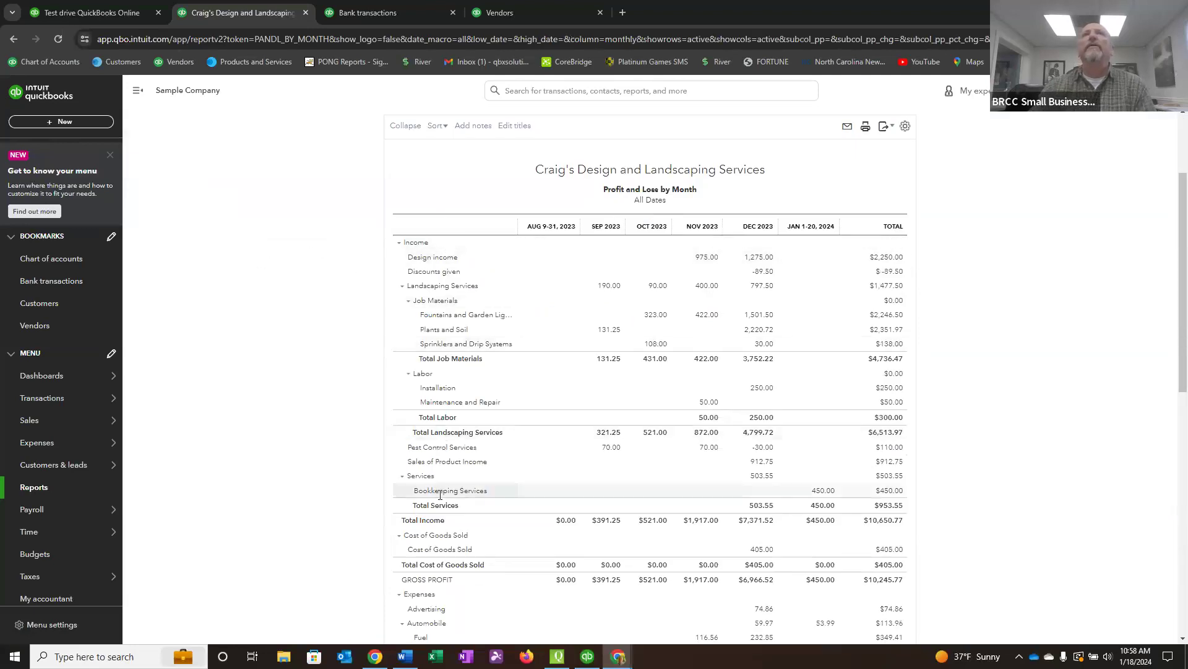
scroll(475, 603, down, 3)
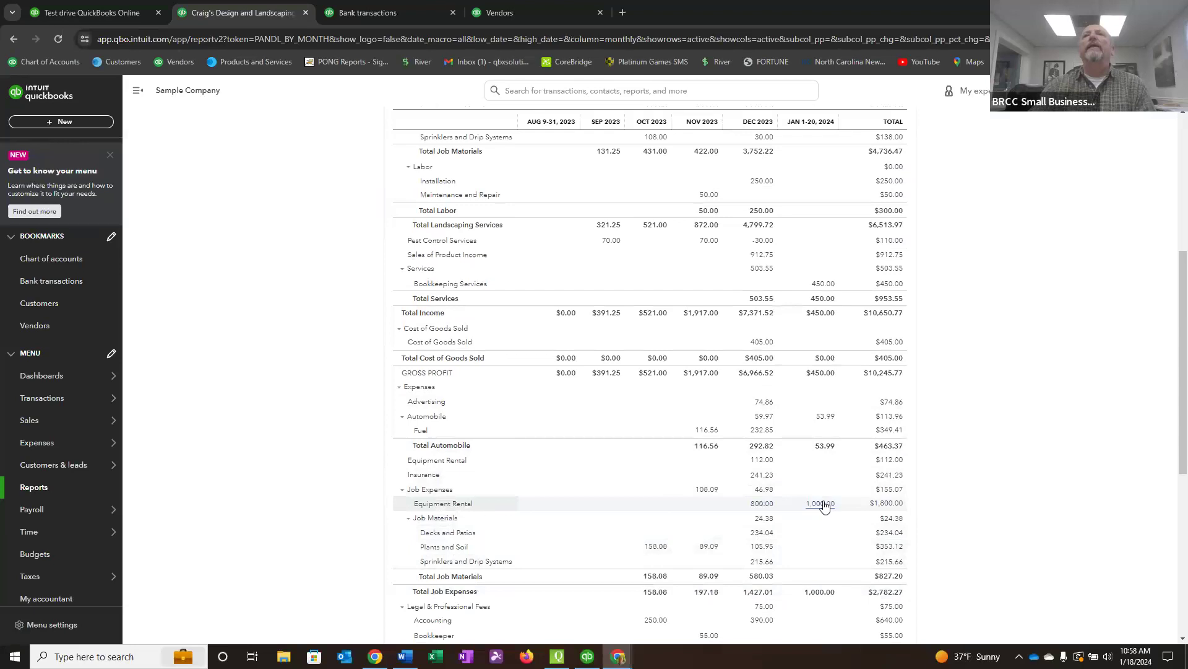
click(889, 503)
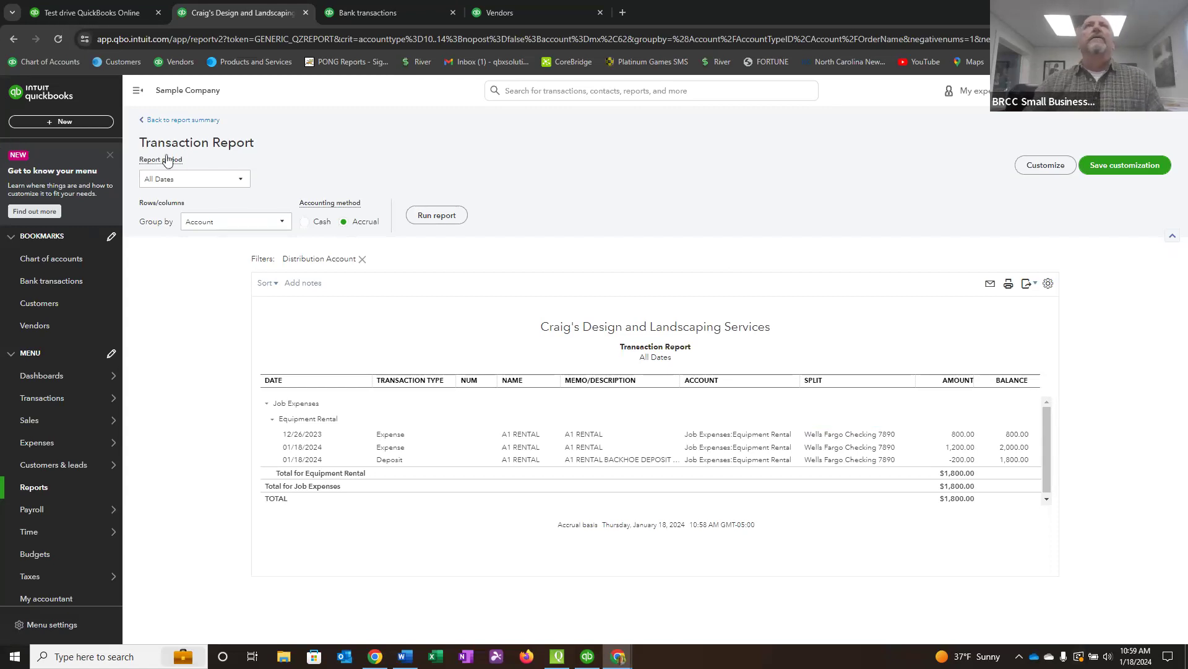
click(190, 121)
scroll(459, 429, down, 10)
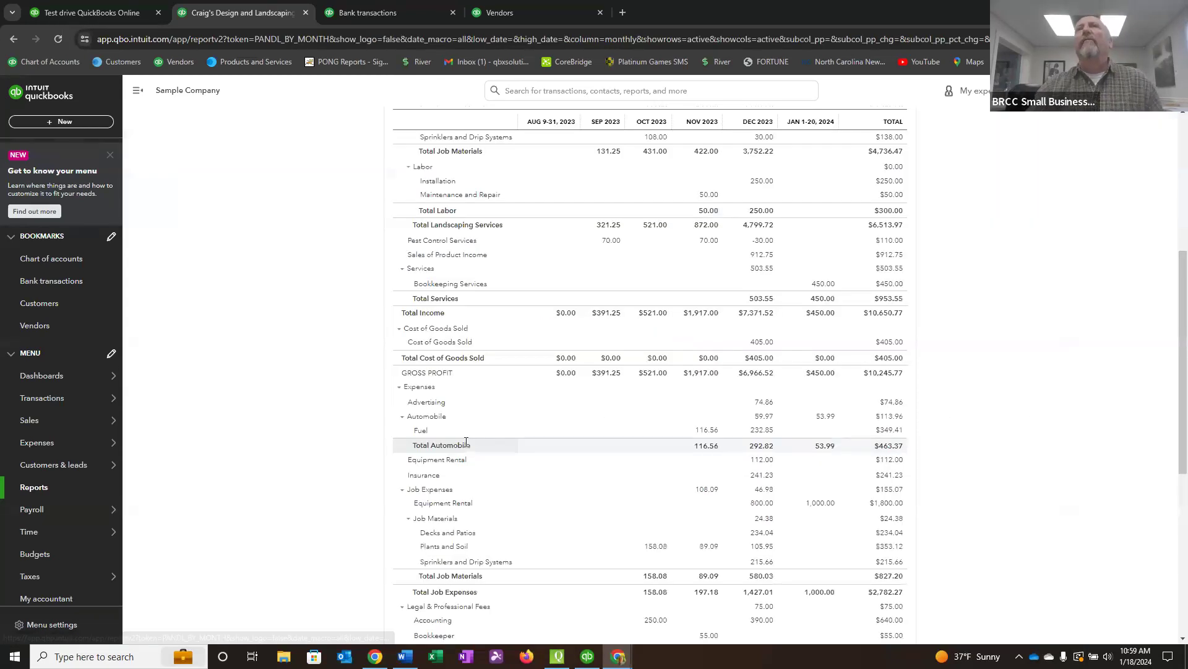
scroll(204, 325, up, 3)
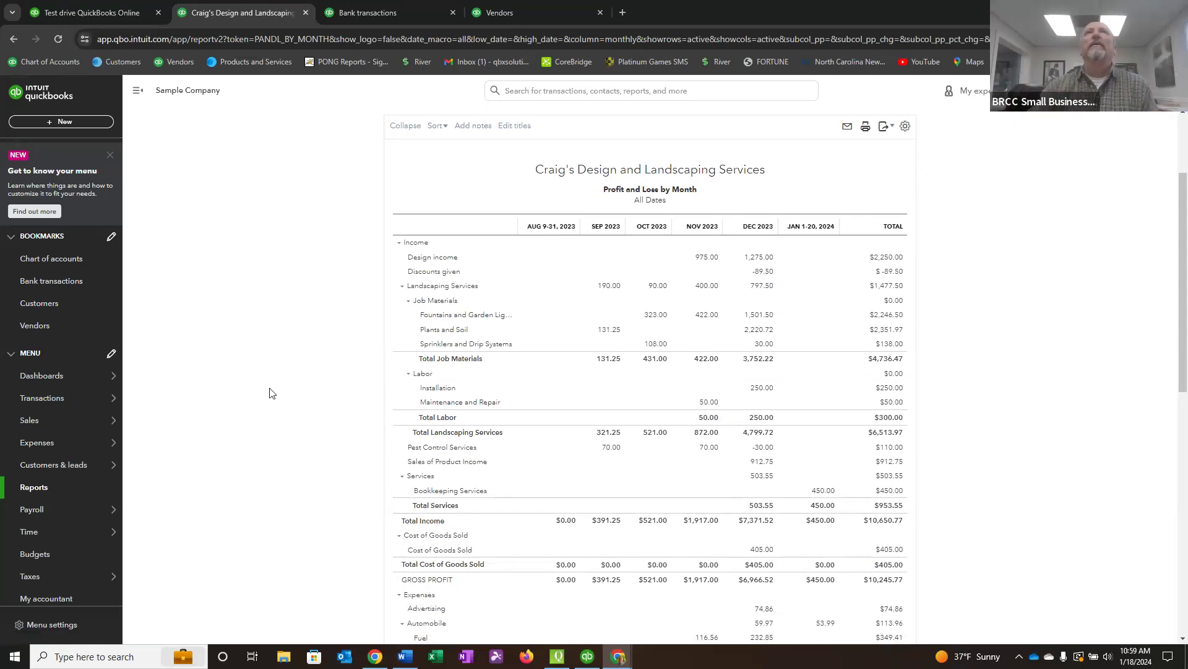
scroll(271, 391, up, 2)
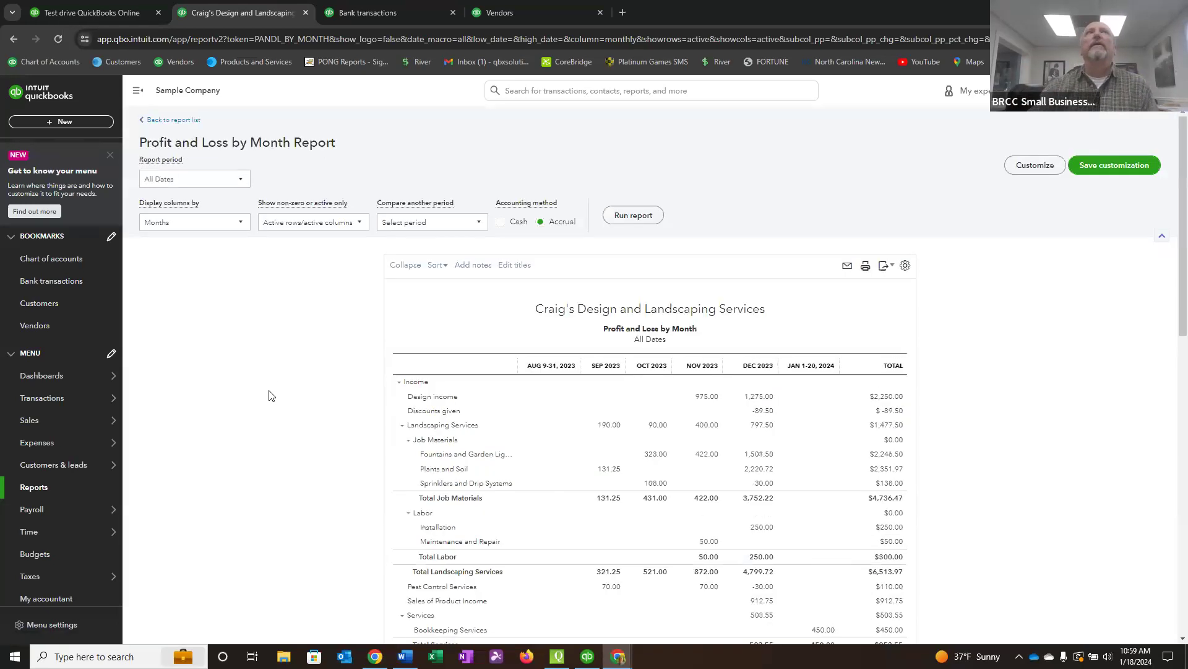
click(56, 260)
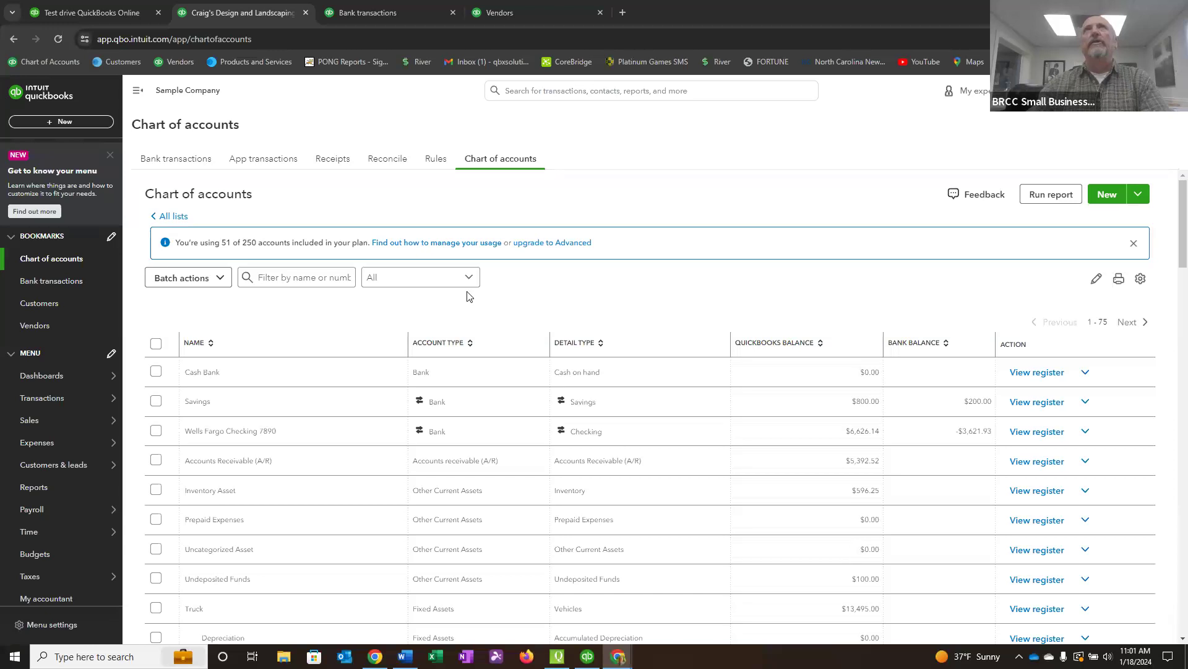
Open Google in a new browser tab and search for 5 star bookkeeping.
click(622, 12)
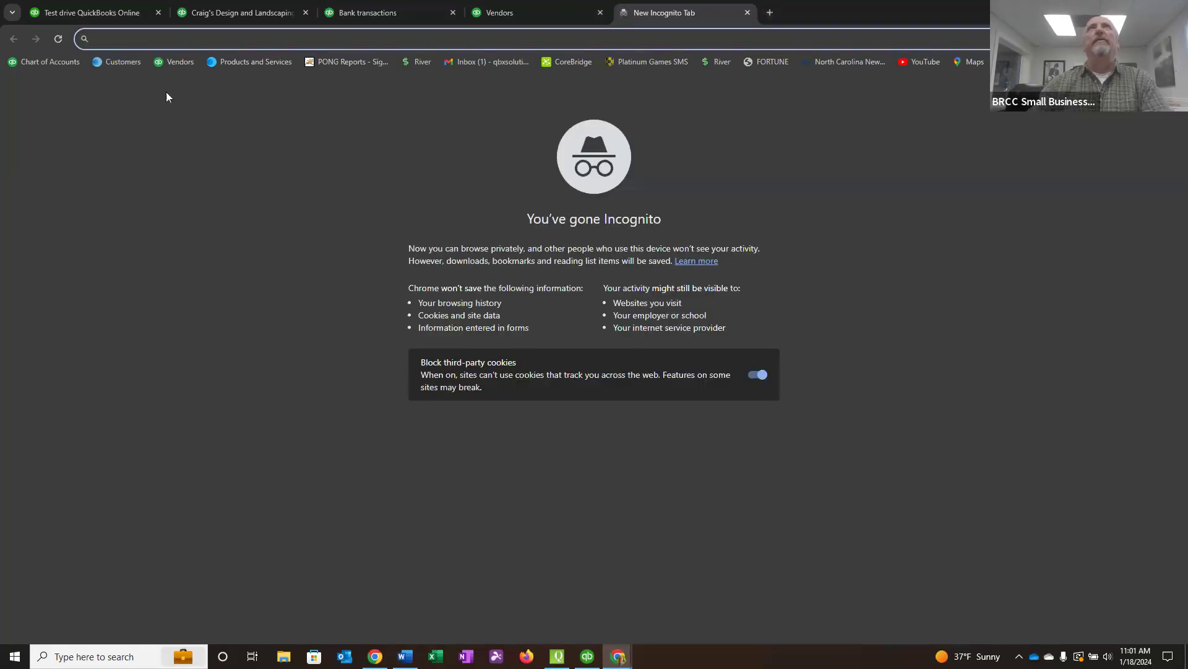
text(google.)
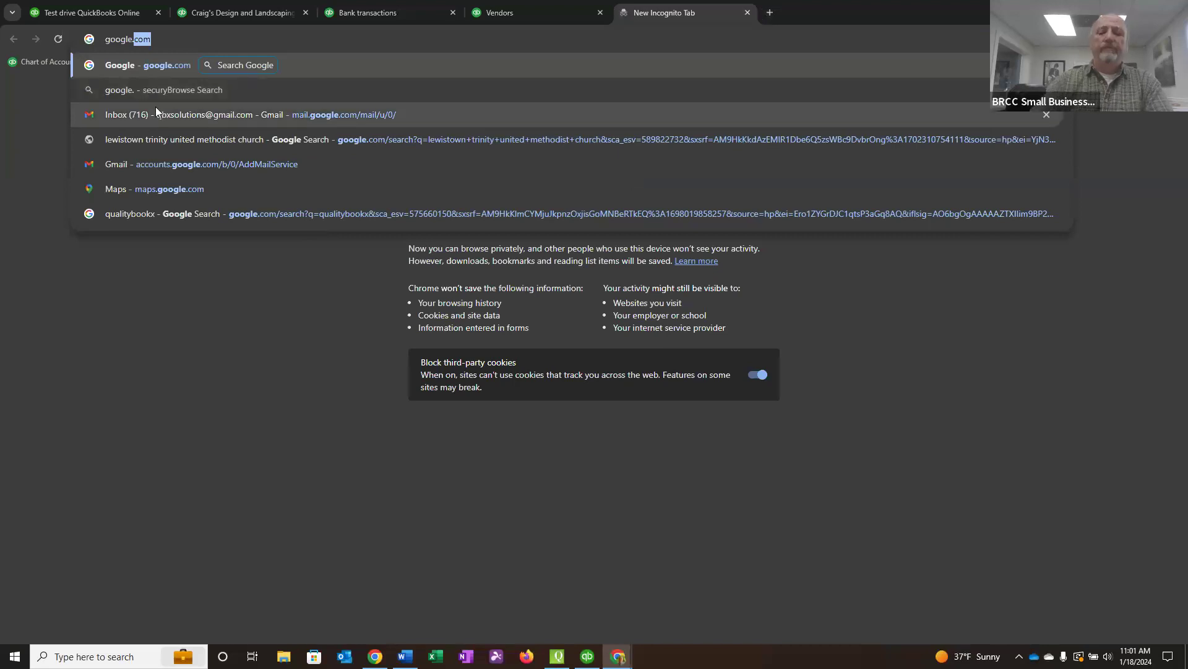
key(Return)
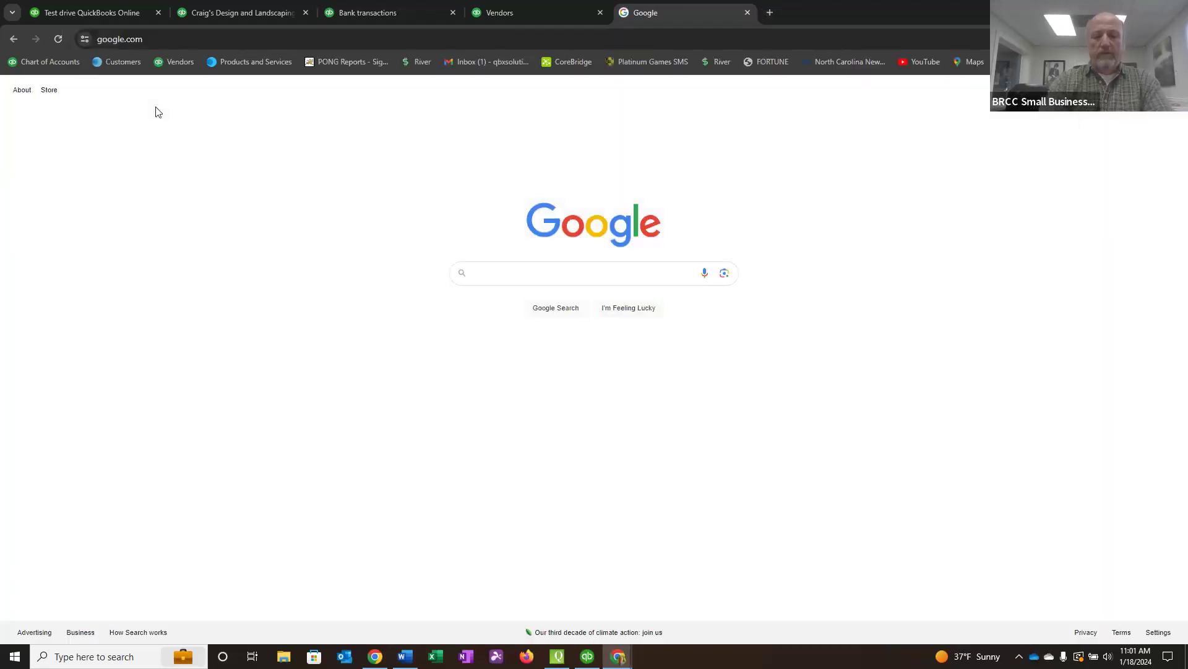
text(5 star b)
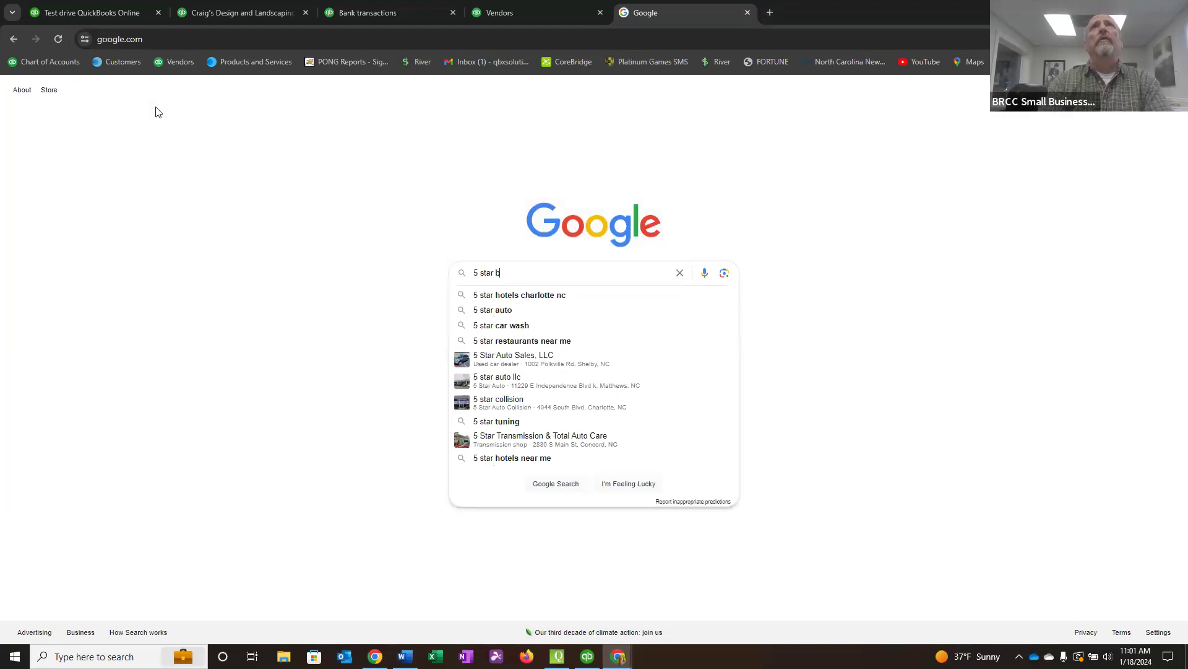
text(ookkeeping)
key(Return)
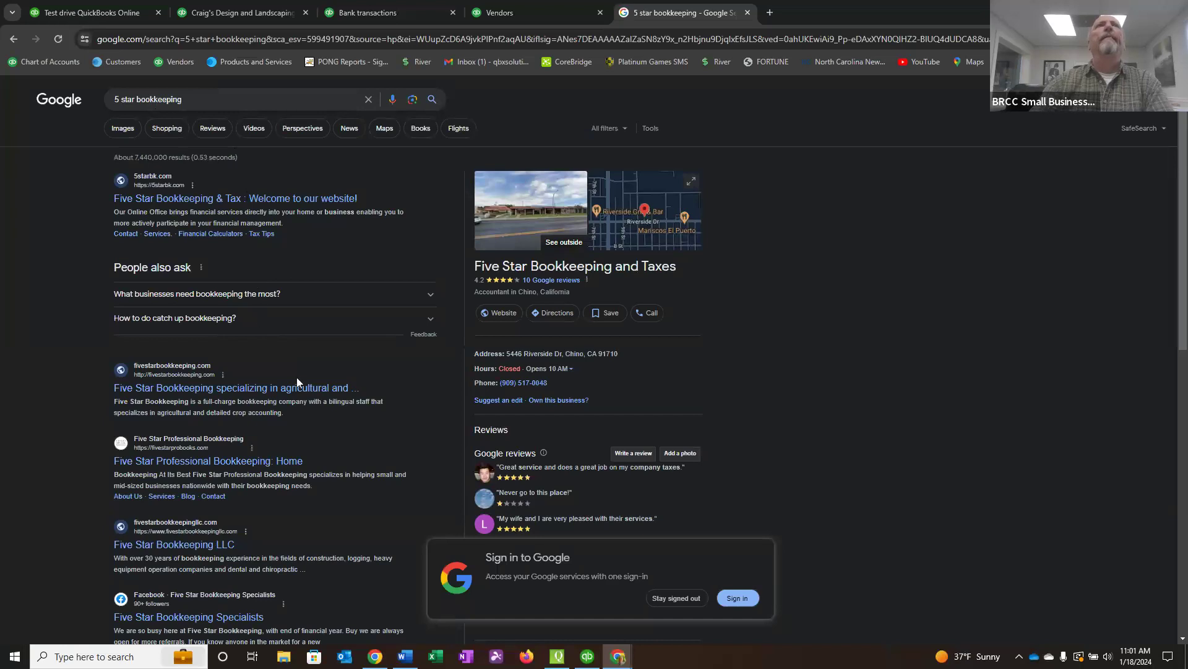
Check the fivestarbookkeeping.com website, return to the search results and look through the remaining entries.
click(177, 375)
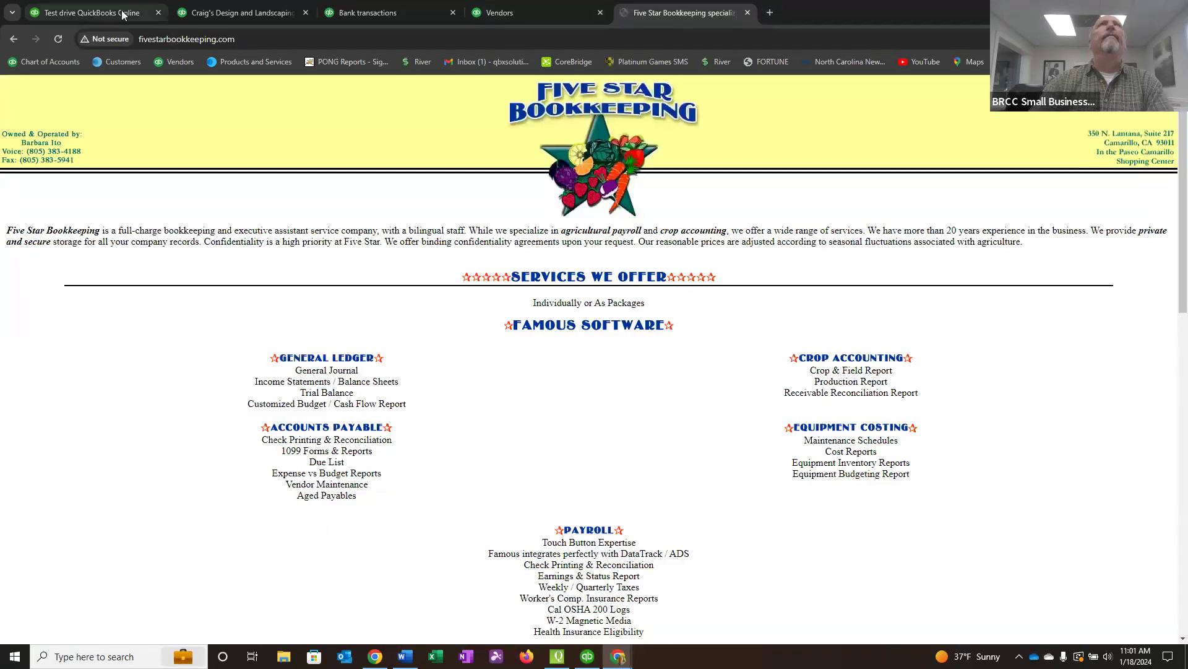
click(14, 39)
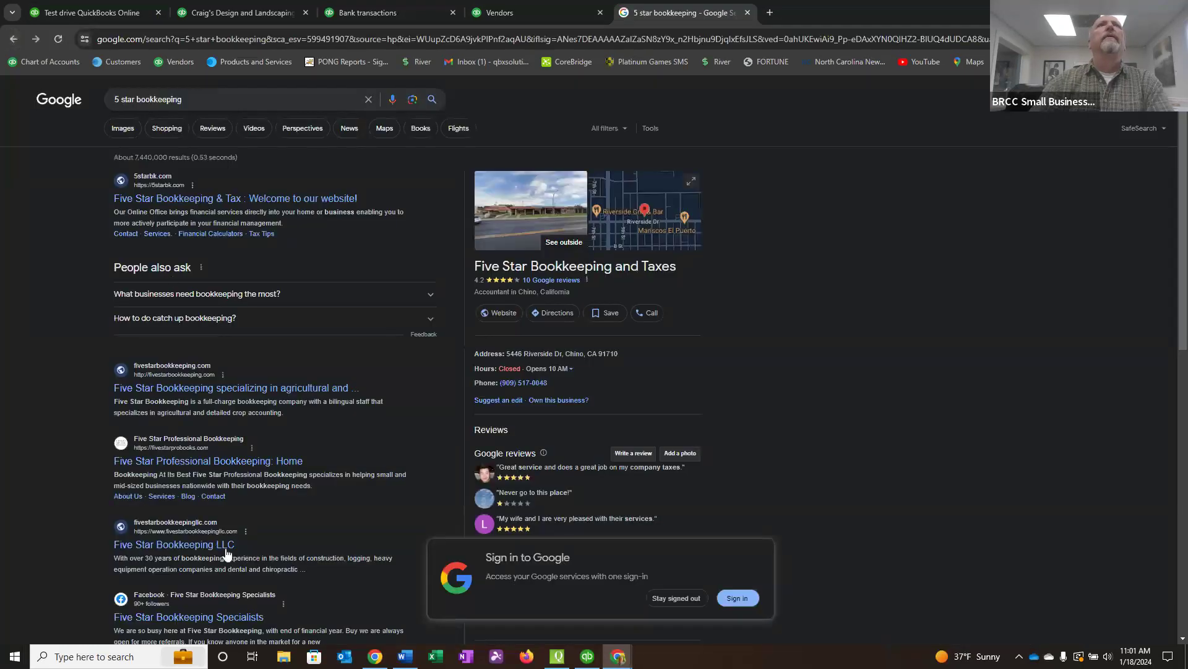
scroll(270, 525, down, 3)
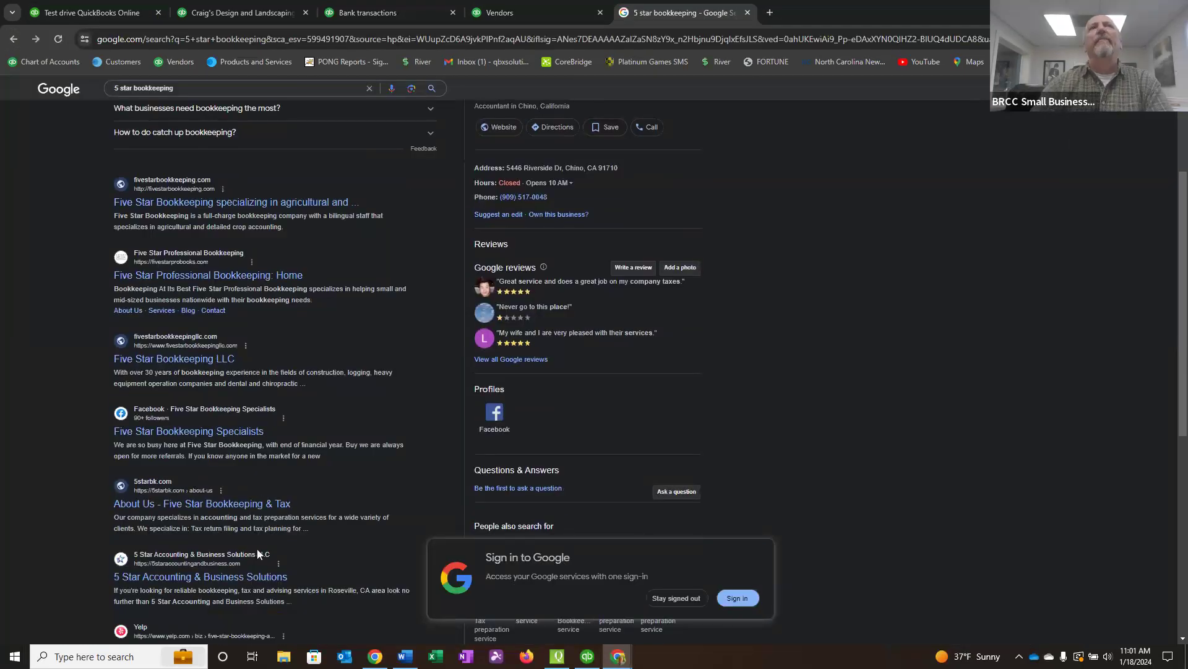
scroll(260, 548, down, 2)
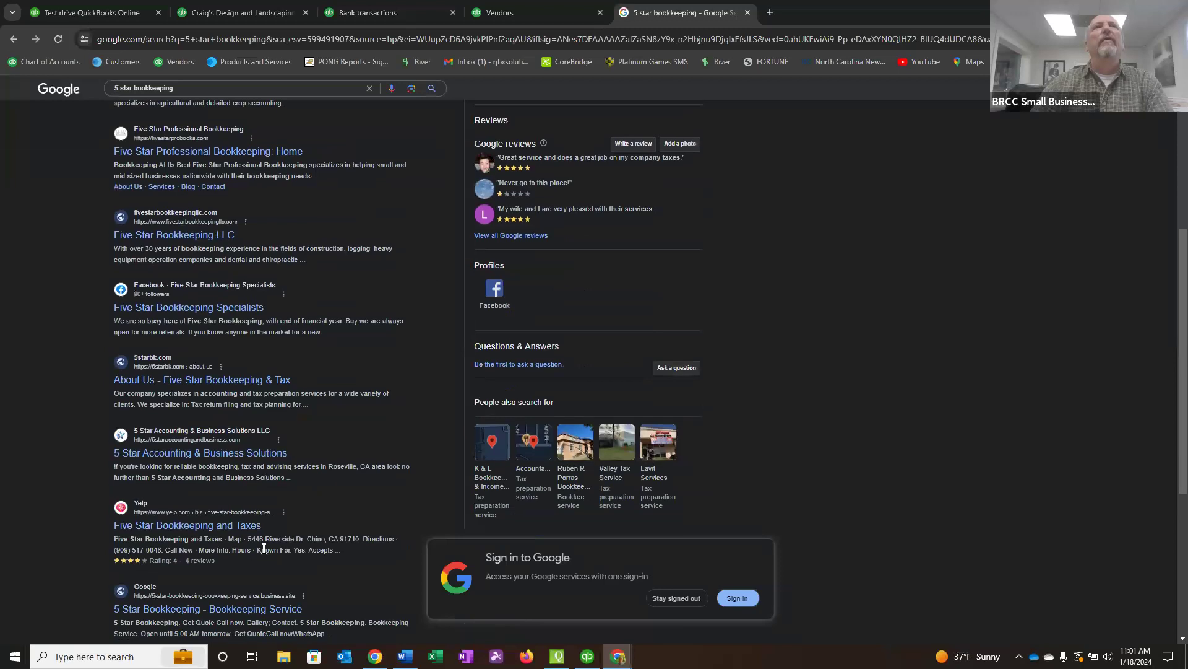
scroll(264, 548, down, 3)
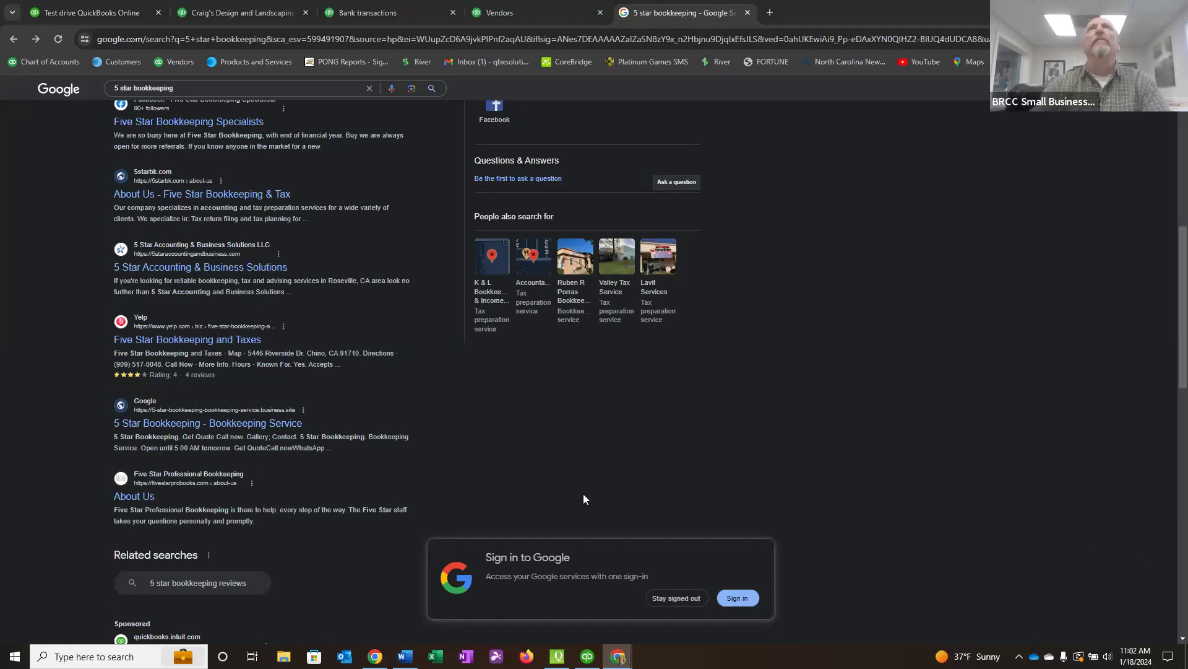
Search Google in another tab for the bookkeeping trainer by name, view their 5 Minute Bookkeeping author page, and return to the QuickBooks vendor list.
click(770, 13)
text(google.co)
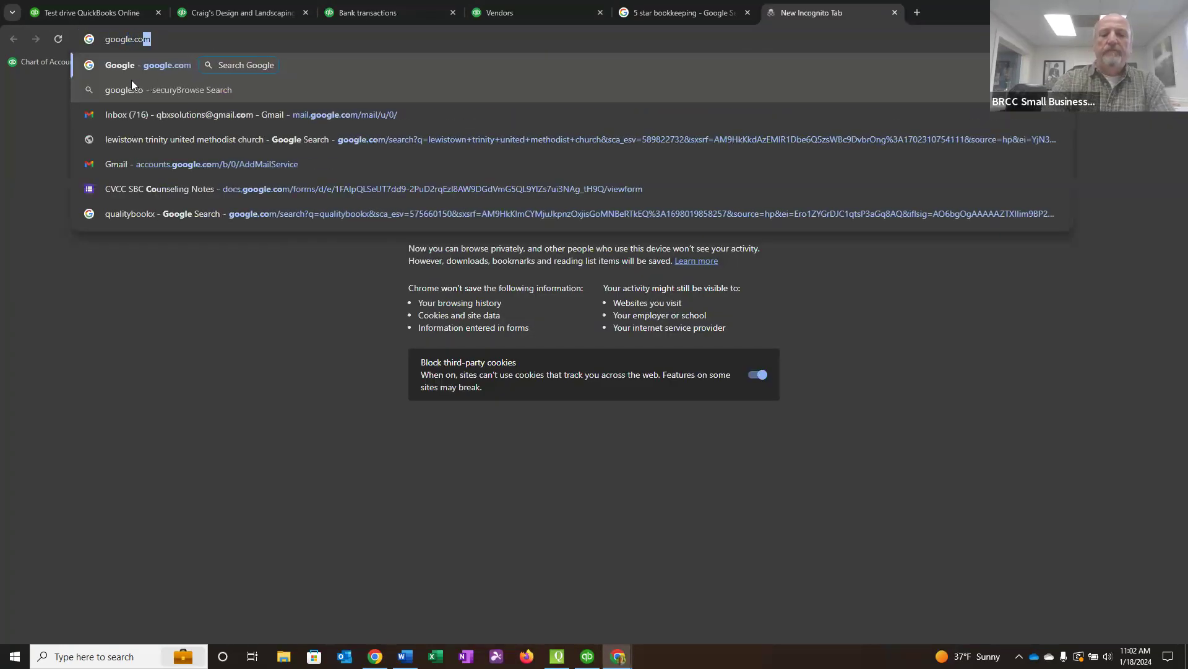
key(Return)
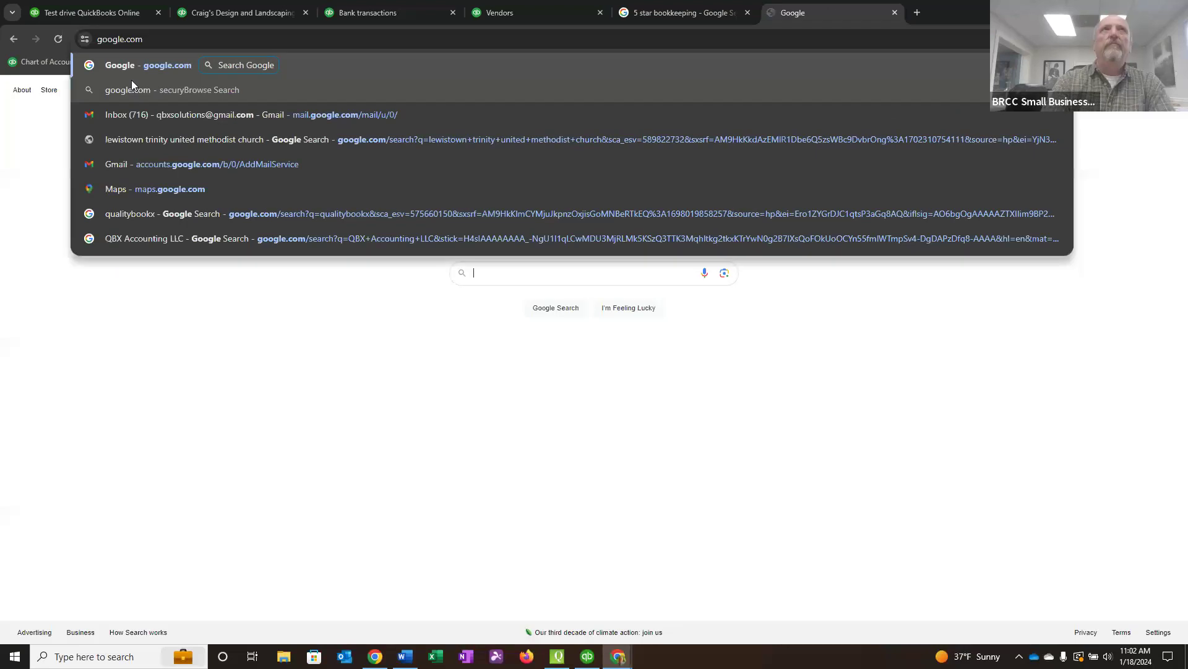
text(veronica w)
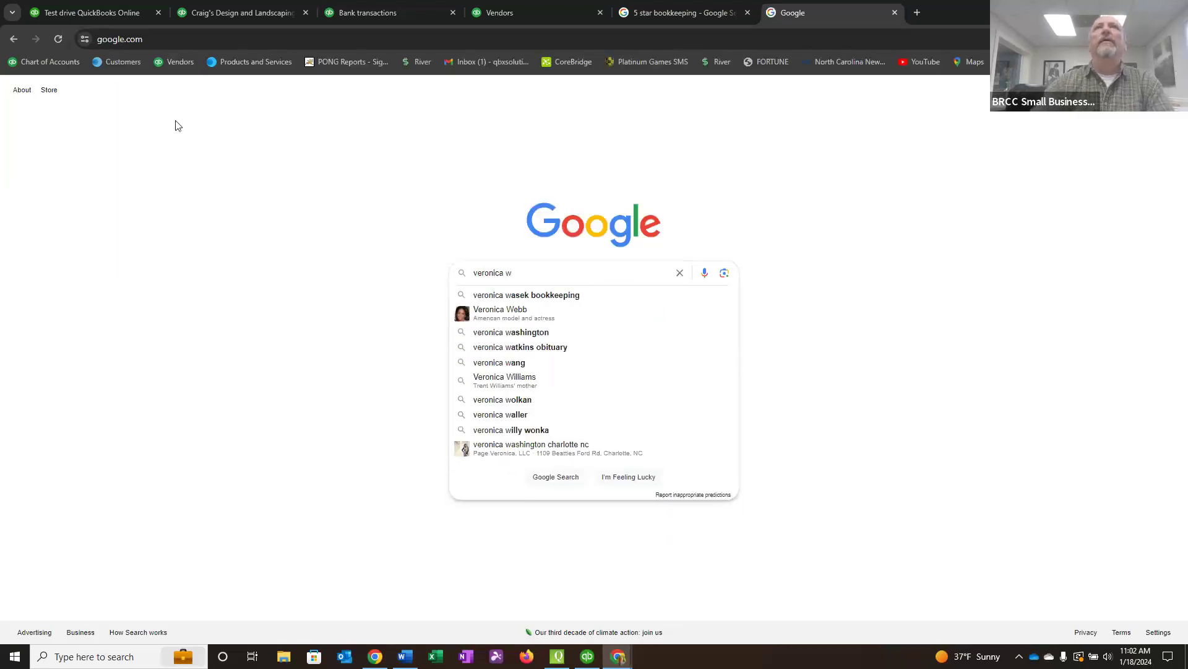
click(560, 294)
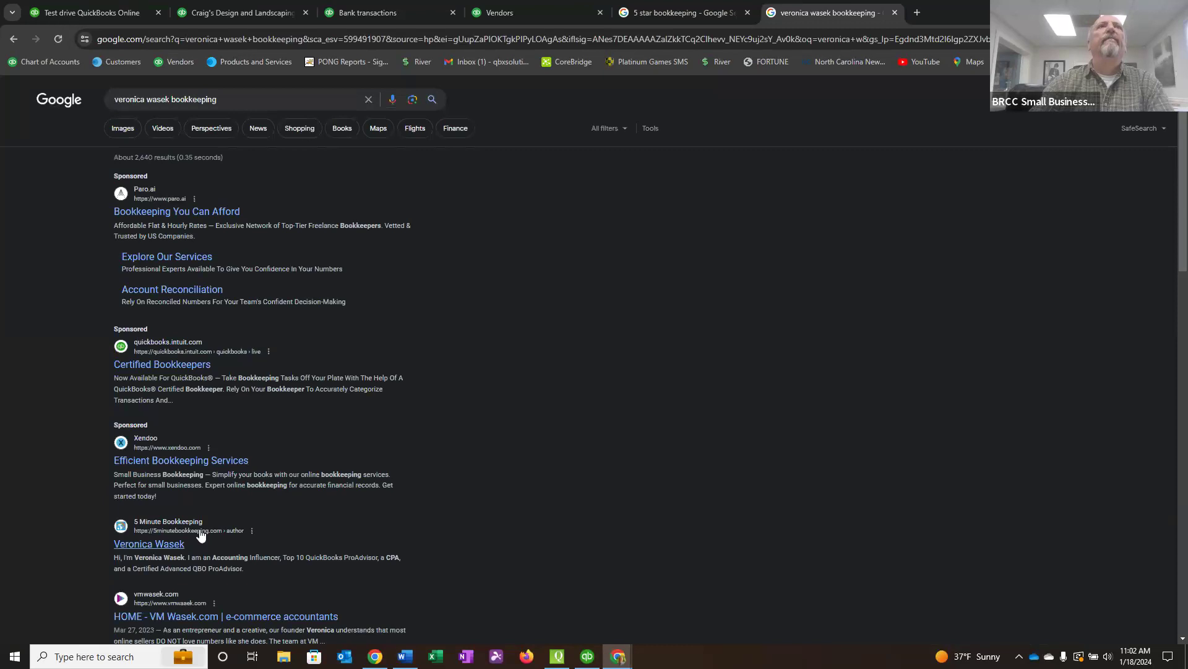
click(180, 535)
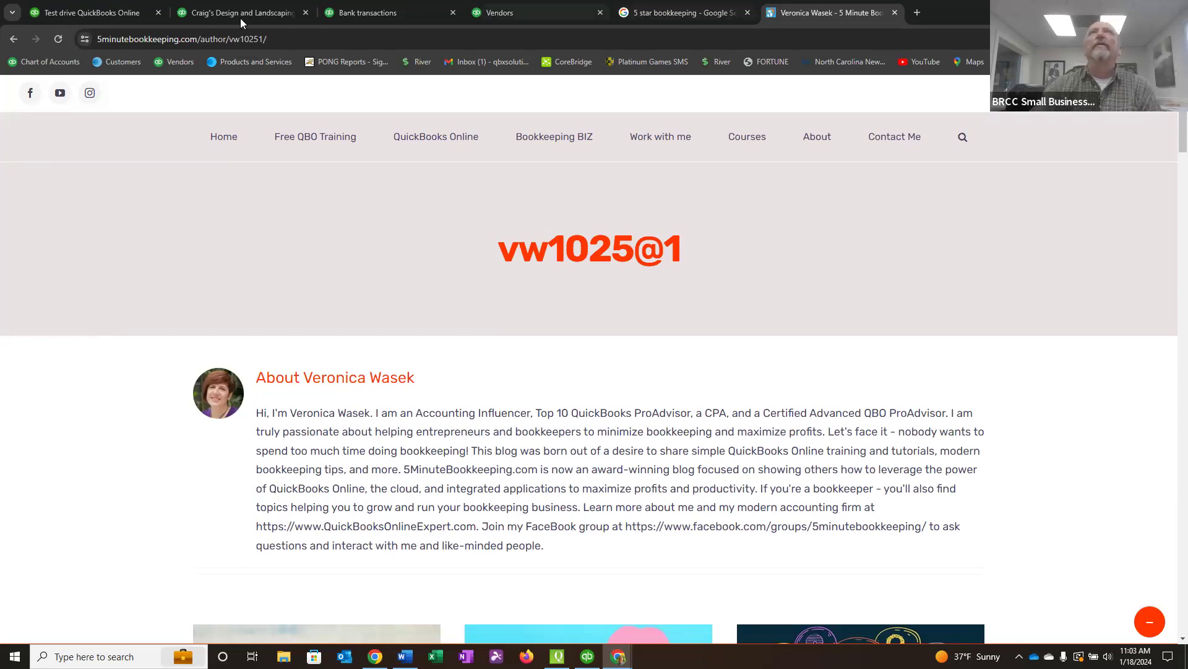
click(505, 17)
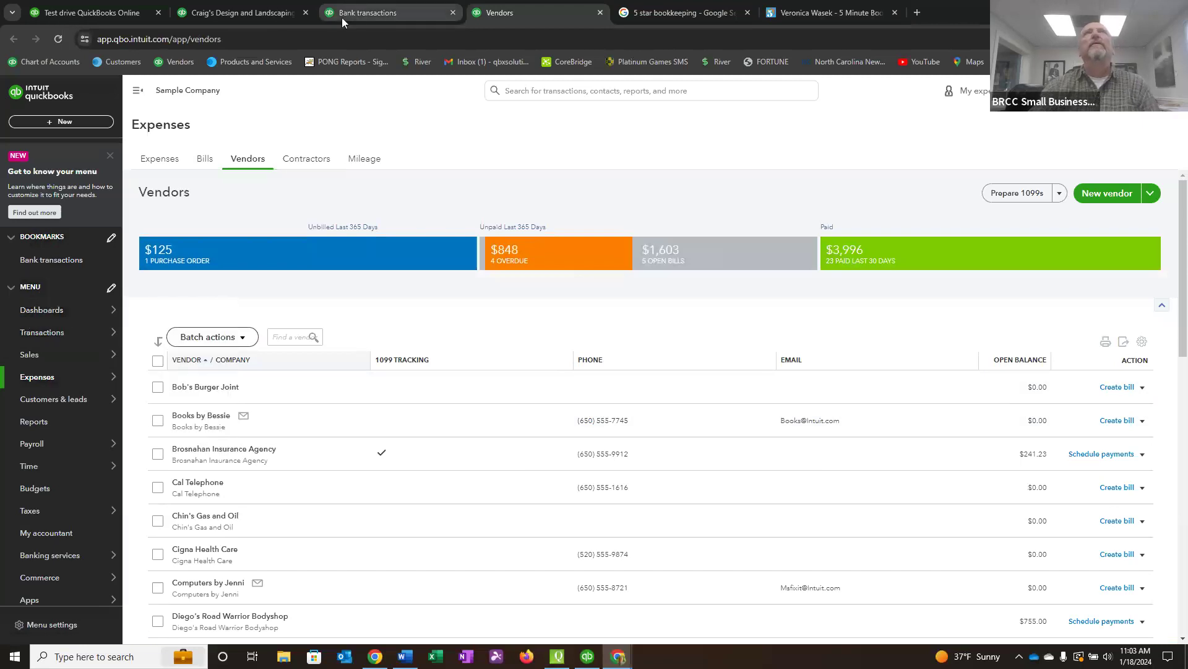
Open the Wells Fargo Checking register from the chart of accounts and examine which transactions are marked as cleared.
click(210, 15)
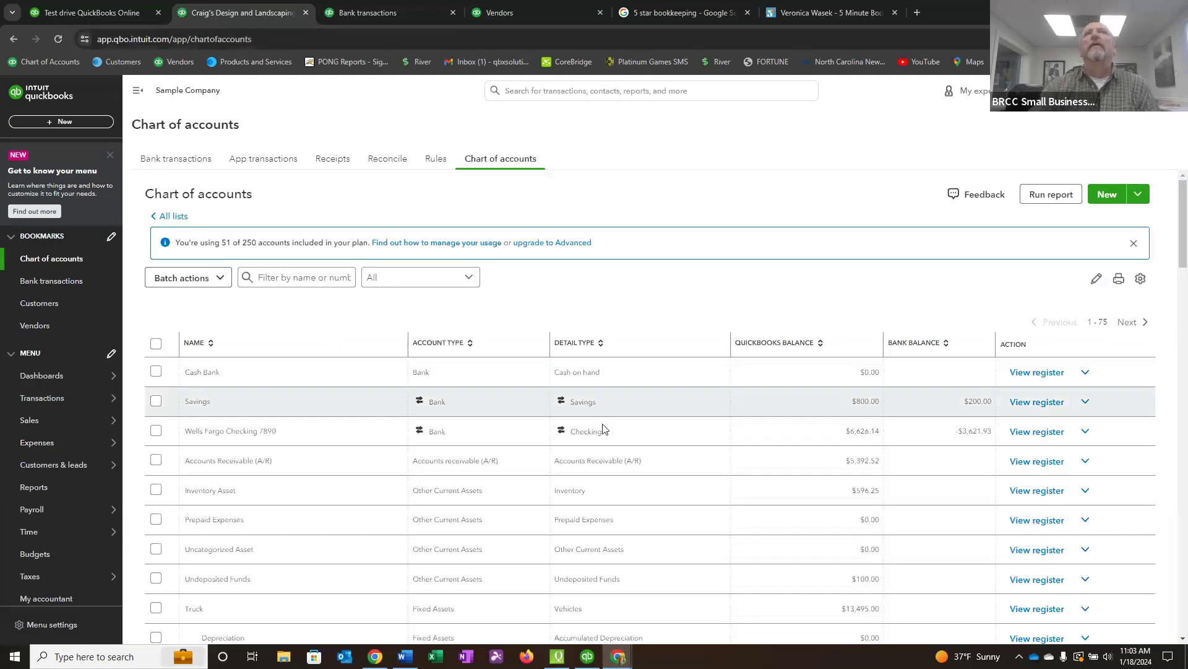
click(1028, 436)
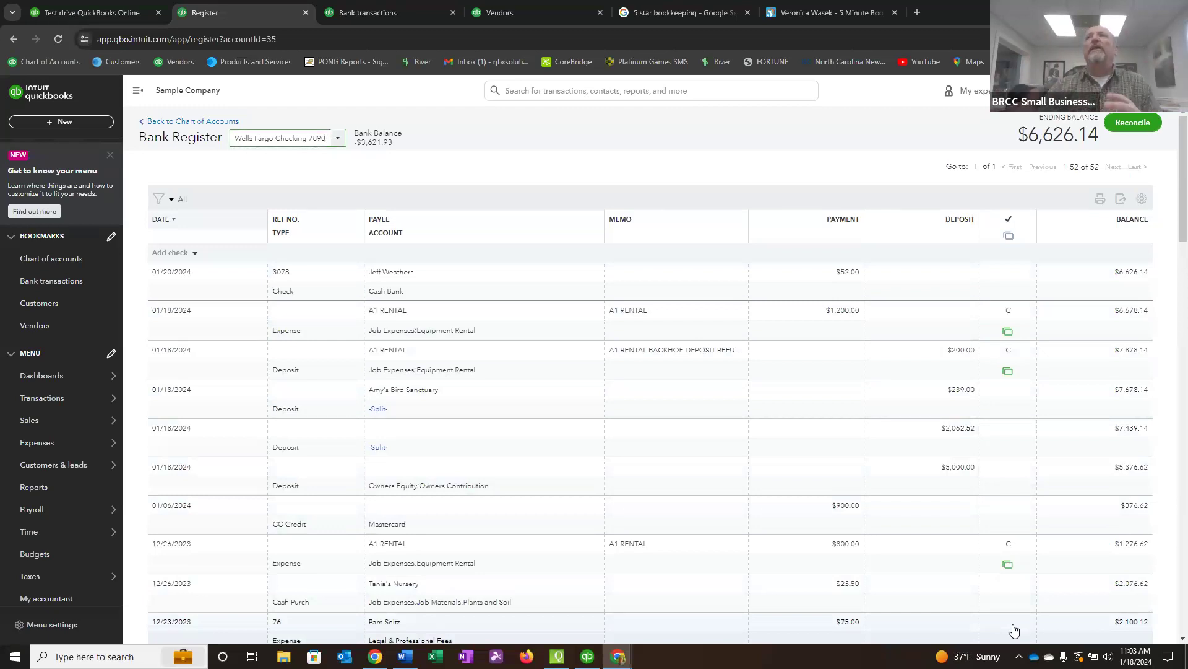
click(1009, 351)
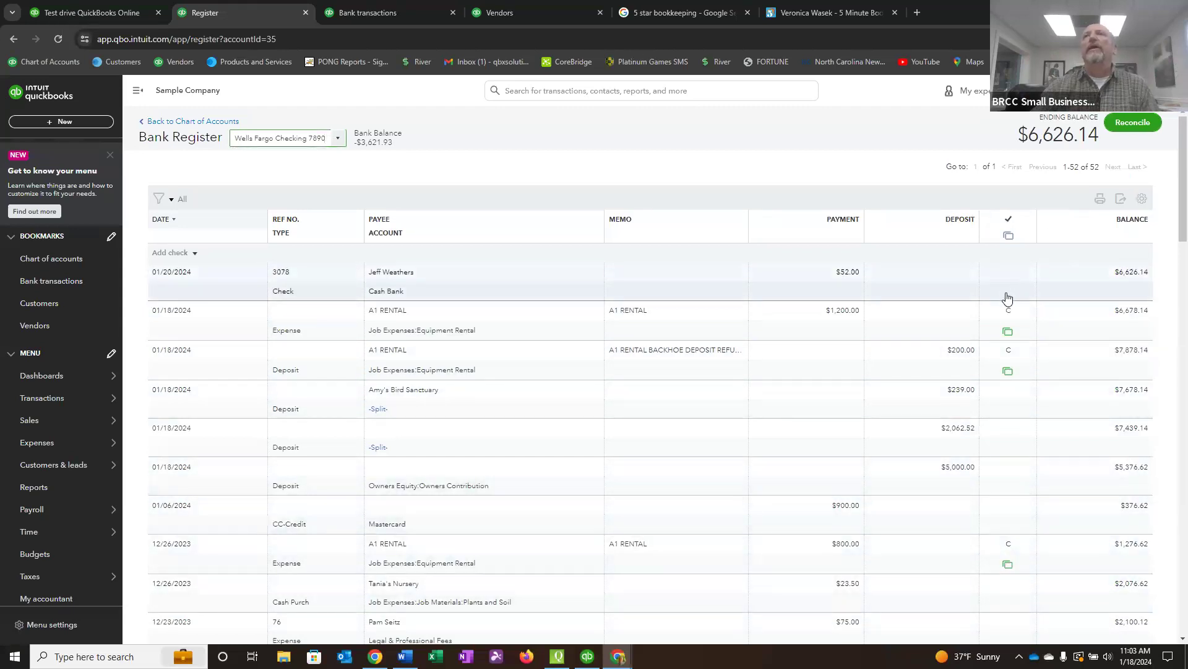
scroll(1007, 405, down, 3)
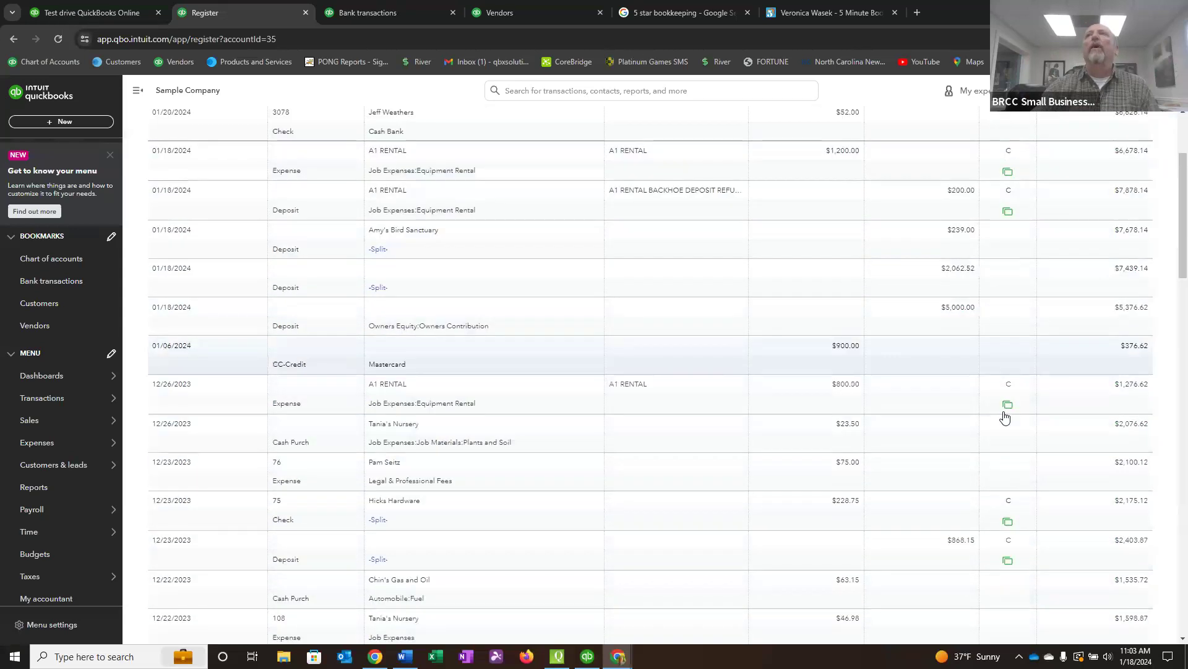
scroll(1000, 557, down, 4)
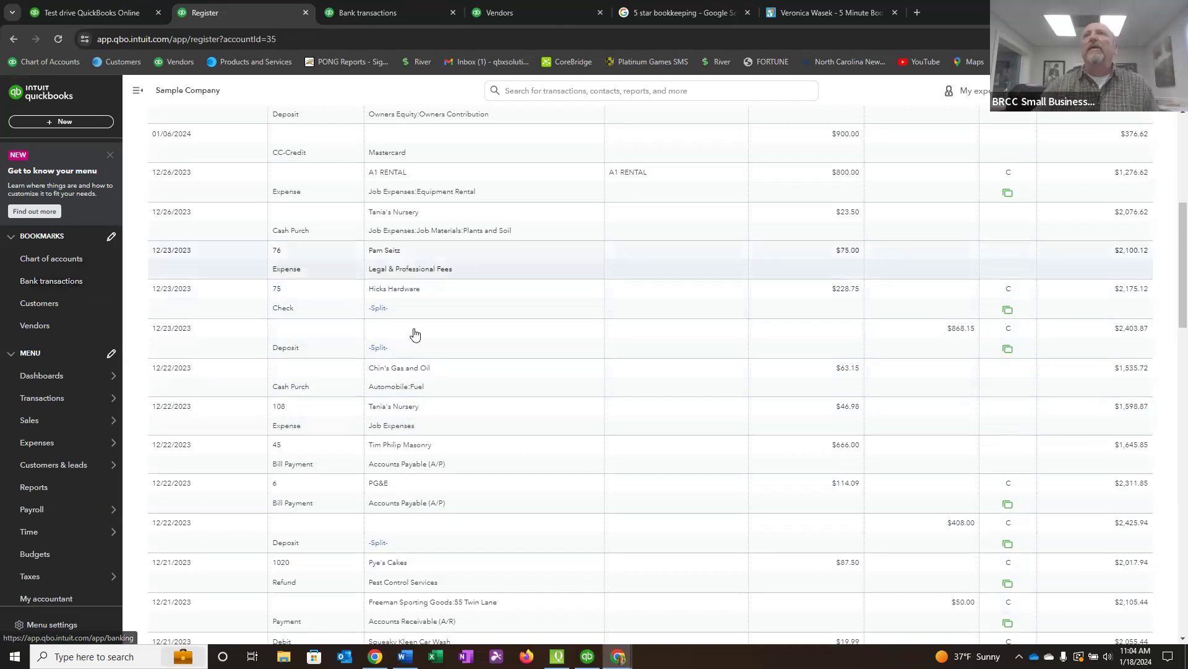
scroll(822, 446, down, 4)
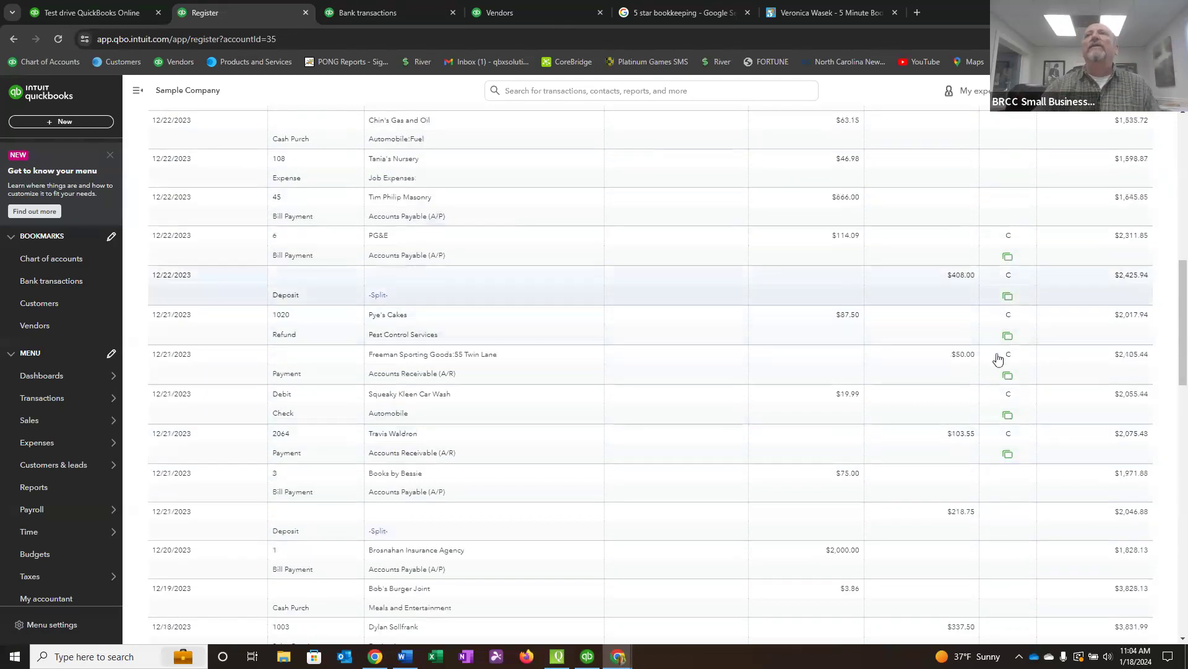
scroll(939, 443, up, 3)
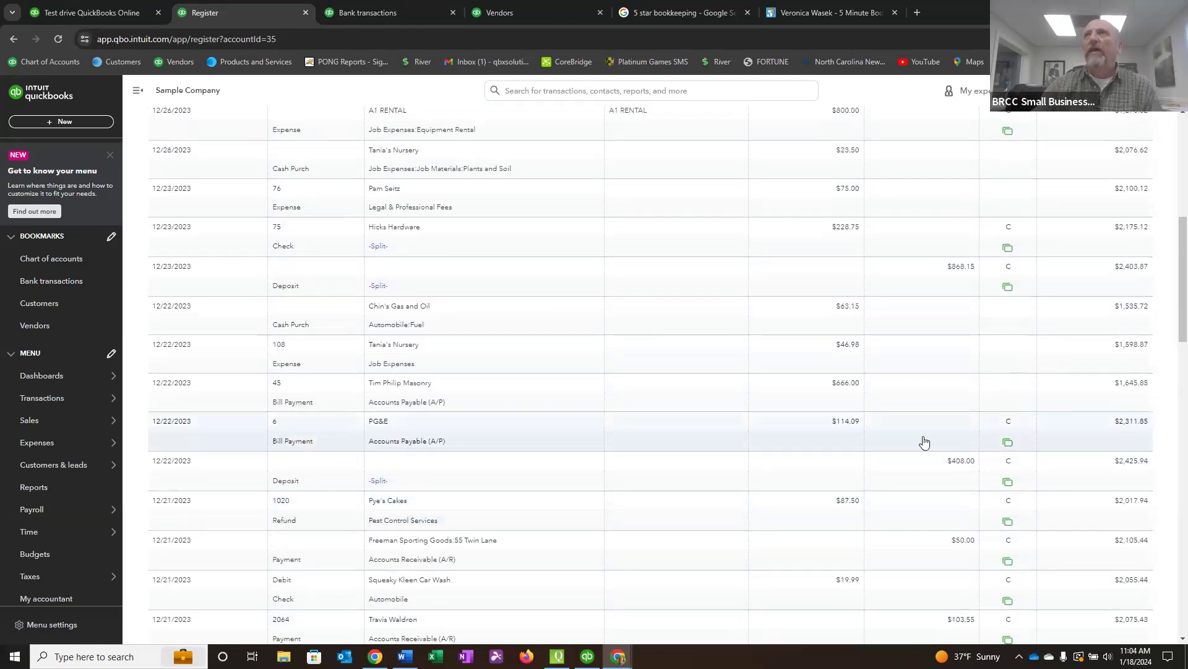
scroll(1074, 285, up, 7)
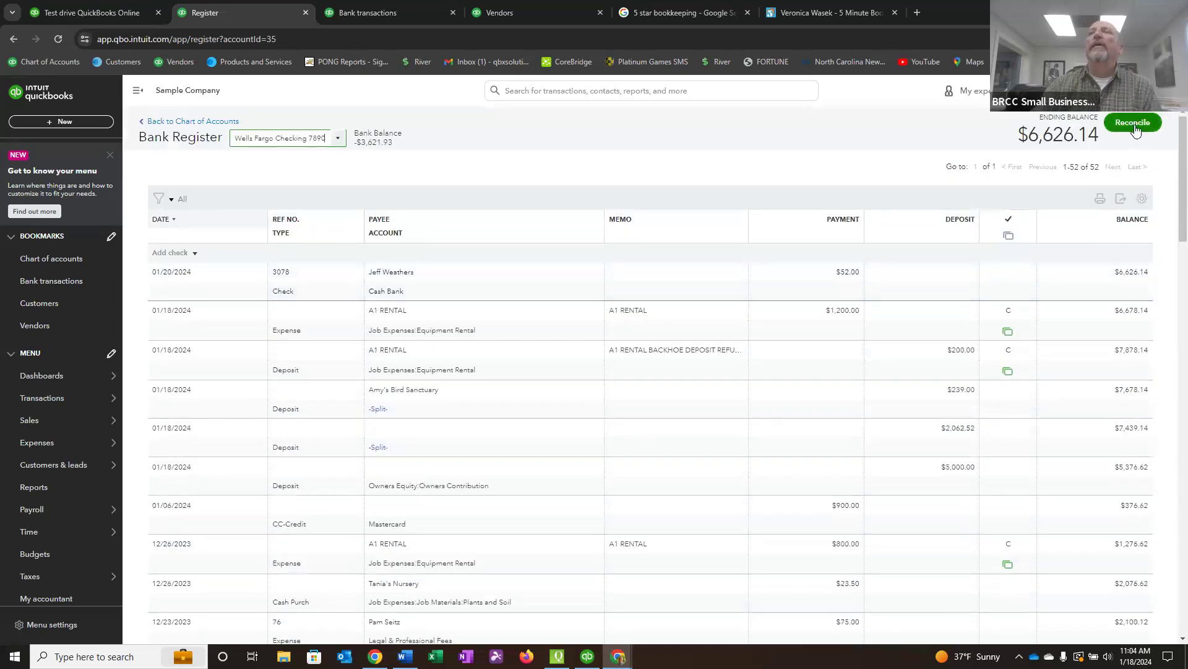
Open the reconciliation setup for the Wells Fargo Checking account from its register and dismiss the introduction.
click(1133, 123)
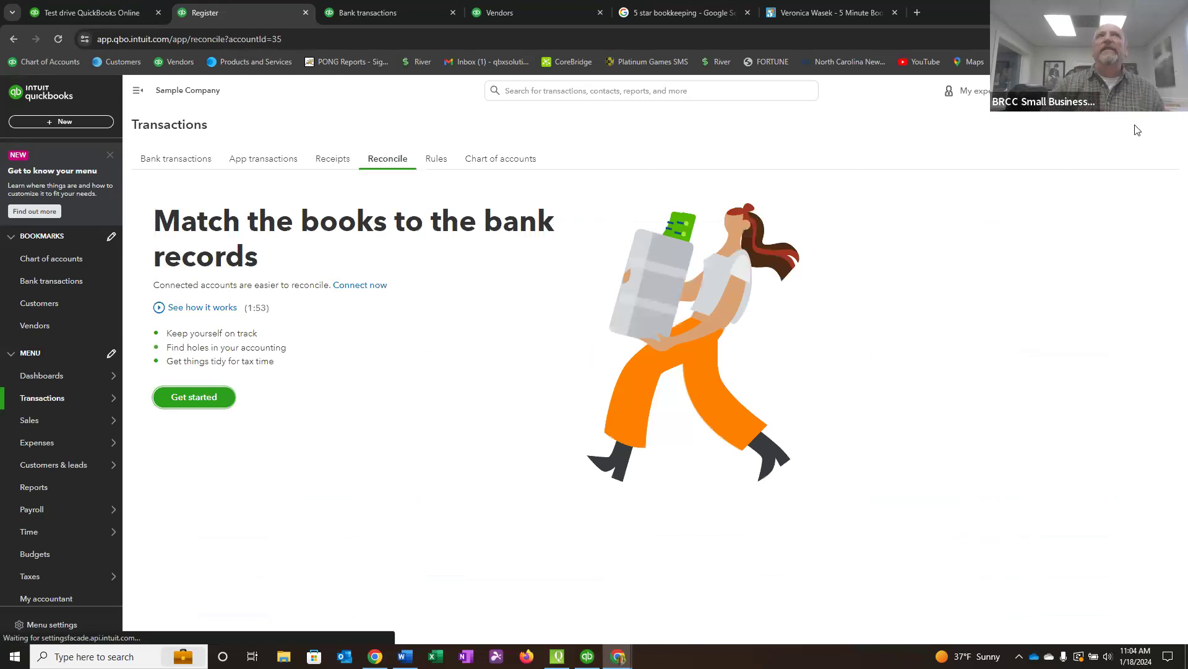
click(190, 399)
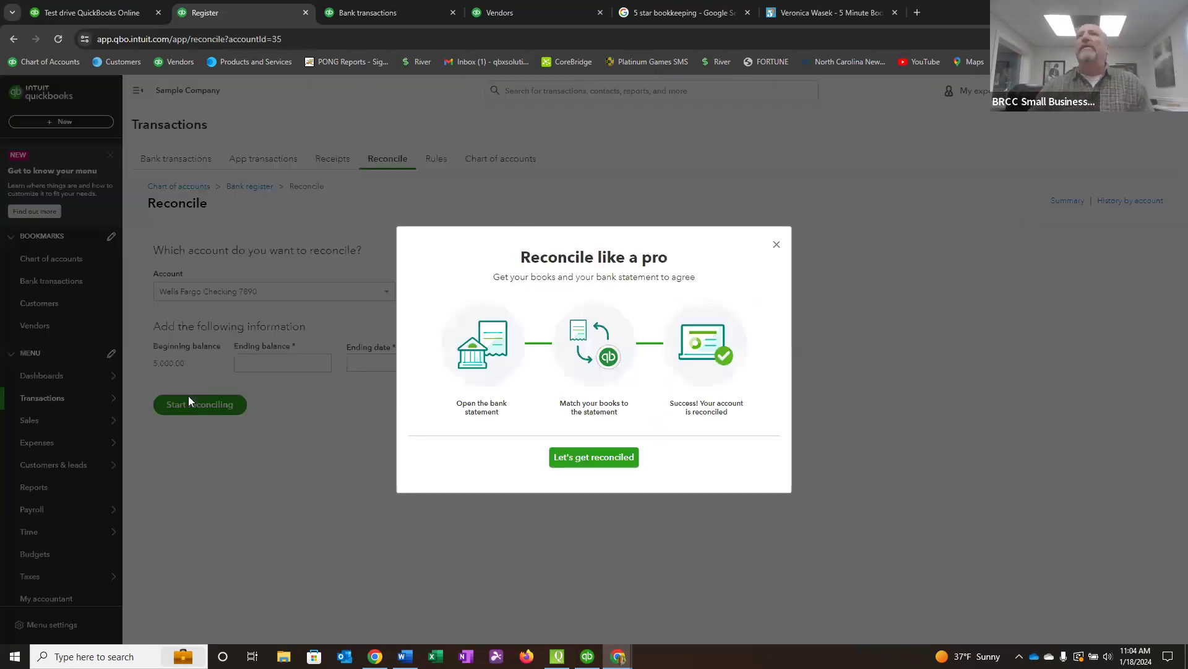
click(589, 458)
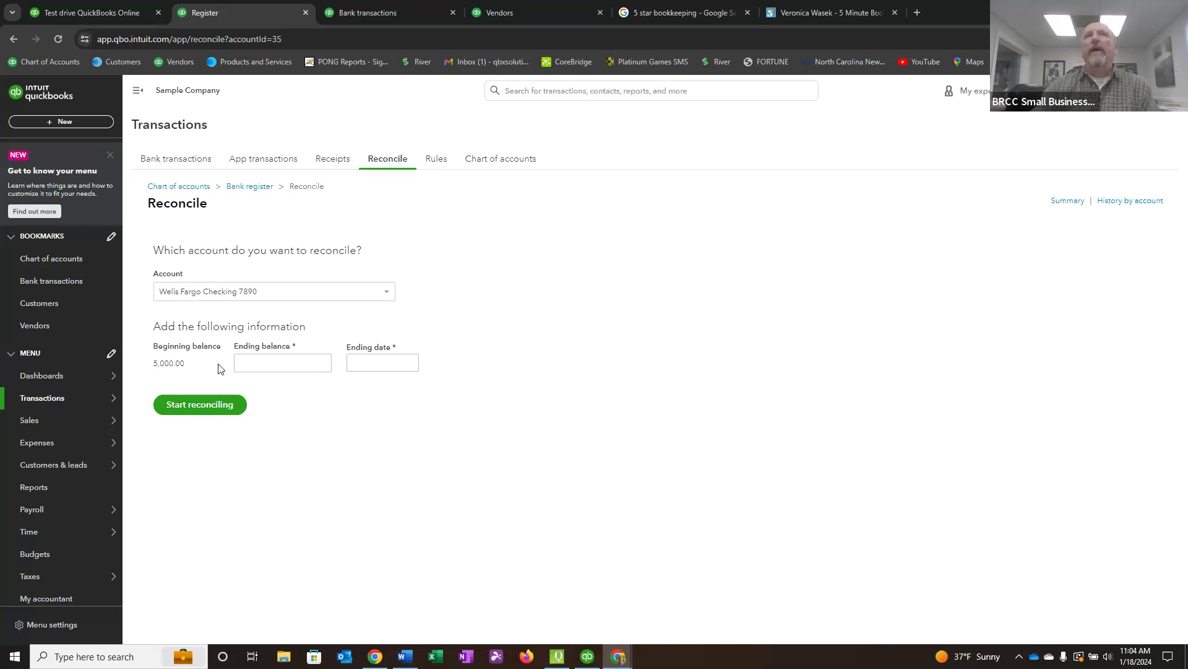
Start reconciling the checking account with an ending date of 01/31/2024 and an ending balance of 3000.00.
click(281, 363)
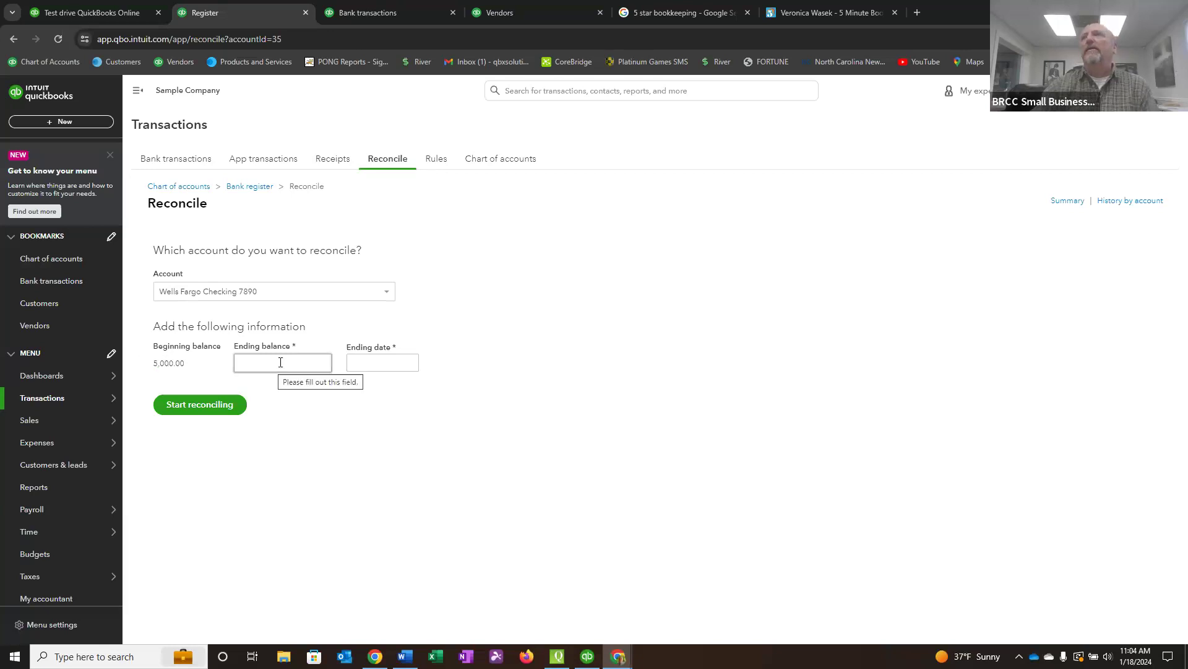
click(365, 366)
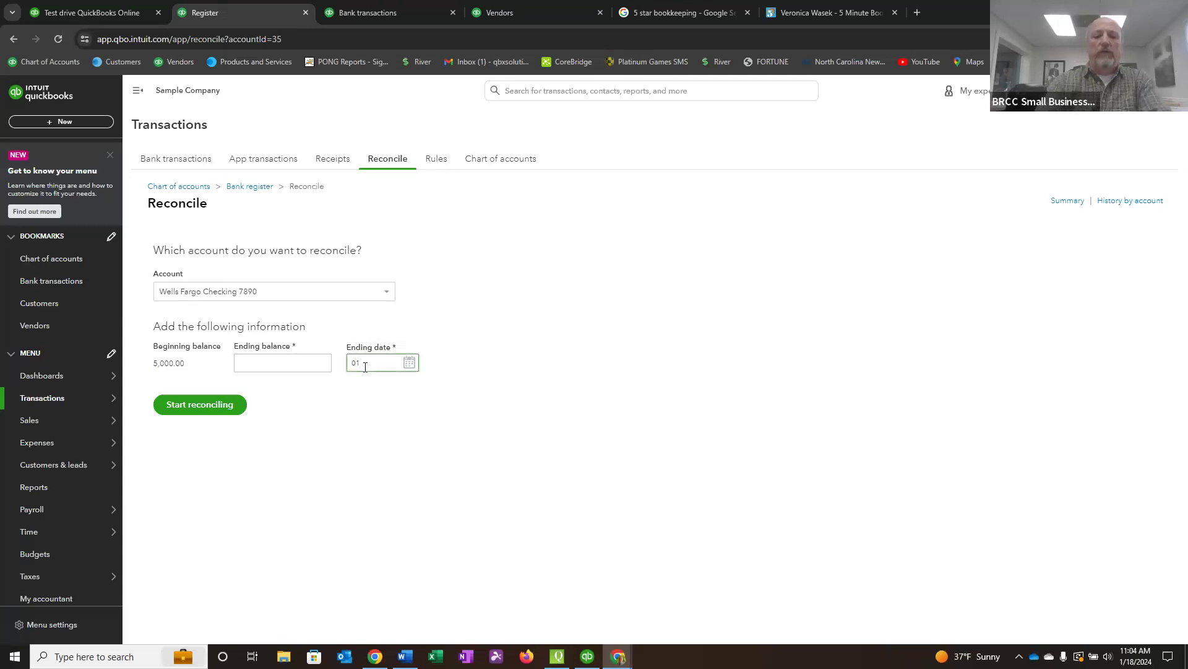
text(0131)
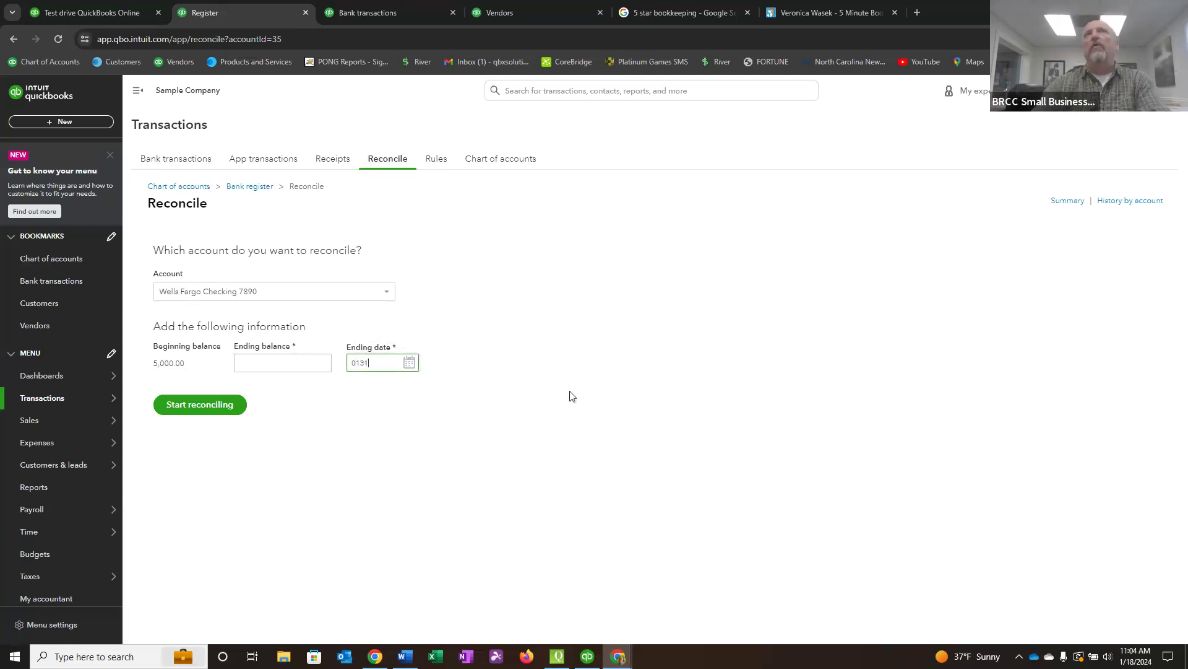
key(Tab)
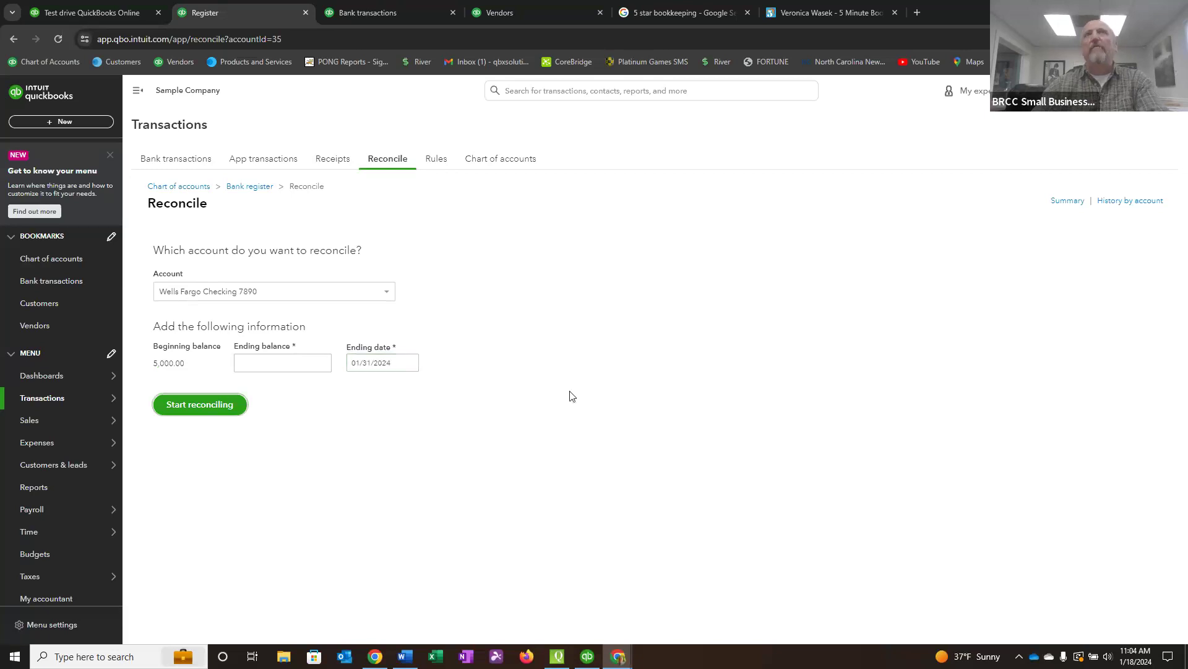
click(294, 362)
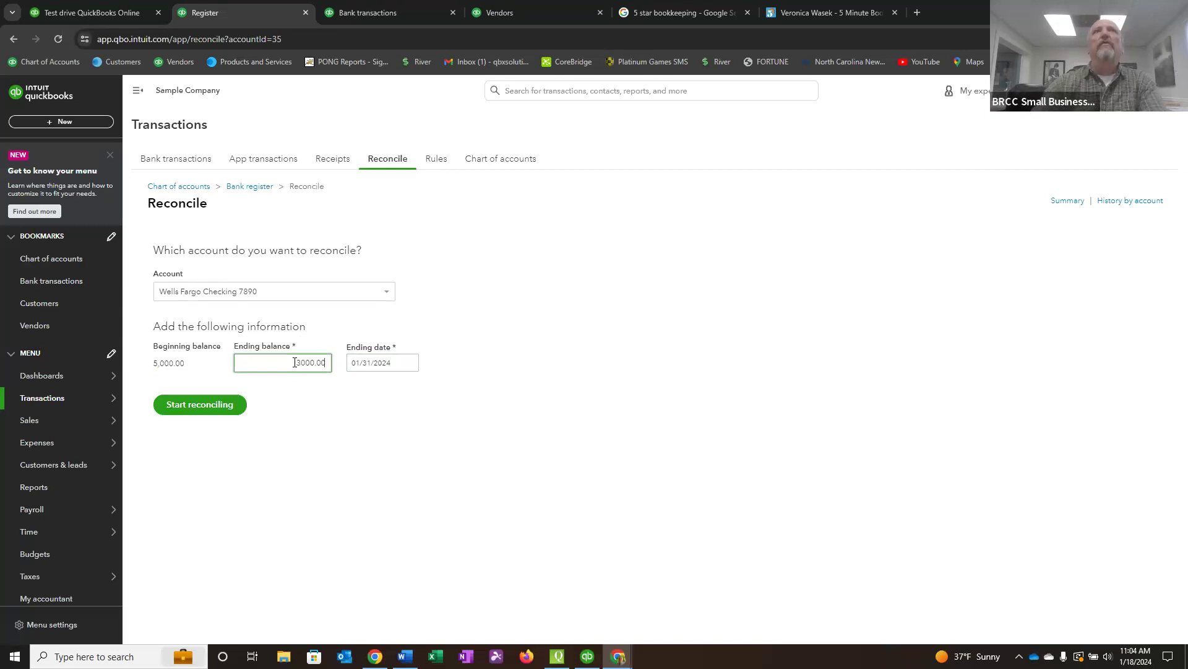
key(Tab)
click(192, 411)
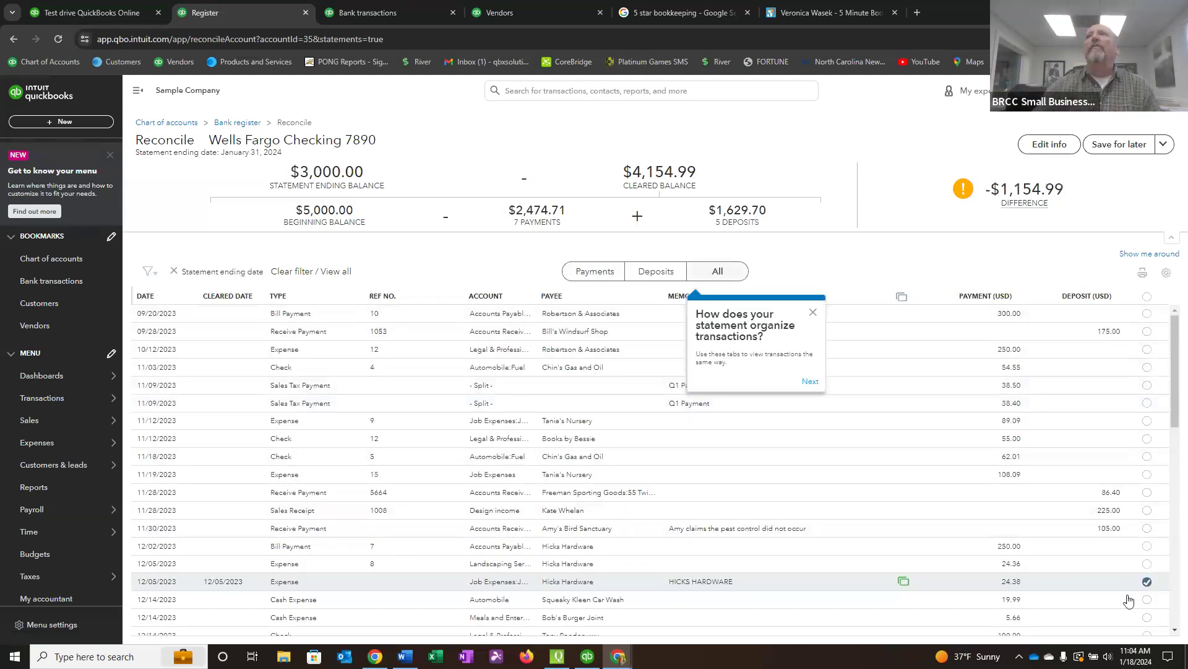
Examine the reconciliation list for transactions already selected as cleared through the bank feed.
mouse_move(904, 588)
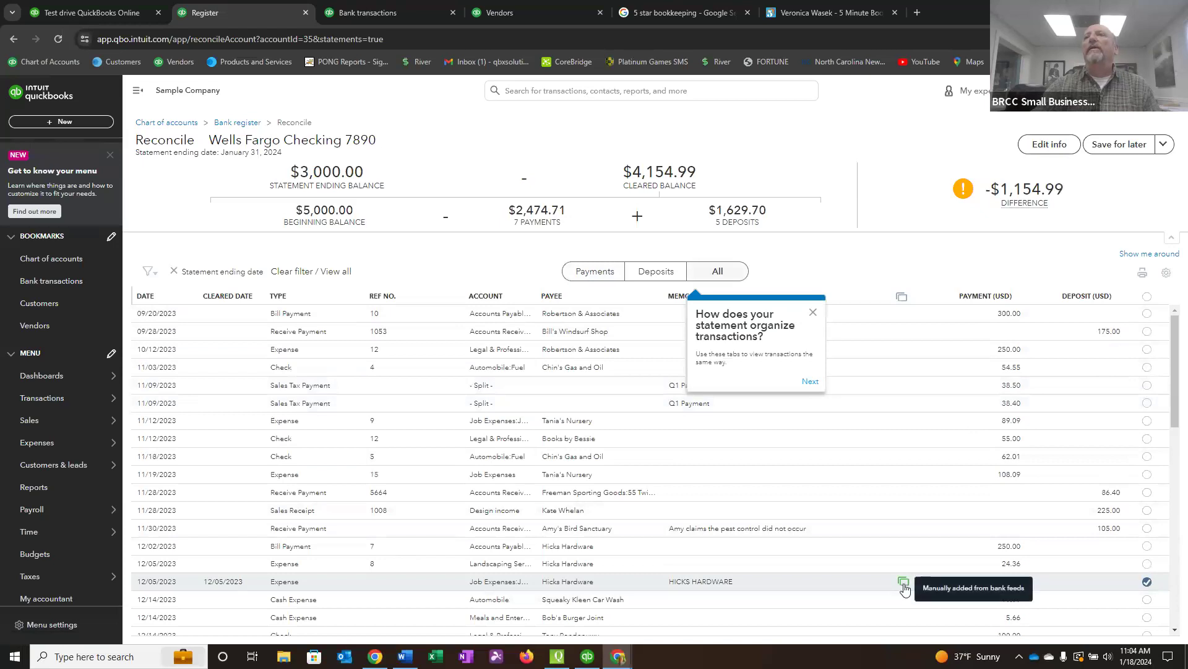
scroll(1116, 588, down, 2)
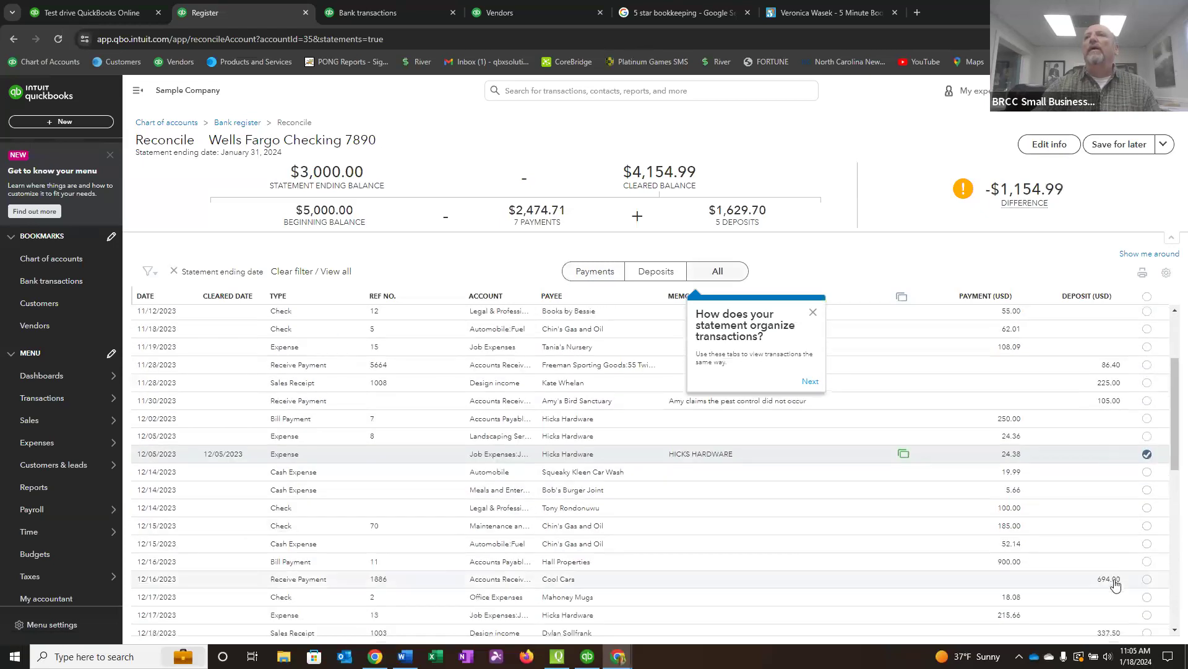
scroll(1116, 585, down, 4)
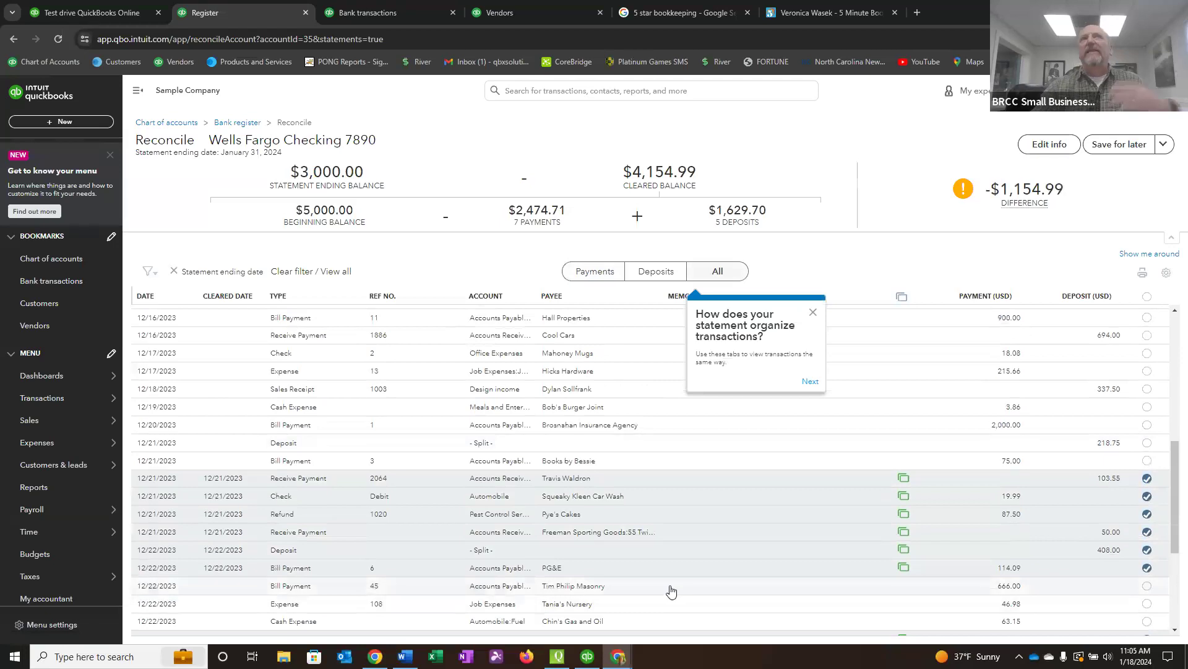
scroll(730, 563, up, 6)
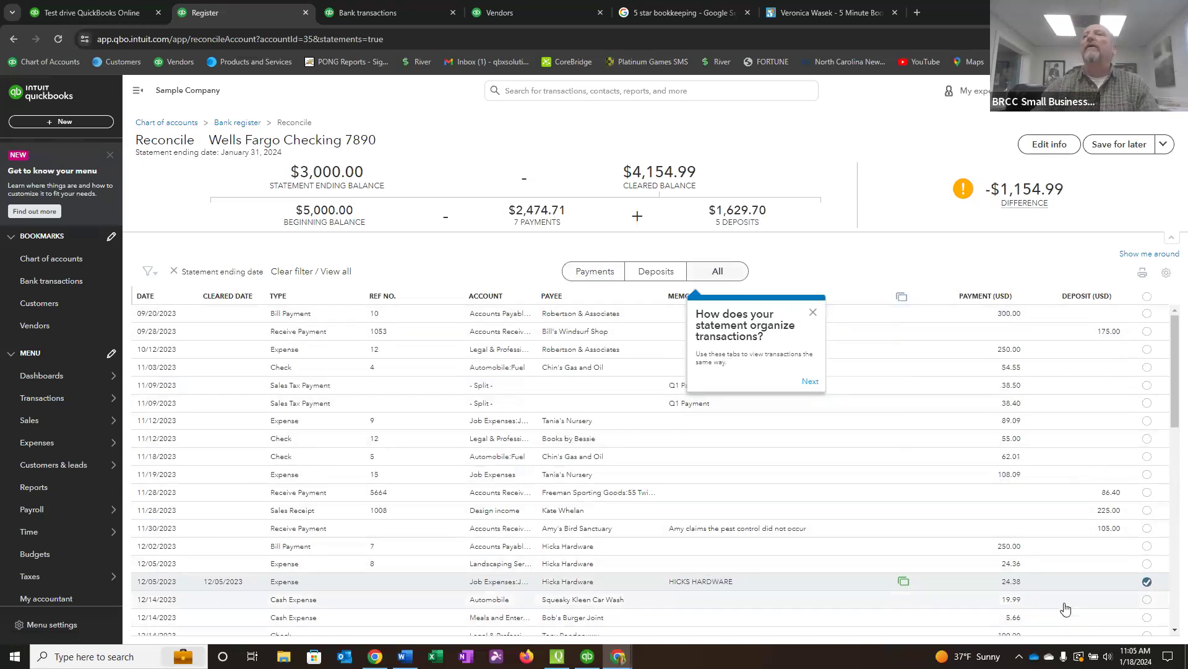
Deselect the cleared 12/21/2023 received payment with reference 2064, select it again, and check the reconciliation difference.
scroll(897, 510, down, 7)
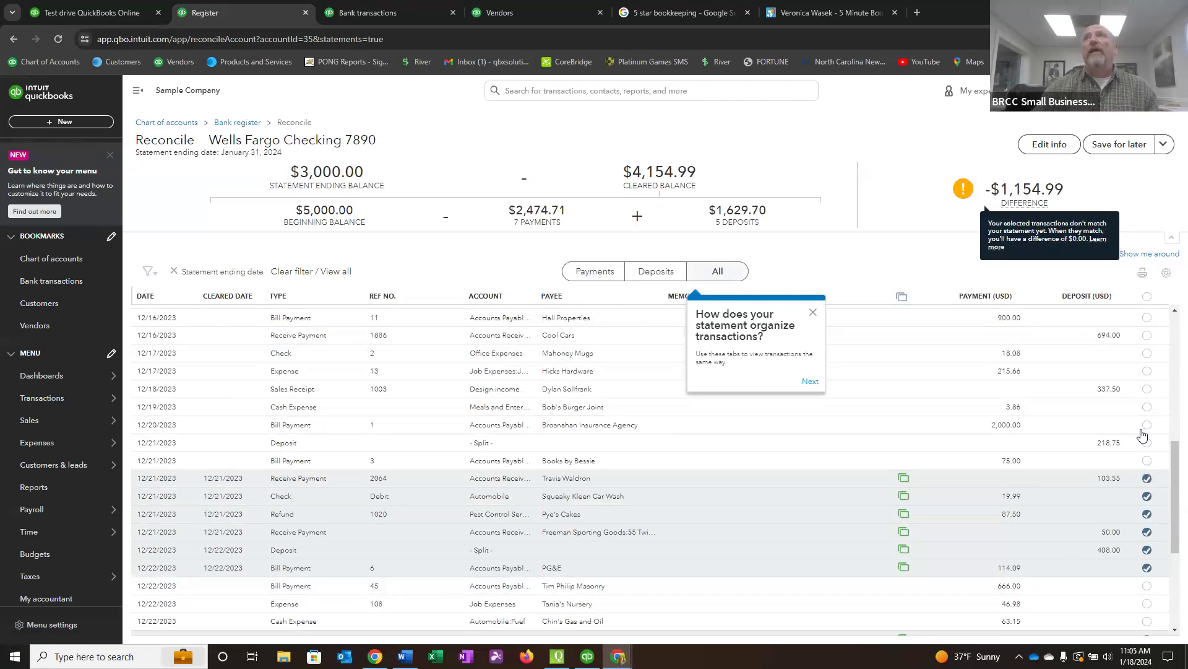
click(1147, 480)
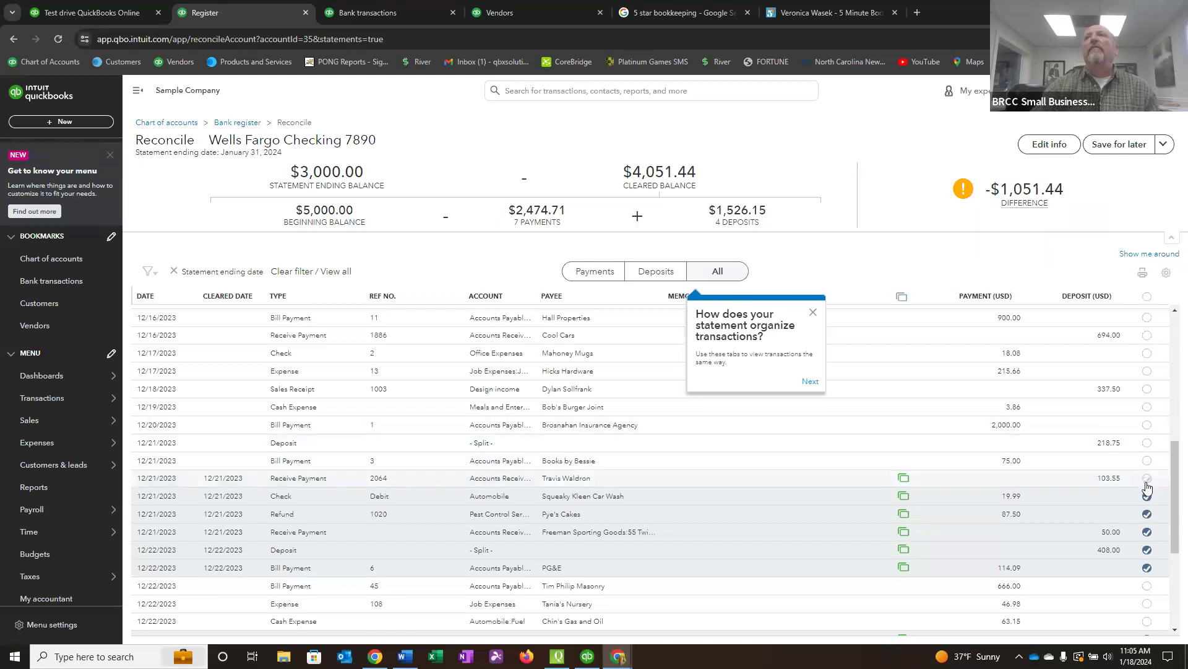
click(1147, 479)
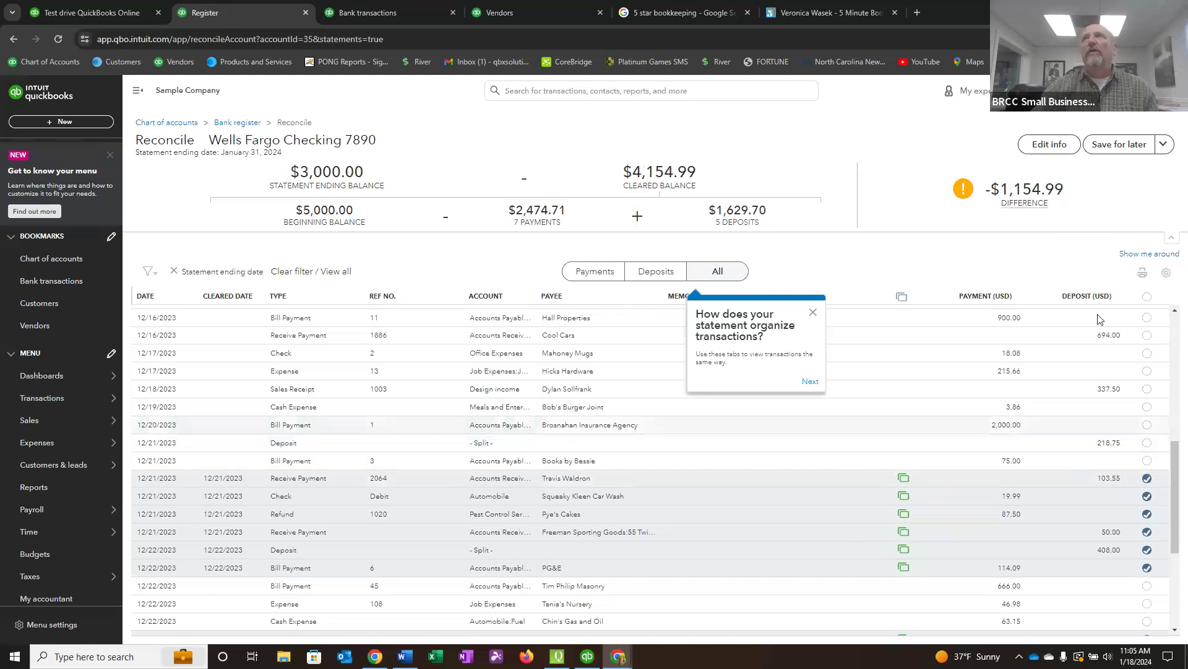
mouse_move(1019, 206)
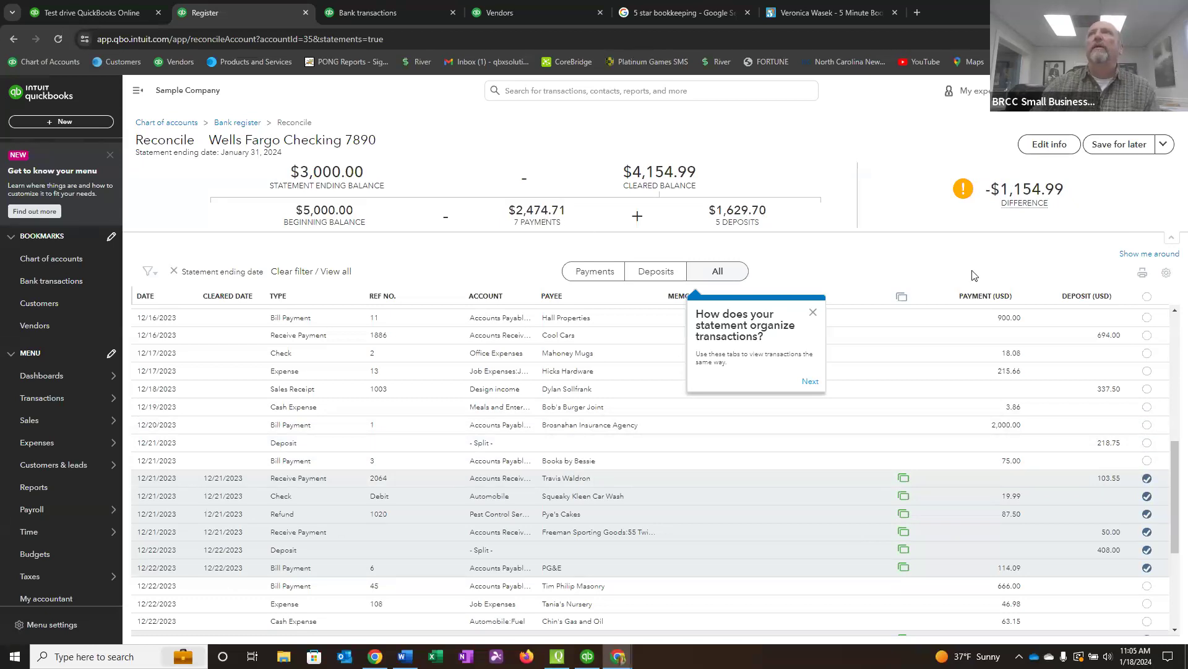
Sort the reconciliation list by deposit and by payment amount, view deposits only and payments only, and return to all transactions.
click(1073, 299)
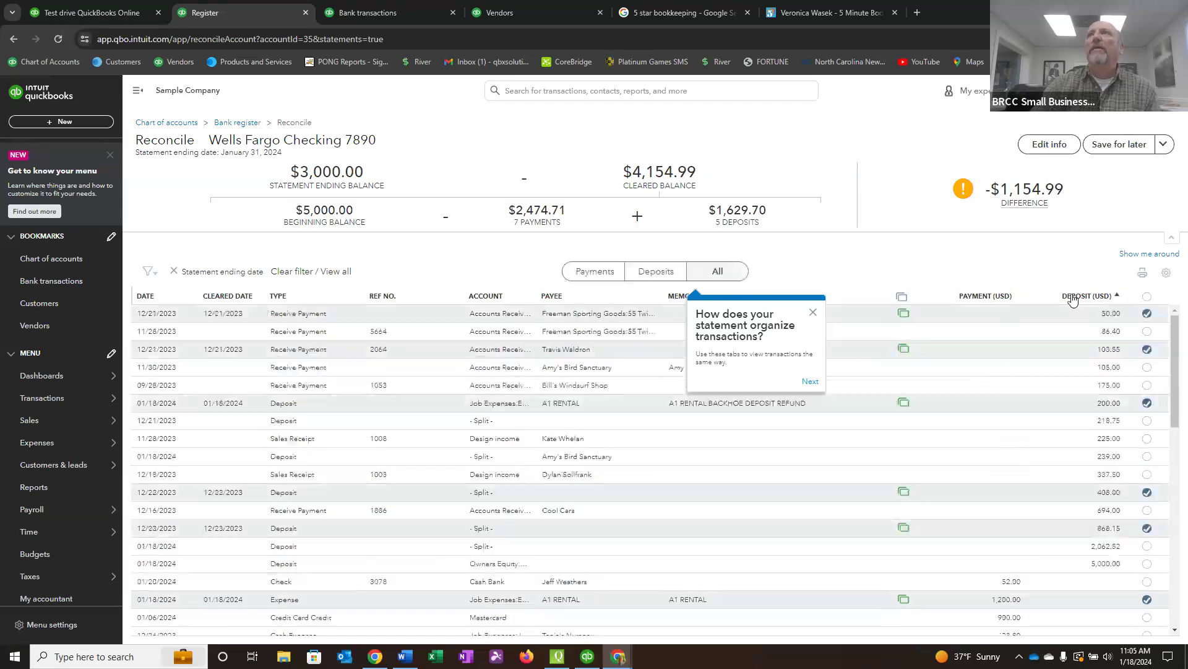
click(982, 299)
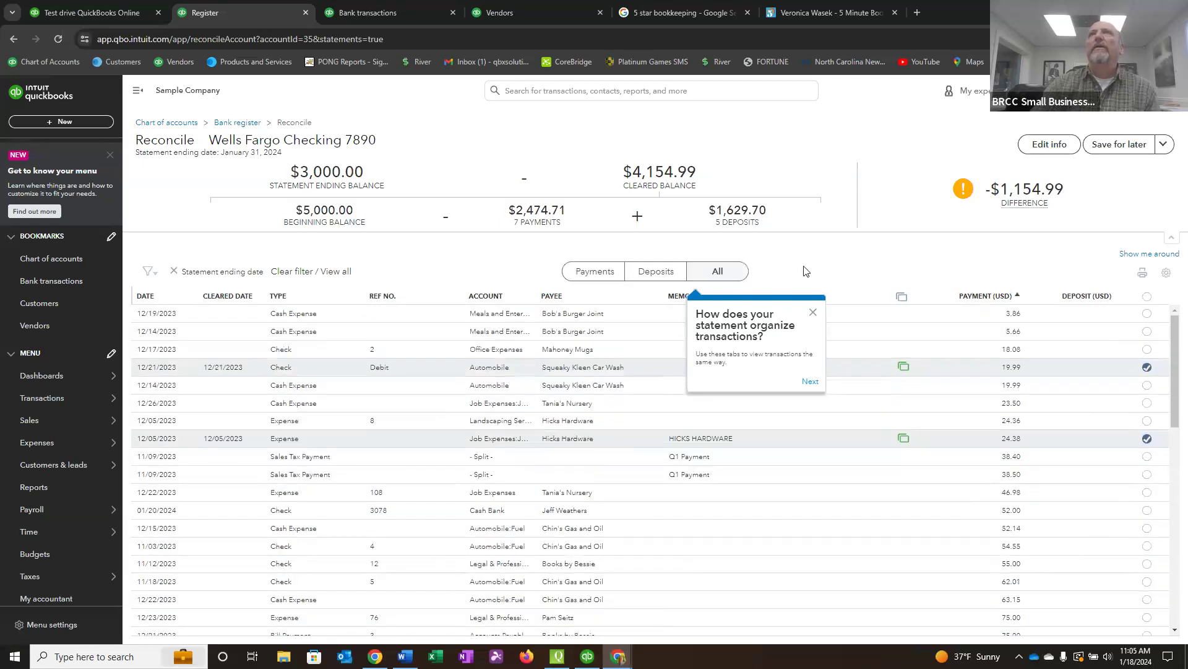
click(650, 272)
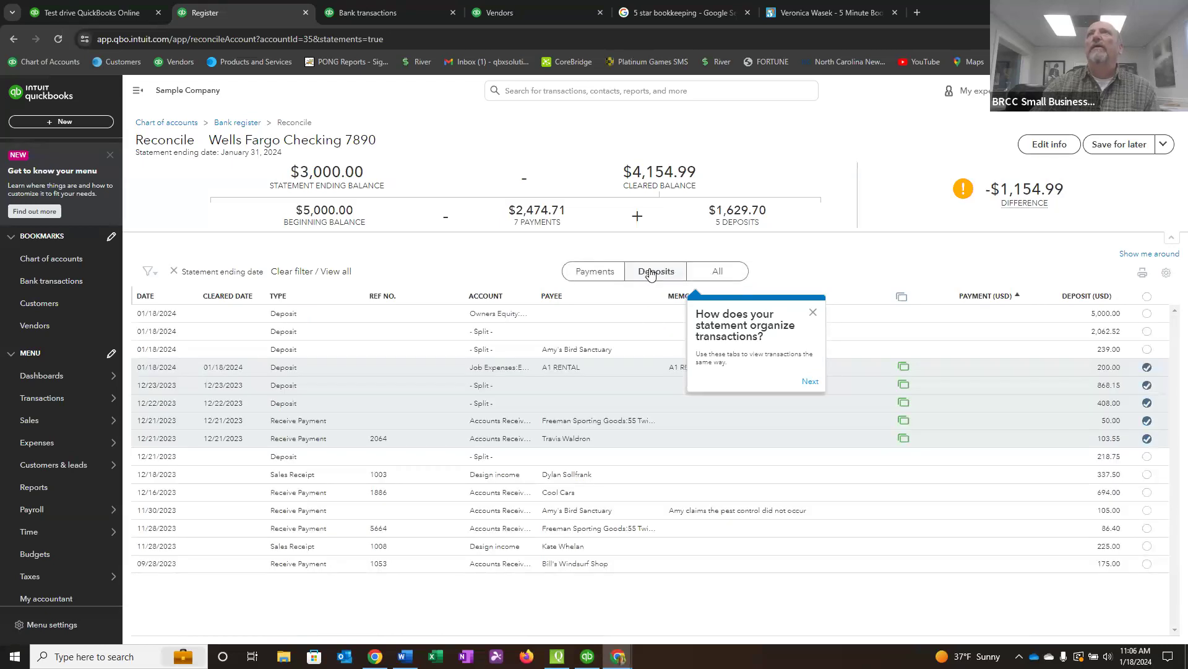
click(589, 272)
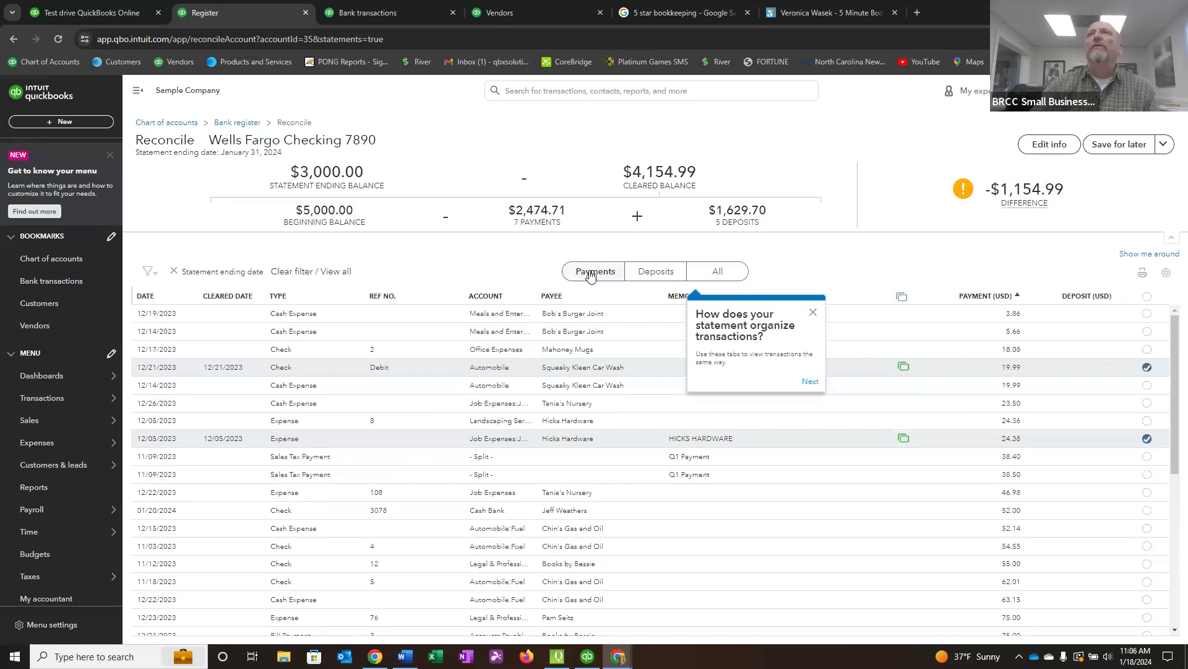
click(726, 272)
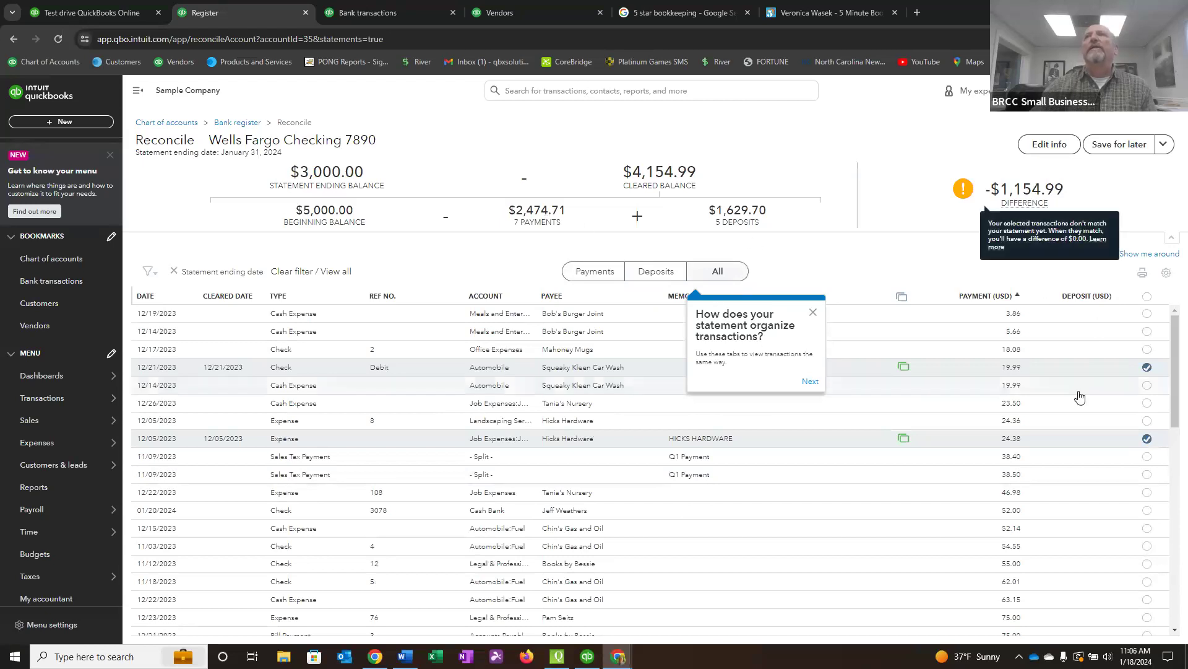
Review the payments and deposits in the full reconciliation list, checking which ones are marked as cleared.
scroll(1070, 482, down, 3)
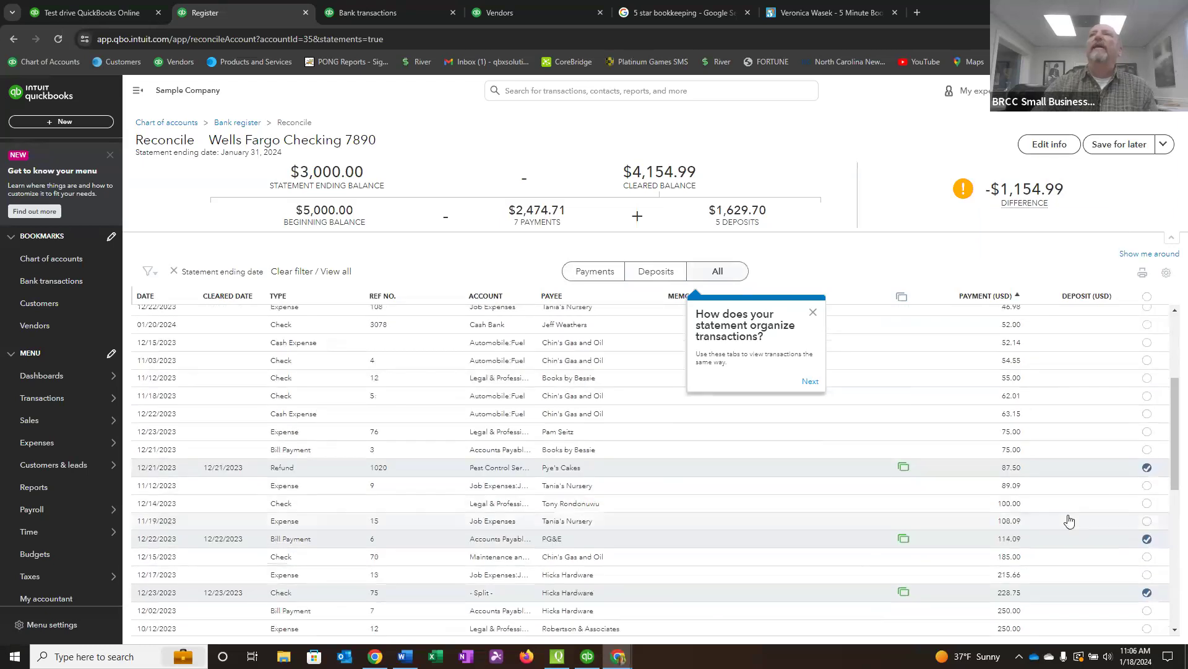
scroll(1090, 532, down, 3)
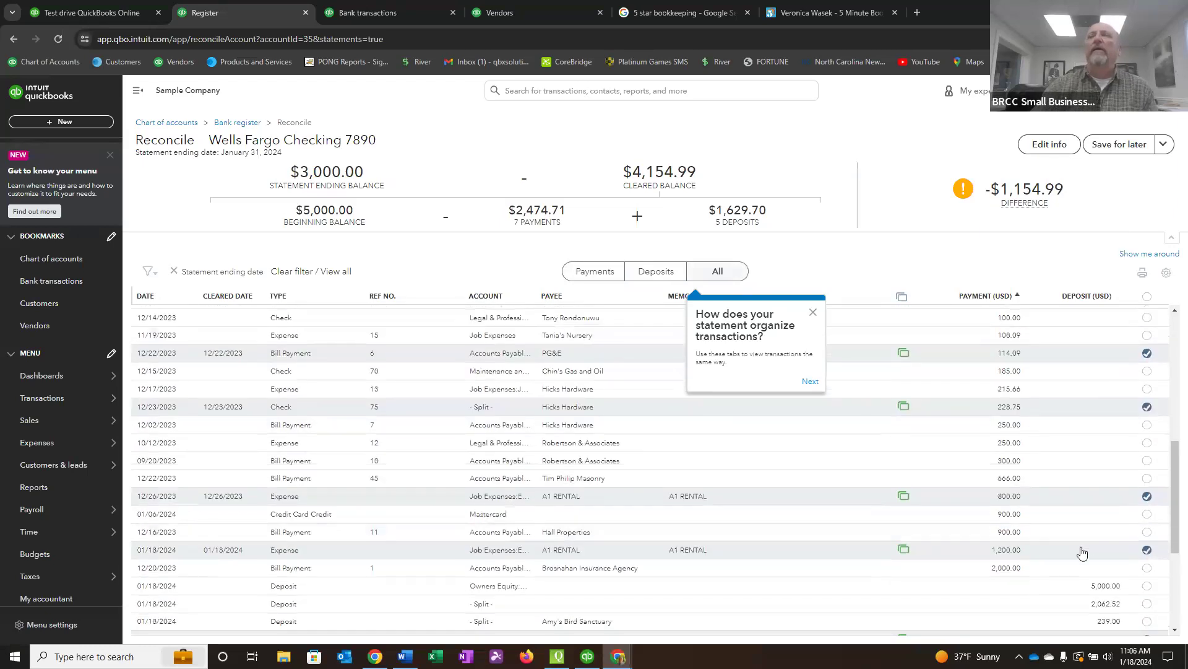
scroll(1071, 576, down, 3)
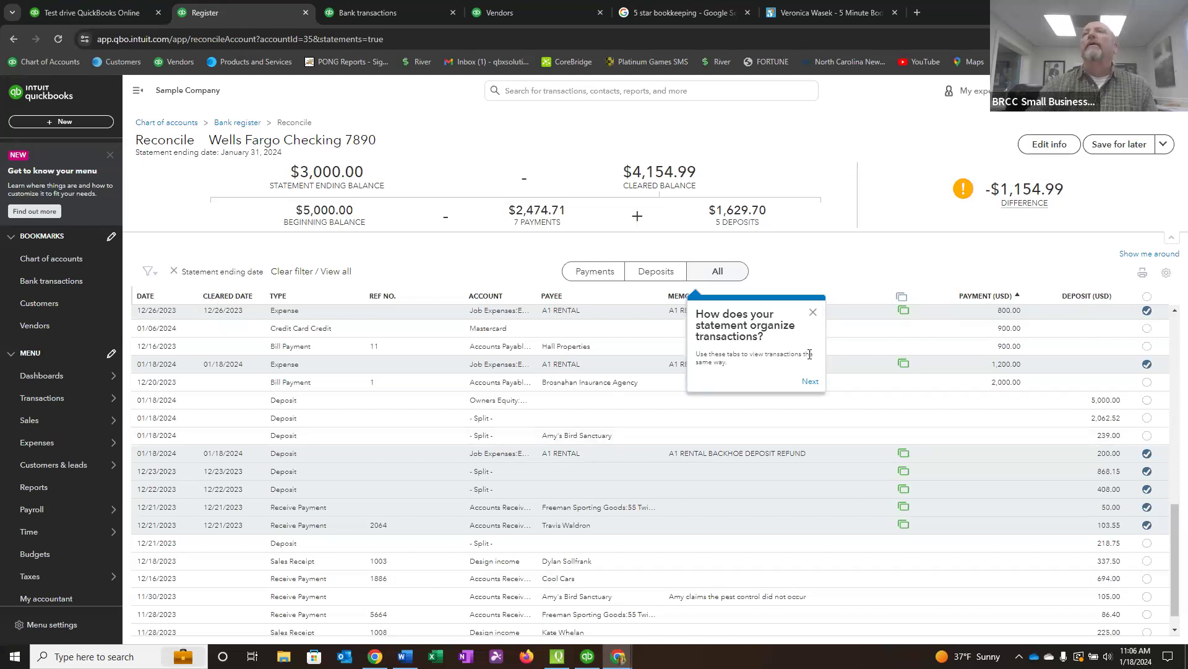
scroll(970, 588, up, 3)
scroll(969, 588, up, 6)
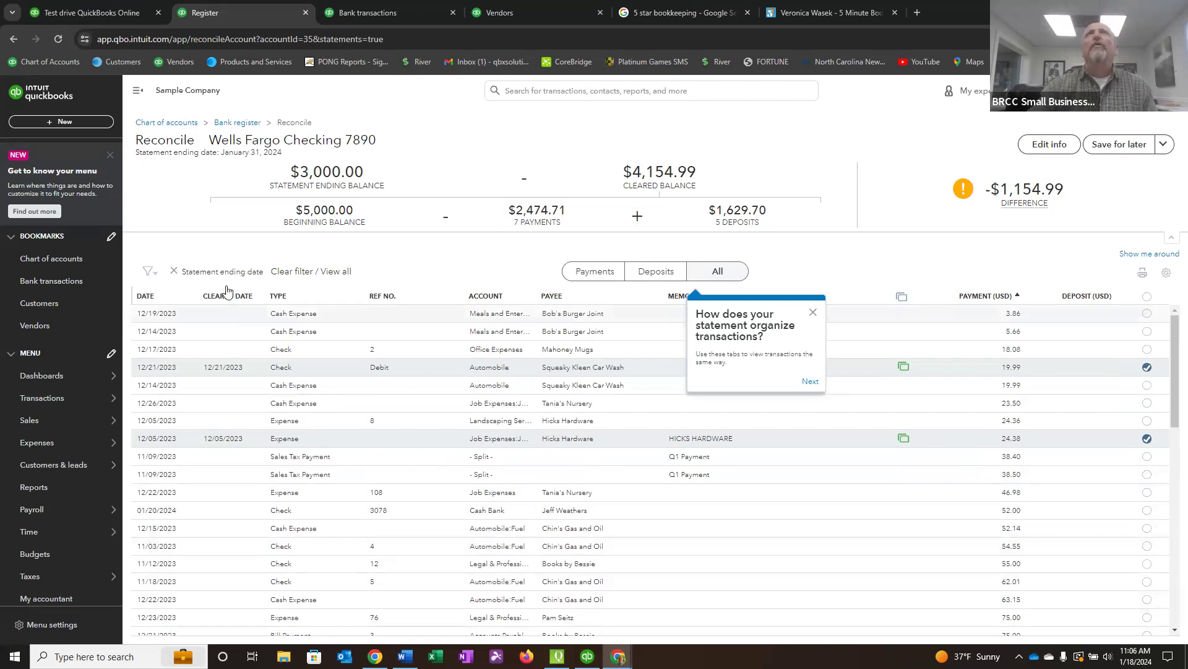
Open a new browser tab and try to load the findaproadvisor.com website.
click(915, 12)
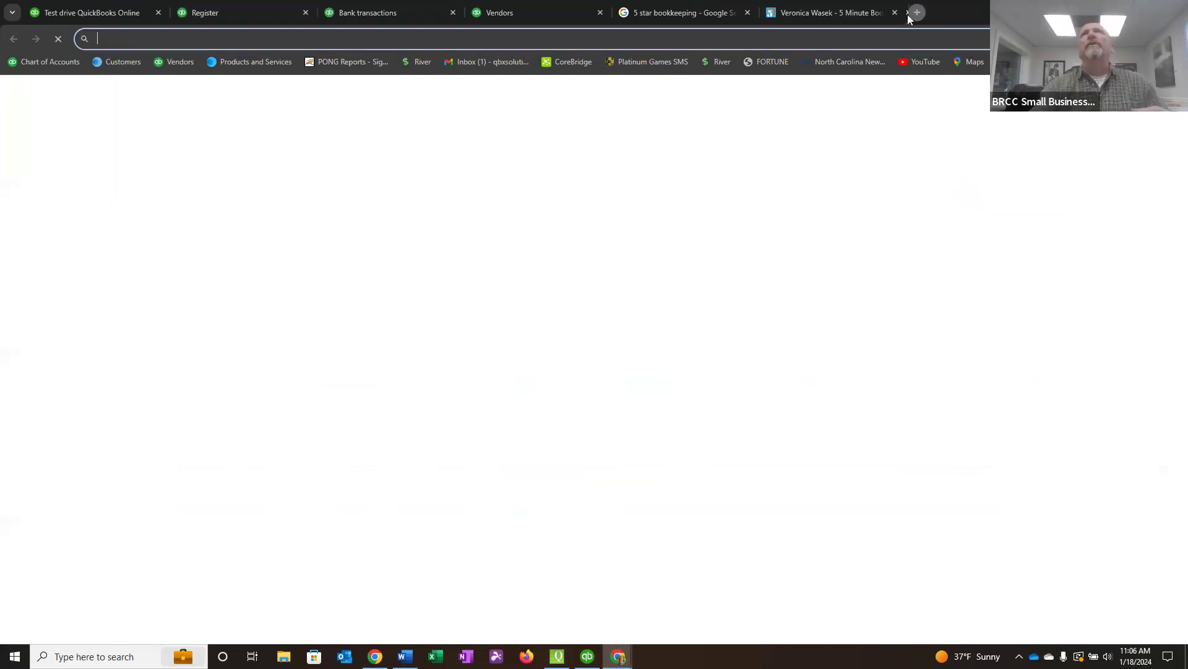
text(fi)
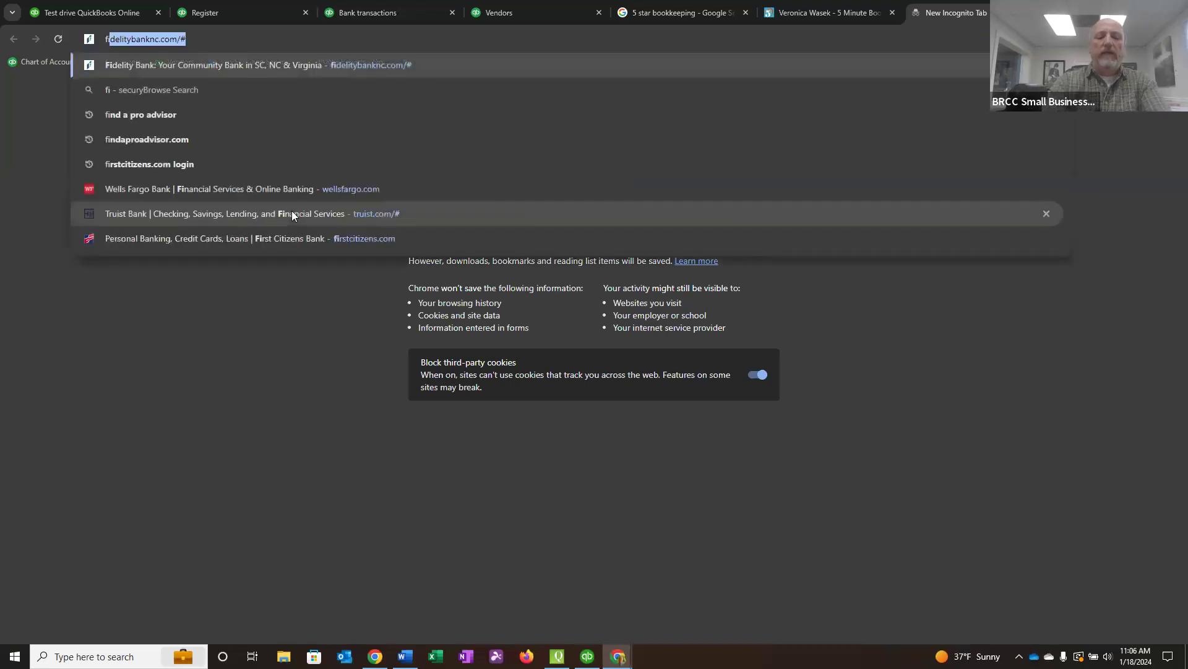
text(ndaprod)
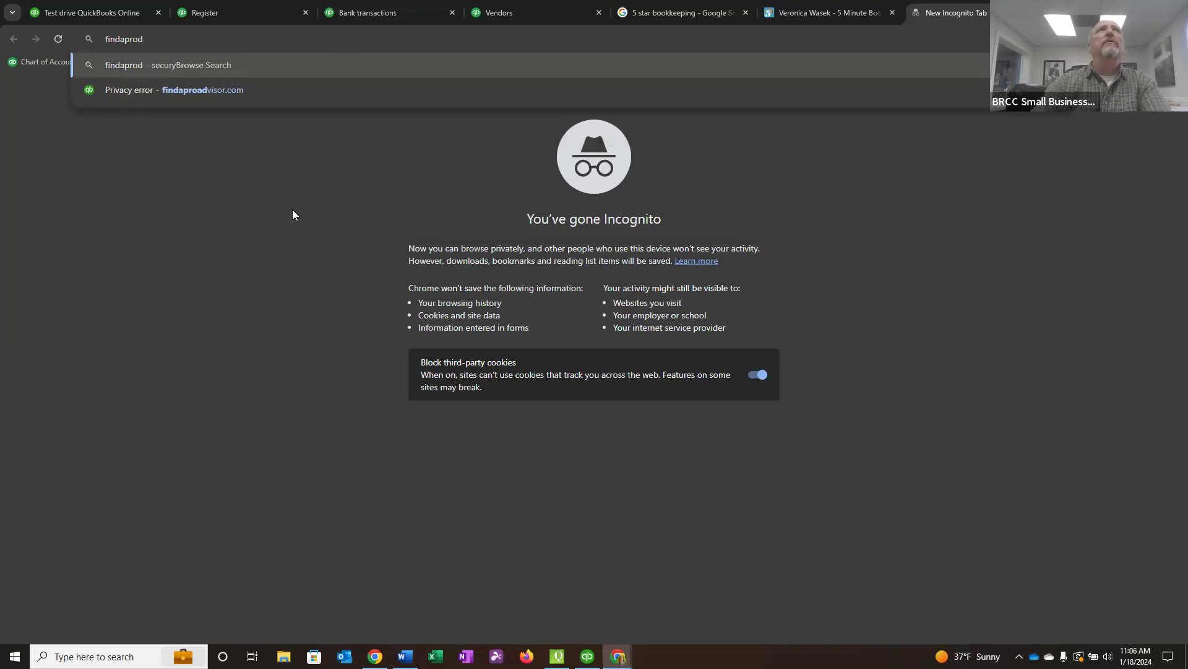
key(BackSpace)
text(advisor.comd)
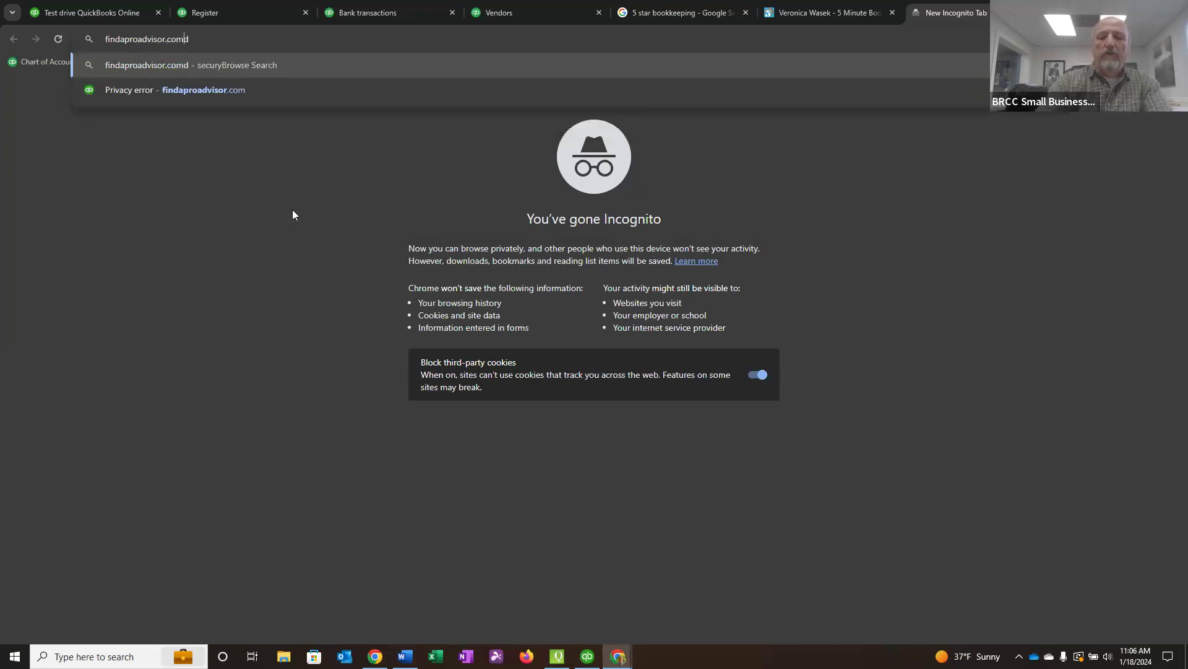
key(Return)
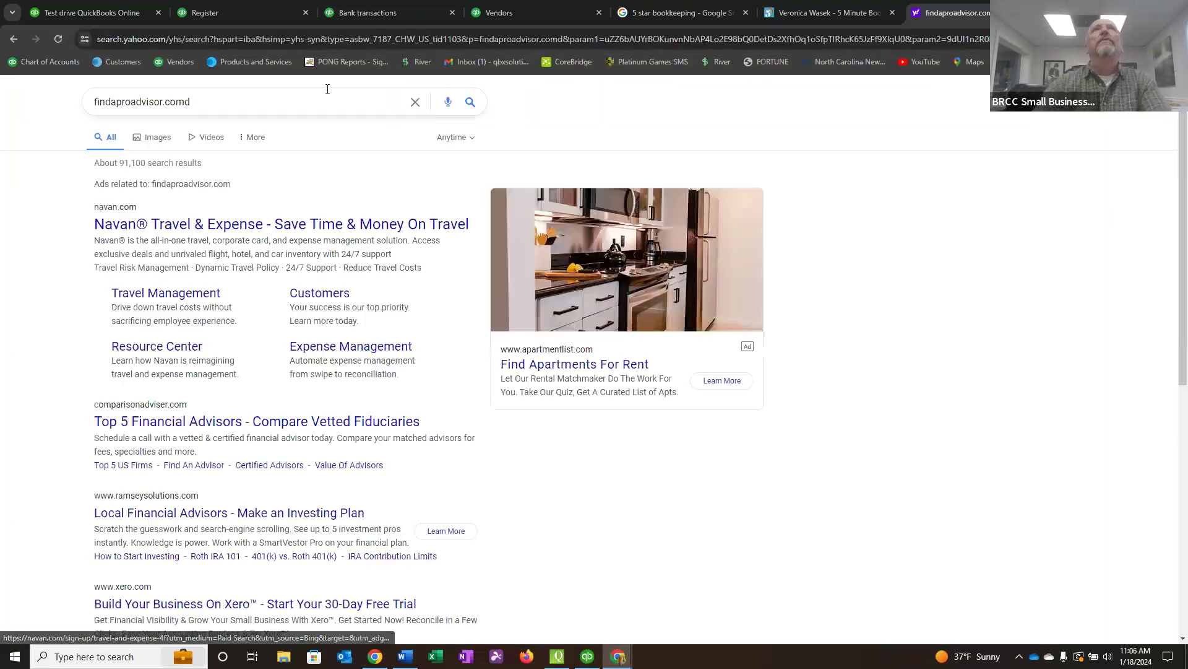
Go to findaproadvisor.com and search for QuickBooks ProAdvisors near ZIP code 28150.
click(228, 41)
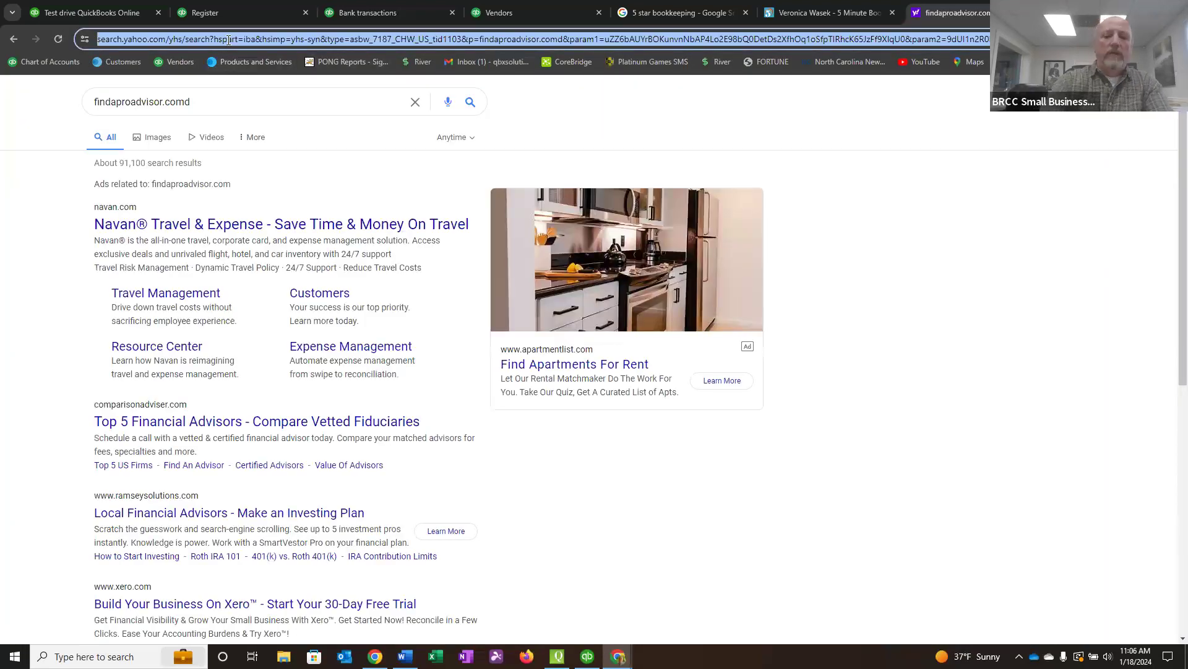
text(findaproadvisor)
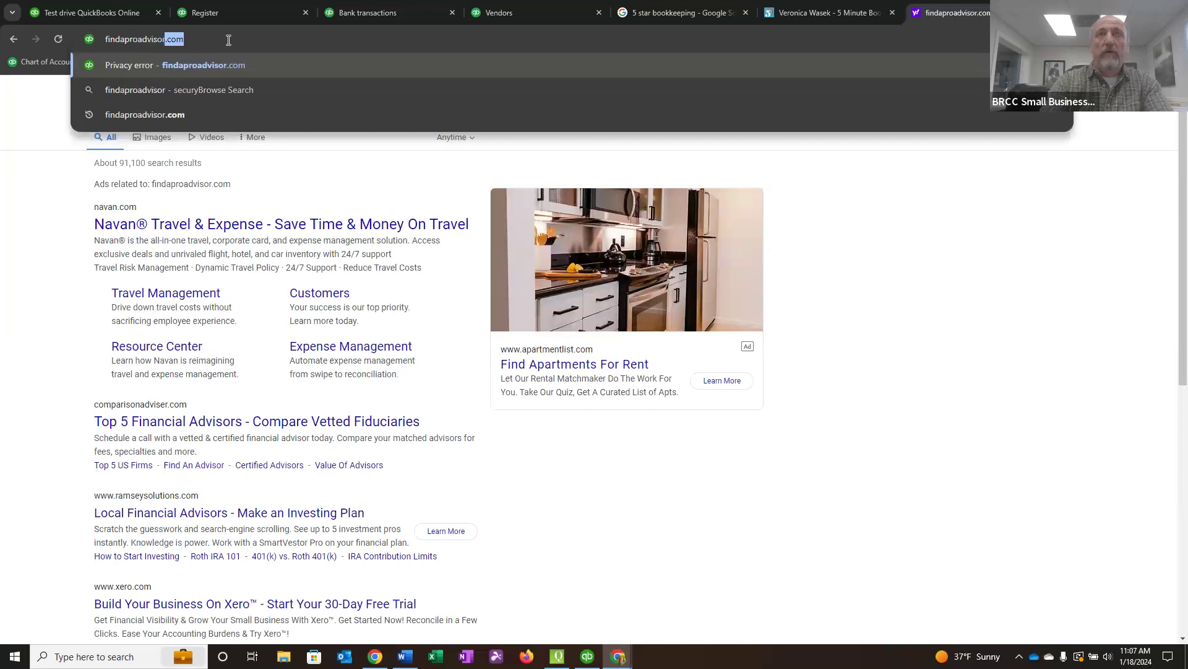
text(.com)
key(Return)
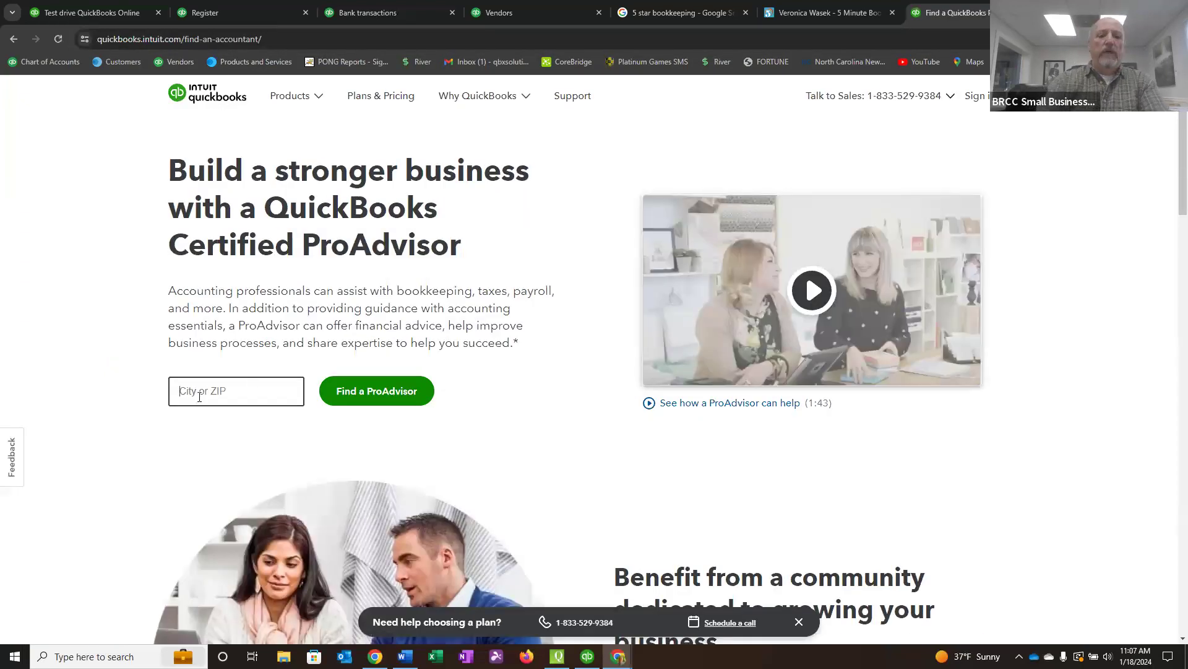
text(28150)
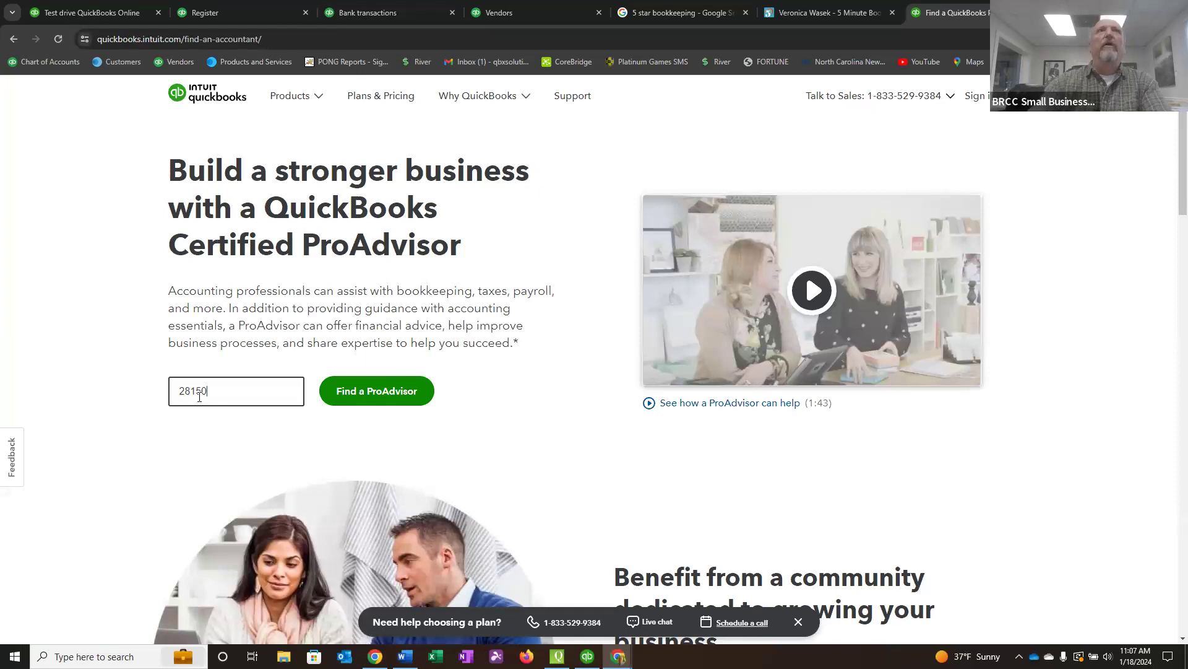
click(361, 404)
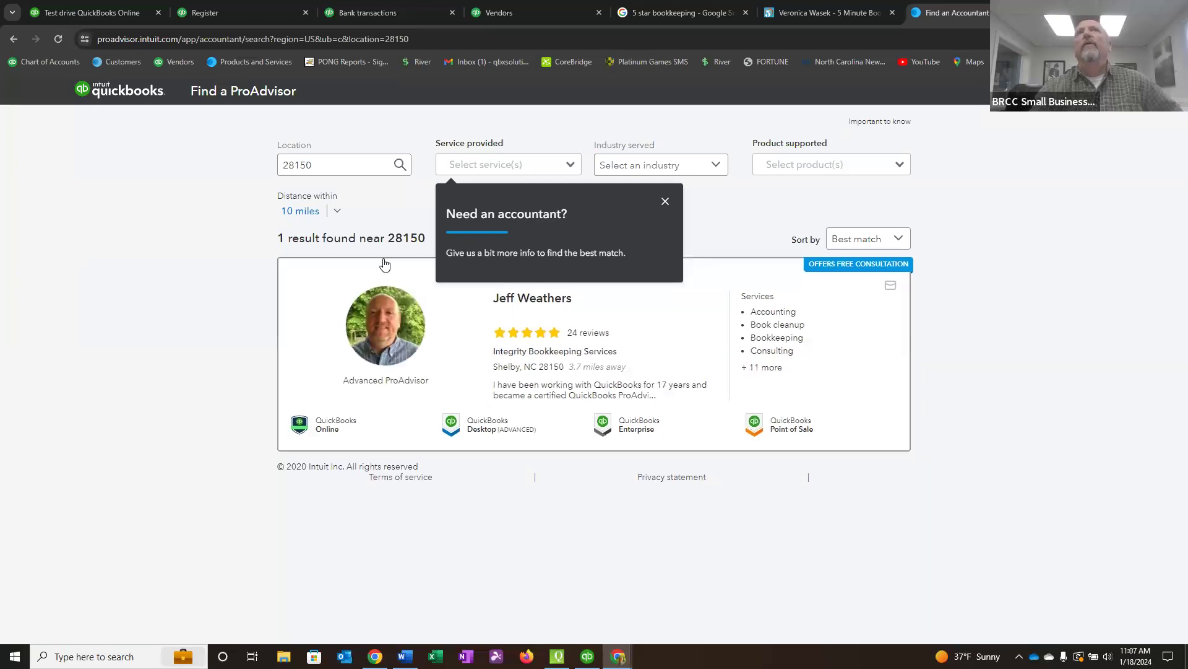
Try to widen the ProAdvisor search distance to 25 miles.
click(338, 213)
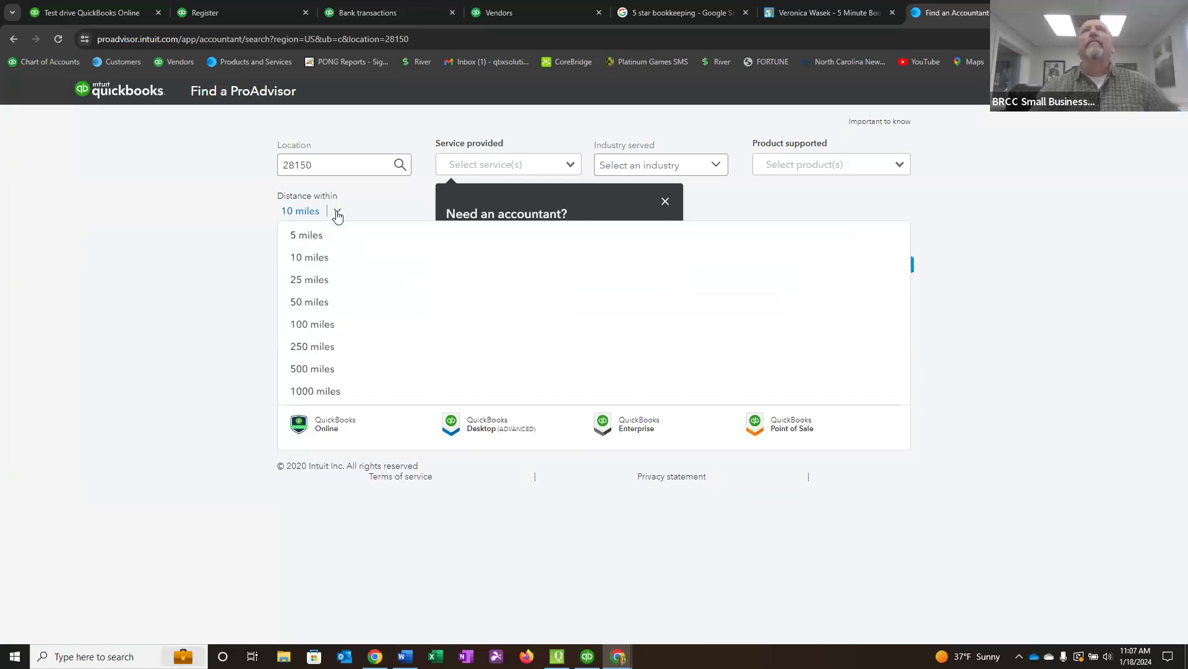
click(317, 285)
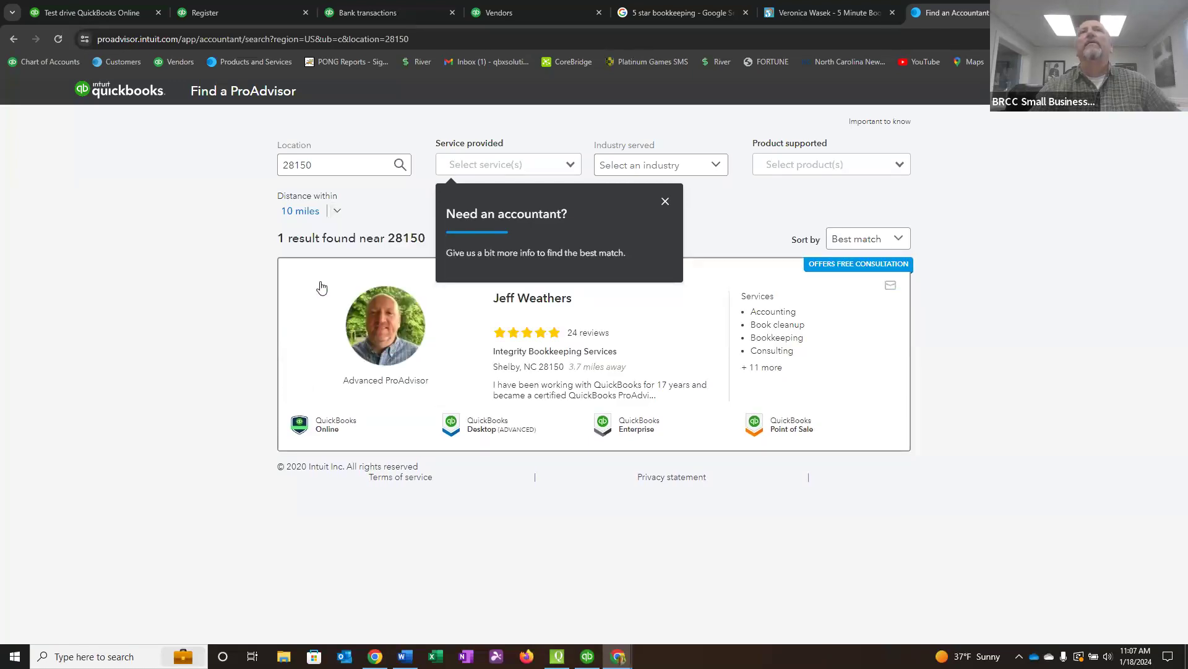
click(337, 213)
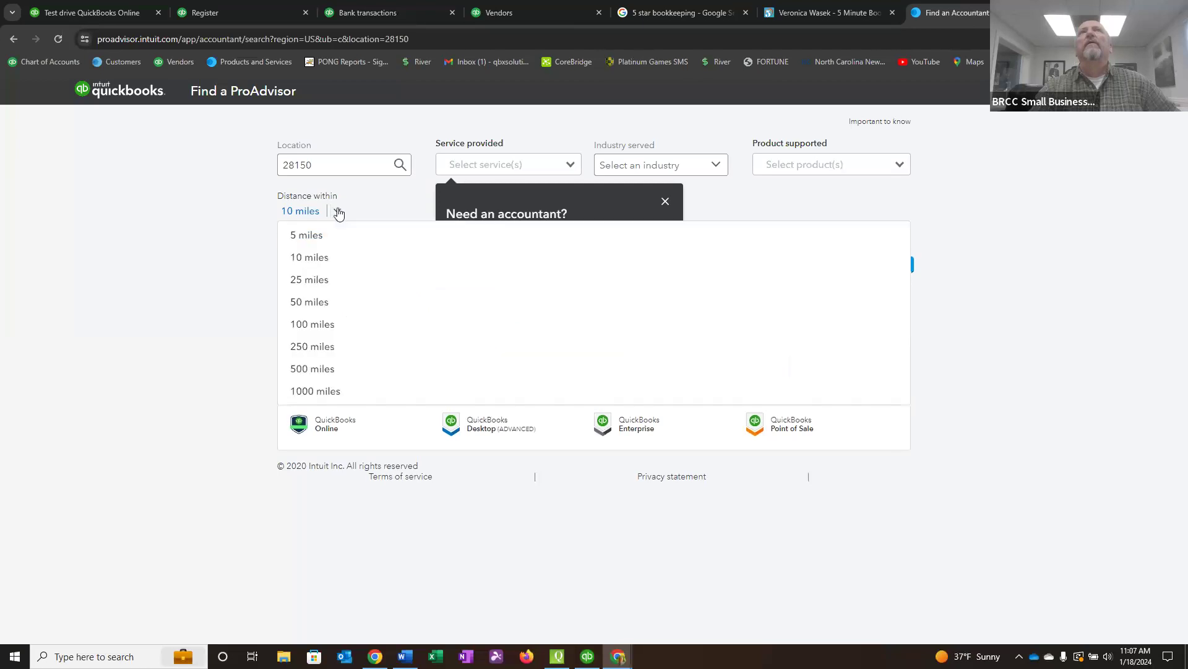
click(312, 278)
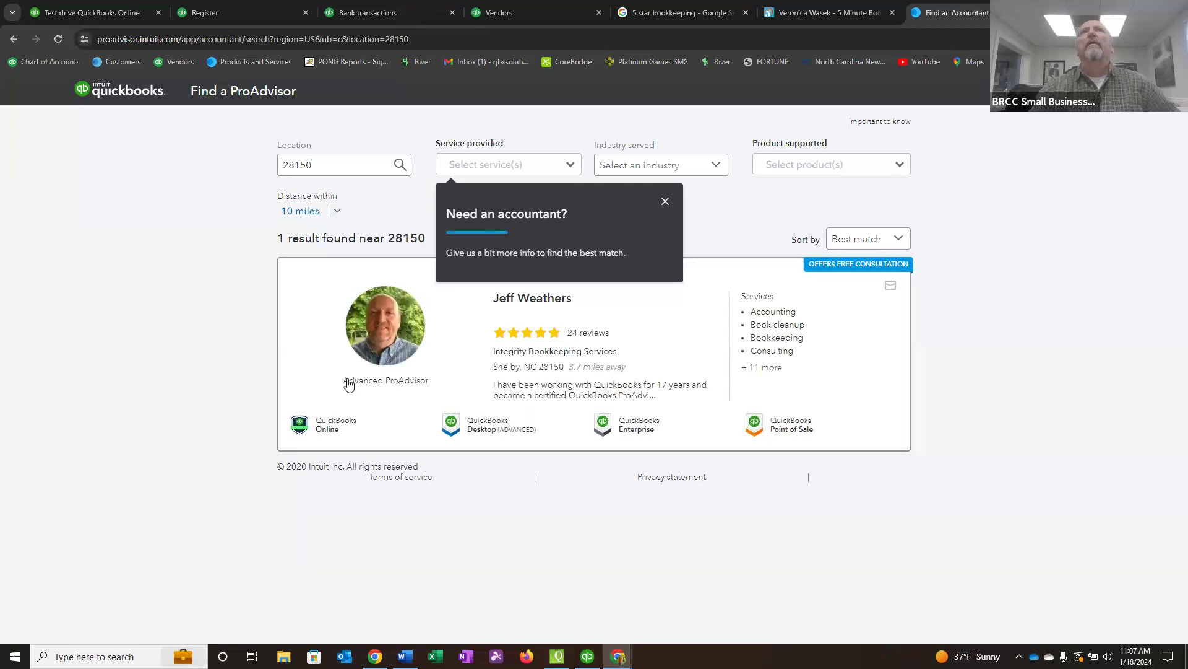
Dismiss the accountant tip and set the ProAdvisor search distance to 25 miles.
click(665, 201)
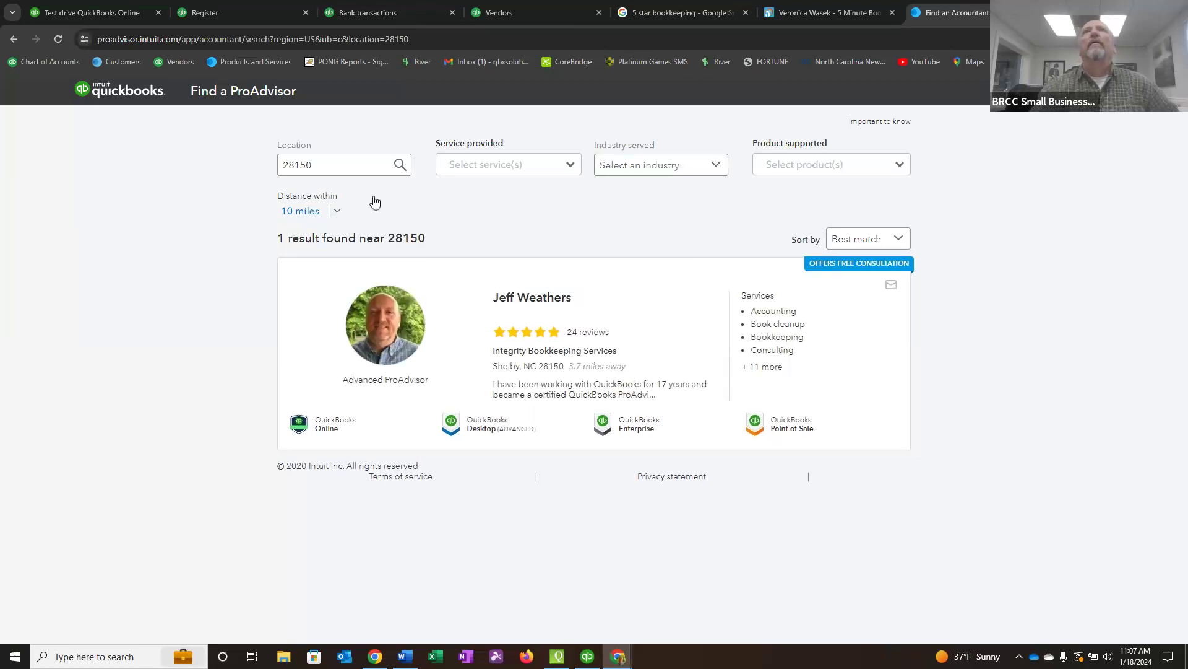
click(337, 211)
click(313, 279)
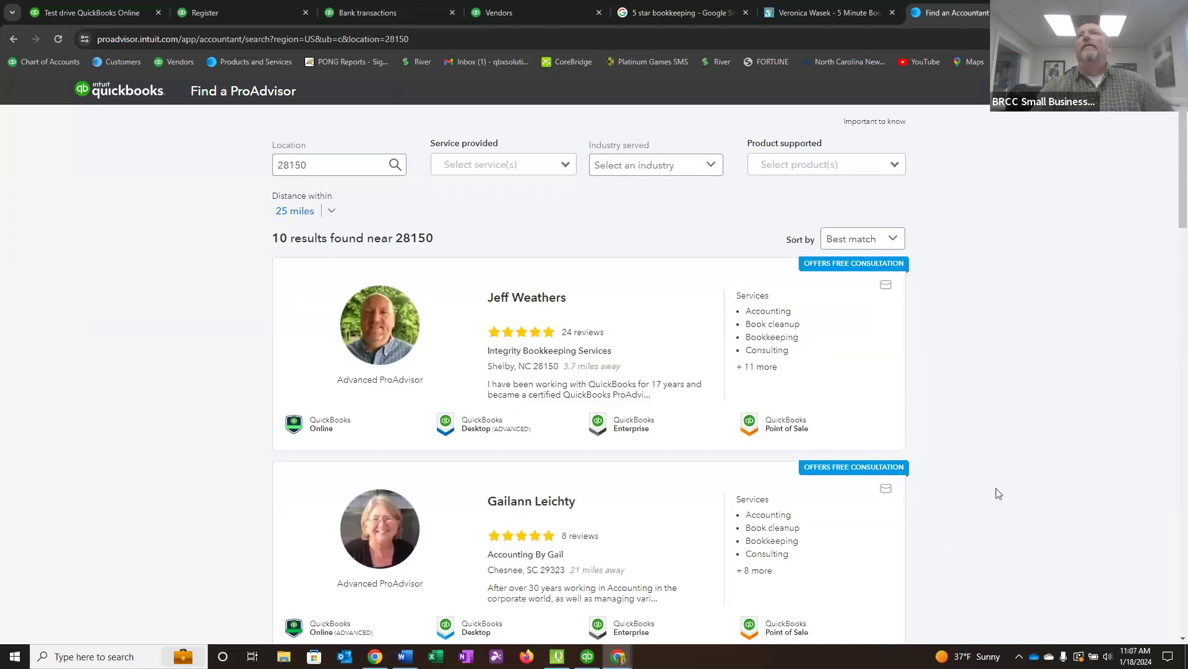
Review the ProAdvisor listings within 25 miles, comparing their reviews, locations, services and QuickBooks certifications.
scroll(1010, 477, down, 4)
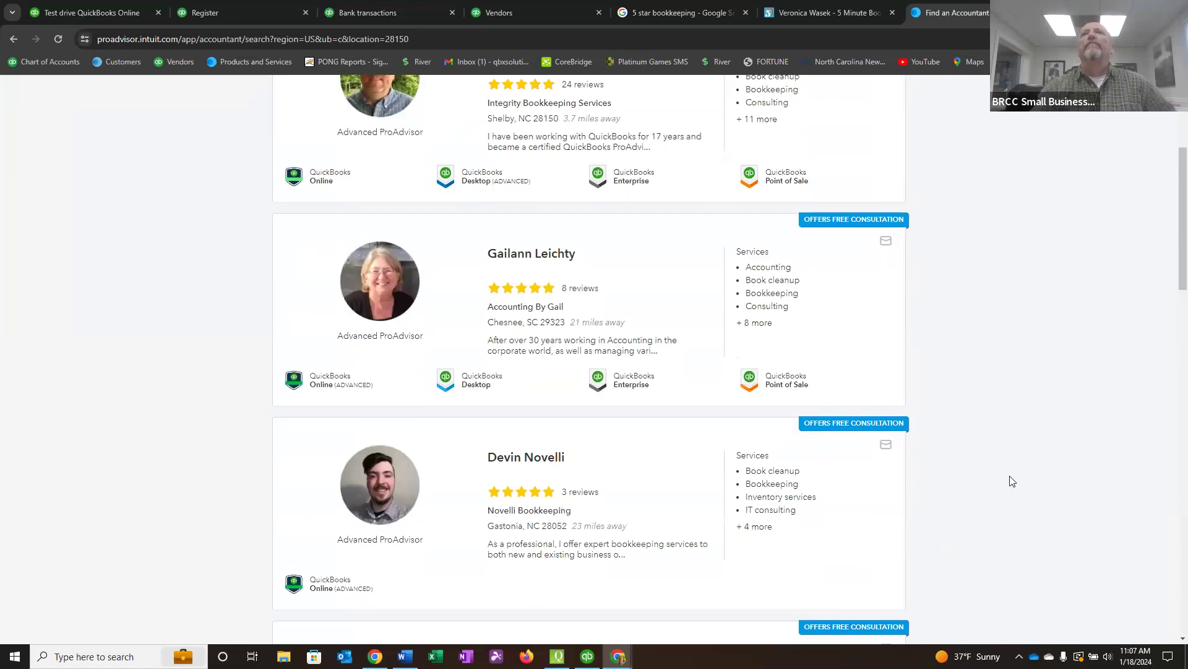
scroll(1008, 485, up, 3)
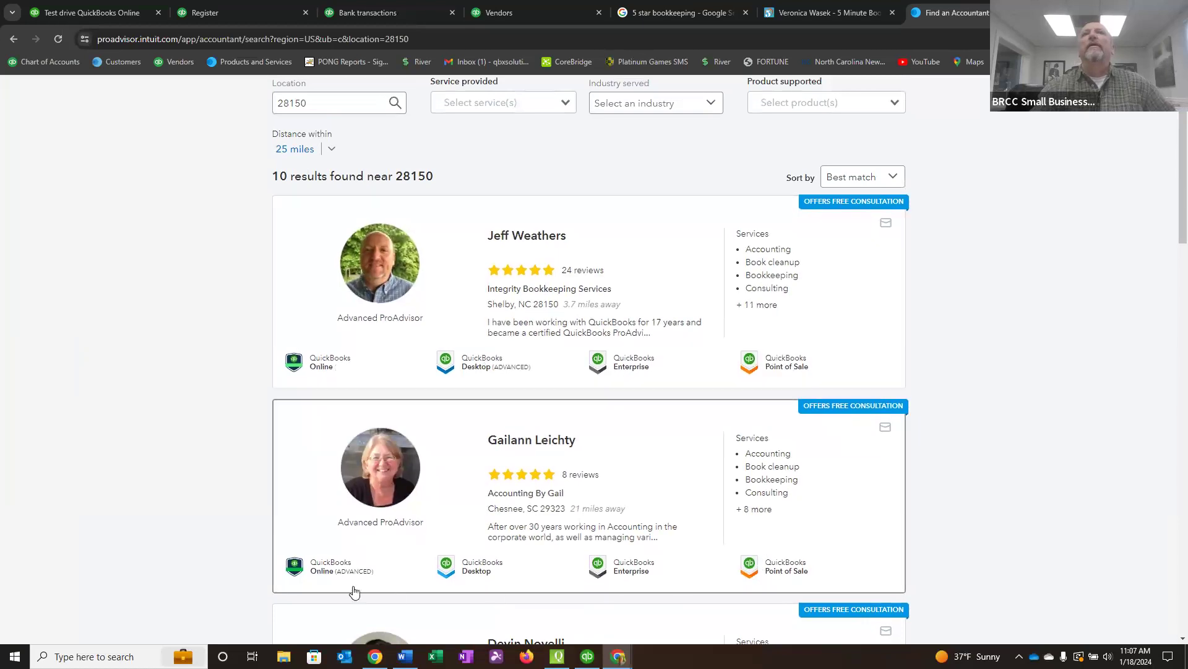
scroll(318, 538, down, 5)
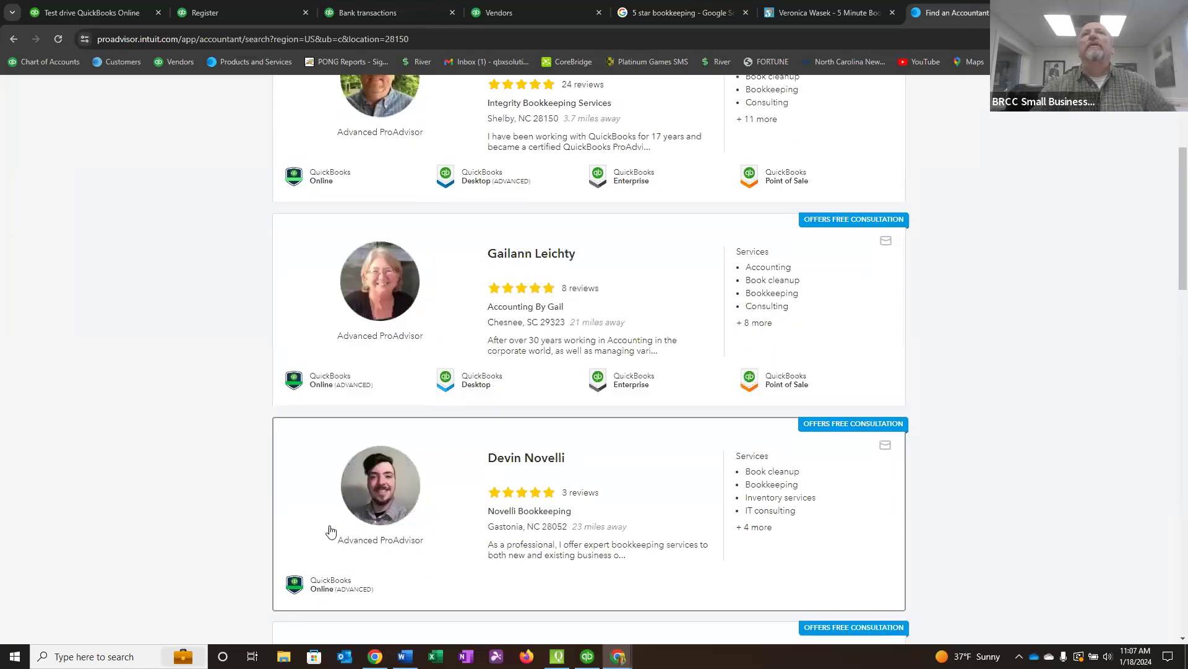
scroll(333, 502, down, 5)
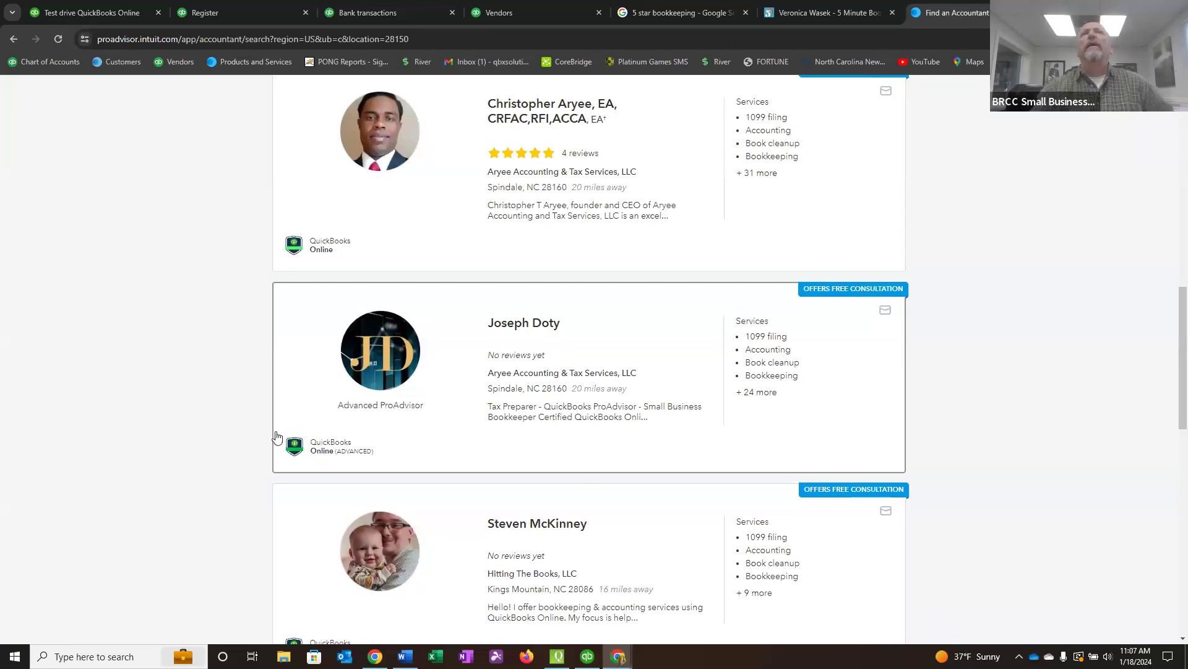
scroll(342, 464, down, 2)
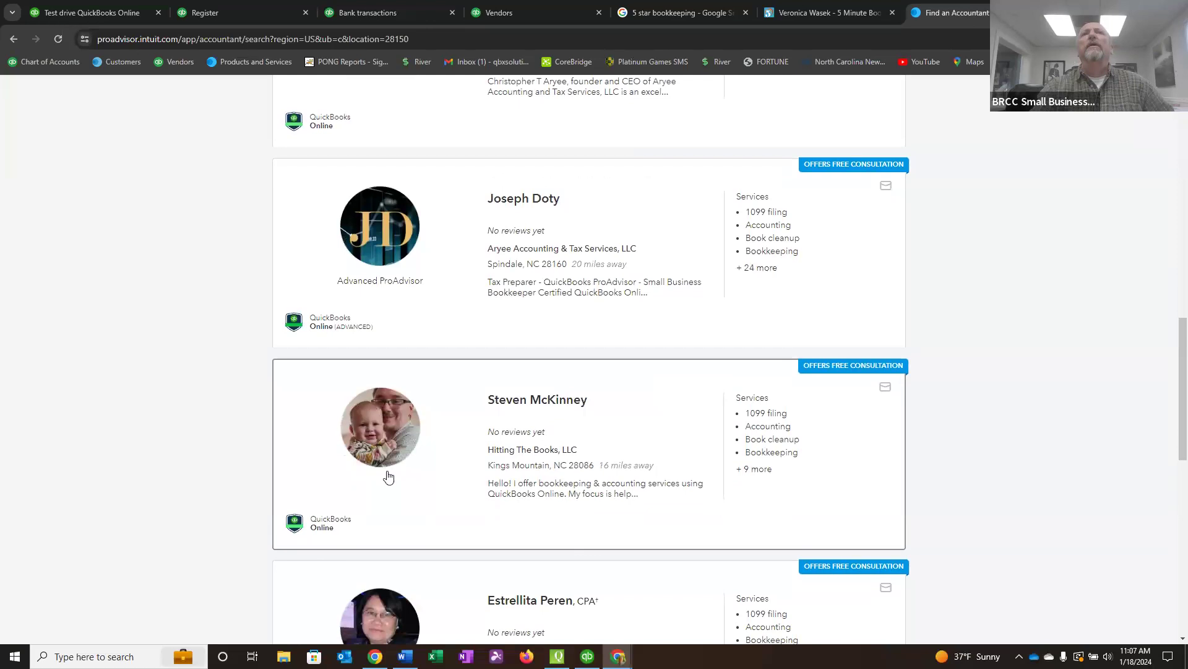
scroll(359, 508, down, 3)
scroll(358, 507, down, 2)
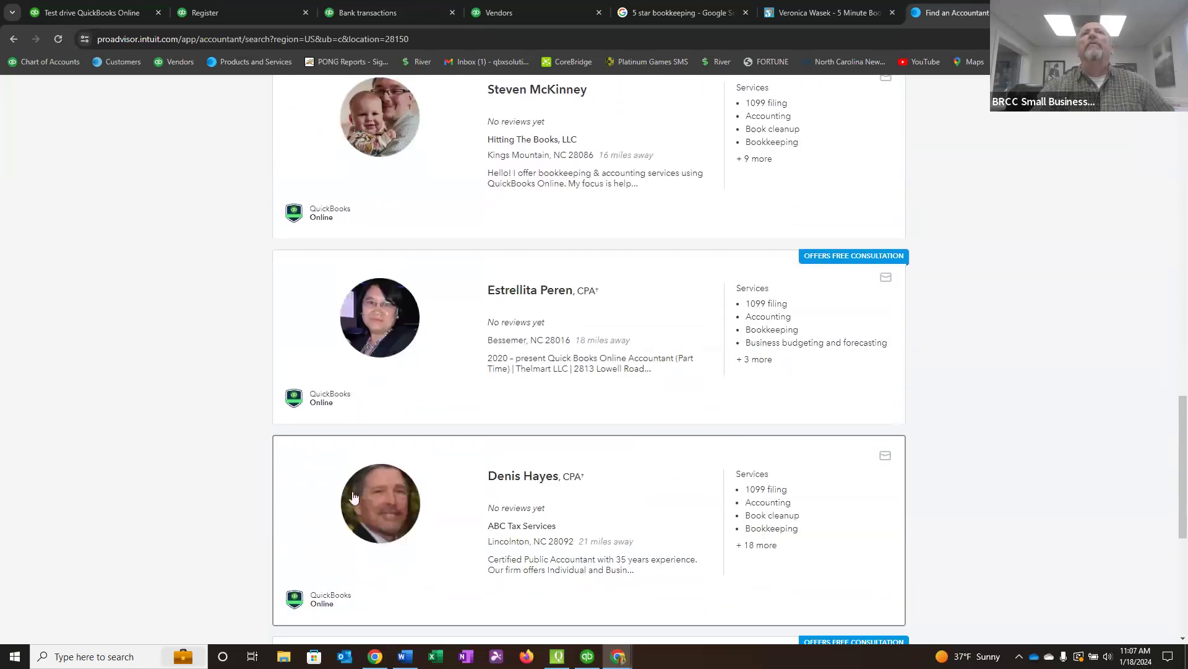
scroll(330, 539, down, 2)
scroll(330, 543, down, 3)
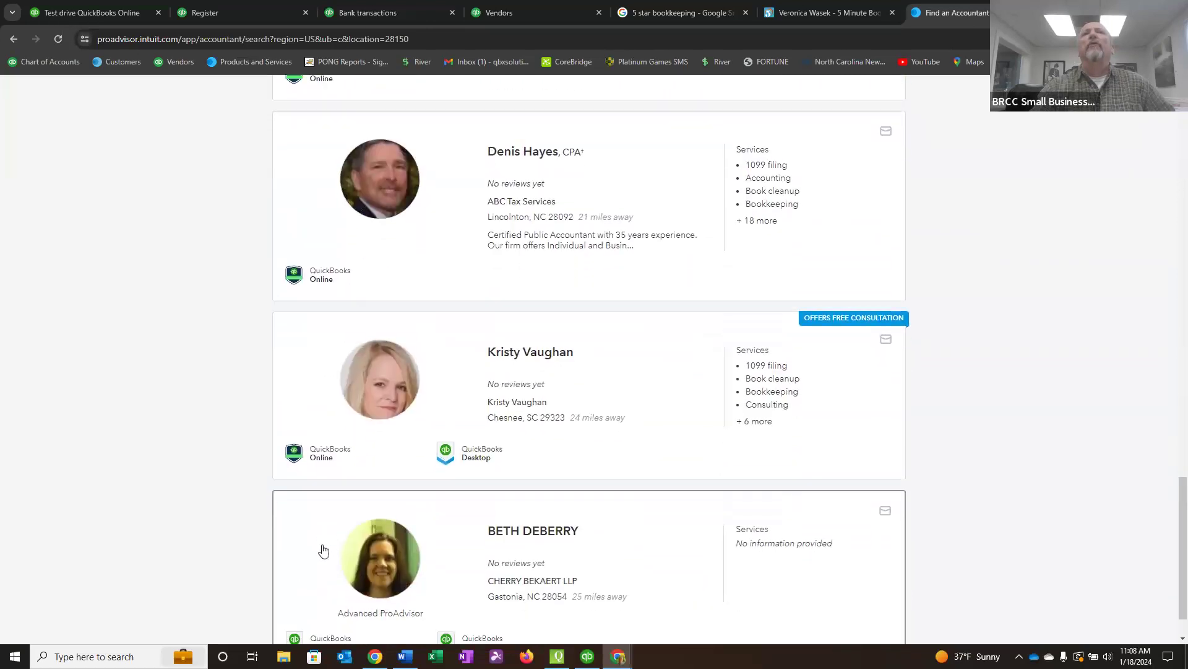
scroll(322, 549, down, 1)
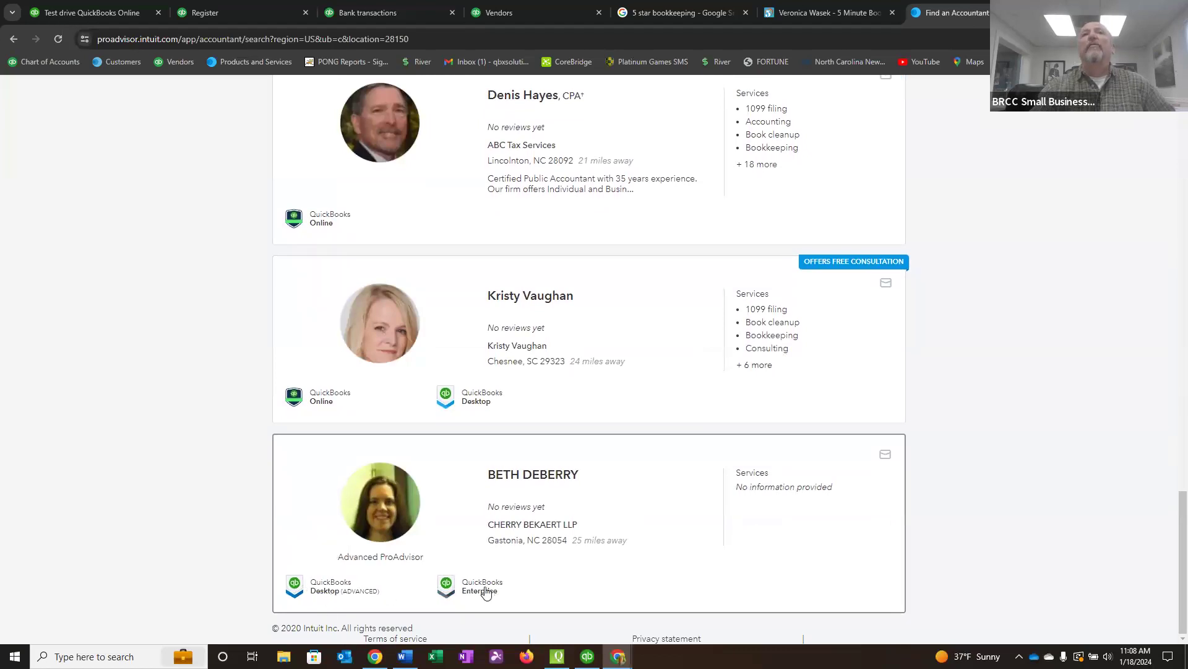
scroll(446, 493, up, 15)
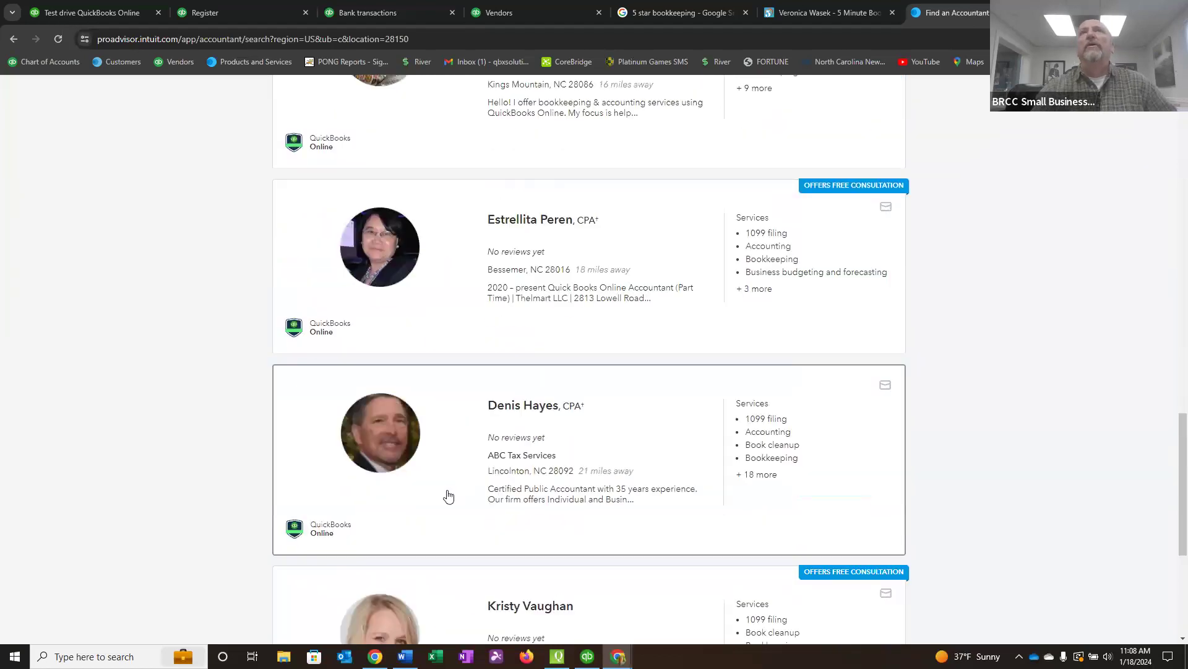
scroll(443, 484, up, 10)
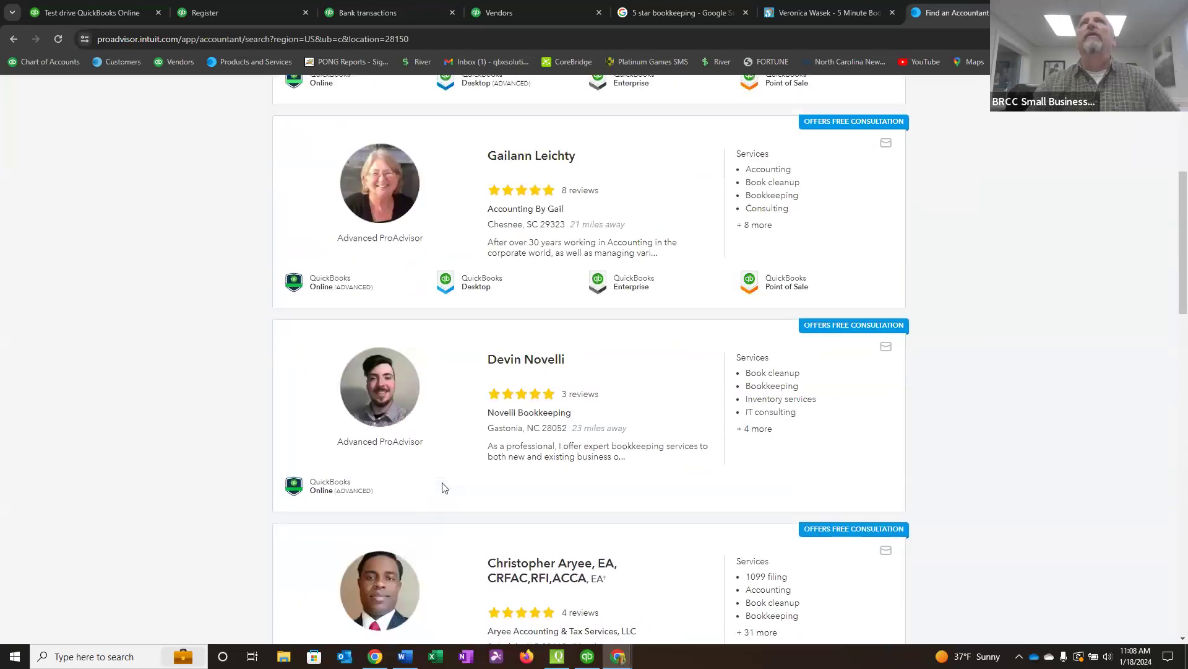